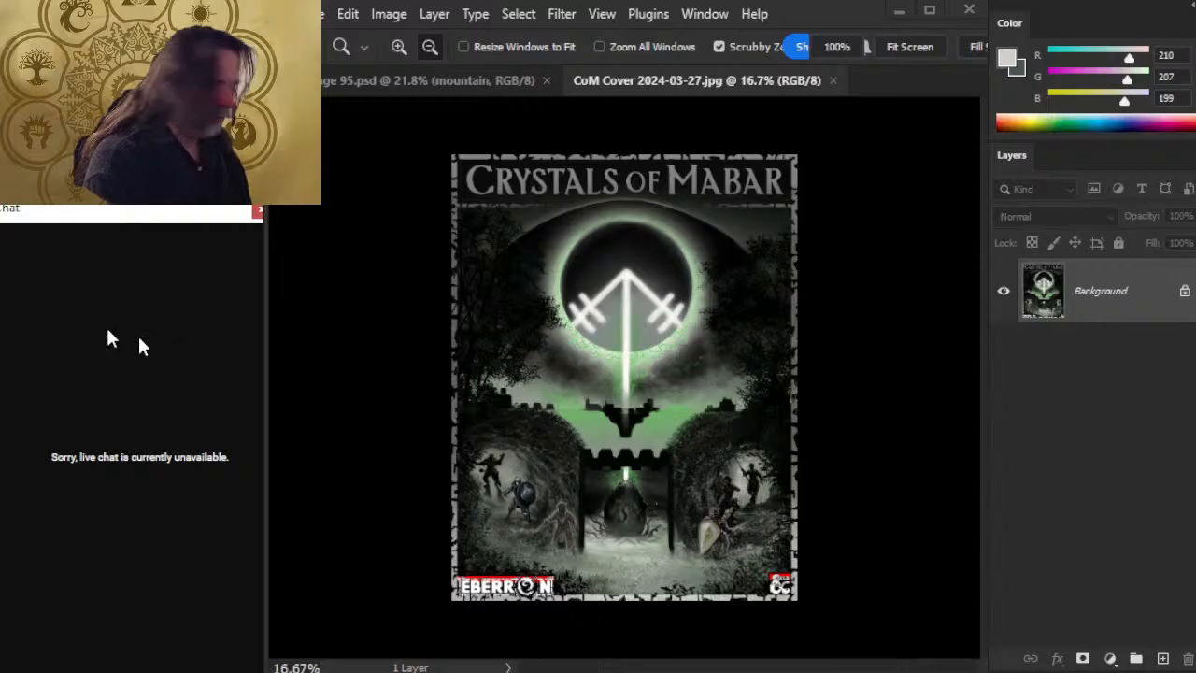
Step: Reload the live chat panel so the stream's chat feed loads
{"action": "key", "text": "alt+Tab"}
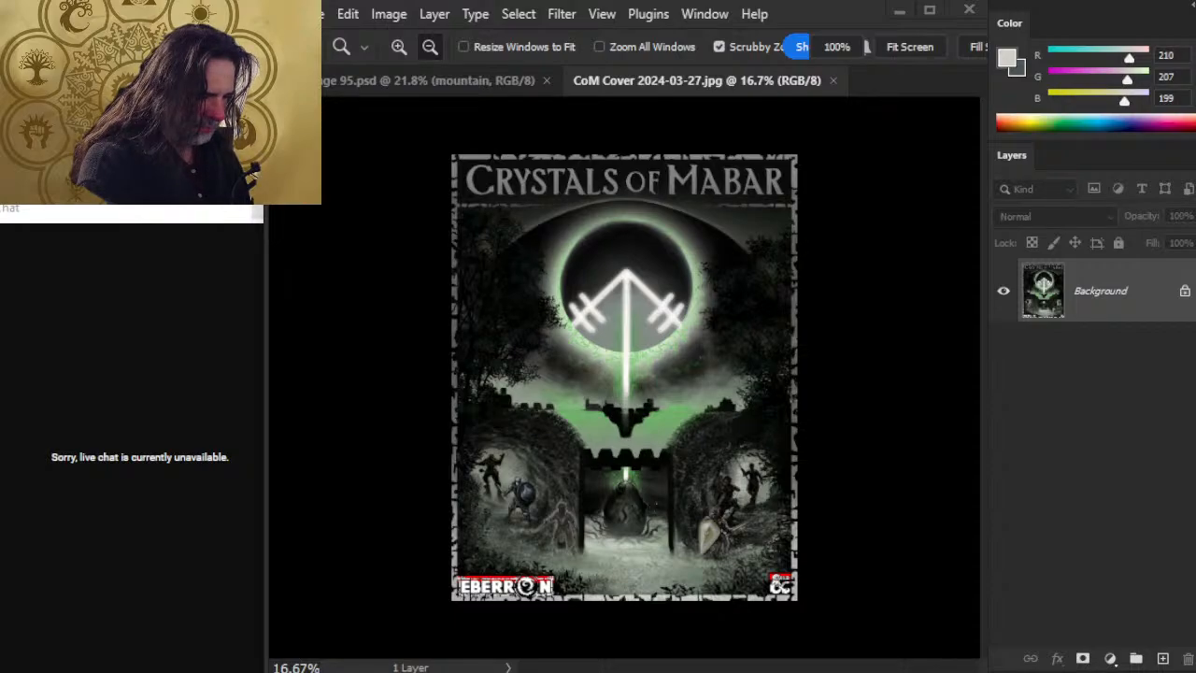
{"action": "right_click", "coordinate": [156, 414]}
{"action": "left_click", "coordinate": [252, 482]}
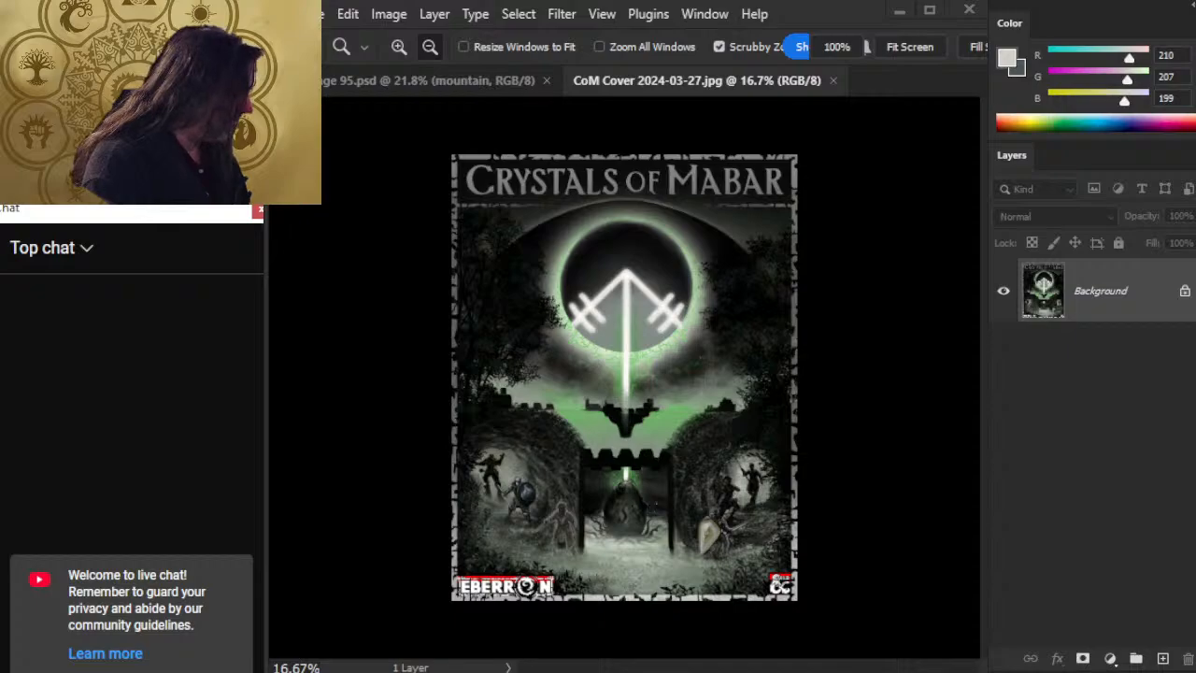
Step: Switch to Chrome and like the "Eberron Art Stream ep 503 - Karrnath Heartland 2" live stream on YouTube
{"action": "key", "text": "alt+Tab"}
{"action": "key", "text": "alt+Tab"}
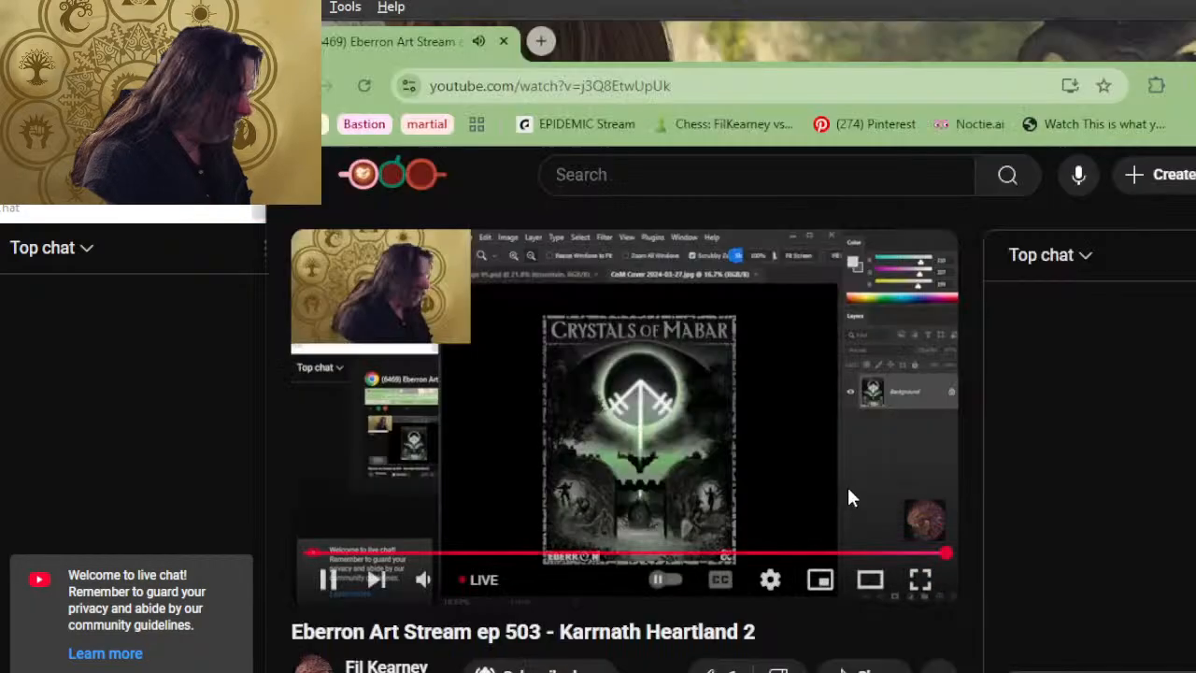
{"action": "scroll", "coordinate": [848, 497], "scroll_direction": "down", "scroll_amount": 2}
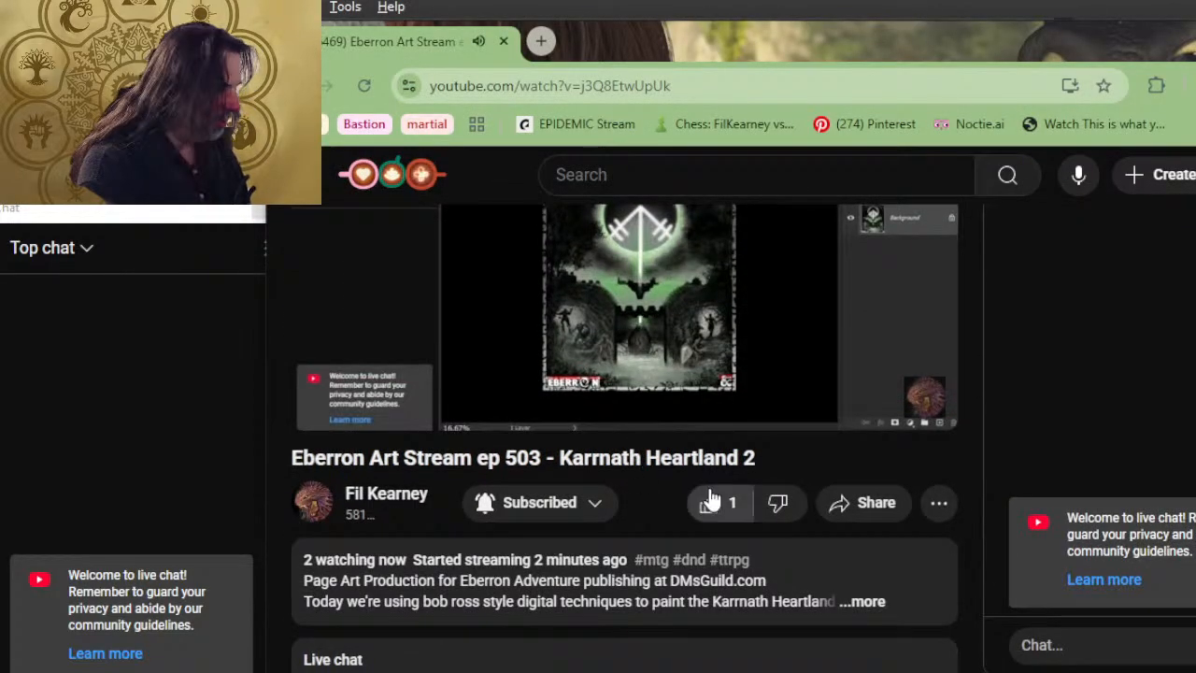
{"action": "left_click", "coordinate": [710, 501]}
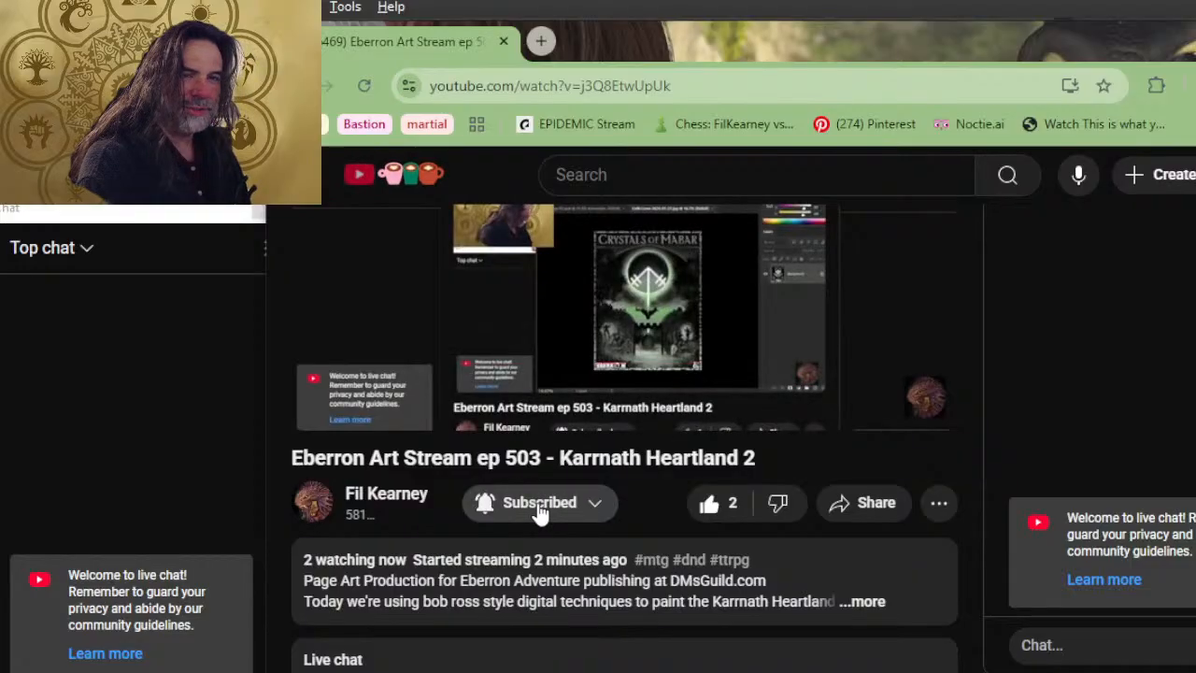
Step: Expand the live stream's description and read through its playlist, community and DMsGuild product links
{"action": "left_click", "coordinate": [860, 602]}
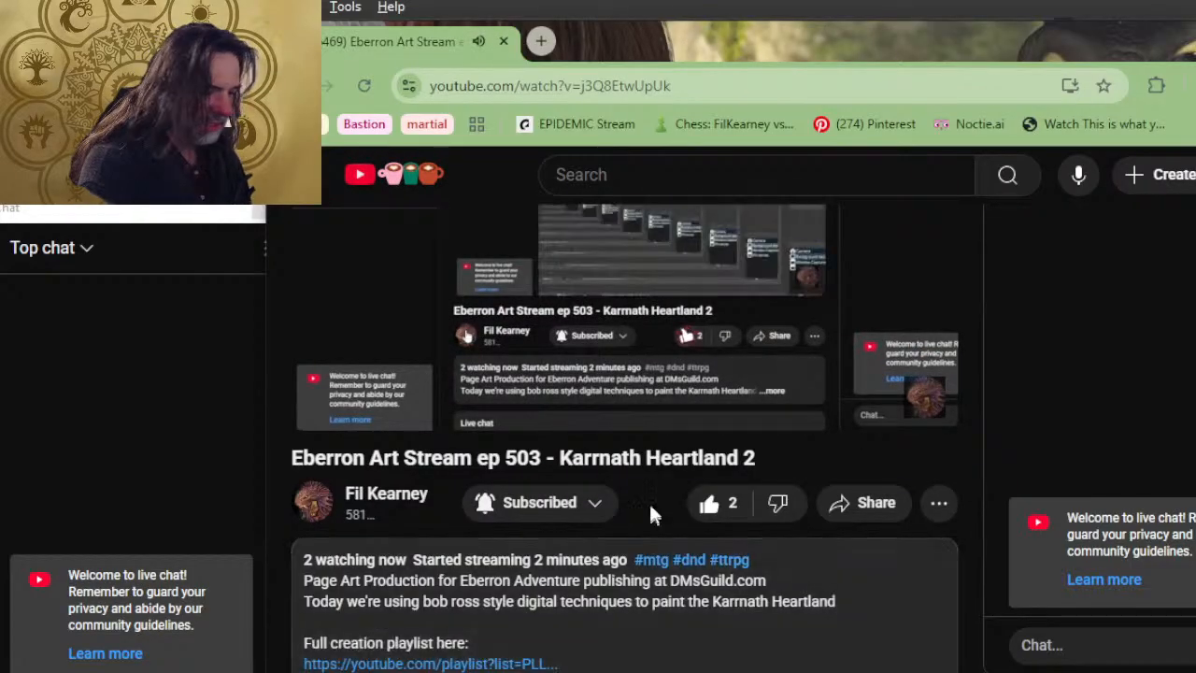
{"action": "scroll", "coordinate": [561, 421], "scroll_direction": "down", "scroll_amount": 7}
{"action": "scroll", "coordinate": [512, 360], "scroll_direction": "up", "scroll_amount": 3}
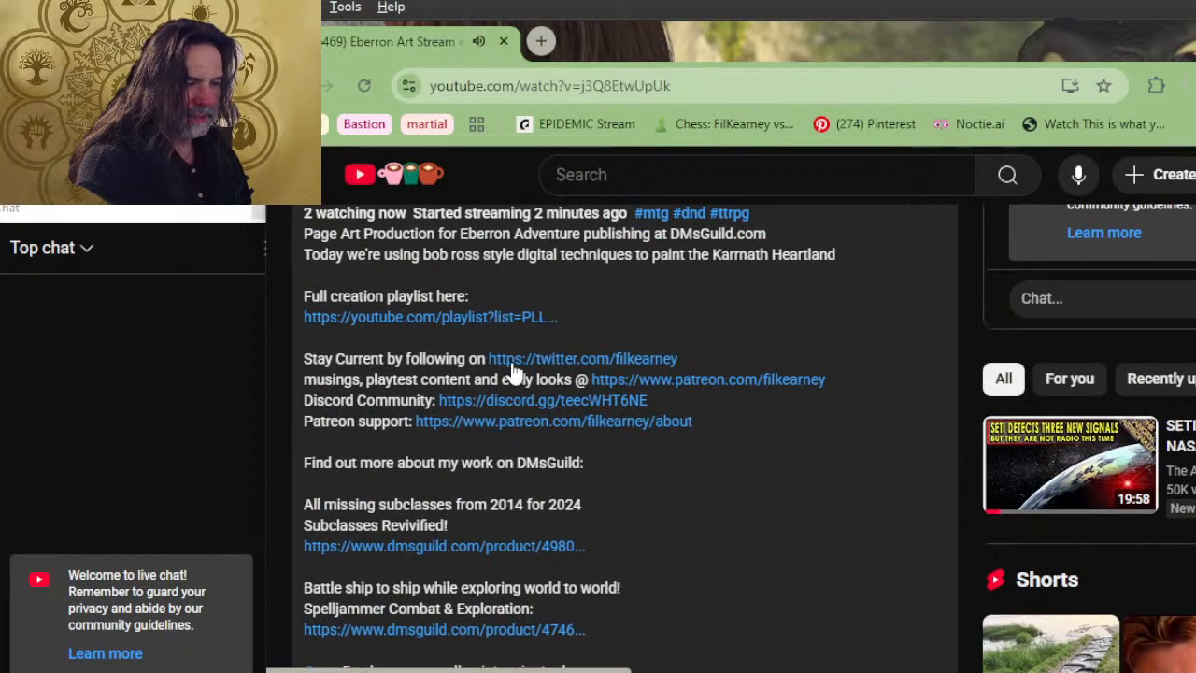
{"action": "scroll", "coordinate": [430, 327], "scroll_direction": "up", "scroll_amount": 2}
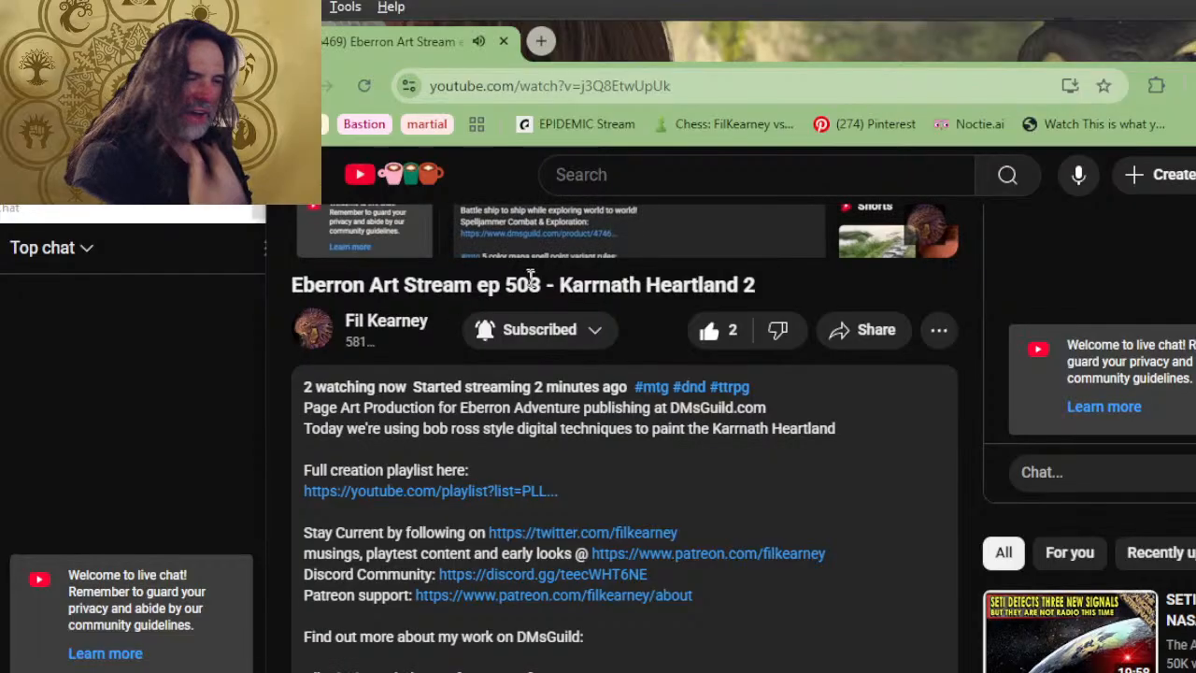
{"action": "scroll", "coordinate": [528, 271], "scroll_direction": "down", "scroll_amount": 6}
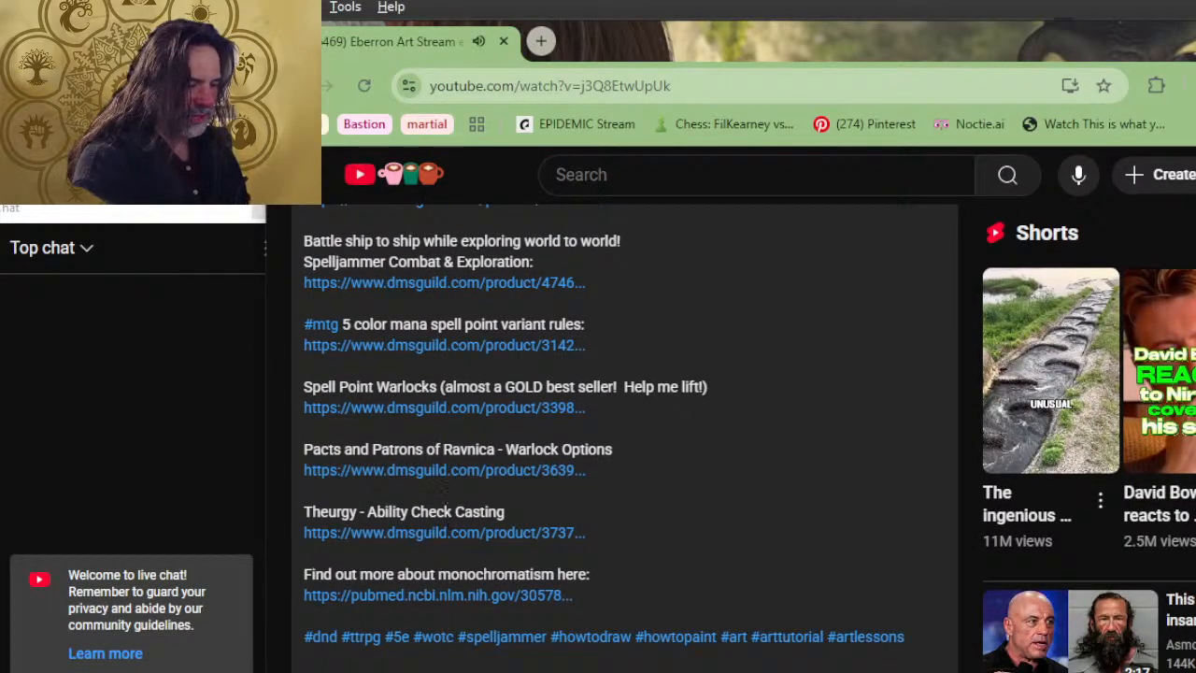
{"action": "scroll", "coordinate": [708, 342], "scroll_direction": "up", "scroll_amount": 2}
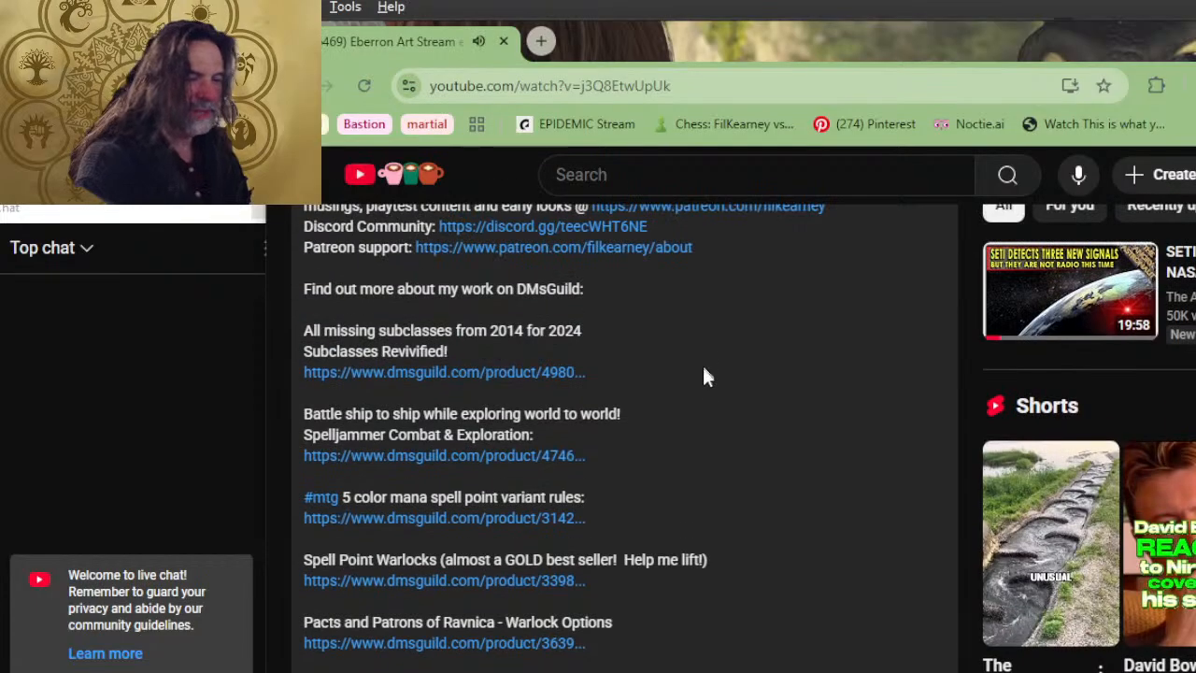
{"action": "scroll", "coordinate": [708, 374], "scroll_direction": "up", "scroll_amount": 3}
{"action": "scroll", "coordinate": [706, 336], "scroll_direction": "up", "scroll_amount": 4}
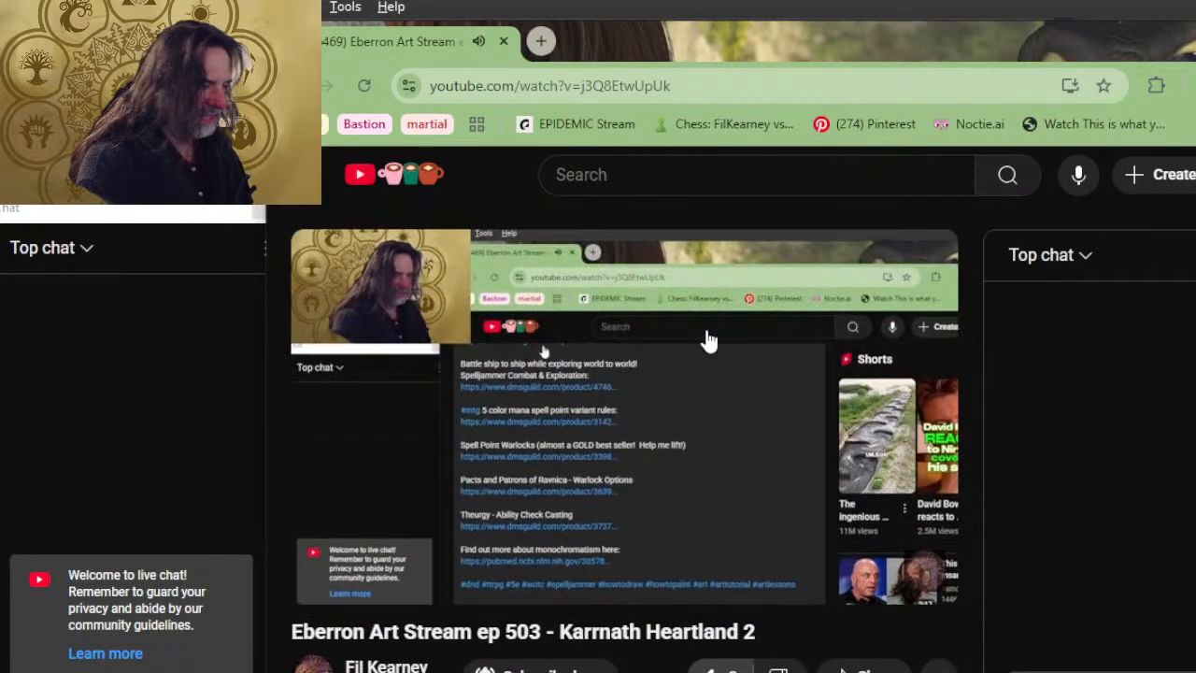
{"action": "left_click_drag", "start_coordinate": [973, 42], "coordinate": [976, 15]}
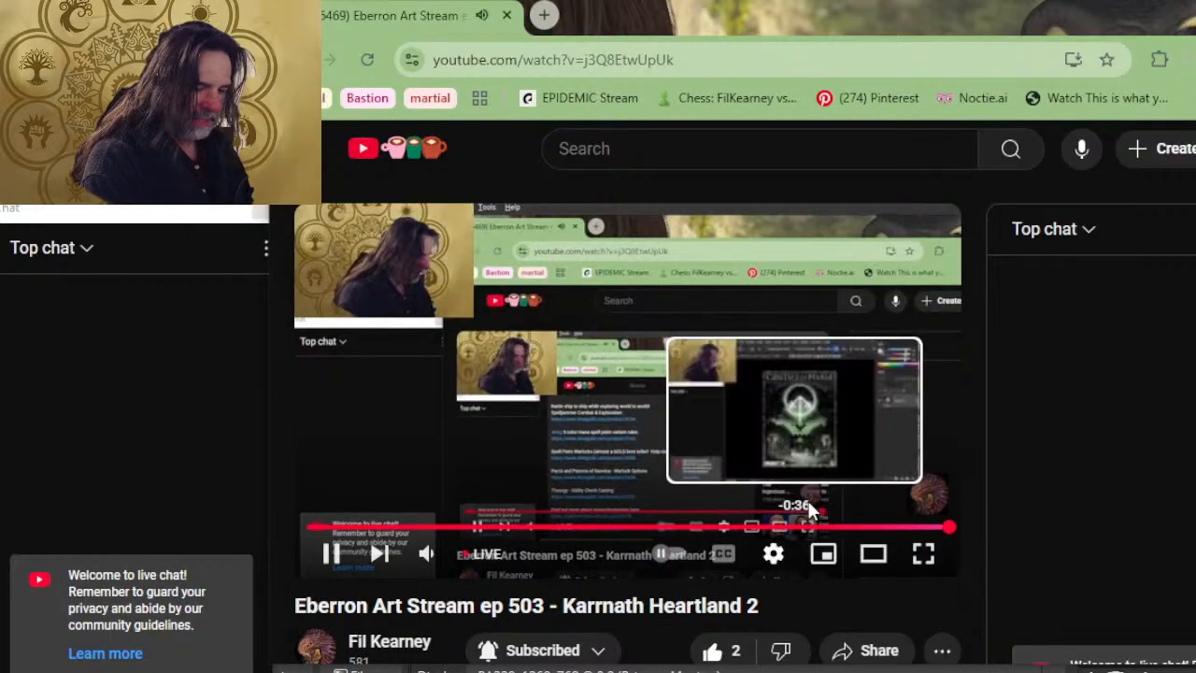
{"action": "middle_click", "coordinate": [968, 329]}
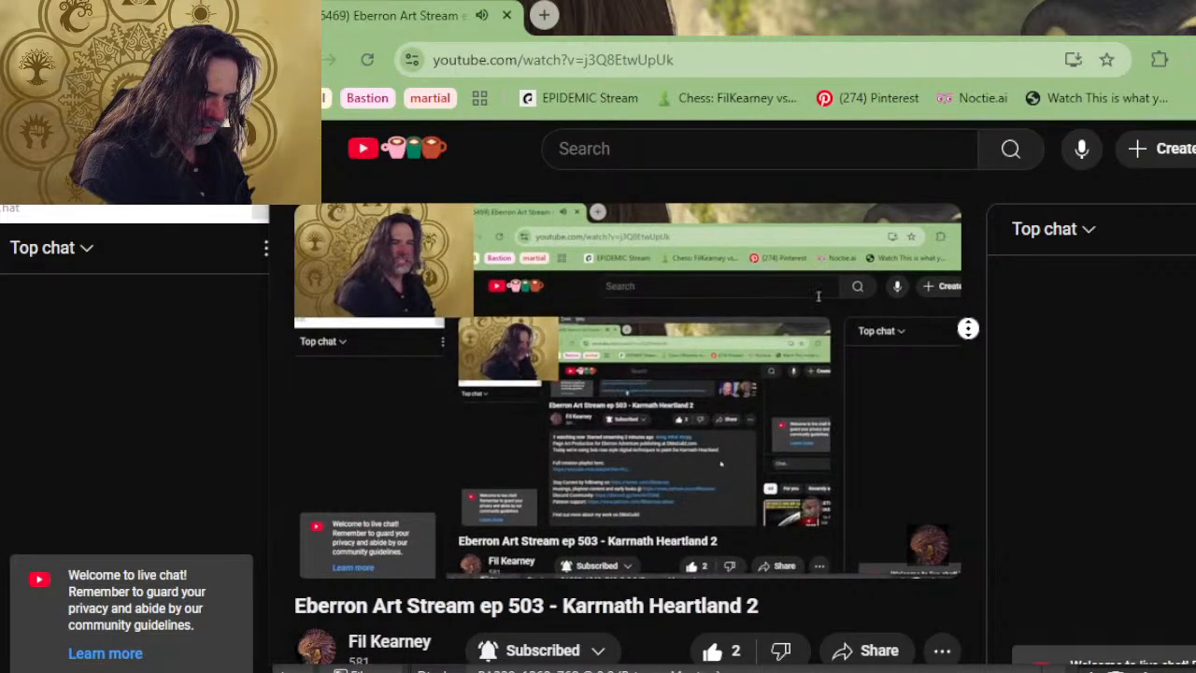
{"action": "scroll", "coordinate": [968, 329], "scroll_direction": "down", "scroll_amount": 1}
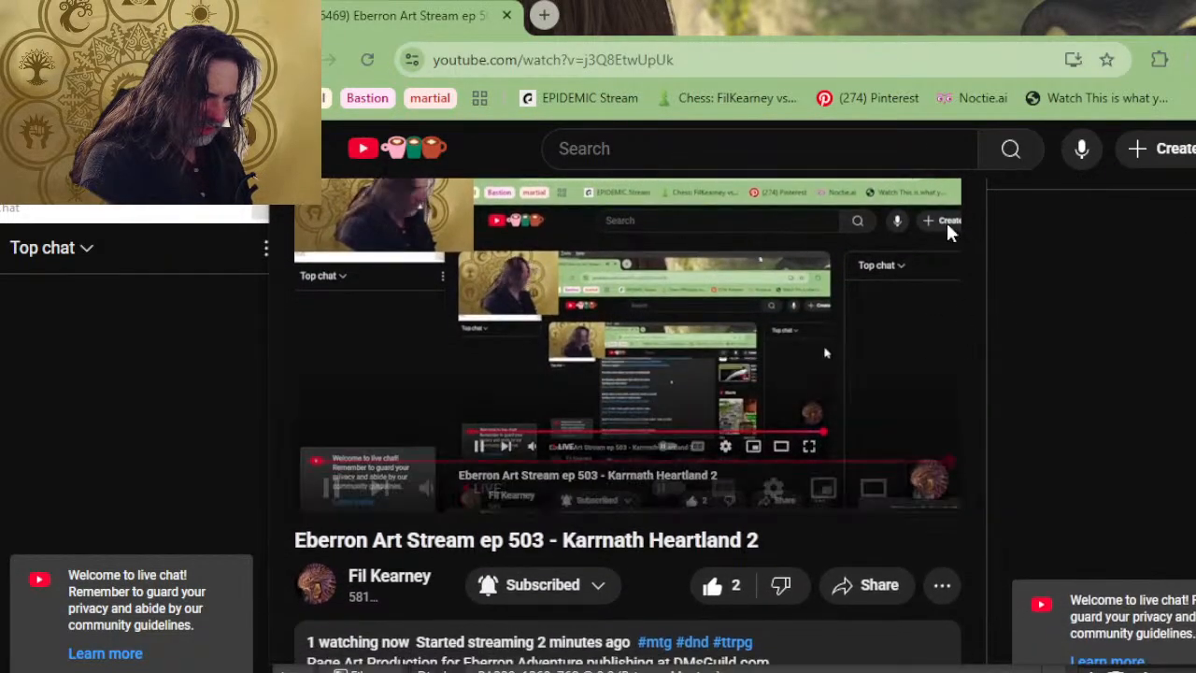
{"action": "left_click_drag", "start_coordinate": [1056, 2], "coordinate": [1055, 82]}
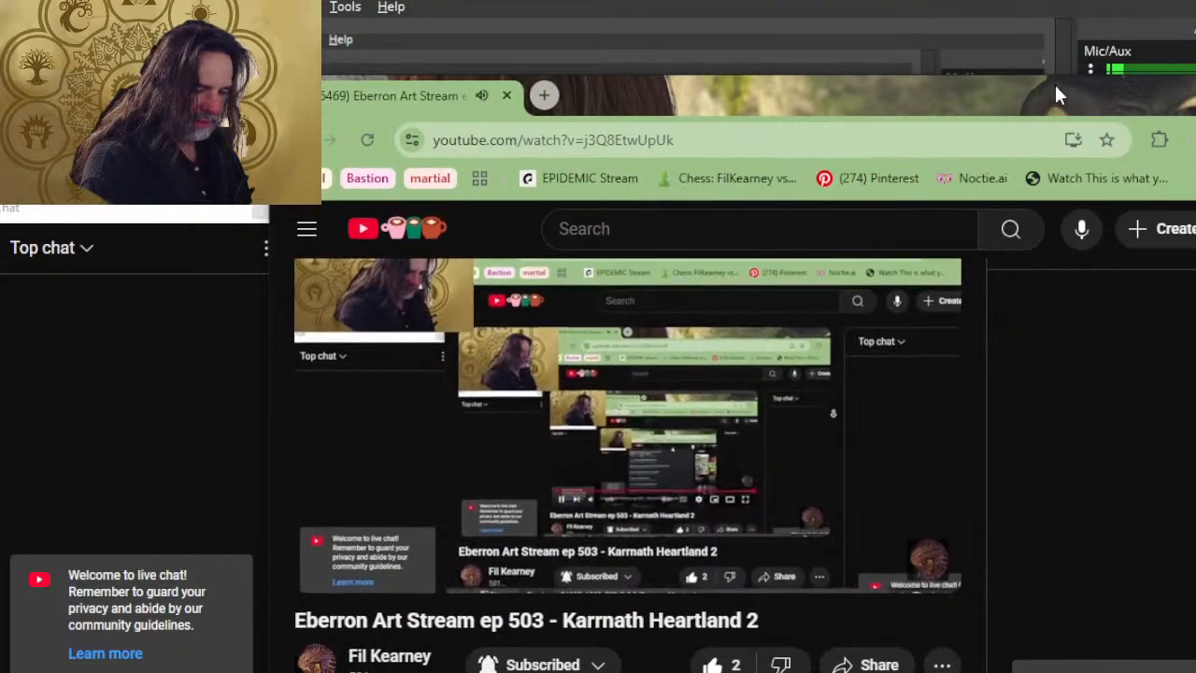
Step: Switch to Photoshop and close the CoM Cover 2024-03-27.jpg document, leaving the Page 95 document open
{"action": "key", "text": "alt+Tab"}
{"action": "key", "text": "alt+Tab"}
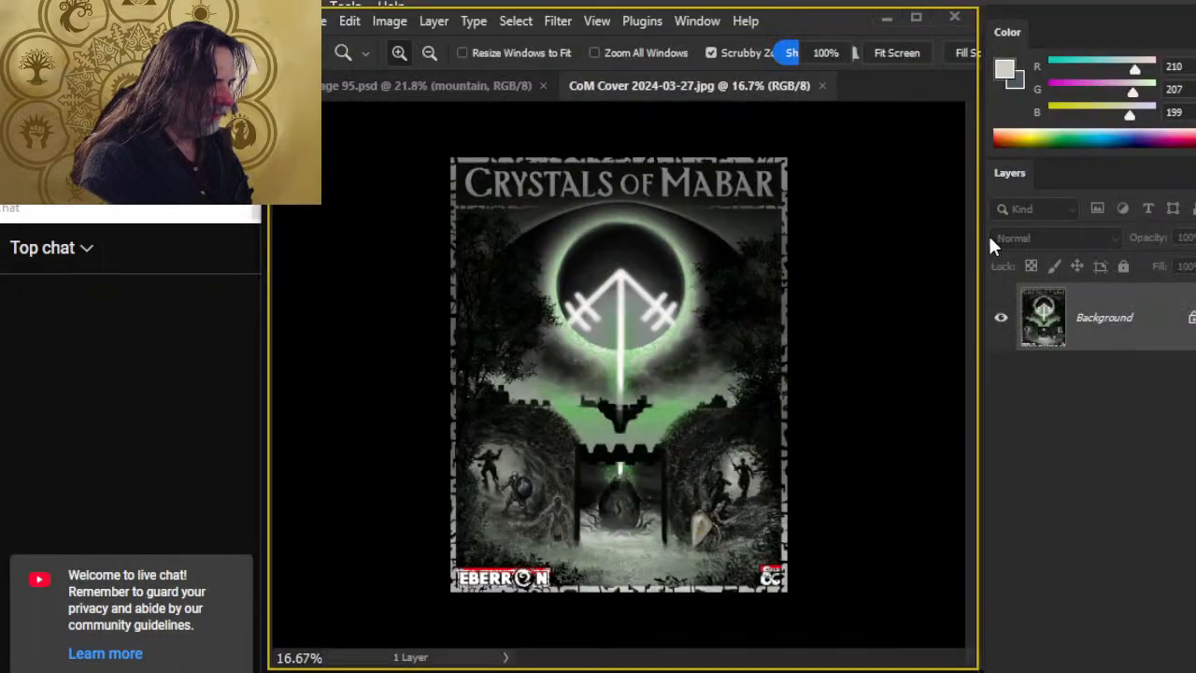
{"action": "left_click", "coordinate": [823, 84]}
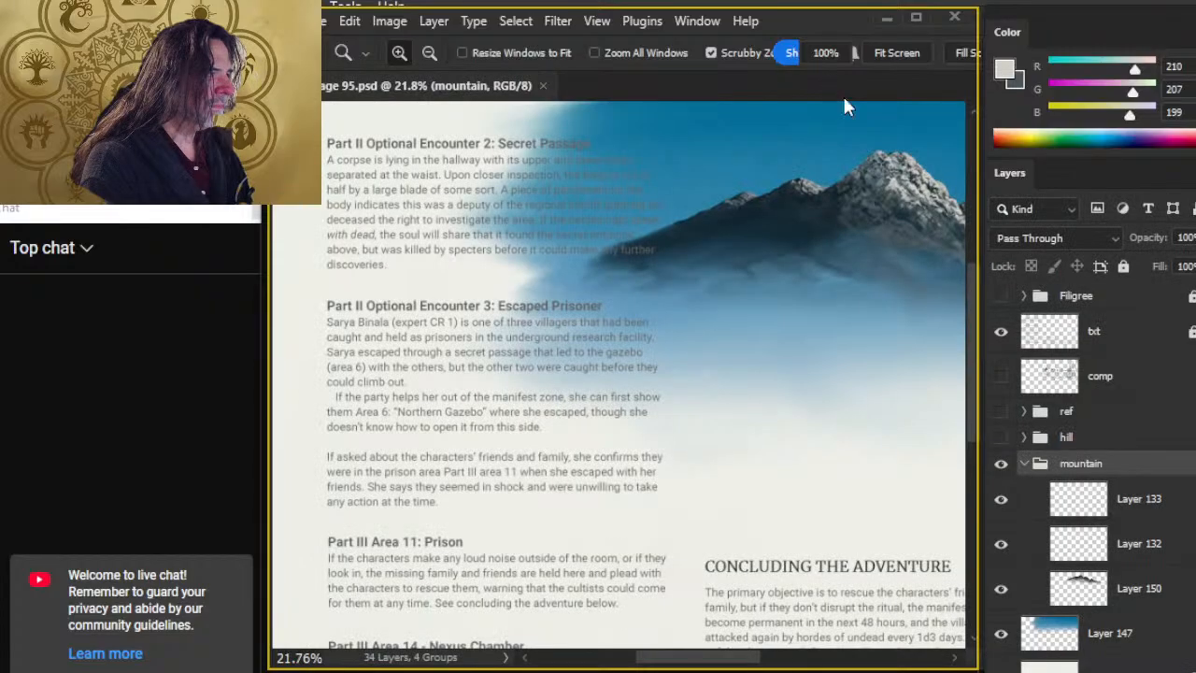
Step: Bring up the browser window with the stream, move it slightly higher, and return to Photoshop
{"action": "key", "text": "alt+Tab"}
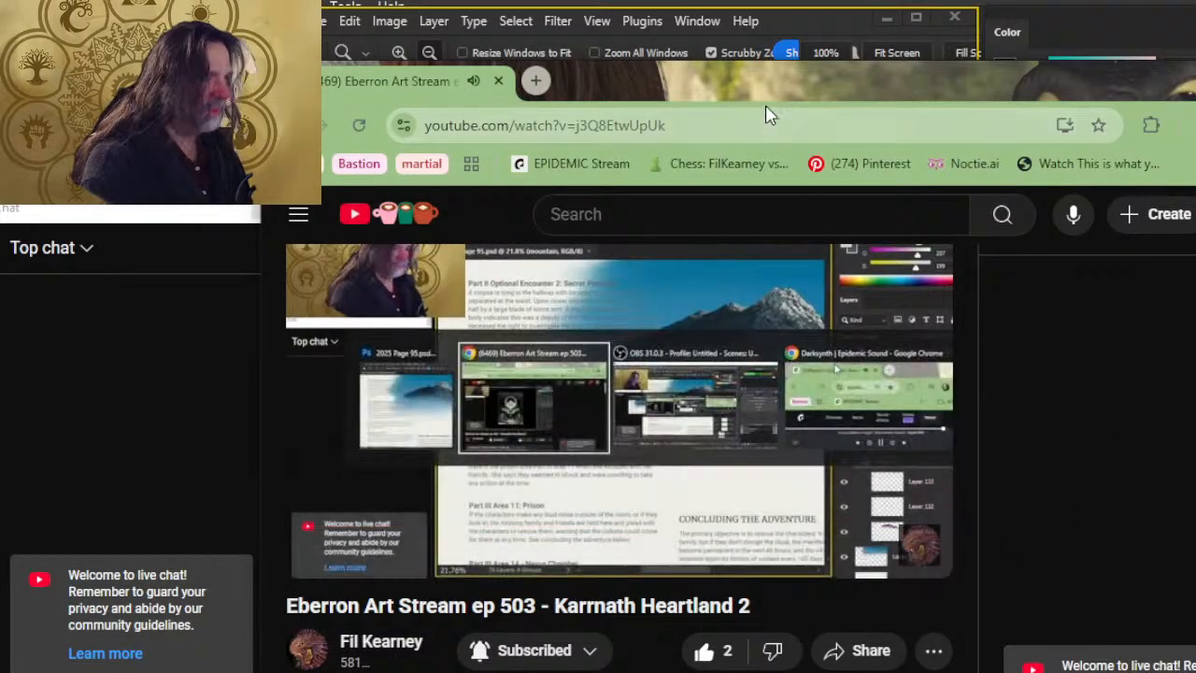
{"action": "left_click_drag", "start_coordinate": [757, 66], "coordinate": [757, 30]}
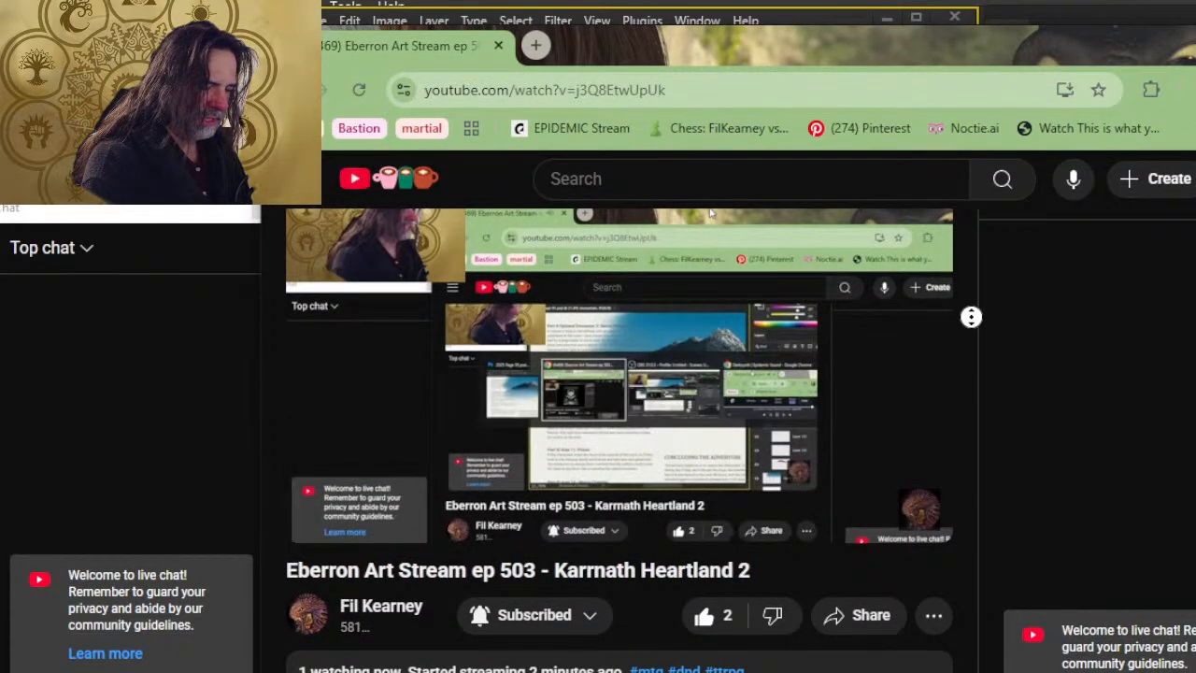
{"action": "key", "text": "alt+Tab"}
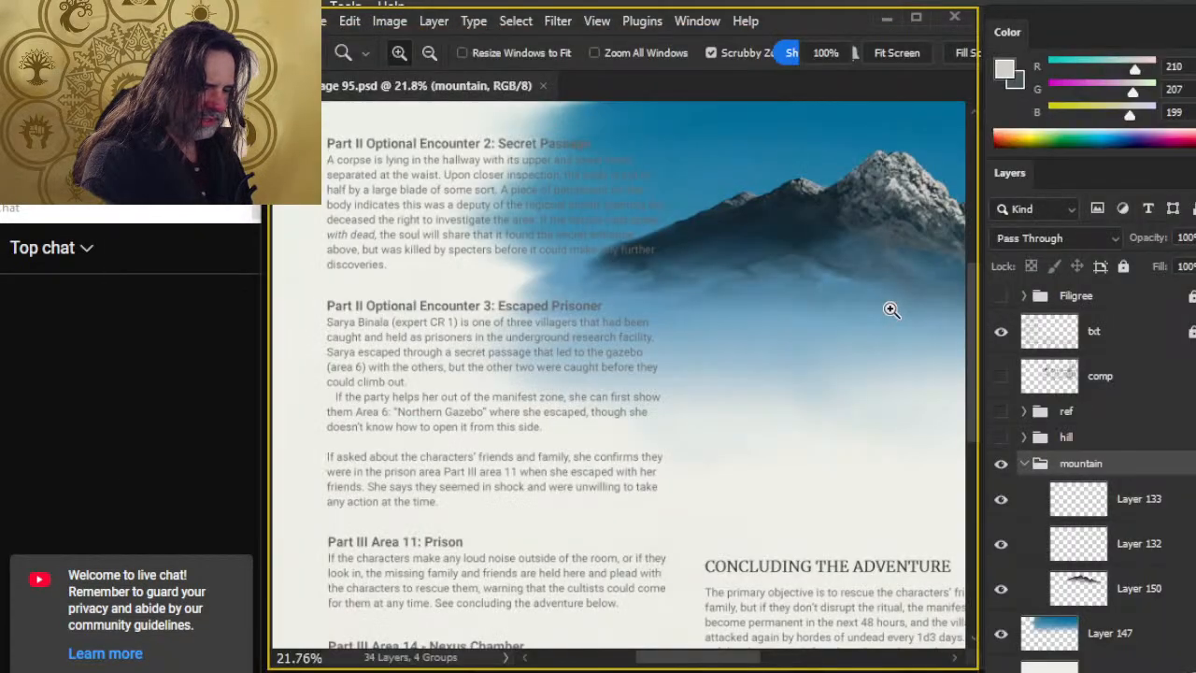
Step: Check what Layer 150 in the mountain group contributes to the page by hiding it and showing it again
{"action": "scroll", "coordinate": [651, 339], "scroll_direction": "down", "scroll_amount": 3}
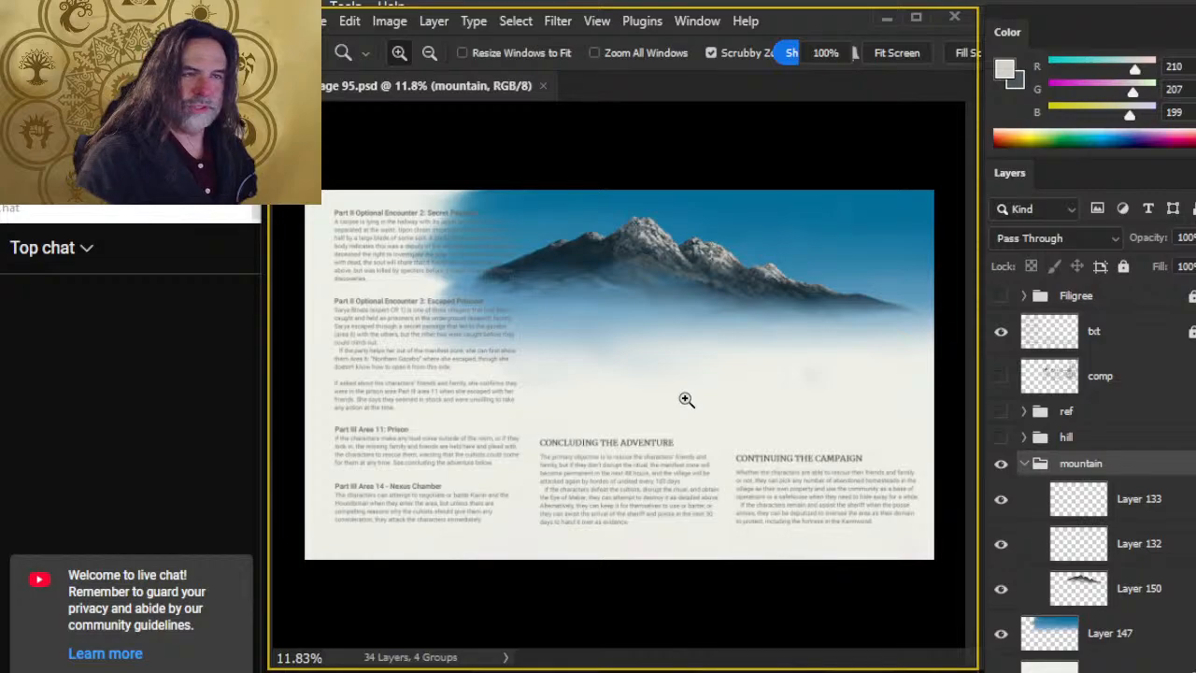
{"action": "key", "text": "l"}
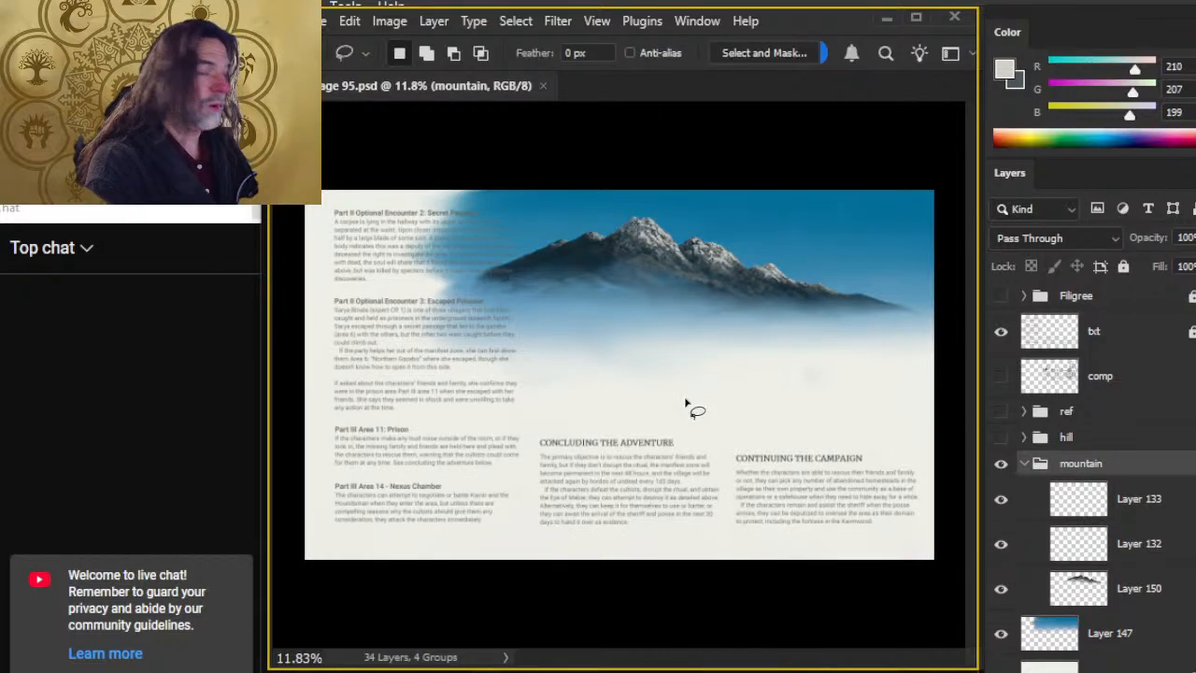
{"action": "left_click", "coordinate": [1000, 588]}
{"action": "left_click", "coordinate": [1001, 589]}
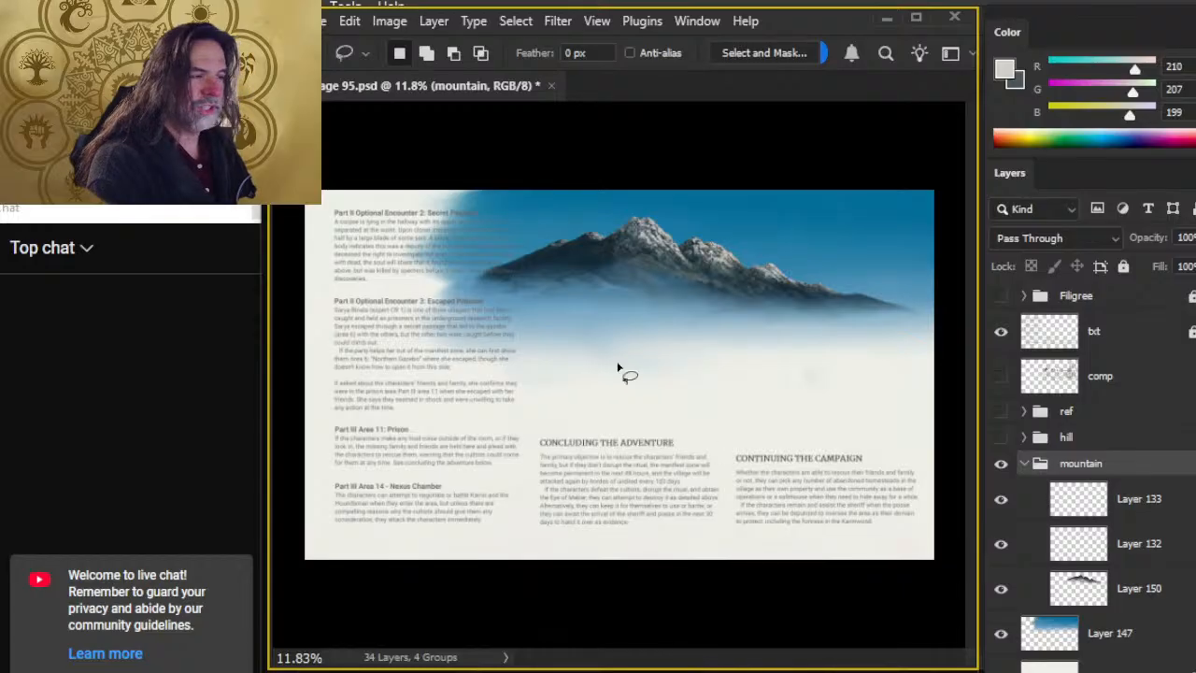
Step: Compare the mountain with and without Layer 133 several times, leaving Layer 133 hidden
{"action": "key", "text": "z"}
{"action": "left_click_drag", "start_coordinate": [617, 272], "coordinate": [693, 307]}
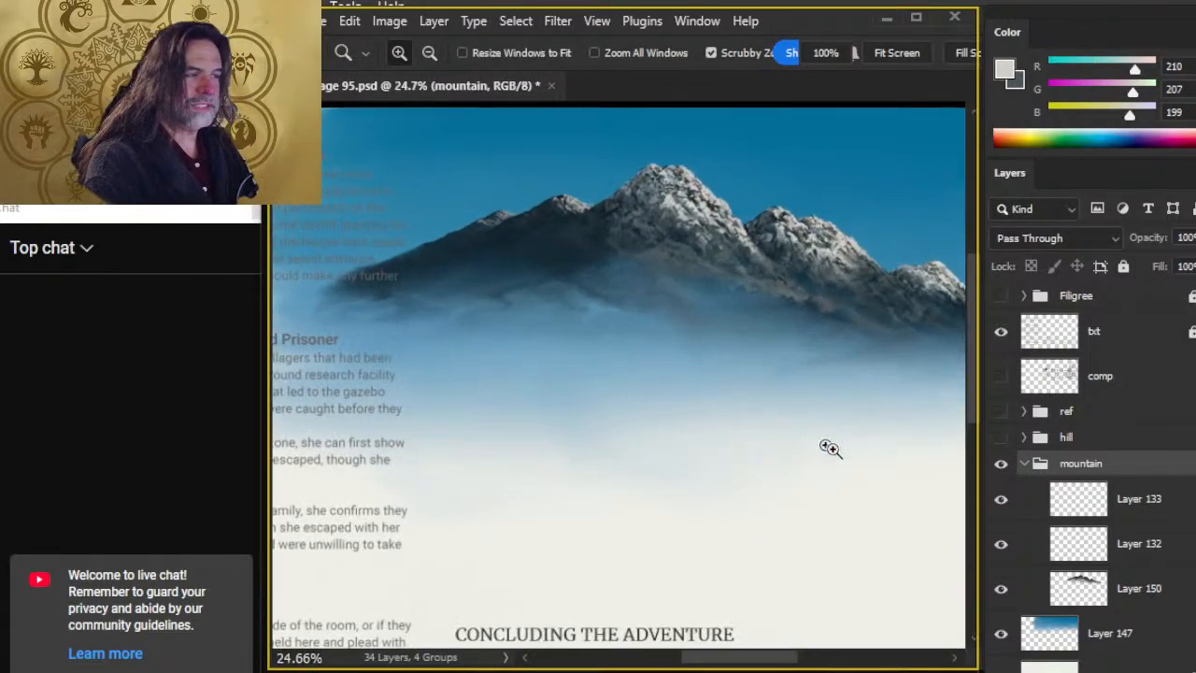
{"action": "left_click", "coordinate": [1002, 502]}
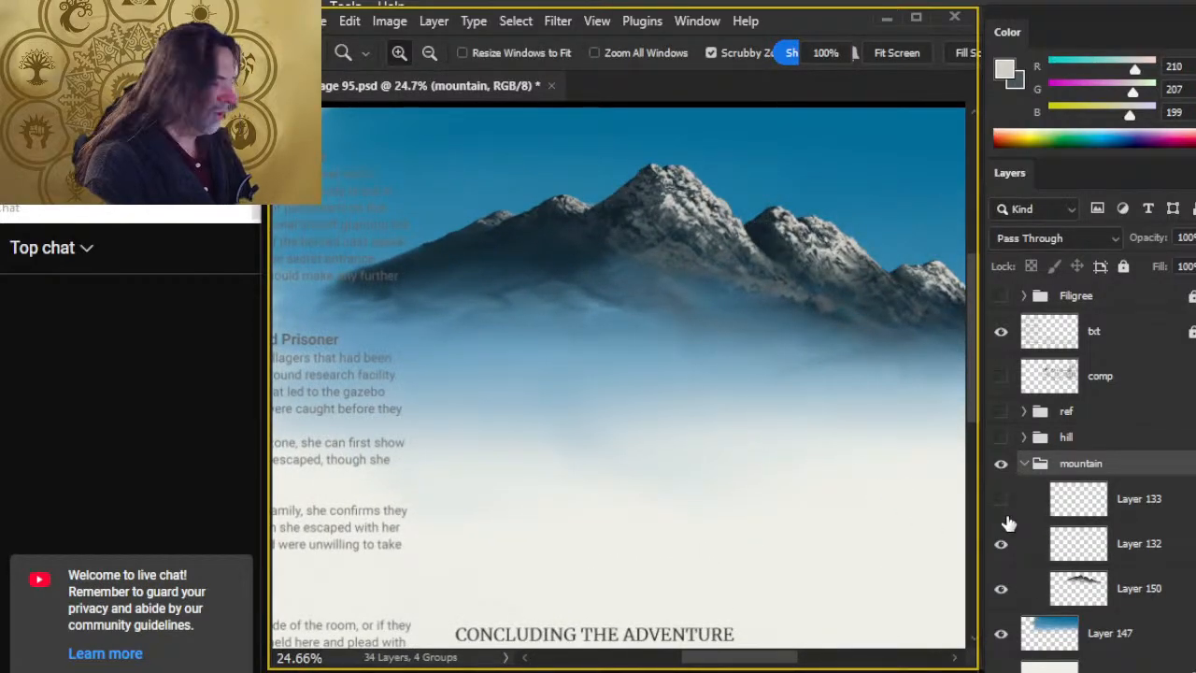
{"action": "left_click", "coordinate": [1002, 506]}
{"action": "left_click", "coordinate": [1001, 503]}
{"action": "left_click", "coordinate": [1001, 502]}
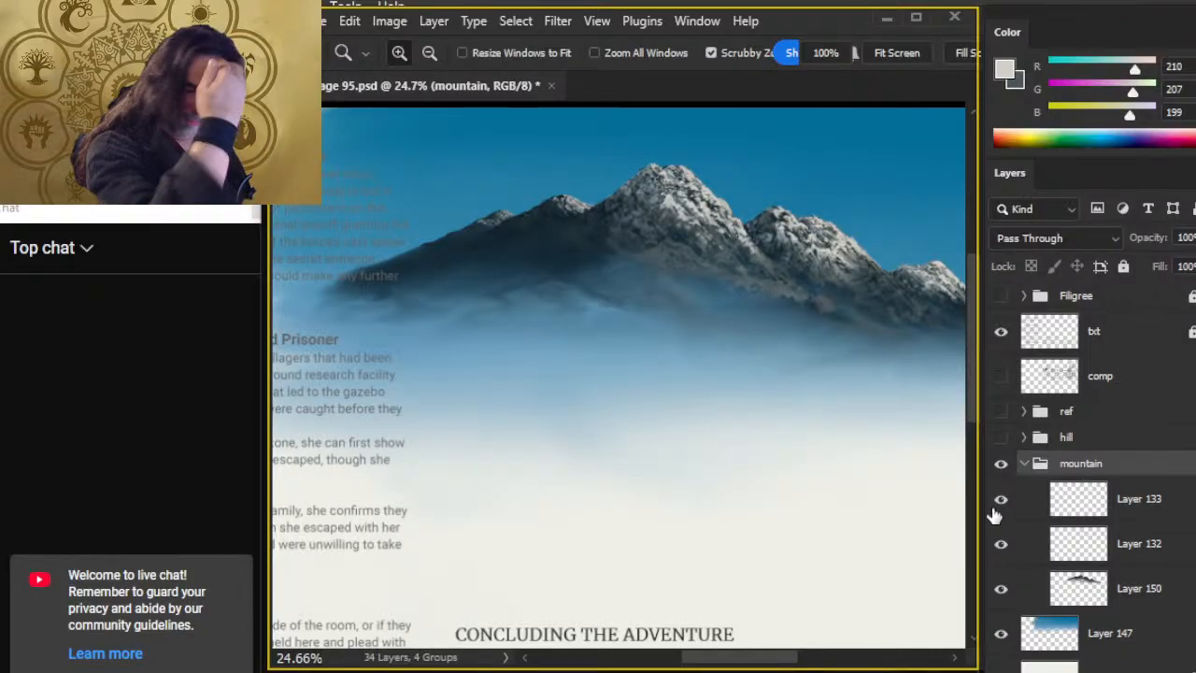
{"action": "left_click", "coordinate": [1002, 505]}
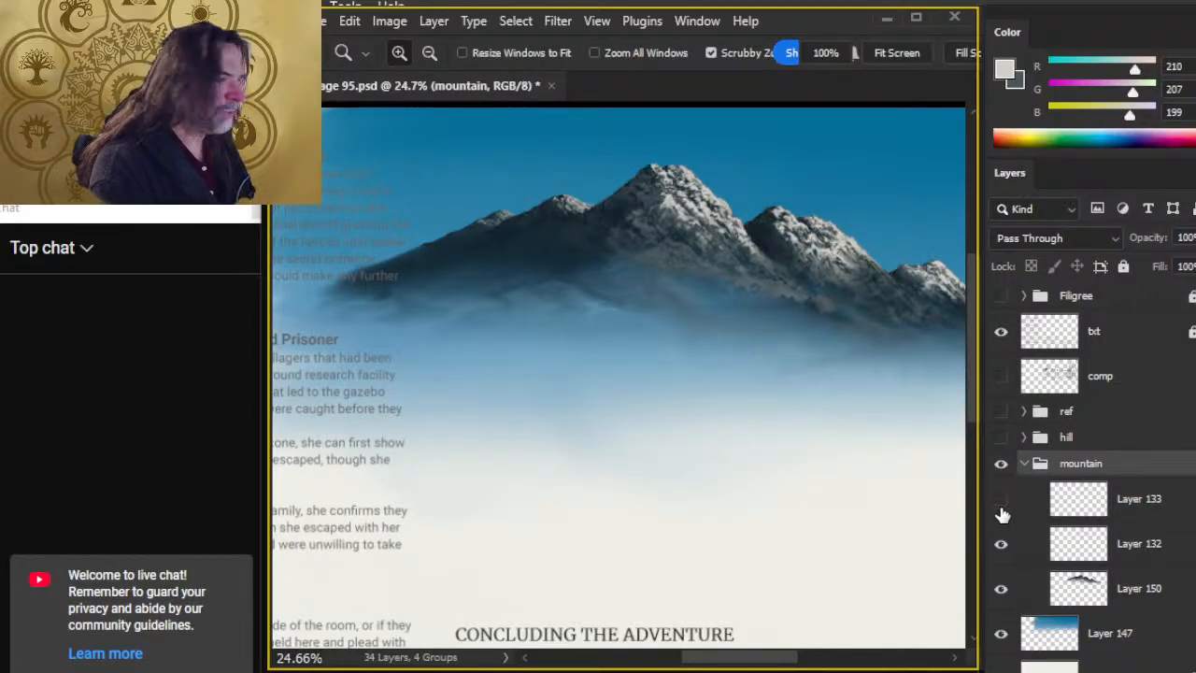
Step: Select Layer 132 and compare the mountain with and without its snow highlights, leaving the layer visible
{"action": "left_click", "coordinate": [1001, 544]}
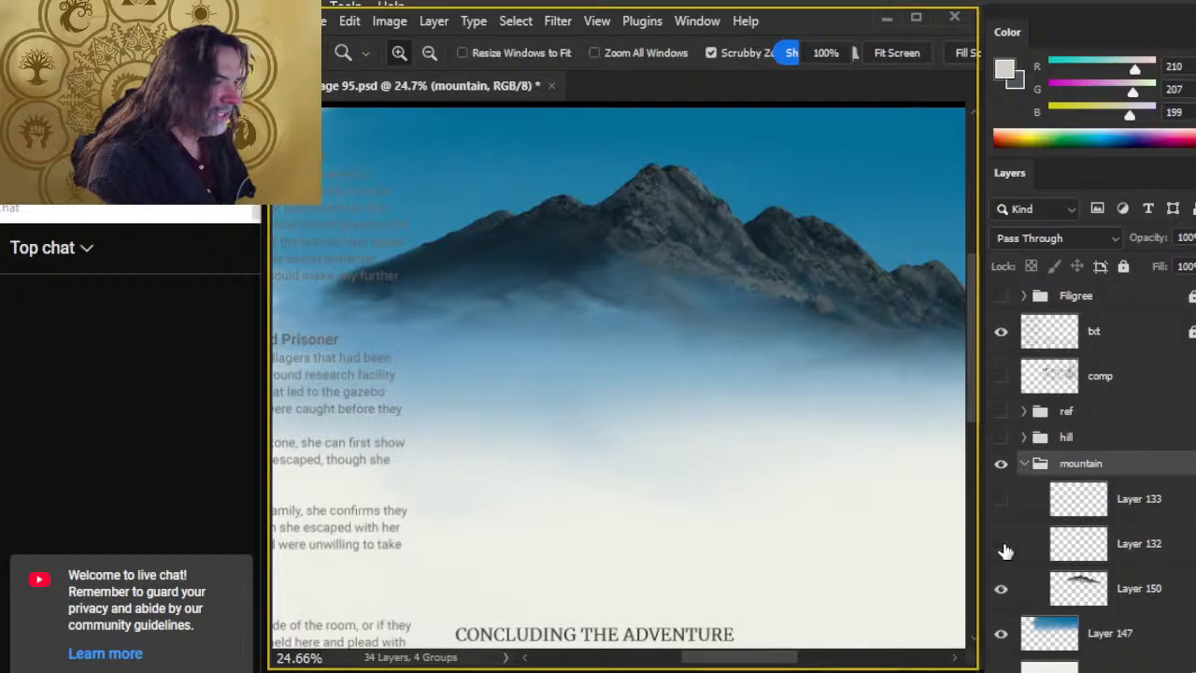
{"action": "left_click", "coordinate": [1153, 546]}
{"action": "left_click", "coordinate": [1001, 544]}
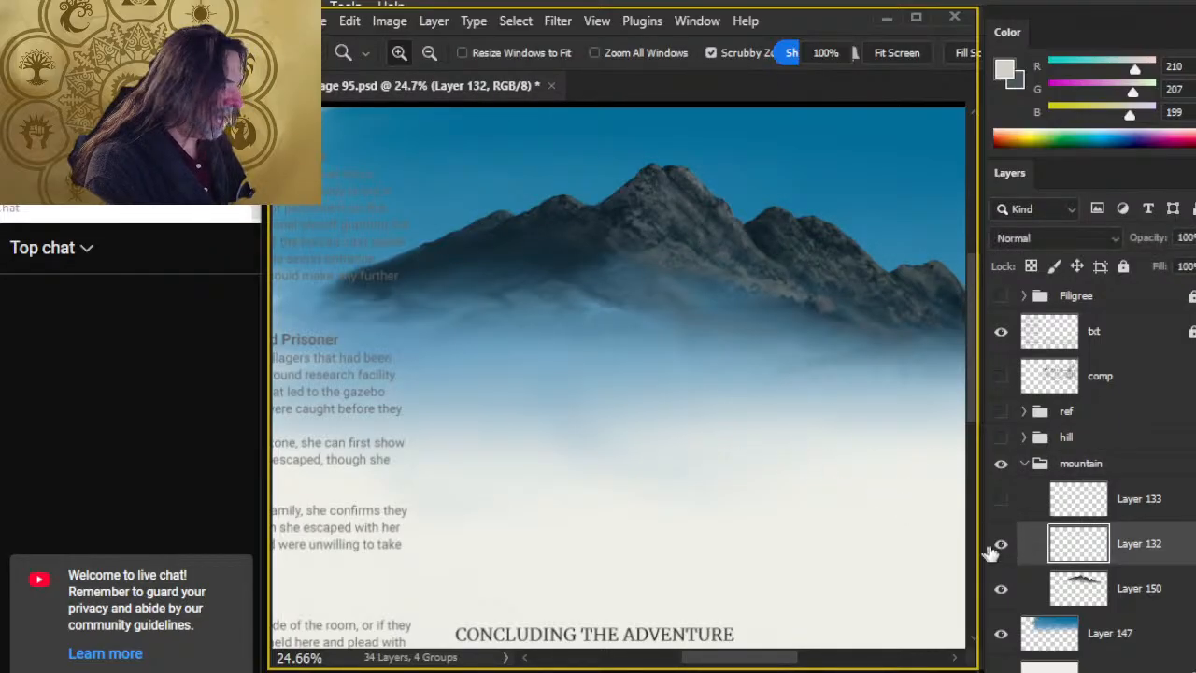
{"action": "left_click", "coordinate": [1001, 544]}
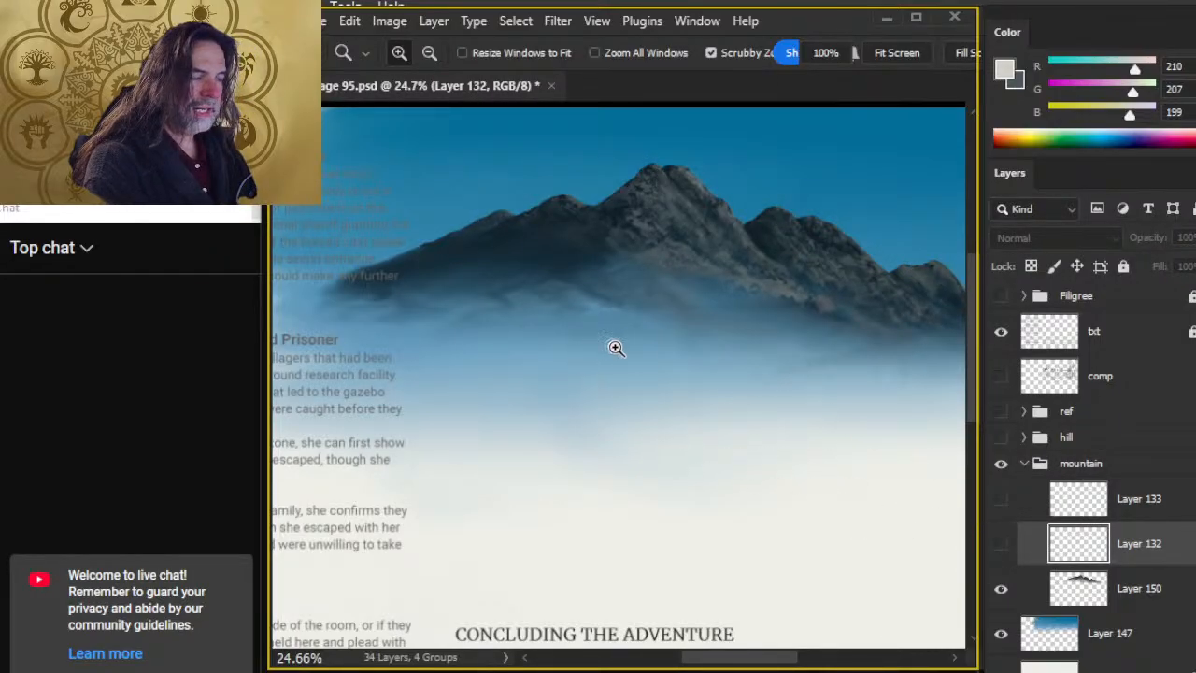
{"action": "key", "text": "r"}
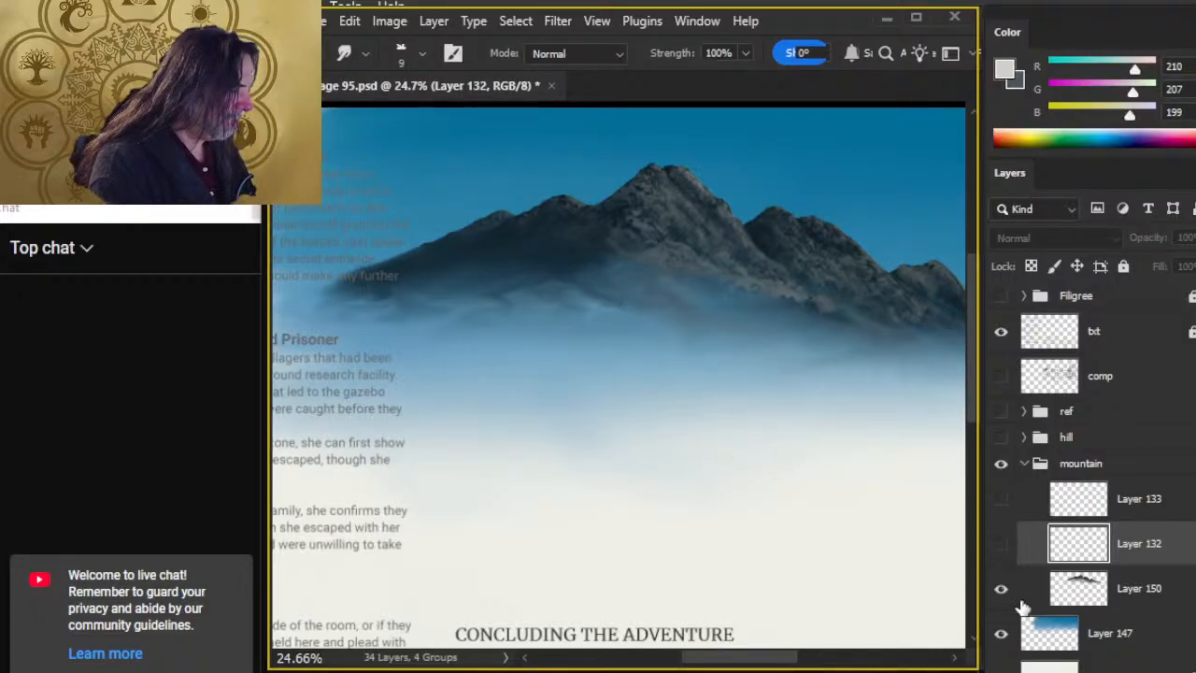
{"action": "left_click", "coordinate": [1004, 555]}
Step: With the Brush tool, sample the light snow color (RGB 211, 208, 200) from the mountain's main slope
{"action": "key", "text": "z"}
{"action": "left_click_drag", "start_coordinate": [709, 215], "coordinate": [858, 239]}
{"action": "key", "text": "b"}
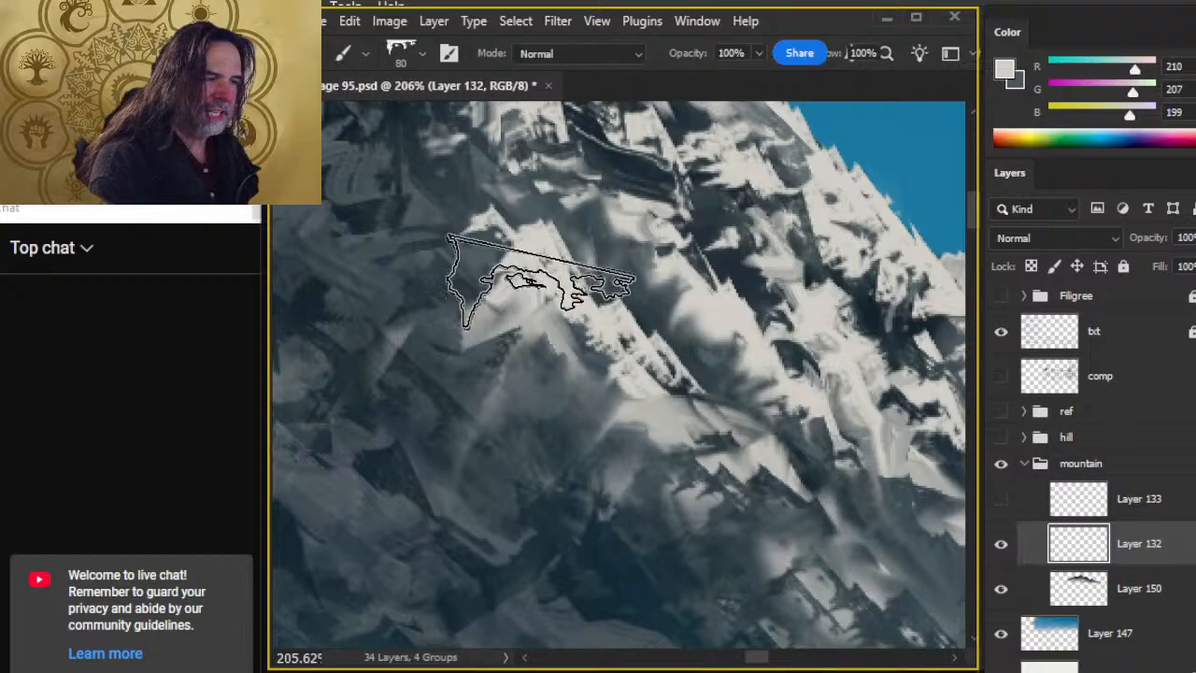
{"action": "left_click", "coordinate": [607, 327], "text": "alt"}
Step: Examine the mountain's peaks, snow highlights and misty base up close and in relation to the page text
{"action": "key", "text": "z"}
{"action": "left_click_drag", "start_coordinate": [754, 371], "coordinate": [641, 349]}
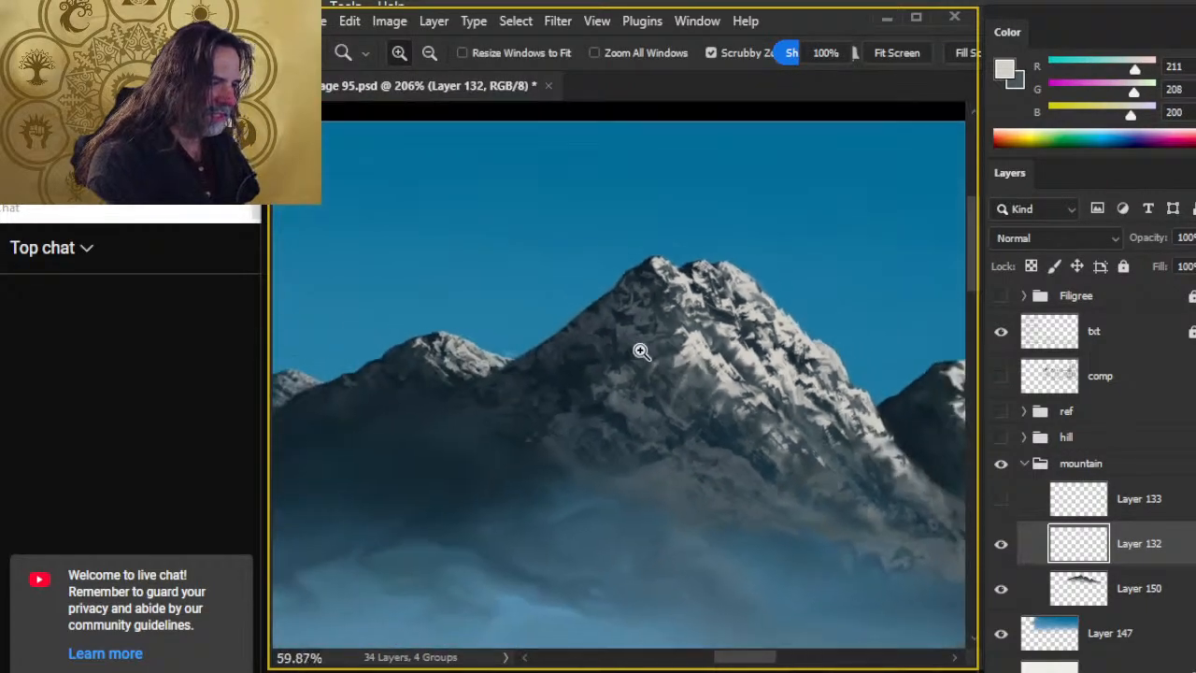
{"action": "left_click_drag", "start_coordinate": [737, 436], "coordinate": [756, 403]}
{"action": "key", "text": "z"}
{"action": "left_click_drag", "start_coordinate": [709, 310], "coordinate": [820, 447]}
{"action": "left_click_drag", "start_coordinate": [623, 282], "coordinate": [797, 305]}
{"action": "left_click_drag", "start_coordinate": [788, 394], "coordinate": [664, 394]}
{"action": "left_click_drag", "start_coordinate": [820, 525], "coordinate": [644, 470]}
{"action": "left_click_drag", "start_coordinate": [761, 468], "coordinate": [715, 529]}
{"action": "left_click_drag", "start_coordinate": [796, 531], "coordinate": [621, 390]}
{"action": "left_click_drag", "start_coordinate": [651, 401], "coordinate": [622, 428]}
{"action": "left_click_drag", "start_coordinate": [663, 483], "coordinate": [708, 336]}
{"action": "key", "text": "f"}
{"action": "key", "text": "f"}
{"action": "left_click_drag", "start_coordinate": [798, 443], "coordinate": [766, 424]}
{"action": "left_click_drag", "start_coordinate": [798, 336], "coordinate": [773, 405]}
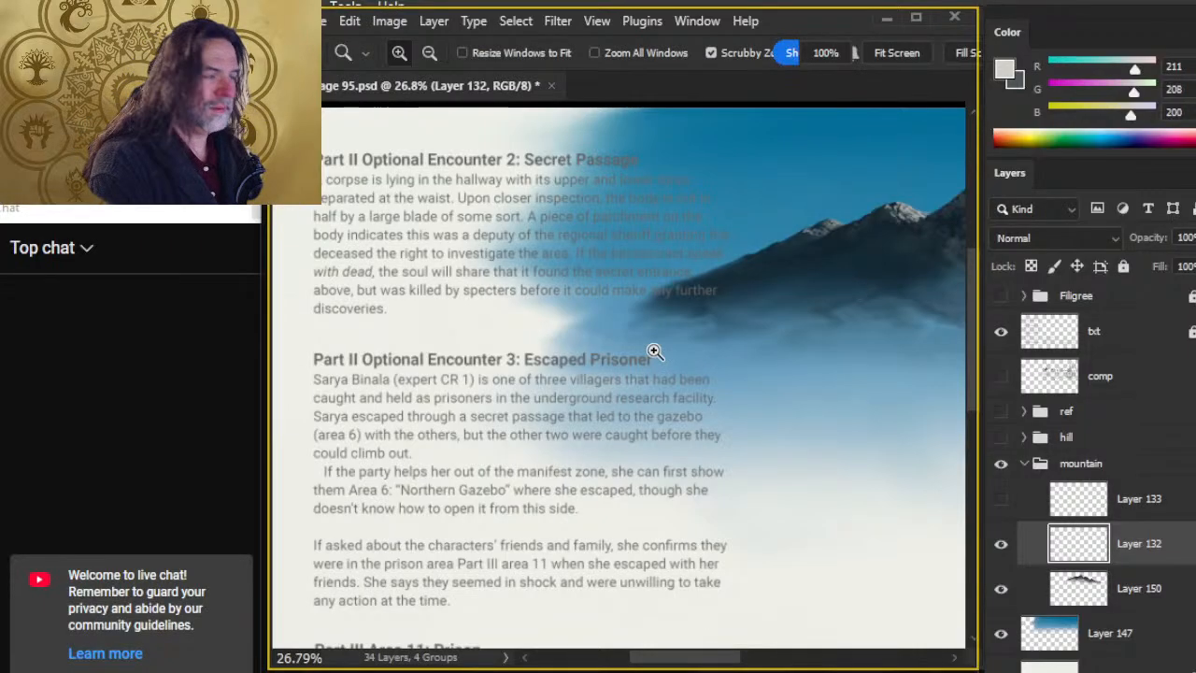
{"action": "left_click_drag", "start_coordinate": [797, 458], "coordinate": [527, 427]}
{"action": "left_click_drag", "start_coordinate": [849, 391], "coordinate": [820, 473]}
{"action": "left_click_drag", "start_coordinate": [573, 308], "coordinate": [658, 342]}
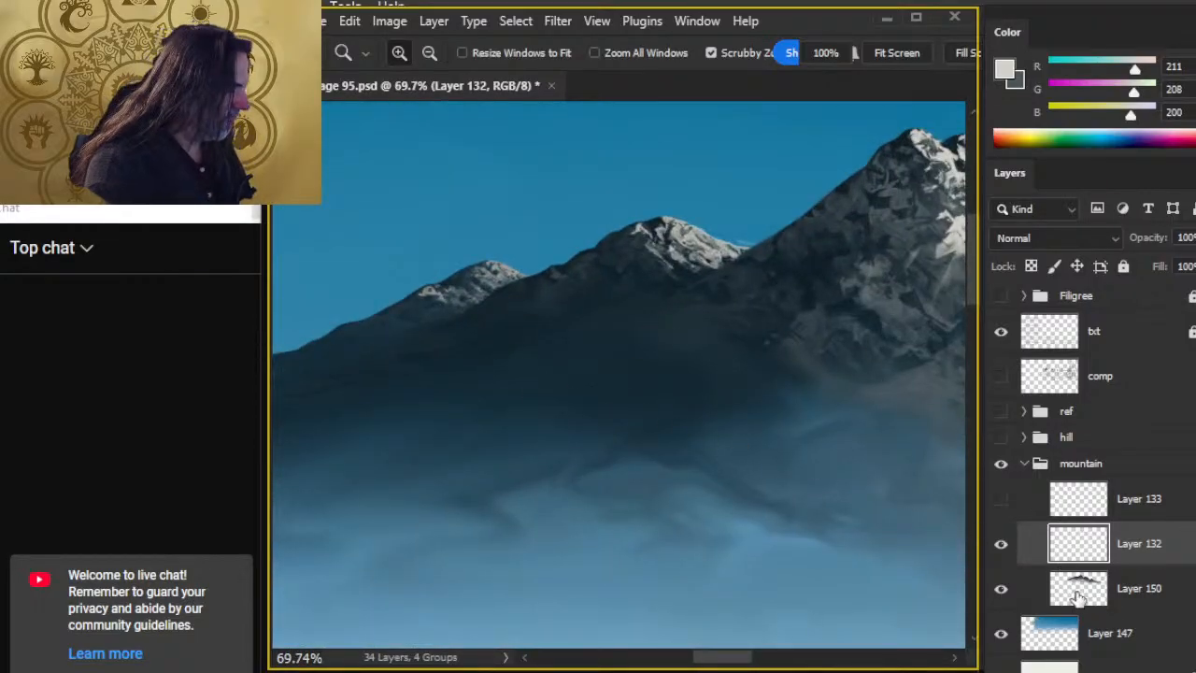
Step: Soften the snow highlights of Layer 132 on the small far peak with the Eraser at size 70 and 56% opacity
{"action": "key", "text": "e"}
{"action": "key", "text": "bracketleft"}
{"action": "key", "text": "bracketleft"}
{"action": "key", "text": "bracketleft"}
{"action": "key", "text": "bracketleft"}
{"action": "key", "text": "bracketleft"}
{"action": "key", "text": "bracketleft"}
{"action": "key", "text": "bracketleft"}
{"action": "key", "text": "bracketleft"}
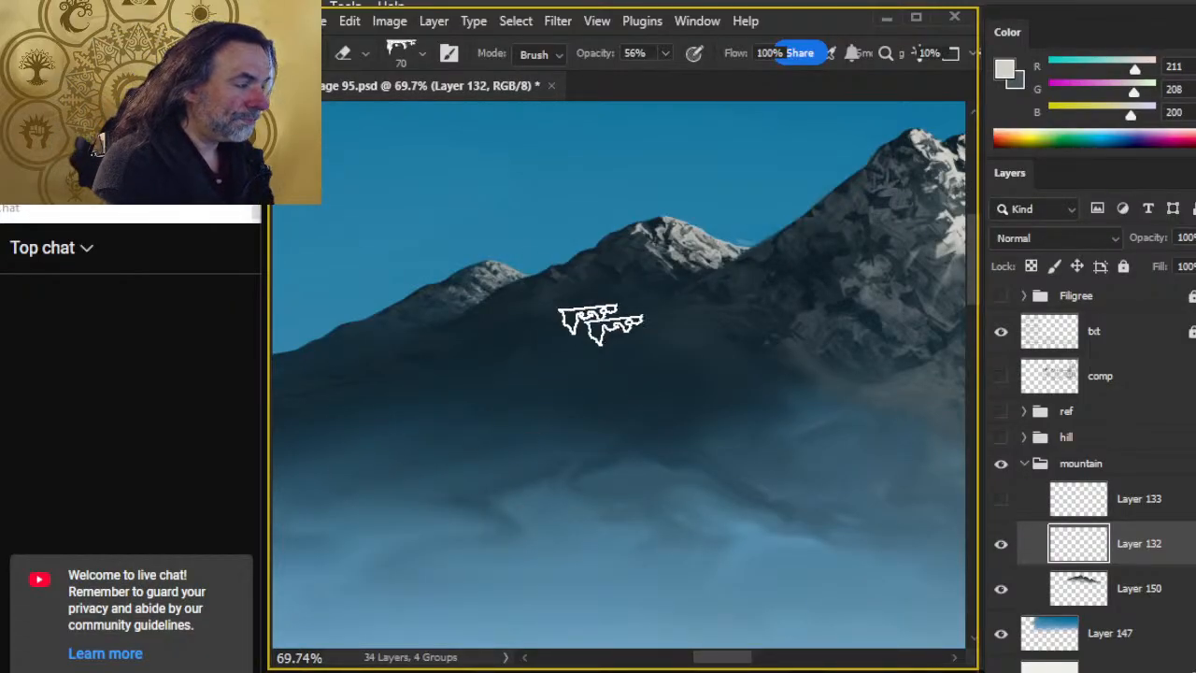
Step: Make Layer 133 visible again over the mountain and select it as the active layer
{"action": "left_click_drag", "start_coordinate": [849, 432], "coordinate": [590, 463]}
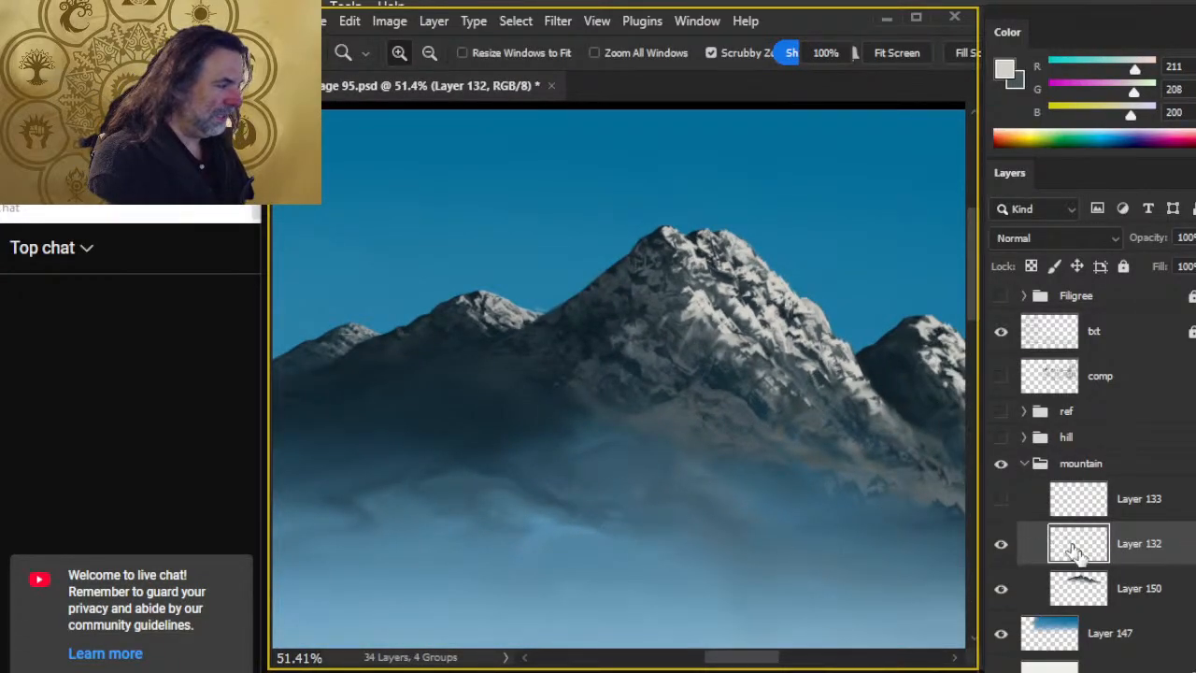
{"action": "left_click", "coordinate": [1000, 499]}
{"action": "left_click", "coordinate": [1070, 514]}
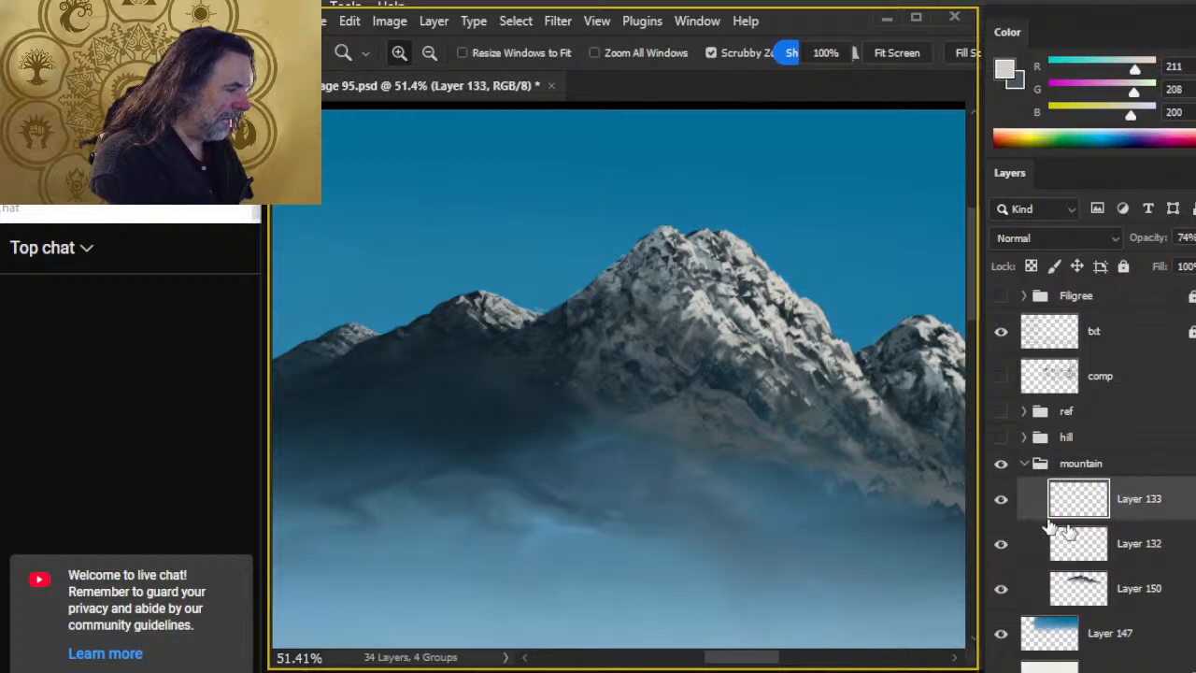
Step: With the Brush tool, sample a dark blue-gray (RGB 67, 85, 92) from the main mountain's shaded rock
{"action": "left_click_drag", "start_coordinate": [632, 304], "coordinate": [686, 316]}
{"action": "key", "text": "b"}
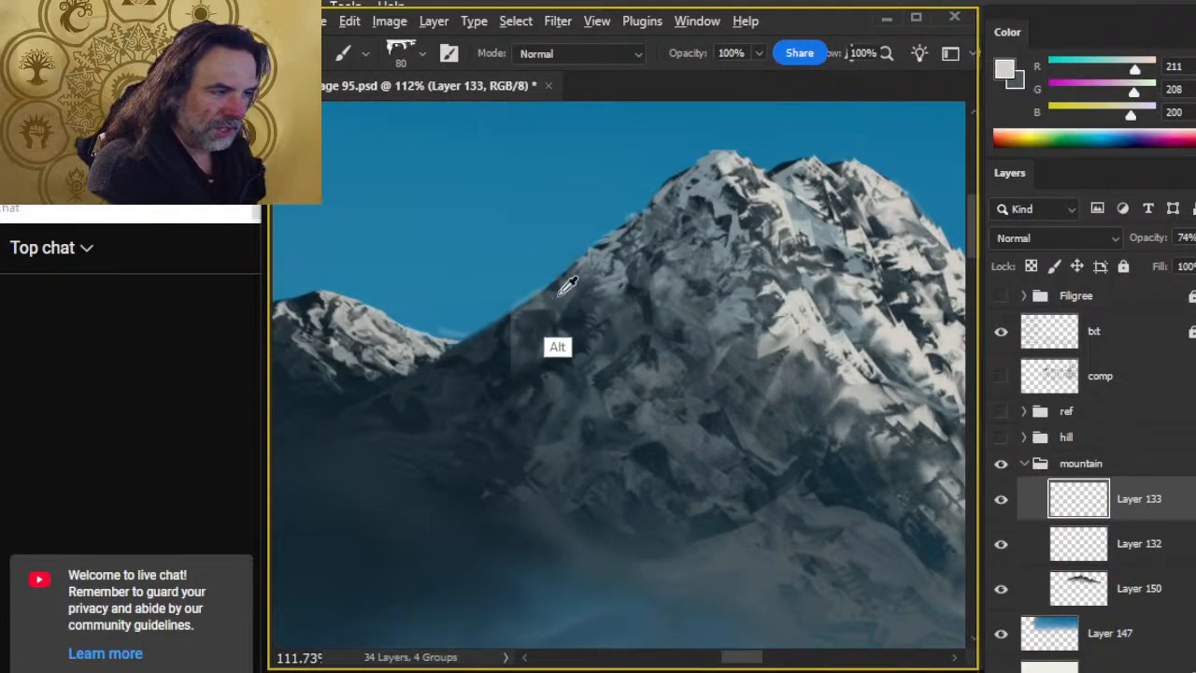
{"action": "left_click_drag", "start_coordinate": [835, 364], "coordinate": [441, 342]}
{"action": "left_click_drag", "start_coordinate": [795, 427], "coordinate": [681, 374]}
{"action": "left_click", "coordinate": [660, 322], "text": "alt"}
Step: Create a new empty layer directly above Layer 133 in the mountain group
{"action": "key", "text": "z"}
{"action": "left_click_drag", "start_coordinate": [707, 419], "coordinate": [762, 362]}
{"action": "left_click", "coordinate": [768, 340]}
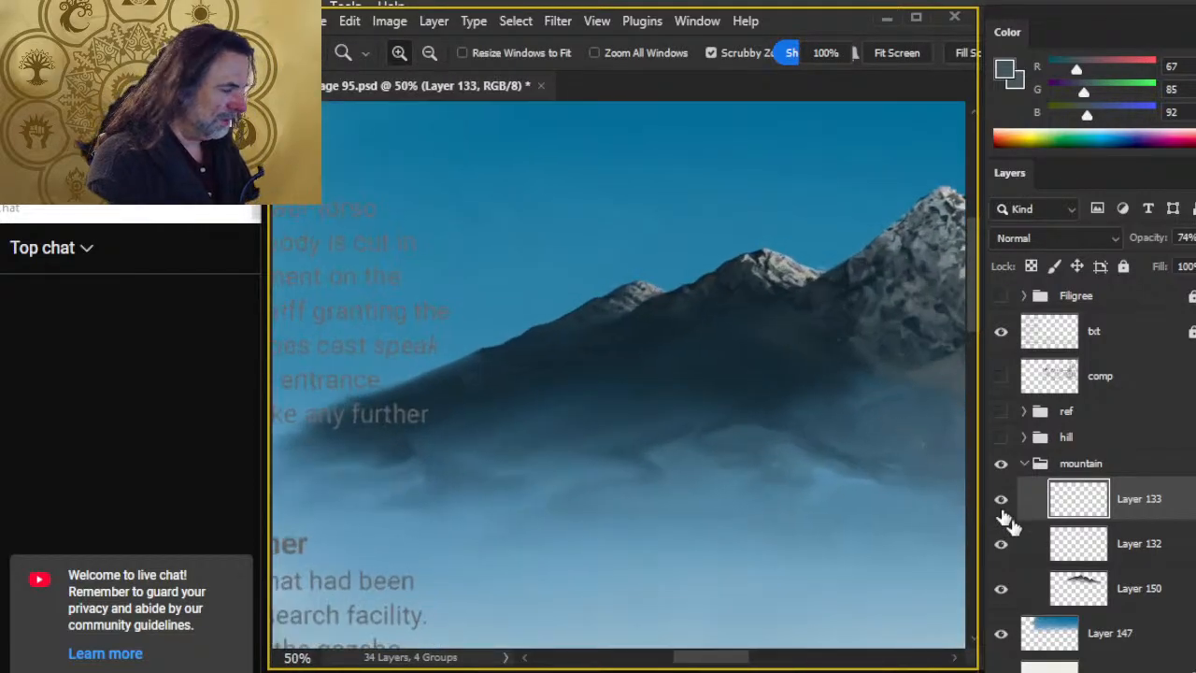
{"action": "key", "text": "ctrl+shift+alt+n"}
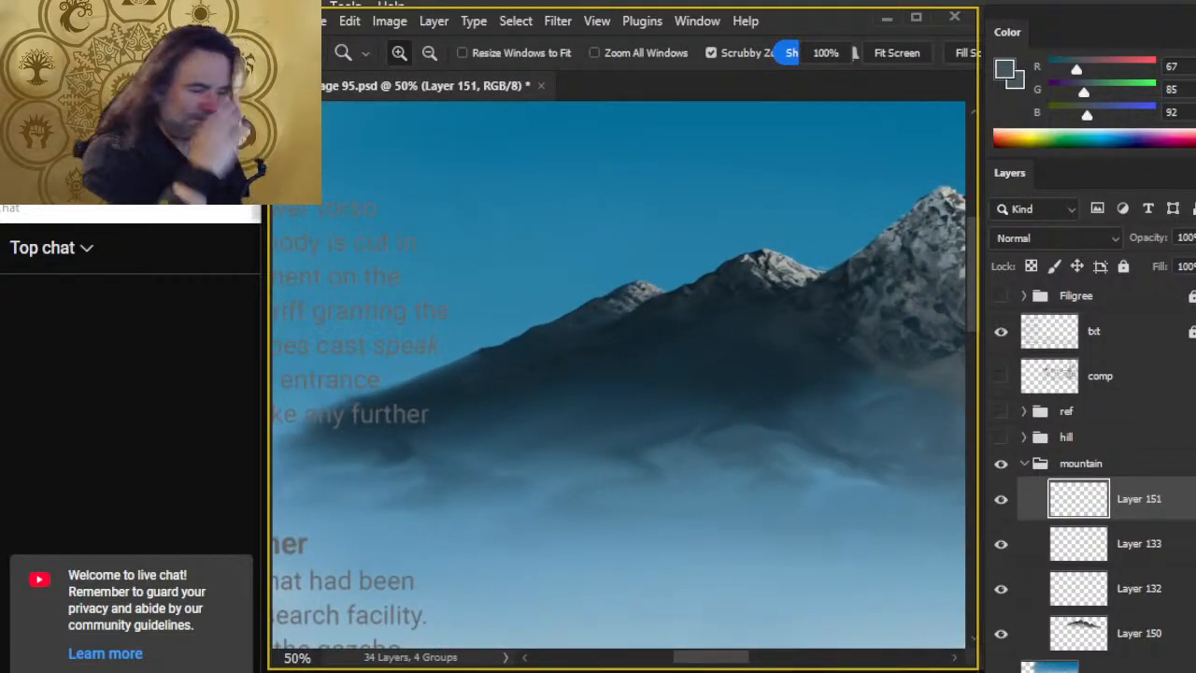
{"action": "left_click_drag", "start_coordinate": [707, 415], "coordinate": [539, 403]}
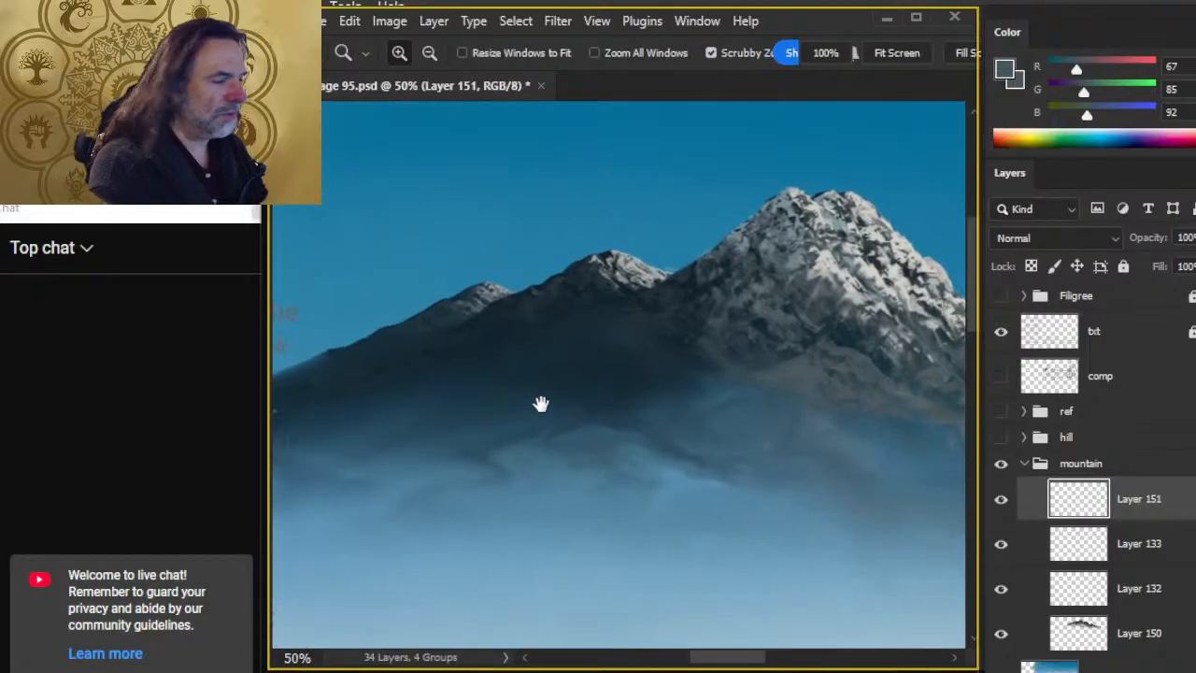
Step: Paint blue-gray rock texture where the main peak meets the middle peak, using brush size 60 and softening with the 56% Eraser
{"action": "key", "text": "b"}
{"action": "mouse_move", "coordinate": [669, 283]}
{"action": "left_mouse_down"}
{"action": "mouse_move", "coordinate": [639, 303]}
{"action": "mouse_move", "coordinate": [683, 297]}
{"action": "left_mouse_up"}
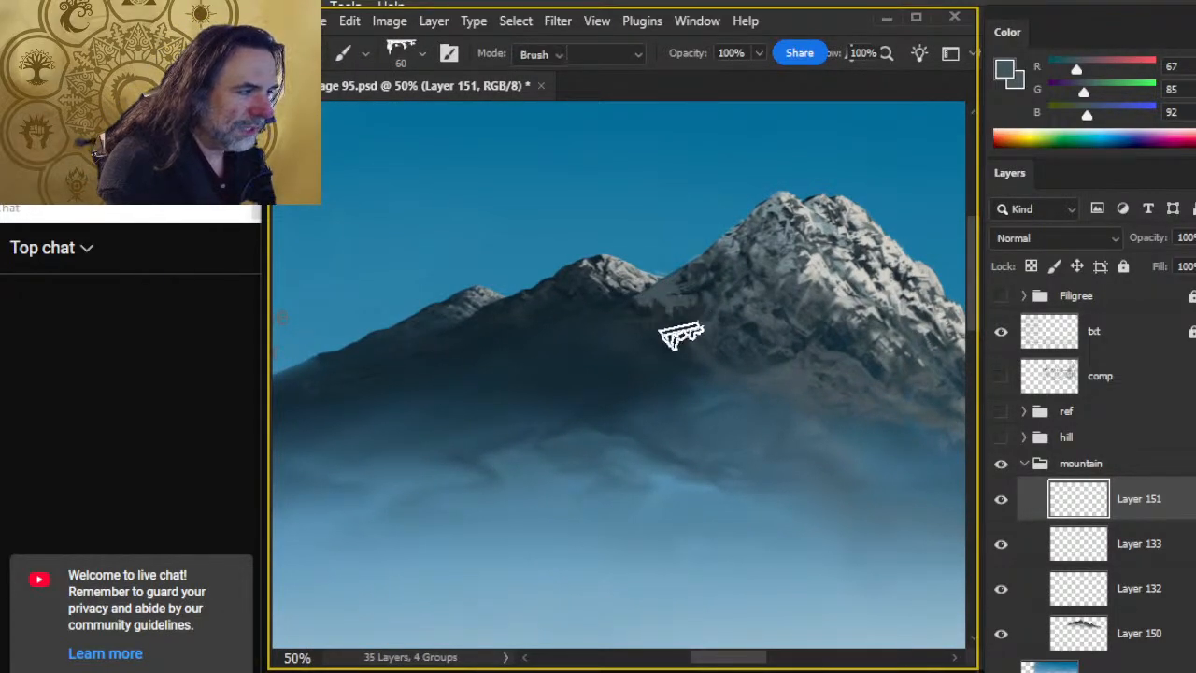
{"action": "key", "text": "e"}
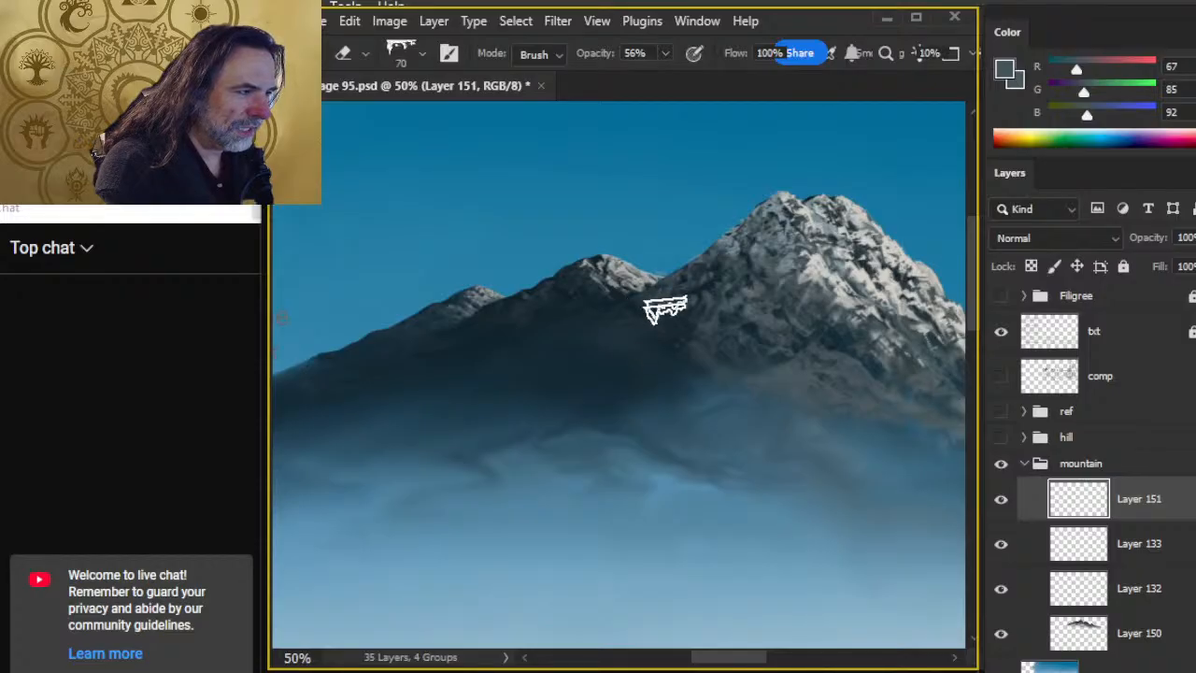
{"action": "key", "text": "b"}
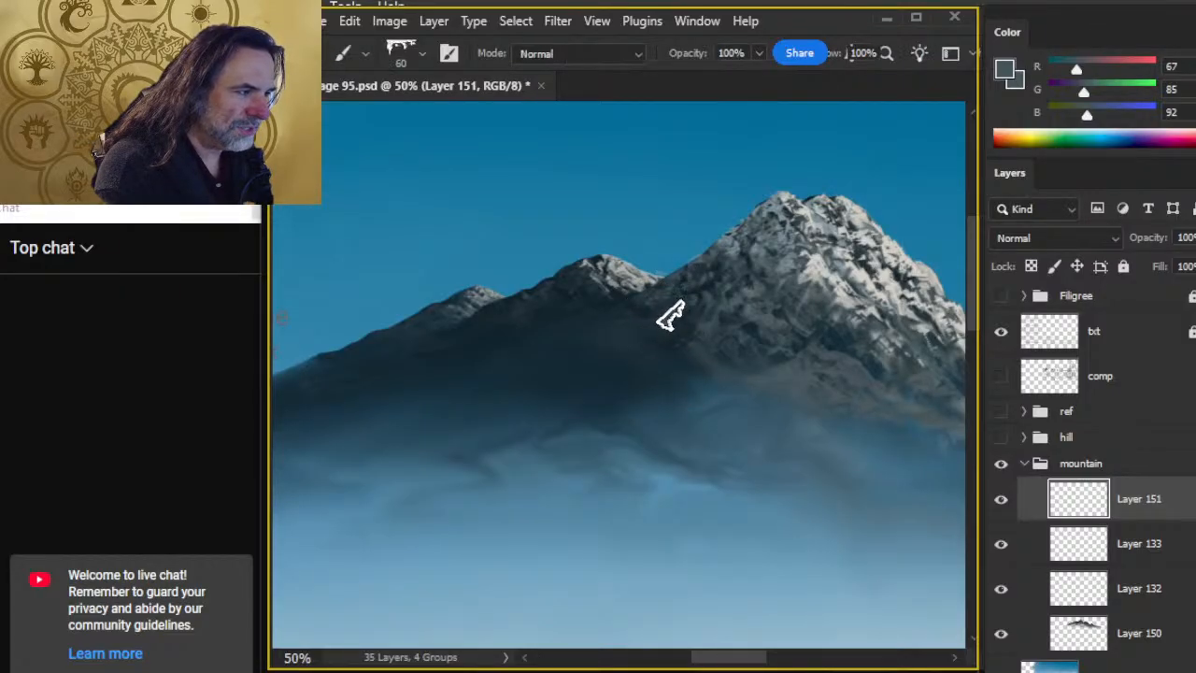
{"action": "key", "text": "e"}
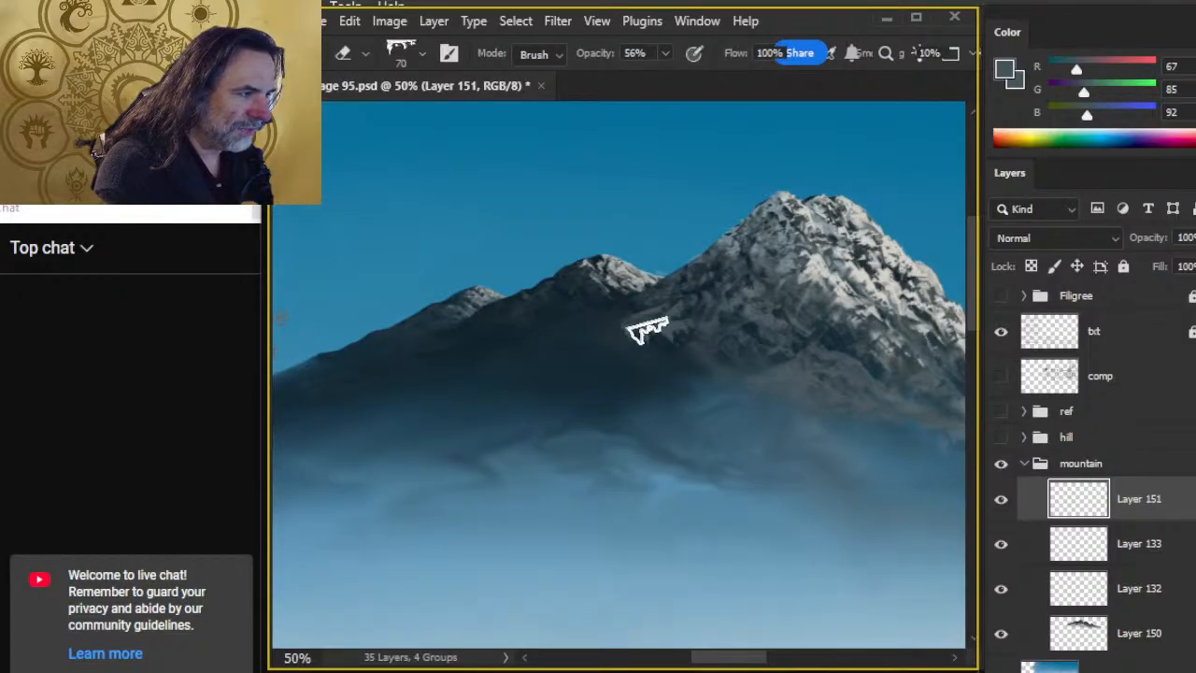
{"action": "key", "text": "b"}
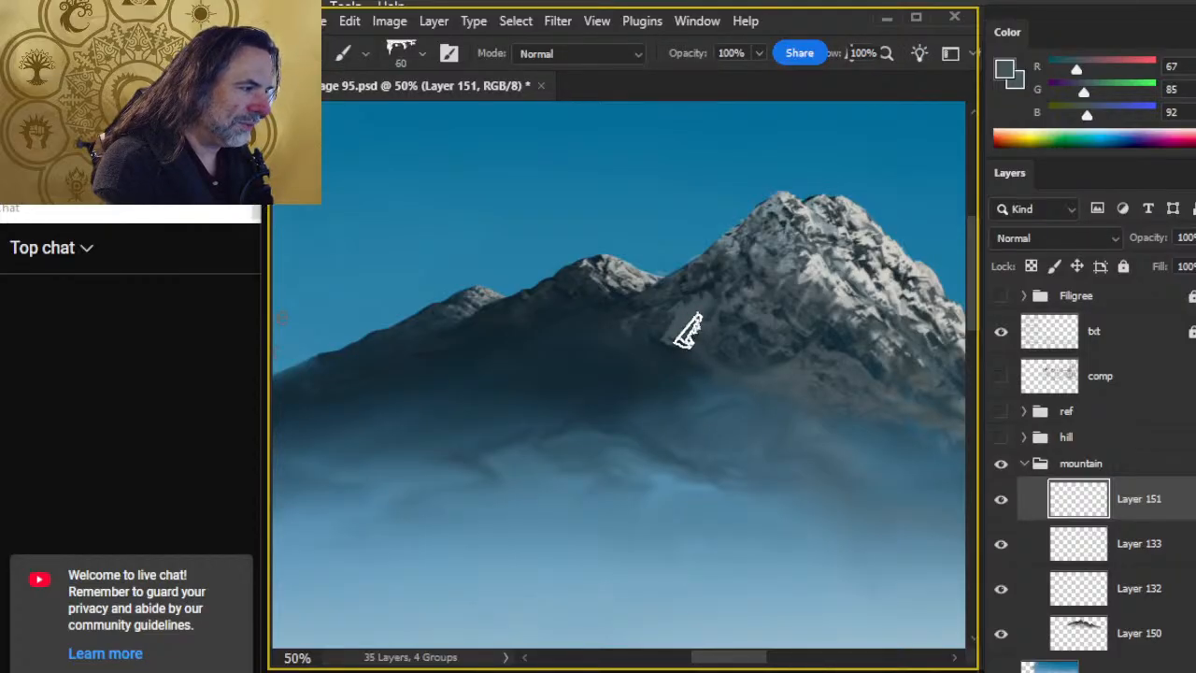
{"action": "key", "text": "e"}
{"action": "mouse_move", "coordinate": [689, 299]}
{"action": "left_mouse_down"}
{"action": "mouse_move", "coordinate": [652, 329]}
{"action": "mouse_move", "coordinate": [683, 335]}
{"action": "mouse_move", "coordinate": [662, 359]}
{"action": "left_mouse_up"}
{"action": "key", "text": "b"}
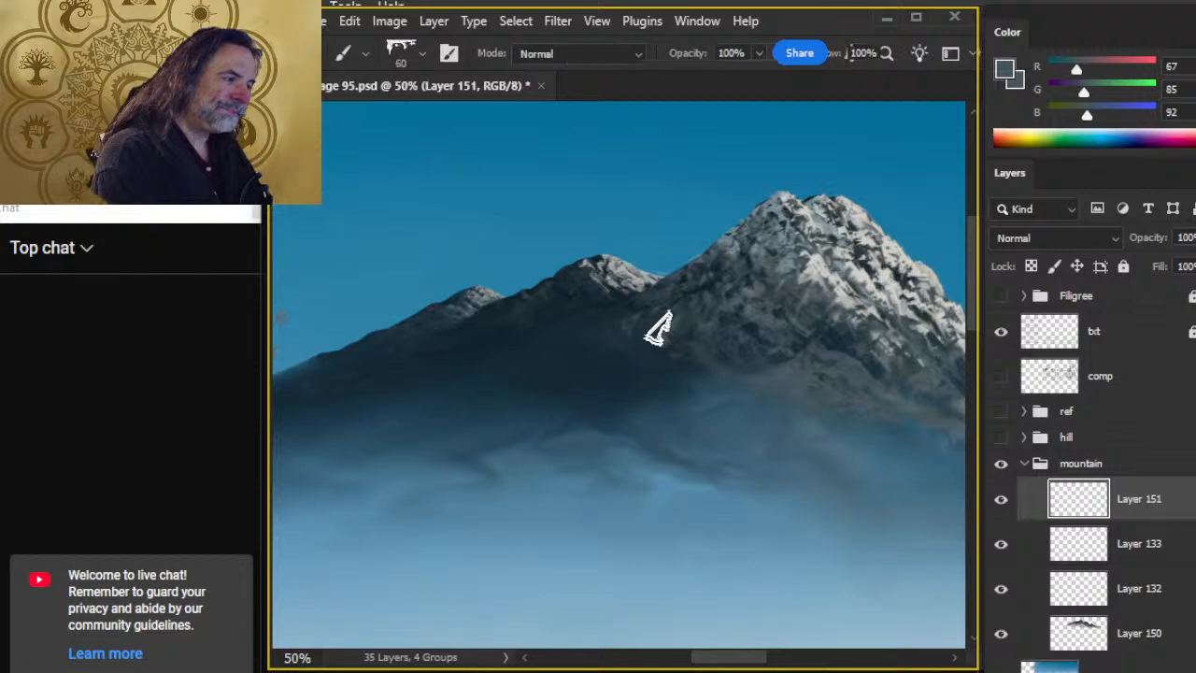
{"action": "key", "text": "e"}
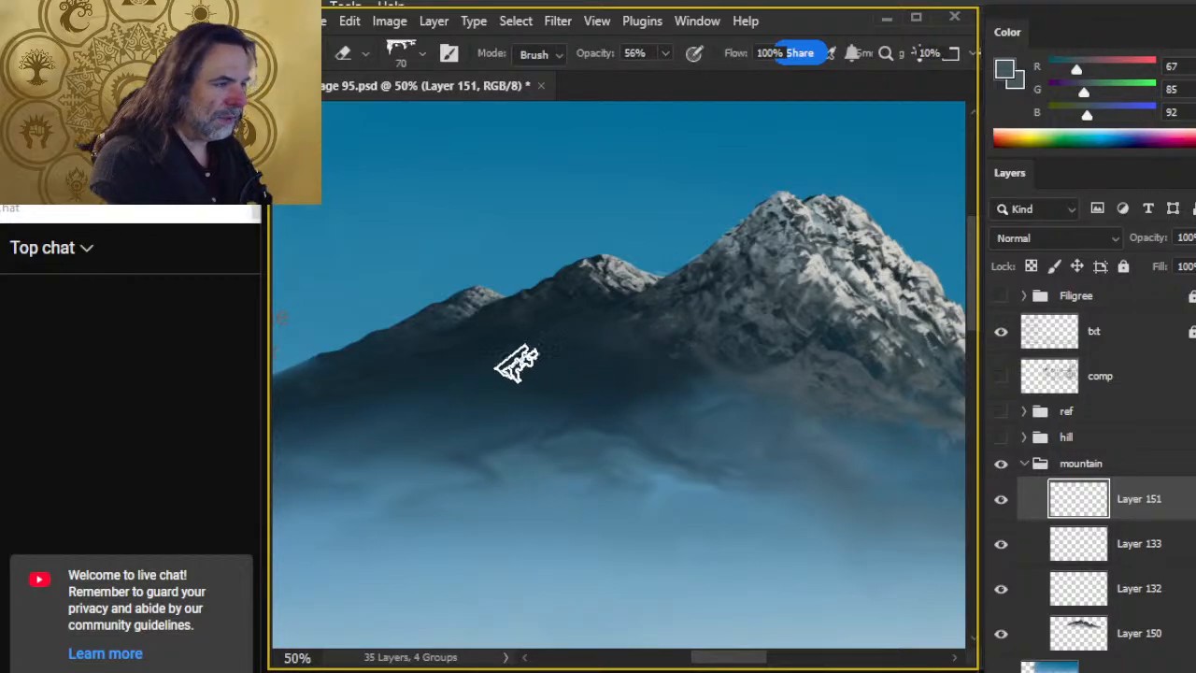
Step: Add blue-gray rock strokes to the shaded upper face of the middle peak and trim them with the Eraser
{"action": "key", "text": "b"}
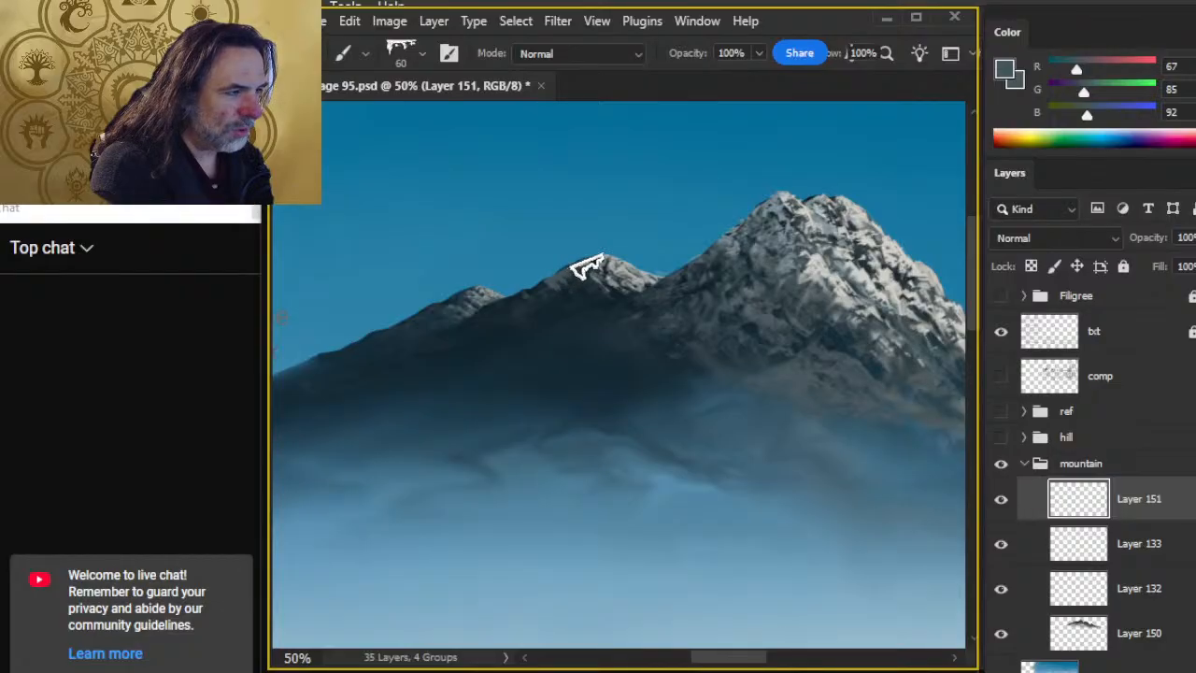
{"action": "key", "text": "e"}
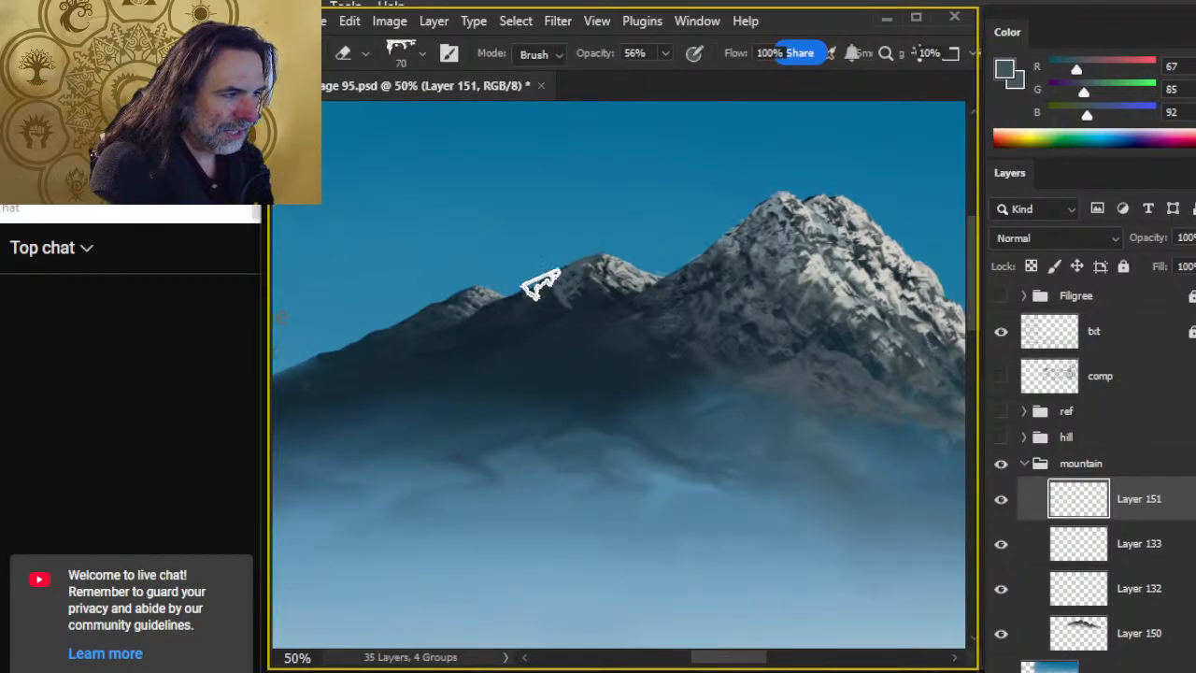
{"action": "key", "text": "b"}
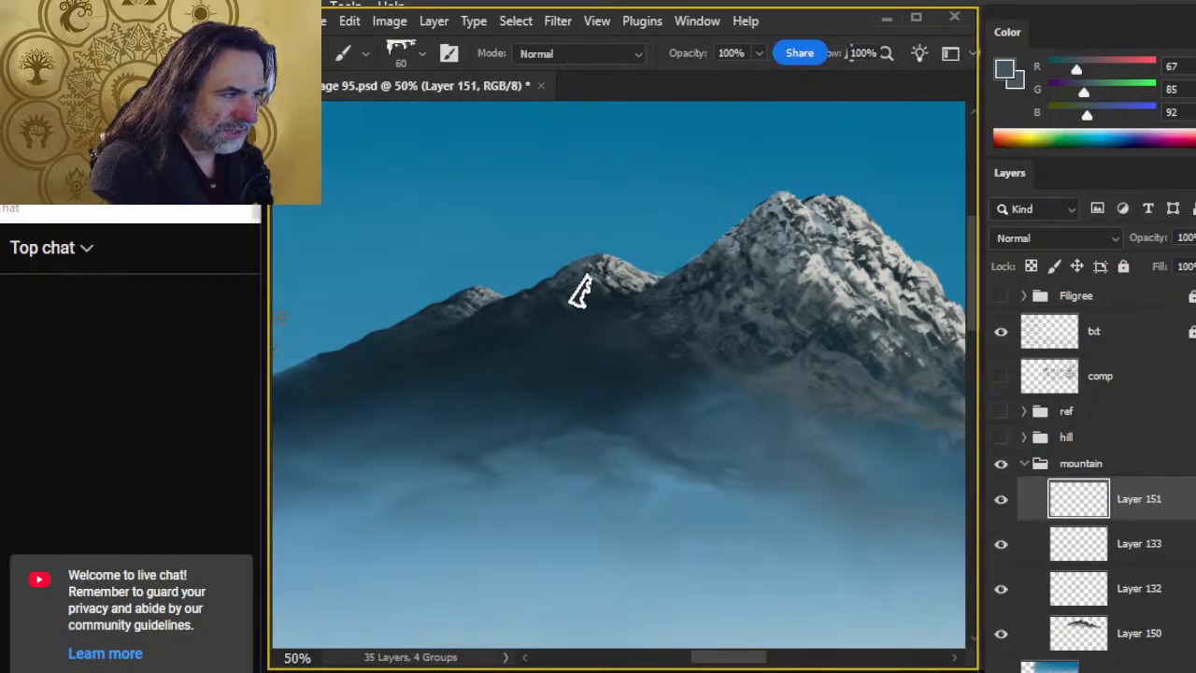
{"action": "key", "text": "e"}
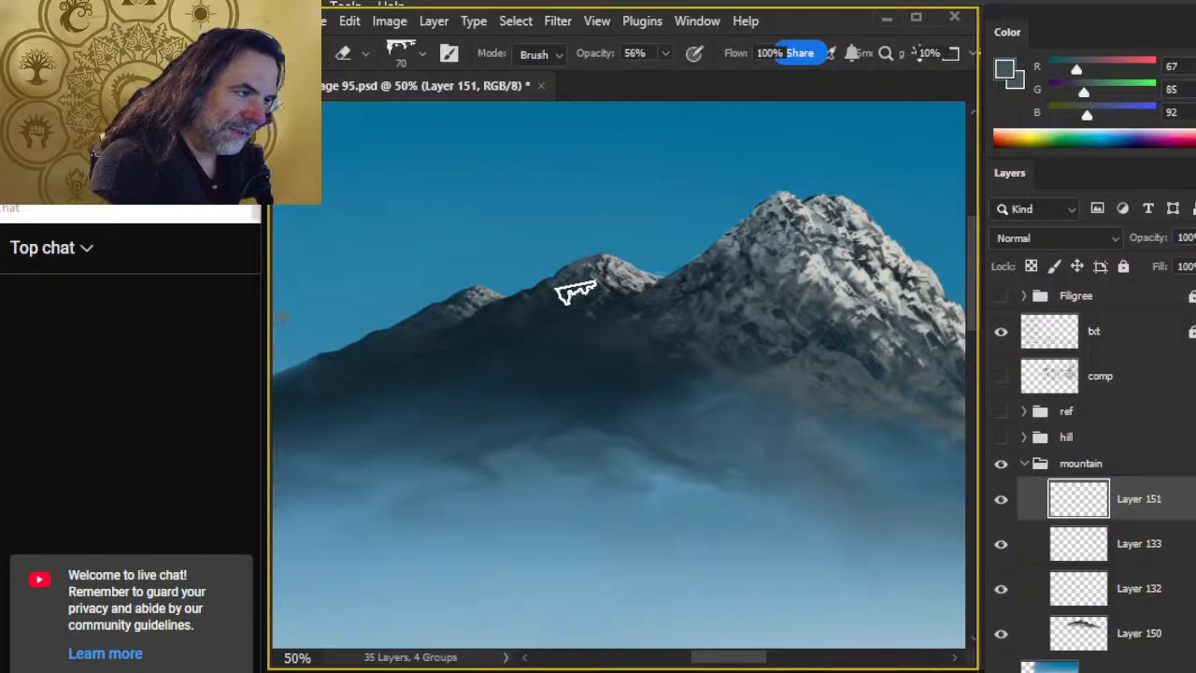
{"action": "key", "text": "b"}
{"action": "key", "text": "e"}
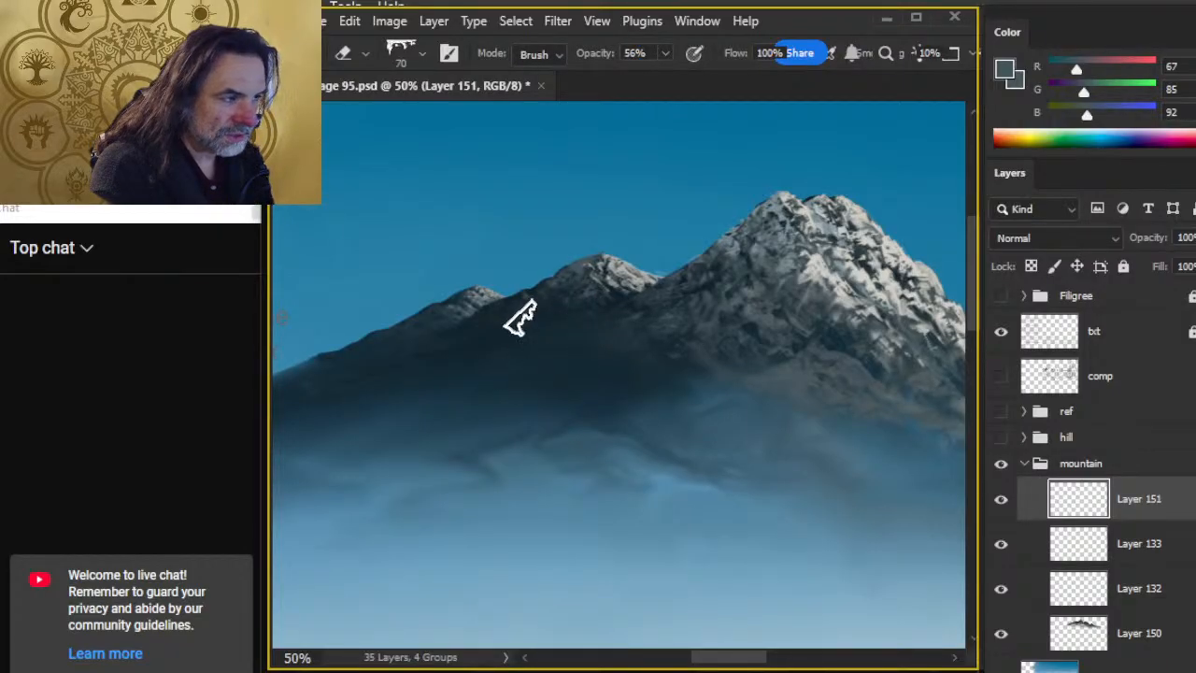
Step: Paint lighter rock facets on the ridge between the small far peak and the middle peak, and erase the excess
{"action": "key", "text": "b"}
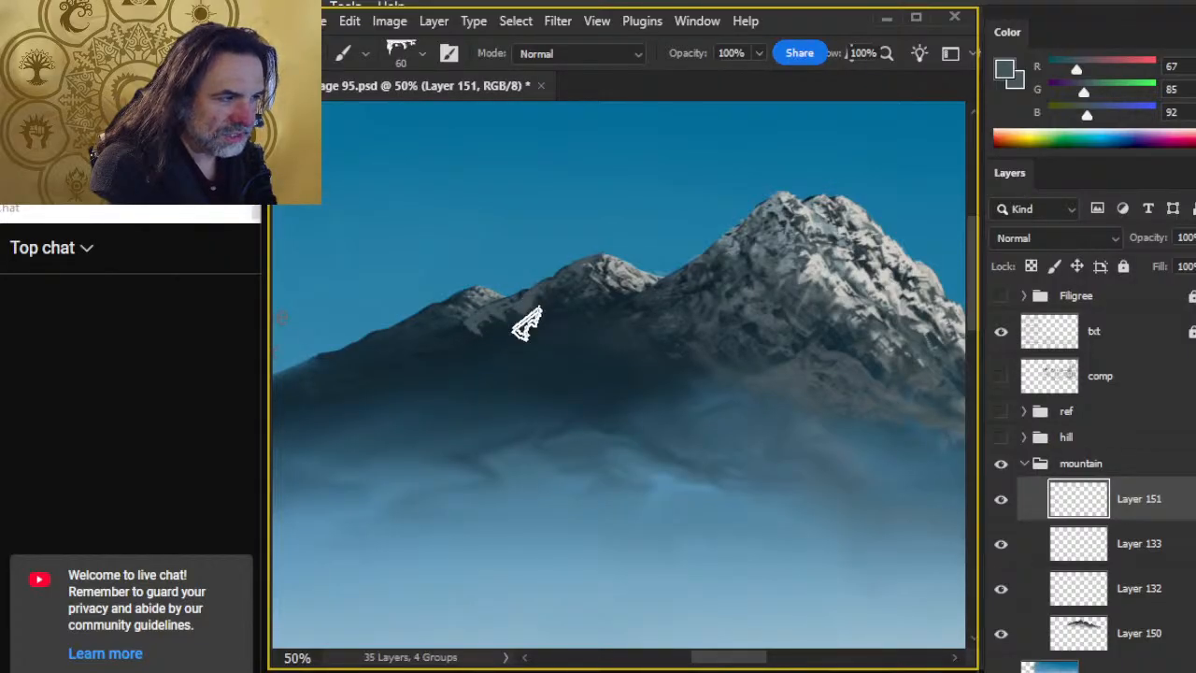
{"action": "key", "text": "e"}
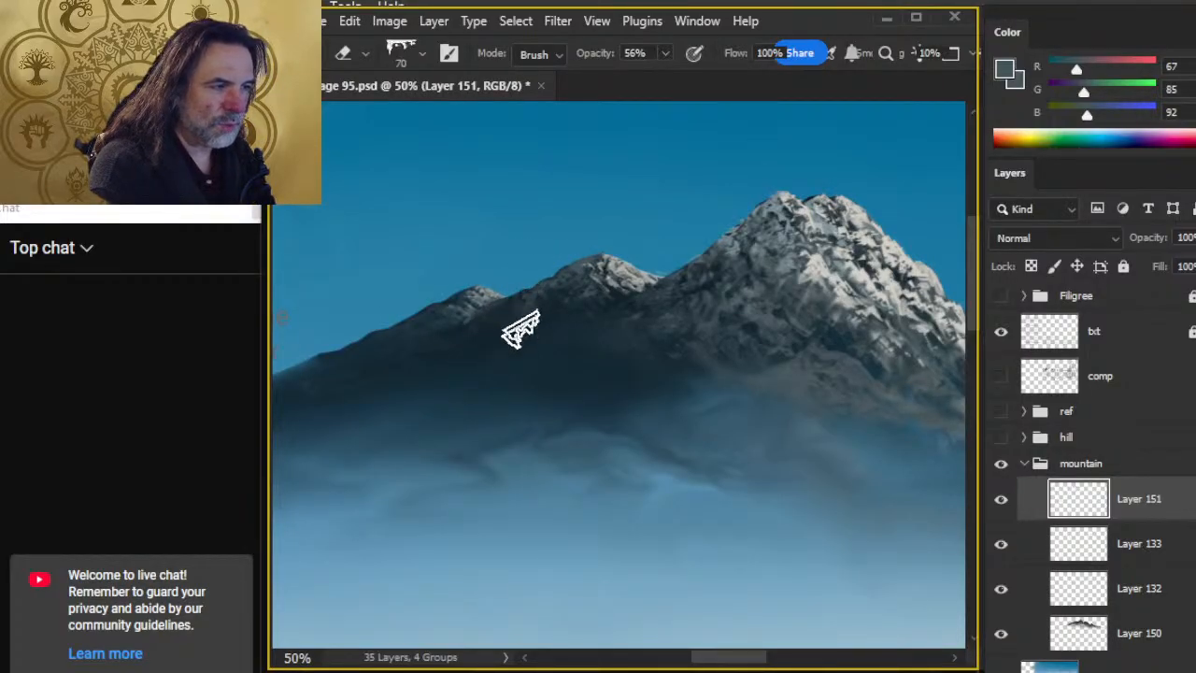
{"action": "key", "text": "b"}
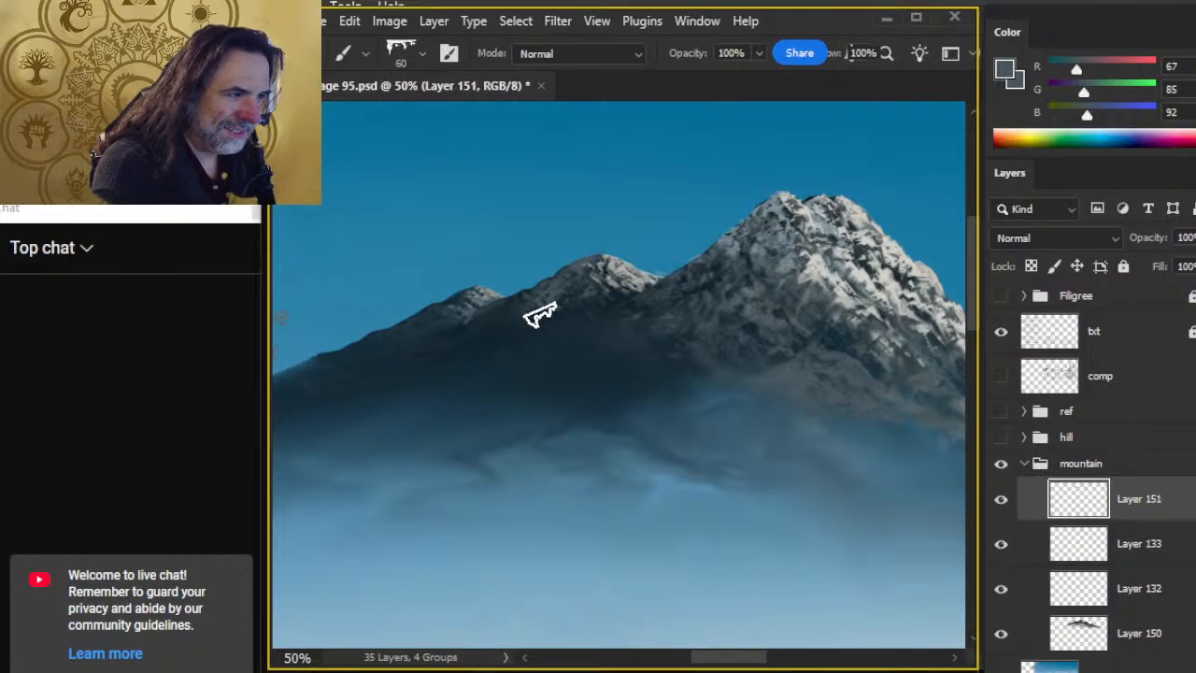
{"action": "key", "text": "e"}
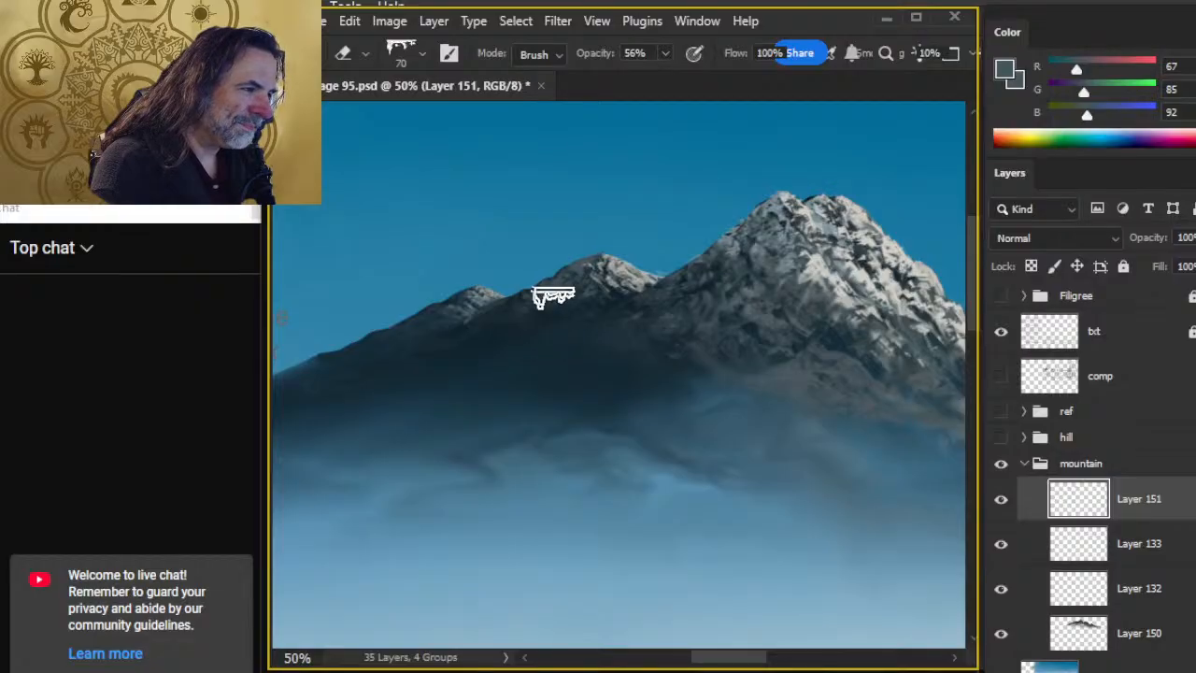
Step: Build up broken rock texture on the dark slope just below the middle peak, alternating size 60 brush strokes with soft erasing
{"action": "key", "text": "b"}
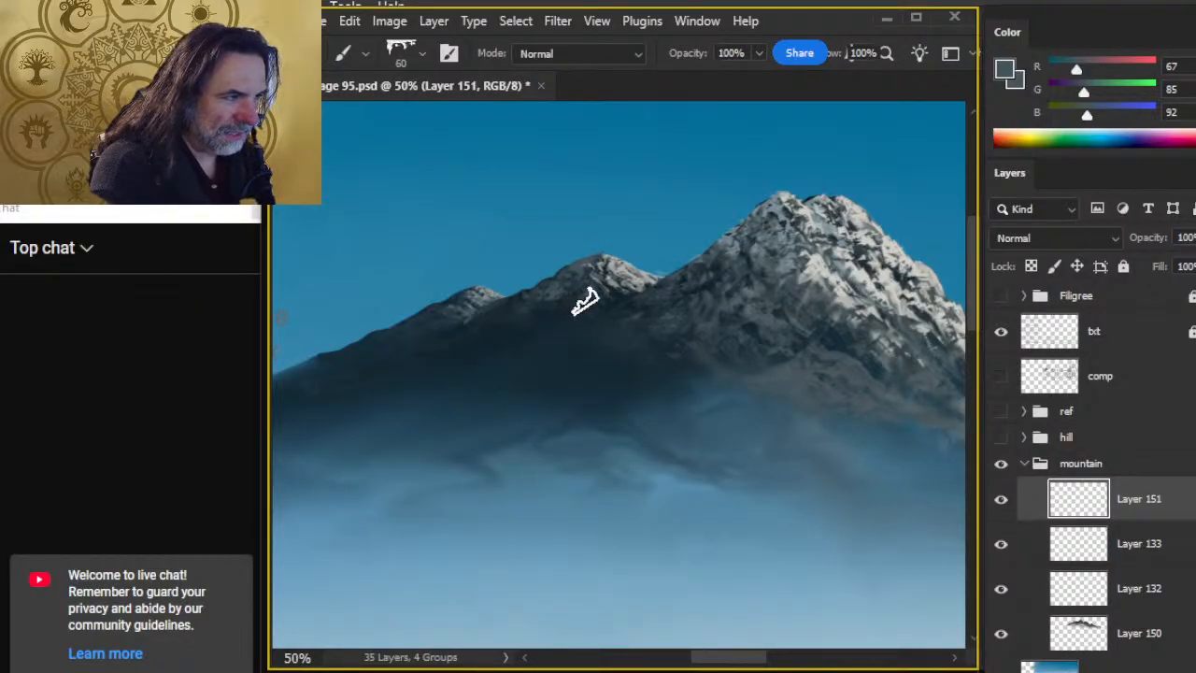
{"action": "key", "text": "e"}
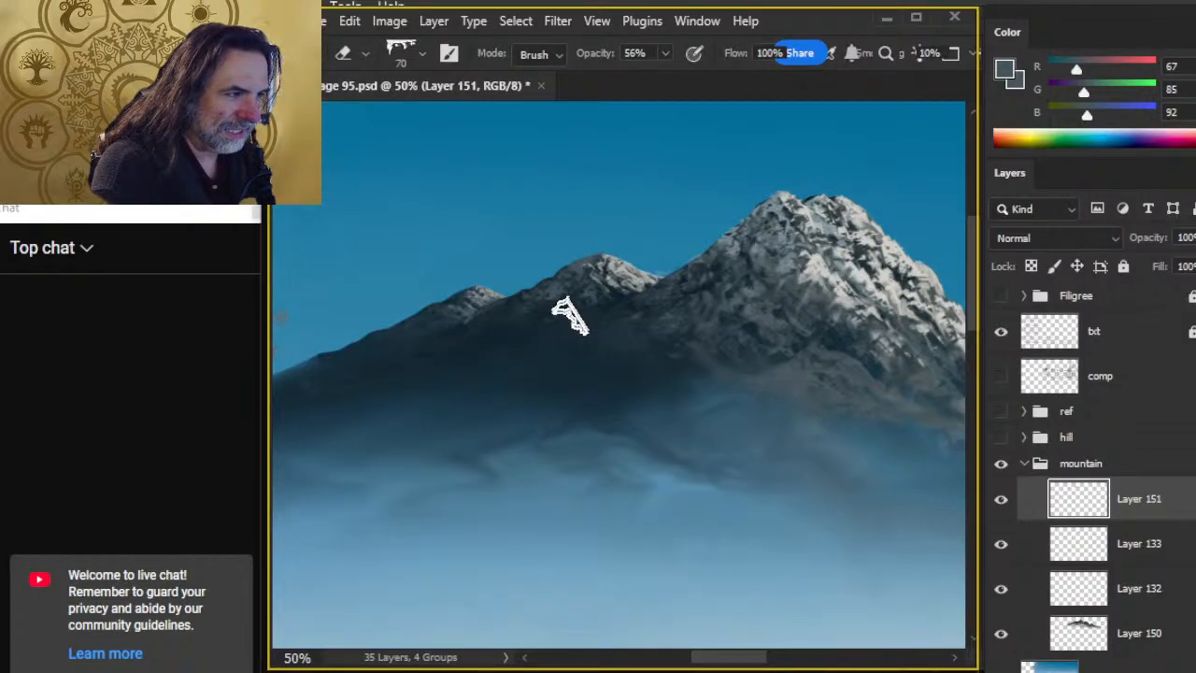
{"action": "key", "text": "b"}
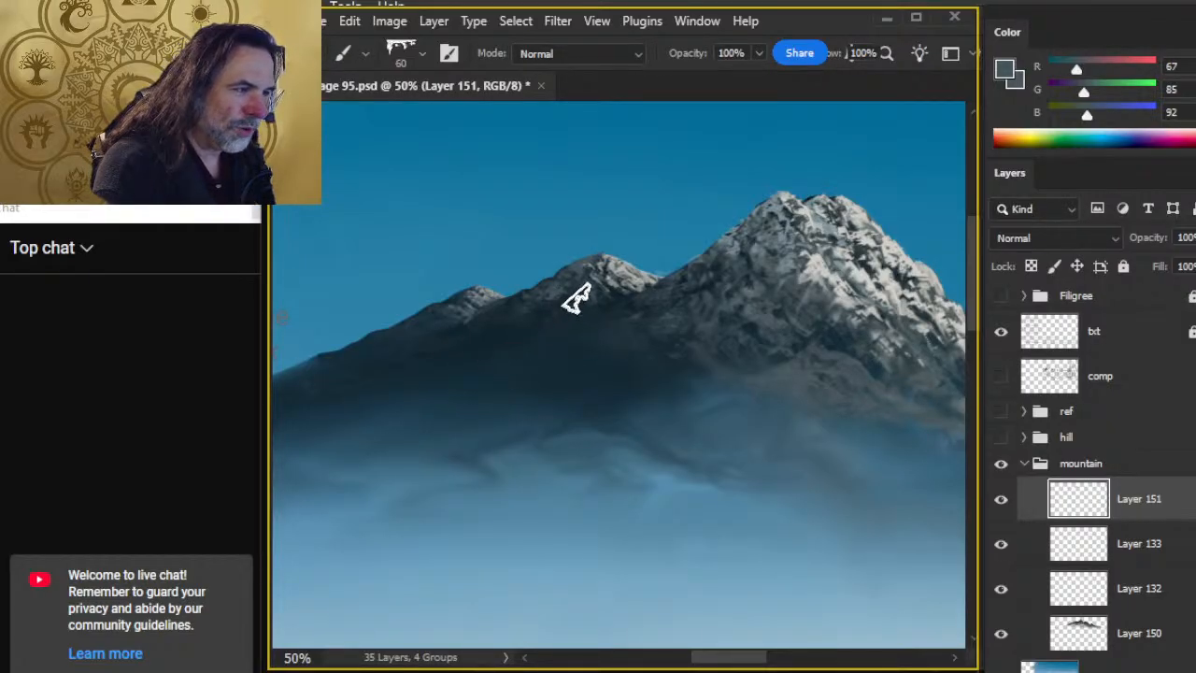
{"action": "key", "text": "e"}
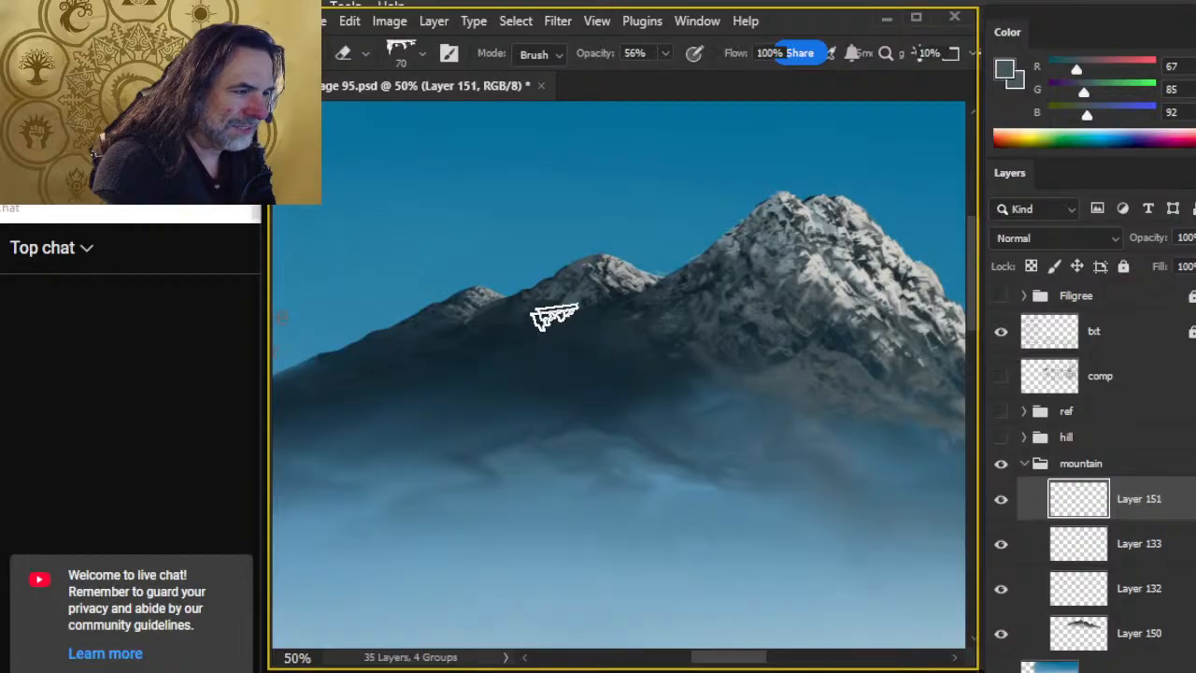
{"action": "key", "text": "b"}
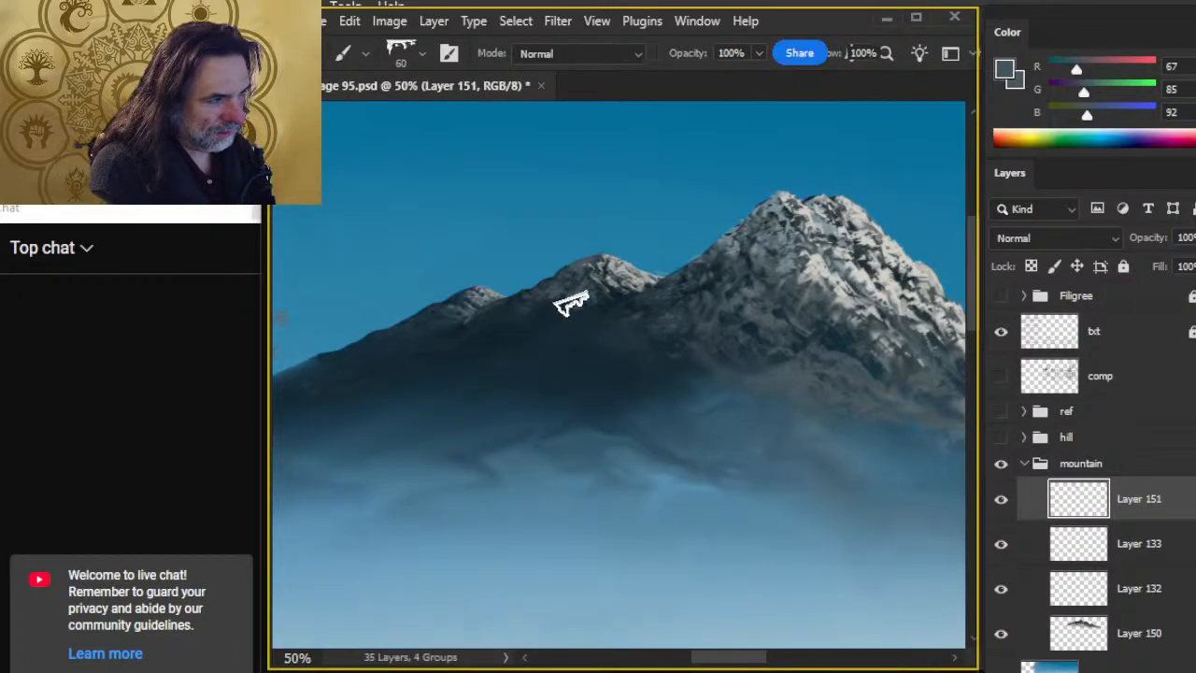
{"action": "key", "text": "e"}
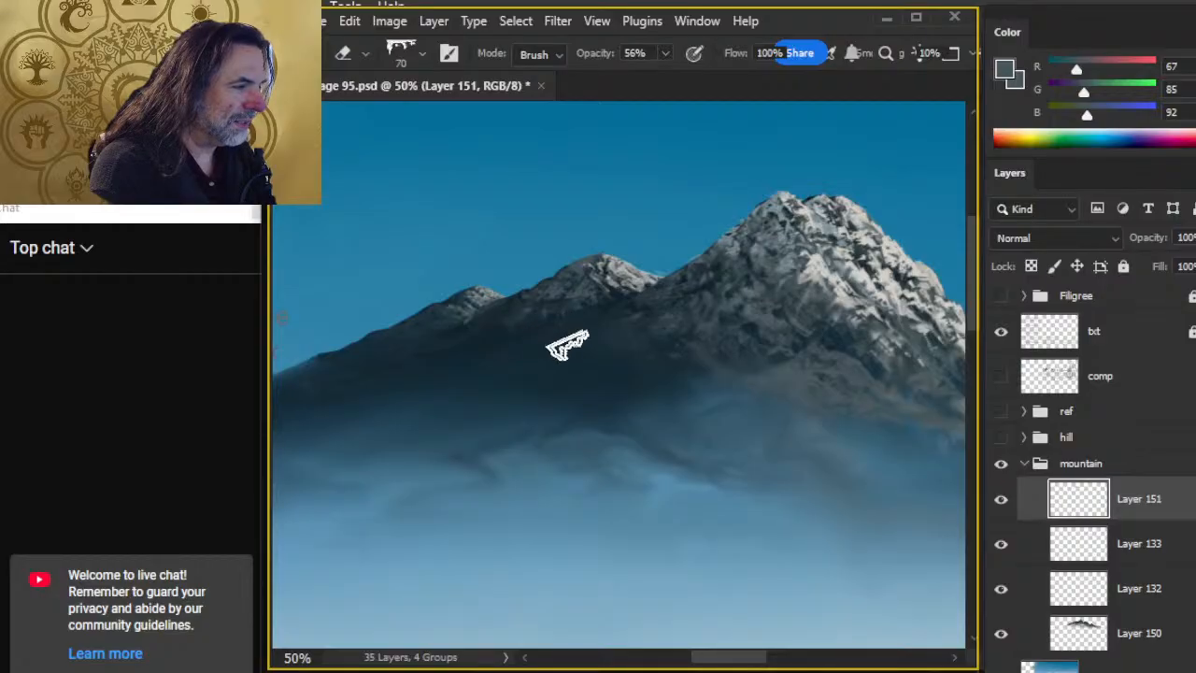
Step: Paint small size 60 rock strokes in the saddle between the small far peak and the middle peak, softening them with the 56% Eraser
{"action": "key", "text": "b"}
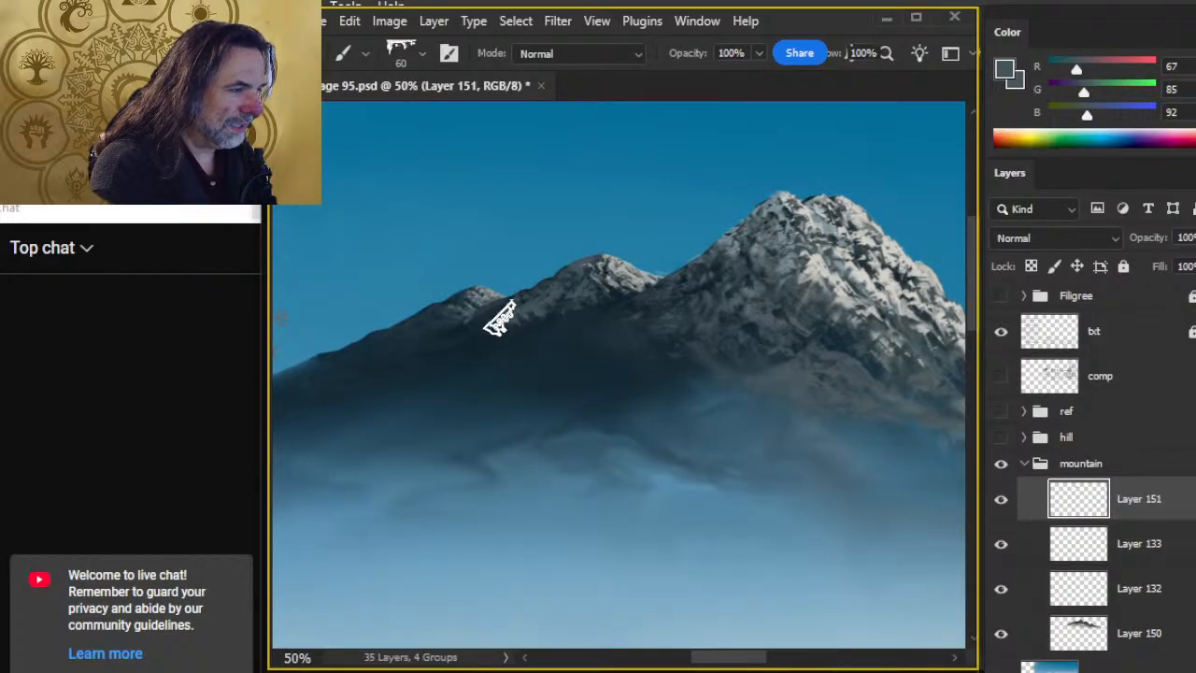
{"action": "key", "text": "e"}
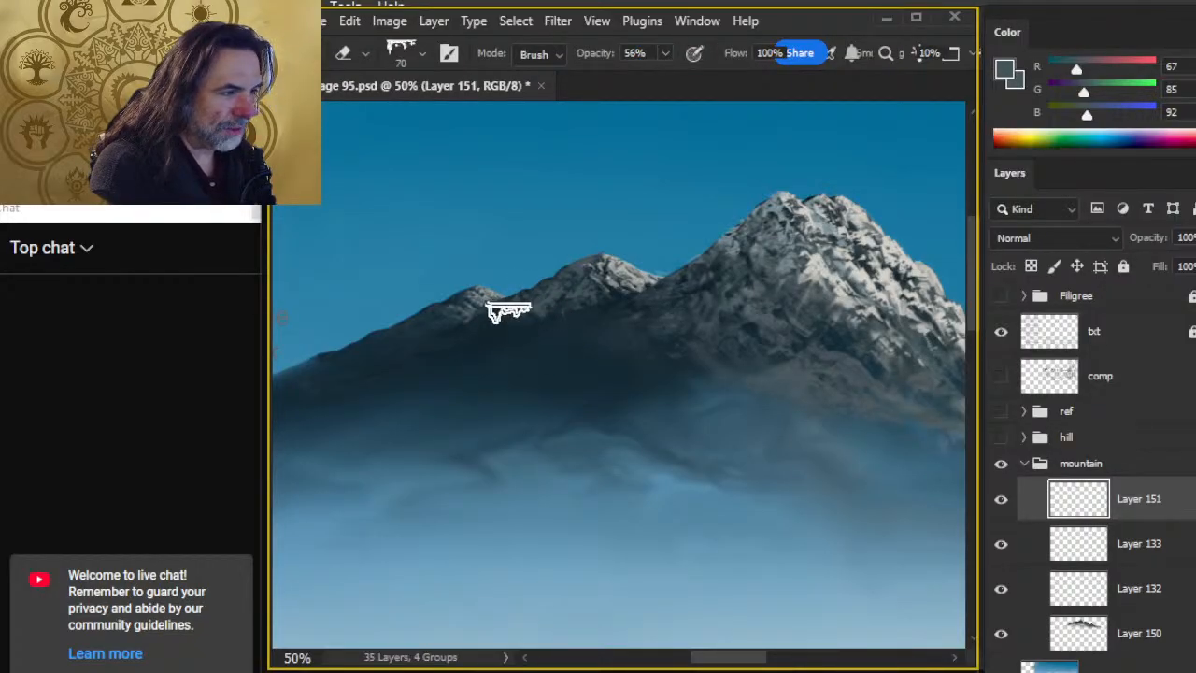
{"action": "key", "text": "b"}
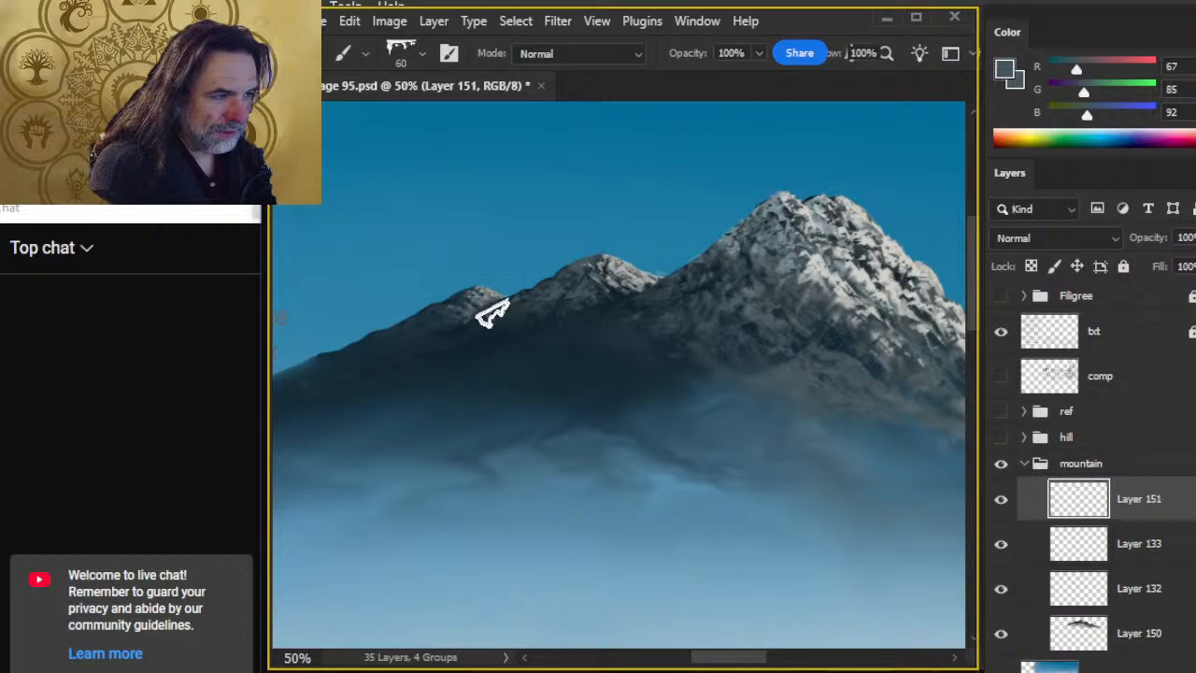
{"action": "key", "text": "e"}
{"action": "key", "text": "b"}
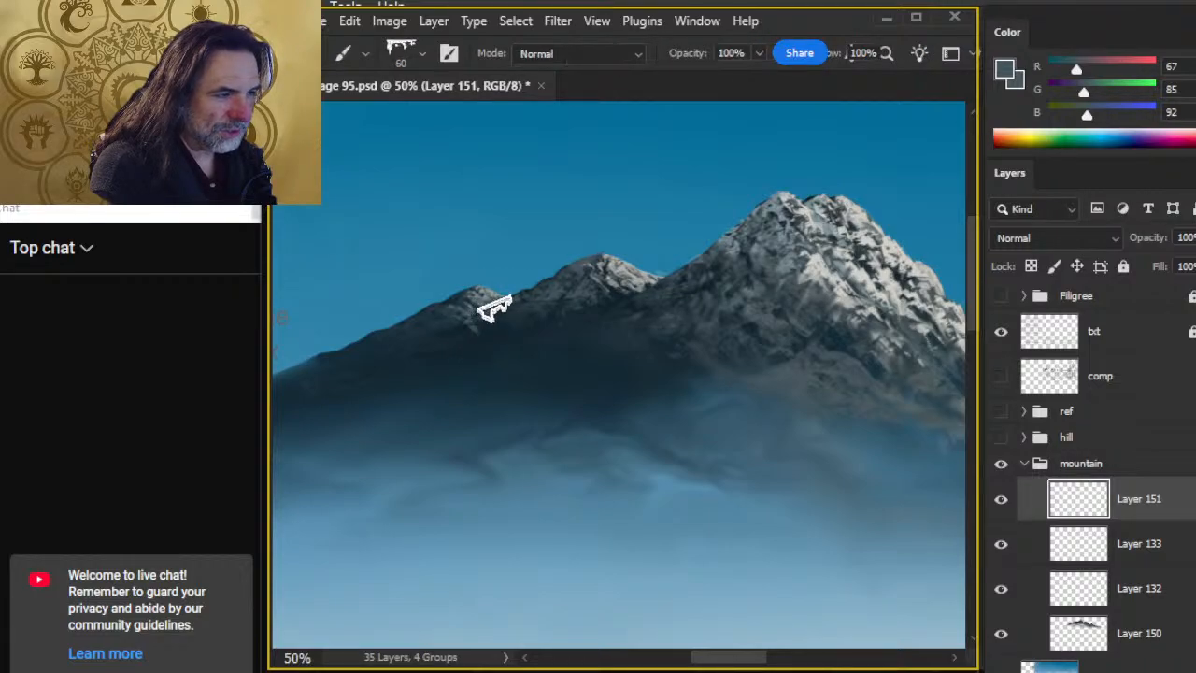
{"action": "key", "text": "e"}
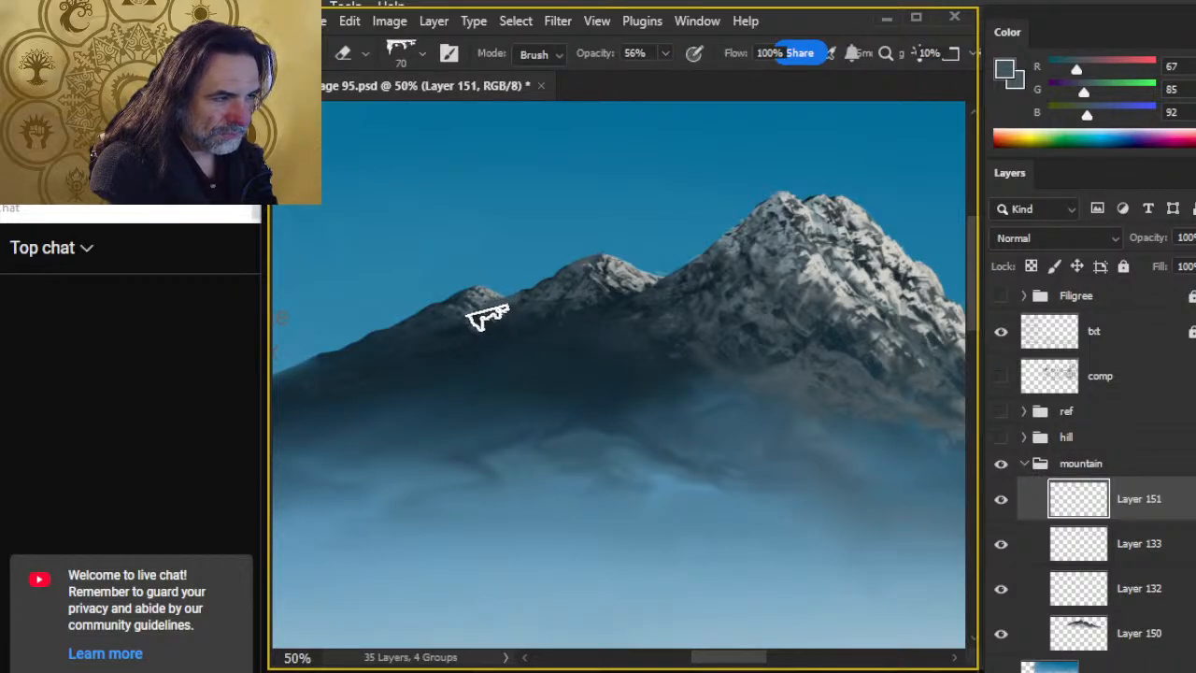
{"action": "key", "text": "b"}
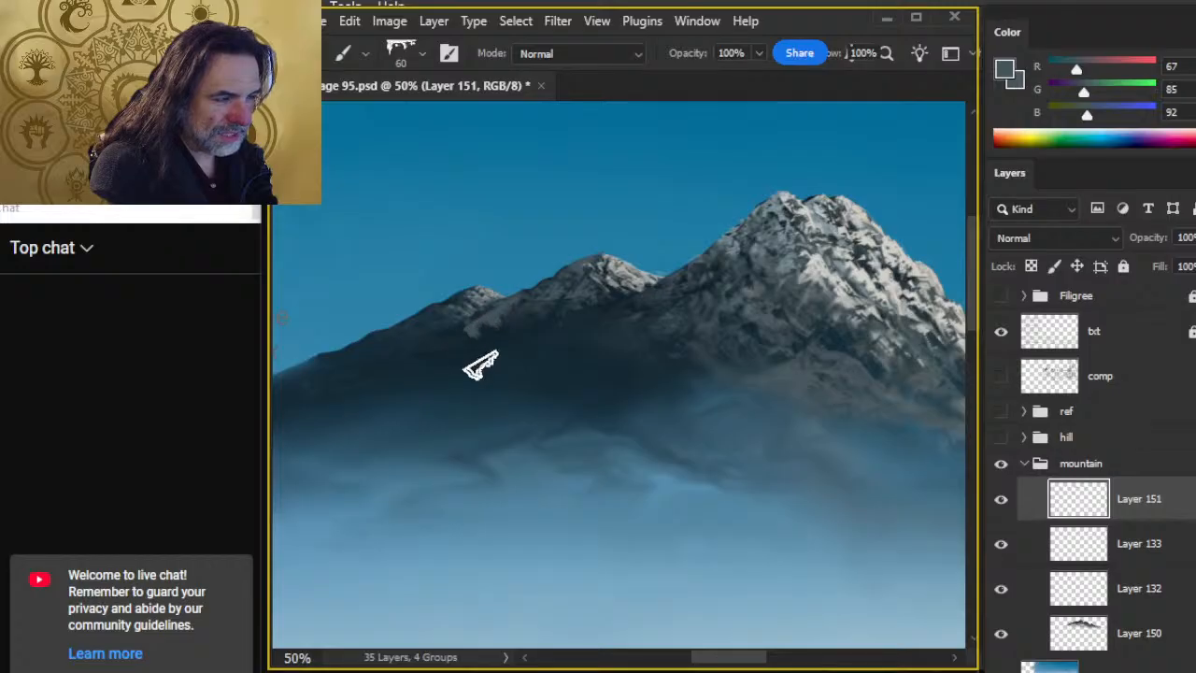
{"action": "key", "text": "e"}
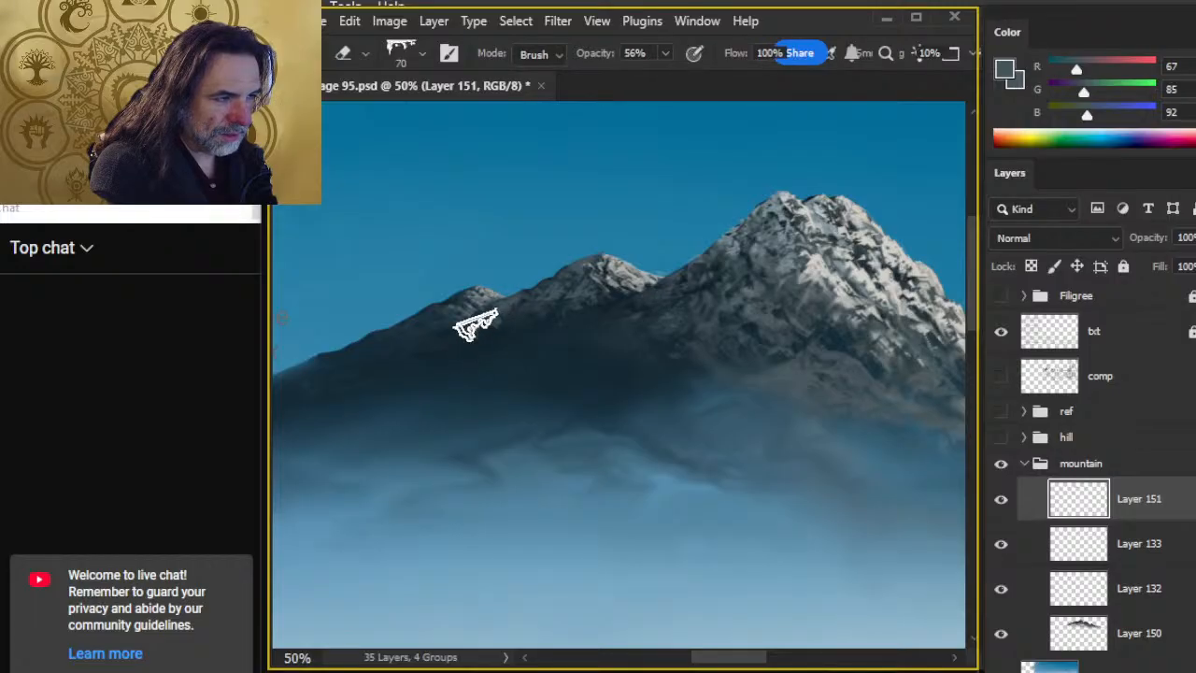
Step: Compare the painted mountains with the comp sketch across the whole spread, and hide the sketch again
{"action": "left_click", "coordinate": [1003, 379]}
{"action": "scroll", "coordinate": [793, 529], "scroll_direction": "down", "scroll_amount": 5}
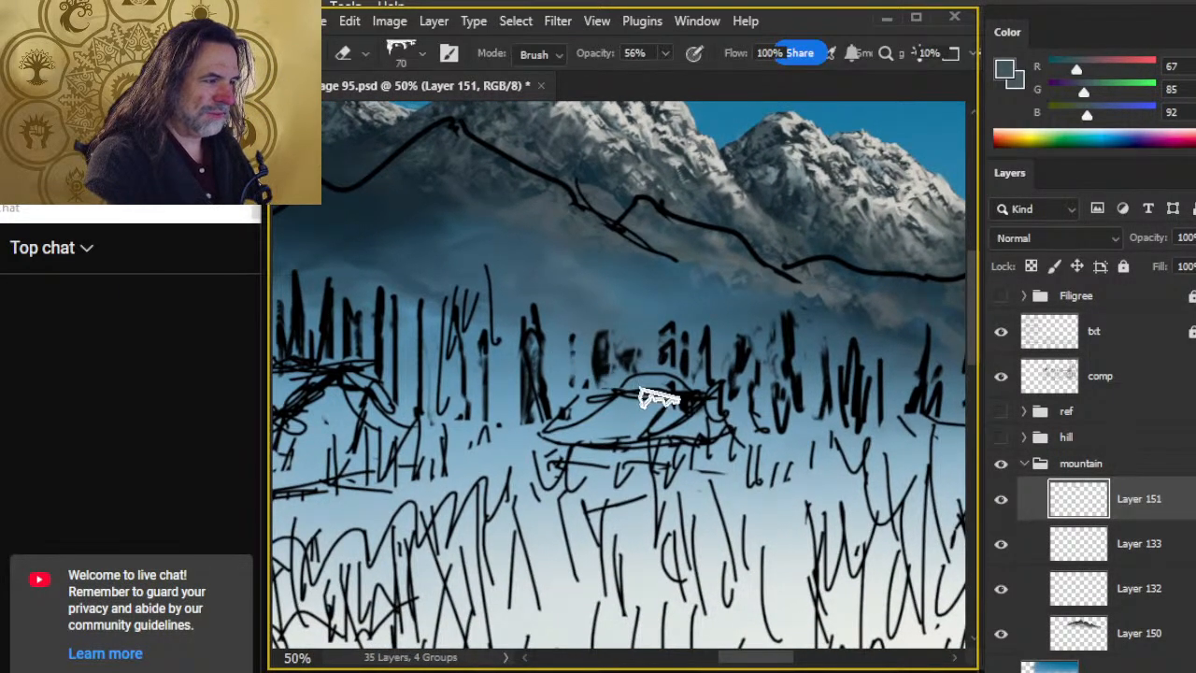
{"action": "key", "text": "ctrl+space"}
{"action": "left_click_drag", "start_coordinate": [698, 464], "coordinate": [598, 455]}
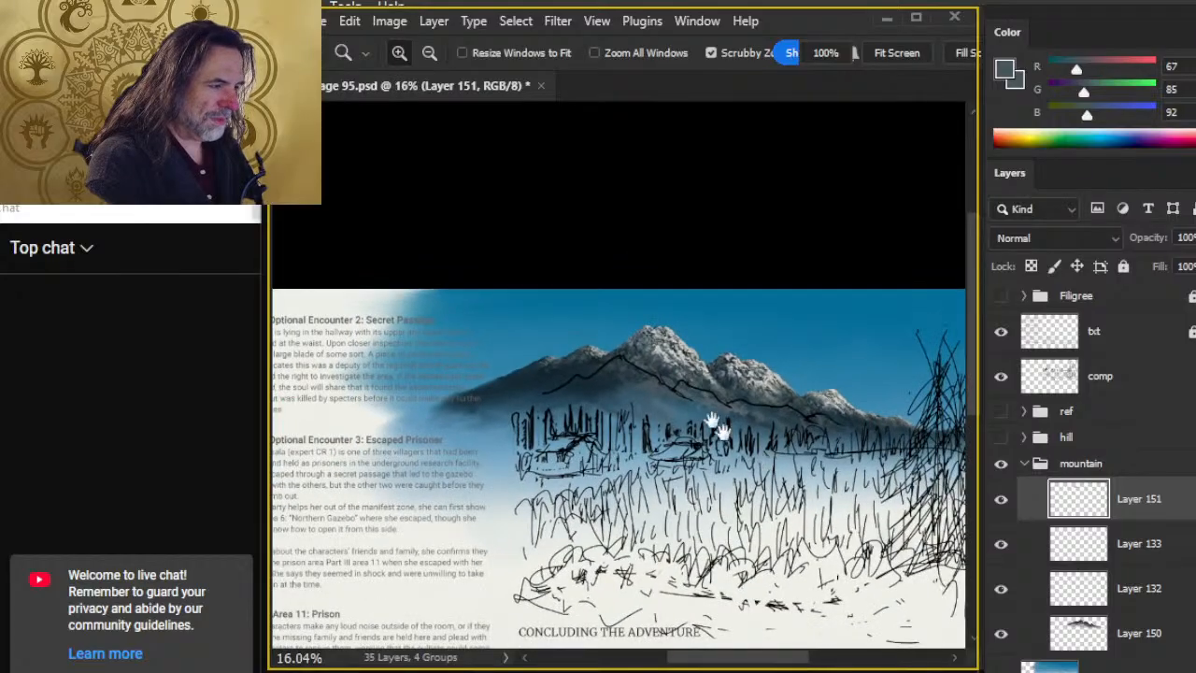
{"action": "left_click_drag", "start_coordinate": [756, 458], "coordinate": [583, 215]}
{"action": "scroll", "coordinate": [417, 282], "scroll_direction": "up", "scroll_amount": 1}
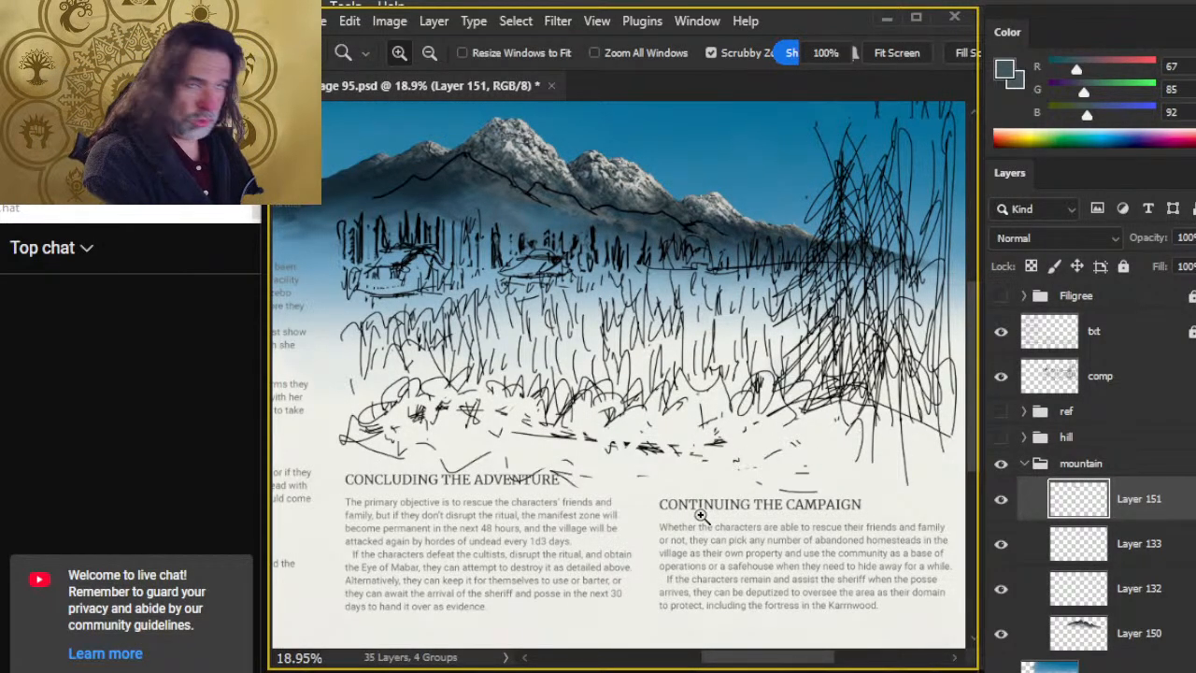
{"action": "left_click_drag", "start_coordinate": [759, 440], "coordinate": [692, 431]}
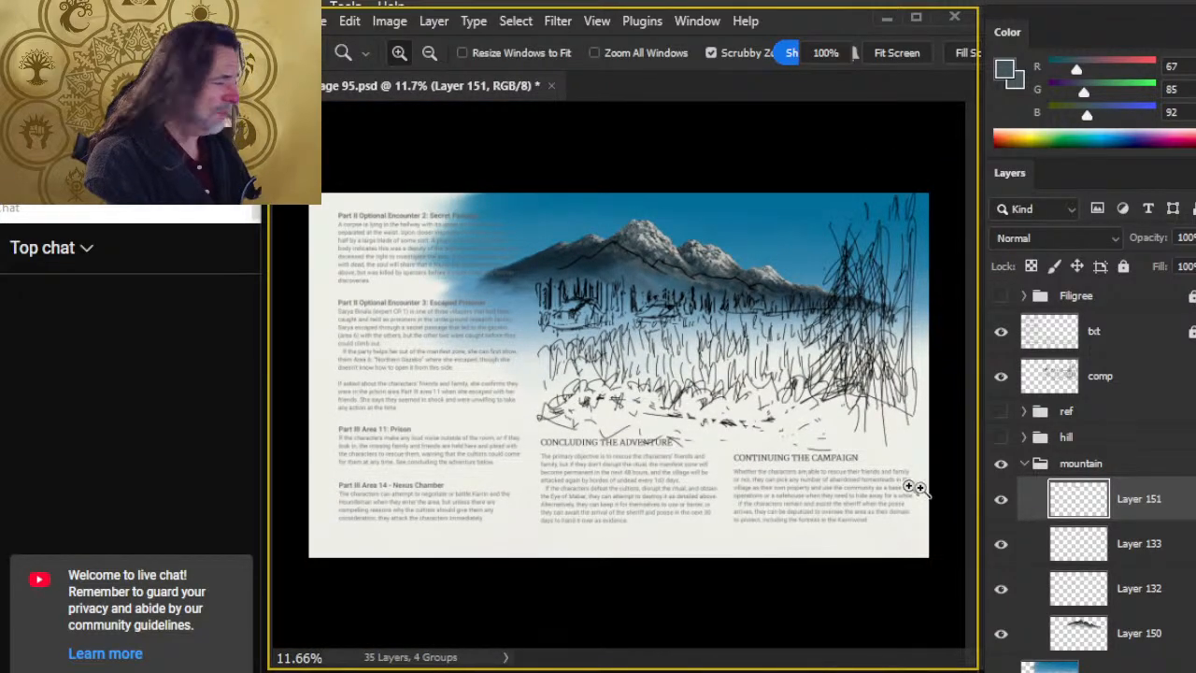
{"action": "left_click", "coordinate": [999, 377]}
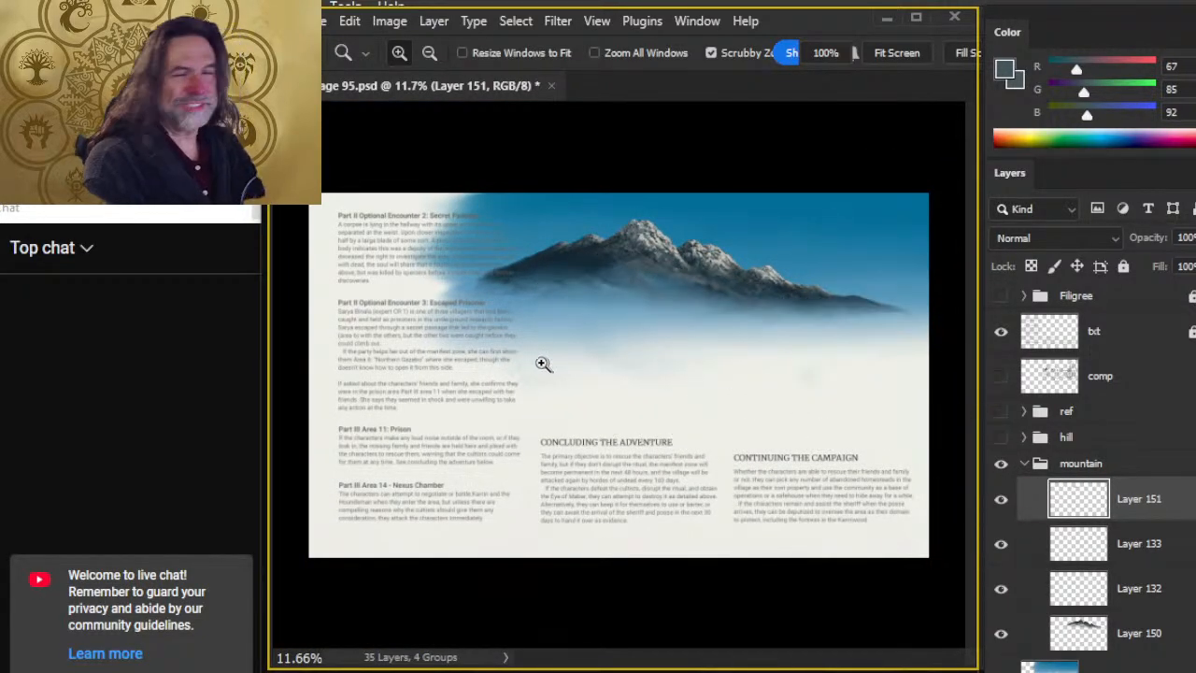
Step: Paint blue-gray rock strokes at the lower edge of the middle peak's textured face and soften them with the Eraser
{"action": "left_click_drag", "start_coordinate": [601, 323], "coordinate": [626, 311]}
{"action": "left_click_drag", "start_coordinate": [606, 214], "coordinate": [731, 243]}
{"action": "left_click_drag", "start_coordinate": [576, 277], "coordinate": [730, 396]}
{"action": "left_click_drag", "start_coordinate": [572, 361], "coordinate": [617, 356]}
{"action": "key", "text": "e"}
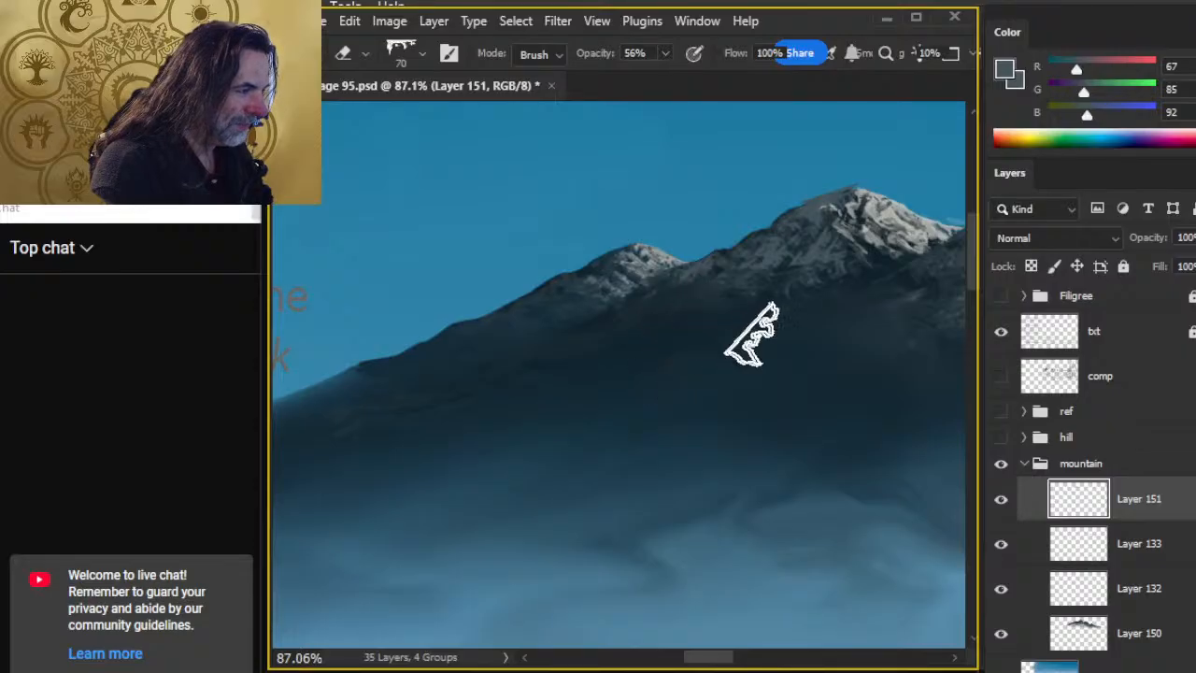
{"action": "key", "text": "b"}
{"action": "left_click_drag", "start_coordinate": [728, 289], "coordinate": [738, 294]}
{"action": "key", "text": "e"}
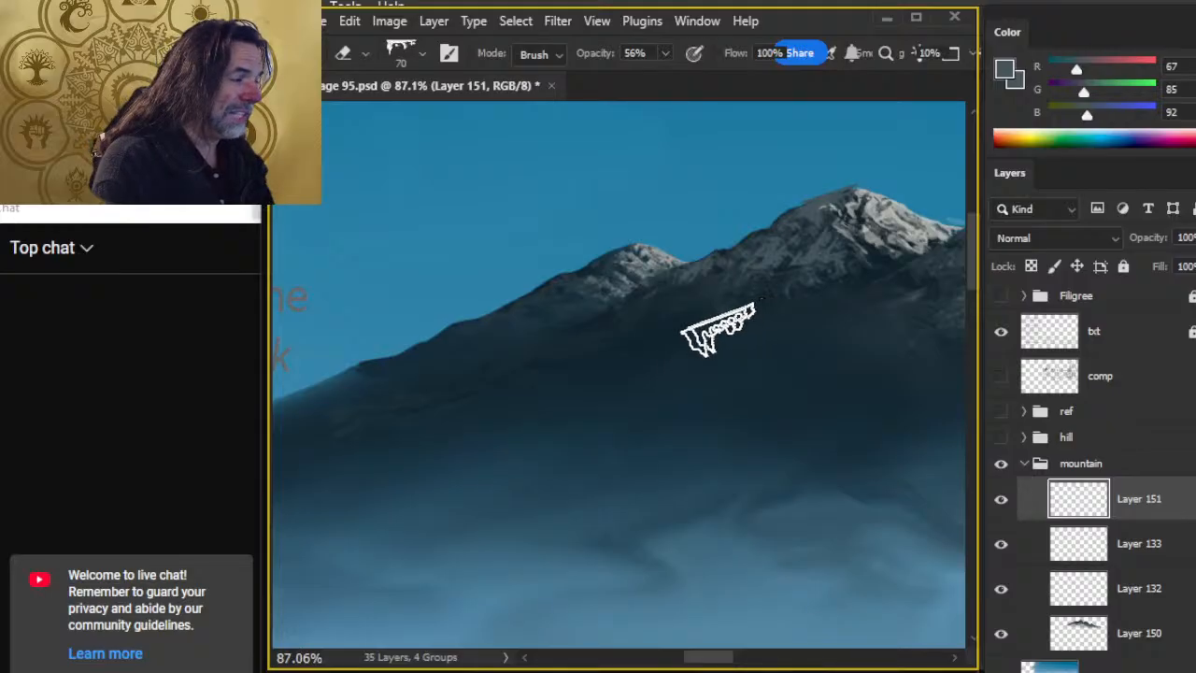
Step: Extend the rock texture down the middle peak's shaded shoulder, reducing the brush to size 45 and erasing the excess
{"action": "key", "text": "b"}
{"action": "left_click_drag", "start_coordinate": [735, 287], "coordinate": [708, 314]}
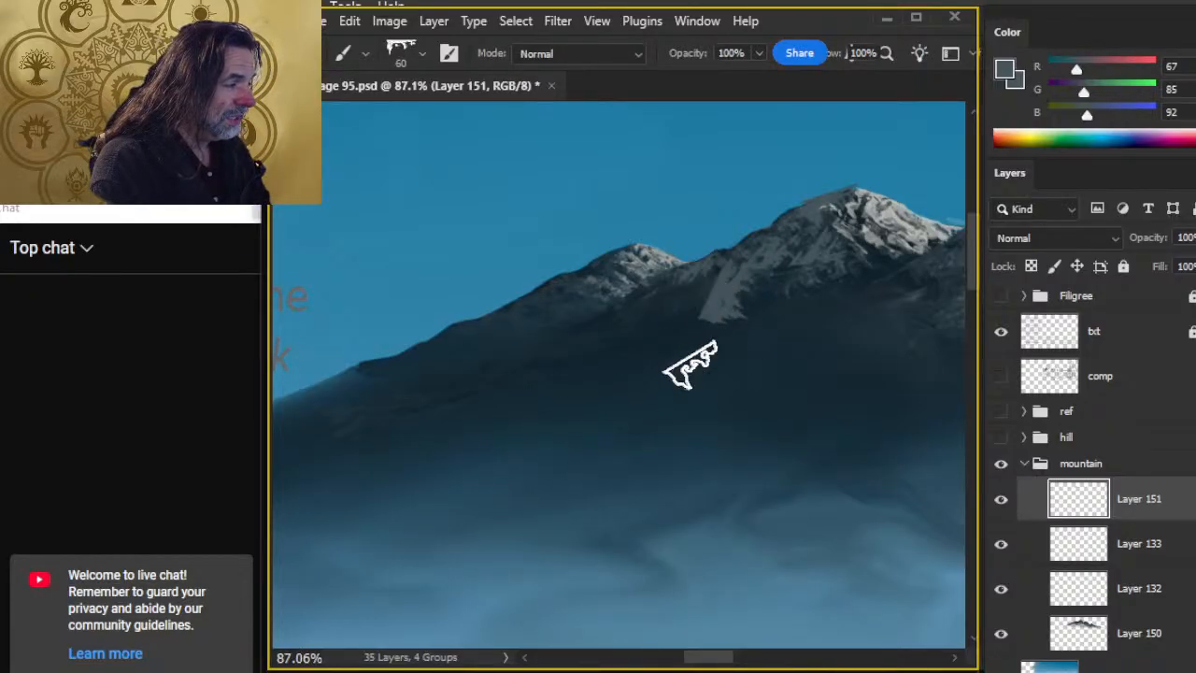
{"action": "key", "text": "e"}
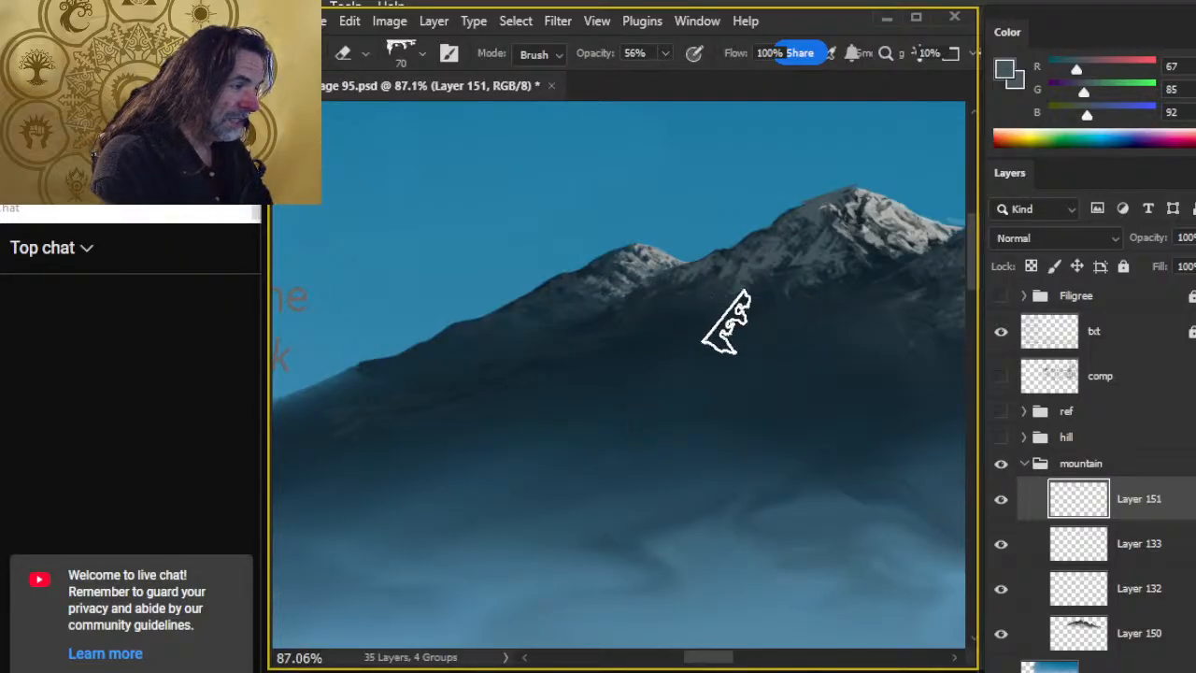
{"action": "key", "text": "b"}
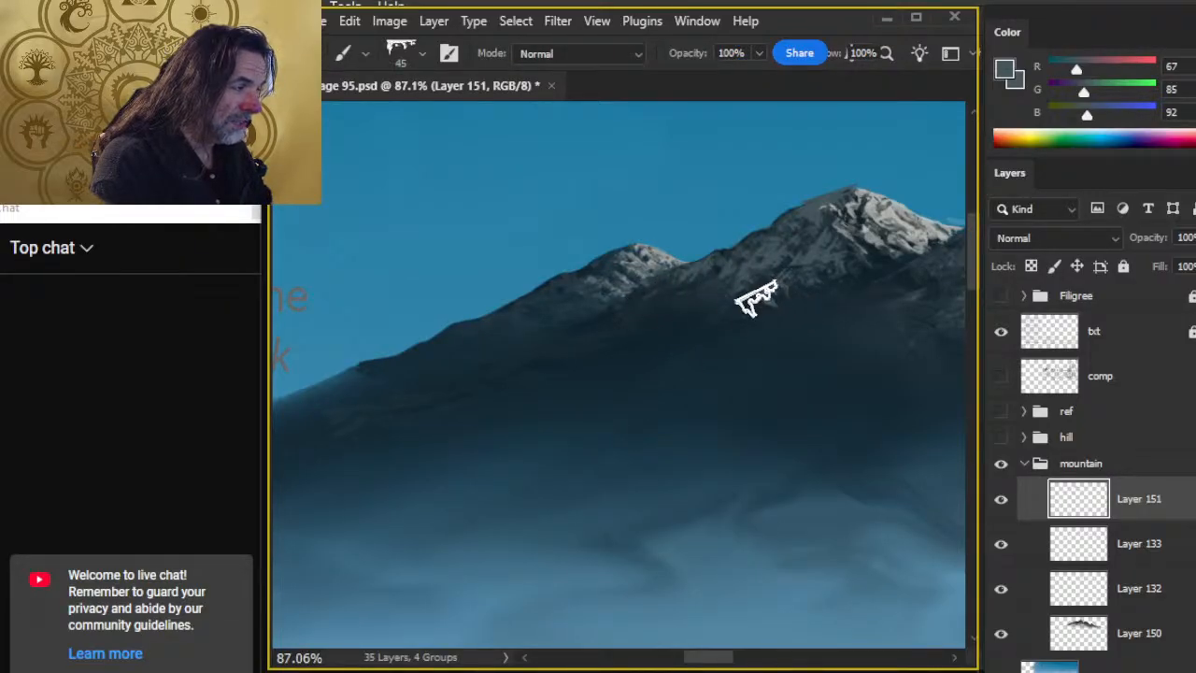
{"action": "key", "text": "e"}
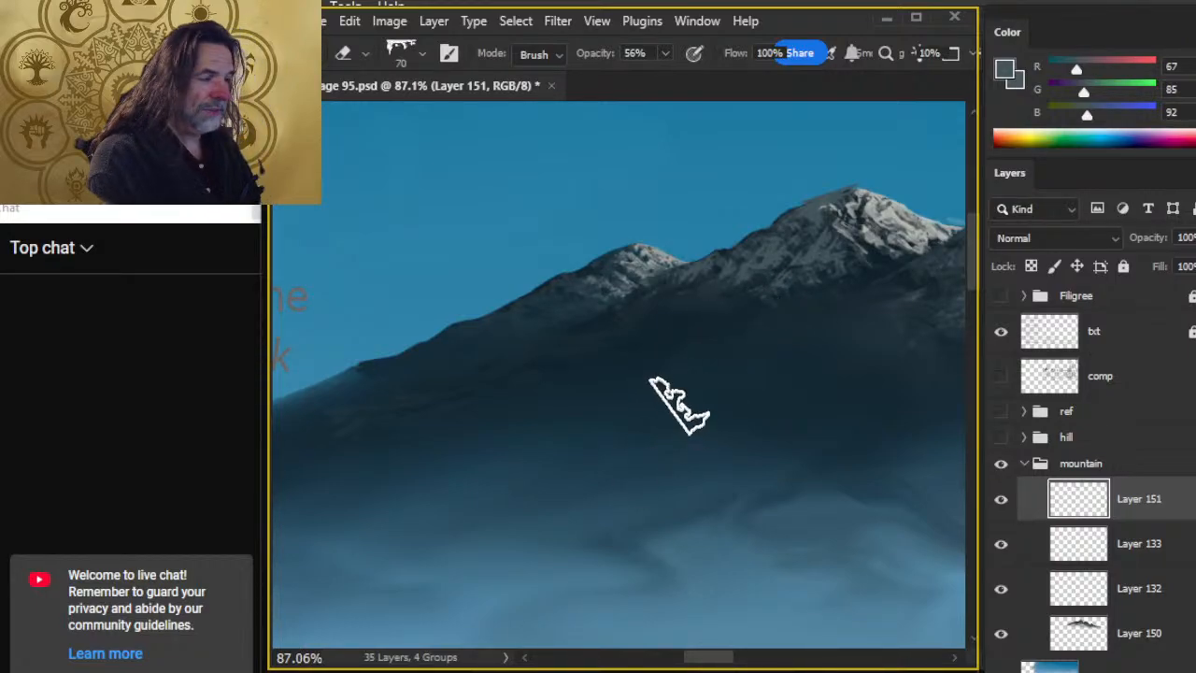
Step: Smudge the ridge below the saddle at 40% strength with size 20, and fade it with the Eraser reduced to size 45
{"action": "key", "text": "b"}
{"action": "key", "text": "r"}
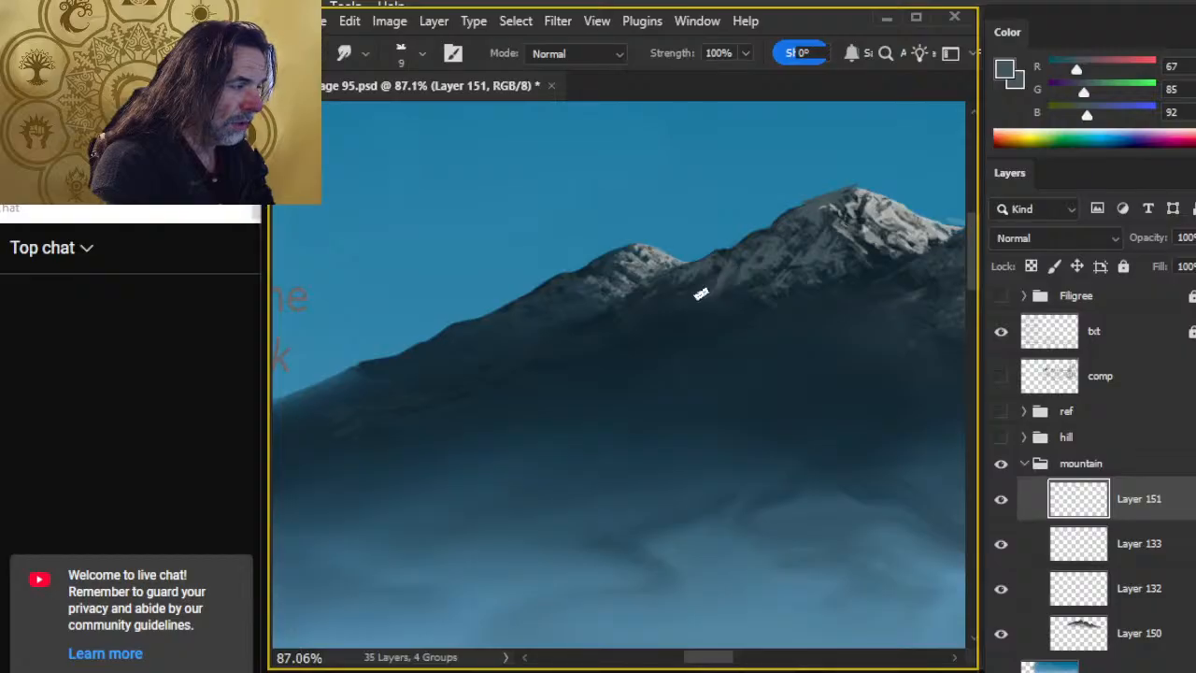
{"action": "key", "text": "e"}
{"action": "left_click_drag", "start_coordinate": [679, 318], "coordinate": [707, 316]}
{"action": "key", "text": "r"}
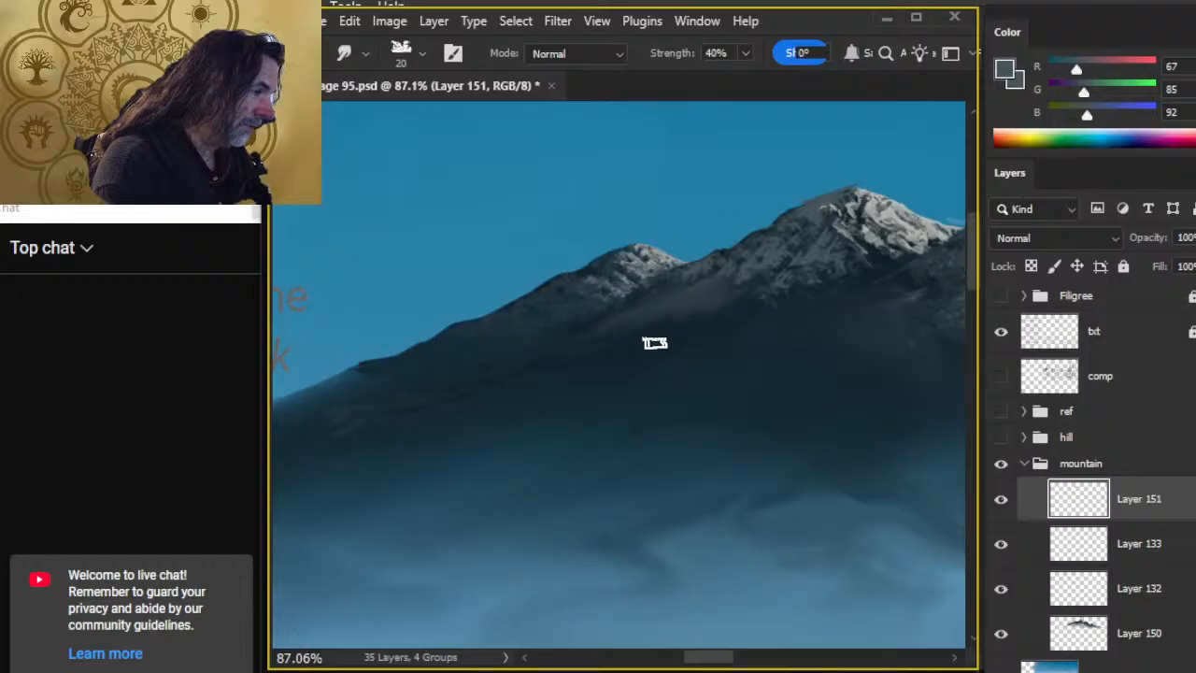
{"action": "key", "text": "e"}
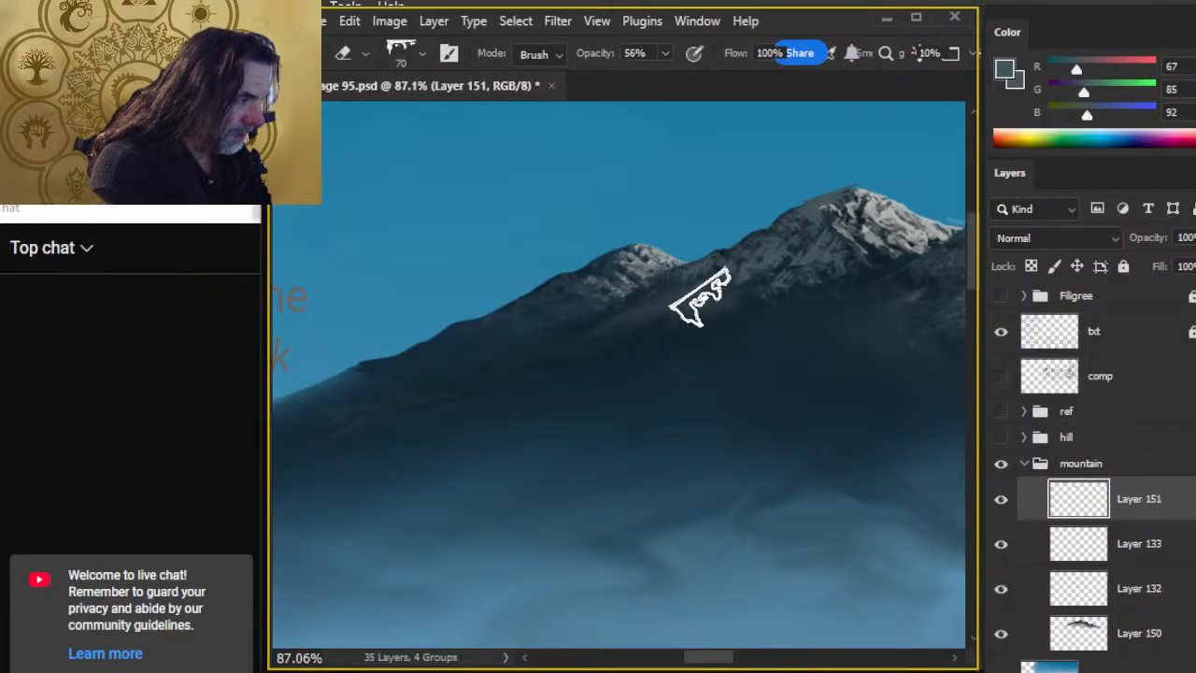
{"action": "key", "text": "bracketleft"}
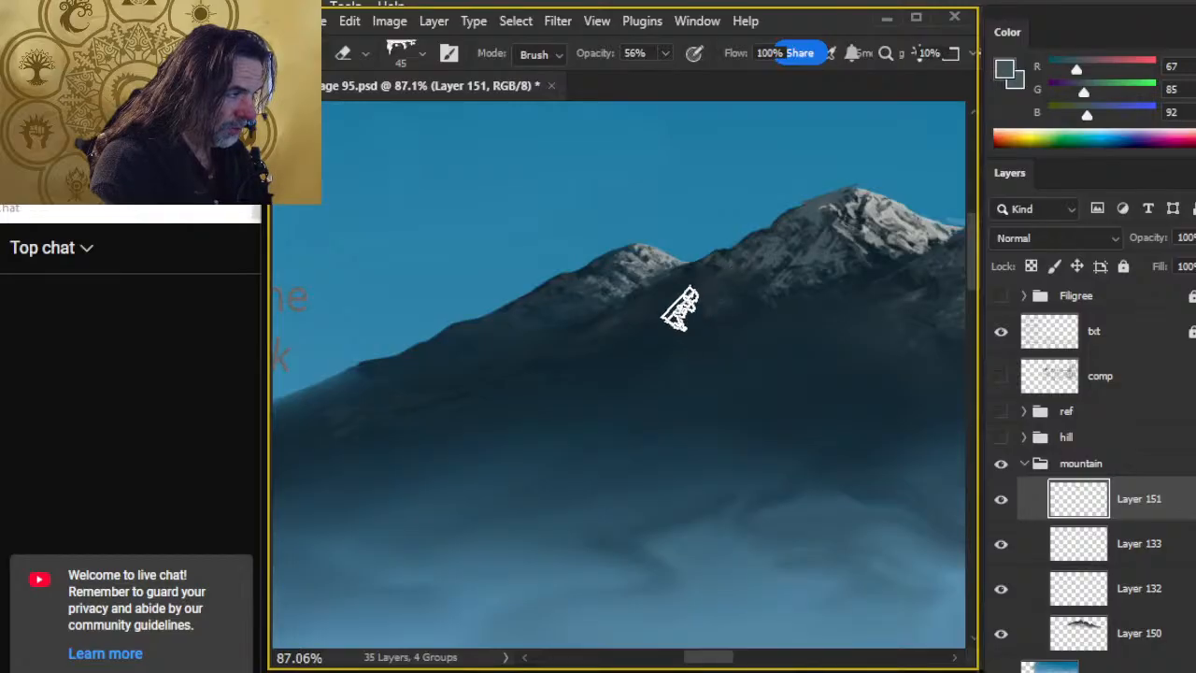
Step: Paint short size 45 rock strokes on the ridge beside the small far peak and trim them with the size 45 Eraser
{"action": "key", "text": "b"}
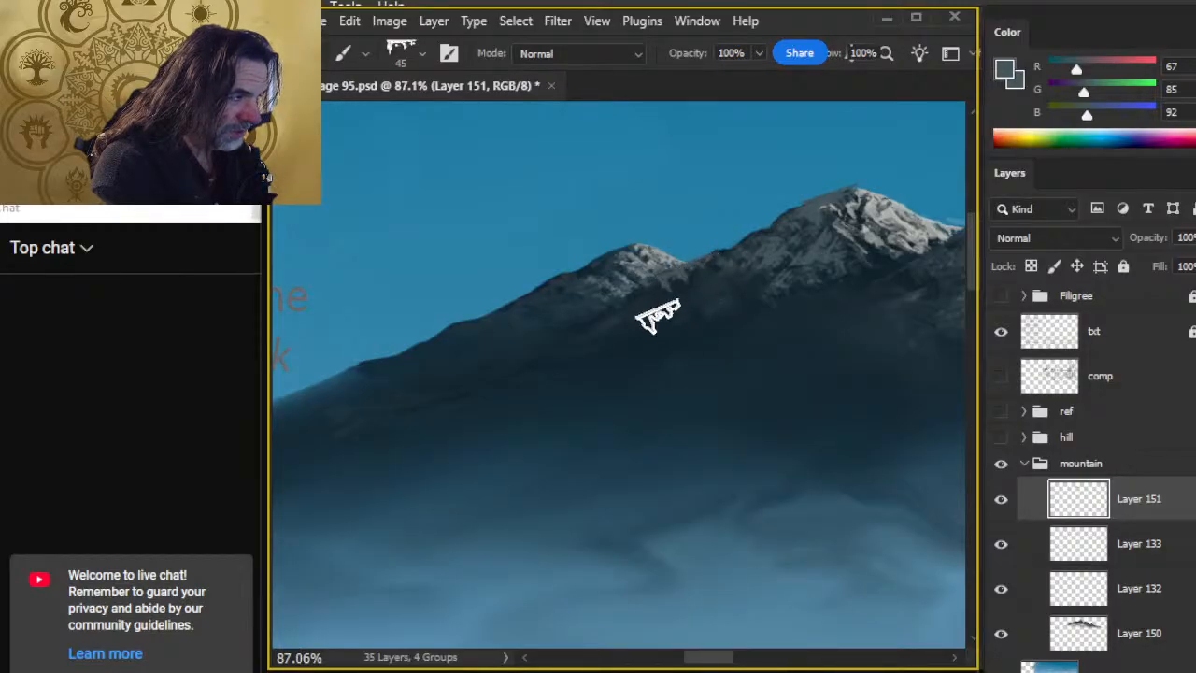
{"action": "key", "text": "e"}
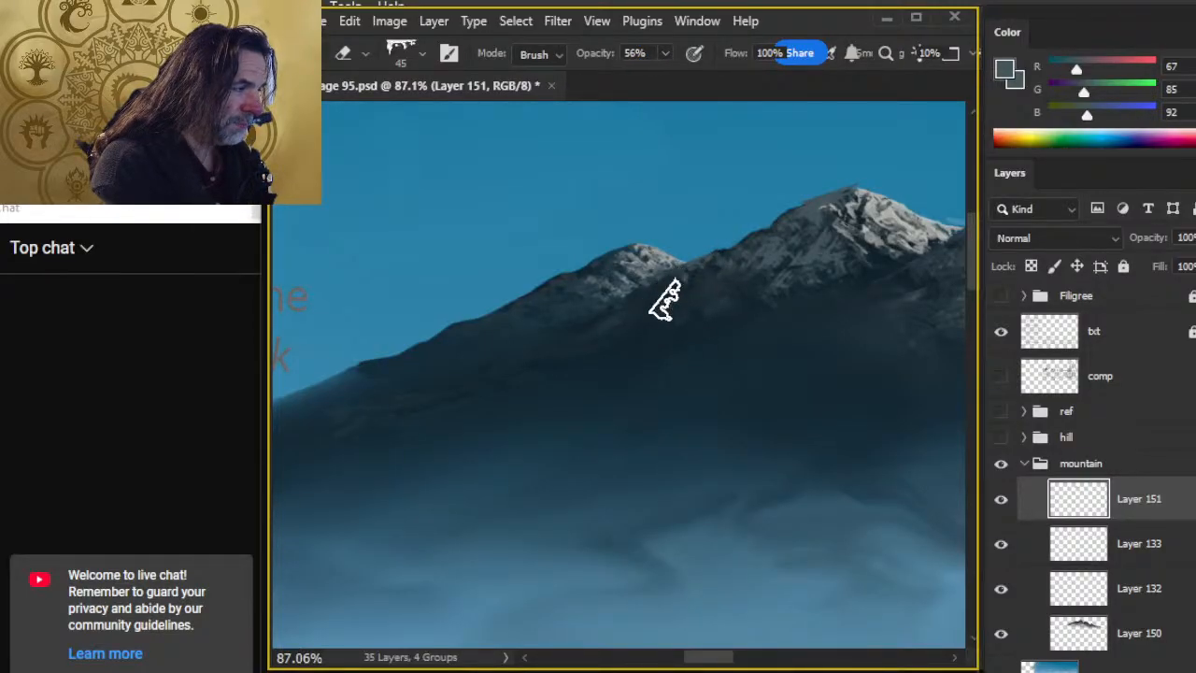
{"action": "key", "text": "b"}
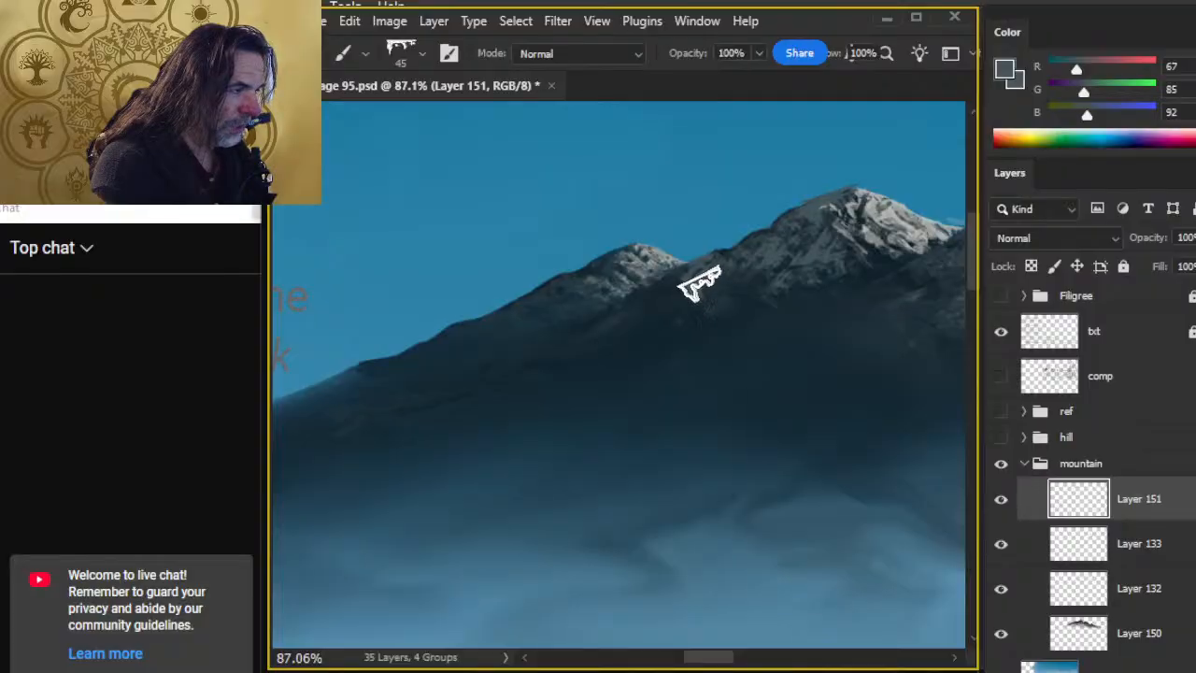
{"action": "key", "text": "e"}
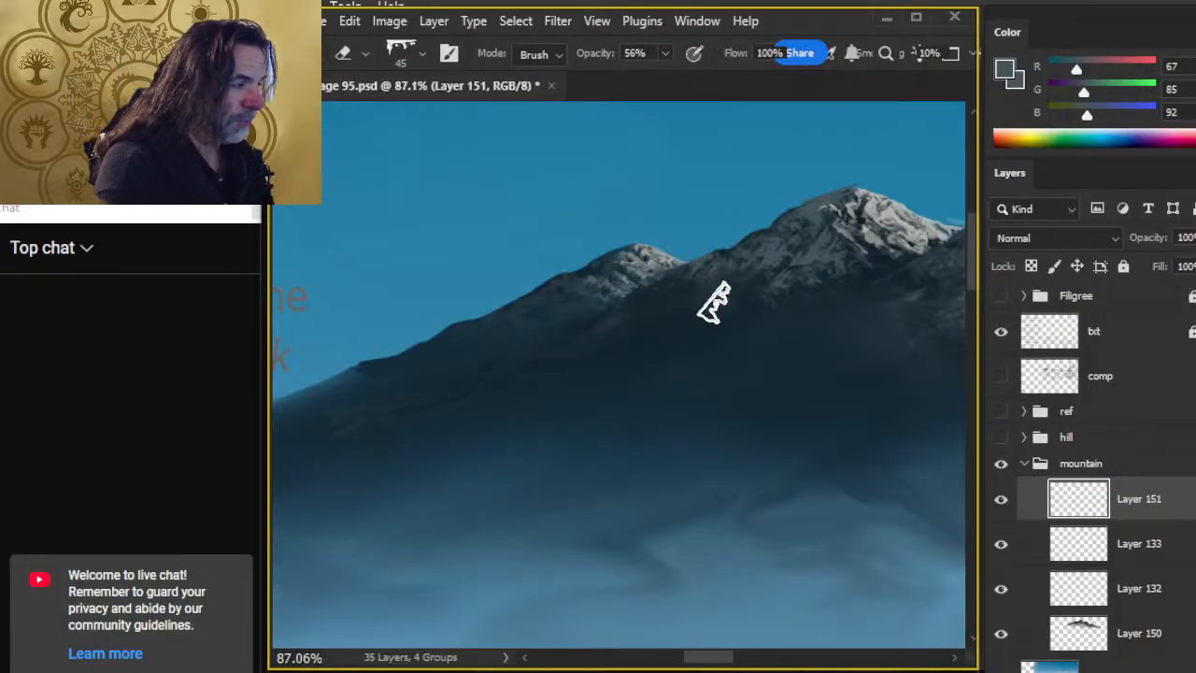
{"action": "key", "text": "b"}
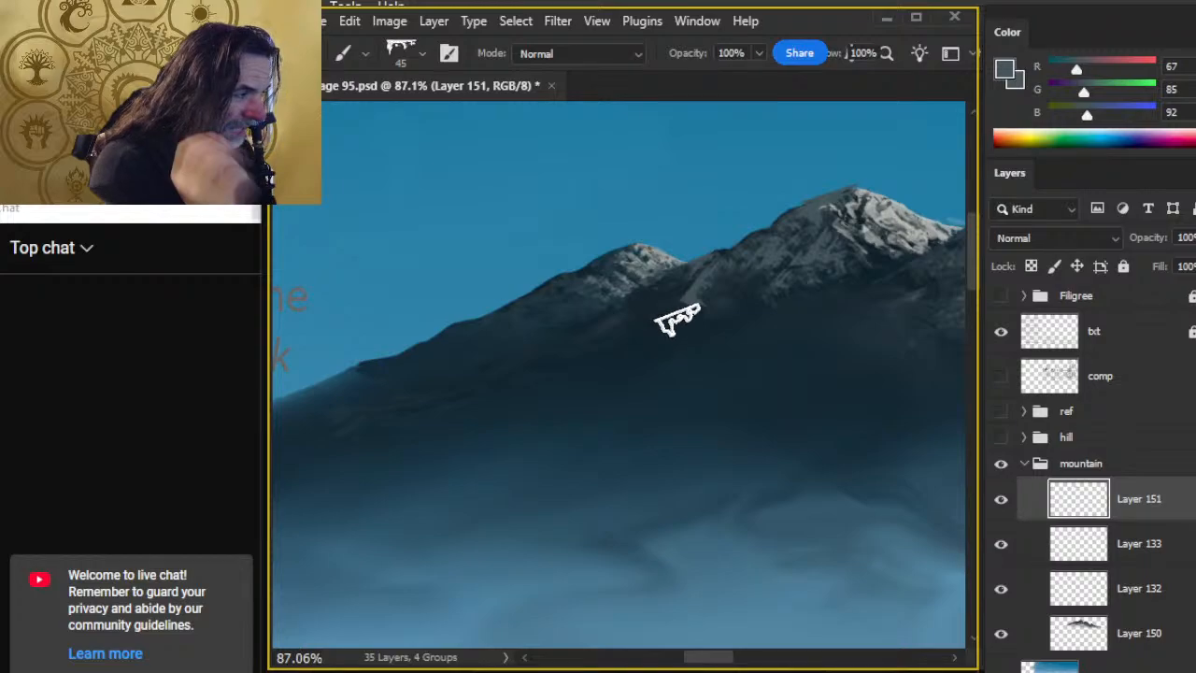
{"action": "key", "text": "e"}
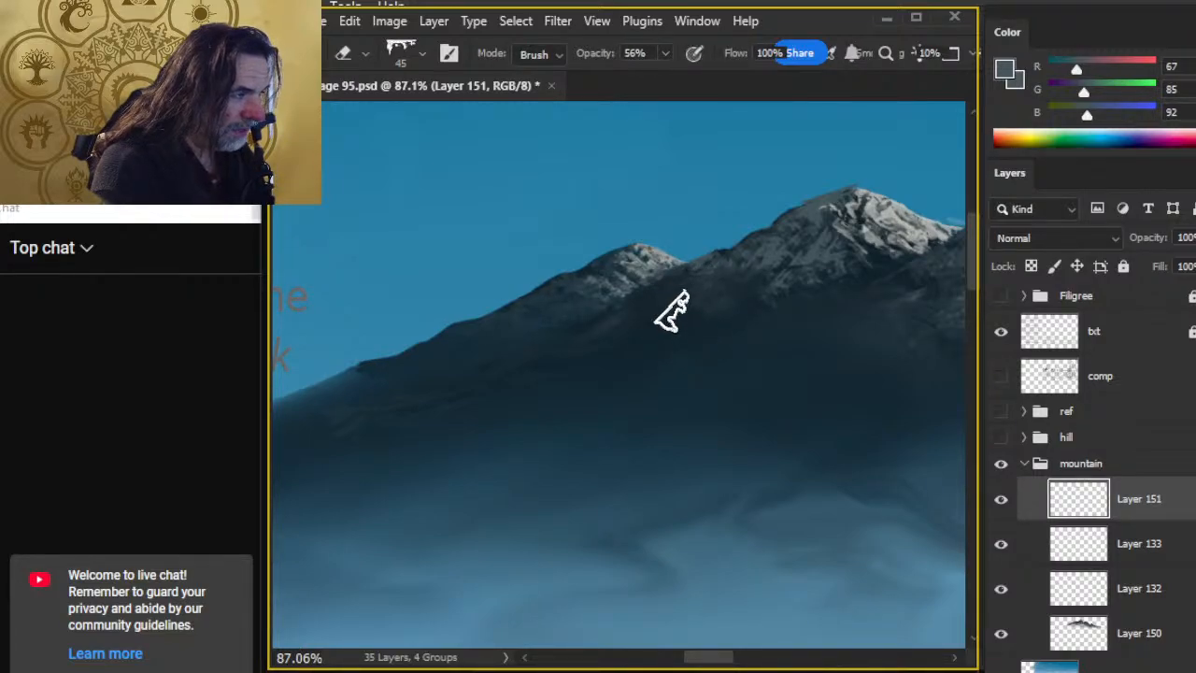
Step: Add finer broken rock facets along the ridge edge descending from the saddle, alternating size 45 brush strokes with 56% erasing
{"action": "key", "text": "b"}
{"action": "key", "text": "e"}
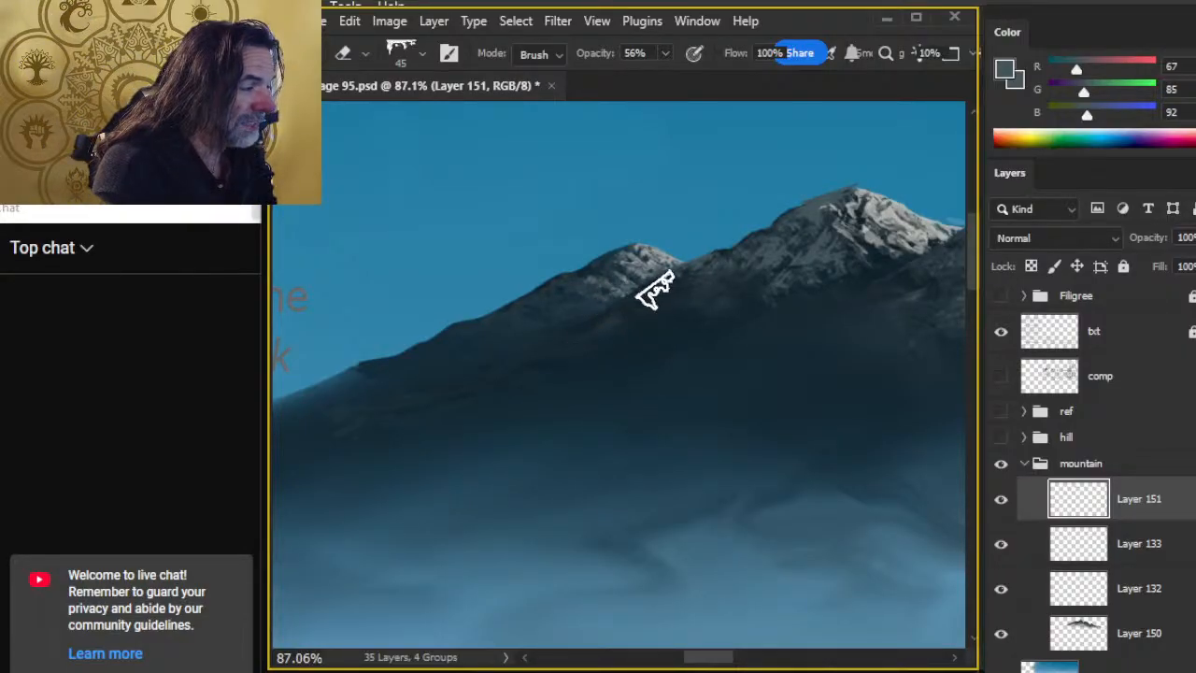
{"action": "key", "text": "b"}
{"action": "key", "text": "e"}
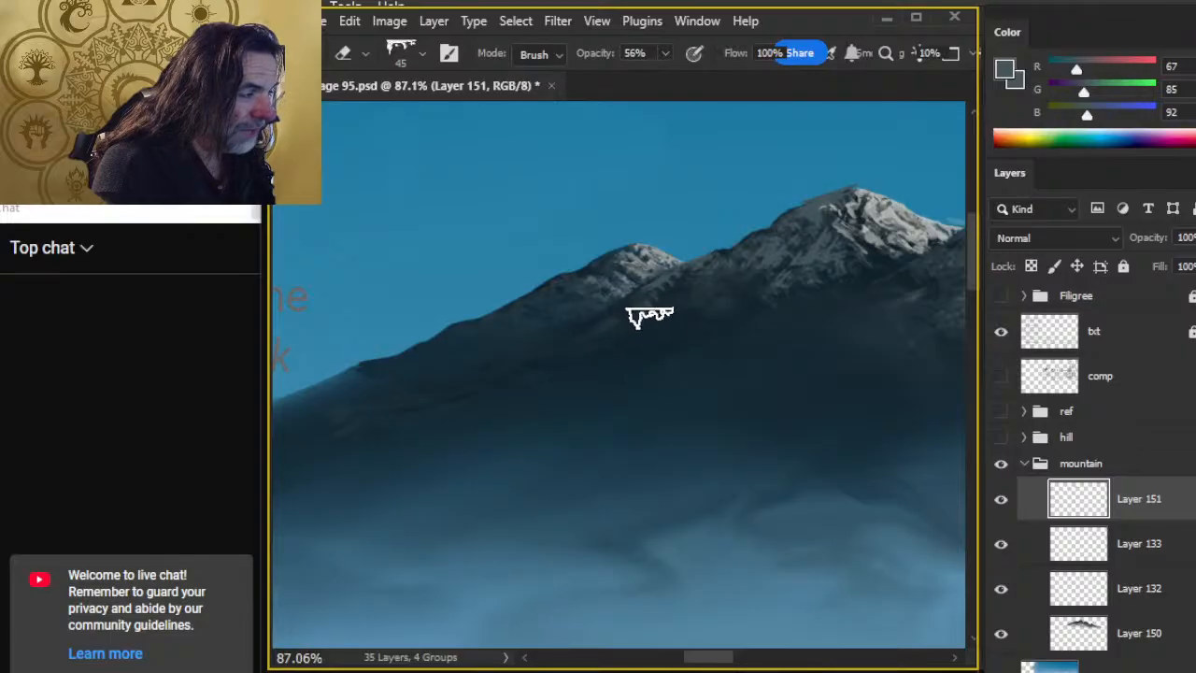
{"action": "key", "text": "b"}
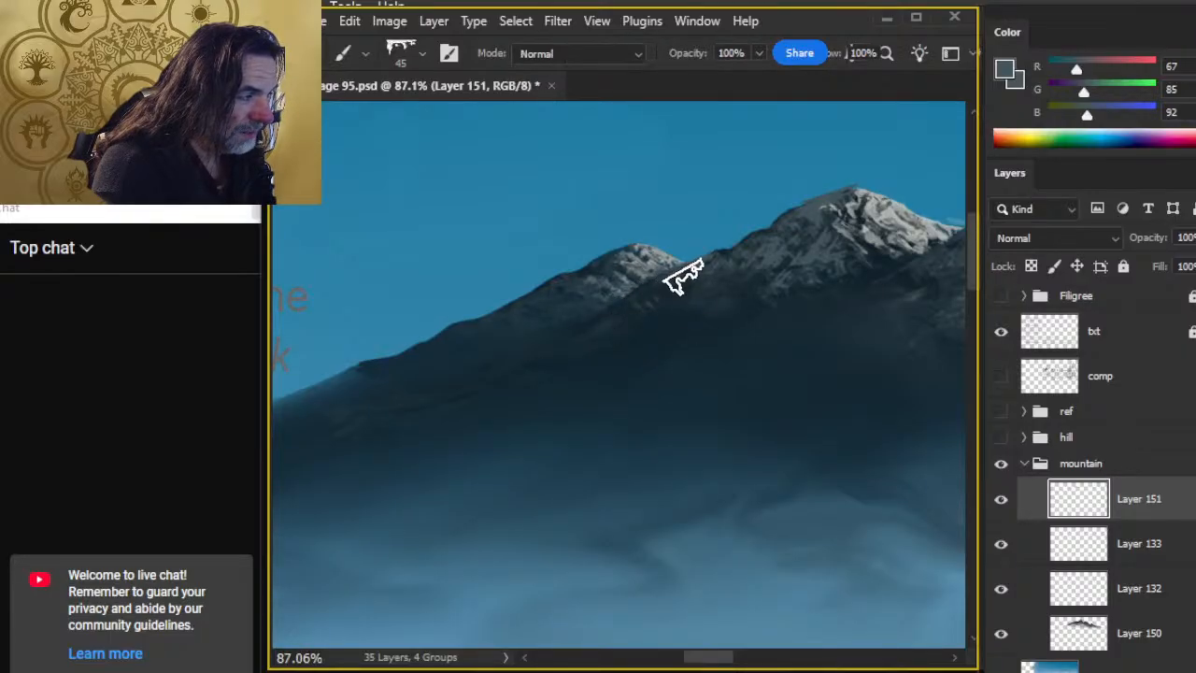
{"action": "key", "text": "e"}
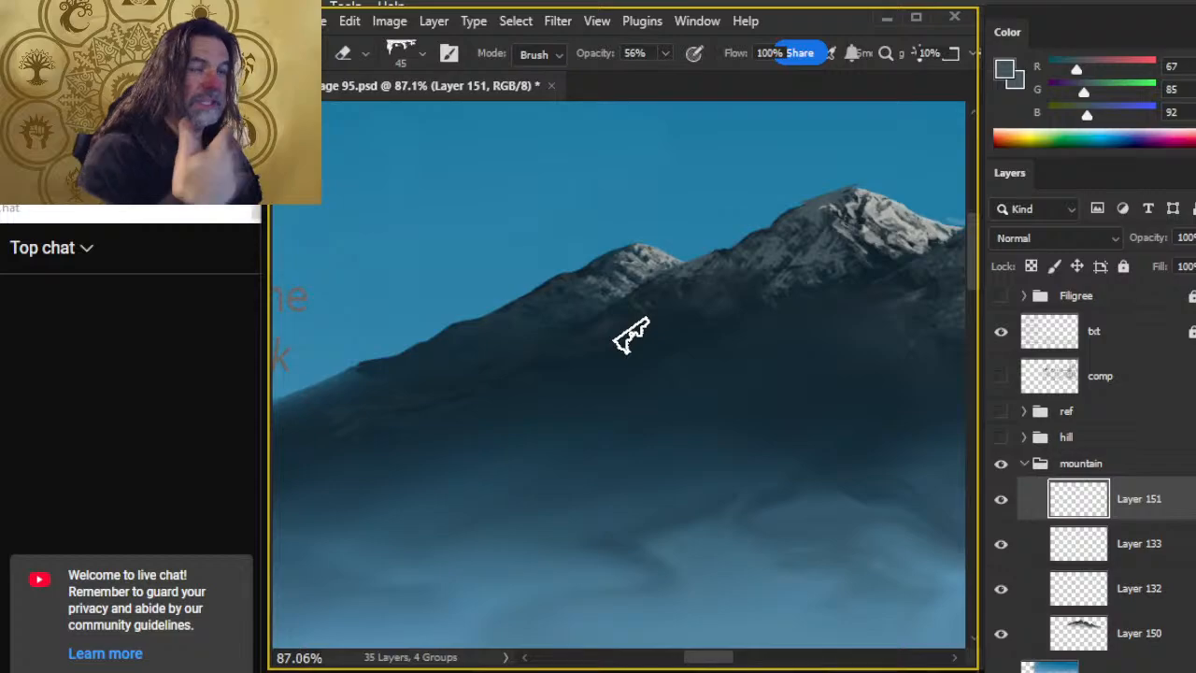
Step: Paint lighter rock streaks on the slope between the saddle and the middle peak's textured face, and break them up with the Eraser
{"action": "key", "text": "b"}
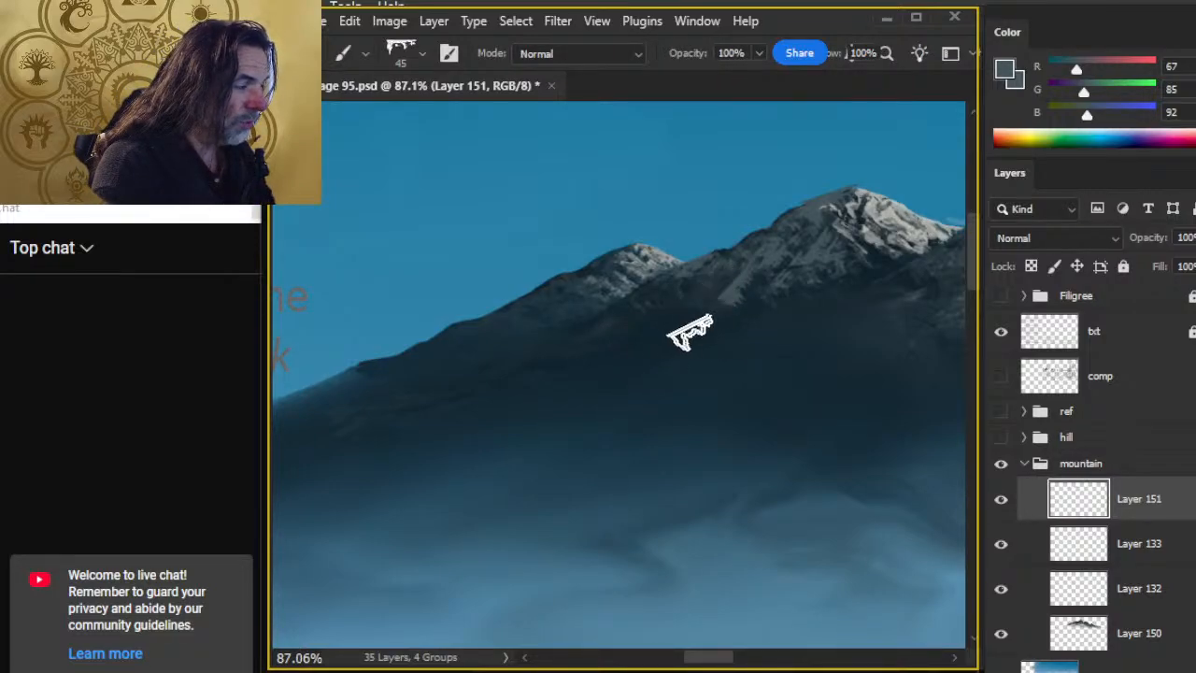
{"action": "key", "text": "e"}
{"action": "key", "text": "b"}
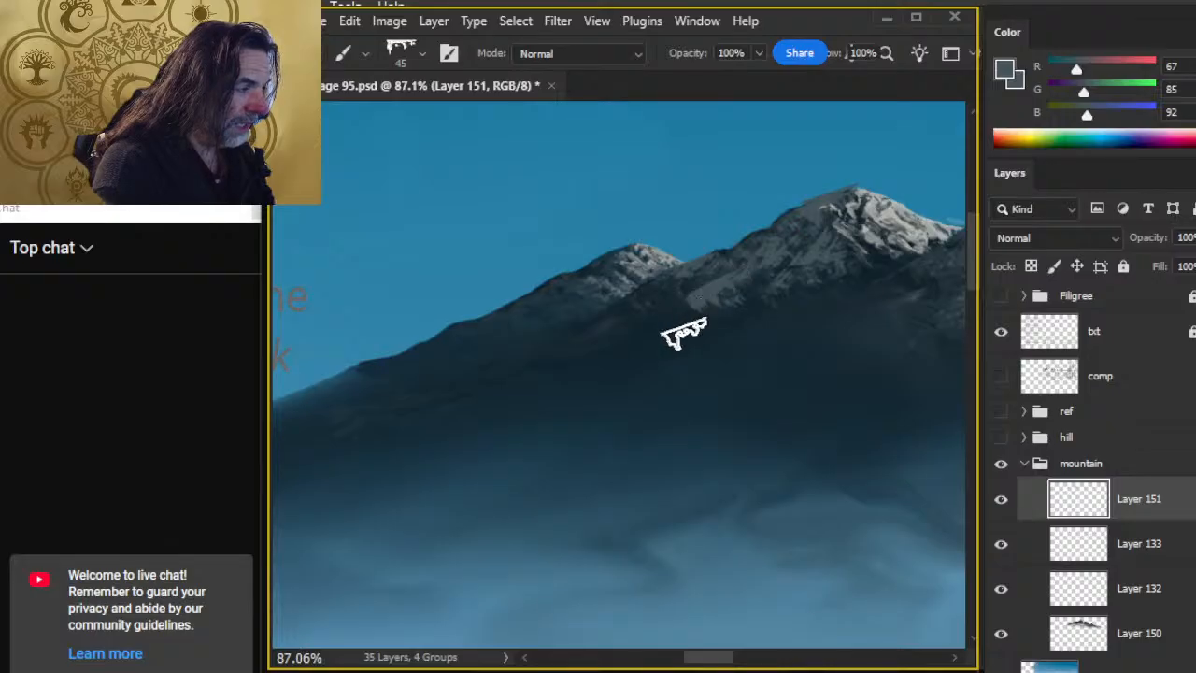
{"action": "key", "text": "e"}
{"action": "key", "text": "b"}
{"action": "key", "text": "e"}
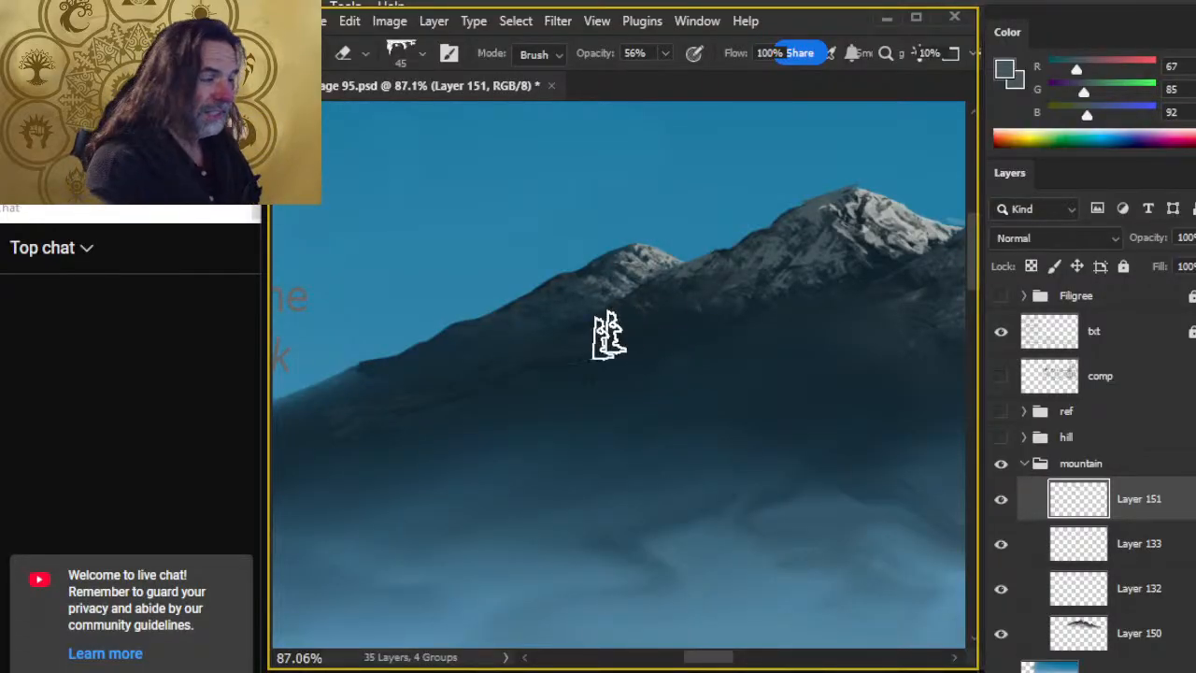
Step: Paint small size 45 rock strokes on the ridge where the small far peak's base meets the saddle, trimming them with the 56% Eraser
{"action": "key", "text": "b"}
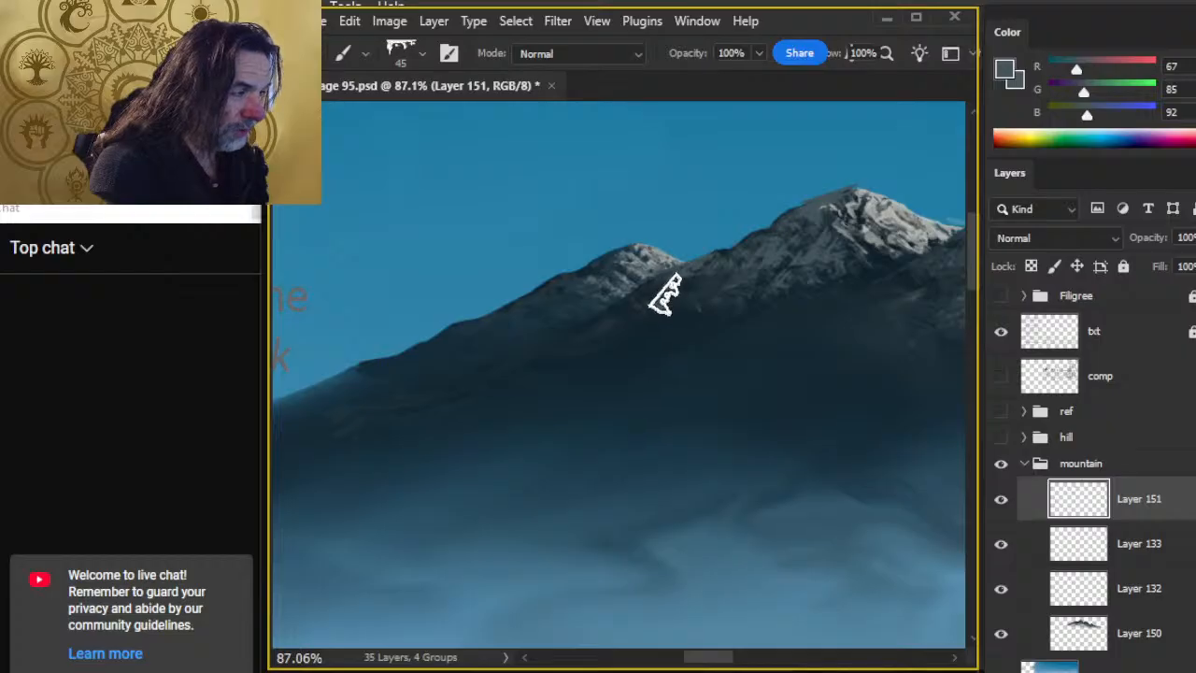
{"action": "key", "text": "e"}
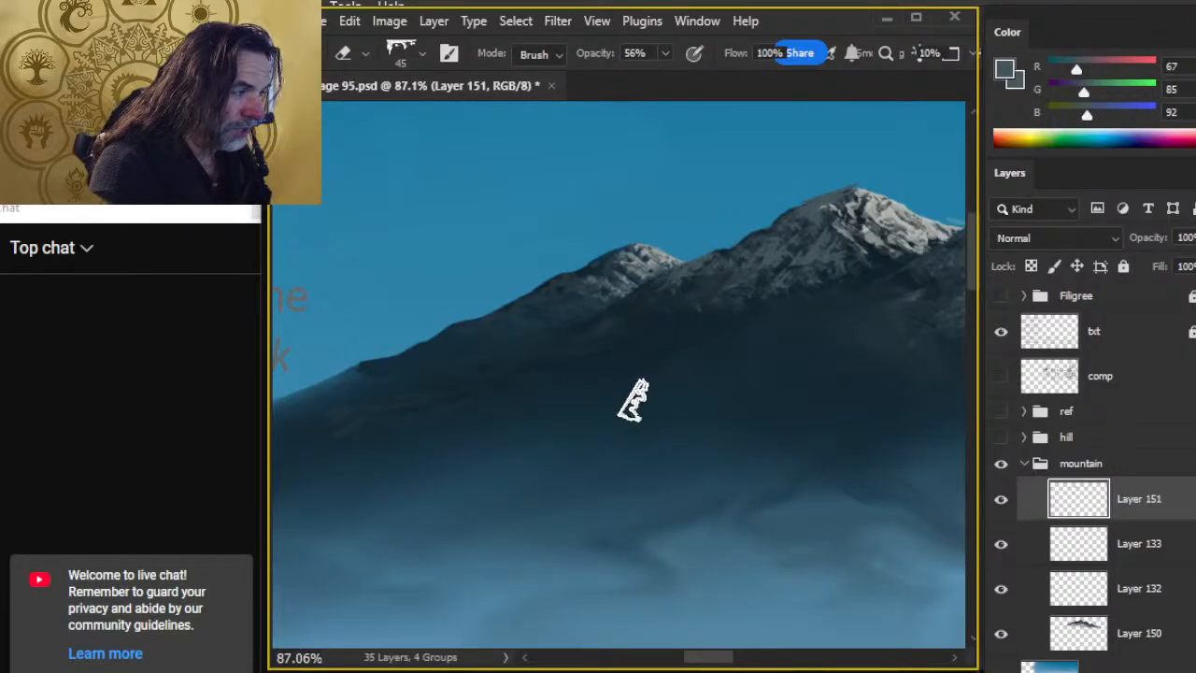
{"action": "key", "text": "b"}
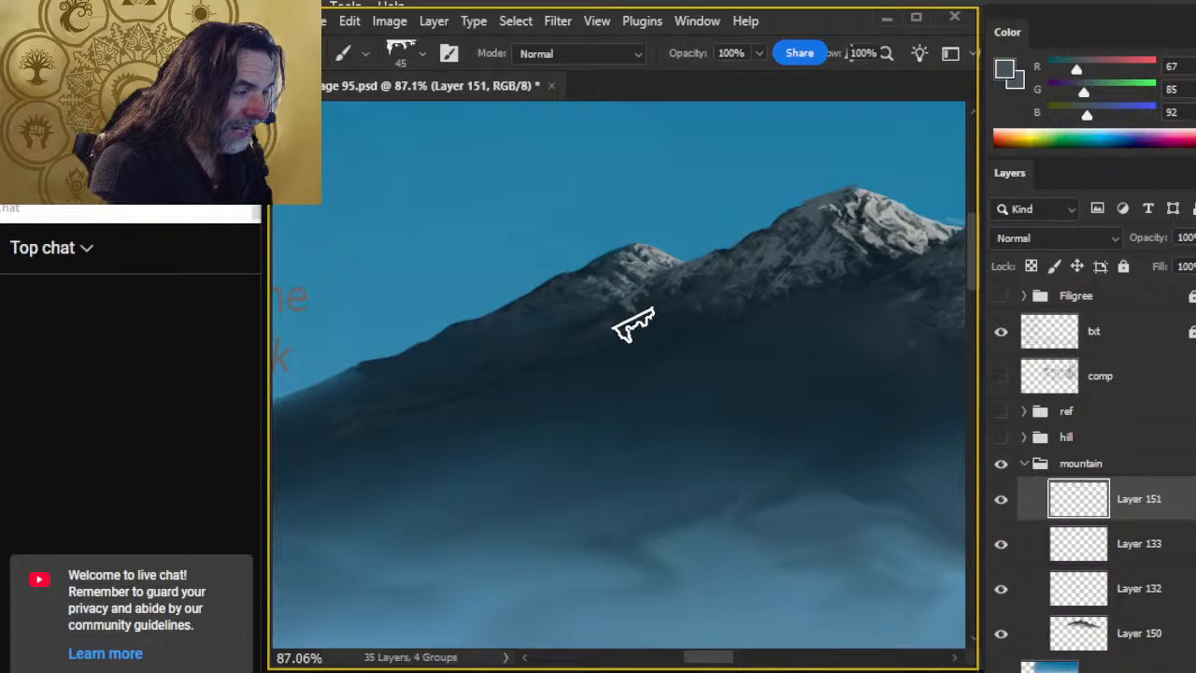
{"action": "key", "text": "e"}
{"action": "key", "text": "b"}
{"action": "mouse_move", "coordinate": [620, 332]}
{"action": "left_mouse_down"}
{"action": "mouse_move", "coordinate": [643, 315]}
{"action": "mouse_move", "coordinate": [661, 323]}
{"action": "left_mouse_up"}
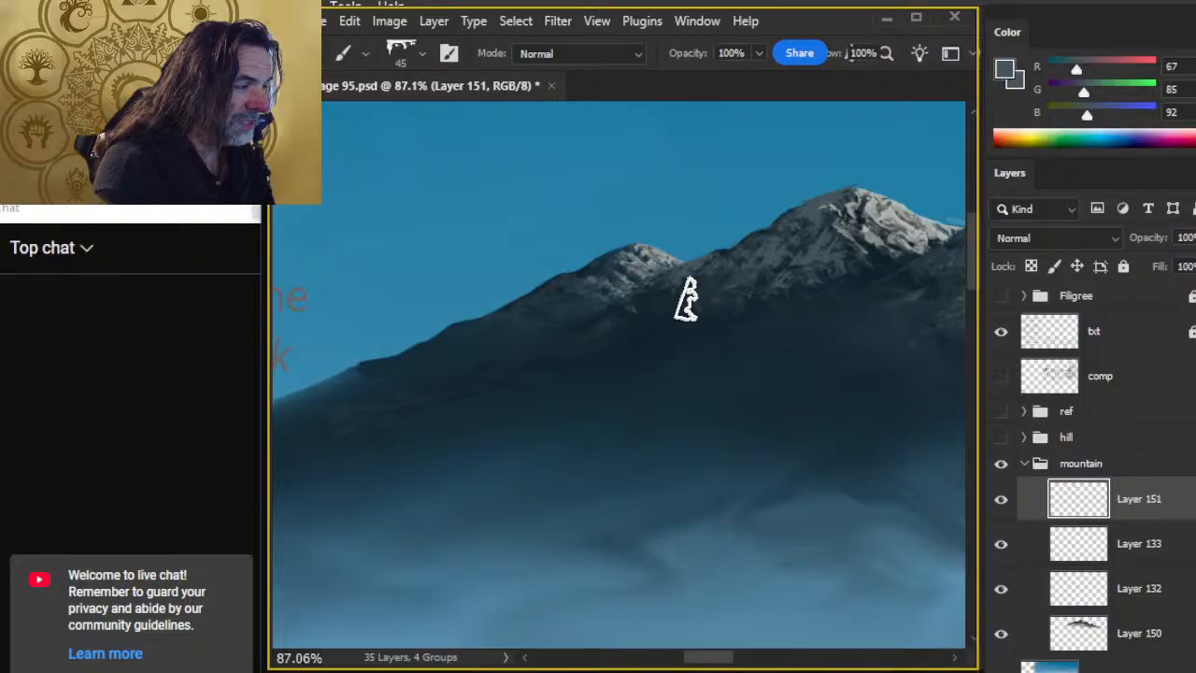
Step: Extend the broken rock facets down the slope just below the saddle, alternating size 45 brush strokes with partial erasing
{"action": "key", "text": "e"}
{"action": "key", "text": "b"}
{"action": "key", "text": "e"}
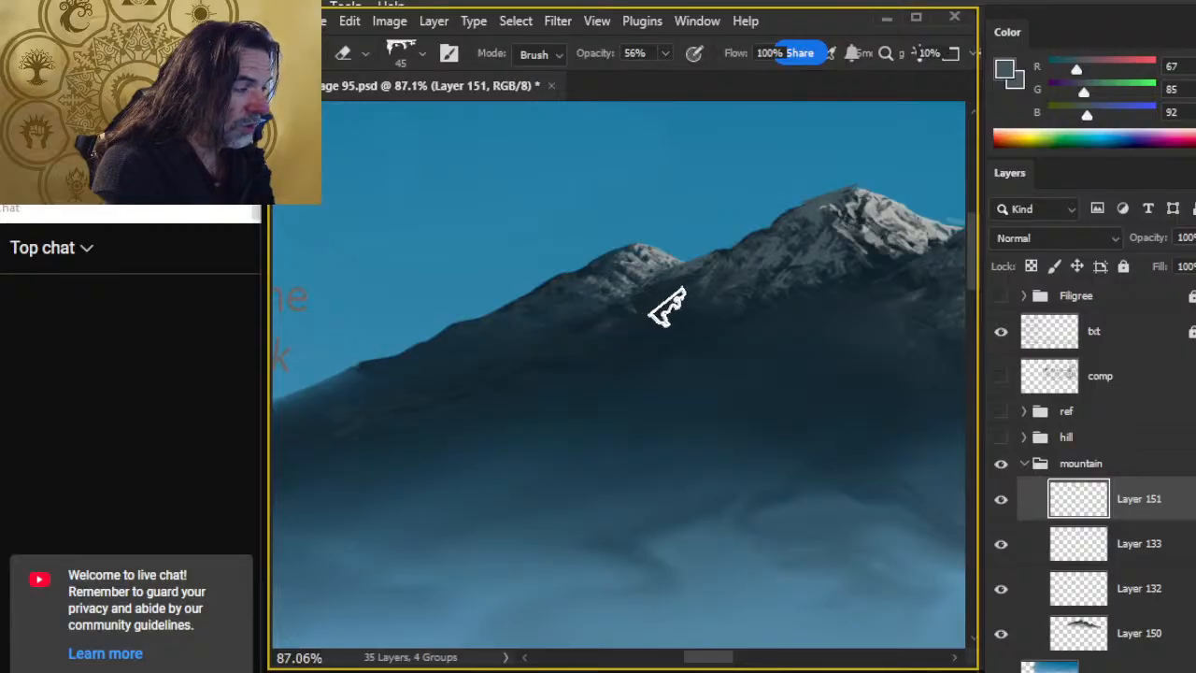
{"action": "key", "text": "b"}
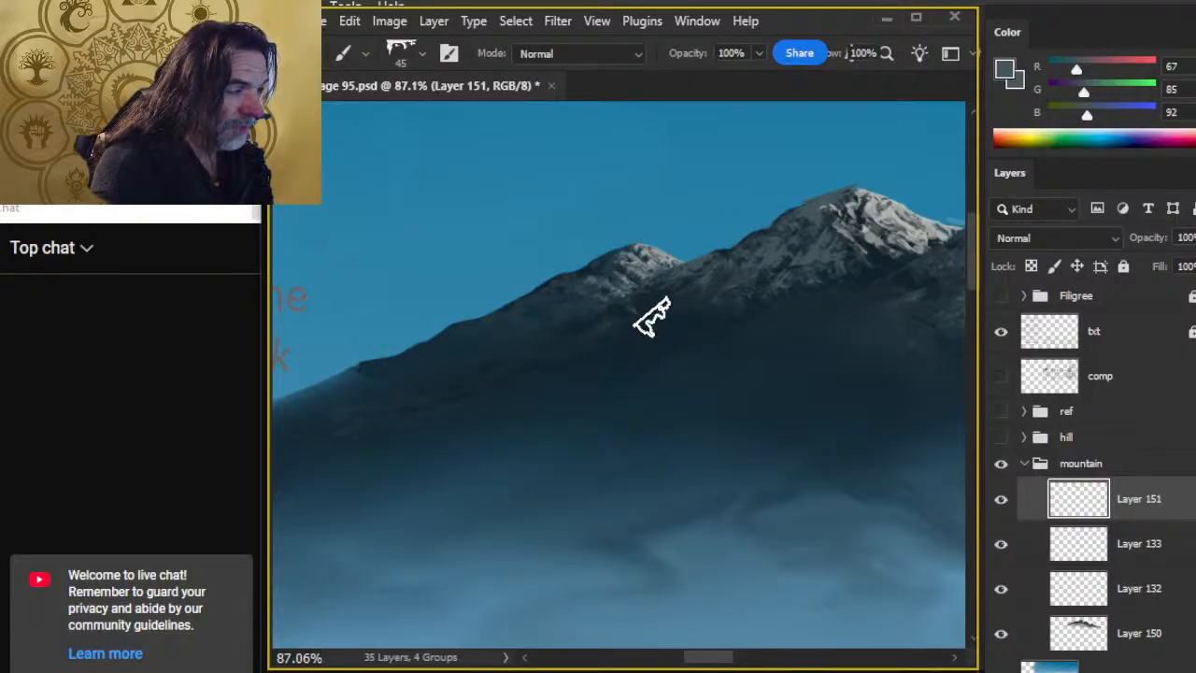
Step: Reduce the brush to size 40 and add finer rock marks below the small far peak, breaking them up with the Eraser
{"action": "key", "text": "bracketleft"}
{"action": "key", "text": "e"}
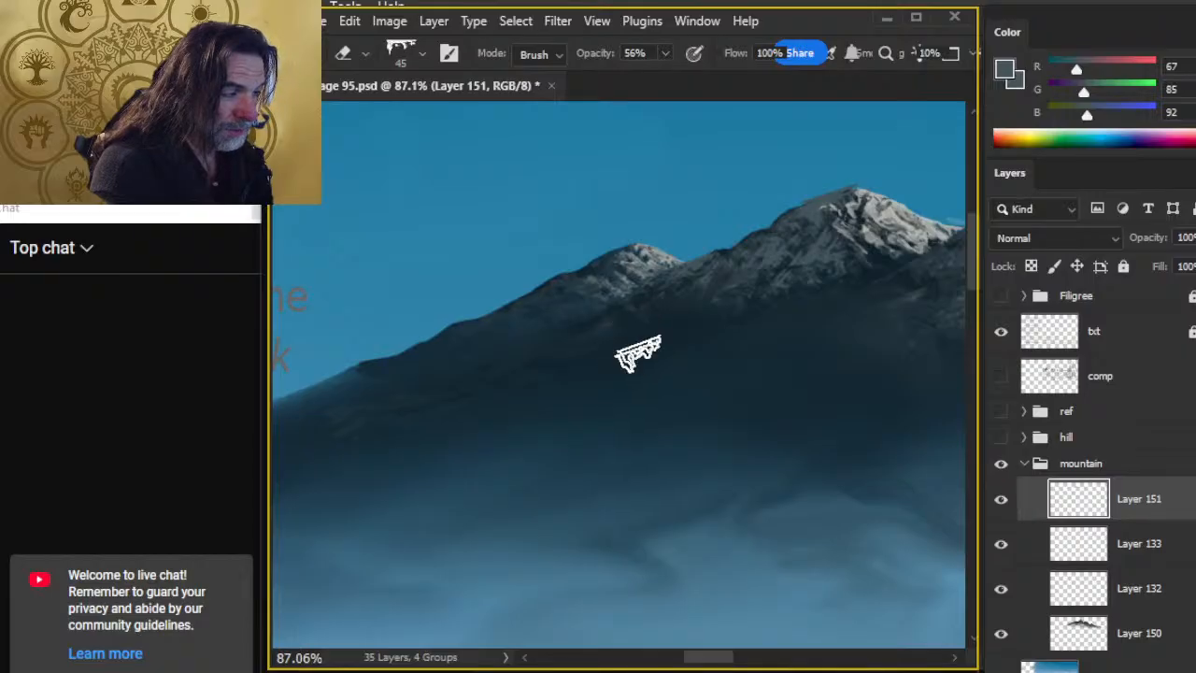
{"action": "key", "text": "b"}
{"action": "key", "text": "e"}
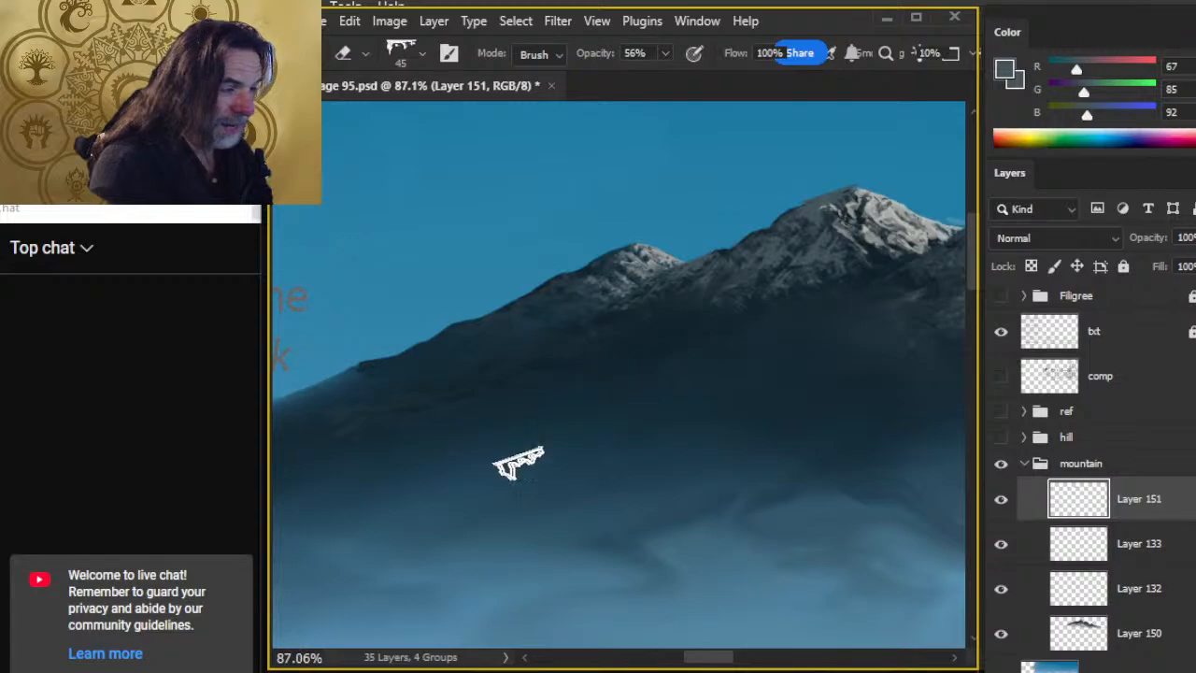
Step: Paint size 40 rock texture along the lower edge of the slope between the saddle and the middle peak, fading it with 56% erasing
{"action": "key", "text": "z"}
{"action": "scroll", "coordinate": [620, 443], "scroll_direction": "down", "scroll_amount": 3}
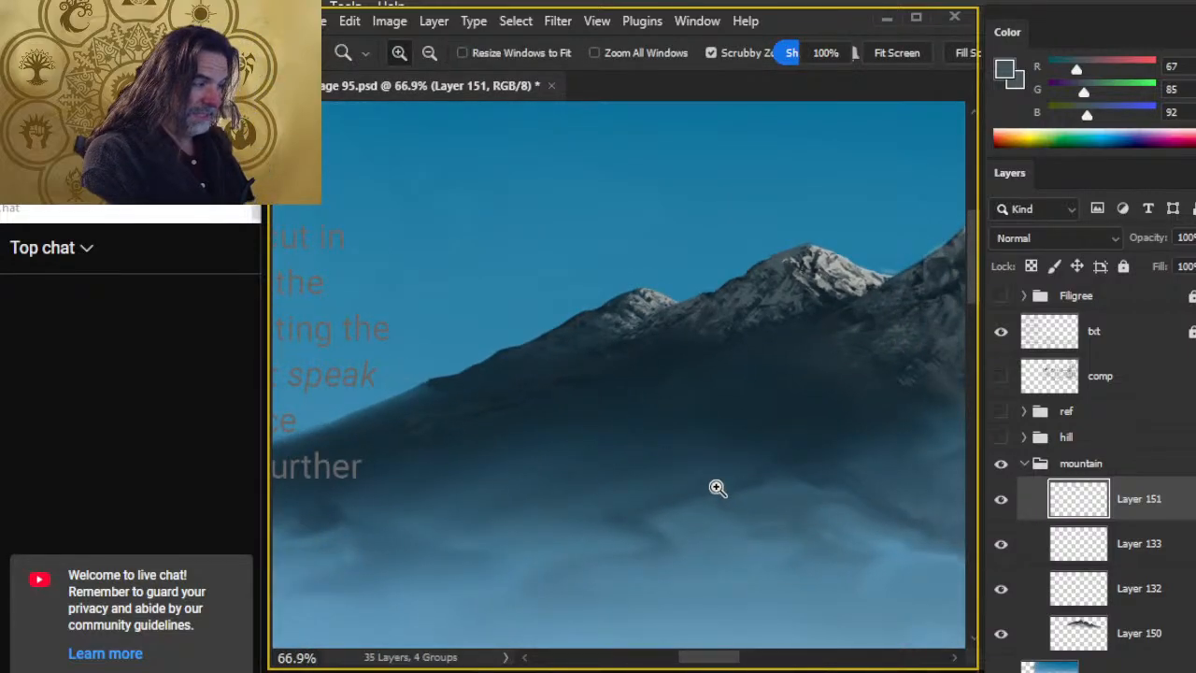
{"action": "scroll", "coordinate": [671, 351], "scroll_direction": "up", "scroll_amount": 3}
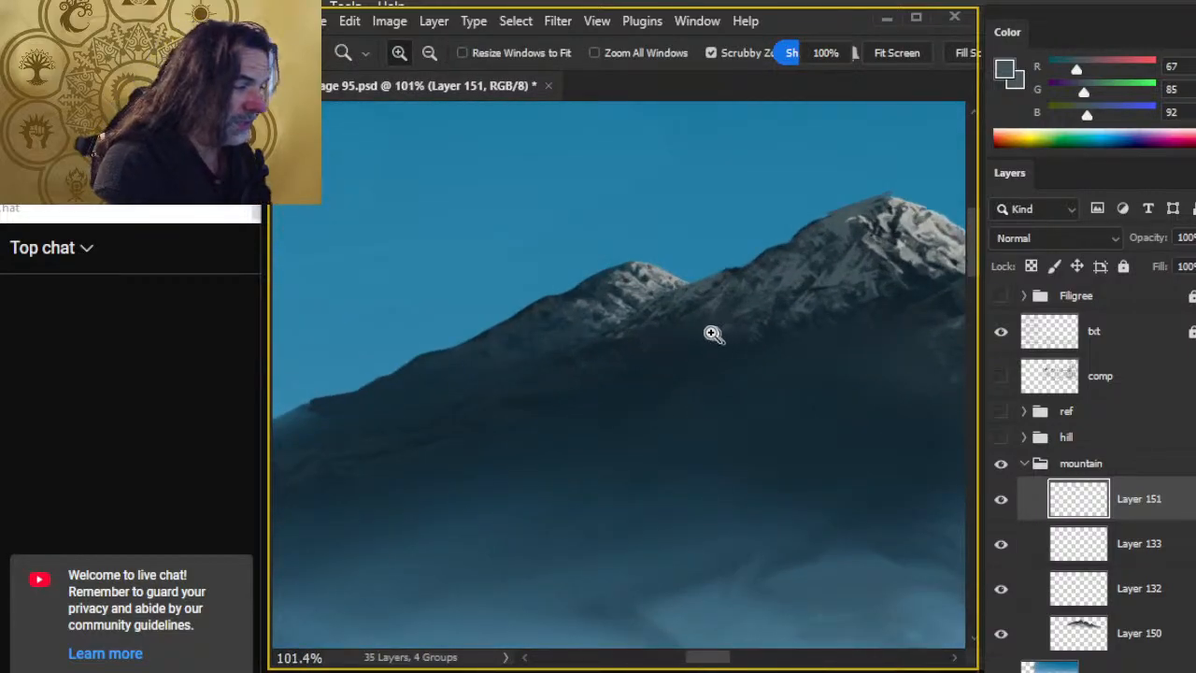
{"action": "key", "text": "b"}
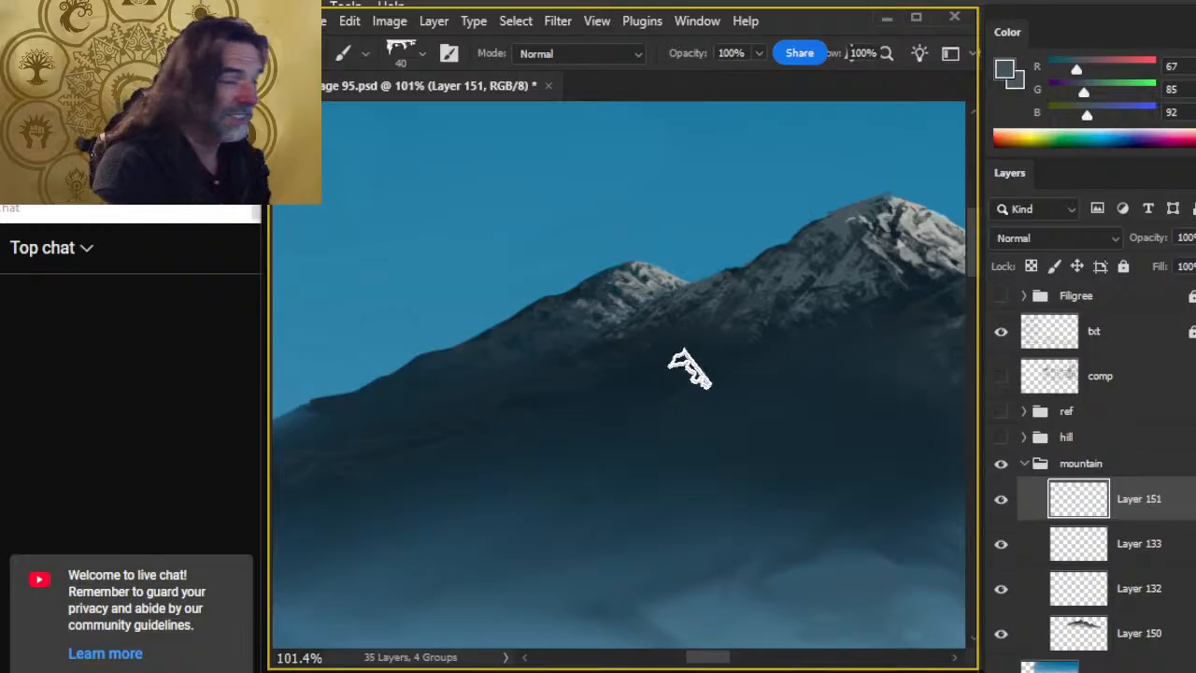
{"action": "key", "text": "e"}
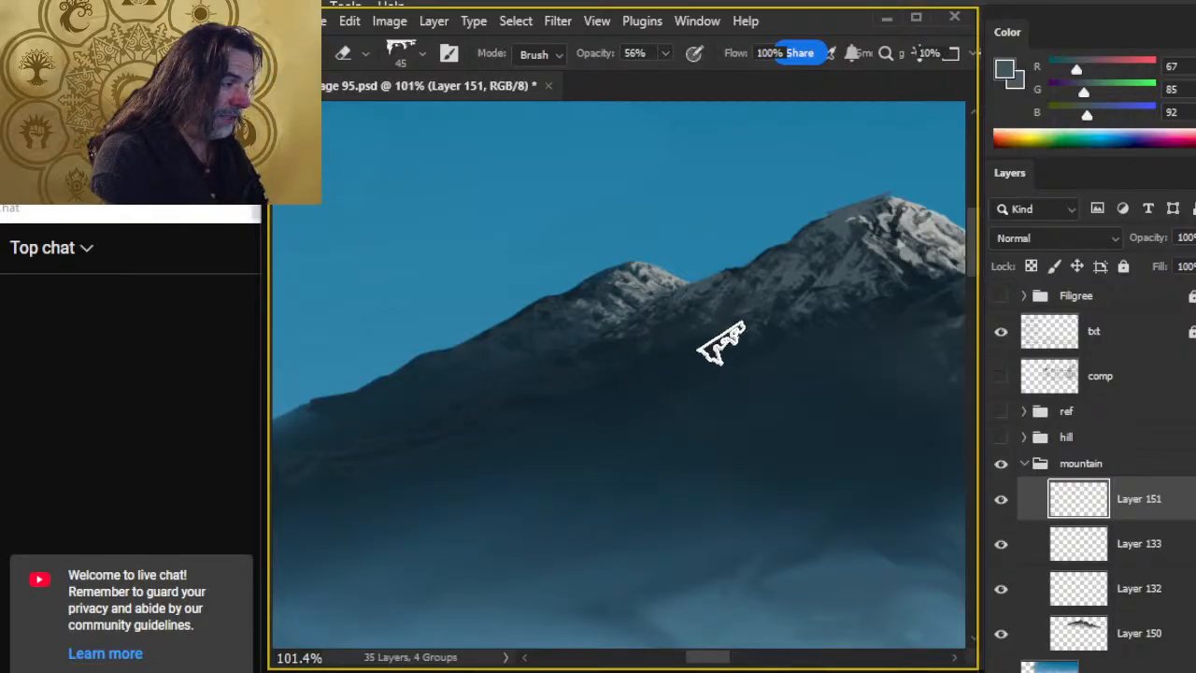
{"action": "key", "text": "b"}
{"action": "key", "text": "e"}
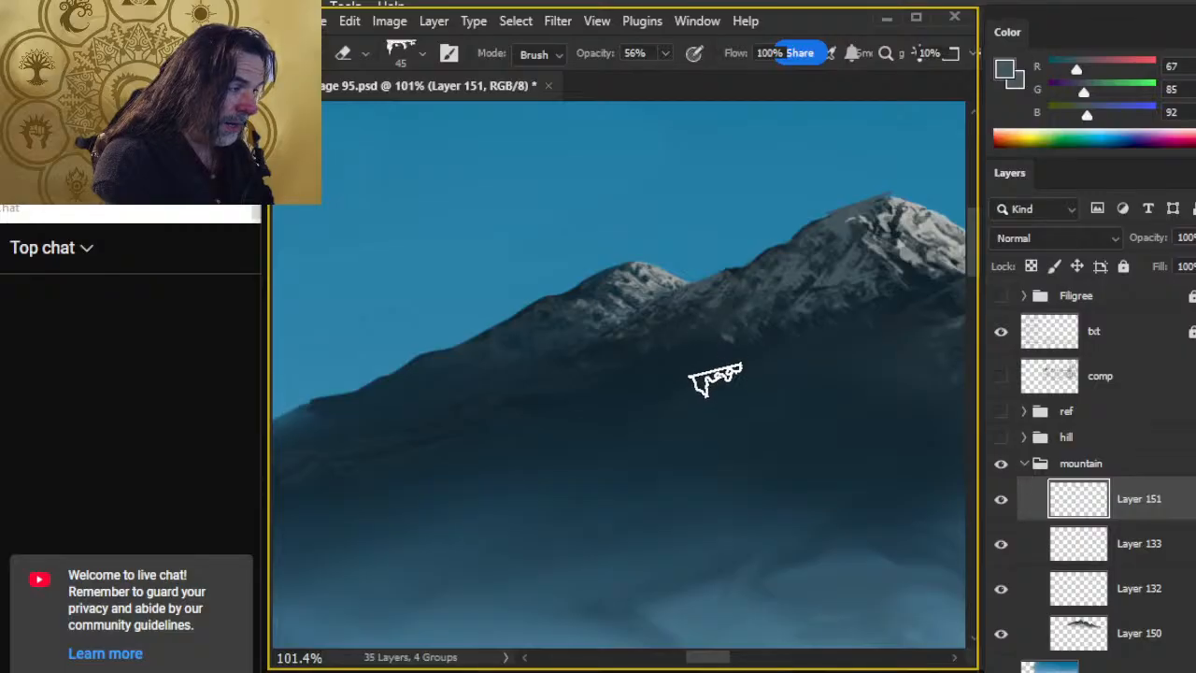
Step: Dab a light rock patch on the shaded slope below the middle peak's ridge and erase it back into small facets
{"action": "key", "text": "b"}
{"action": "left_click", "coordinate": [722, 338]}
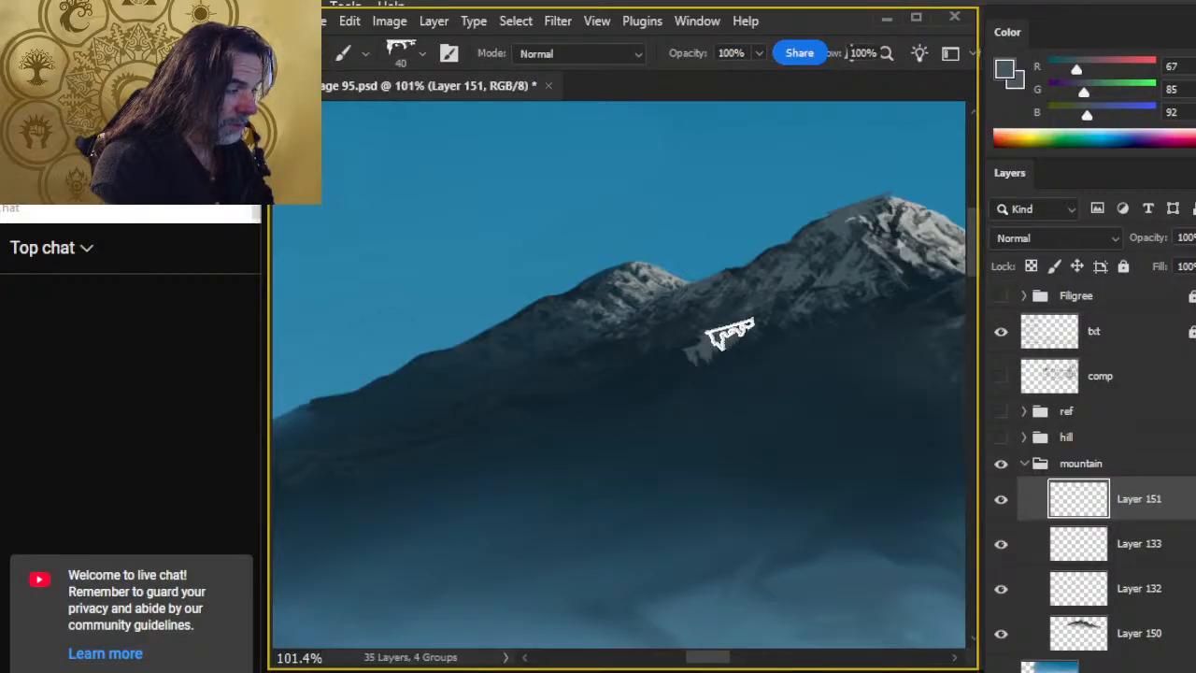
{"action": "key", "text": "e"}
{"action": "left_click_drag", "start_coordinate": [715, 348], "coordinate": [695, 352]}
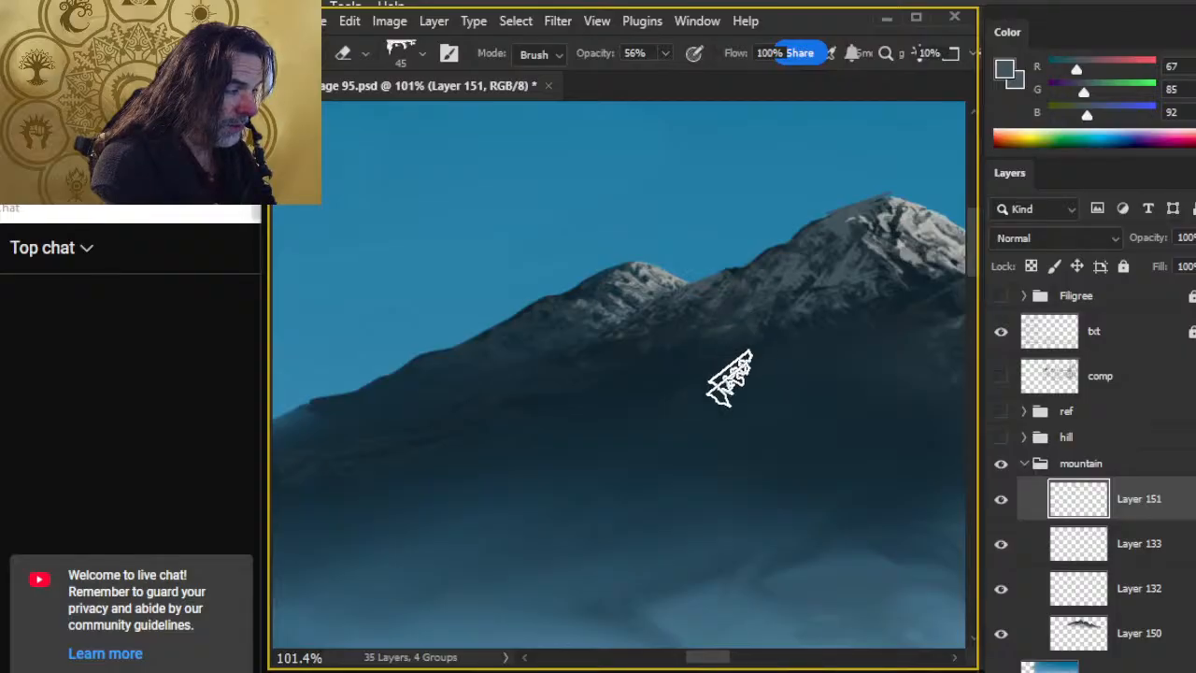
Step: Paint light size 40 rock streaks descending the dark ridge below the small far peak and erase them back to faint texture
{"action": "key", "text": "b"}
{"action": "left_click_drag", "start_coordinate": [609, 352], "coordinate": [561, 366]}
{"action": "key", "text": "e"}
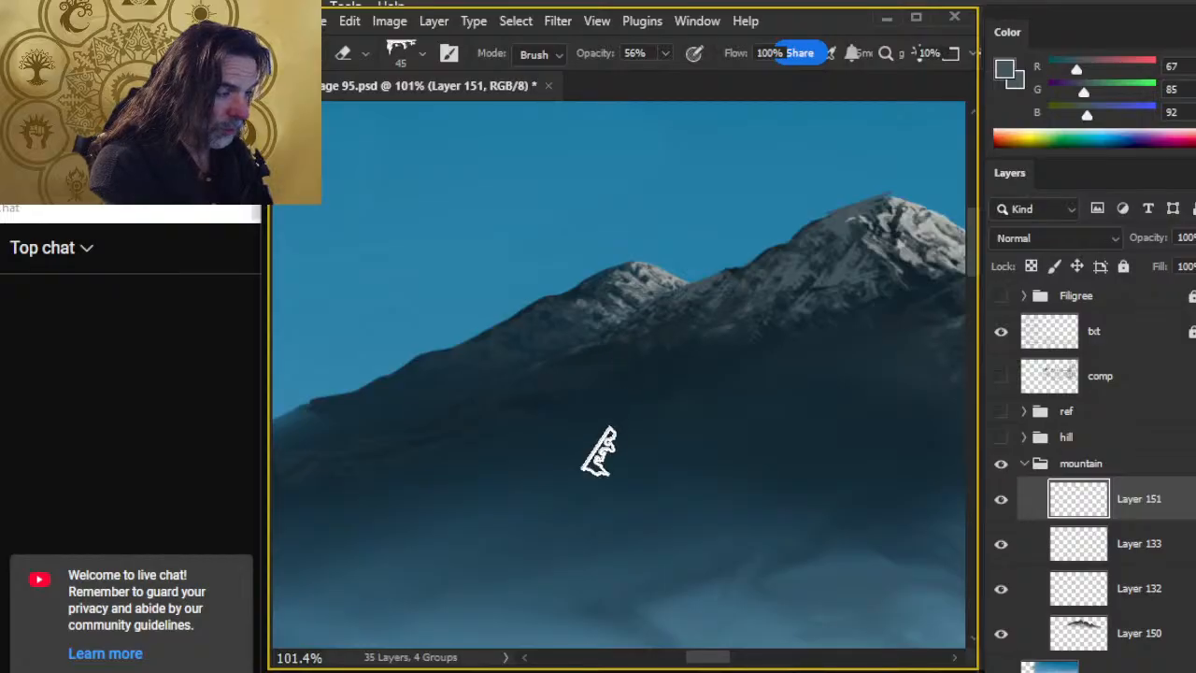
{"action": "key", "text": "b"}
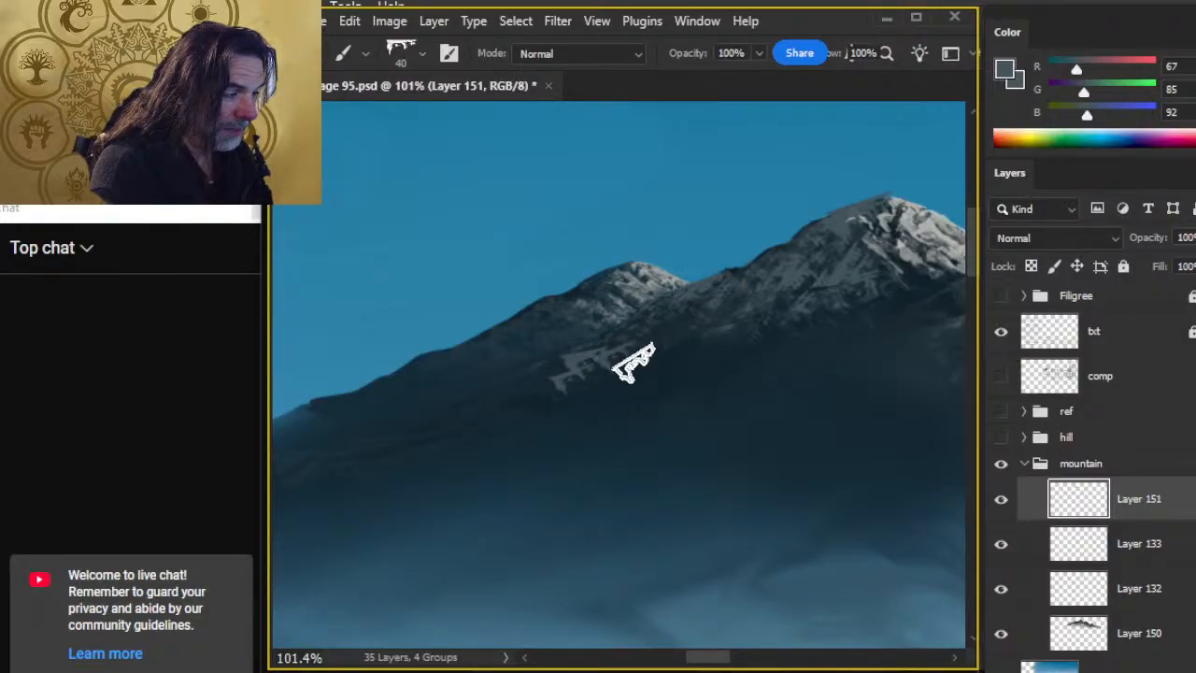
{"action": "key", "text": "e"}
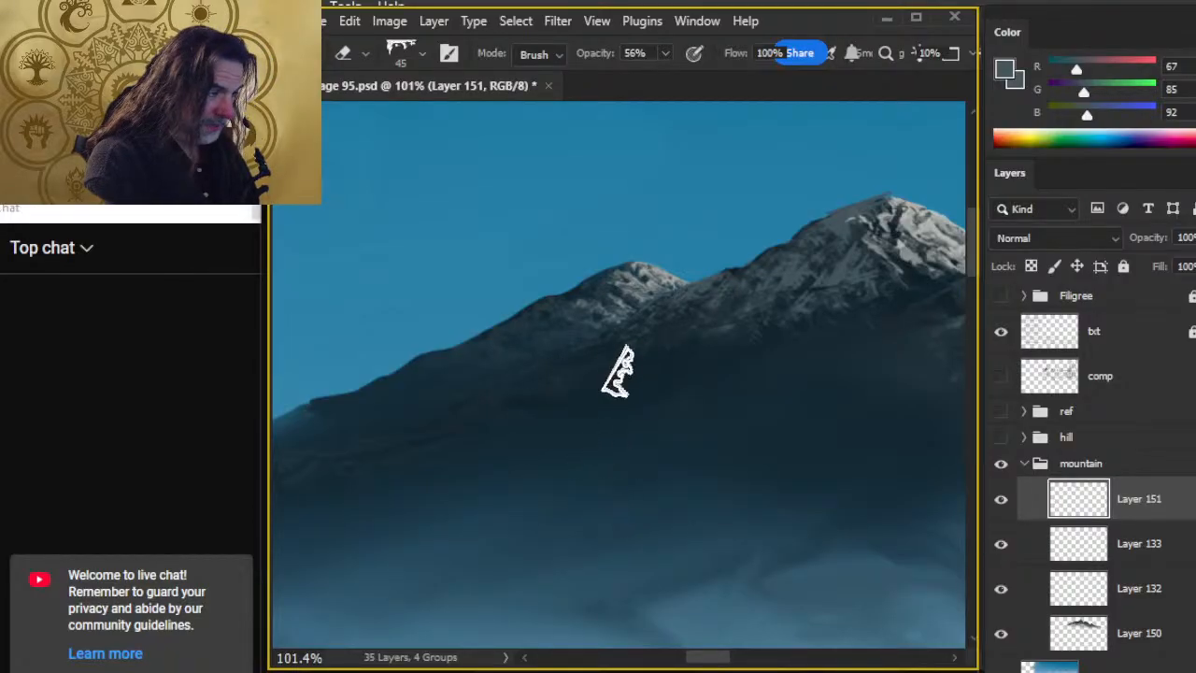
Step: Add short rock strokes at the foot of the small far peak, thin them with the Eraser, and smudge them at 40% strength
{"action": "key", "text": "b"}
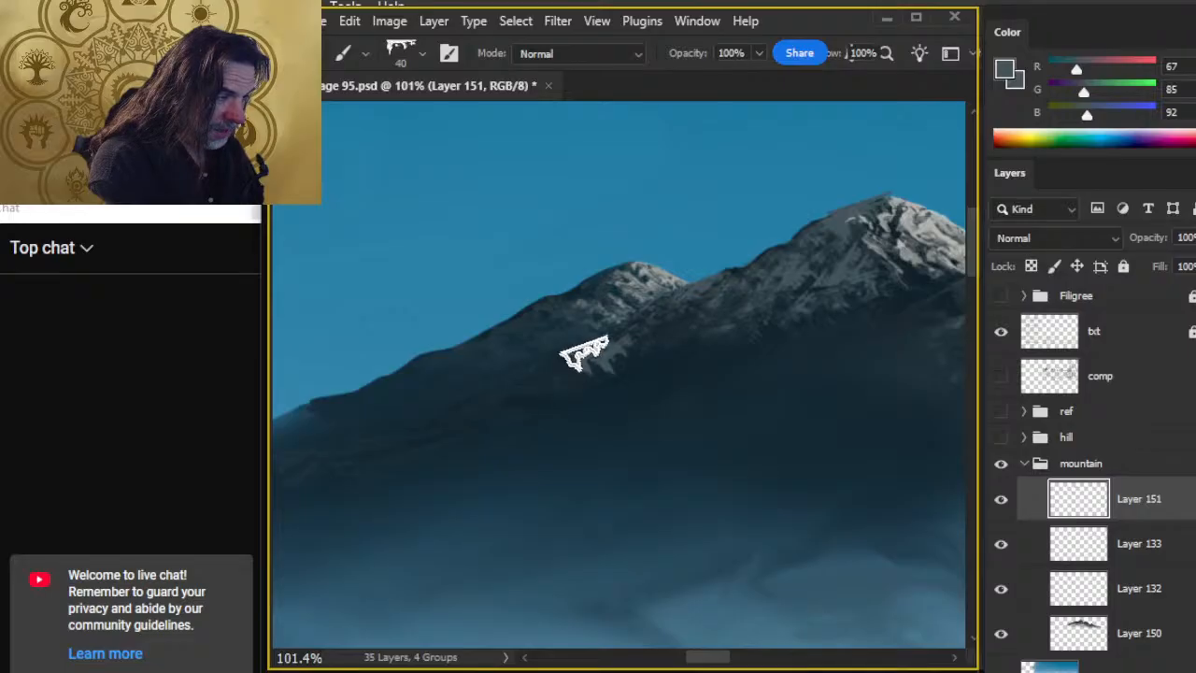
{"action": "key", "text": "e"}
{"action": "mouse_move", "coordinate": [574, 365]}
{"action": "left_mouse_down"}
{"action": "mouse_move", "coordinate": [574, 342]}
{"action": "mouse_move", "coordinate": [576, 372]}
{"action": "left_mouse_up"}
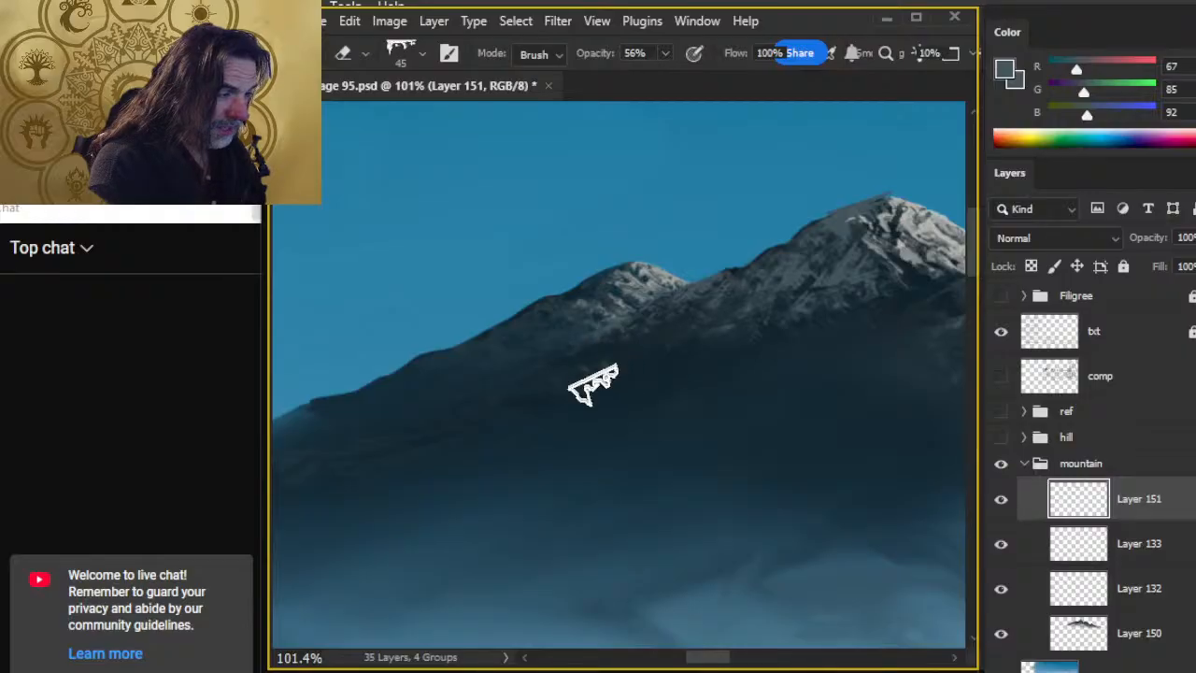
{"action": "key", "text": "b"}
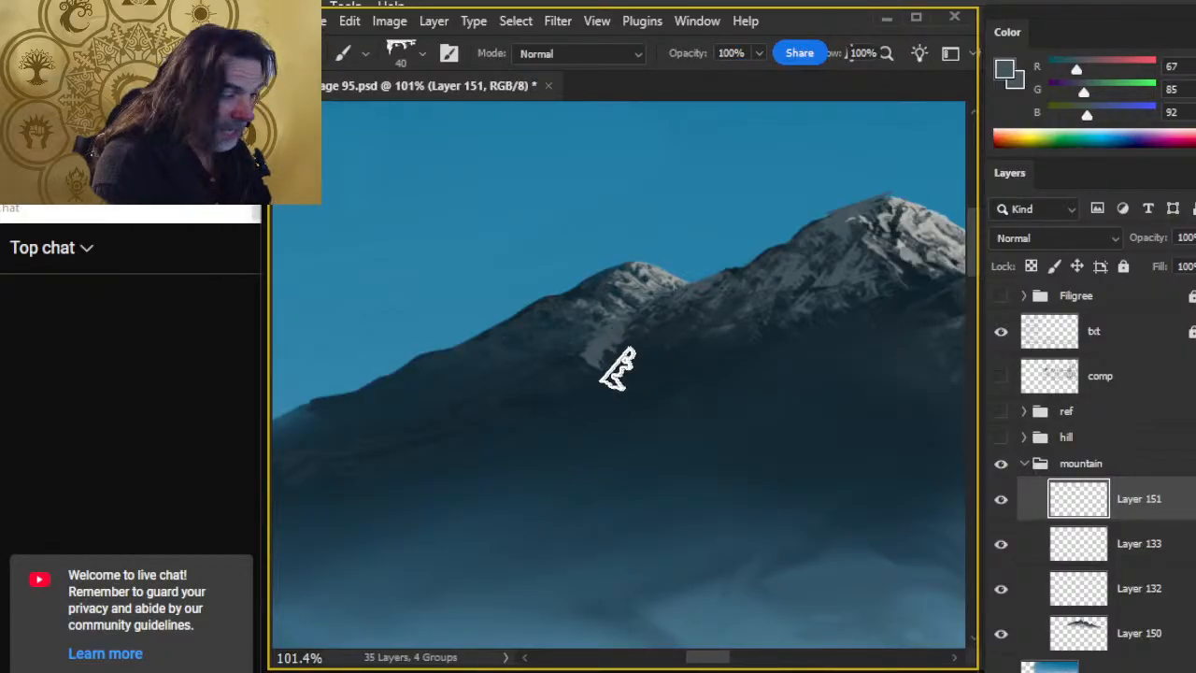
{"action": "key", "text": "e"}
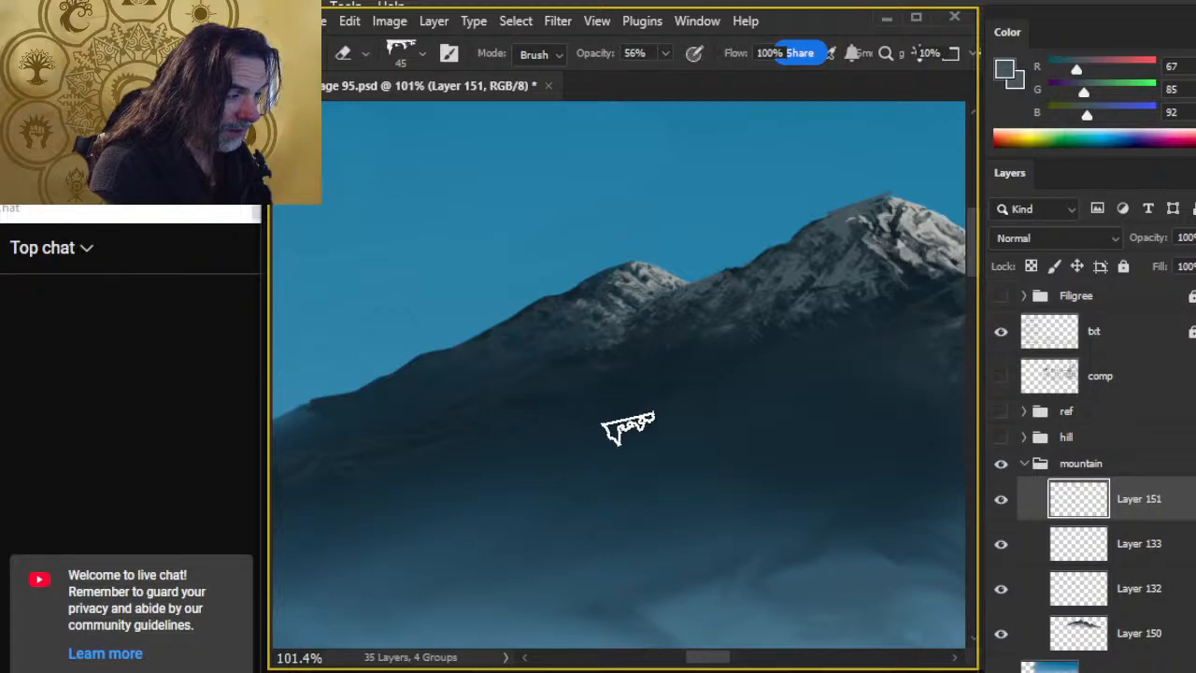
{"action": "key", "text": "r"}
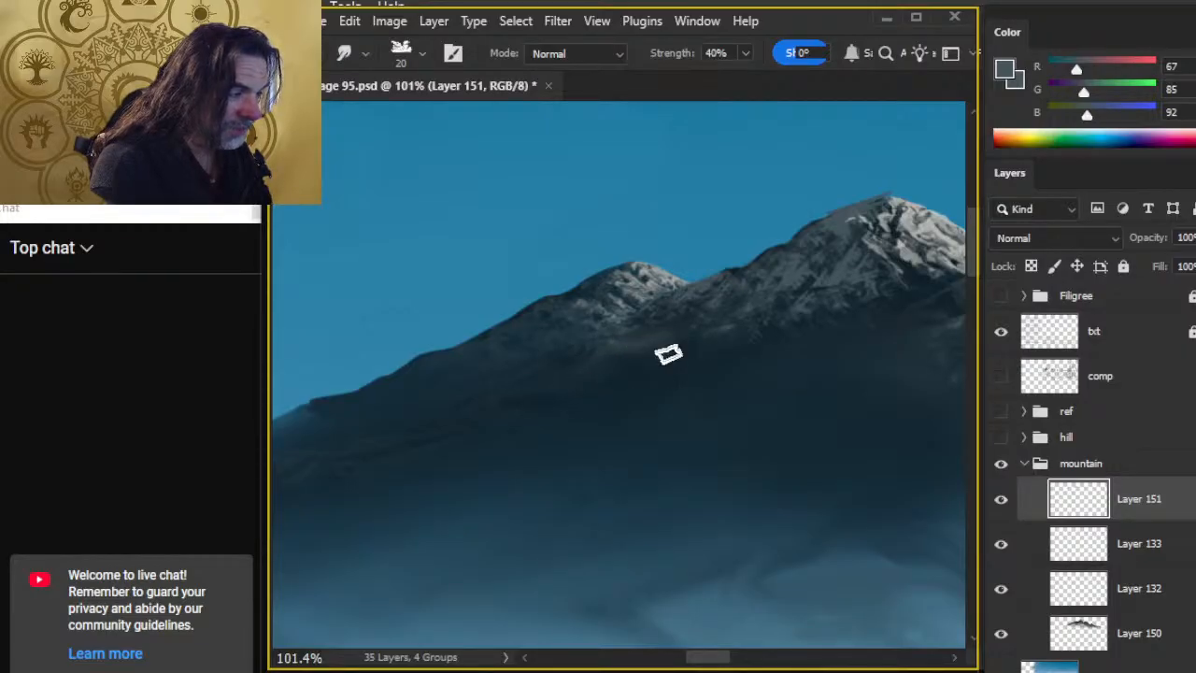
{"action": "key", "text": "e"}
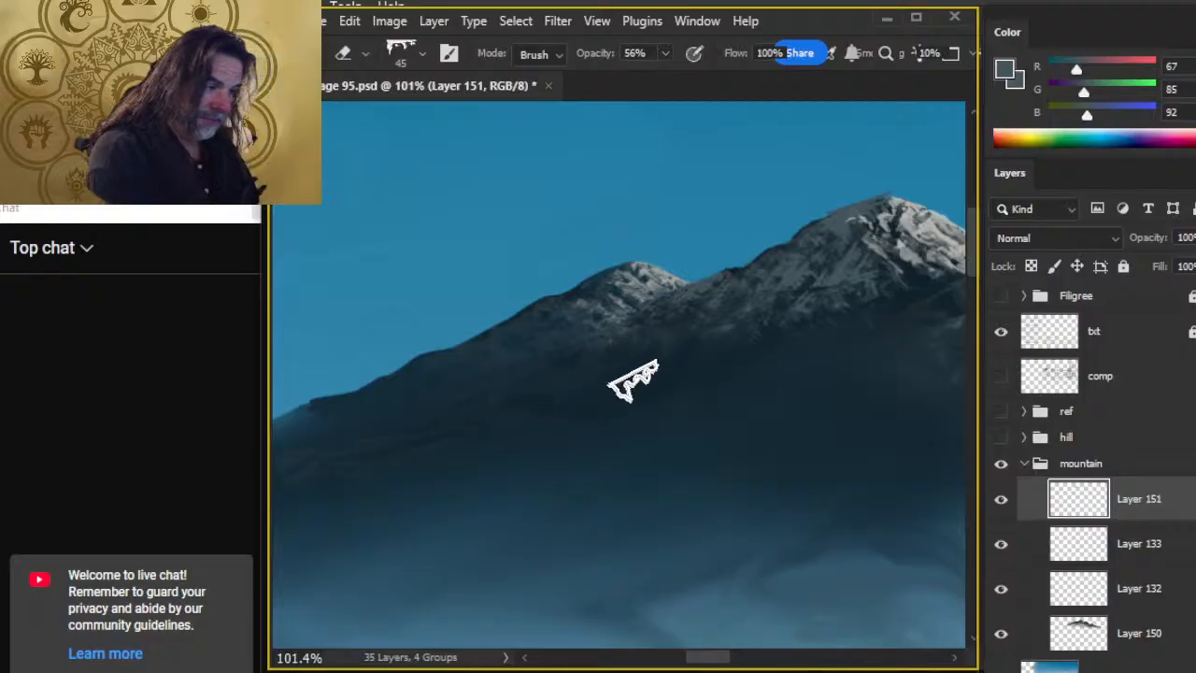
{"action": "key", "text": "z"}
{"action": "mouse_move", "coordinate": [651, 392]}
{"action": "left_mouse_down"}
{"action": "mouse_move", "coordinate": [604, 464]}
{"action": "mouse_move", "coordinate": [704, 593]}
{"action": "left_mouse_up"}
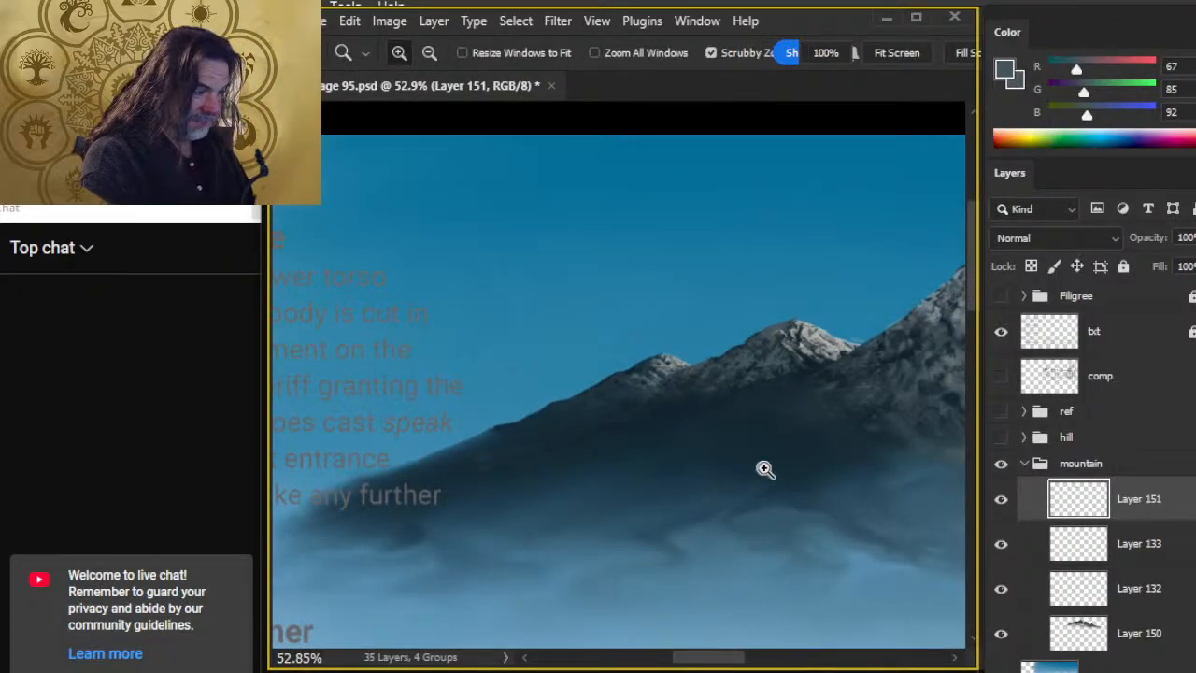
{"action": "scroll", "coordinate": [775, 443], "scroll_direction": "up", "scroll_amount": 5}
{"action": "key", "text": "b"}
{"action": "key", "text": "z"}
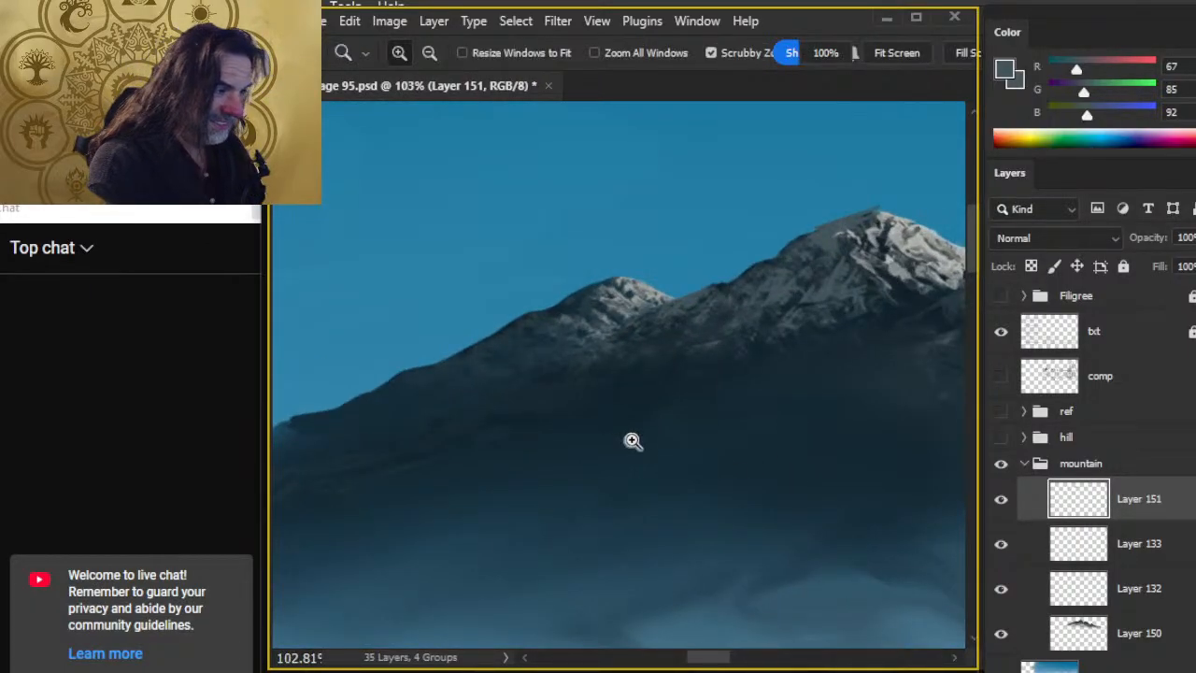
{"action": "left_click_drag", "start_coordinate": [632, 442], "coordinate": [556, 448]}
{"action": "mouse_move", "coordinate": [661, 504]}
{"action": "left_mouse_down"}
{"action": "mouse_move", "coordinate": [630, 459]}
{"action": "mouse_move", "coordinate": [689, 489]}
{"action": "mouse_move", "coordinate": [642, 488]}
{"action": "mouse_move", "coordinate": [691, 491]}
{"action": "left_mouse_up"}
{"action": "key", "text": "b"}
{"action": "left_click_drag", "start_coordinate": [770, 361], "coordinate": [689, 377]}
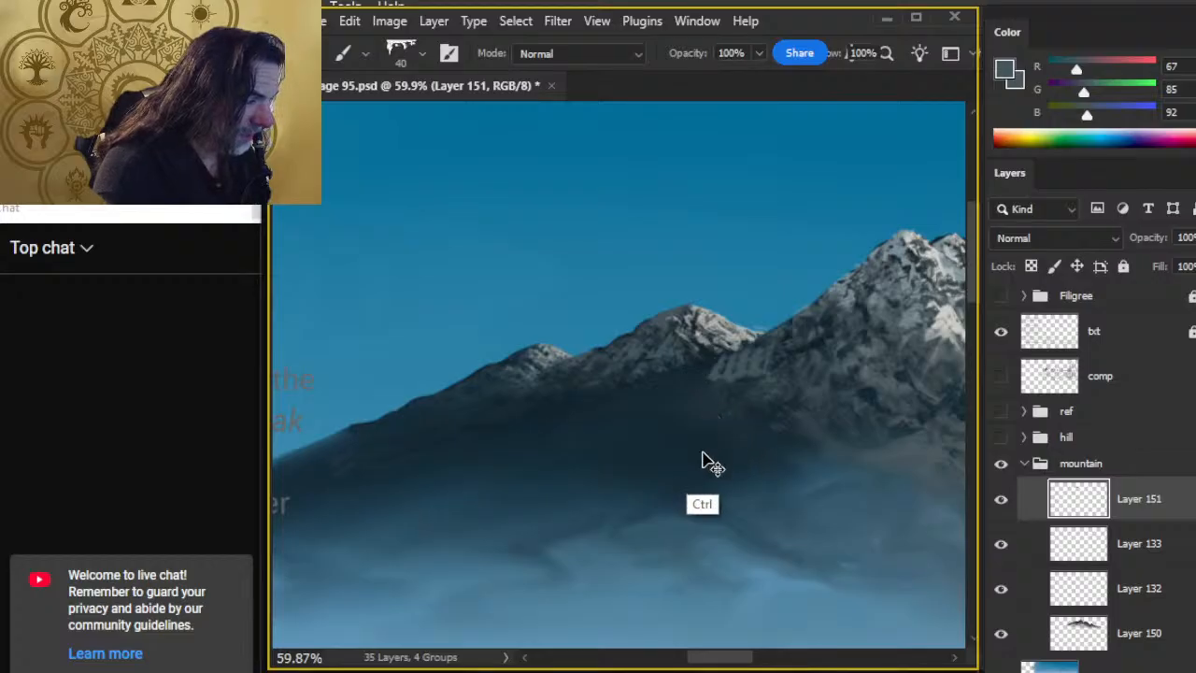
{"action": "key", "text": "ctrl+z"}
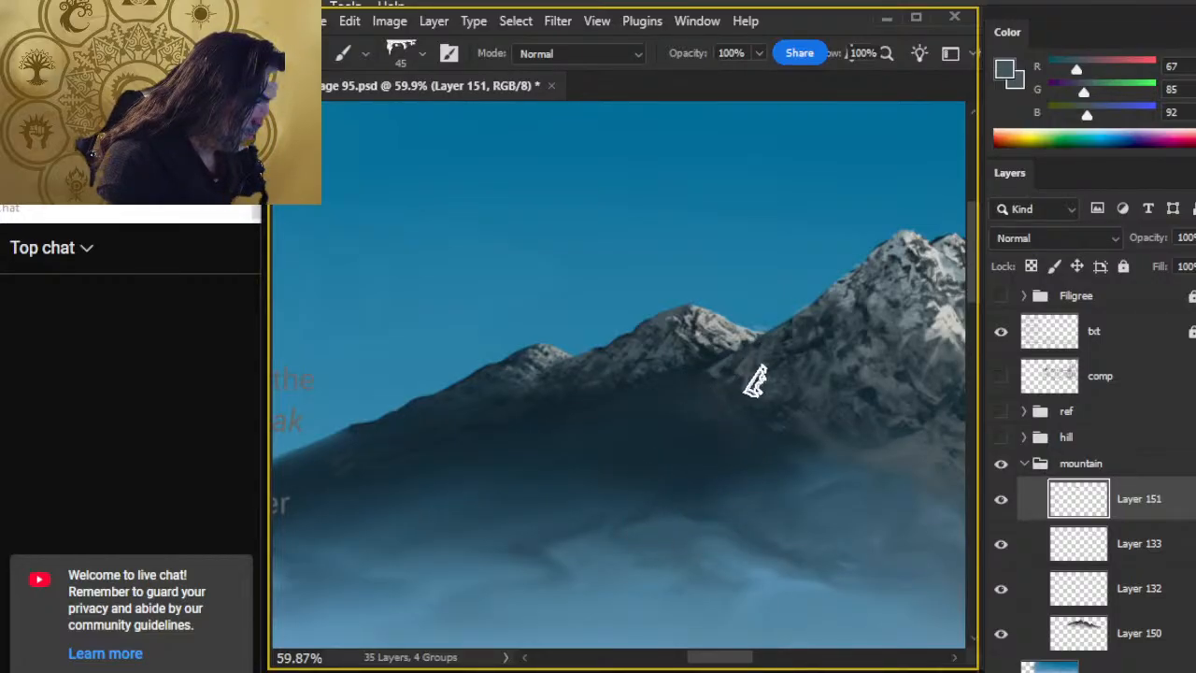
Step: Blend rock texture into the dark hollow between the middle peak and the large snowy peak with 40% smudging, size 45 brush strokes and 56% erasing
{"action": "key", "text": "r"}
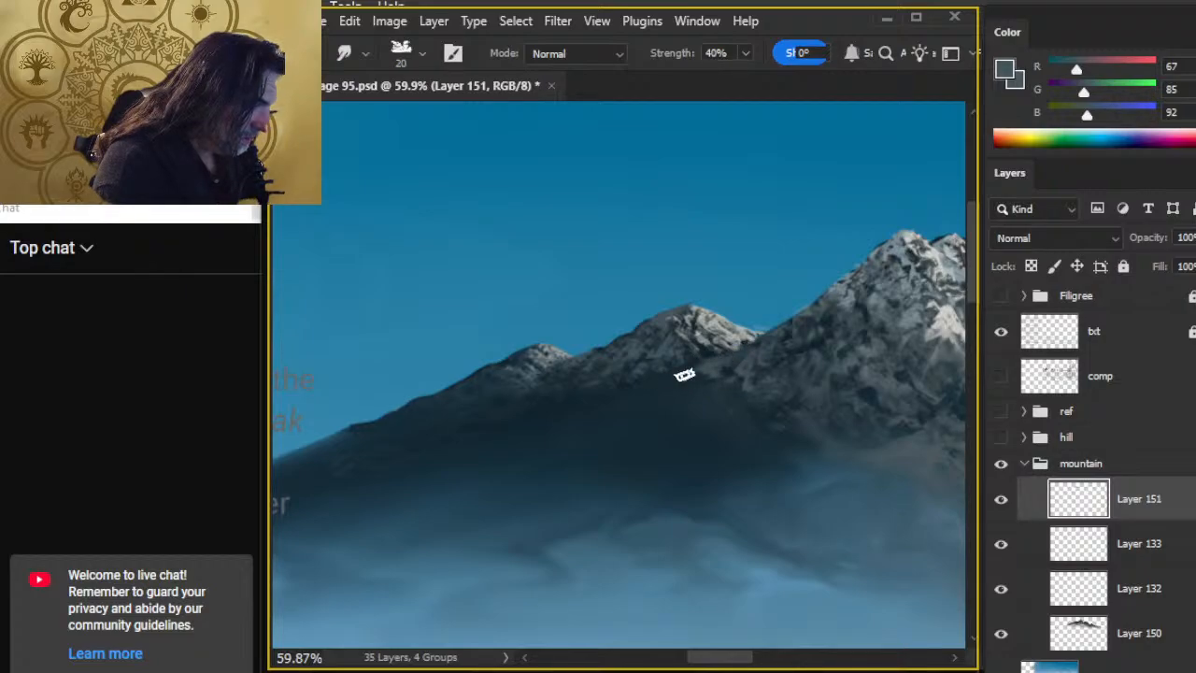
{"action": "key", "text": "e"}
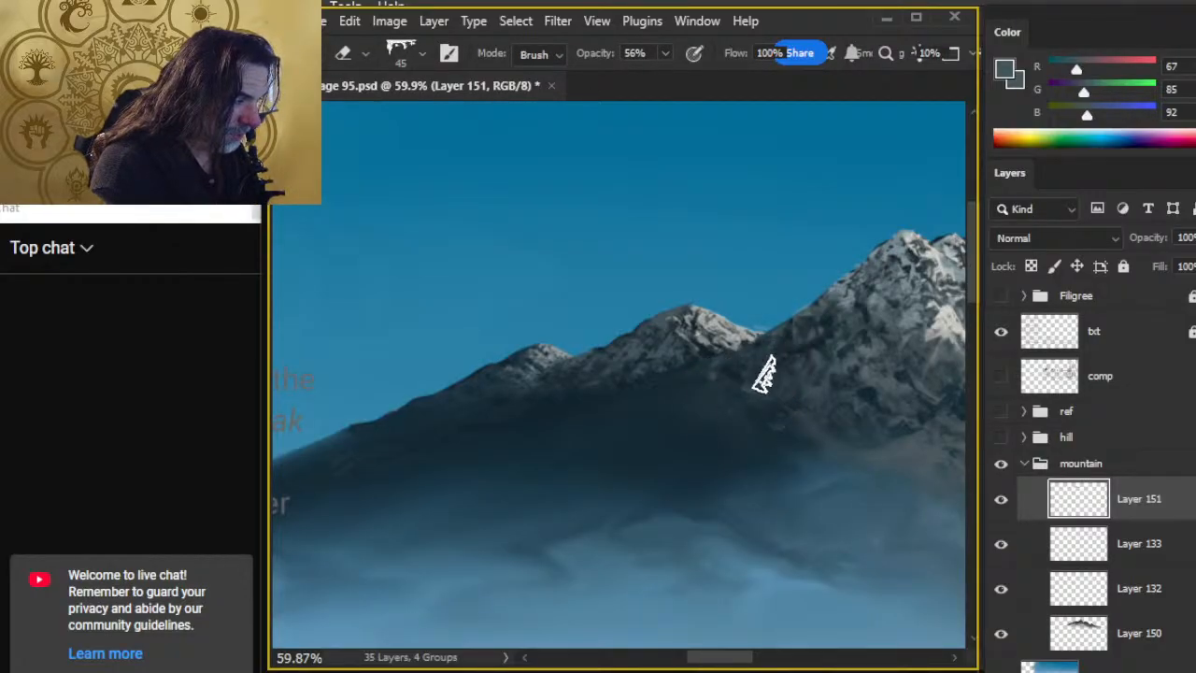
{"action": "key", "text": "b"}
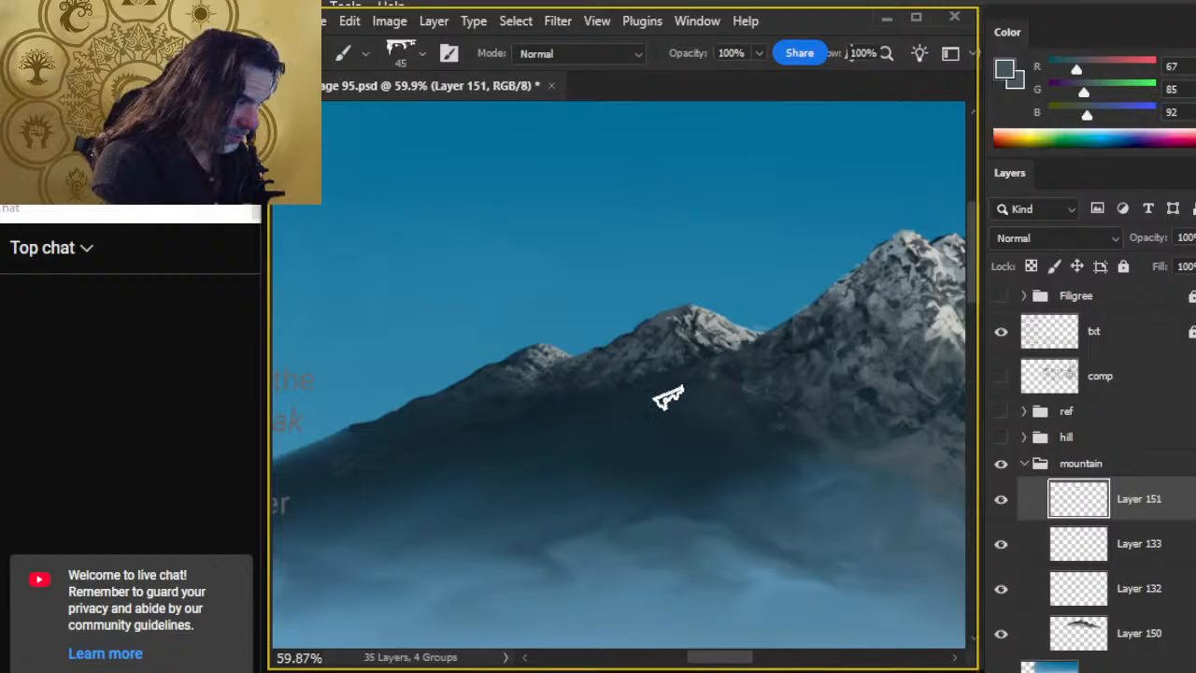
{"action": "key", "text": "e"}
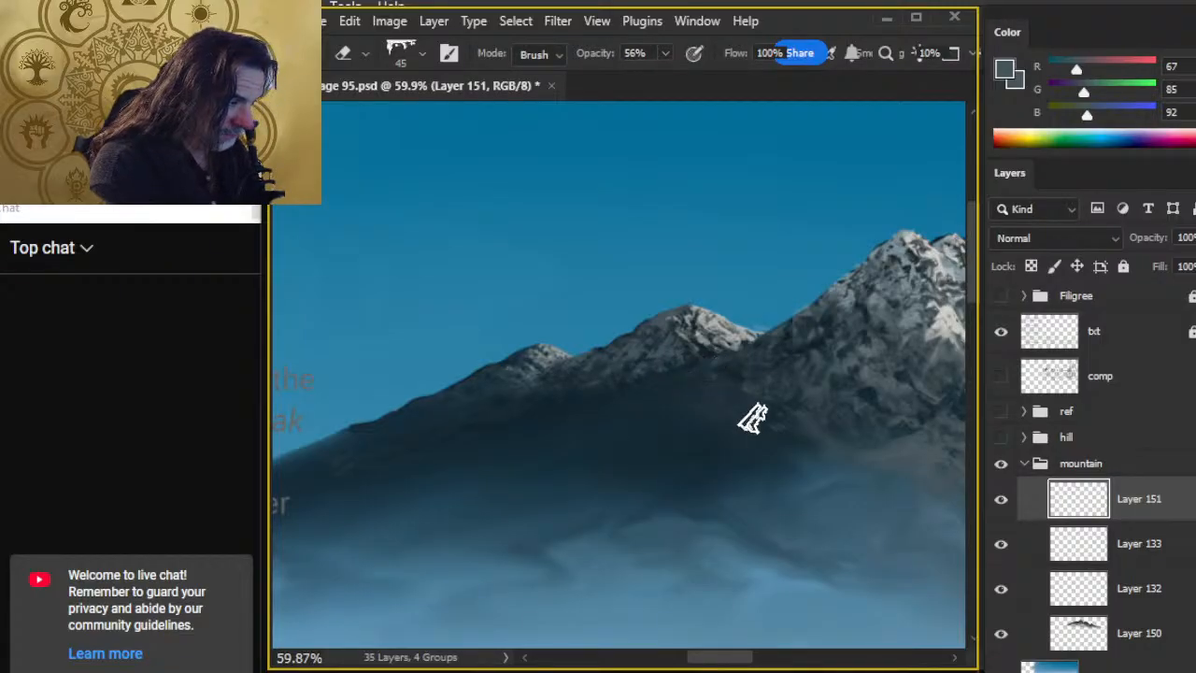
{"action": "key", "text": "r"}
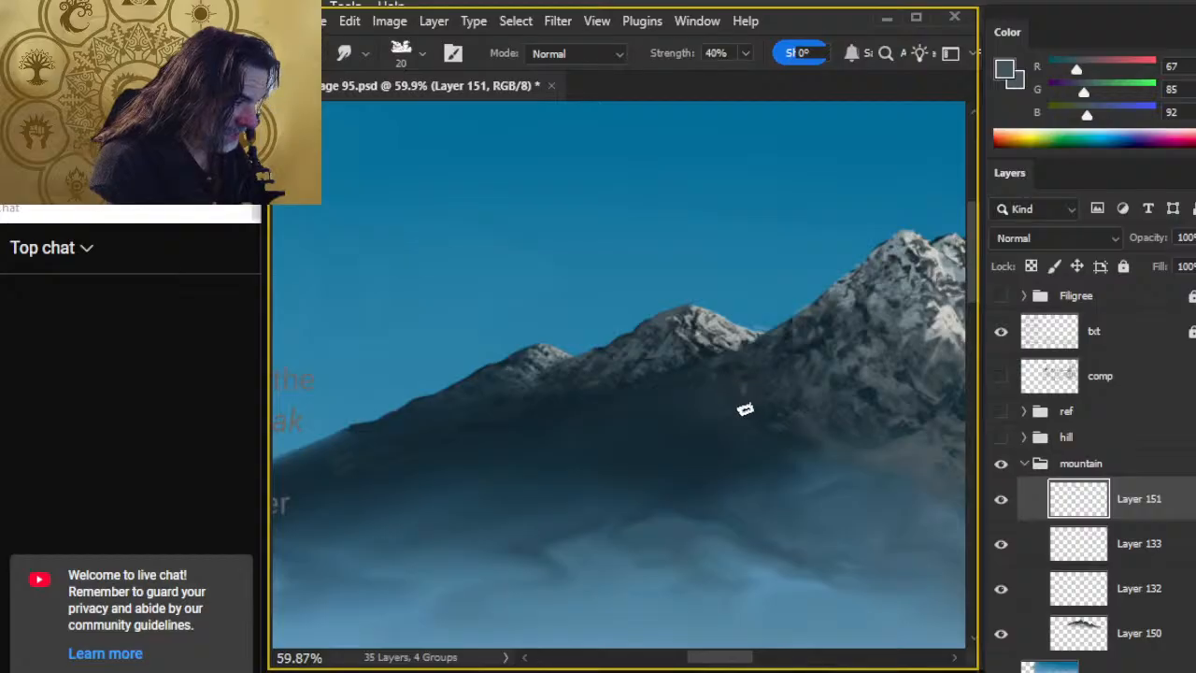
{"action": "key", "text": "e"}
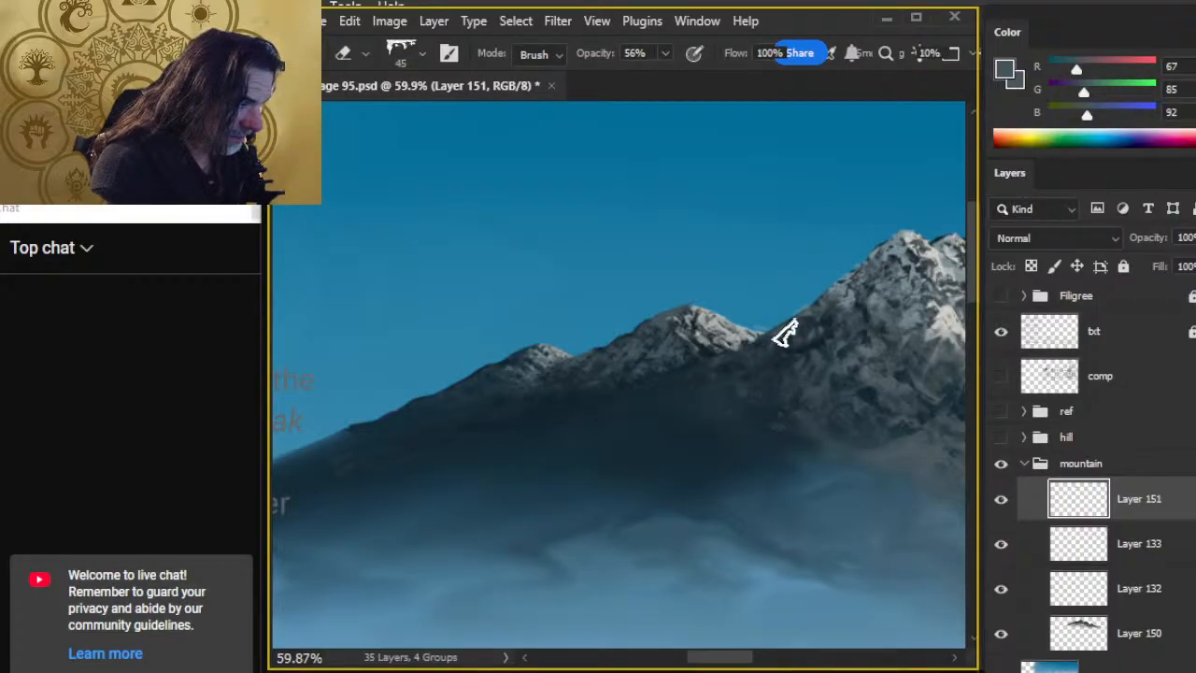
{"action": "key", "text": "r"}
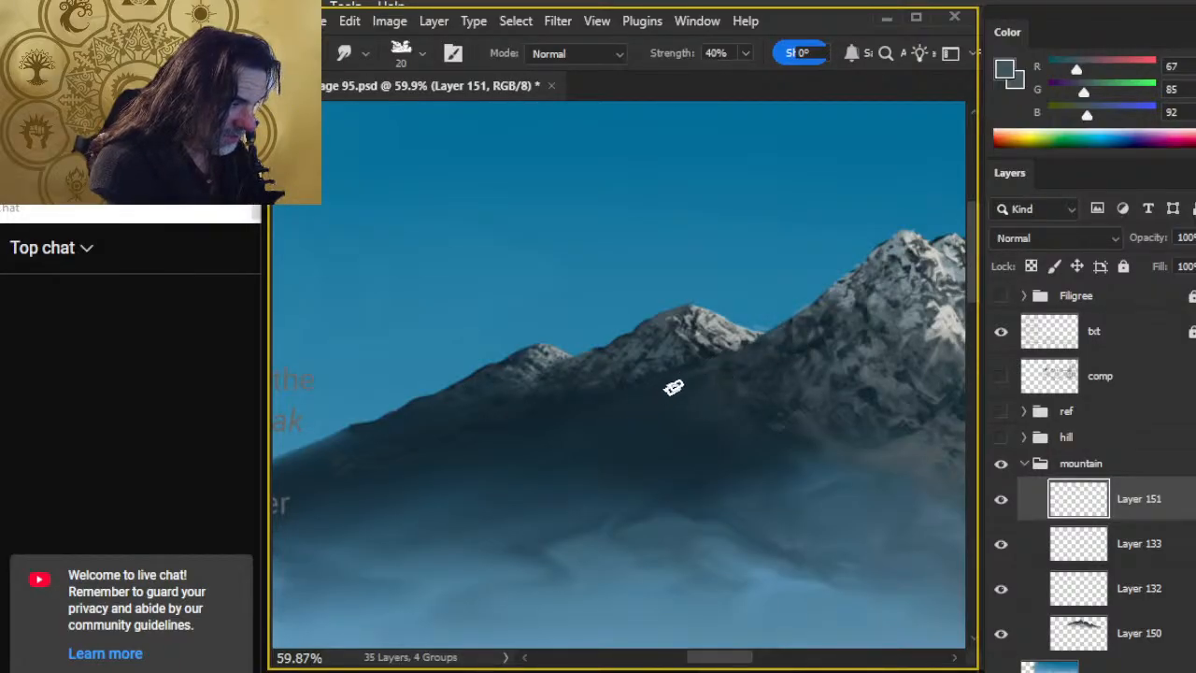
Step: Thin the rock texture on the dark slope between the middle peak and the large snowy peak with the 56% Eraser
{"action": "key", "text": "e"}
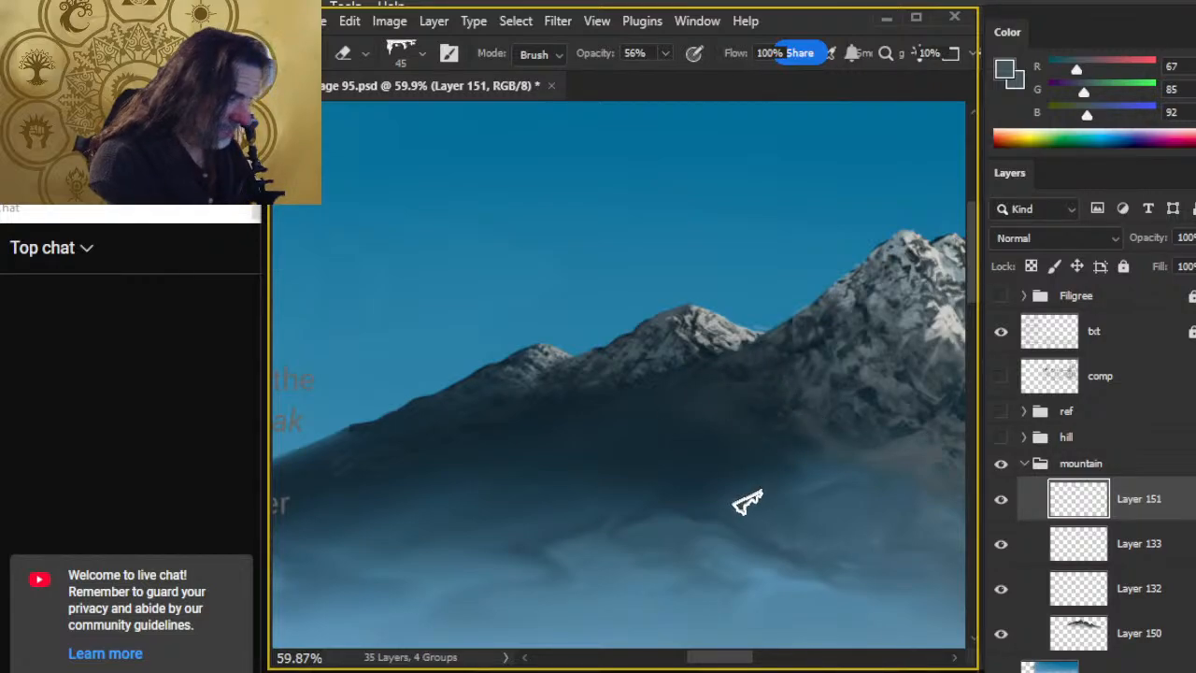
{"action": "key", "text": "z"}
{"action": "left_click_drag", "start_coordinate": [748, 496], "coordinate": [714, 484]}
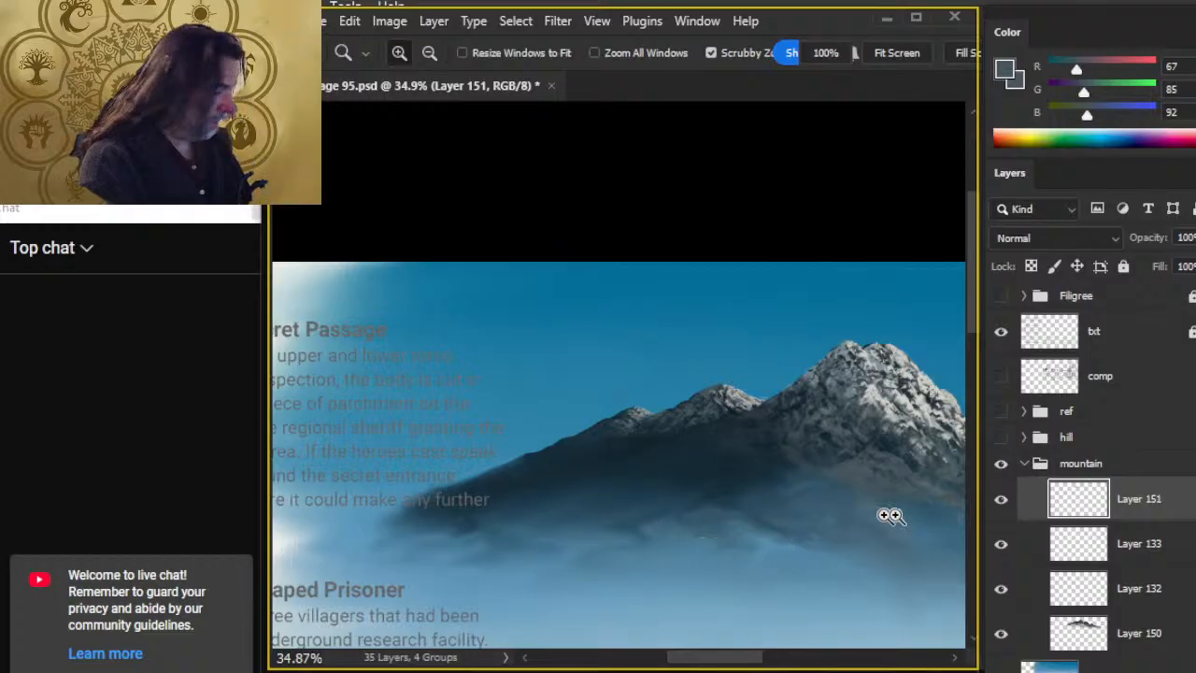
{"action": "left_click_drag", "start_coordinate": [581, 437], "coordinate": [646, 496]}
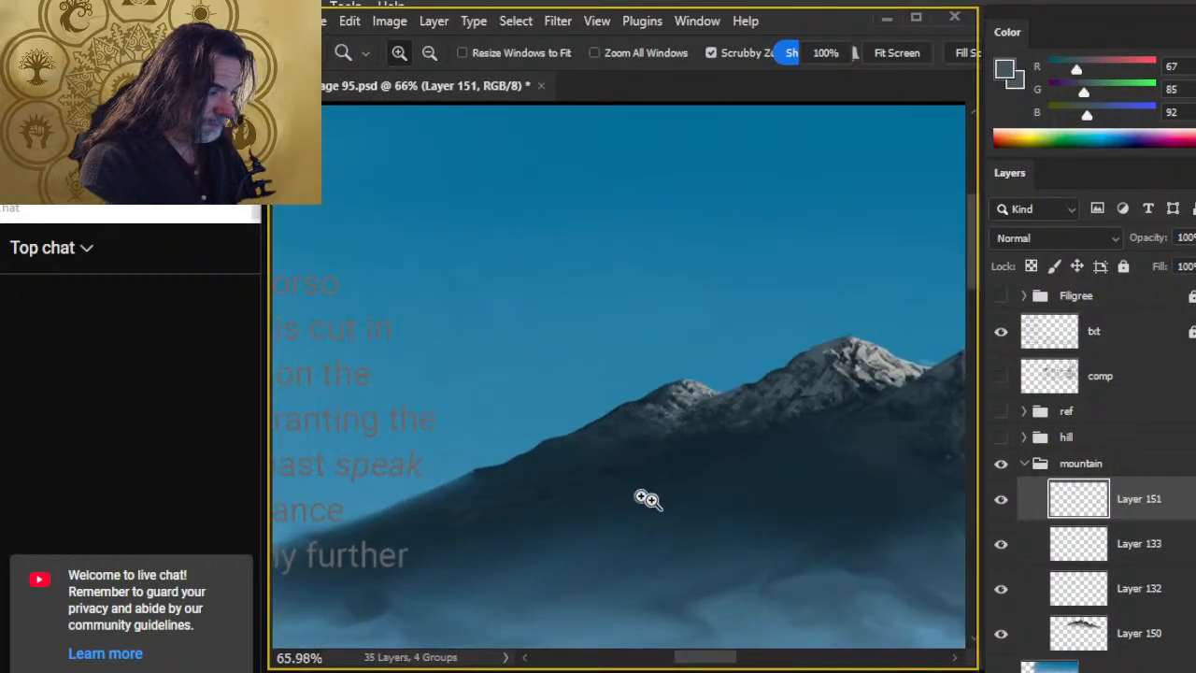
{"action": "right_click", "coordinate": [1159, 515]}
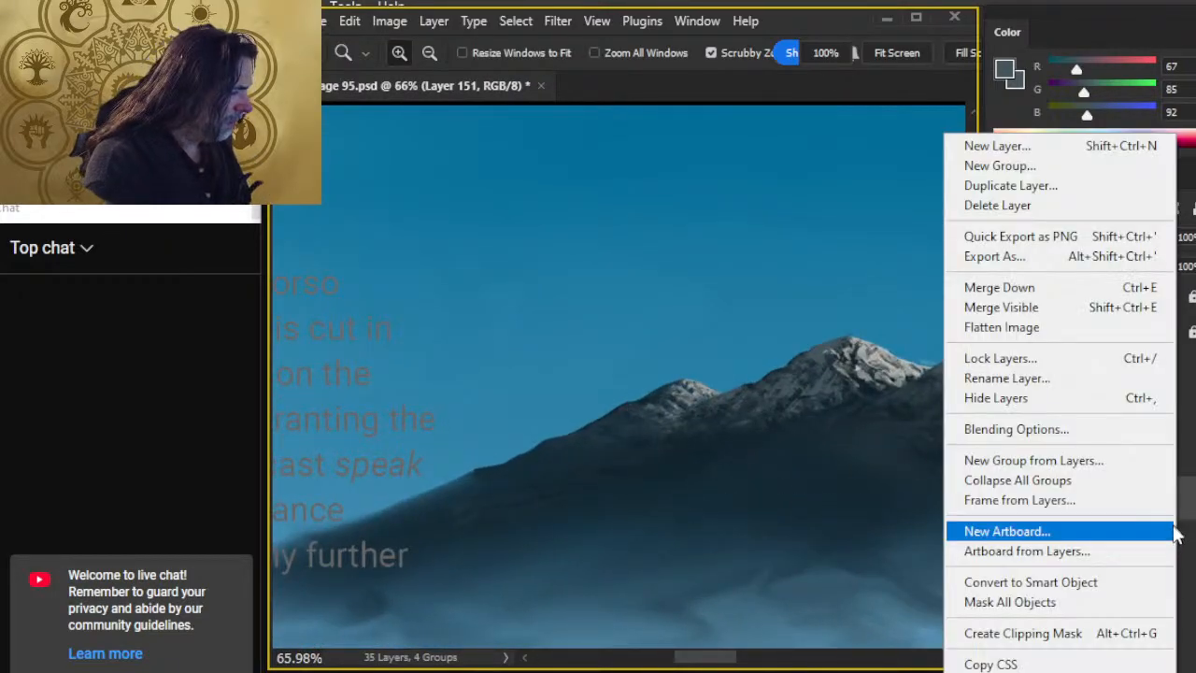
{"action": "left_click", "coordinate": [1017, 289]}
{"action": "key", "text": "ctrl+z"}
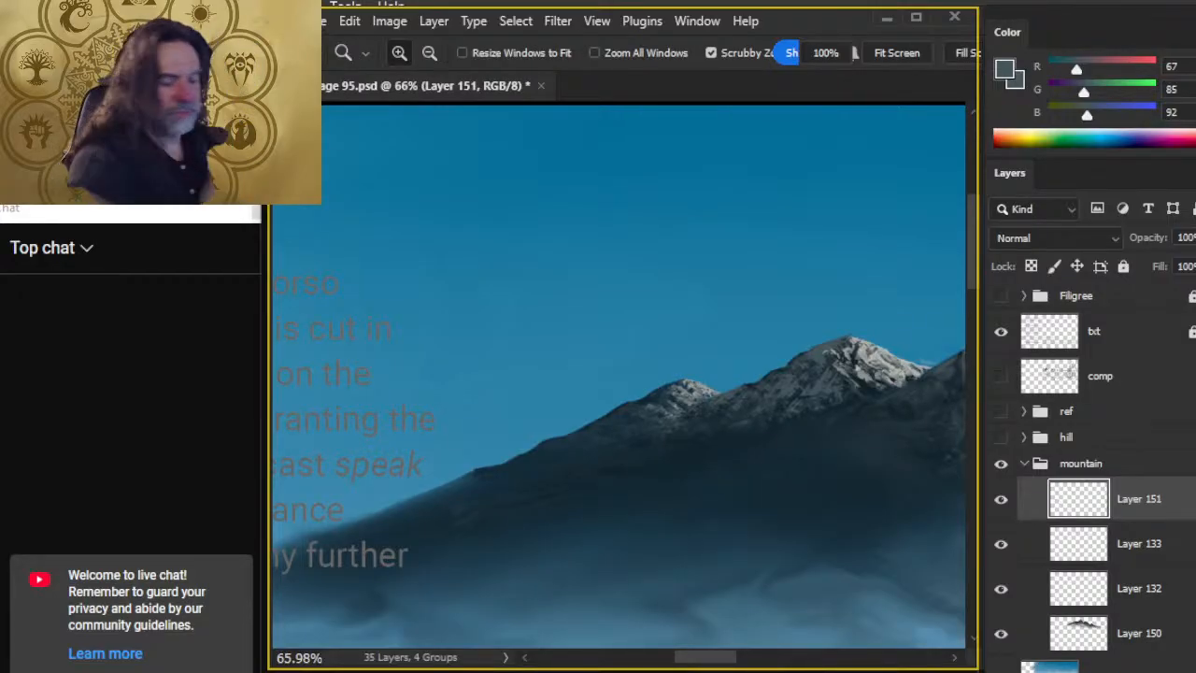
Step: Paint size 35 rock strokes along the ridge just below the small far peak, thin them with the 56% Eraser, and smudge them at 40% strength
{"action": "key", "text": "b"}
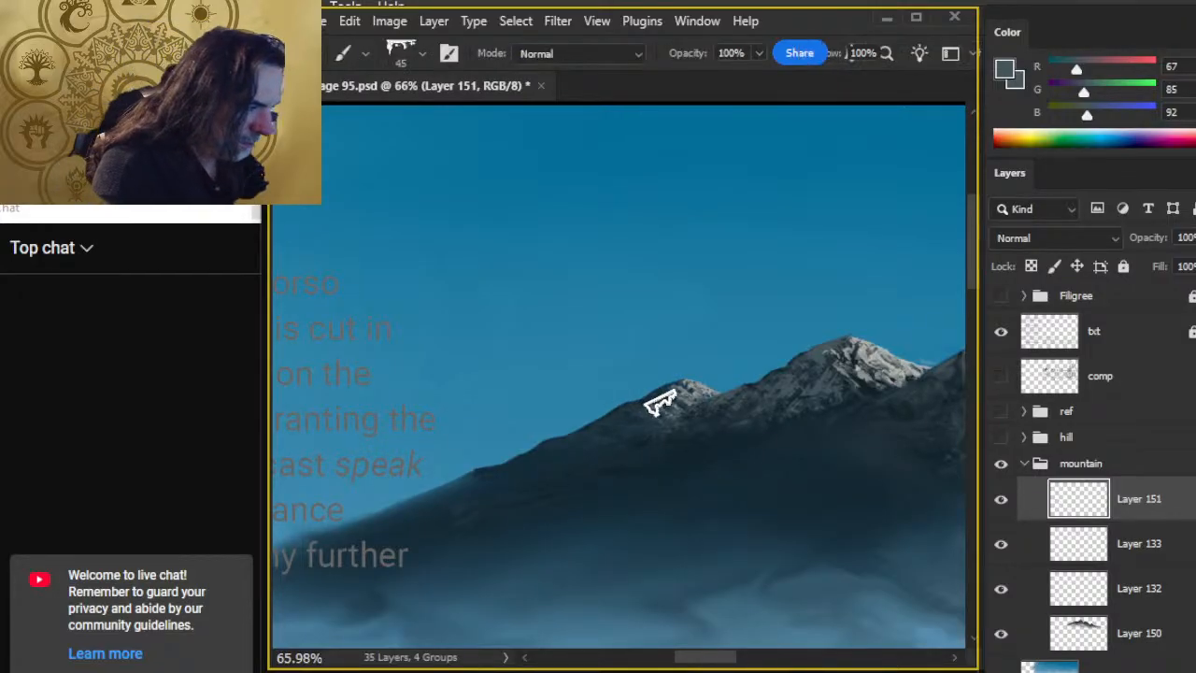
{"action": "key", "text": "bracketleft"}
{"action": "key", "text": "bracketleft"}
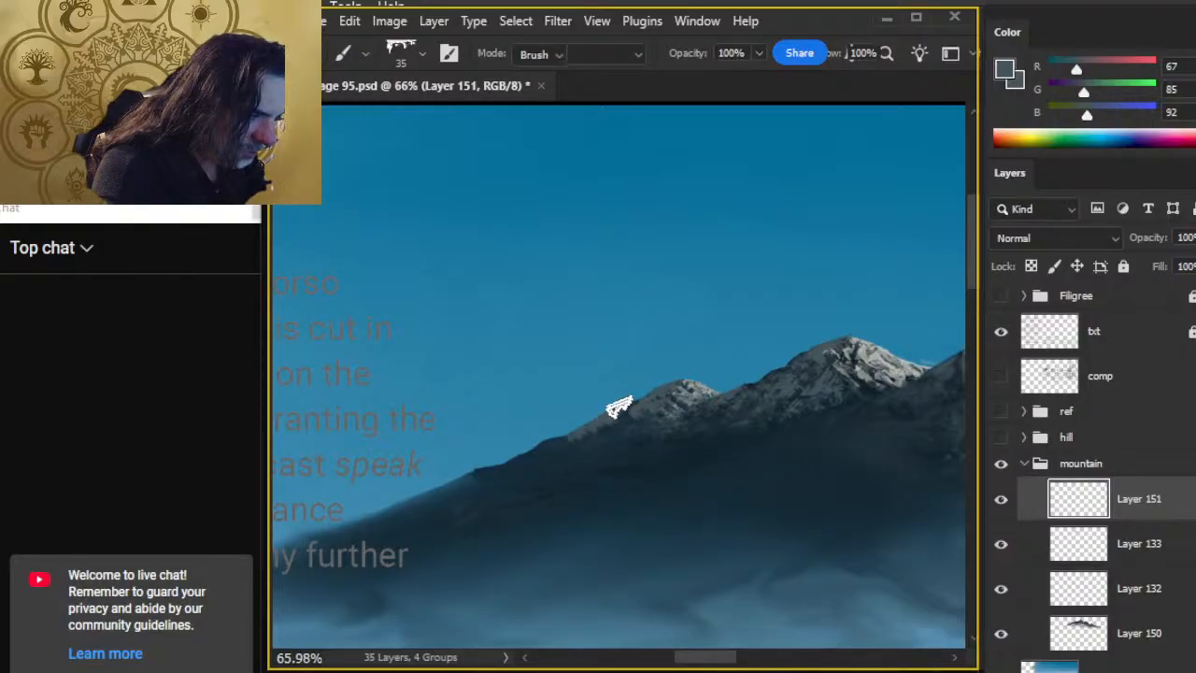
{"action": "key", "text": "e"}
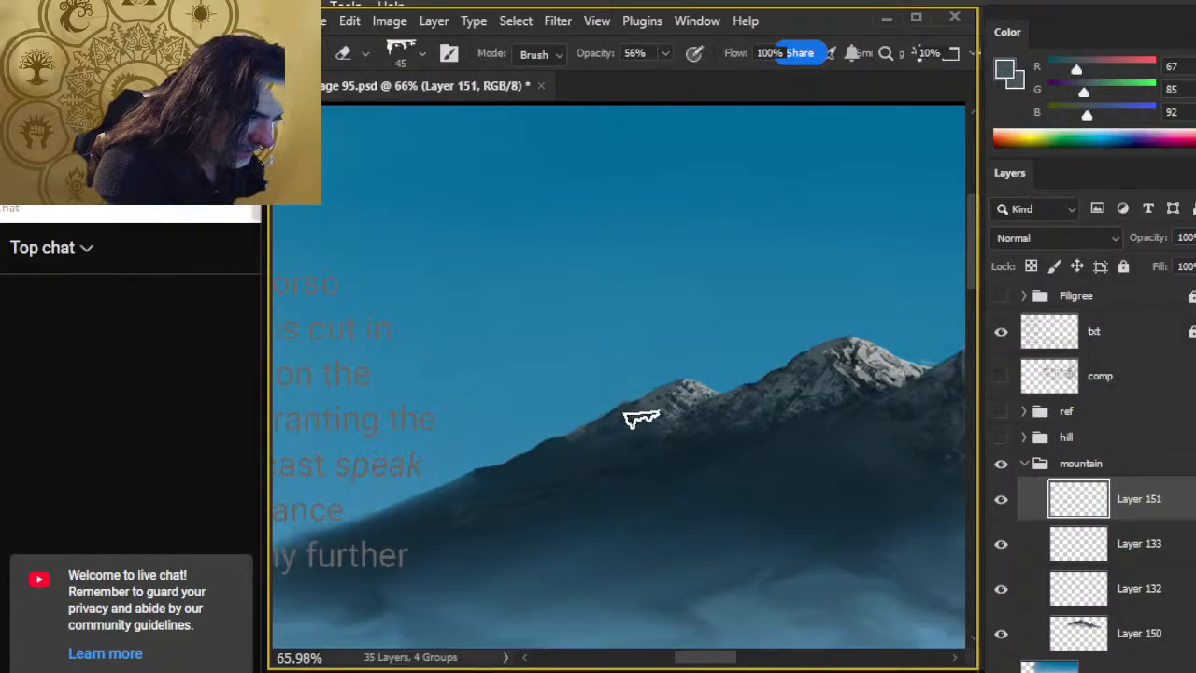
{"action": "key", "text": "b"}
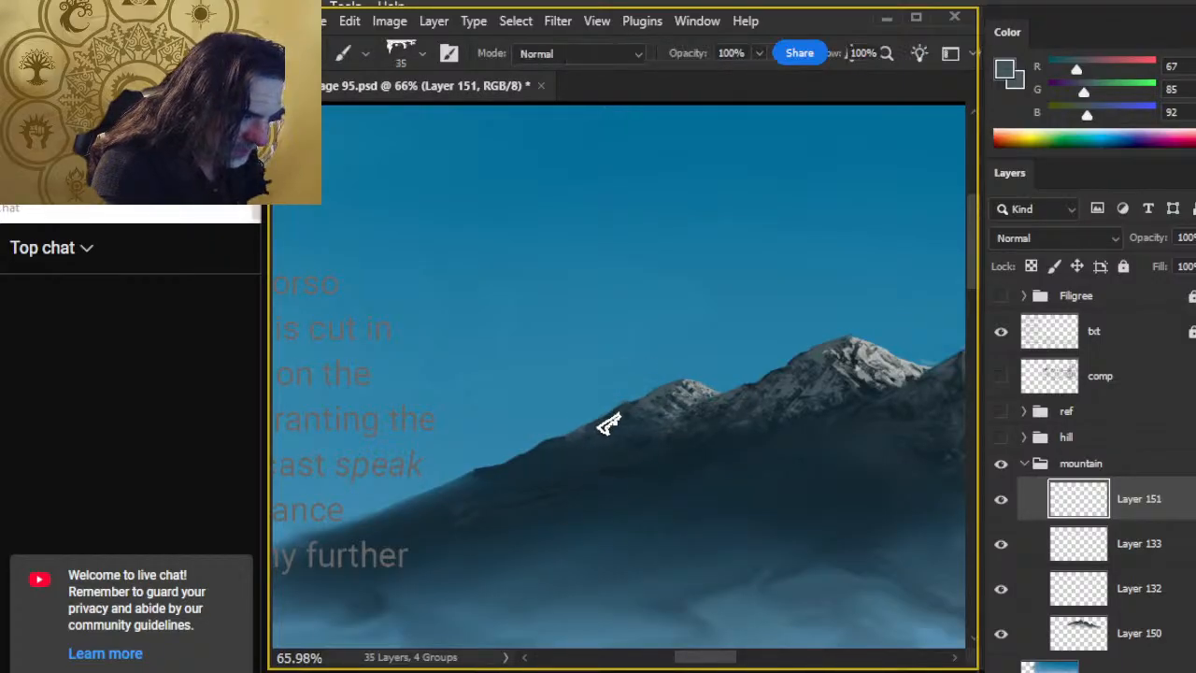
{"action": "key", "text": "r"}
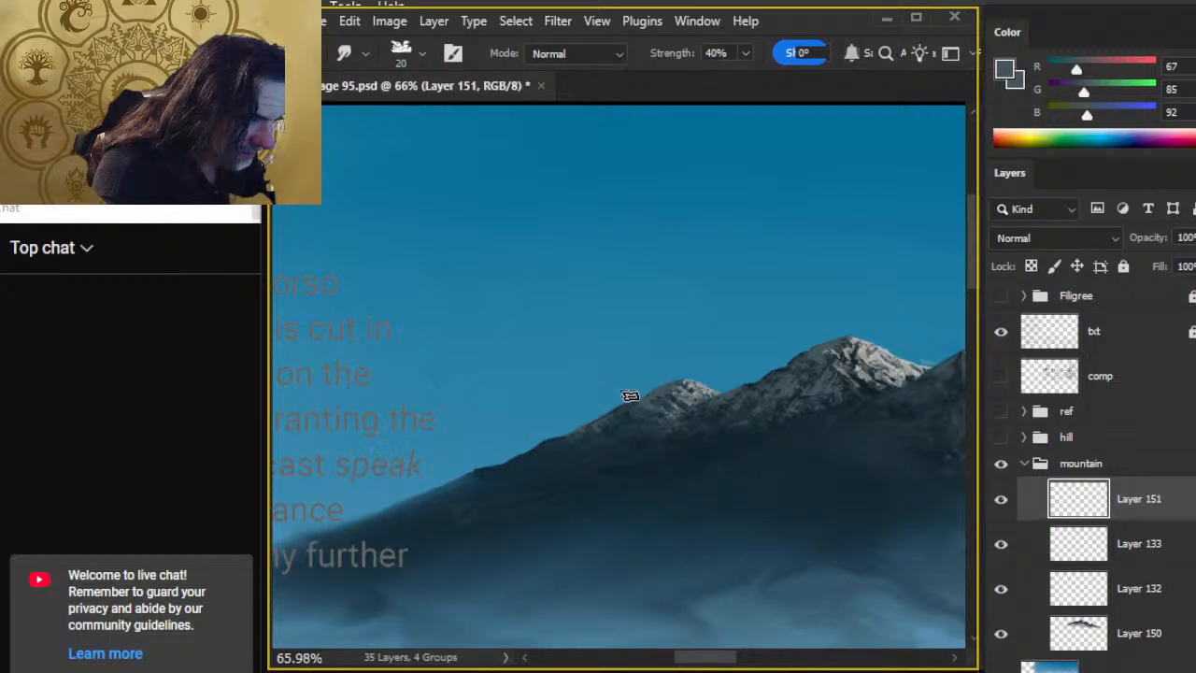
Step: Dab a lighter rock patch under that ridge's crest, then erase and smudge it into faint texture
{"action": "key", "text": "b"}
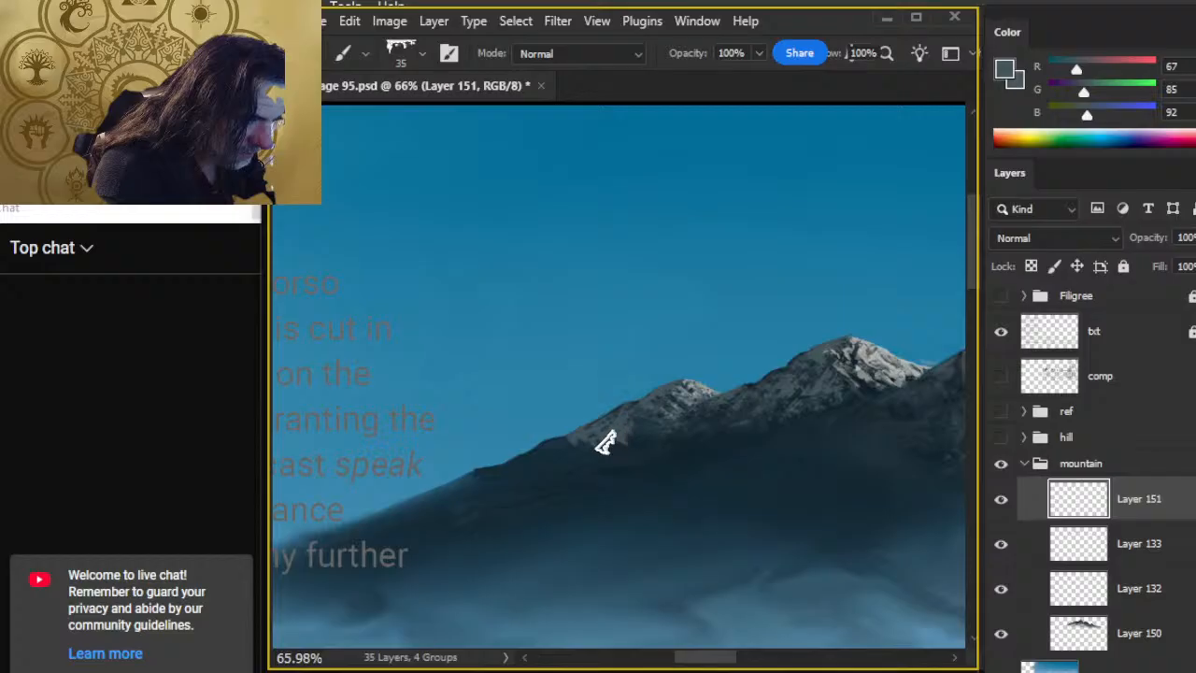
{"action": "key", "text": "e"}
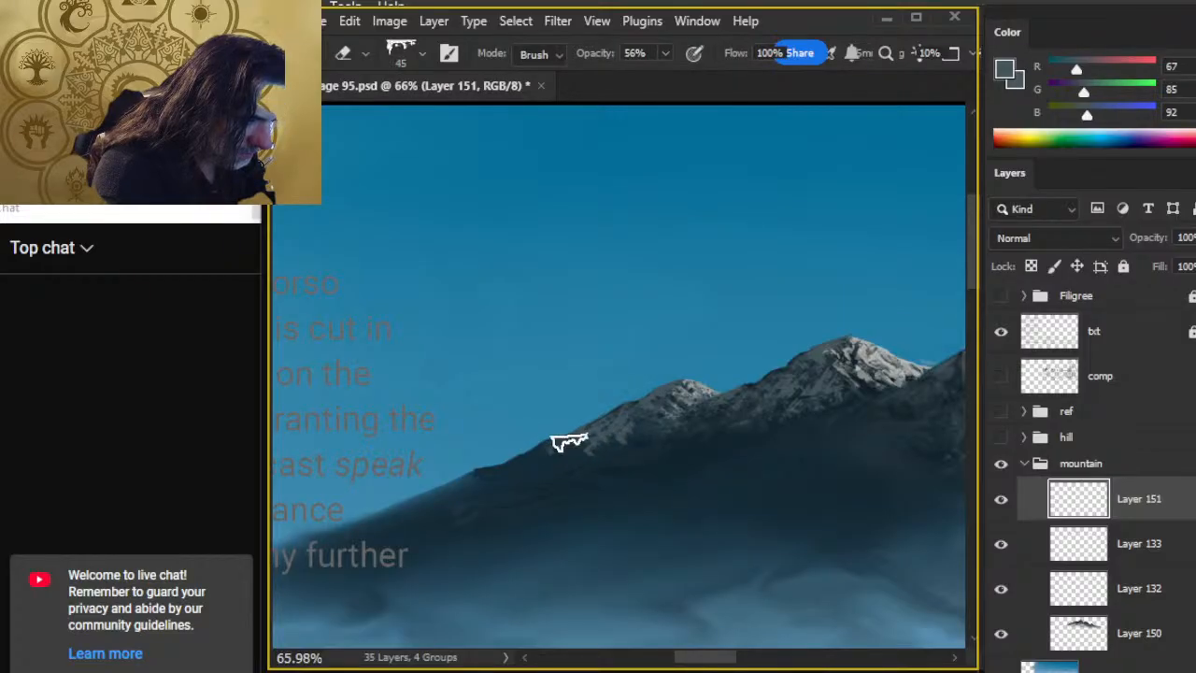
{"action": "key", "text": "r"}
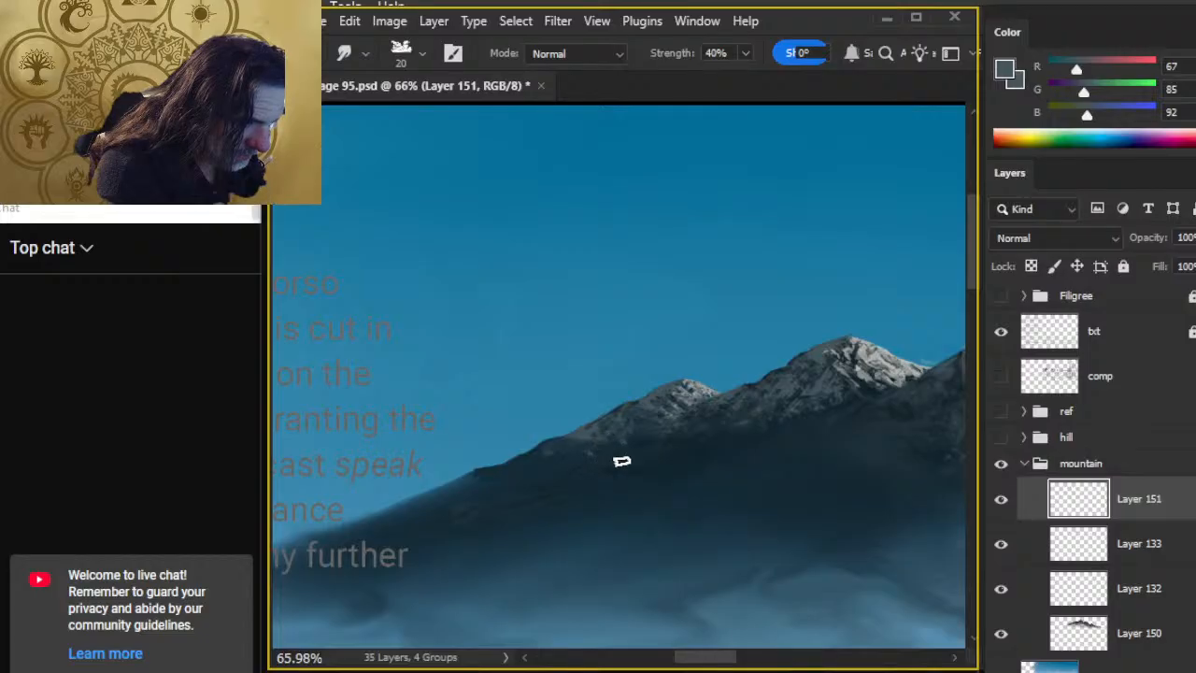
{"action": "key", "text": "e"}
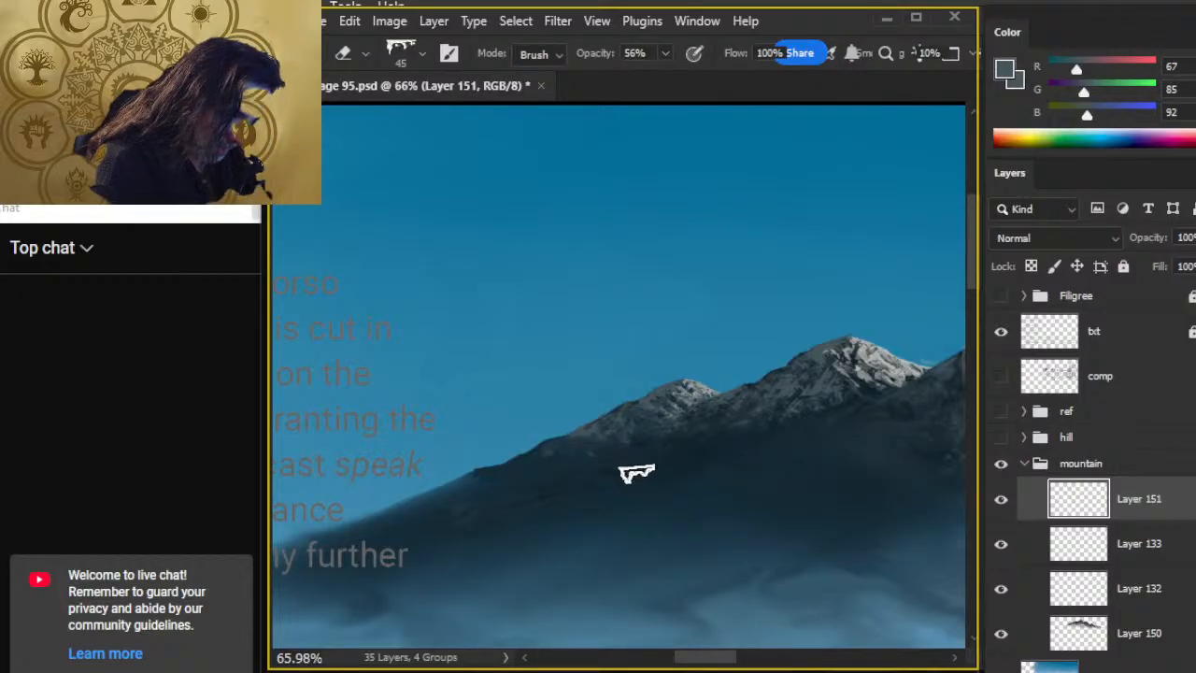
Step: Extend the size 35 rock strokes farther down the ridge's far end and blend them with 56% erasing and 40% smudging
{"action": "key", "text": "b"}
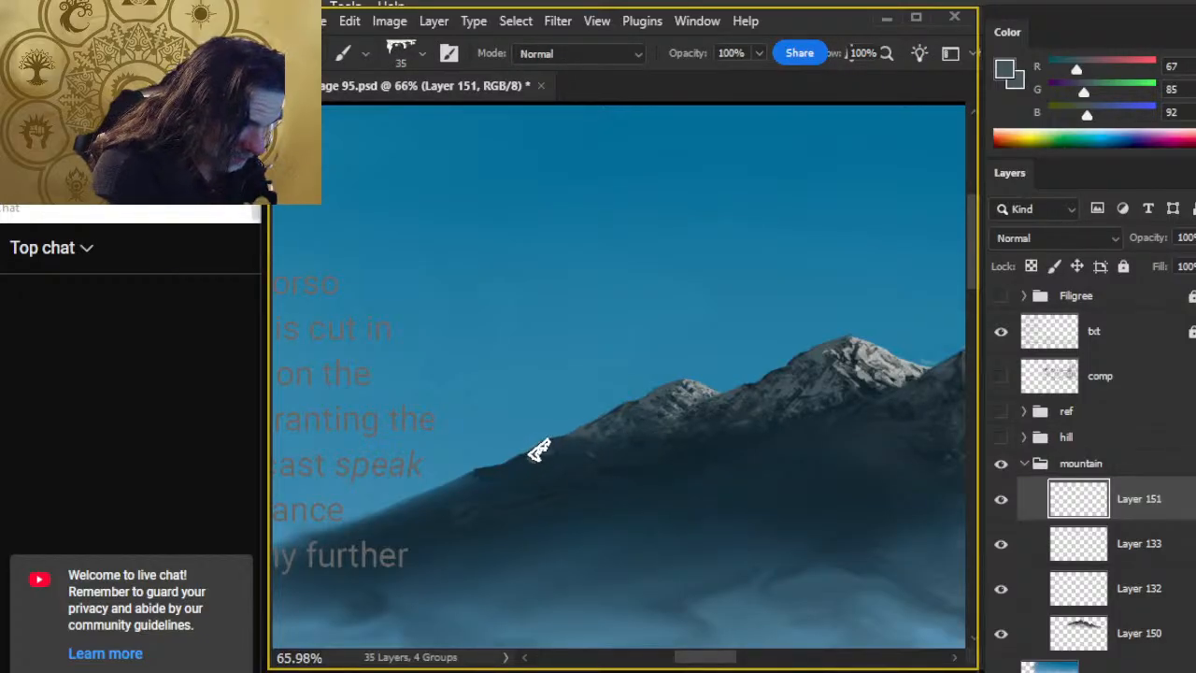
{"action": "key", "text": "e"}
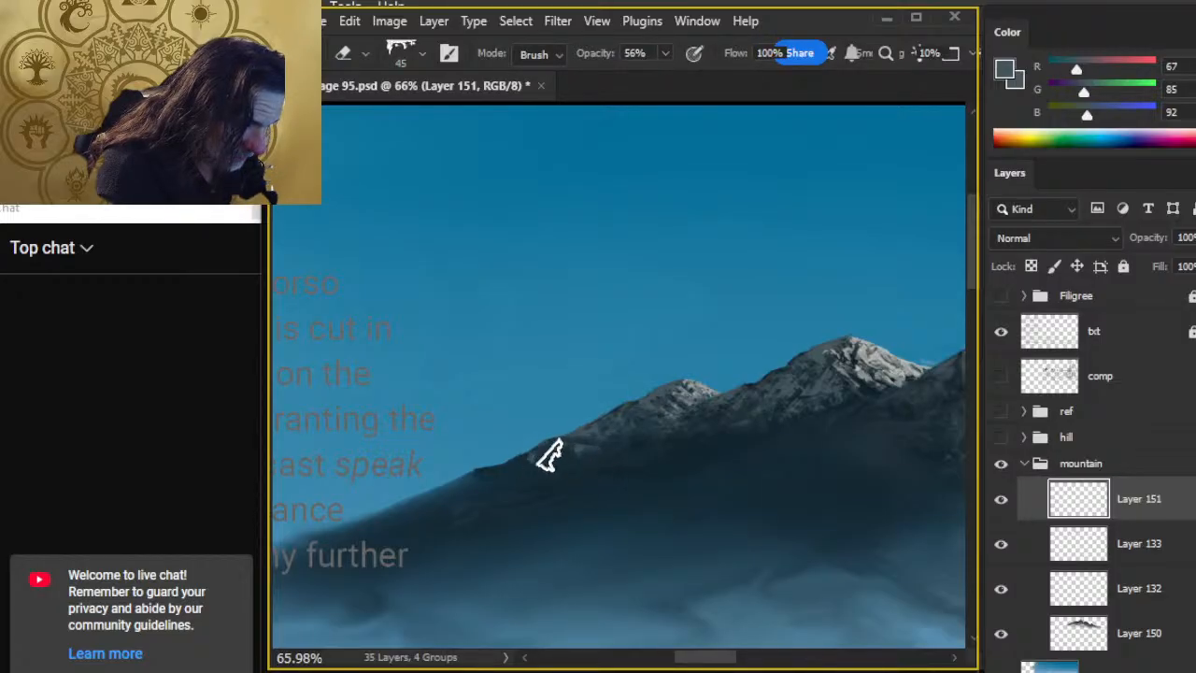
{"action": "key", "text": "r"}
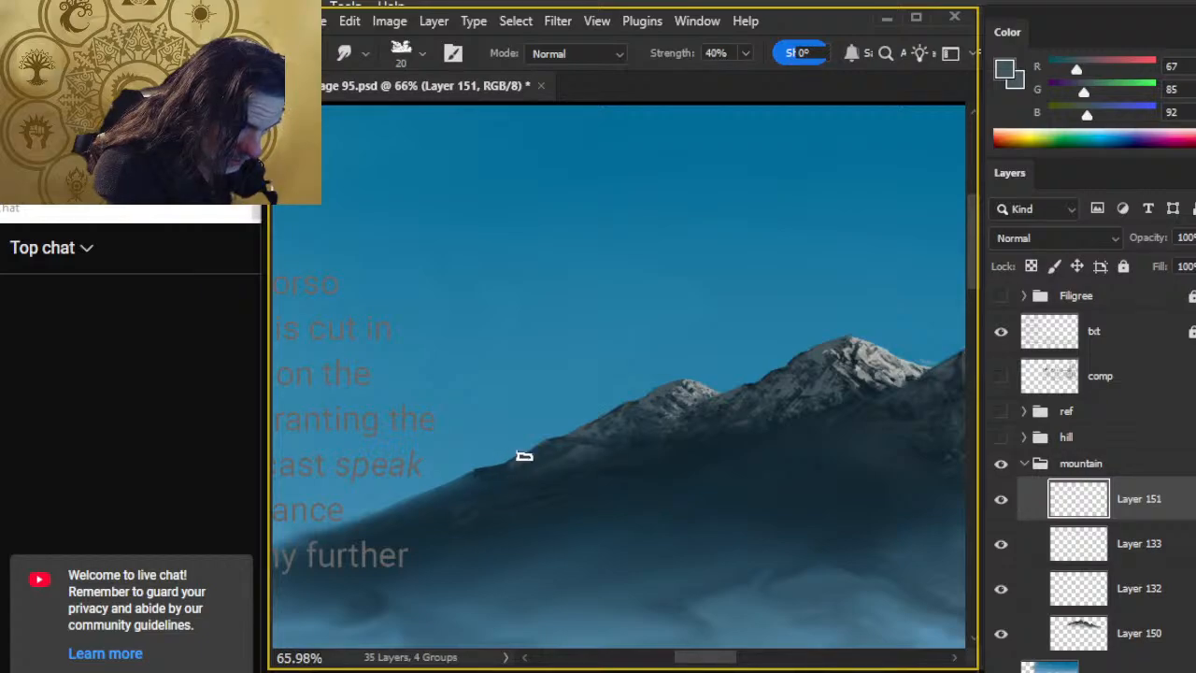
{"action": "key", "text": "e"}
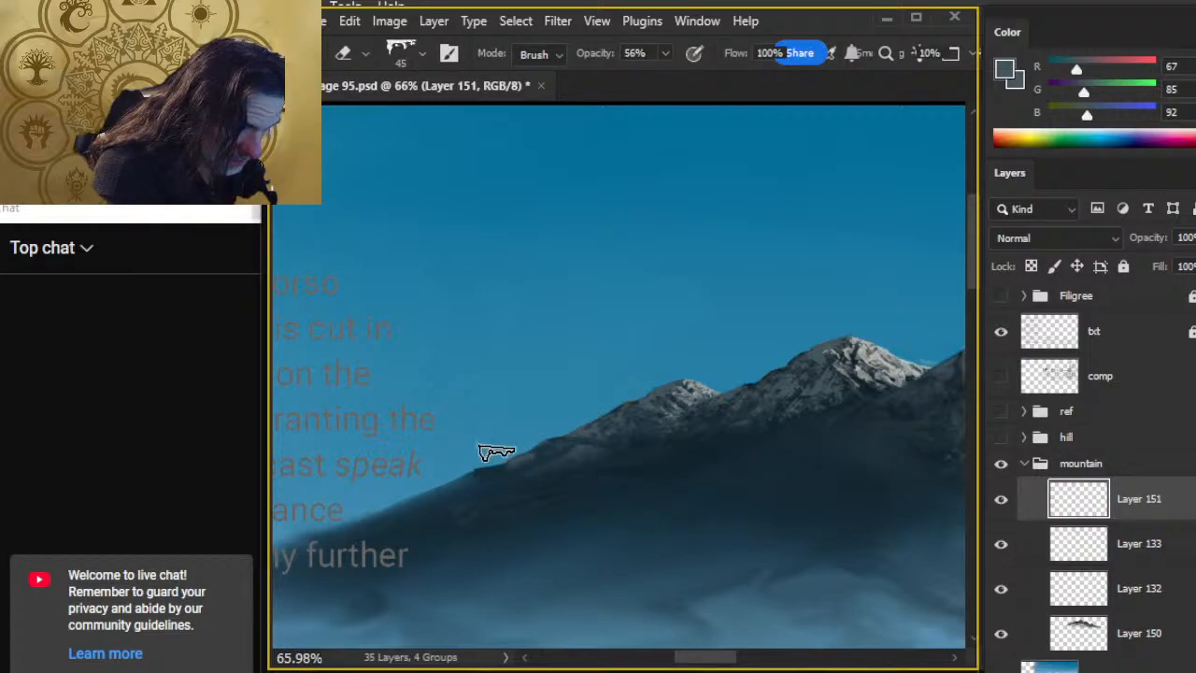
{"action": "key", "text": "r"}
{"action": "key", "text": "e"}
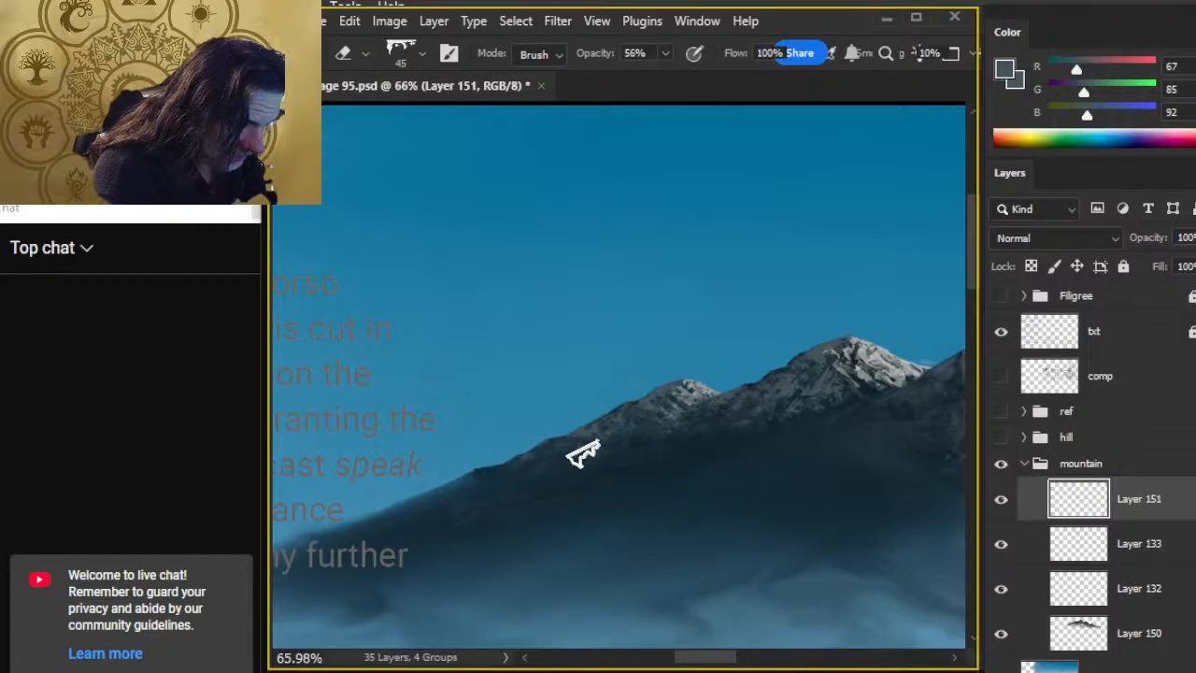
{"action": "key", "text": "z"}
{"action": "mouse_move", "coordinate": [692, 515]}
{"action": "left_mouse_down"}
{"action": "mouse_move", "coordinate": [680, 526]}
{"action": "mouse_move", "coordinate": [598, 430]}
{"action": "mouse_move", "coordinate": [589, 398]}
{"action": "left_mouse_up"}
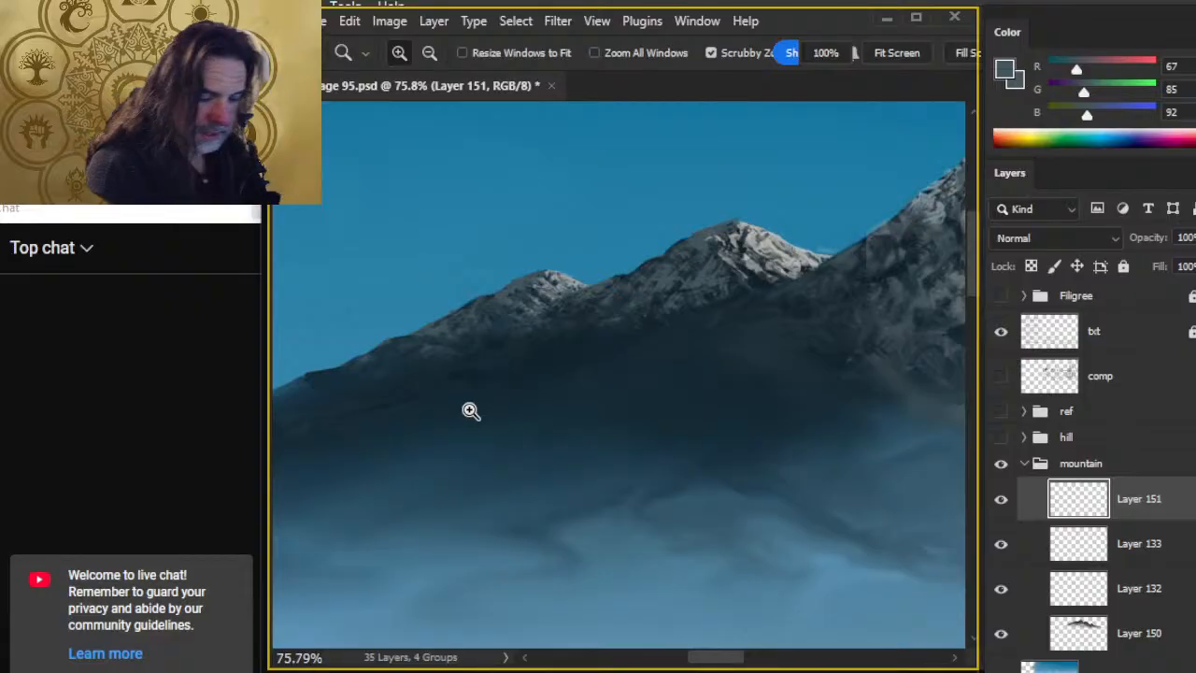
Step: Switch to the Epidemic Sound window in Chrome and start playing the darksynth playlist
{"action": "key", "text": "alt+Tab"}
{"action": "key", "text": "alt+Tab"}
{"action": "key", "text": "alt+Tab"}
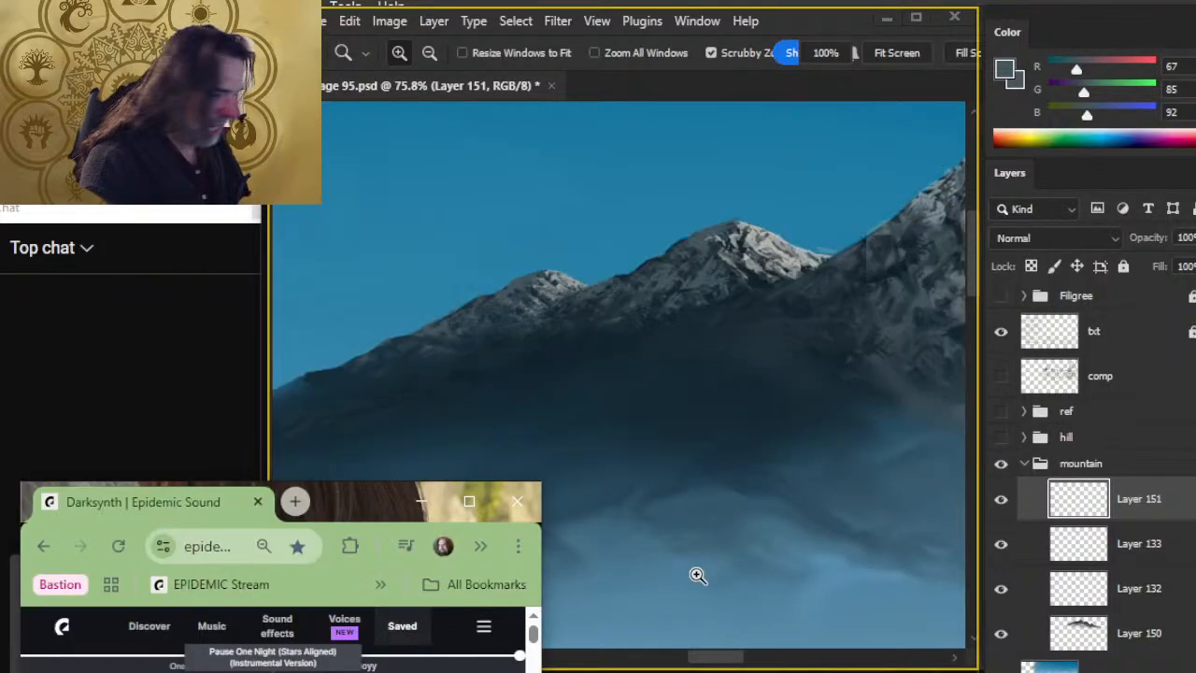
{"action": "double_click", "coordinate": [382, 495]}
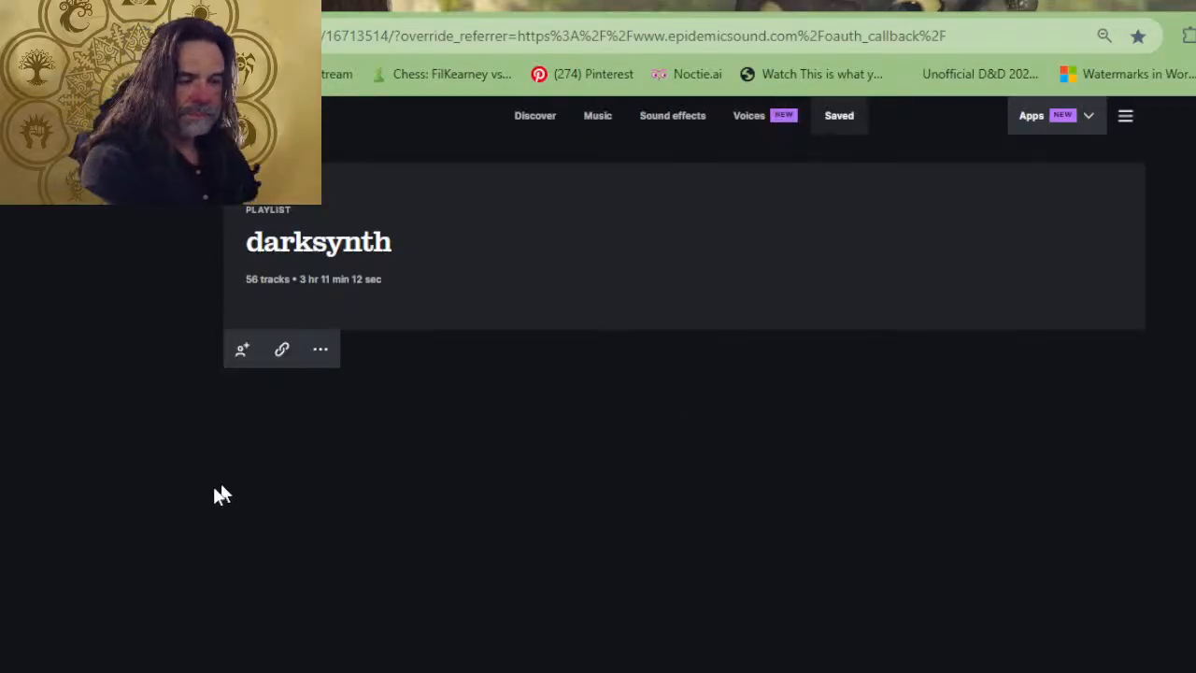
{"action": "left_click", "coordinate": [242, 482]}
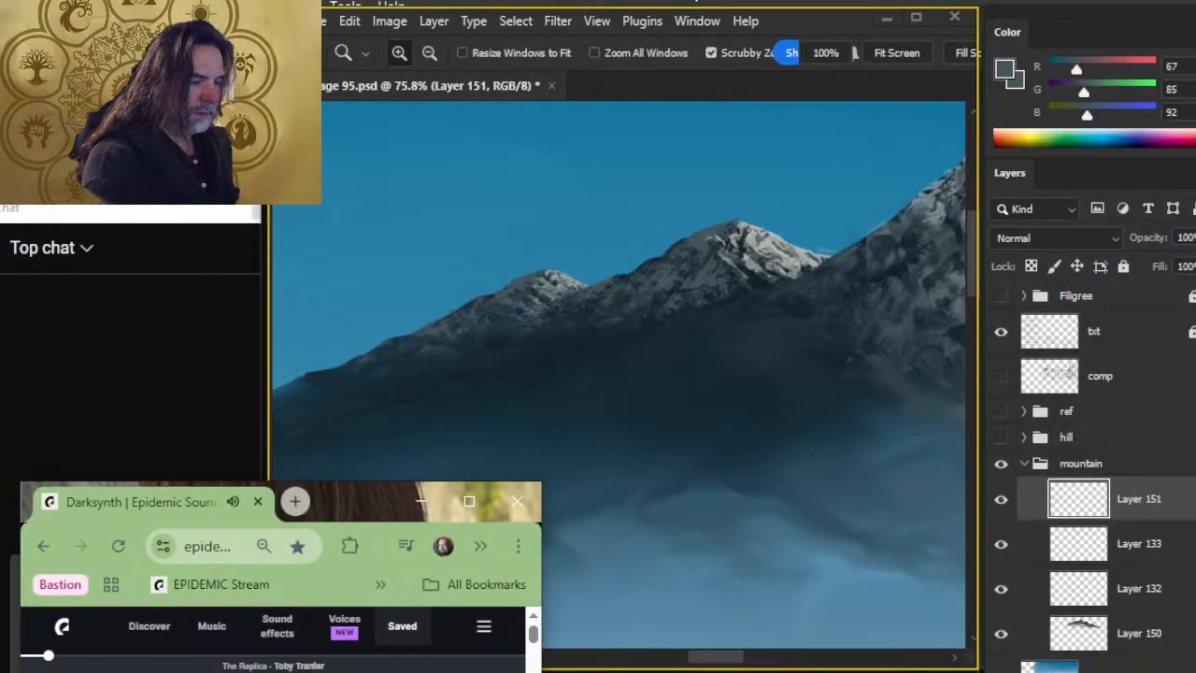
Step: Return to the Page 95 painting in Photoshop and compare the mountains with Layer 151 hidden and shown
{"action": "key", "text": "alt+Tab"}
{"action": "key", "text": "alt+Tab"}
{"action": "key", "text": "alt+Tab"}
{"action": "key", "text": "alt+Tab"}
{"action": "key", "text": "alt+Tab"}
{"action": "key", "text": "alt+Tab"}
{"action": "key", "text": "alt+Tab"}
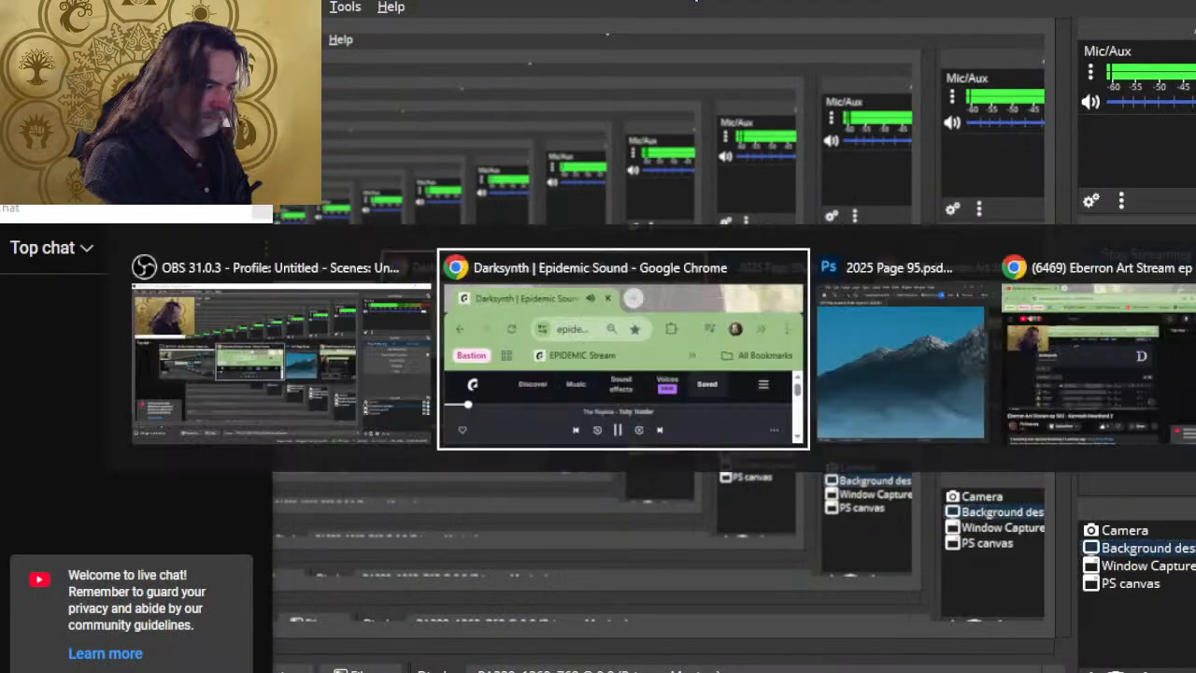
{"action": "key", "text": "alt+Tab"}
{"action": "key", "text": "alt+Tab"}
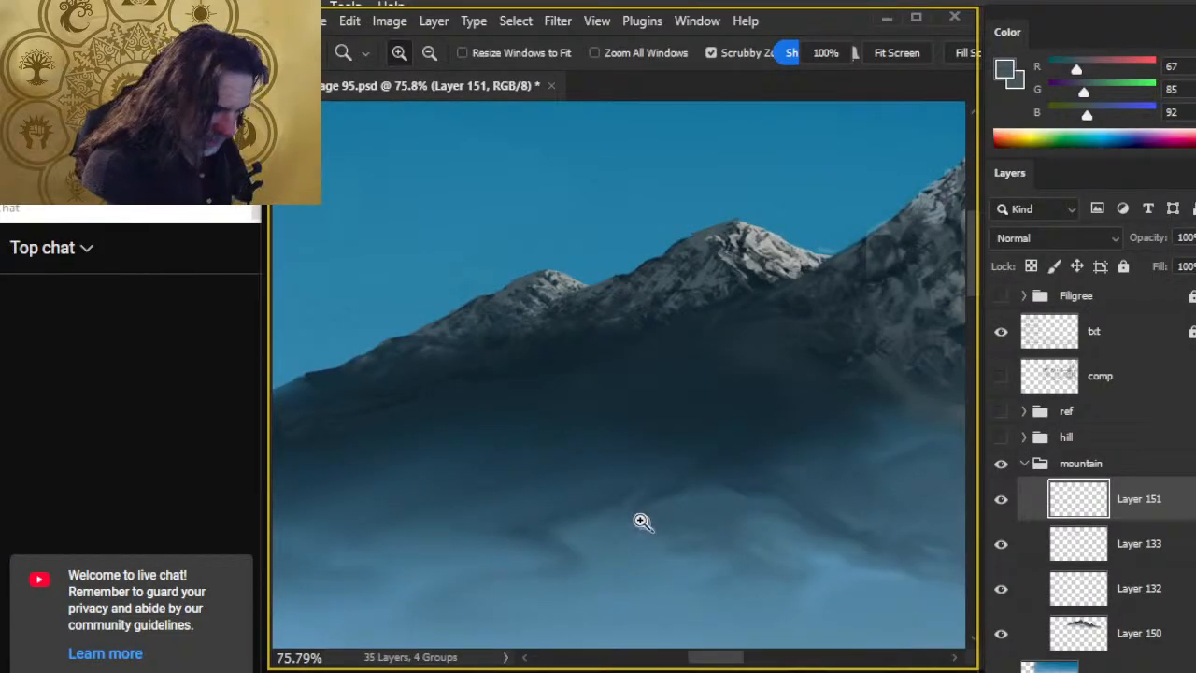
{"action": "left_click_drag", "start_coordinate": [743, 392], "coordinate": [676, 408]}
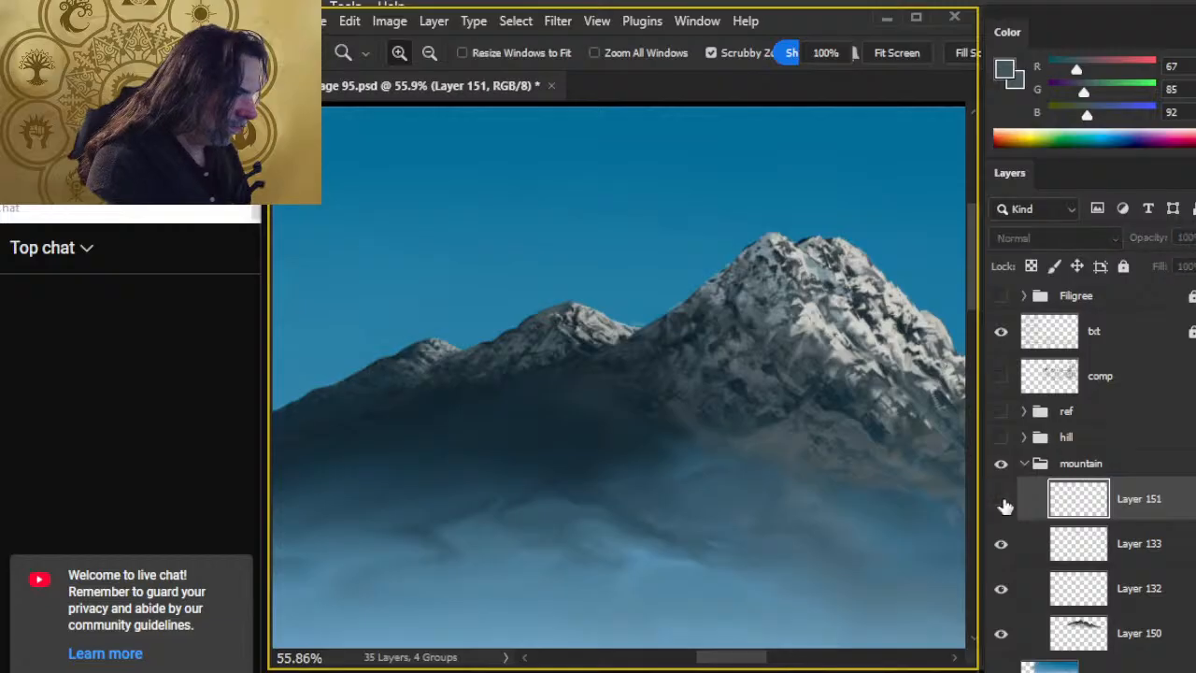
Step: Paint size 35 rock strokes at the saddle beside the large snowy peak, smudge them at 40% strength, and thin them with the Eraser
{"action": "key", "text": "b"}
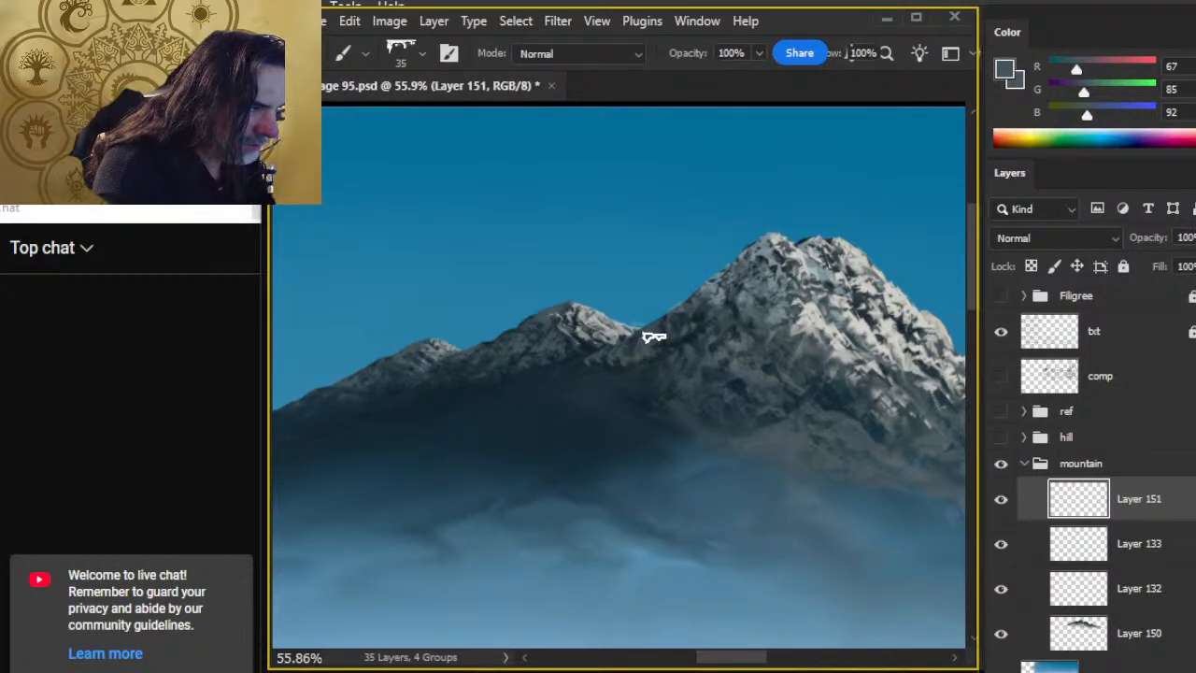
{"action": "key", "text": "r"}
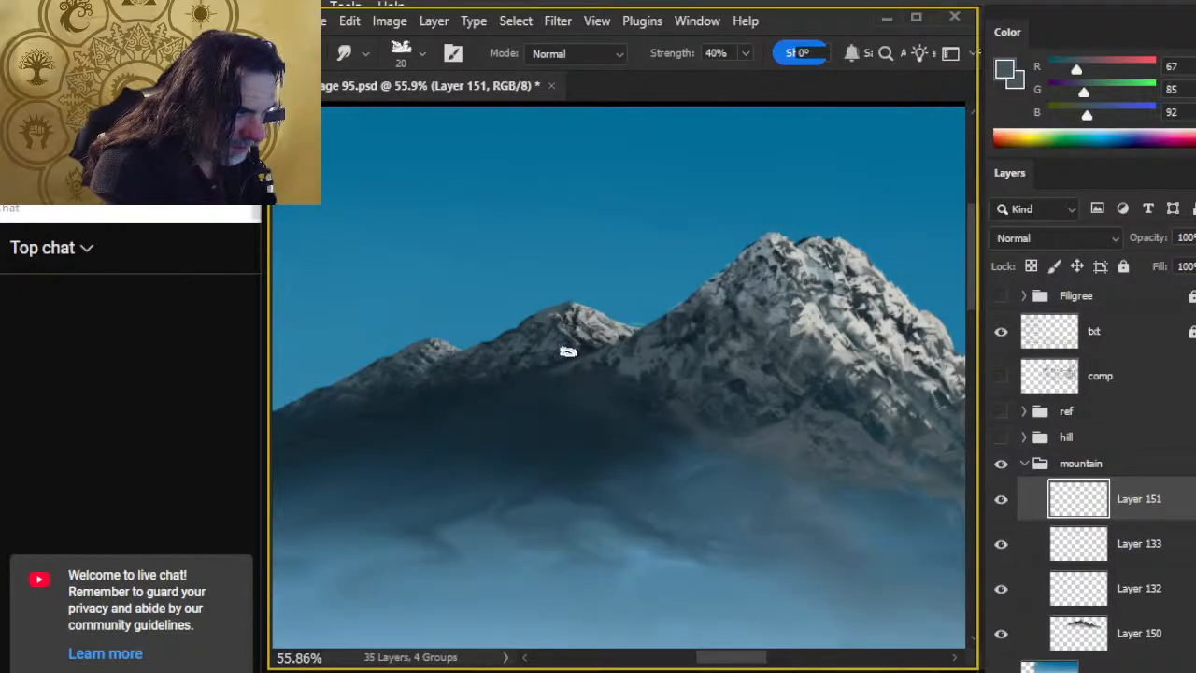
{"action": "key", "text": "e"}
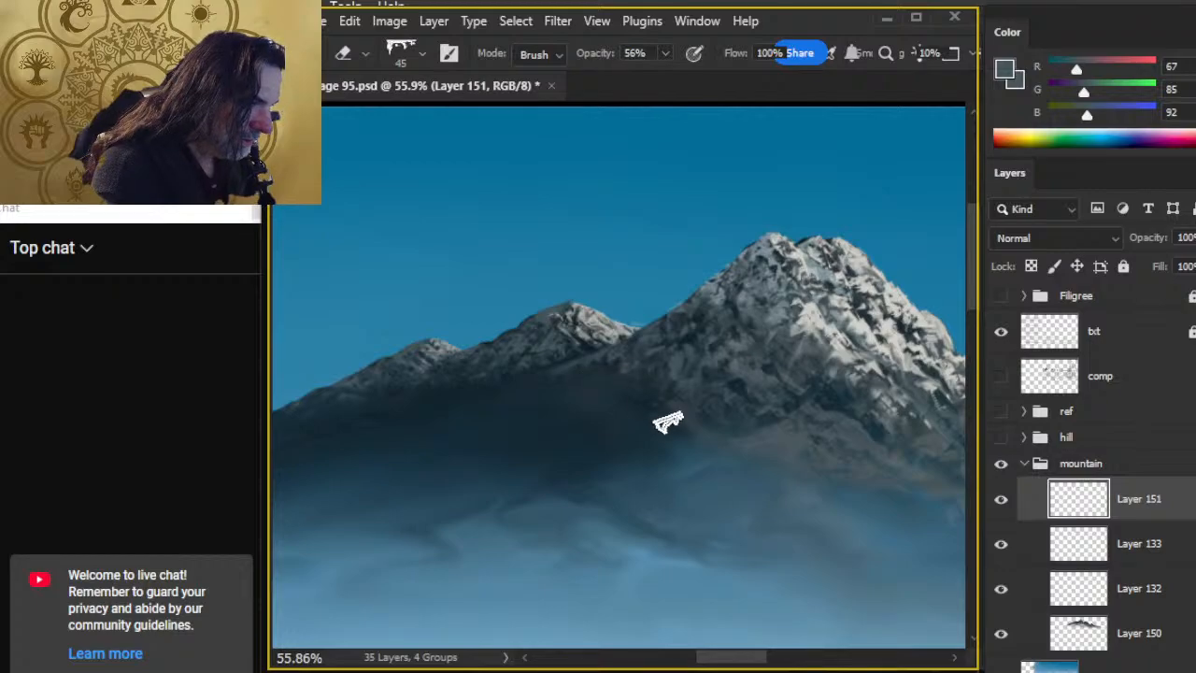
Step: Paint light rock strokes down the large peak's shaded shoulder, smudge them into the dark slope at size 30 and 60% strength, and erase their edges
{"action": "key", "text": "b"}
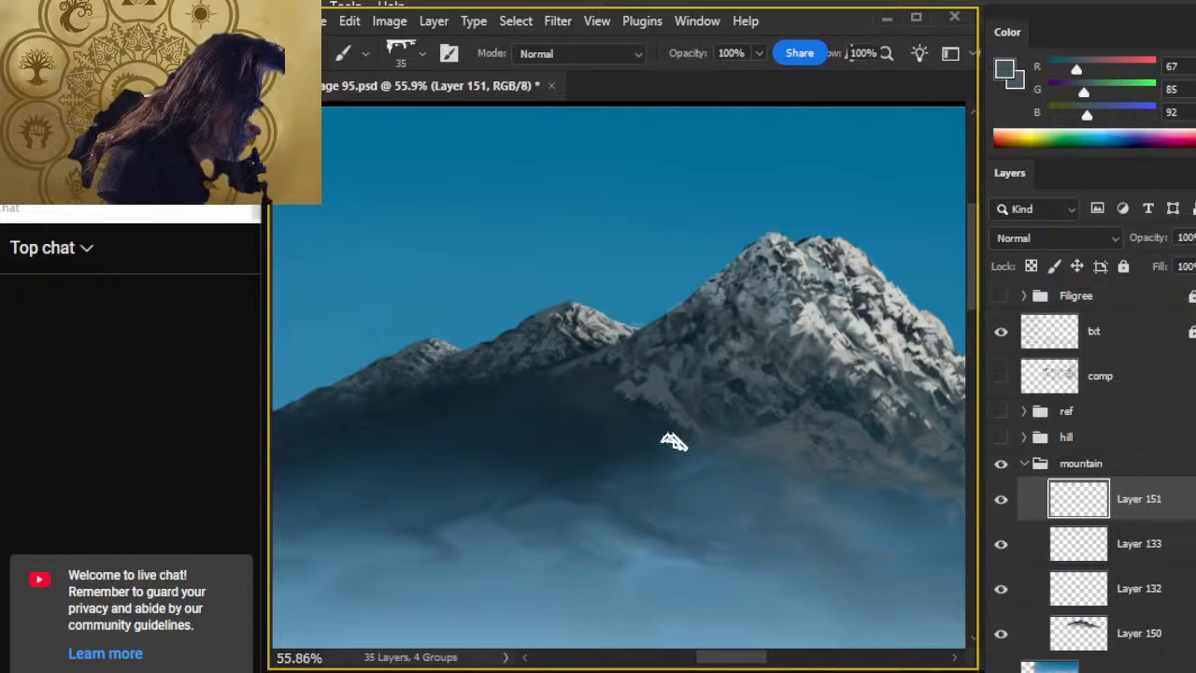
{"action": "key", "text": "r"}
{"action": "key", "text": "e"}
{"action": "key", "text": "r"}
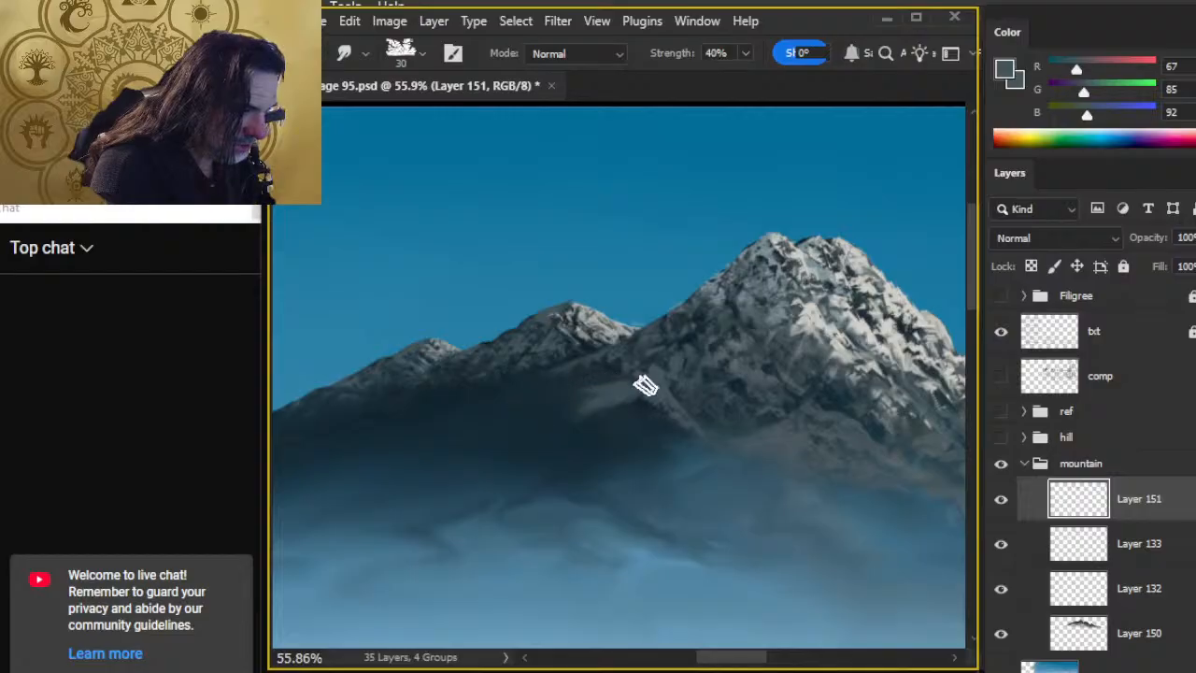
{"action": "key", "text": "6"}
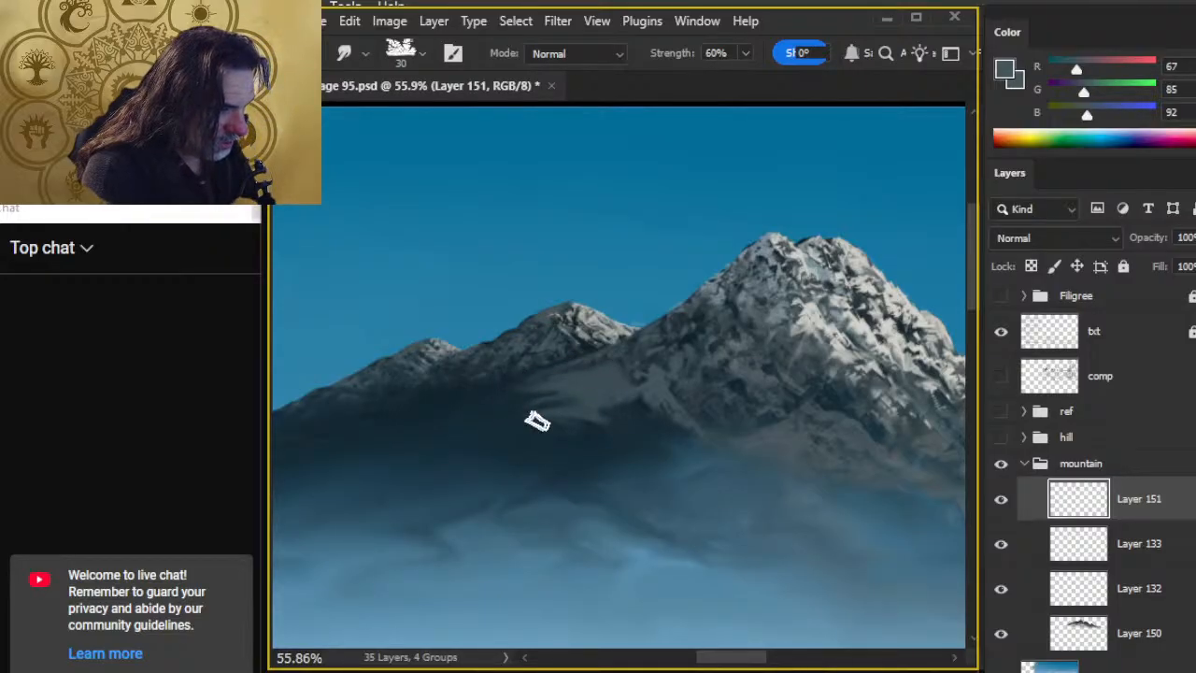
{"action": "key", "text": "e"}
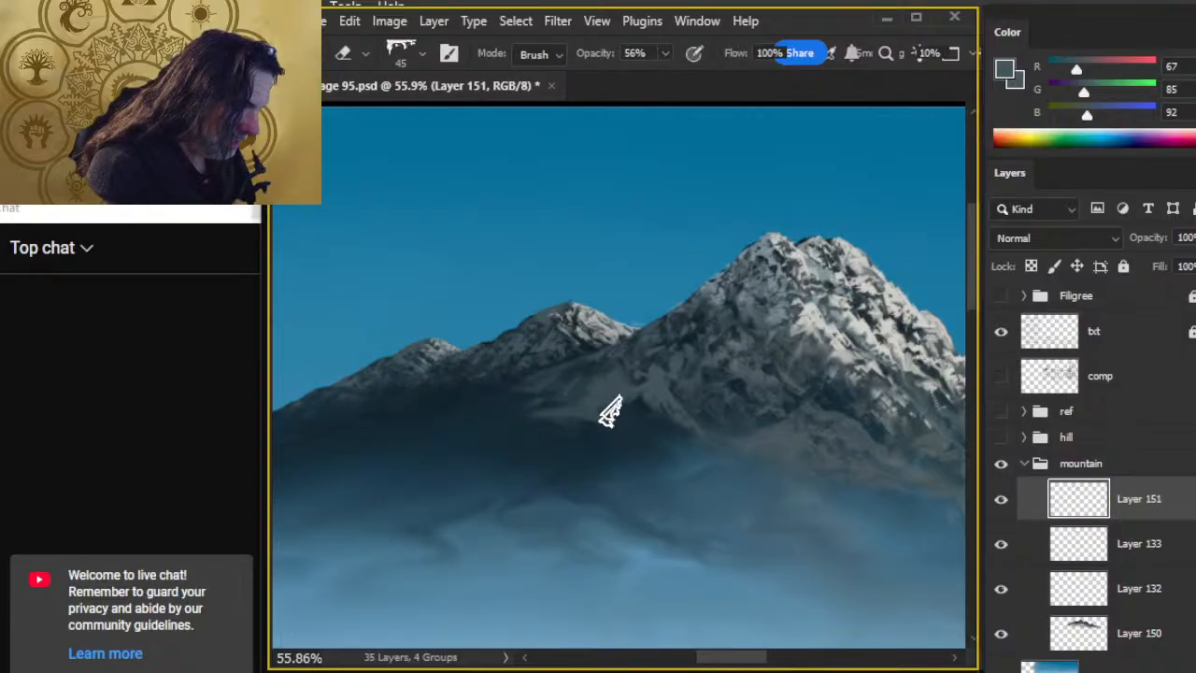
Step: Smudge light rock streaks from the large peak's shoulder across the dark slope below the middle peak at size 40 and 60% strength
{"action": "key", "text": "r"}
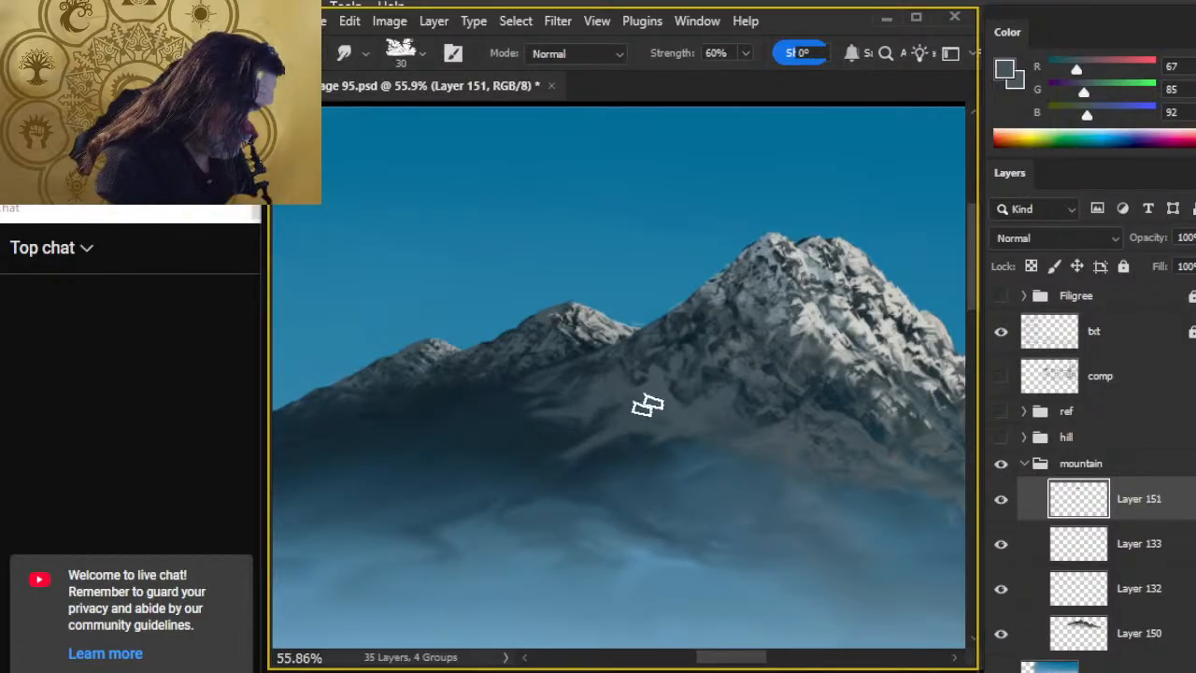
{"action": "key", "text": "bracketright"}
{"action": "mouse_move", "coordinate": [675, 435]}
{"action": "left_mouse_down"}
{"action": "mouse_move", "coordinate": [642, 448]}
{"action": "mouse_move", "coordinate": [630, 418]}
{"action": "mouse_move", "coordinate": [603, 473]}
{"action": "mouse_move", "coordinate": [621, 482]}
{"action": "mouse_move", "coordinate": [682, 454]}
{"action": "mouse_move", "coordinate": [679, 441]}
{"action": "mouse_move", "coordinate": [630, 439]}
{"action": "mouse_move", "coordinate": [656, 443]}
{"action": "mouse_move", "coordinate": [635, 477]}
{"action": "mouse_move", "coordinate": [677, 439]}
{"action": "mouse_move", "coordinate": [660, 413]}
{"action": "mouse_move", "coordinate": [580, 402]}
{"action": "mouse_move", "coordinate": [557, 415]}
{"action": "mouse_move", "coordinate": [593, 407]}
{"action": "mouse_move", "coordinate": [604, 384]}
{"action": "mouse_move", "coordinate": [585, 384]}
{"action": "mouse_move", "coordinate": [568, 429]}
{"action": "mouse_move", "coordinate": [593, 405]}
{"action": "mouse_move", "coordinate": [522, 387]}
{"action": "mouse_move", "coordinate": [560, 414]}
{"action": "mouse_move", "coordinate": [500, 408]}
{"action": "mouse_move", "coordinate": [511, 383]}
{"action": "mouse_move", "coordinate": [590, 376]}
{"action": "mouse_move", "coordinate": [474, 406]}
{"action": "mouse_move", "coordinate": [559, 390]}
{"action": "mouse_move", "coordinate": [470, 393]}
{"action": "mouse_move", "coordinate": [543, 381]}
{"action": "mouse_move", "coordinate": [502, 427]}
{"action": "mouse_move", "coordinate": [542, 388]}
{"action": "mouse_move", "coordinate": [519, 387]}
{"action": "mouse_move", "coordinate": [561, 385]}
{"action": "mouse_move", "coordinate": [427, 408]}
{"action": "mouse_move", "coordinate": [407, 426]}
{"action": "mouse_move", "coordinate": [532, 385]}
{"action": "mouse_move", "coordinate": [391, 426]}
{"action": "mouse_move", "coordinate": [459, 377]}
{"action": "left_mouse_up"}
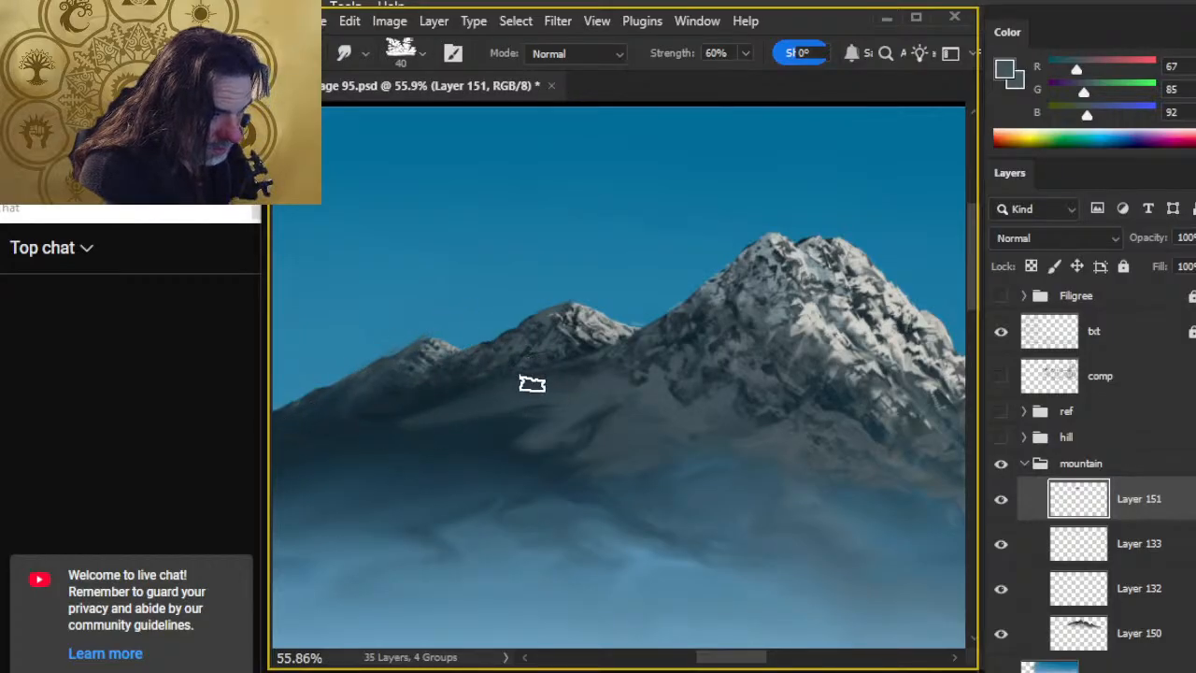
Step: Smudge the light rock streaks across the dark slope at size 40 and 60% strength, and compare the mountains with Layer 151 hidden and shown
{"action": "key", "text": "ctrl"}
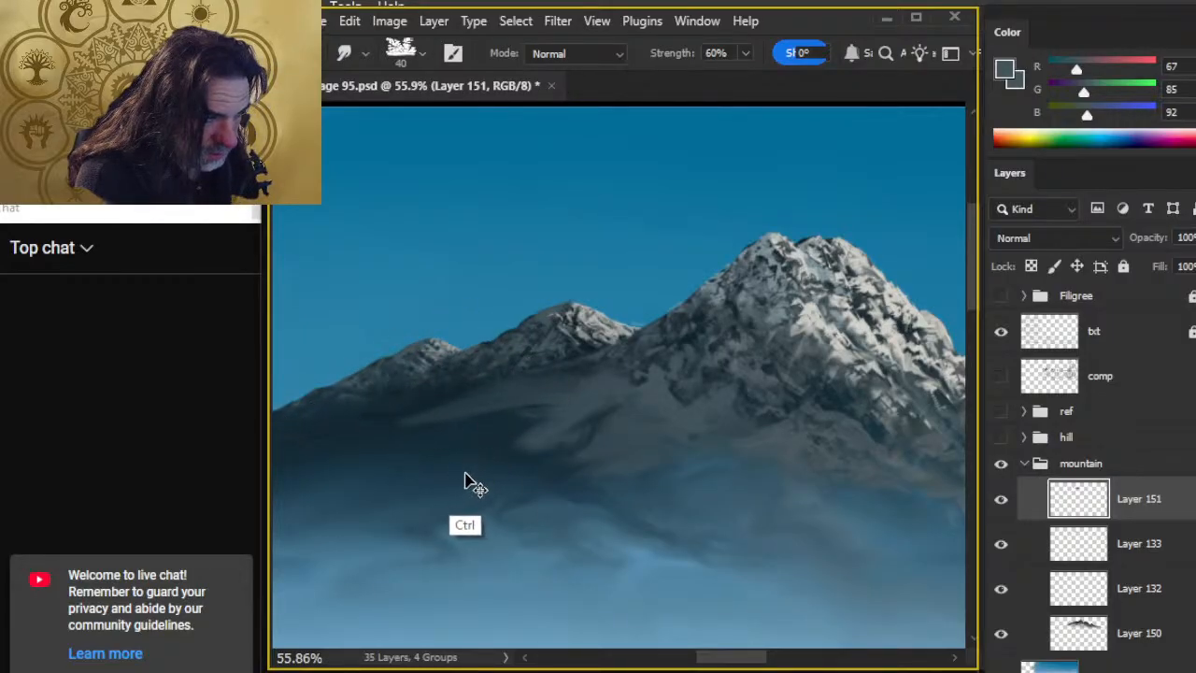
{"action": "left_click", "coordinate": [1003, 502]}
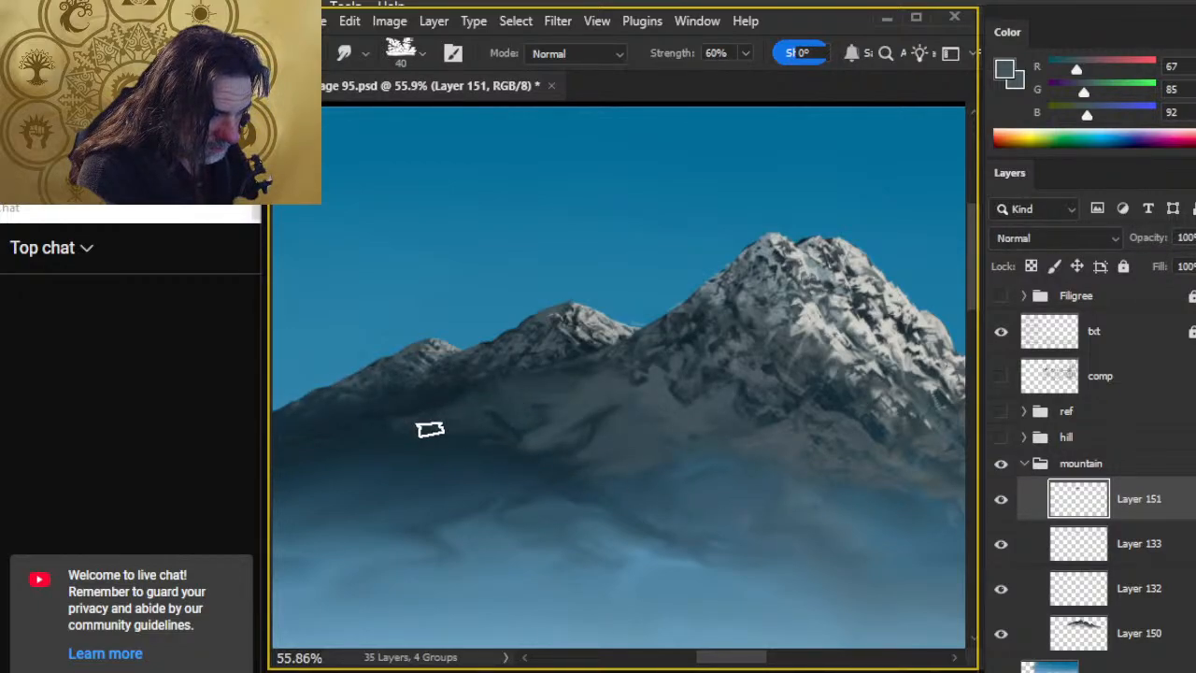
{"action": "key", "text": "z"}
{"action": "left_click", "coordinate": [521, 454], "text": "alt"}
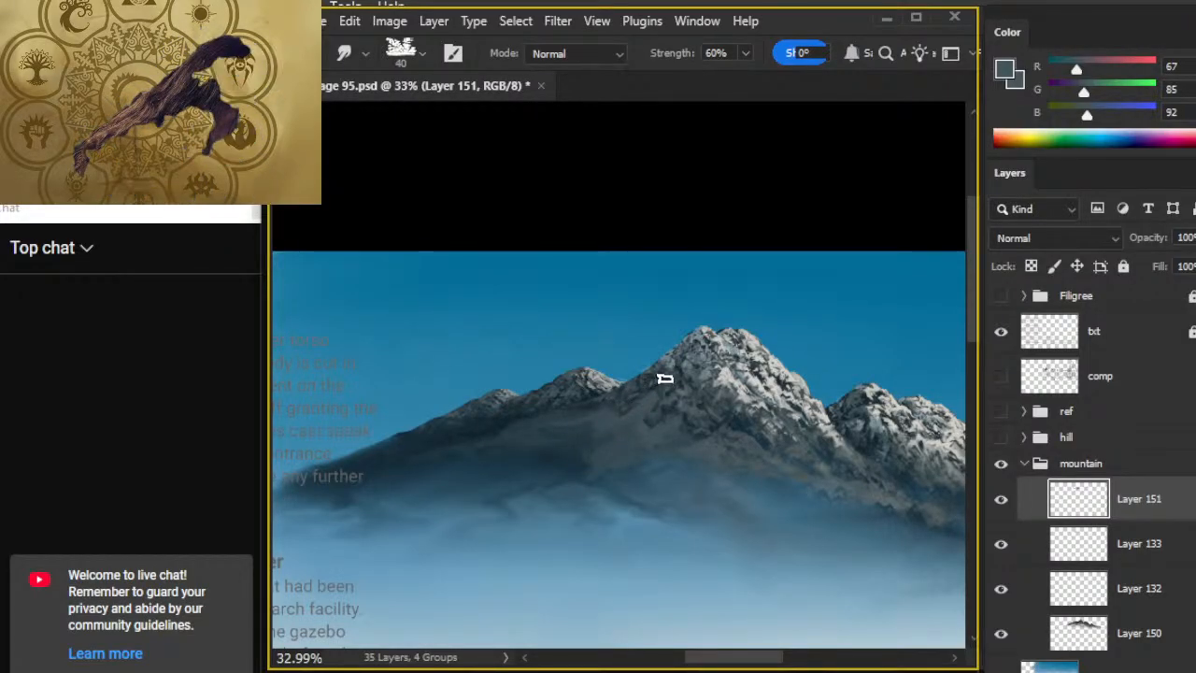
{"action": "left_click", "coordinate": [1002, 500]}
{"action": "left_click", "coordinate": [1003, 500]}
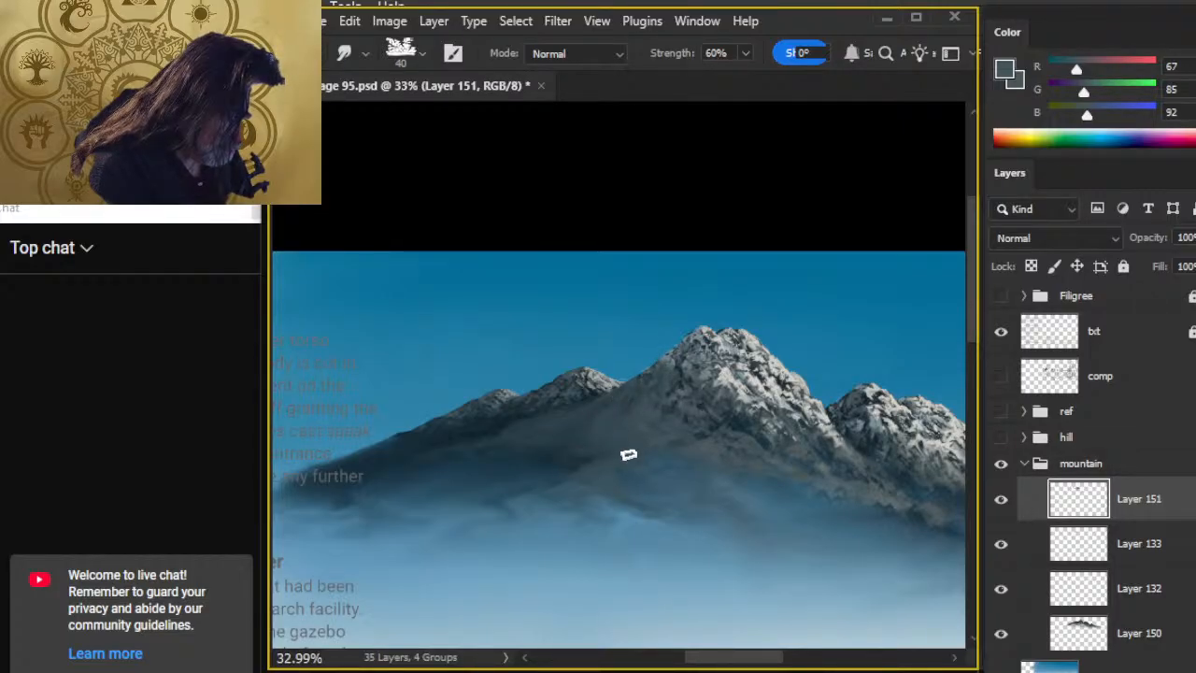
Step: Thin the light strokes on the large peak's lower shaded slope with the size 50 Eraser at 56% opacity, smudging between erasures at 60% strength
{"action": "key", "text": "e"}
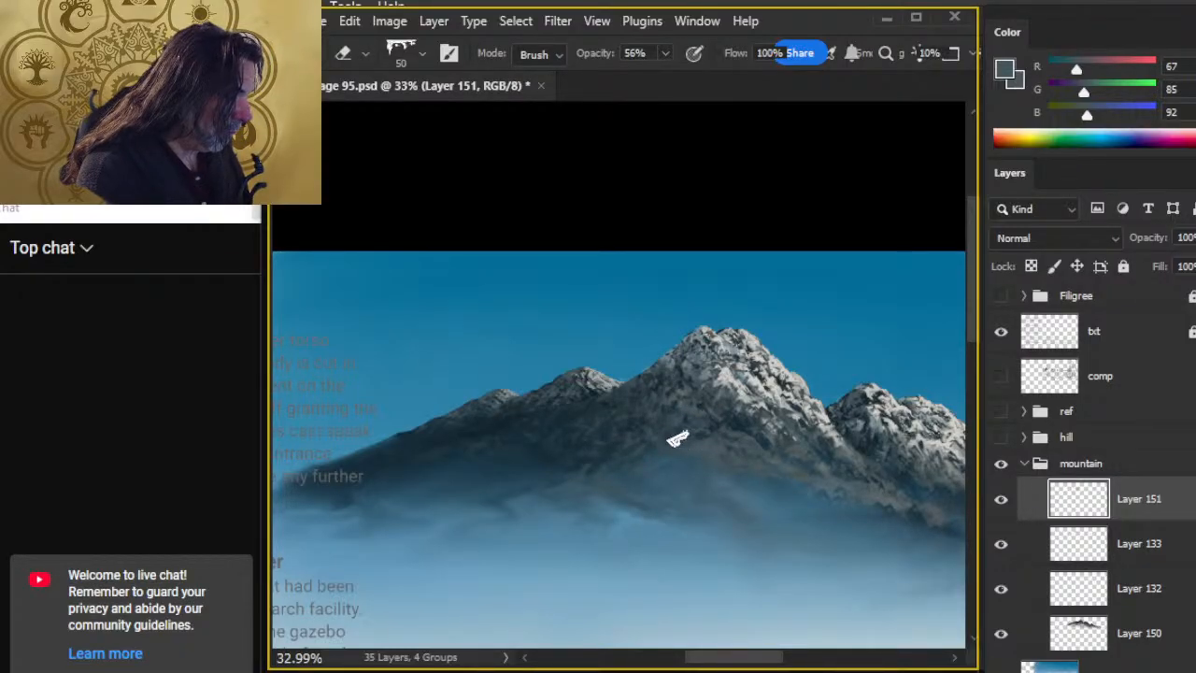
{"action": "key", "text": "z"}
{"action": "left_click_drag", "start_coordinate": [683, 459], "coordinate": [726, 454]}
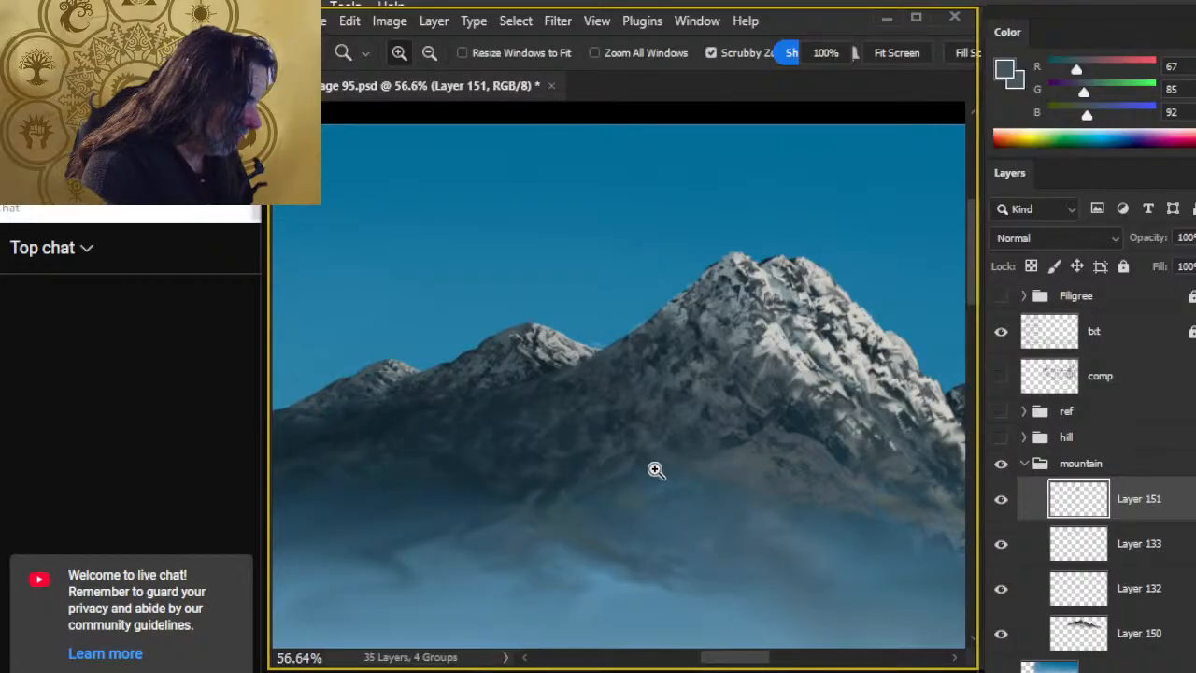
{"action": "key", "text": "e"}
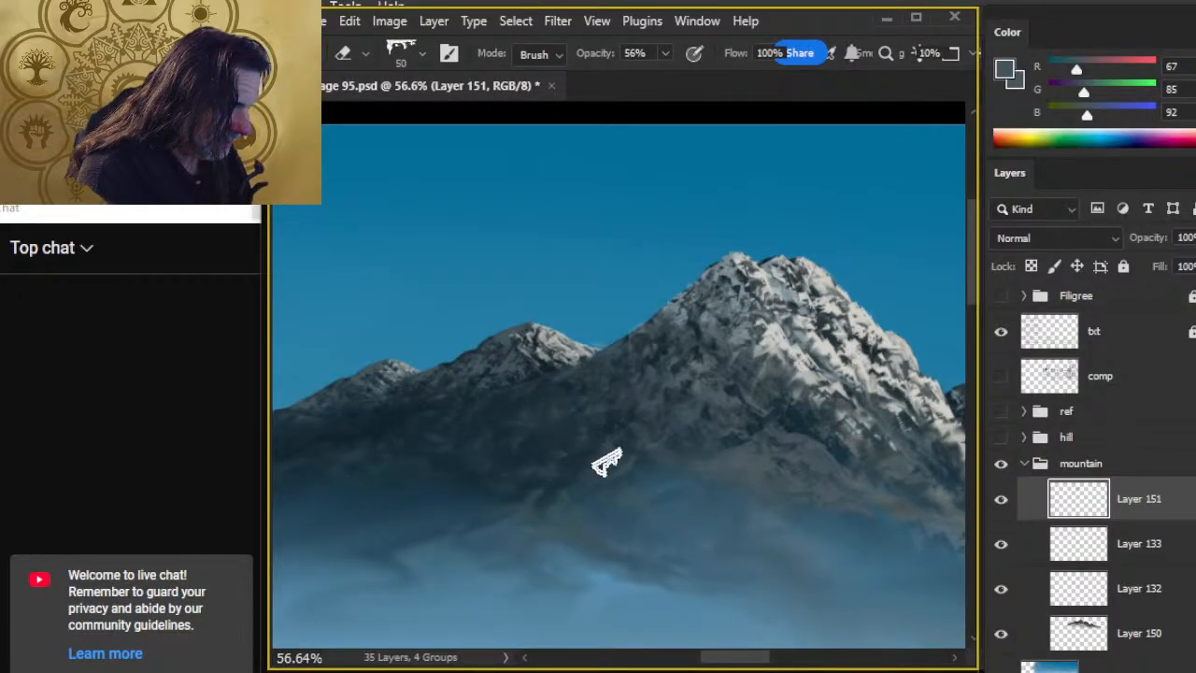
{"action": "key", "text": "r"}
{"action": "key", "text": "e"}
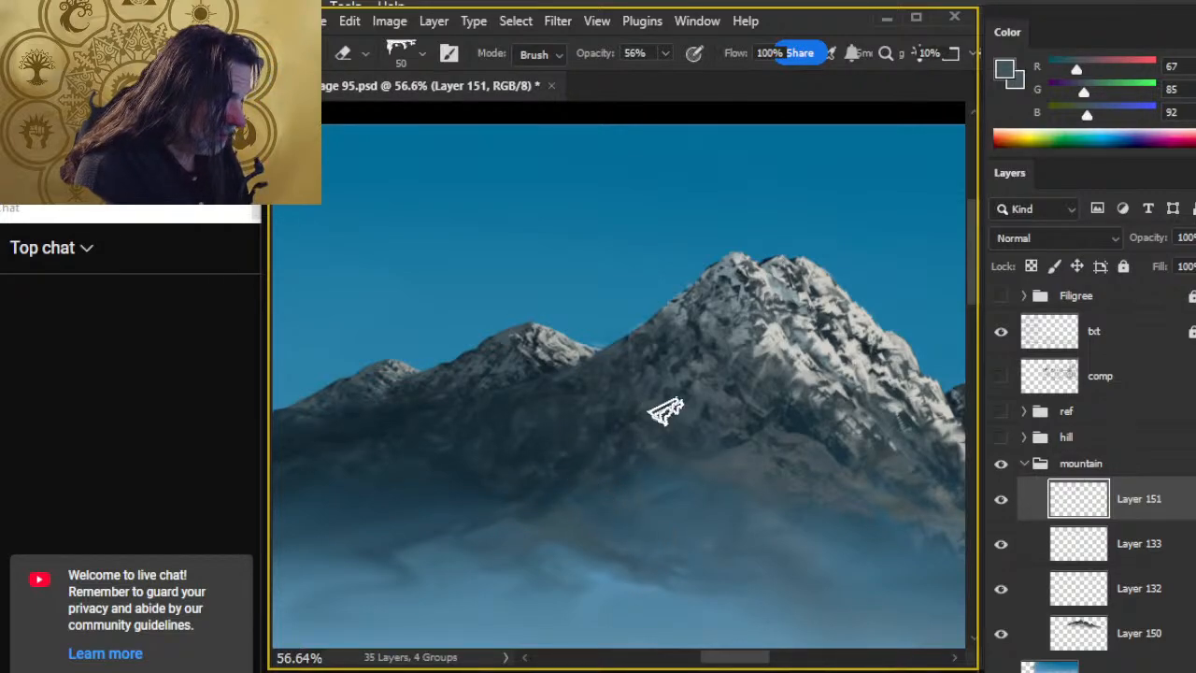
Step: Smudge the dark slope below the two smaller peaks at size 40 and 60% strength, and thin its texture with the 56% opacity Eraser
{"action": "key", "text": "z"}
{"action": "left_click_drag", "start_coordinate": [561, 569], "coordinate": [515, 496]}
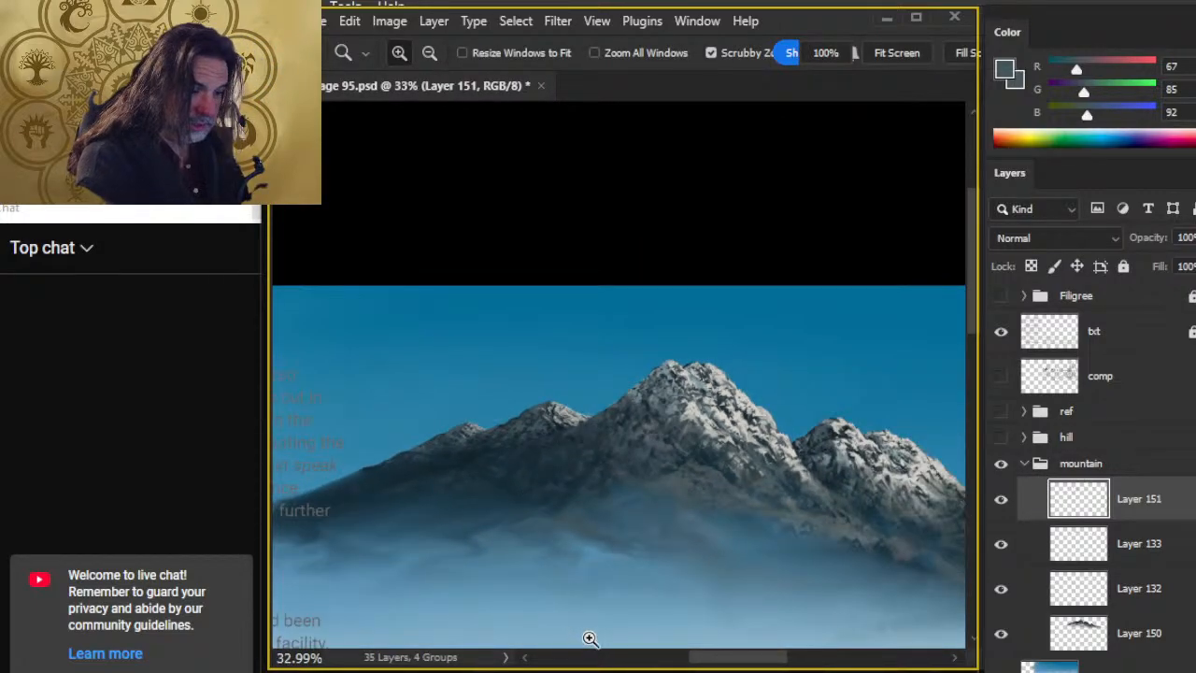
{"action": "key", "text": "r"}
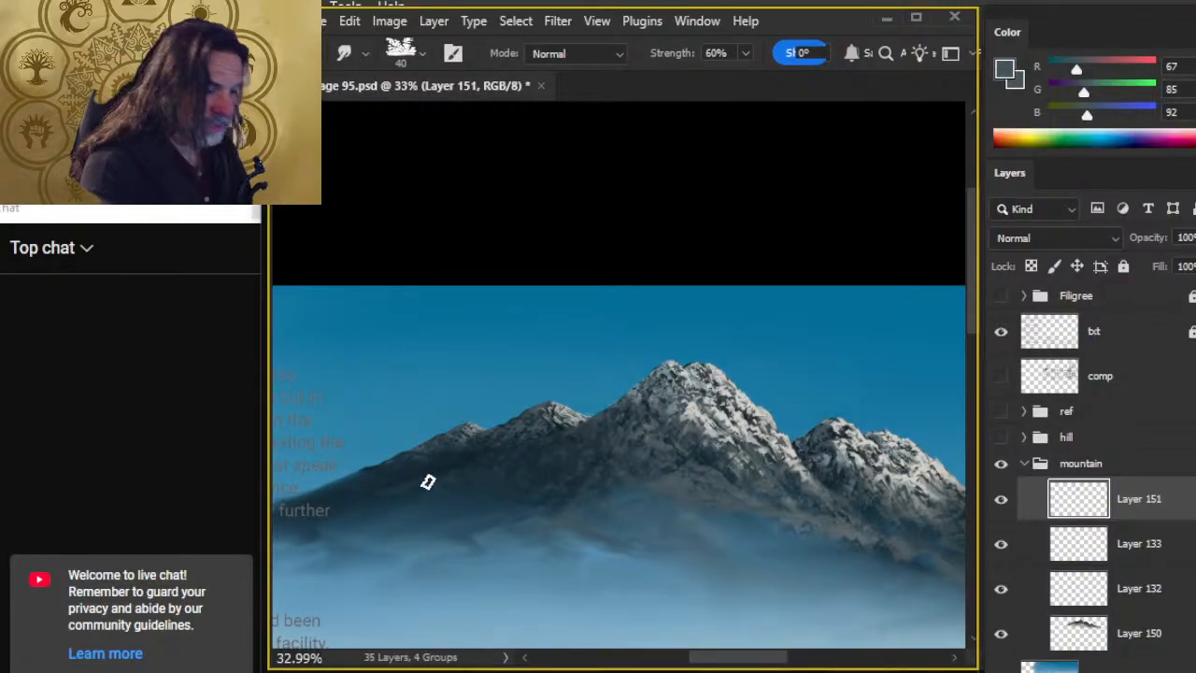
{"action": "key", "text": "e"}
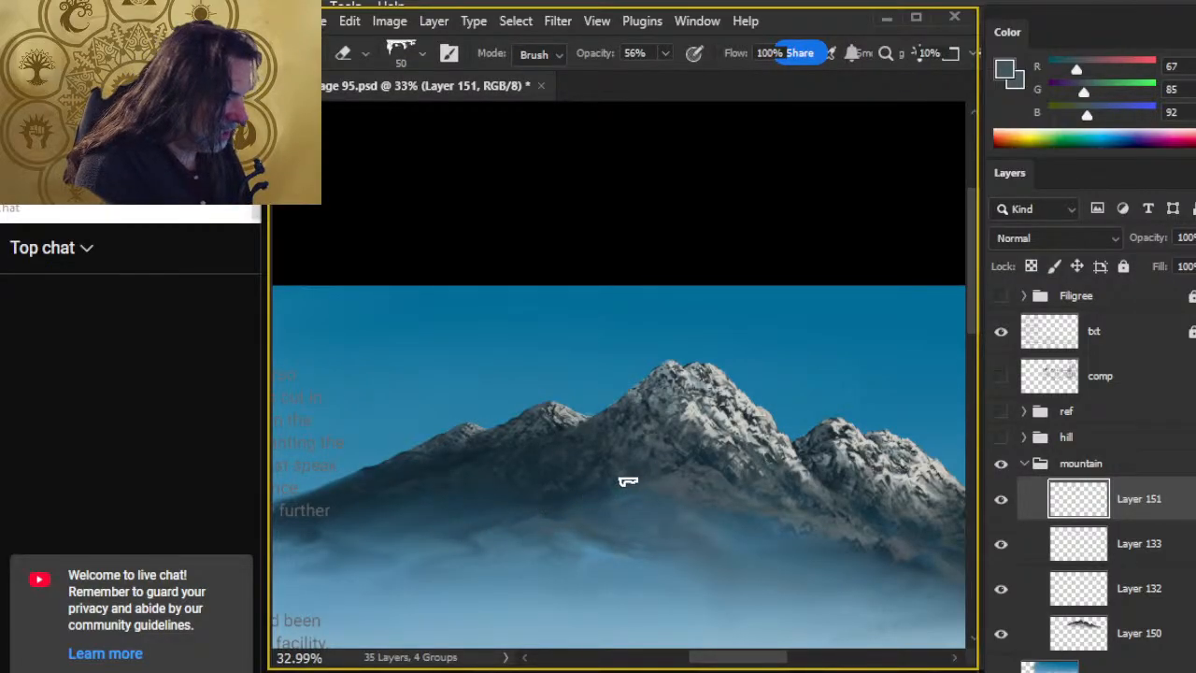
Step: Refine the saddle and the dark slope beside the large peak, alternating the size 50 Eraser at 56% opacity with size 40 smudging at 60% strength
{"action": "key", "text": "ctrl+space"}
{"action": "left_click_drag", "start_coordinate": [716, 533], "coordinate": [659, 536]}
{"action": "left_click_drag", "start_coordinate": [751, 541], "coordinate": [618, 346]}
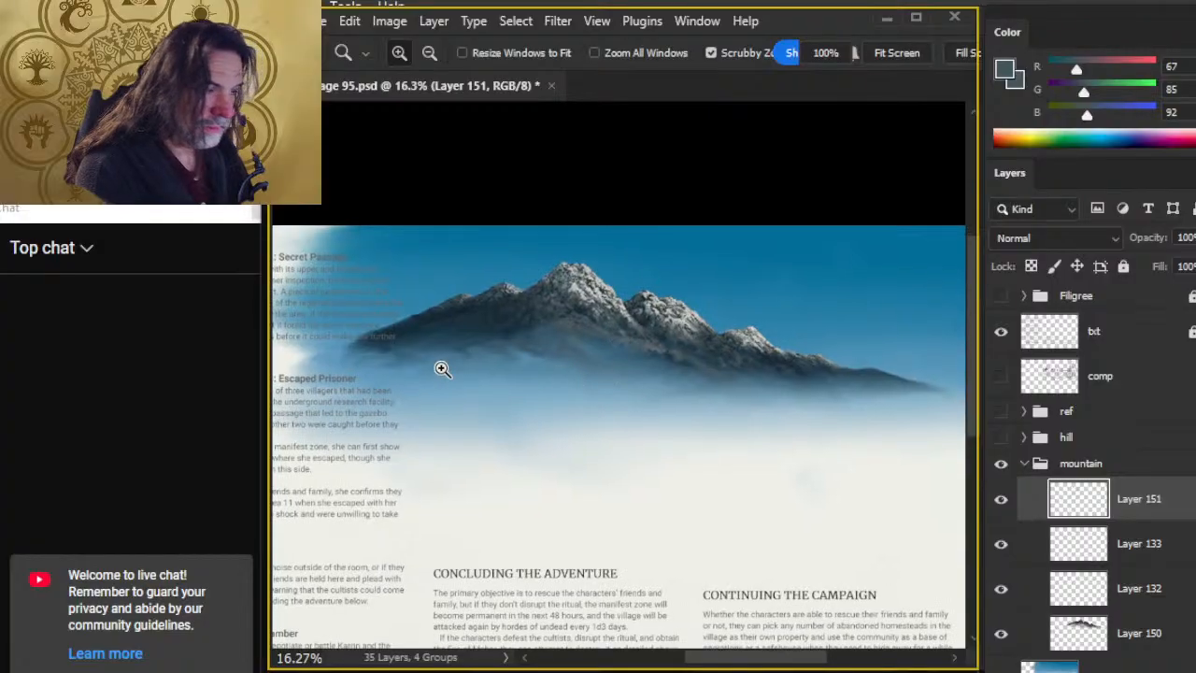
{"action": "left_click_drag", "start_coordinate": [498, 312], "coordinate": [562, 314]}
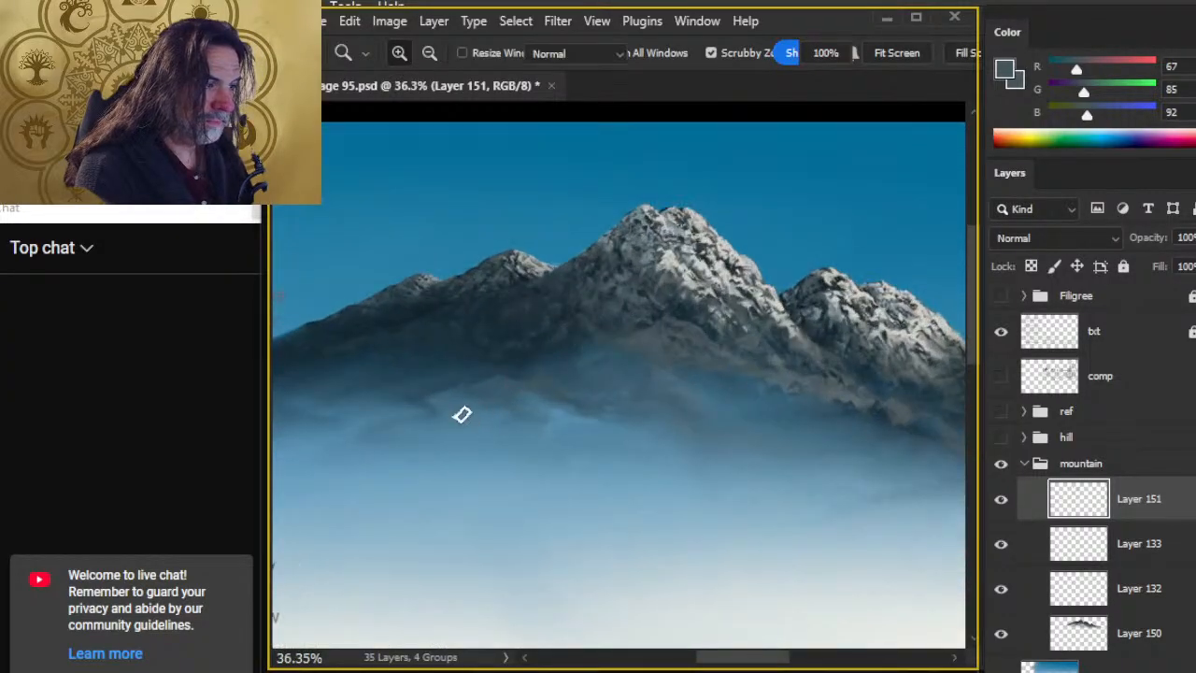
{"action": "key", "text": "e"}
{"action": "key", "text": "r"}
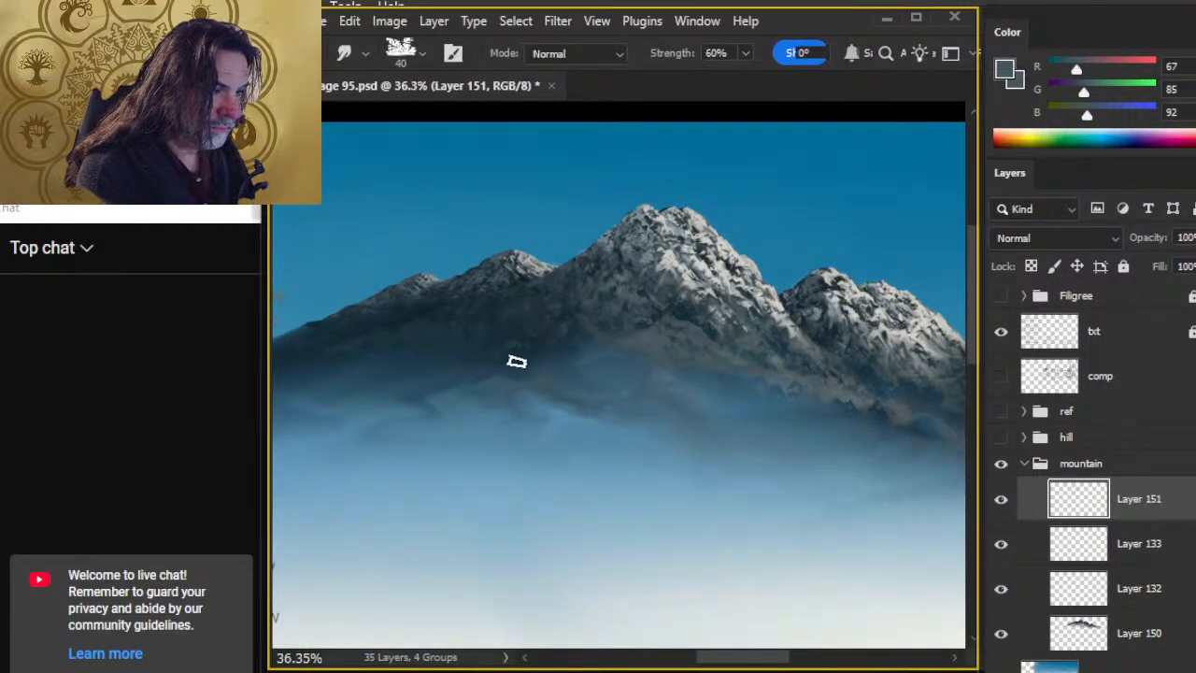
{"action": "key", "text": "e"}
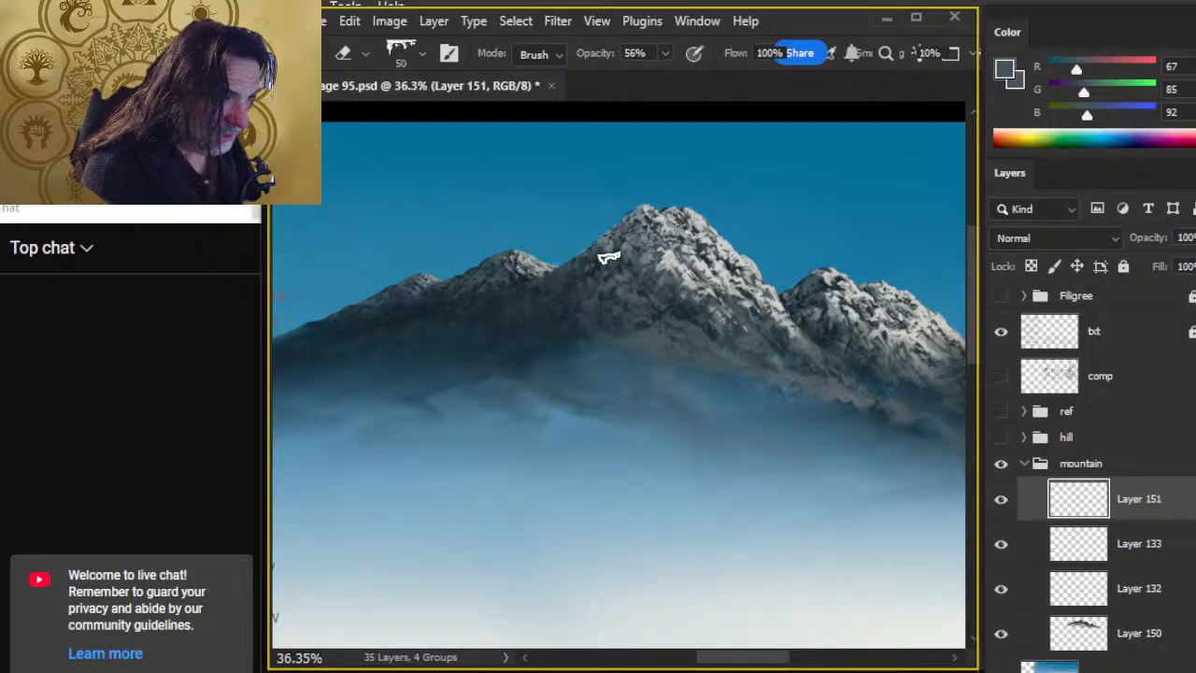
{"action": "key", "text": "r"}
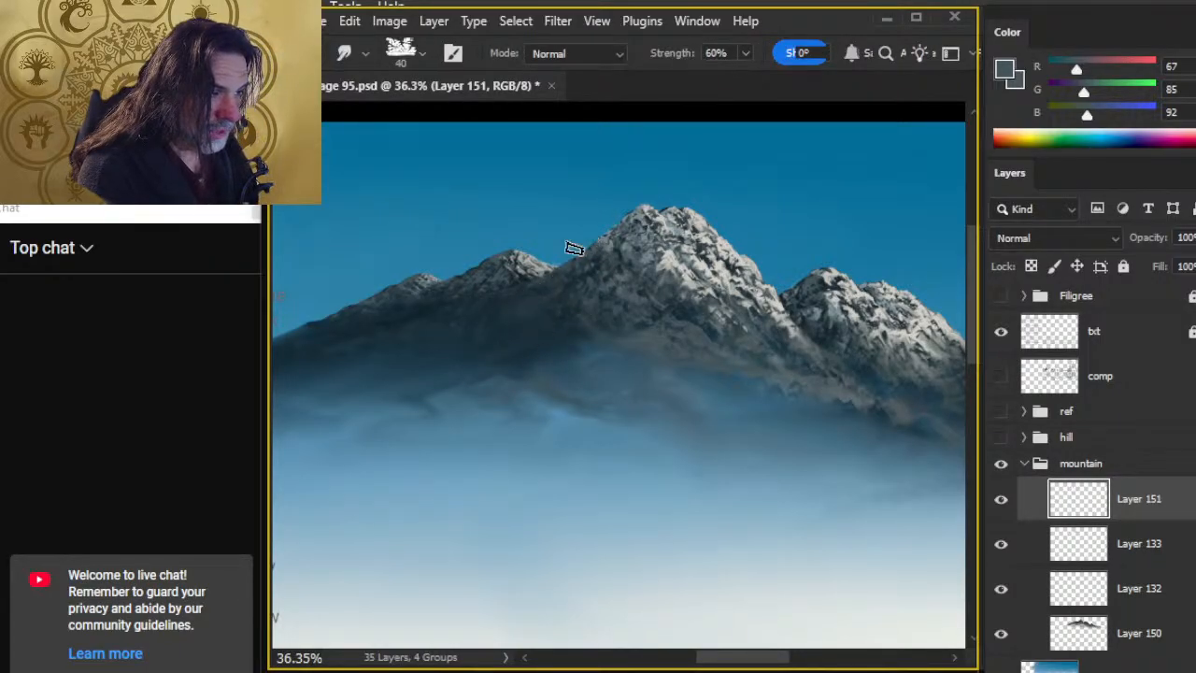
{"action": "key", "text": "e"}
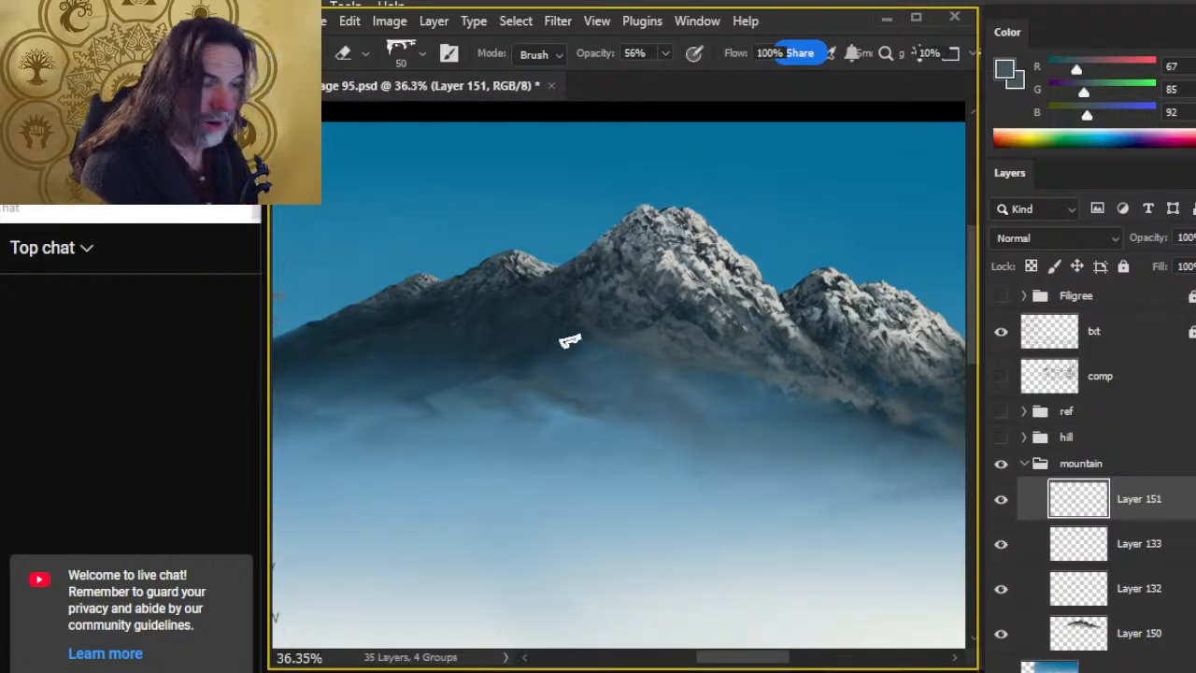
{"action": "key", "text": "r"}
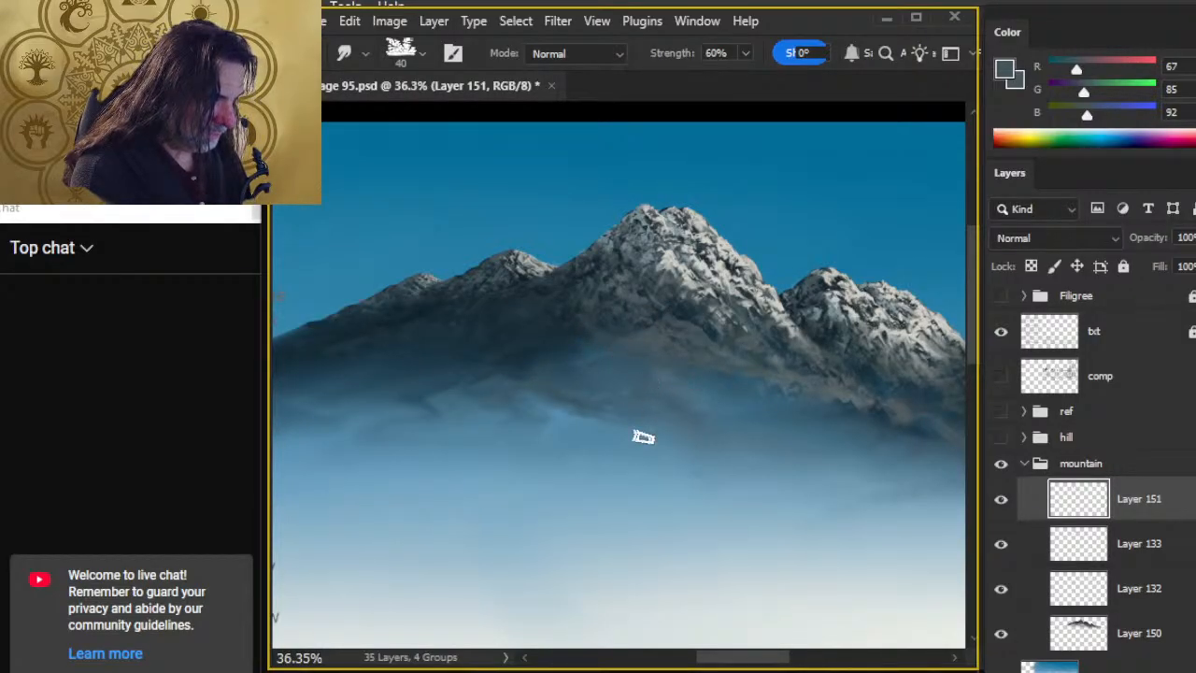
Step: Paint size 35 blue-gray rock strokes on the shaded face below the small snowy peak at the range's right end, and thin them with the Eraser
{"action": "key", "text": "z"}
{"action": "left_click_drag", "start_coordinate": [660, 431], "coordinate": [592, 405]}
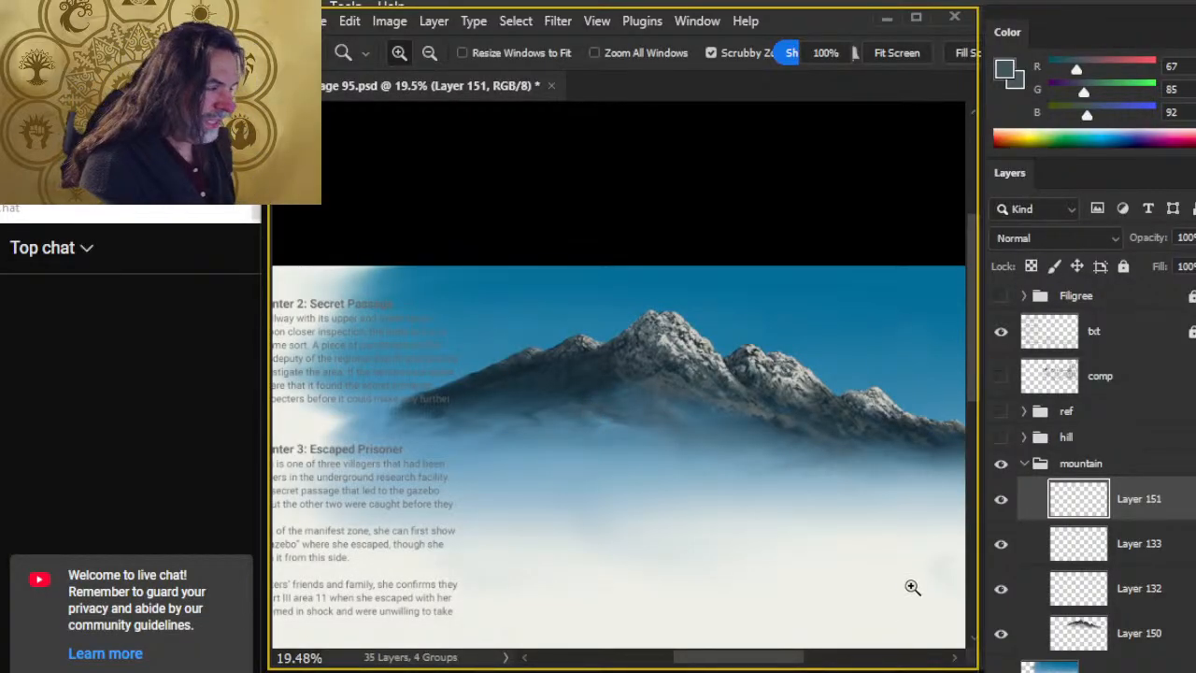
{"action": "left_click_drag", "start_coordinate": [816, 478], "coordinate": [663, 446]}
{"action": "left_click_drag", "start_coordinate": [592, 318], "coordinate": [738, 389]}
{"action": "left_click_drag", "start_coordinate": [766, 478], "coordinate": [574, 398]}
{"action": "key", "text": "b"}
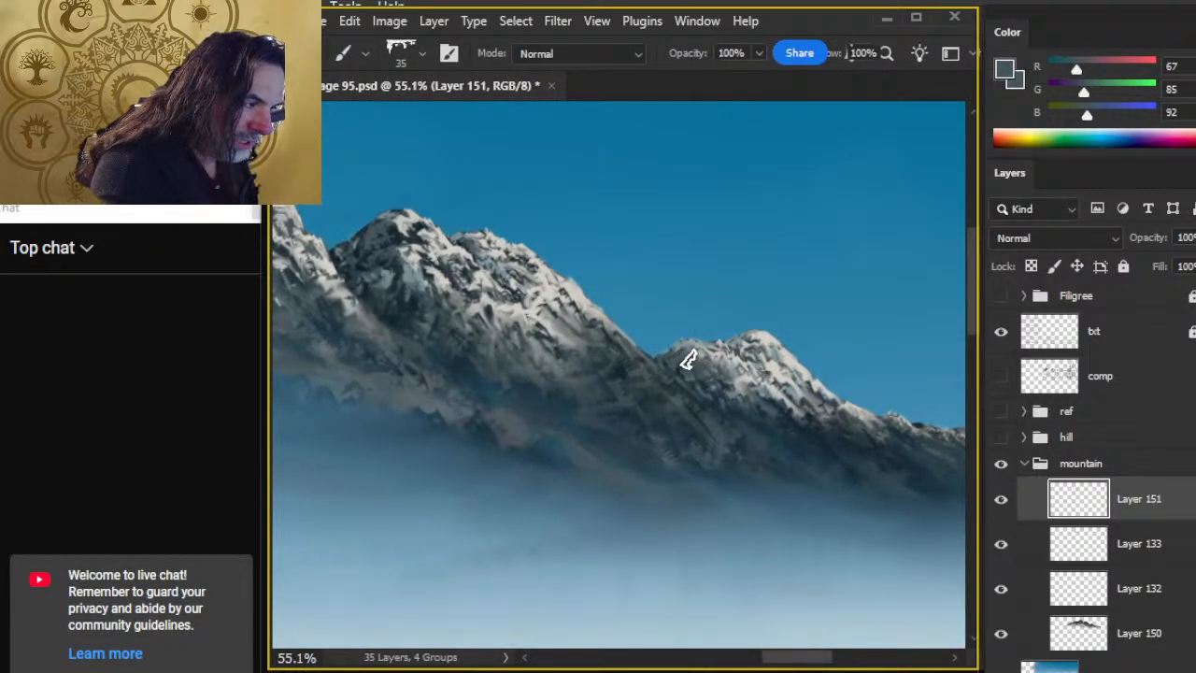
{"action": "key", "text": "e"}
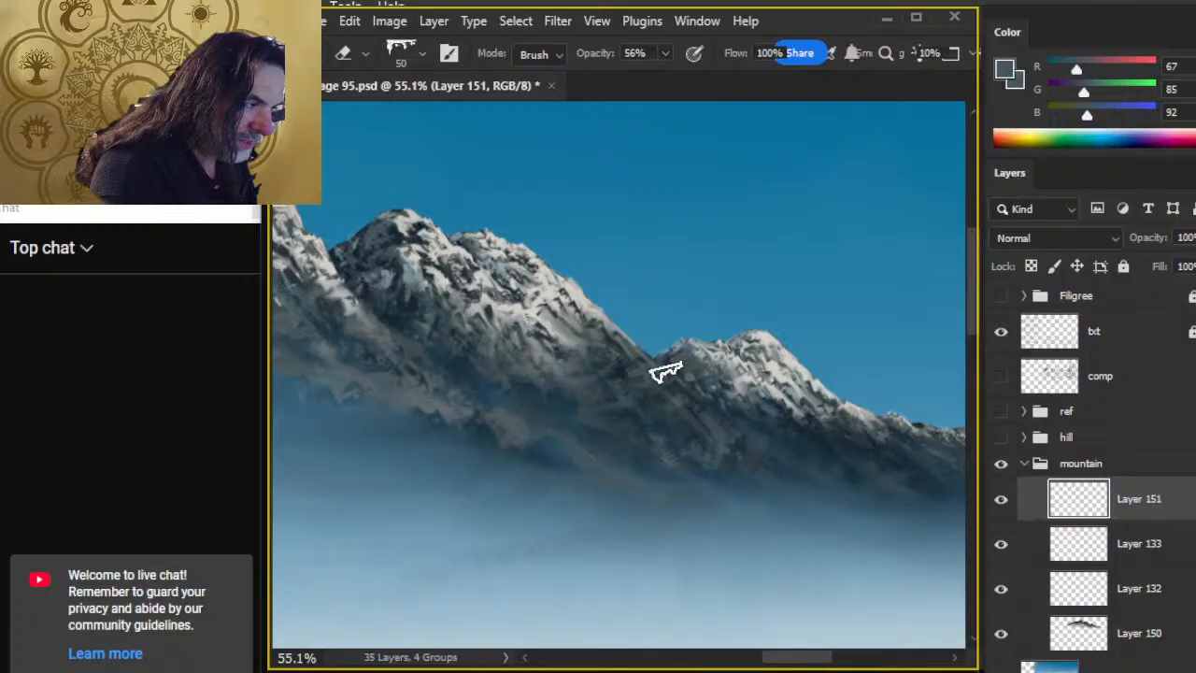
{"action": "key", "text": "b"}
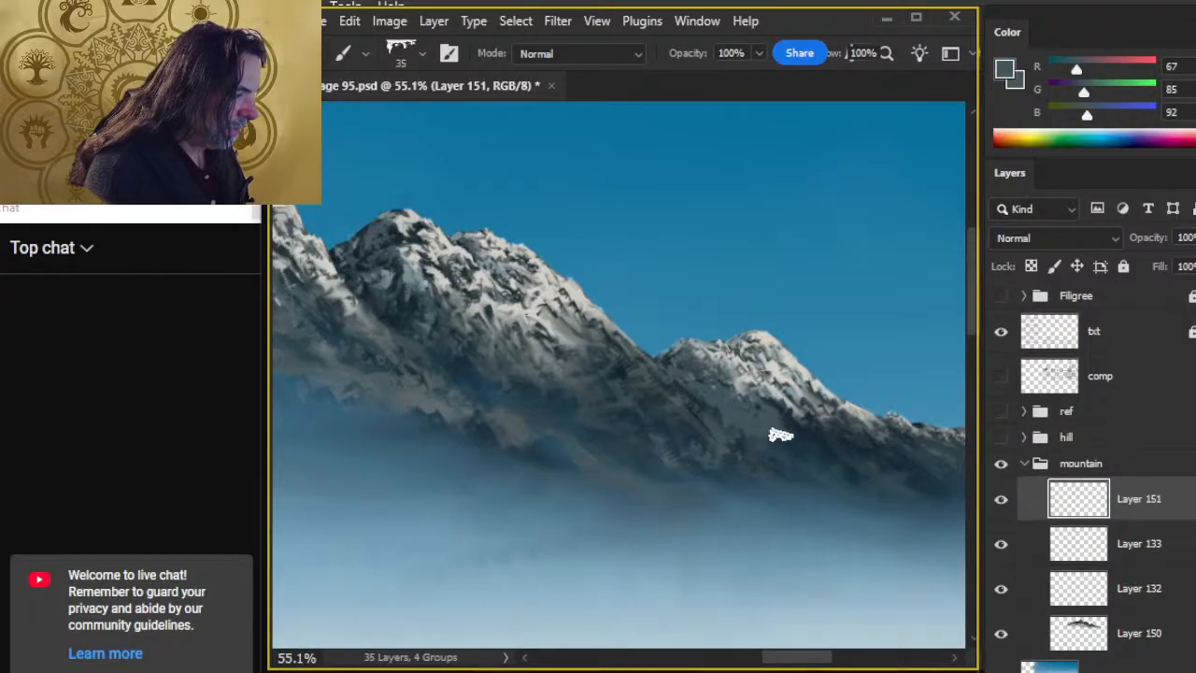
{"action": "key", "text": "e"}
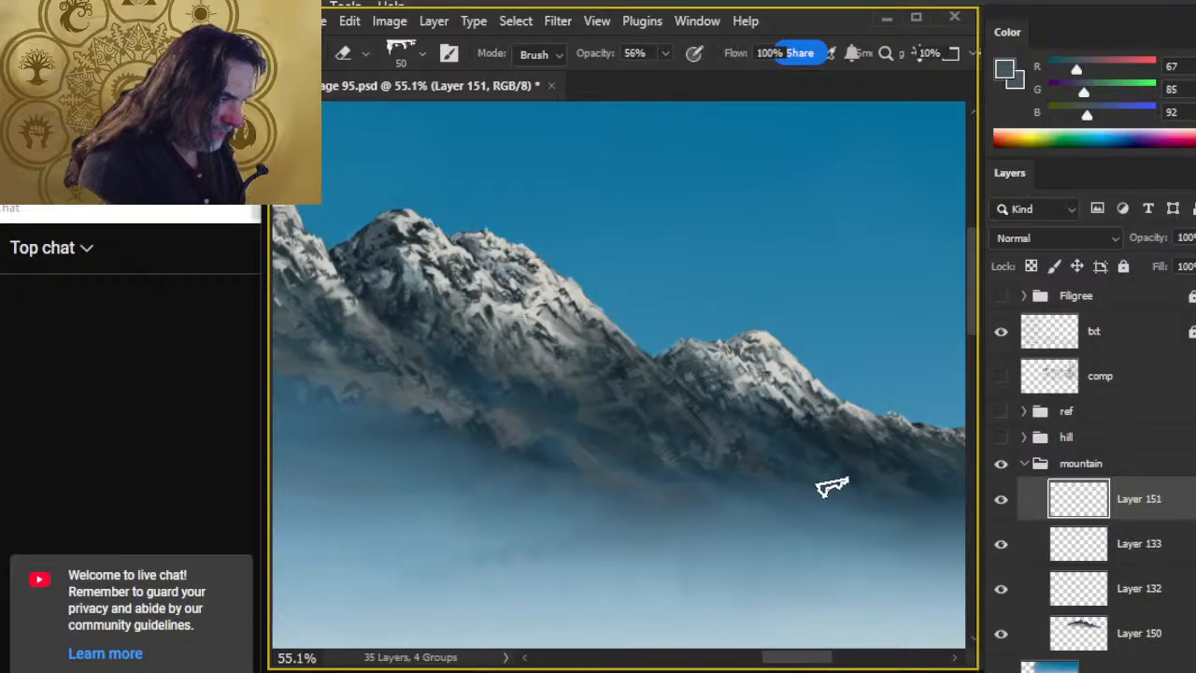
Step: Sample the dark blue-gray of the shaded slope (RGB 27, 45, 54) as the paint color and merge Layer 151 down into Layer 133
{"action": "key", "text": "z"}
{"action": "left_click_drag", "start_coordinate": [836, 508], "coordinate": [706, 450]}
{"action": "key", "text": "space"}
{"action": "left_click_drag", "start_coordinate": [566, 480], "coordinate": [634, 352]}
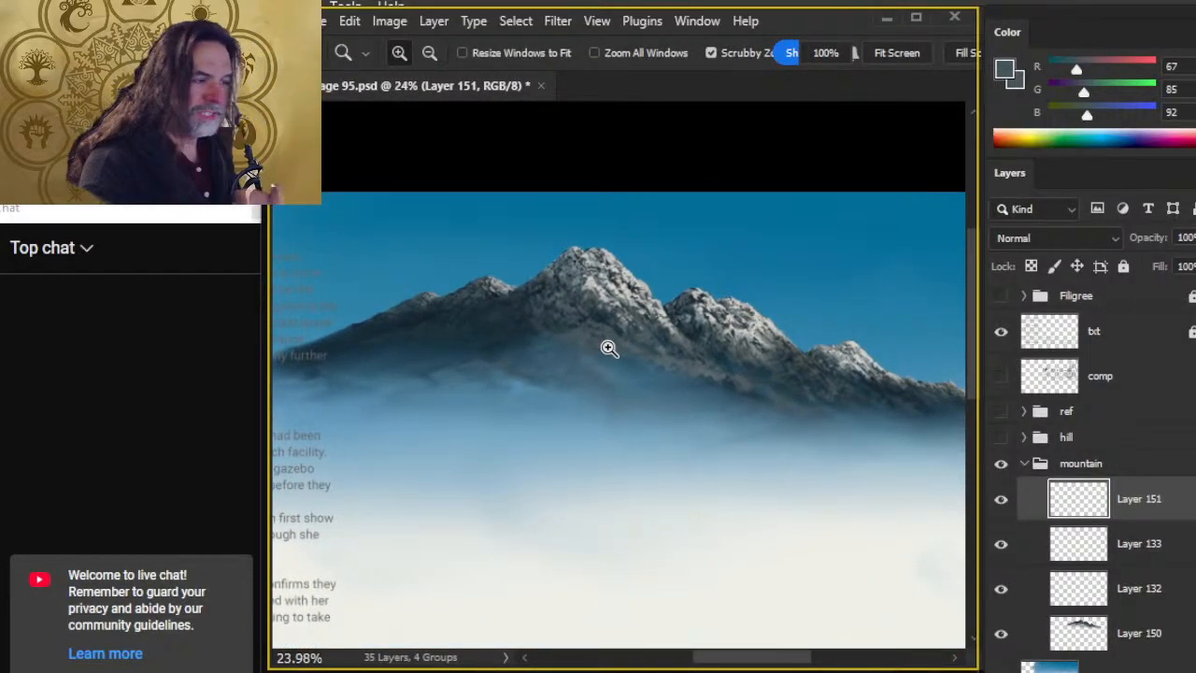
{"action": "key", "text": "b"}
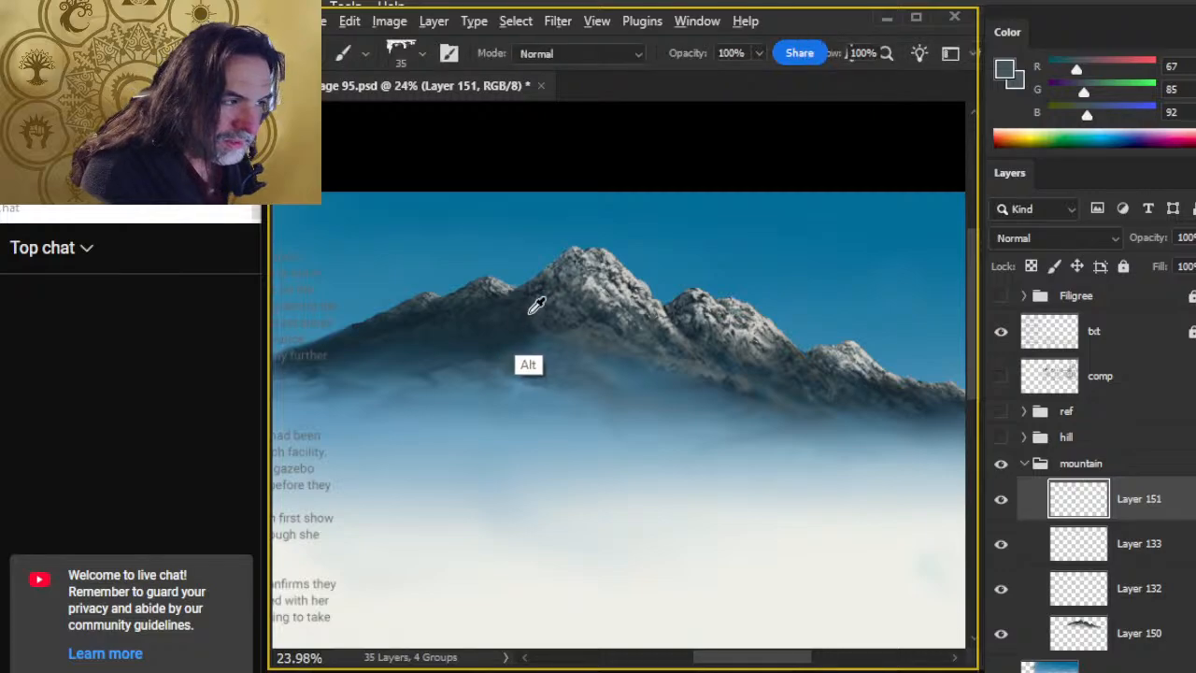
{"action": "left_click", "coordinate": [536, 308], "text": "alt"}
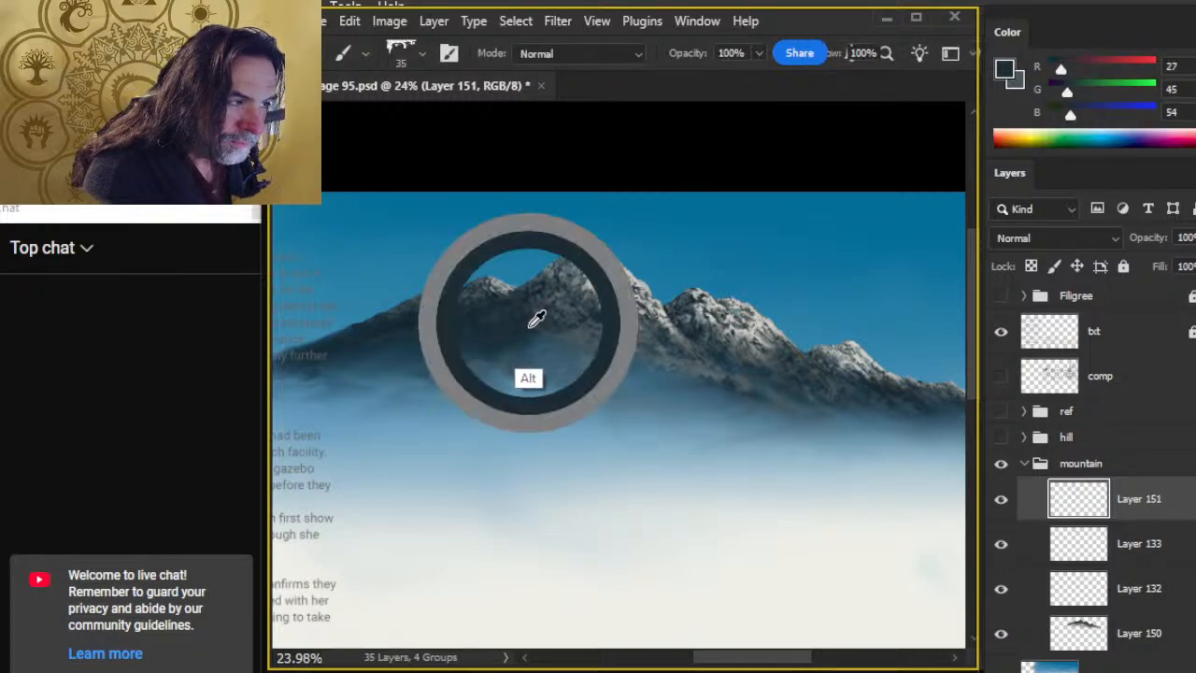
{"action": "right_click", "coordinate": [1152, 510]}
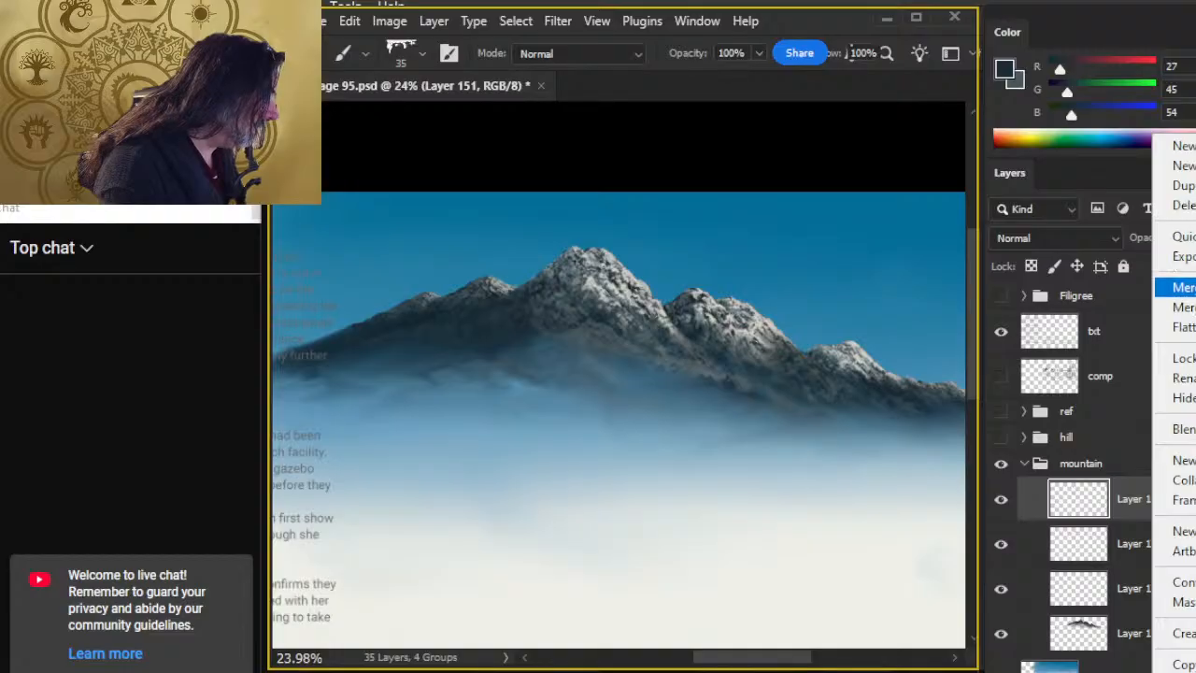
{"action": "left_click", "coordinate": [1183, 307]}
Step: Compare the mountains with Layers 133, 132 and 150 each hidden and shown
{"action": "left_click", "coordinate": [1000, 503]}
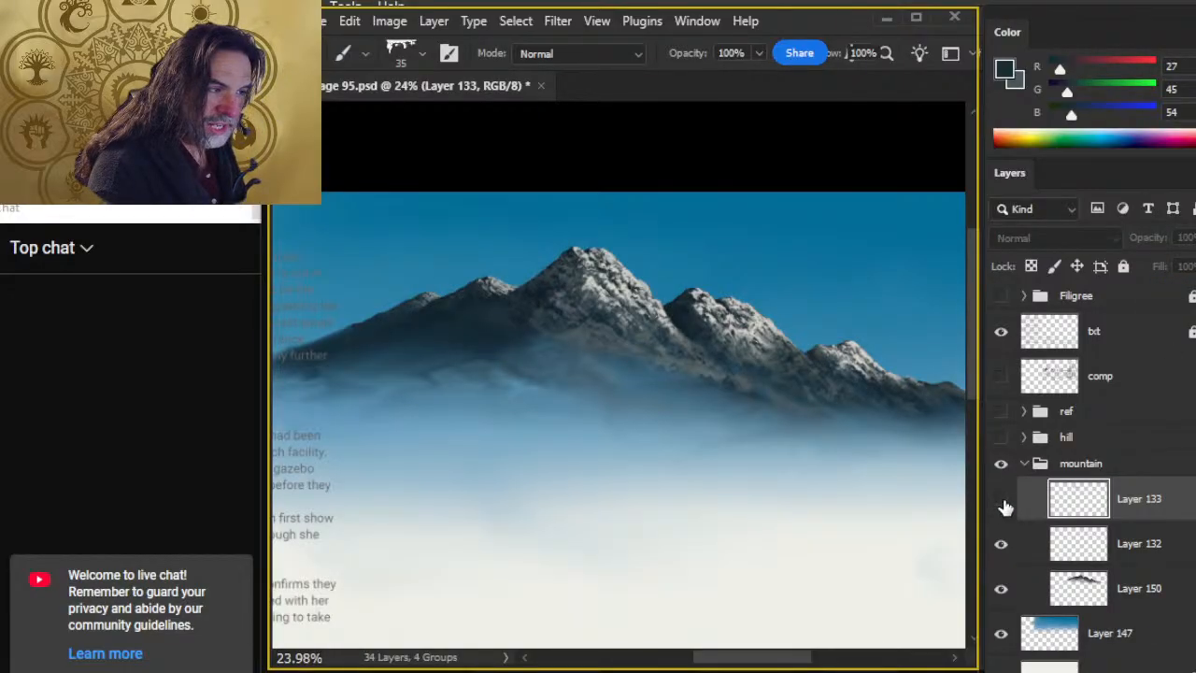
{"action": "left_click", "coordinate": [1001, 503]}
{"action": "left_click", "coordinate": [1002, 503]}
{"action": "left_click", "coordinate": [1002, 503]}
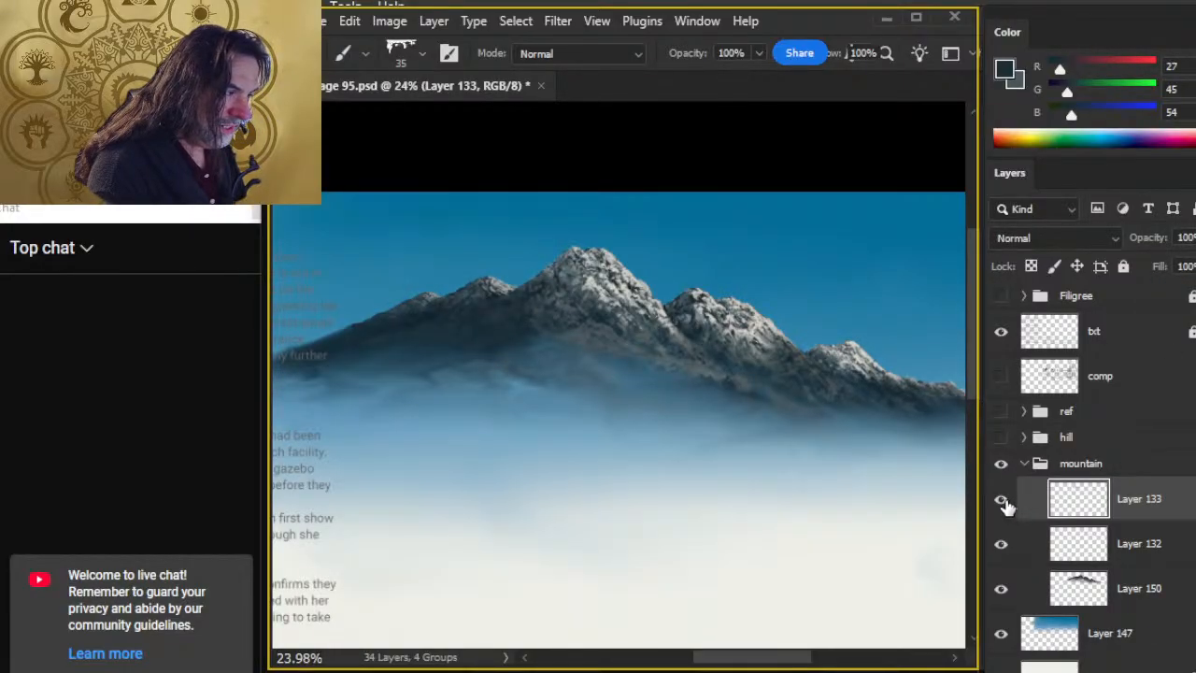
{"action": "left_click", "coordinate": [999, 548]}
{"action": "left_click", "coordinate": [999, 546]}
{"action": "left_click", "coordinate": [1005, 545]}
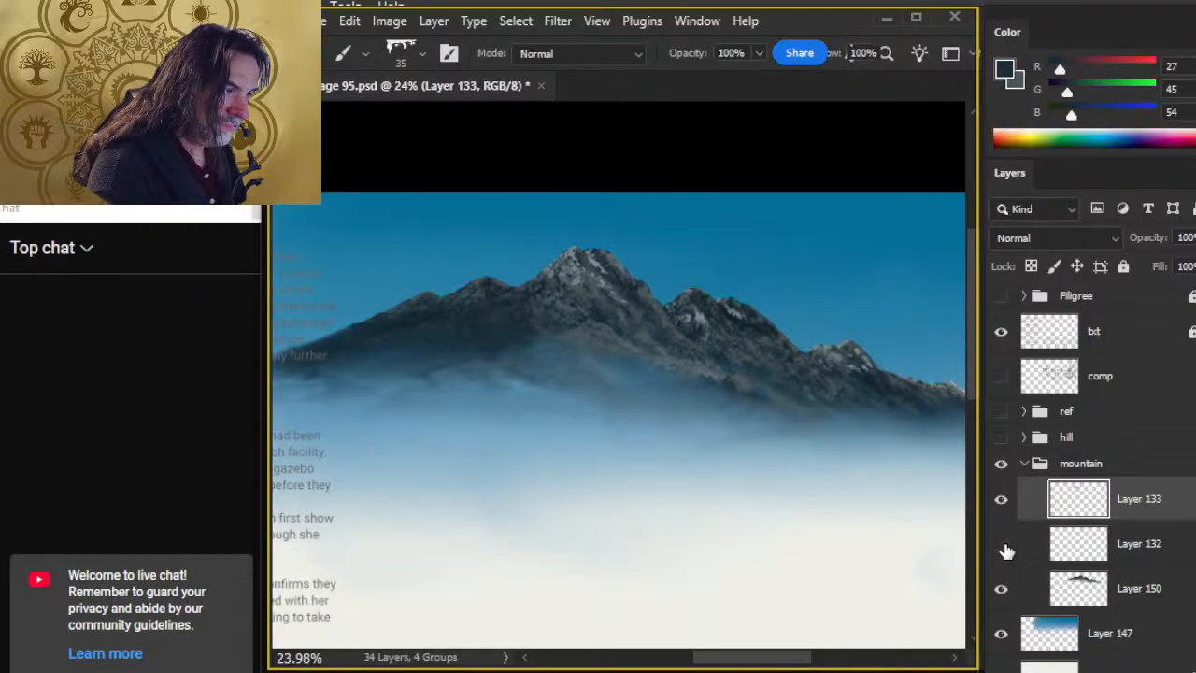
{"action": "left_click", "coordinate": [1006, 550]}
{"action": "left_click", "coordinate": [1002, 595]}
{"action": "left_click", "coordinate": [1004, 598]}
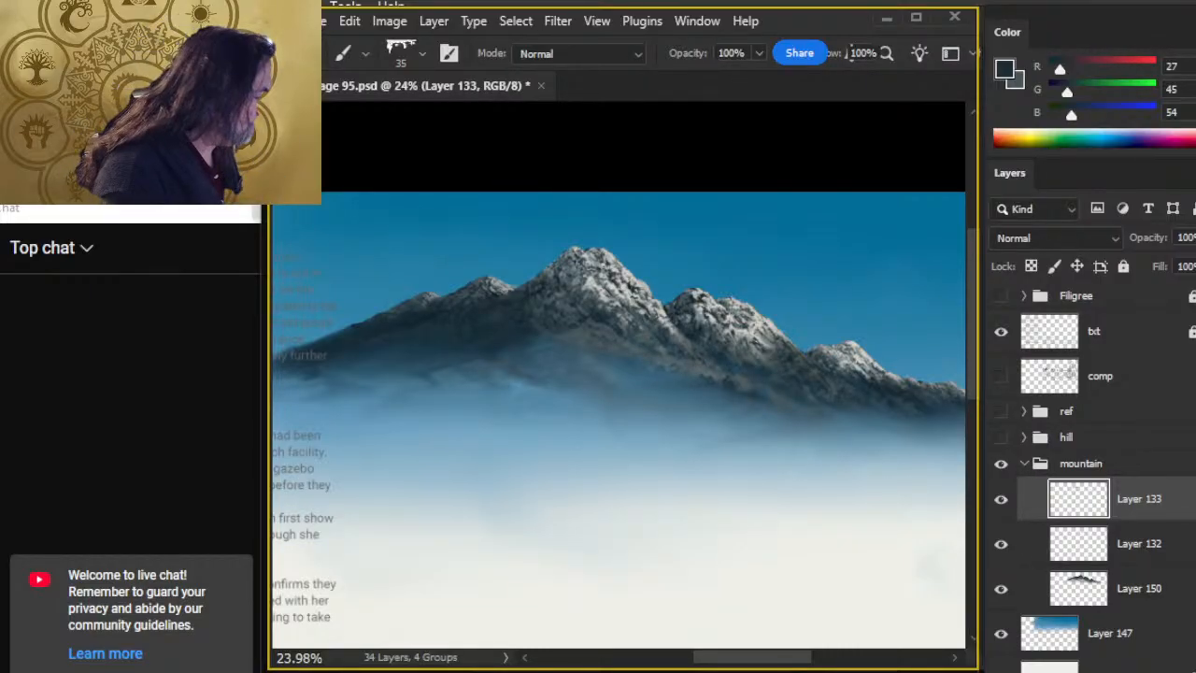
Step: Add a new layer above Layer 133, paint a dark foreground ridge descending from the large peak into the mist, and smudge it at 60% strength
{"action": "key", "text": "ctrl+shift+alt+n"}
{"action": "key", "text": "z"}
{"action": "left_click", "coordinate": [548, 379]}
{"action": "key", "text": "b"}
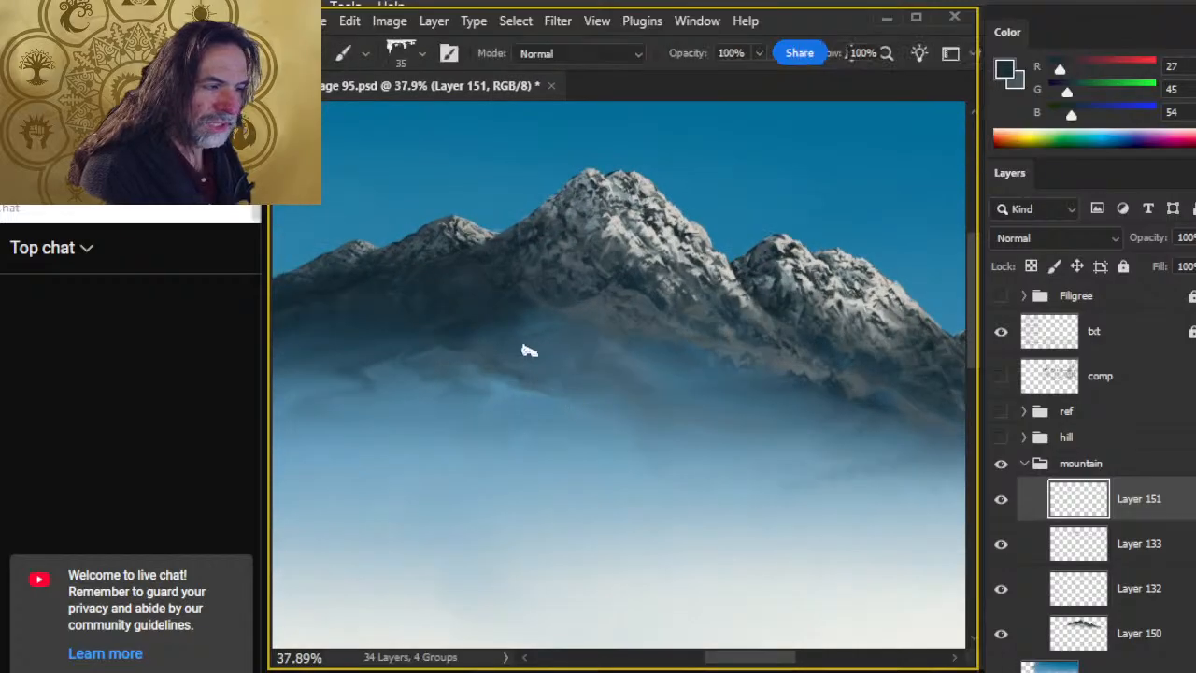
{"action": "mouse_move", "coordinate": [501, 335]}
{"action": "left_mouse_down"}
{"action": "mouse_move", "coordinate": [567, 317]}
{"action": "mouse_move", "coordinate": [572, 343]}
{"action": "mouse_move", "coordinate": [570, 328]}
{"action": "mouse_move", "coordinate": [603, 332]}
{"action": "mouse_move", "coordinate": [571, 321]}
{"action": "mouse_move", "coordinate": [464, 346]}
{"action": "mouse_move", "coordinate": [512, 347]}
{"action": "mouse_move", "coordinate": [511, 322]}
{"action": "mouse_move", "coordinate": [546, 315]}
{"action": "mouse_move", "coordinate": [564, 324]}
{"action": "mouse_move", "coordinate": [533, 342]}
{"action": "mouse_move", "coordinate": [574, 314]}
{"action": "mouse_move", "coordinate": [607, 316]}
{"action": "mouse_move", "coordinate": [615, 339]}
{"action": "mouse_move", "coordinate": [597, 308]}
{"action": "mouse_move", "coordinate": [581, 322]}
{"action": "mouse_move", "coordinate": [615, 293]}
{"action": "mouse_move", "coordinate": [501, 354]}
{"action": "mouse_move", "coordinate": [523, 302]}
{"action": "mouse_move", "coordinate": [504, 308]}
{"action": "mouse_move", "coordinate": [544, 298]}
{"action": "mouse_move", "coordinate": [540, 395]}
{"action": "mouse_move", "coordinate": [520, 339]}
{"action": "mouse_move", "coordinate": [605, 354]}
{"action": "mouse_move", "coordinate": [509, 382]}
{"action": "mouse_move", "coordinate": [561, 435]}
{"action": "mouse_move", "coordinate": [578, 369]}
{"action": "mouse_move", "coordinate": [590, 381]}
{"action": "mouse_move", "coordinate": [556, 366]}
{"action": "left_mouse_up"}
{"action": "key", "text": "r"}
{"action": "key", "text": "z"}
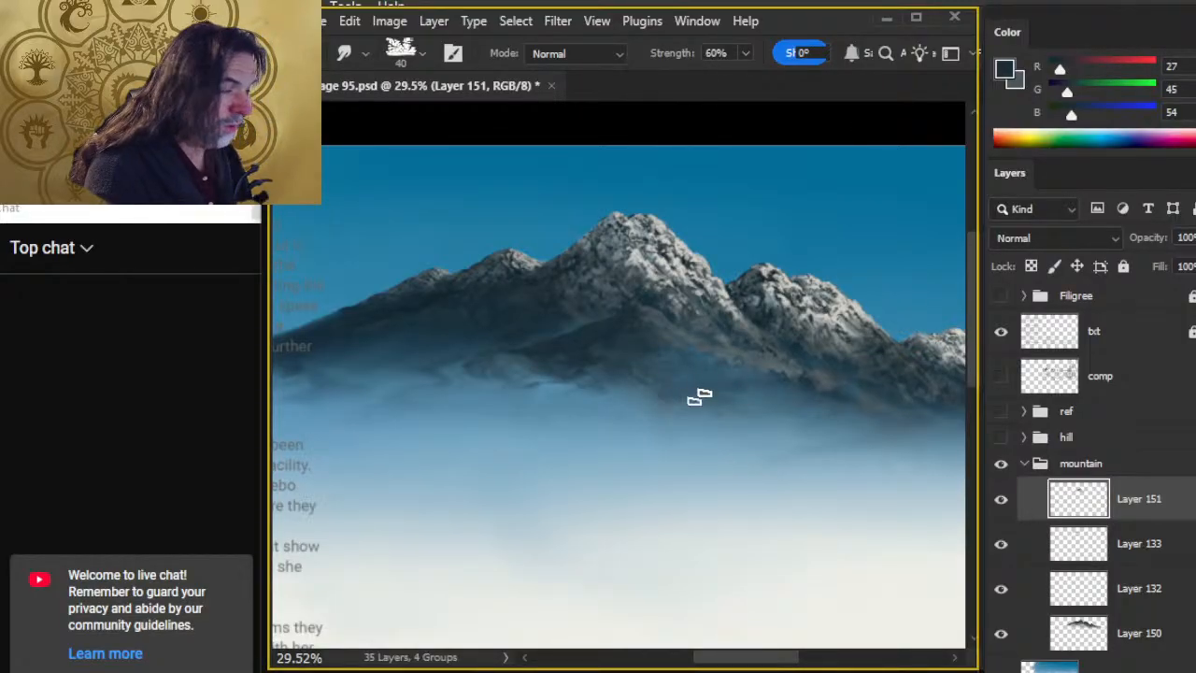
Step: Extend the dark ridge's base into the mist, adding strokes in a sampled blue-gray (RGB 59, 90, 105) and smudging them at size 40 and 60% strength
{"action": "key", "text": "z"}
{"action": "left_click_drag", "start_coordinate": [697, 456], "coordinate": [678, 469]}
{"action": "left_click_drag", "start_coordinate": [584, 251], "coordinate": [681, 265]}
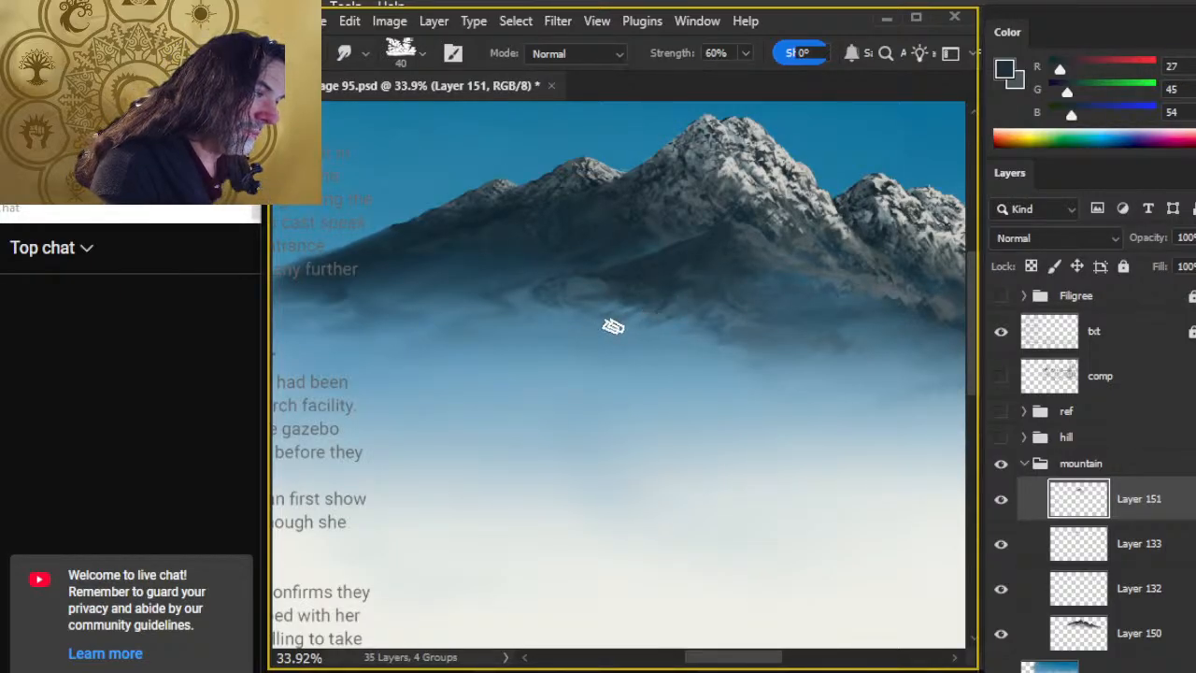
{"action": "key", "text": "b"}
{"action": "left_click", "coordinate": [662, 293], "text": "alt"}
{"action": "key", "text": "r"}
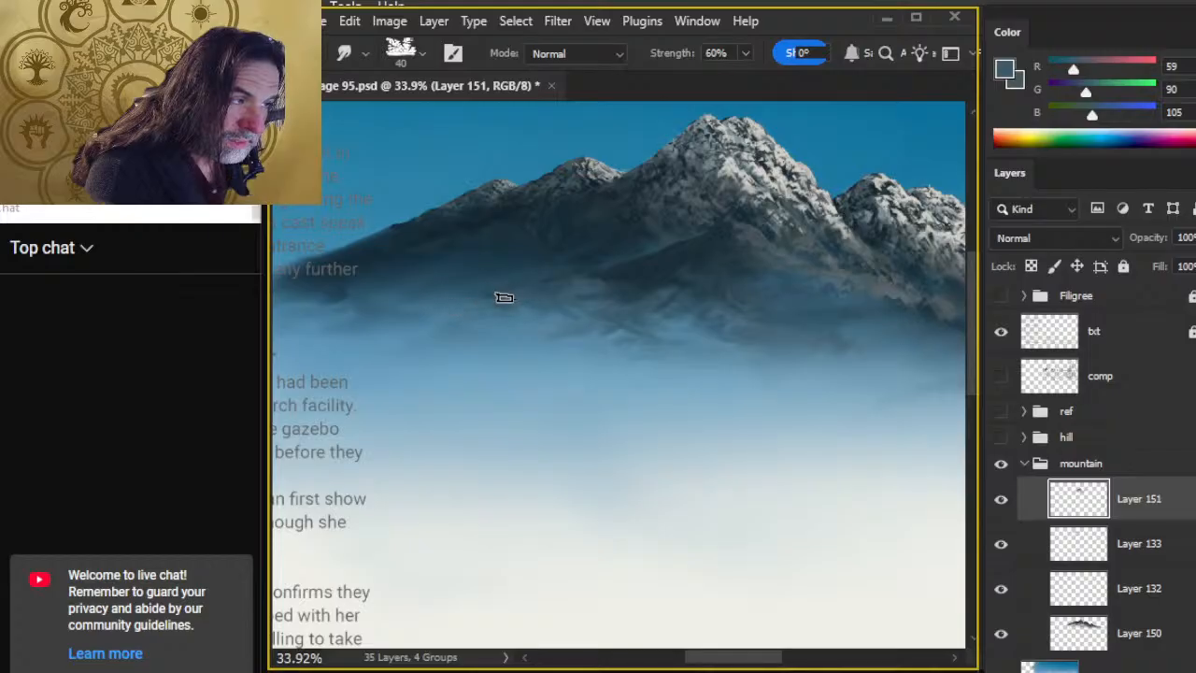
Step: Soften the dark ridge's upper slope by alternately erasing at size 50, 56% opacity and smudging at size 40, 60% strength
{"action": "key", "text": "e"}
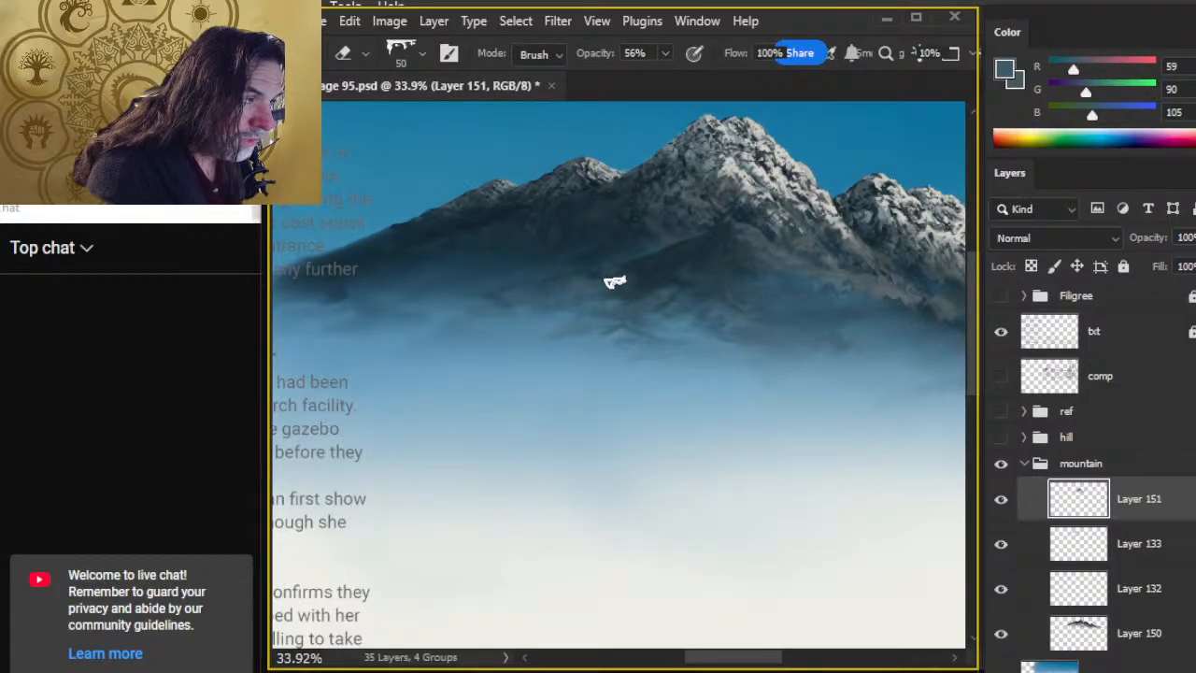
{"action": "key", "text": "r"}
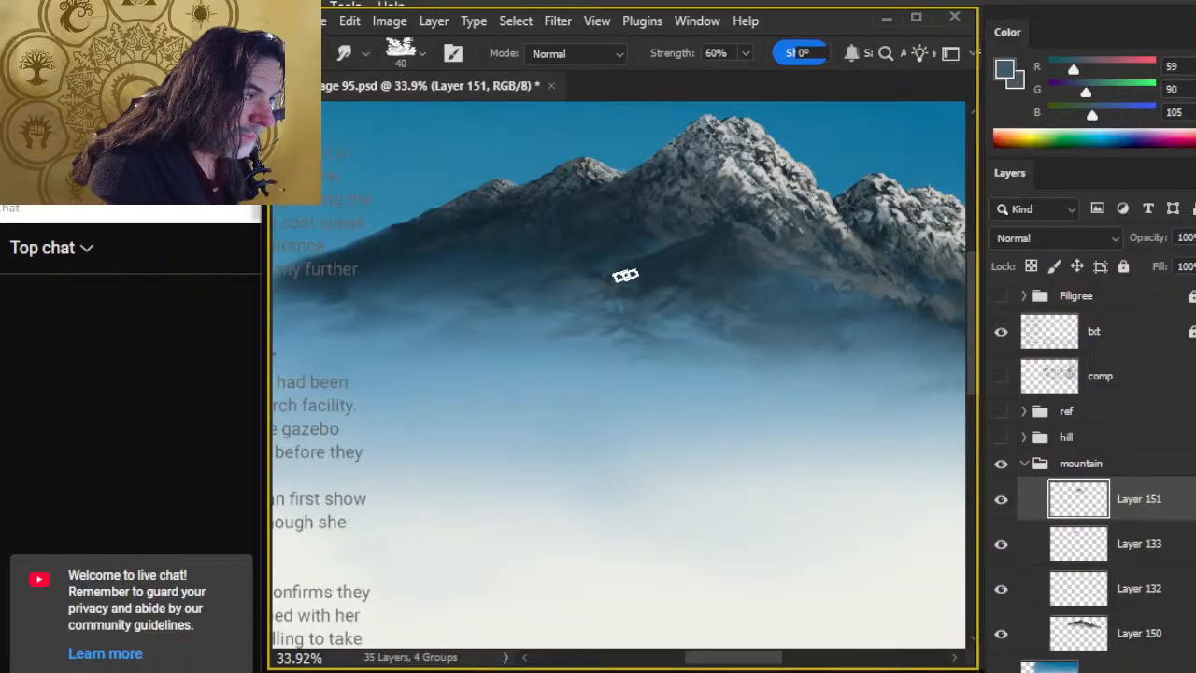
{"action": "key", "text": "e"}
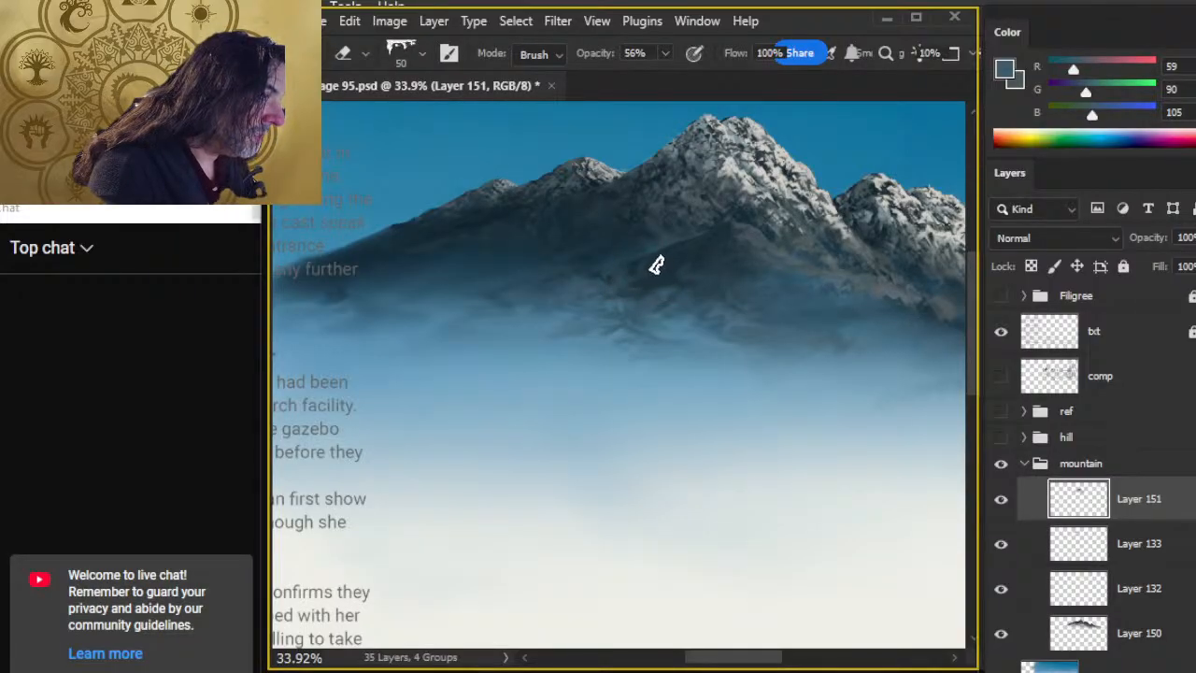
{"action": "key", "text": "r"}
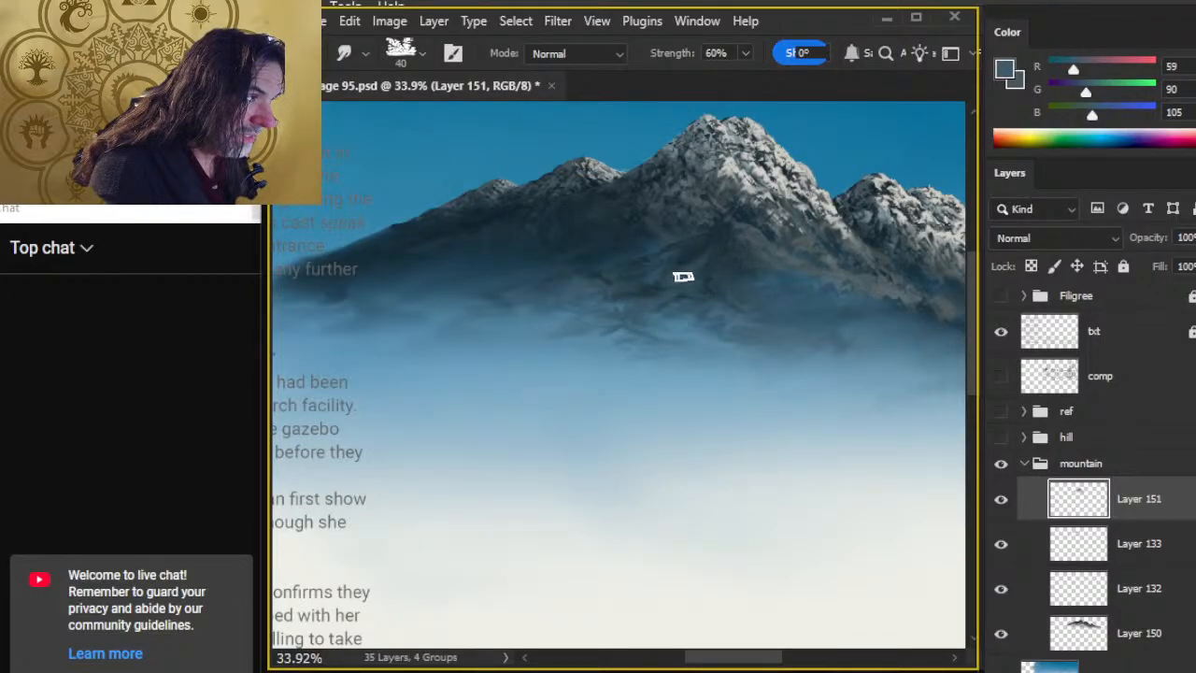
{"action": "key", "text": "e"}
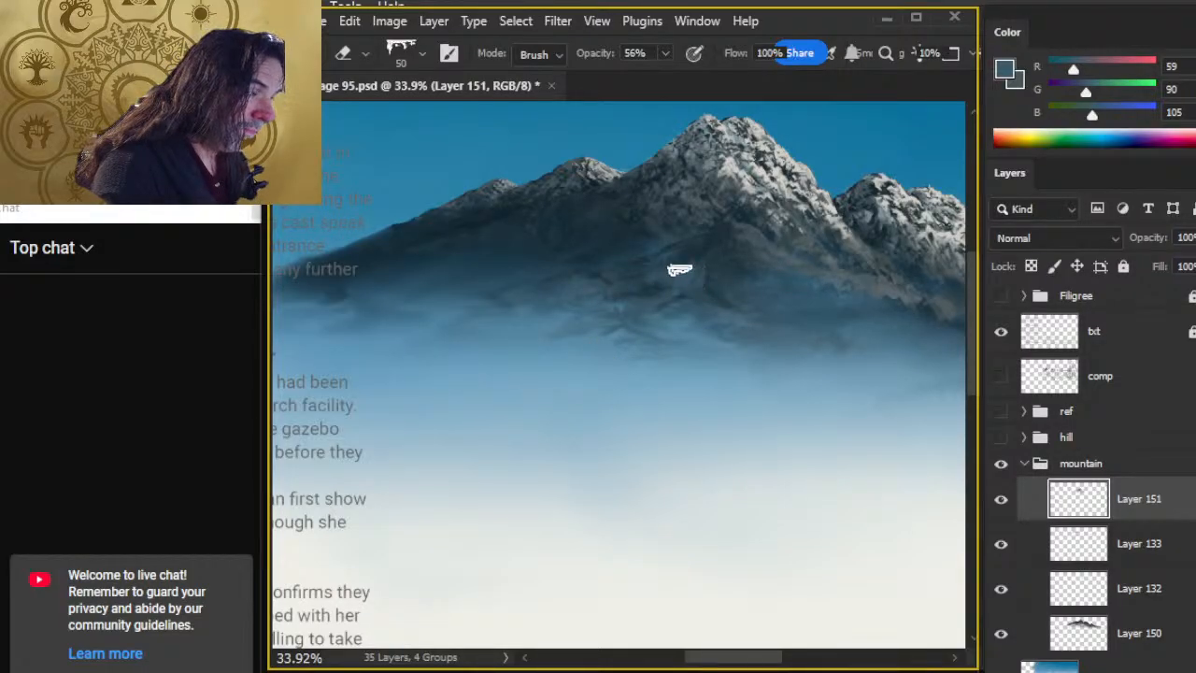
Step: Repaint the ridge below the large peak in a sampled dark blue-gray (RGB 33, 54, 63), blending it with smudging and 56% erasing
{"action": "key", "text": "b"}
{"action": "left_click", "coordinate": [701, 250], "text": "alt"}
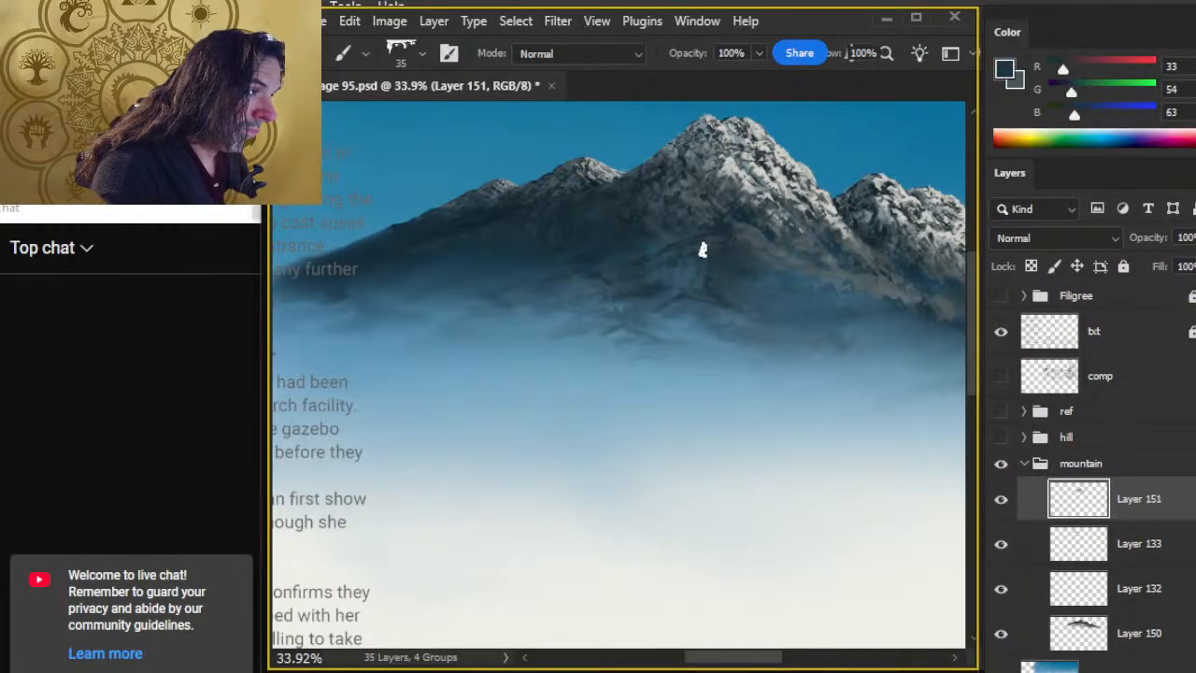
{"action": "key", "text": "r"}
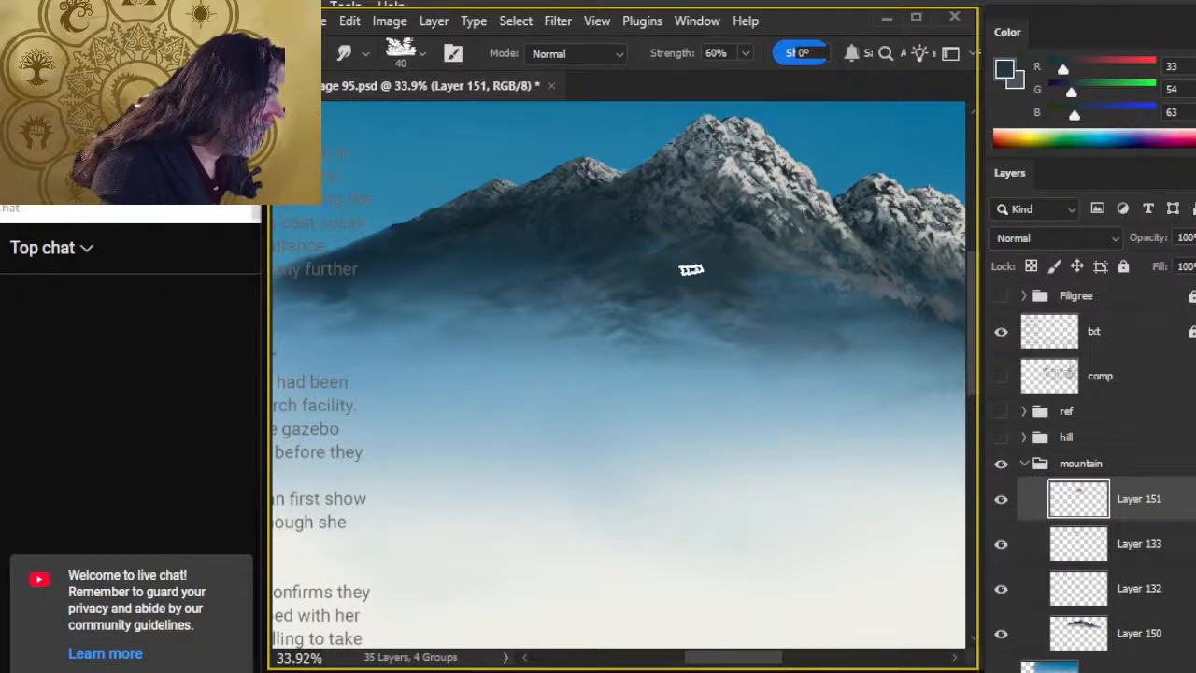
{"action": "key", "text": "e"}
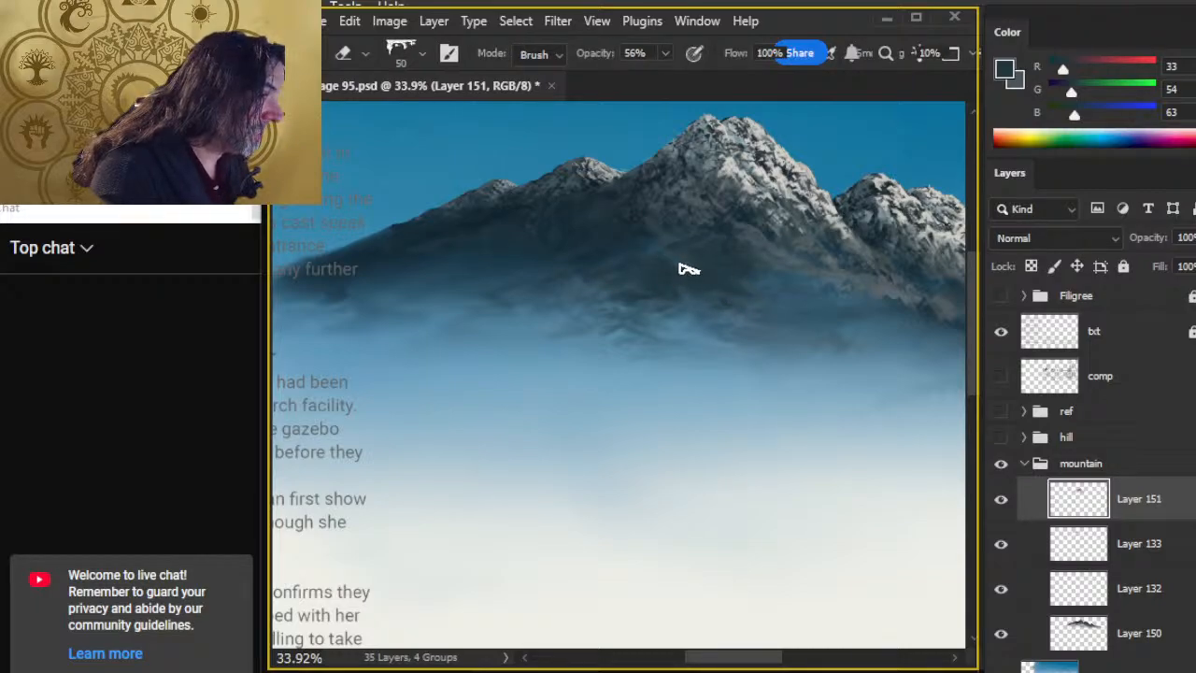
{"action": "key", "text": "r"}
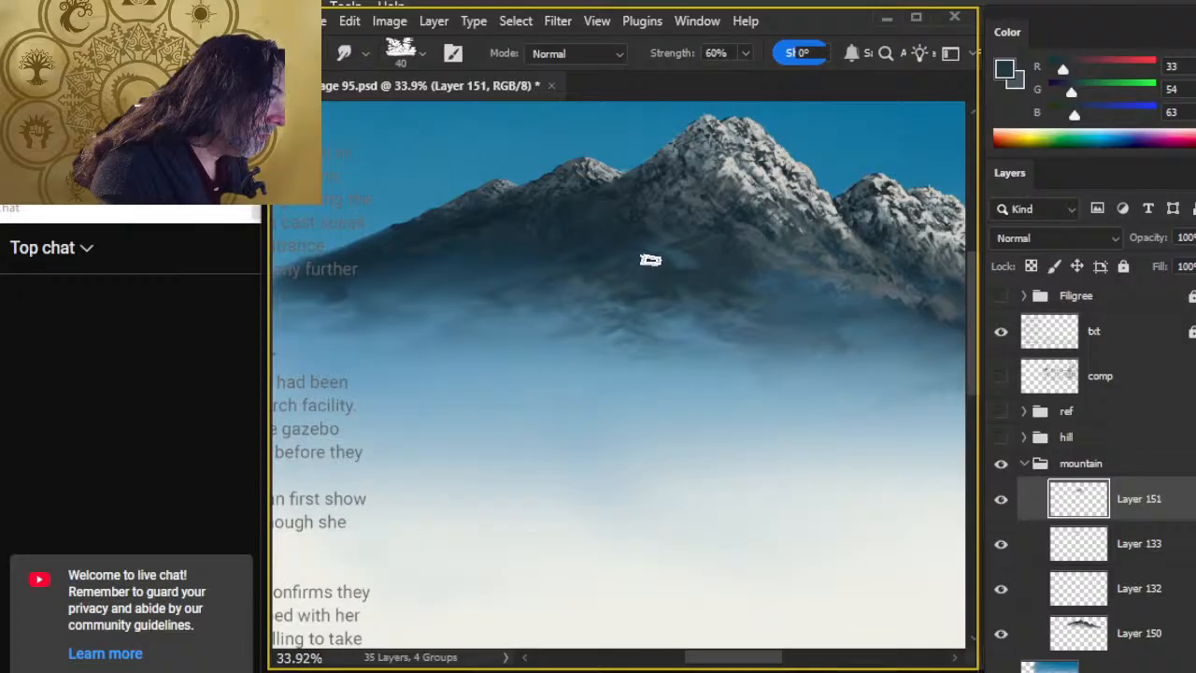
{"action": "key", "text": "ctrl"}
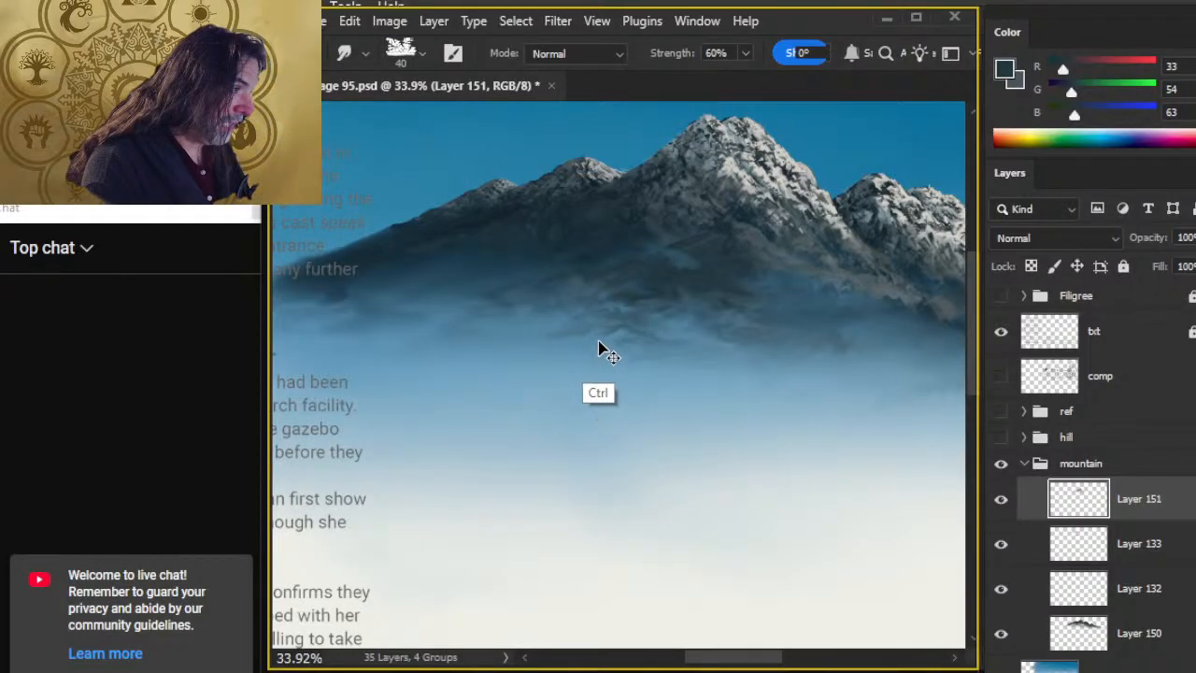
{"action": "key", "text": "e"}
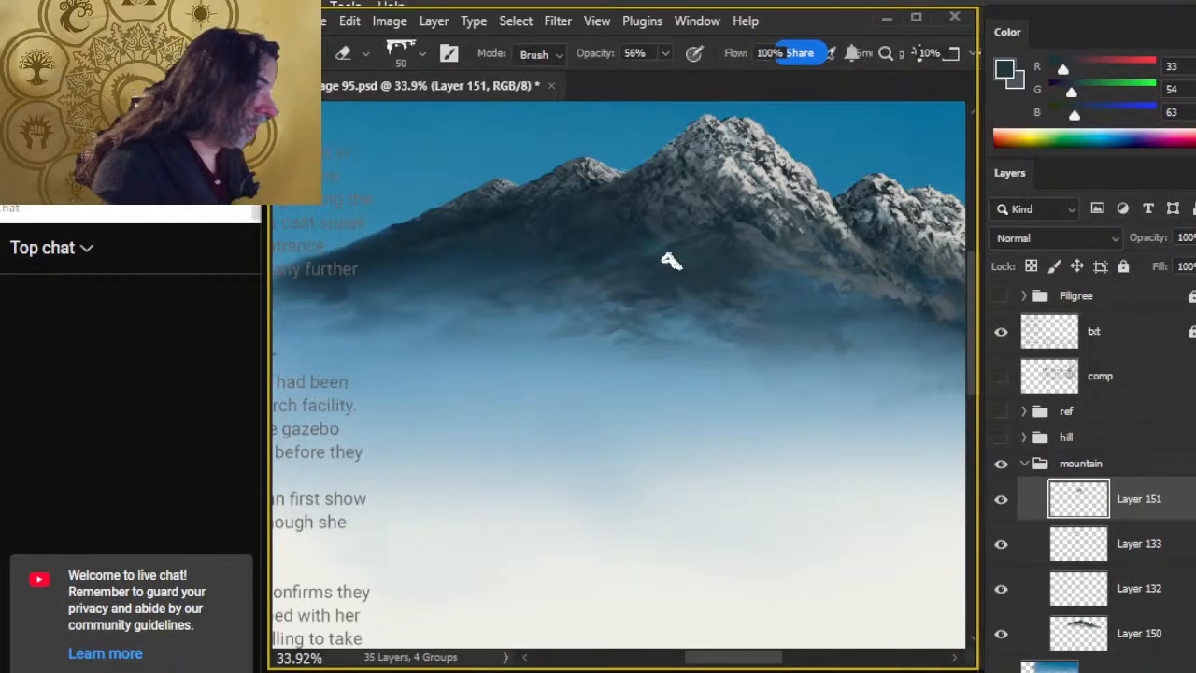
{"action": "key", "text": "r"}
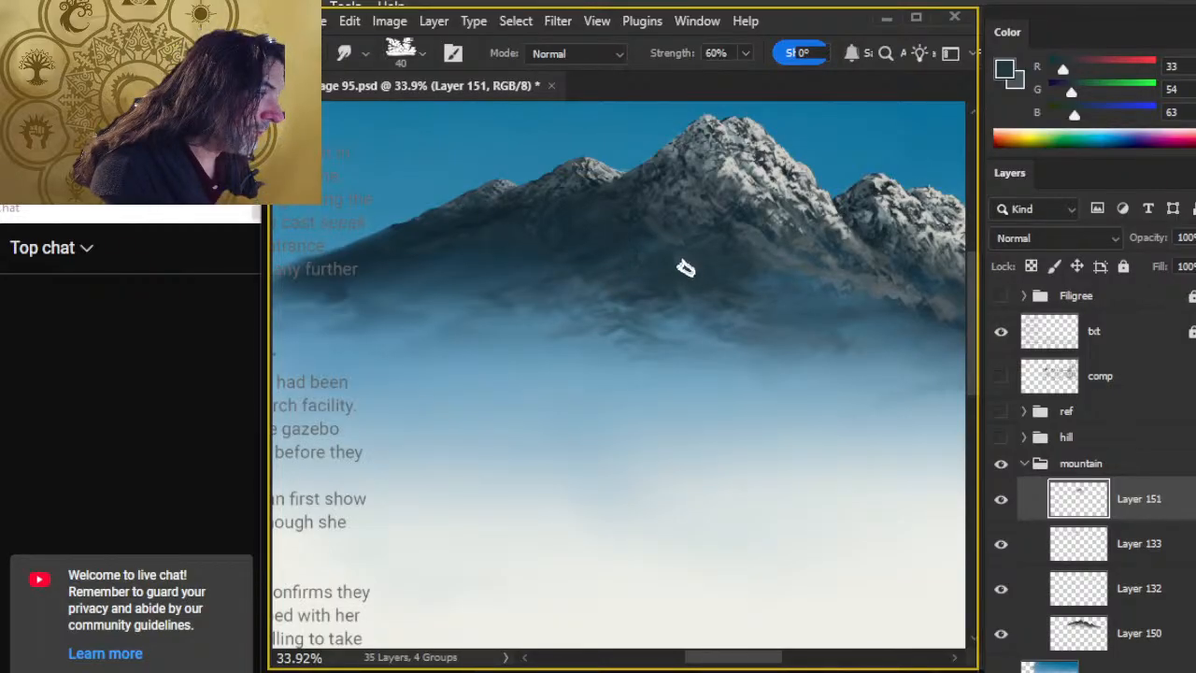
Step: Add darker strokes sampled from the shaded slope (RGB 18, 36, 48) along the ridge's upper edge, smudge them, and compare with Layer 151 hidden
{"action": "key", "text": "b"}
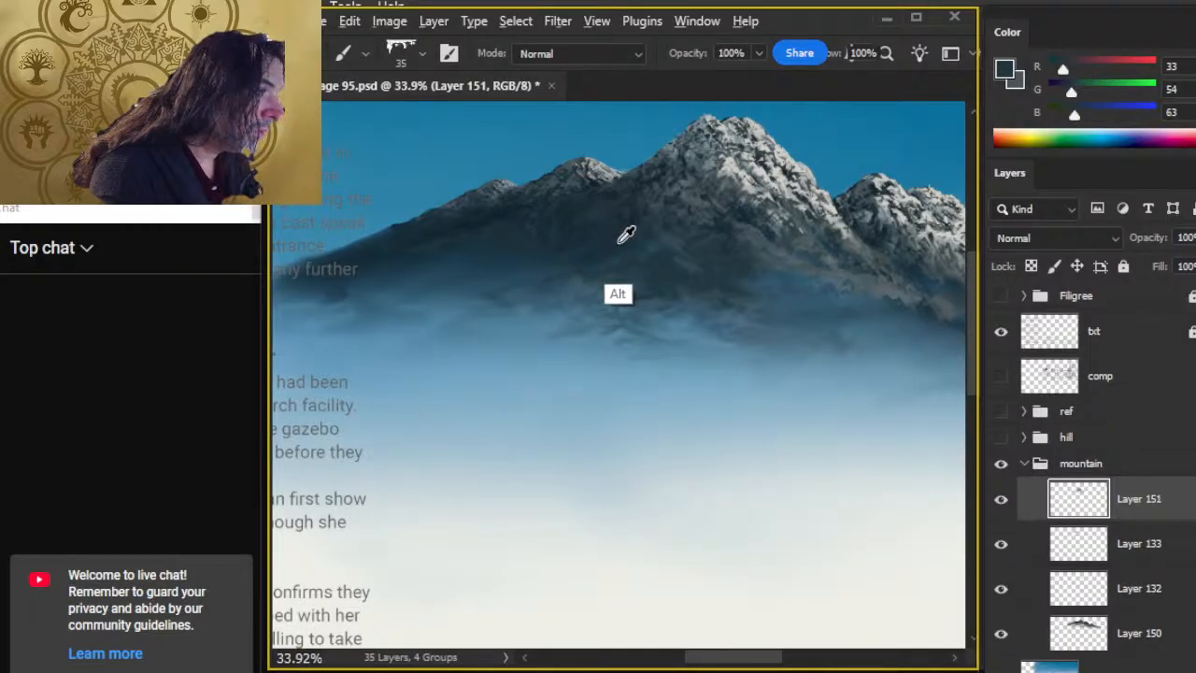
{"action": "left_click", "coordinate": [633, 226], "text": "alt"}
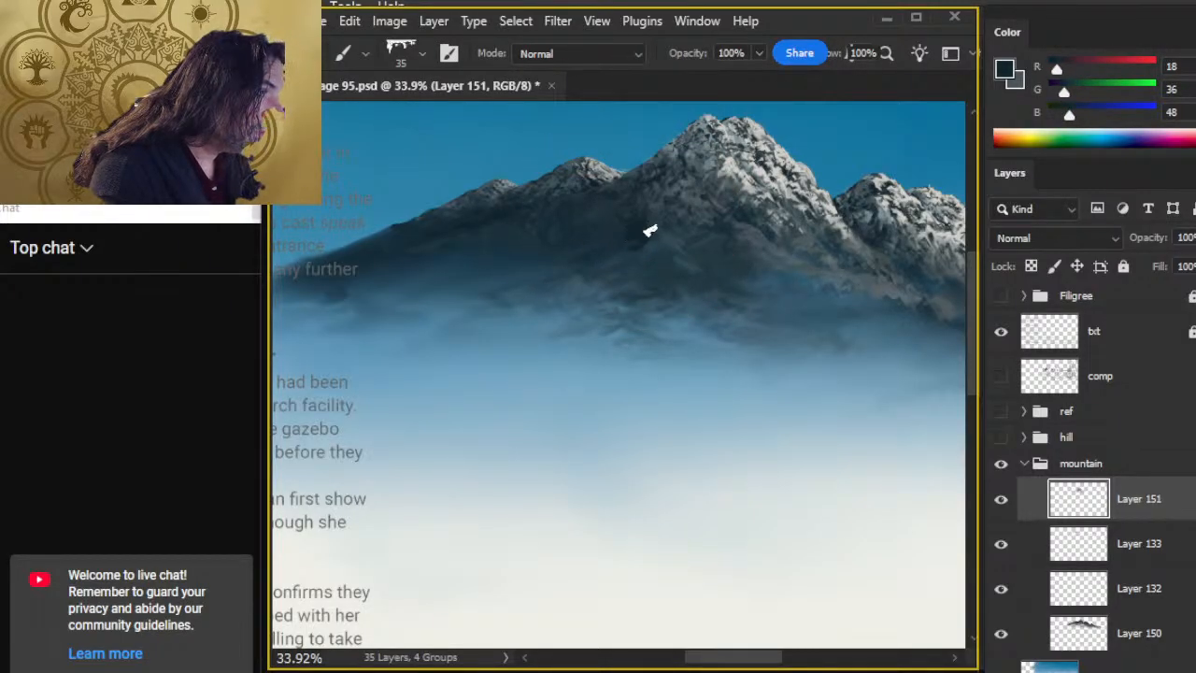
{"action": "key", "text": "r"}
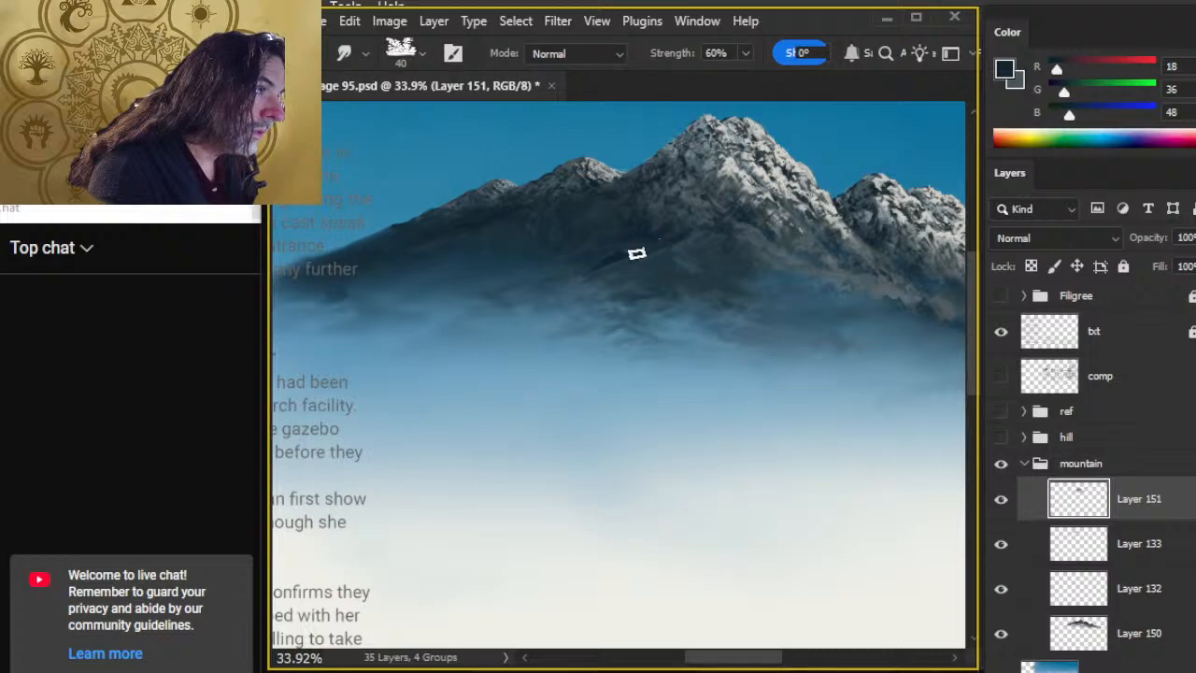
{"action": "left_click", "coordinate": [1001, 499]}
{"action": "left_click", "coordinate": [1001, 499]}
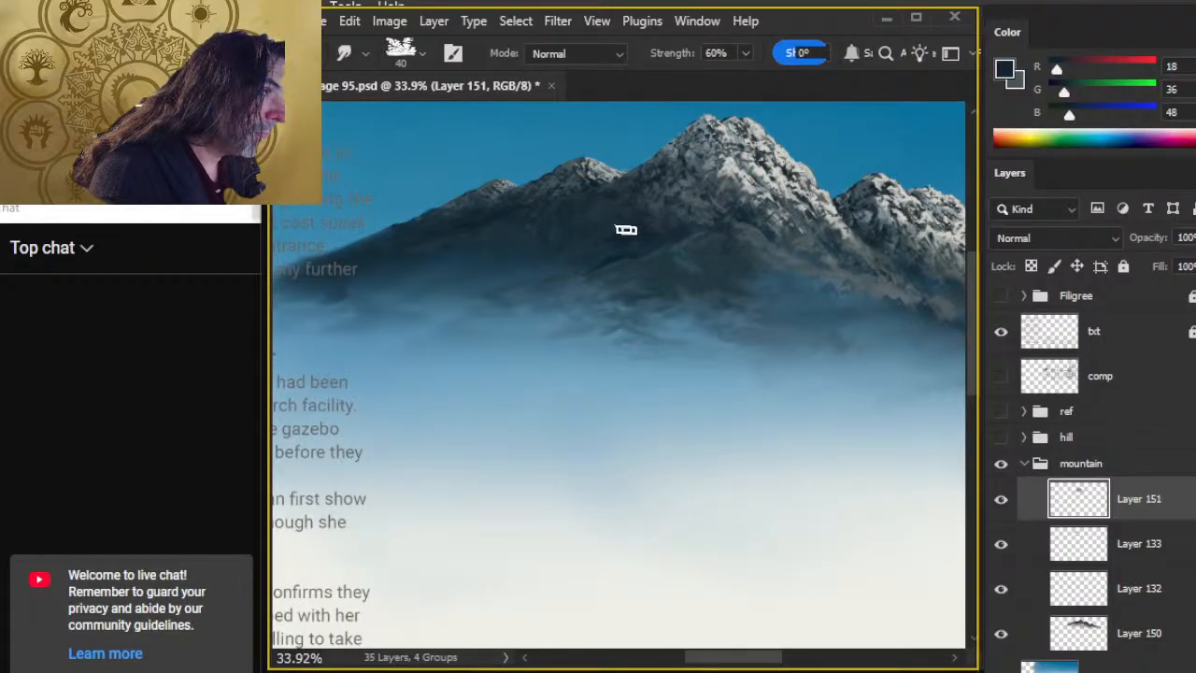
Step: Erase and smudge the dark strokes along the ridge's upper edge, checking the blend against the whole mountain range
{"action": "key", "text": "e"}
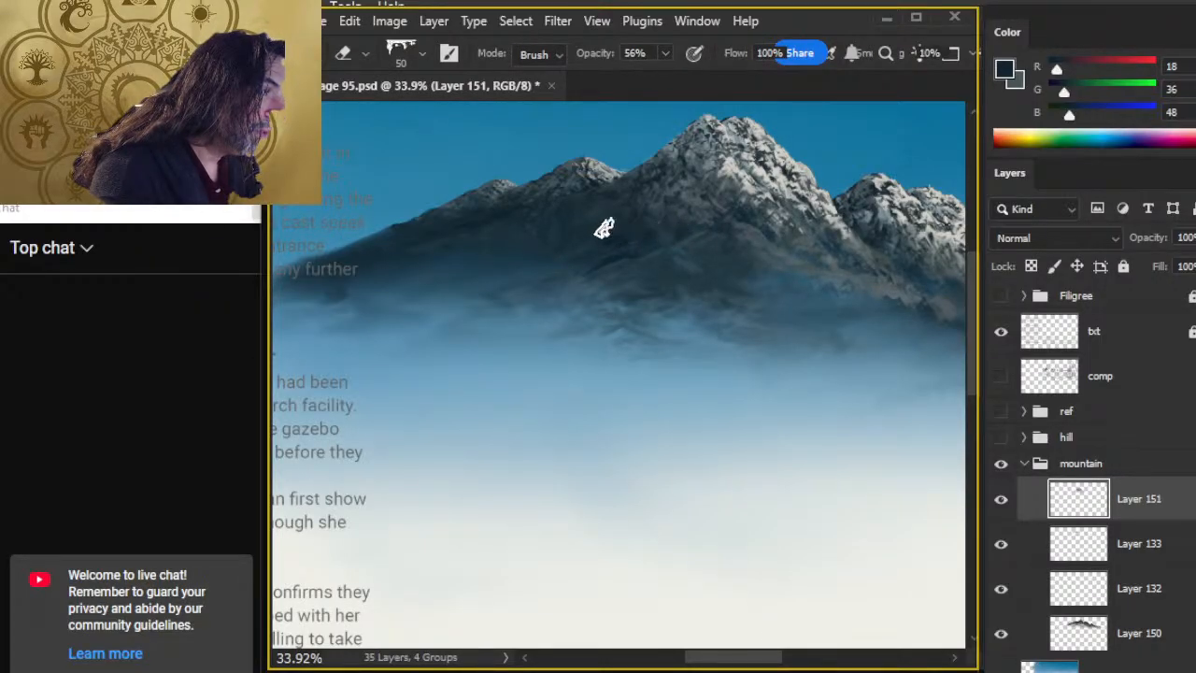
{"action": "key", "text": "r"}
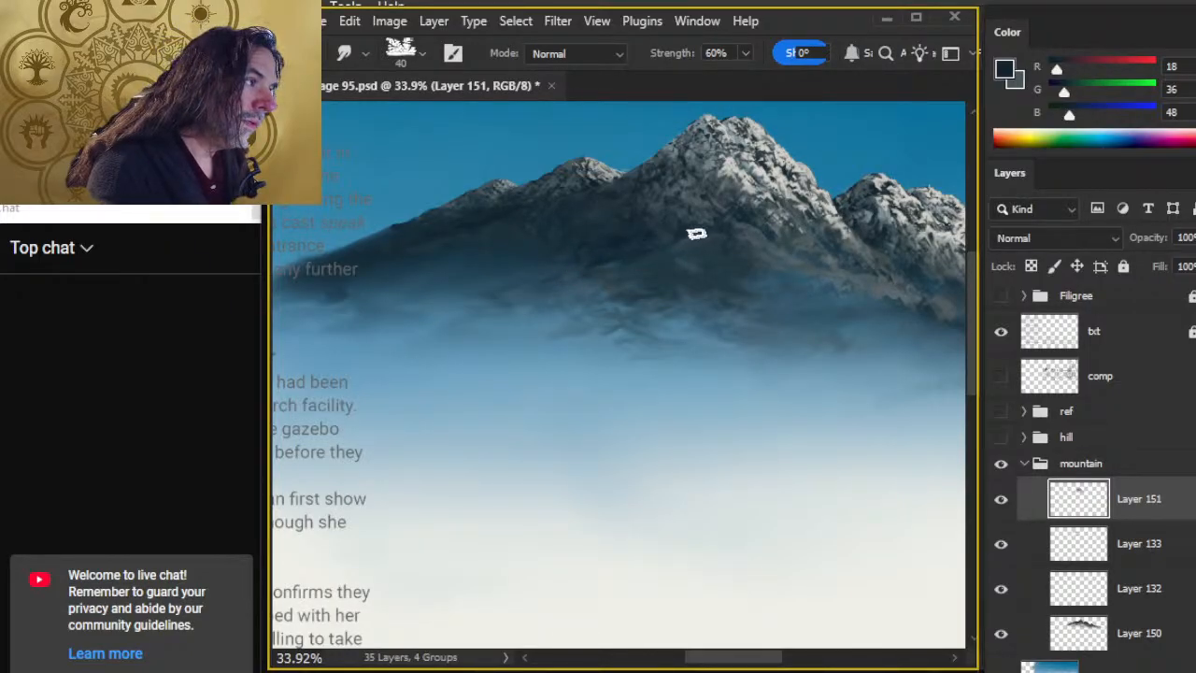
{"action": "key", "text": "e"}
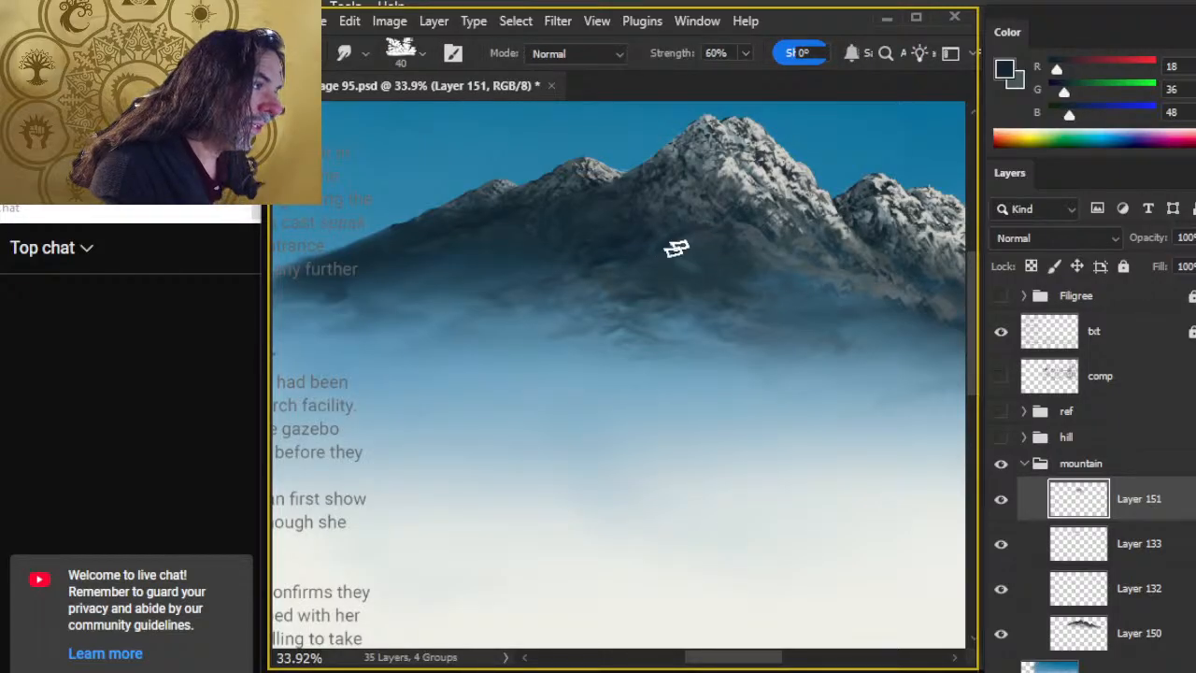
{"action": "key", "text": "z"}
{"action": "left_click_drag", "start_coordinate": [662, 339], "coordinate": [599, 343]}
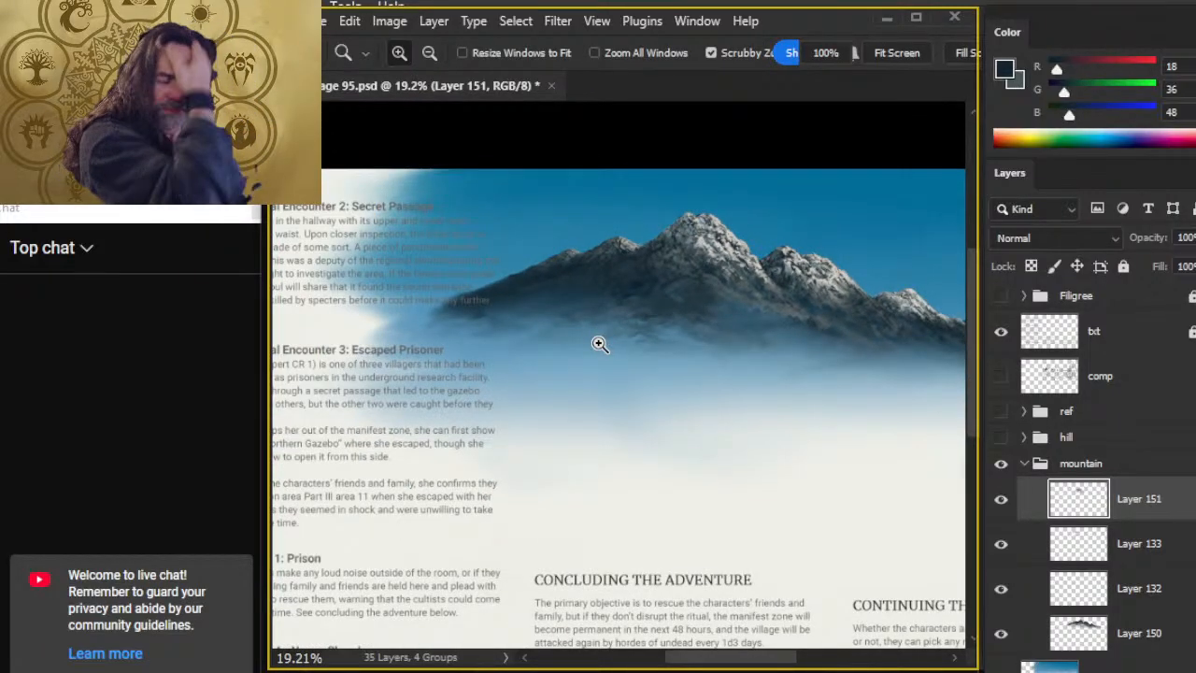
{"action": "key", "text": "ctrl"}
{"action": "left_click_drag", "start_coordinate": [670, 309], "coordinate": [717, 304]}
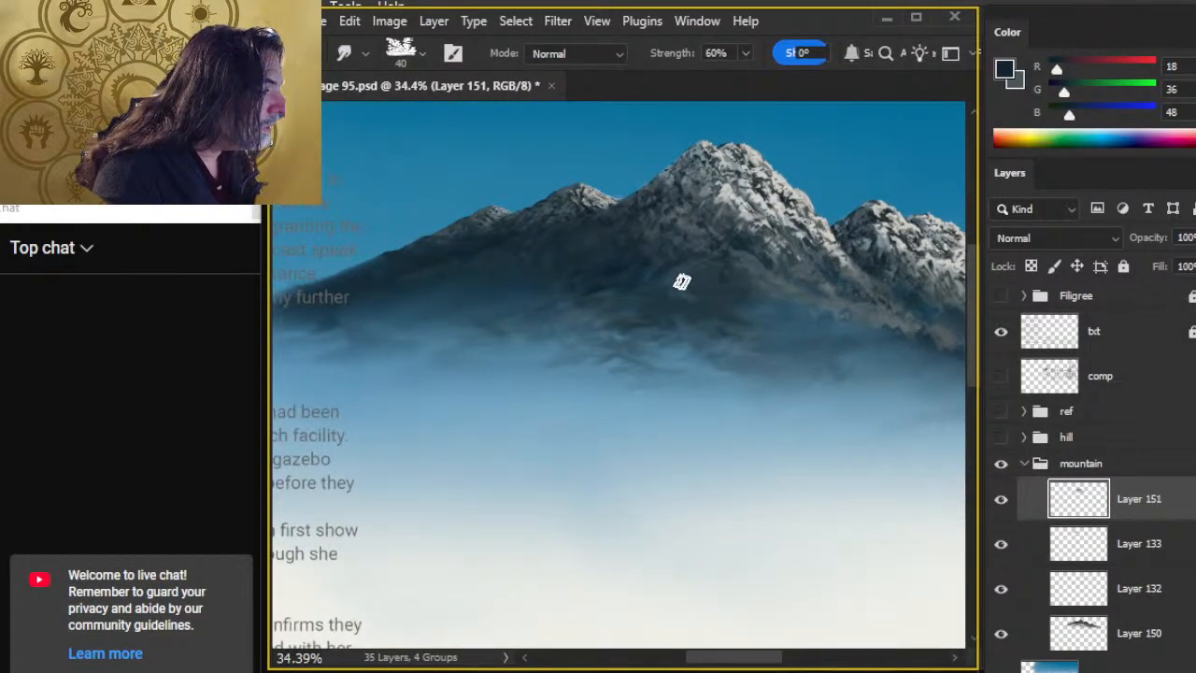
Step: Paint the ridge's middle in a sampled dark blue-gray (RGB 28, 46, 55), thinning it with the 56% eraser and smudging the strokes
{"action": "key", "text": "b"}
{"action": "left_click", "coordinate": [709, 280], "text": "alt"}
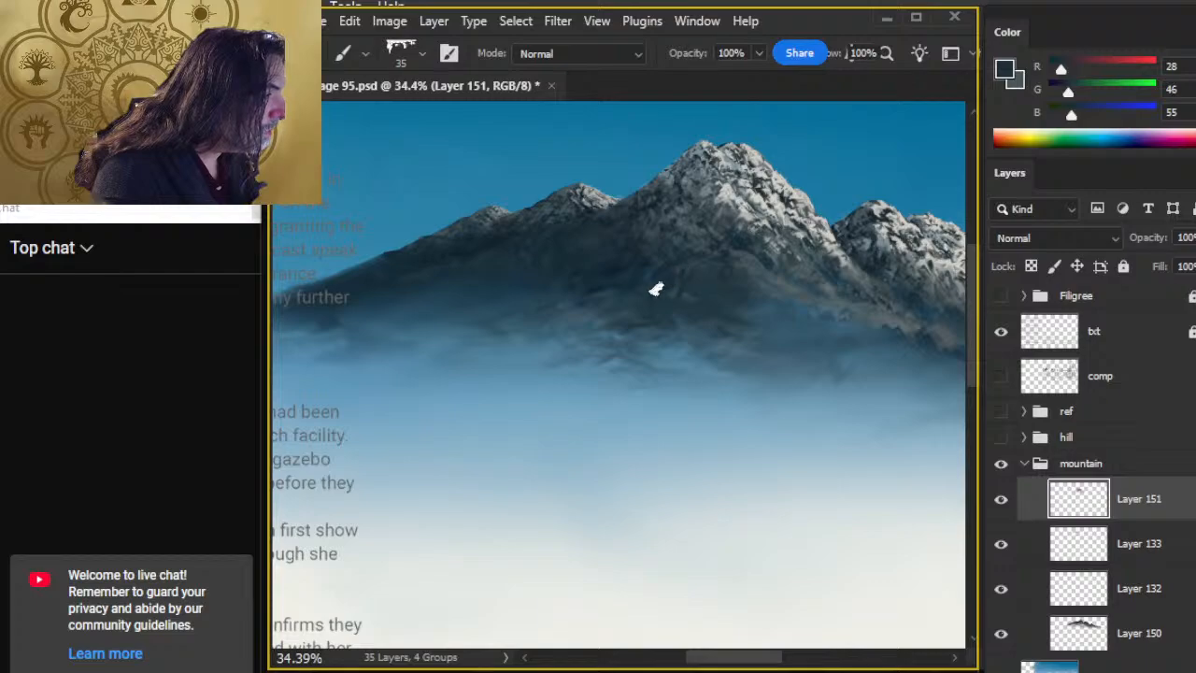
{"action": "key", "text": "r"}
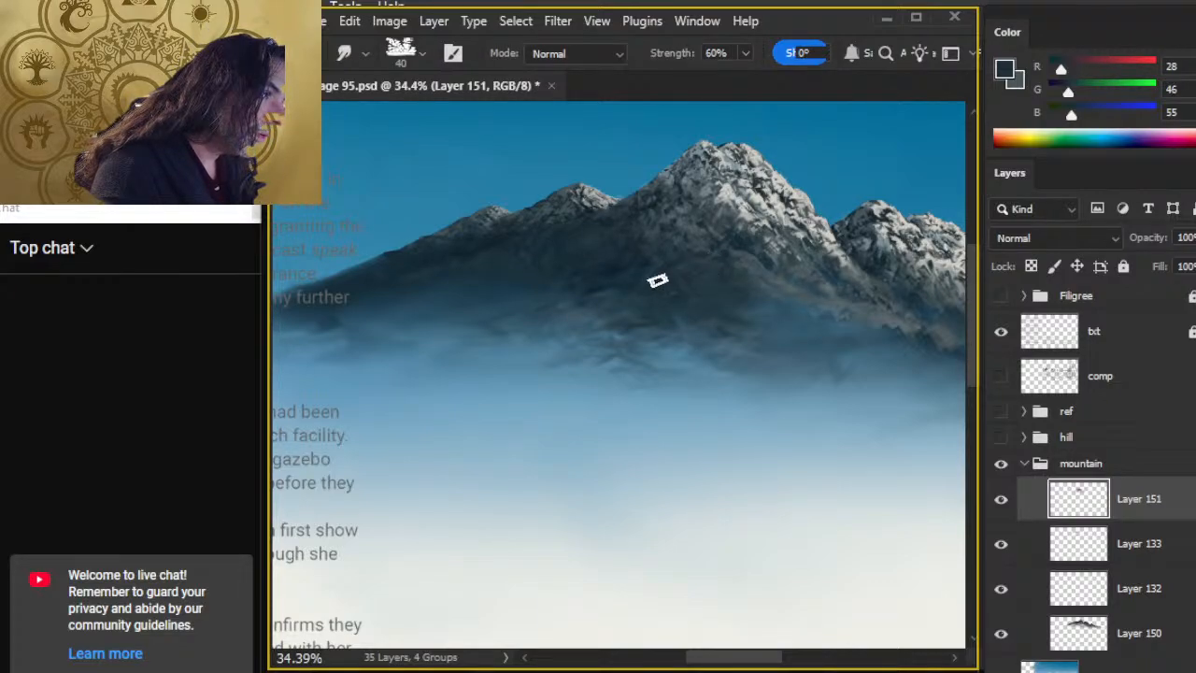
{"action": "key", "text": "e"}
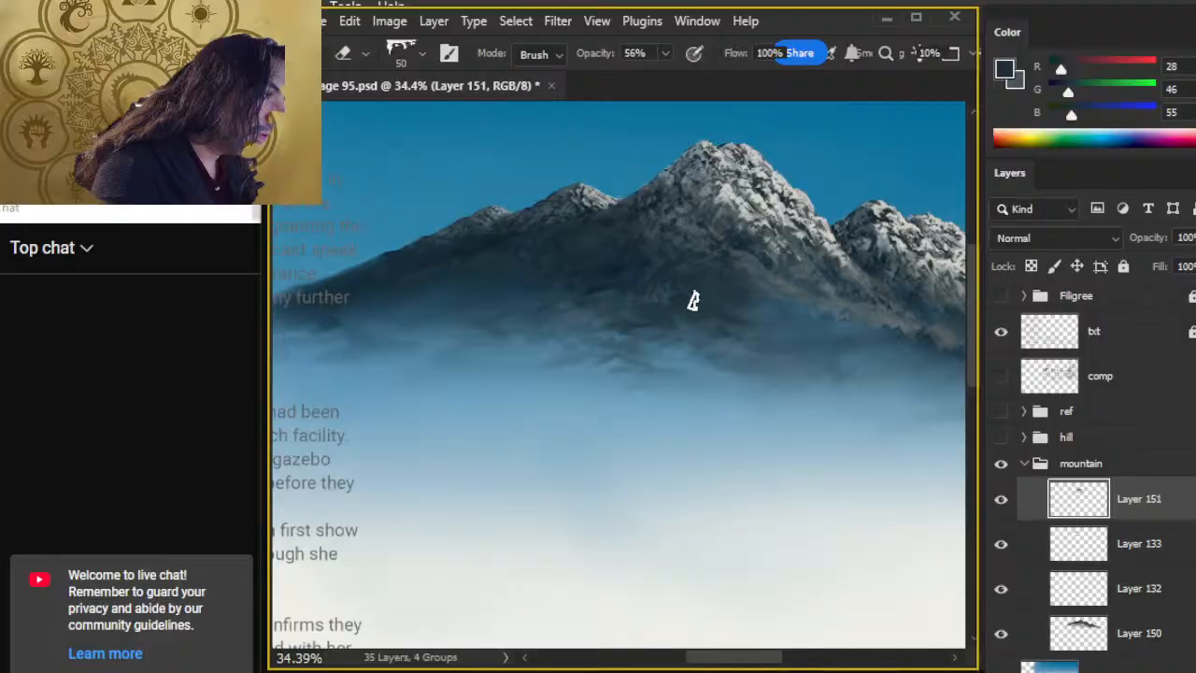
{"action": "key", "text": "r"}
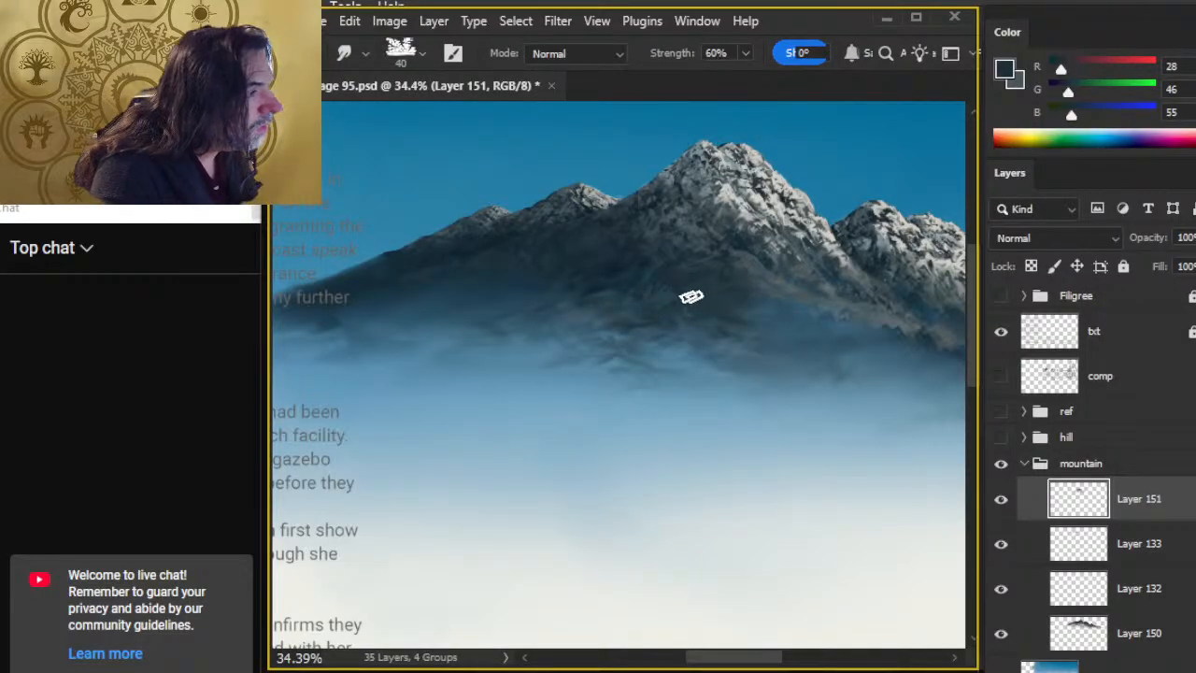
Step: Extend the ridge's left end with a dark spur running down into the mist, and smudge the strokes at 60% strength
{"action": "key", "text": "b"}
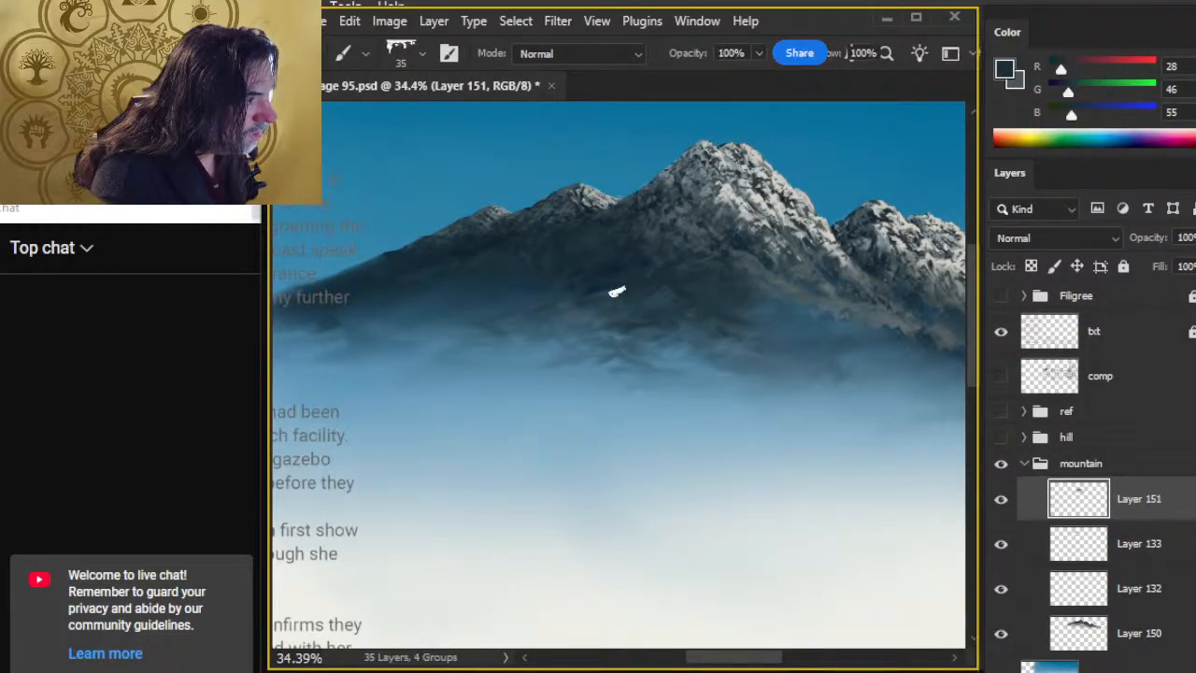
{"action": "key", "text": "r"}
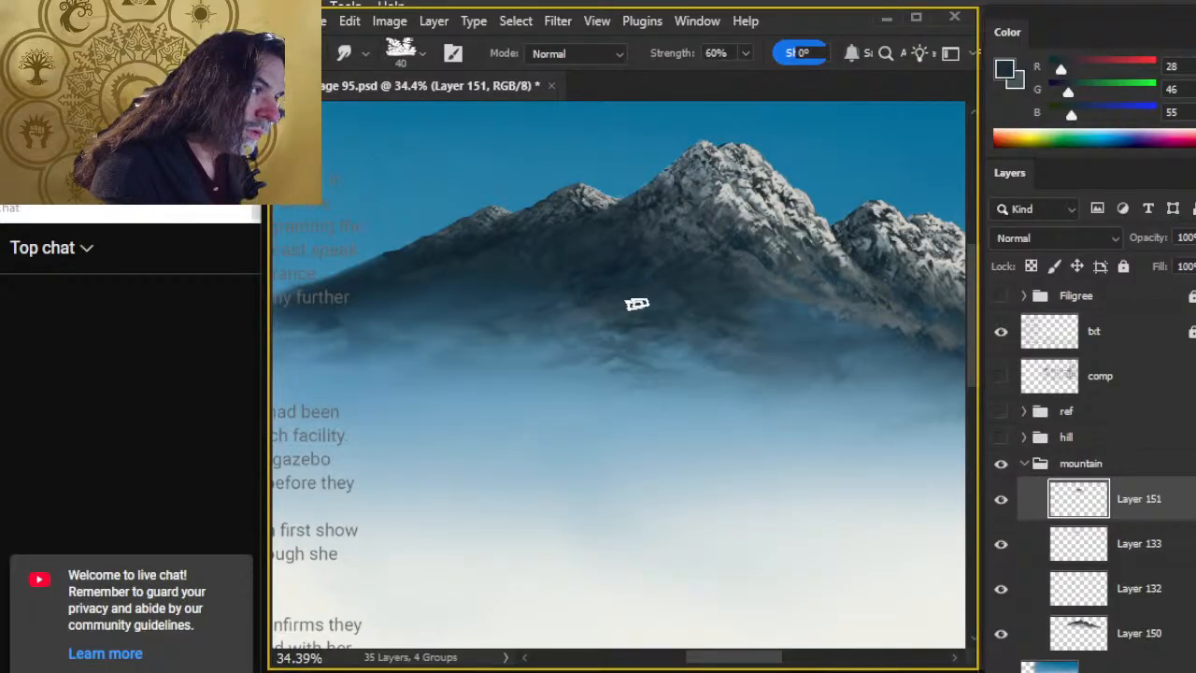
{"action": "key", "text": "b"}
{"action": "left_click_drag", "start_coordinate": [571, 303], "coordinate": [521, 318]}
{"action": "key", "text": "r"}
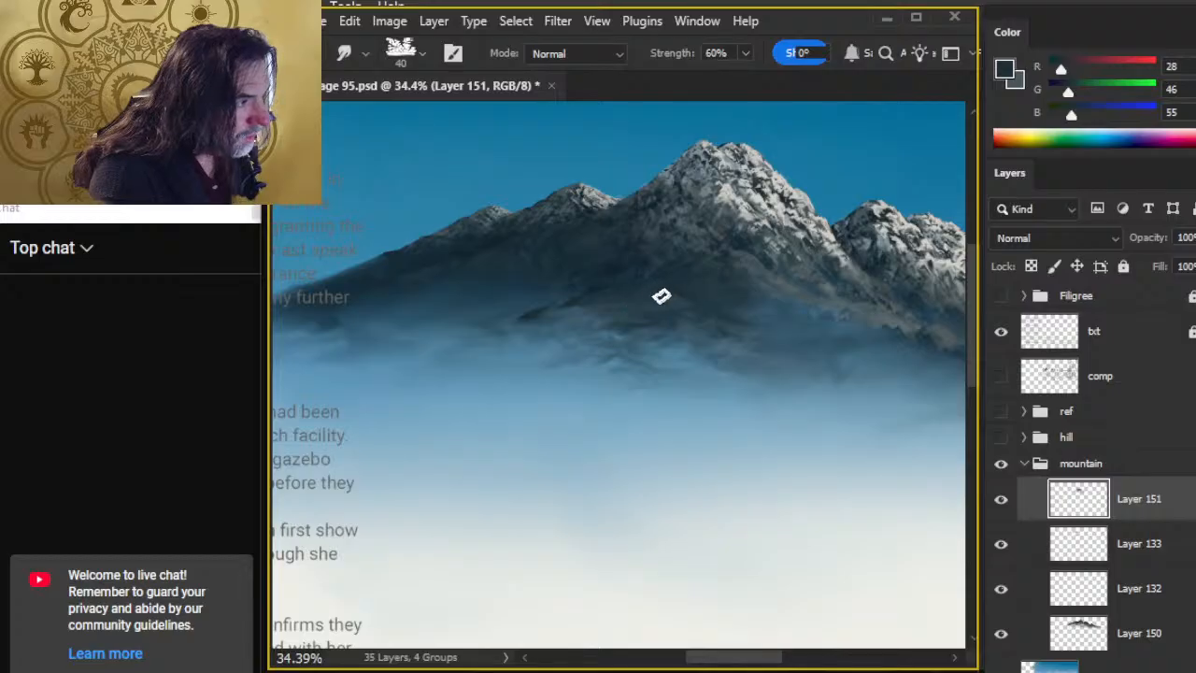
Step: Add more dark rock strokes to the ridge's base and the slope under the large peak, and smudge them into the mist
{"action": "key", "text": "b"}
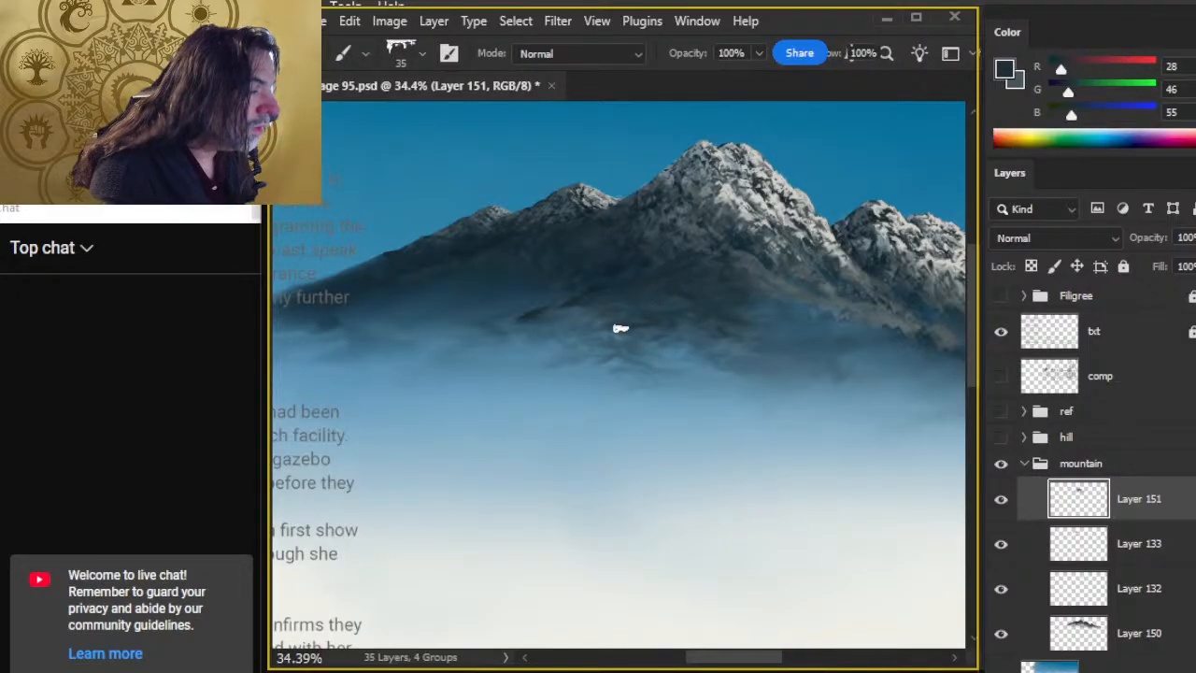
{"action": "key", "text": "r"}
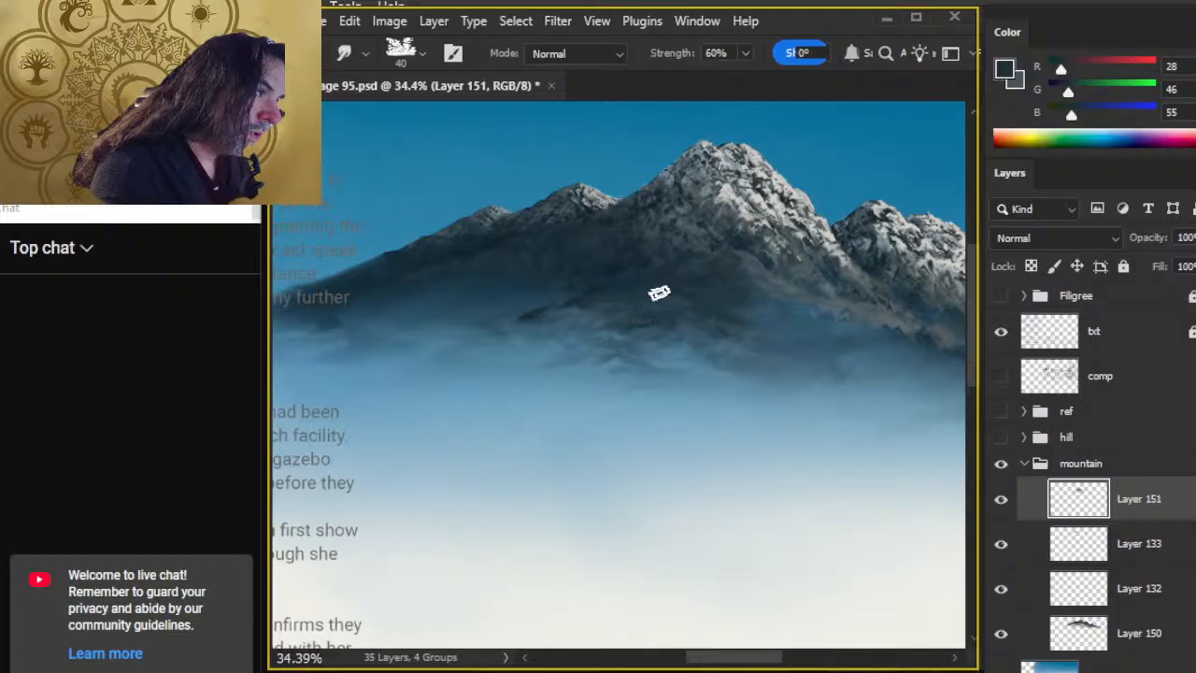
{"action": "key", "text": "b"}
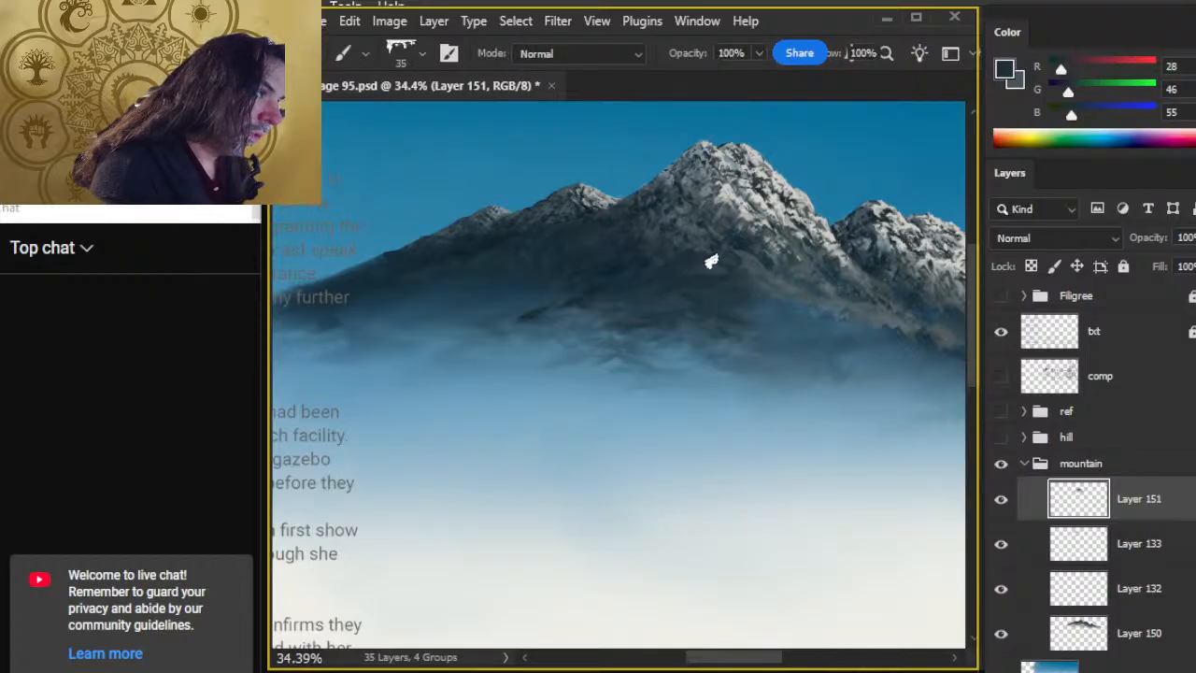
{"action": "key", "text": "r"}
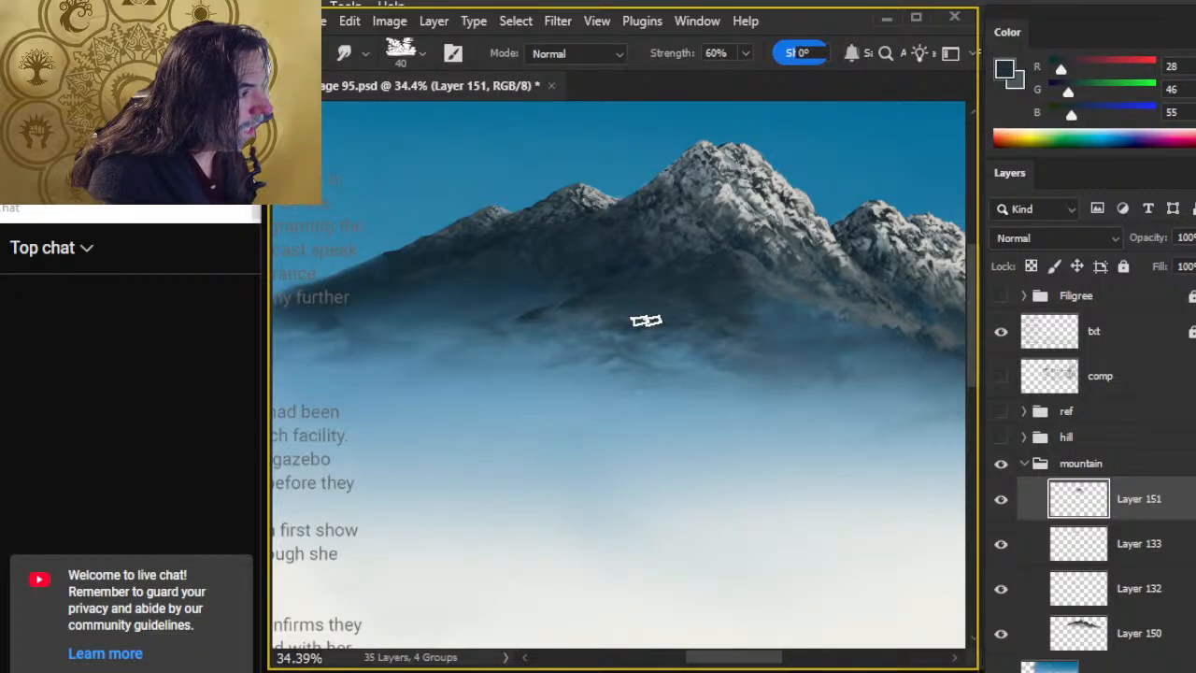
{"action": "key", "text": "z"}
{"action": "left_click_drag", "start_coordinate": [678, 374], "coordinate": [620, 390]}
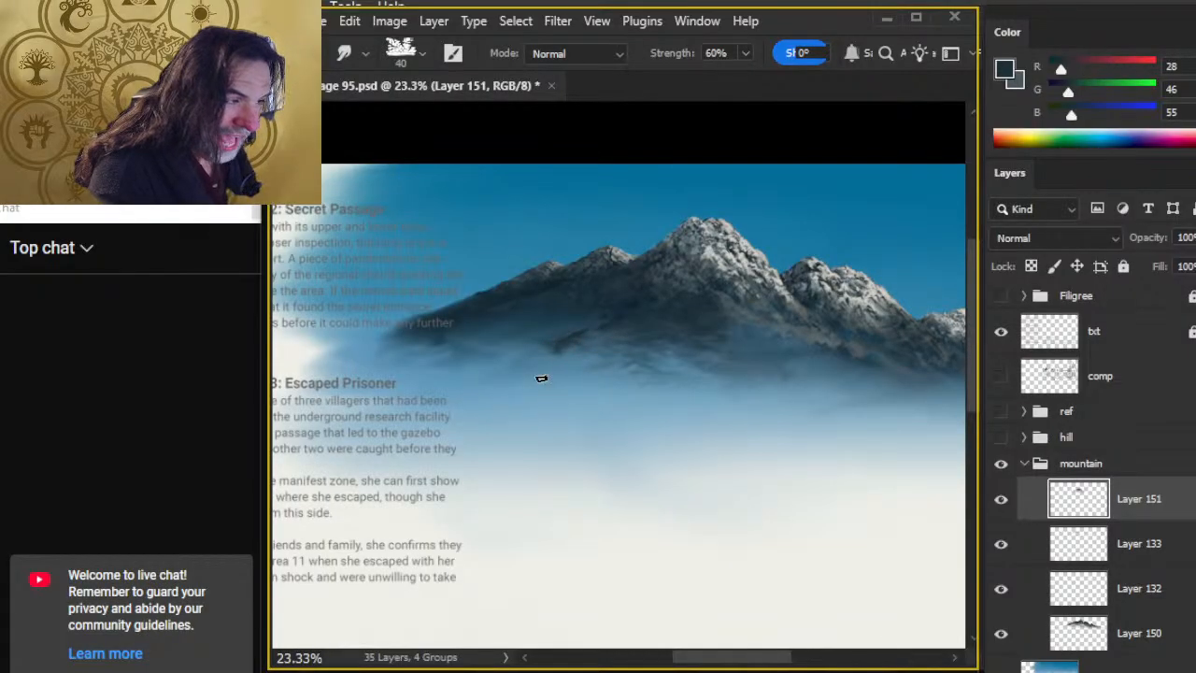
{"action": "key", "text": "t"}
{"action": "left_click", "coordinate": [564, 367]}
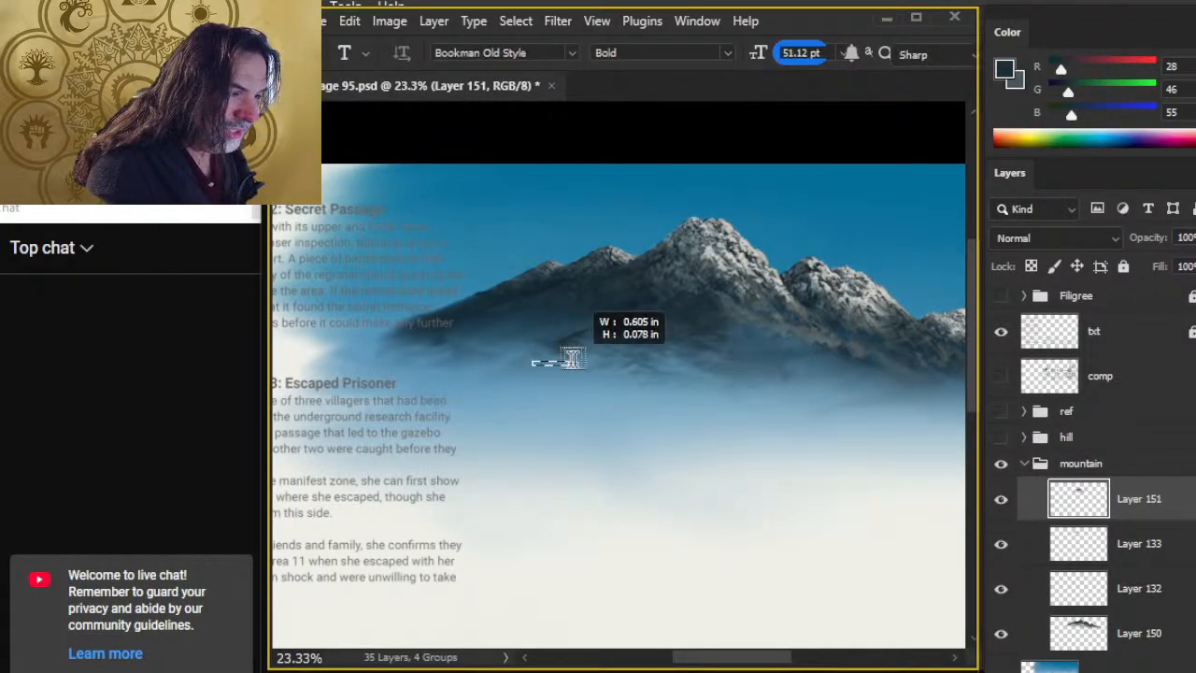
{"action": "key", "text": "Escape"}
{"action": "key", "text": "r"}
{"action": "left_click", "coordinate": [550, 364]}
{"action": "key", "text": "Escape"}
{"action": "key", "text": "Delete"}
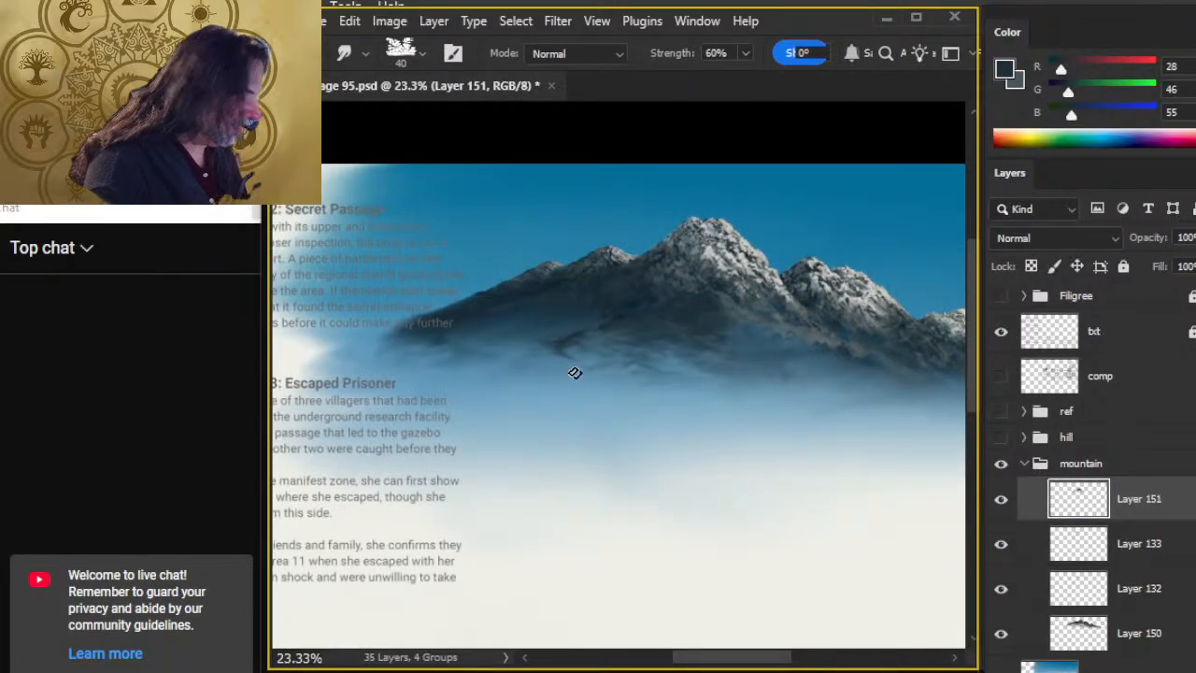
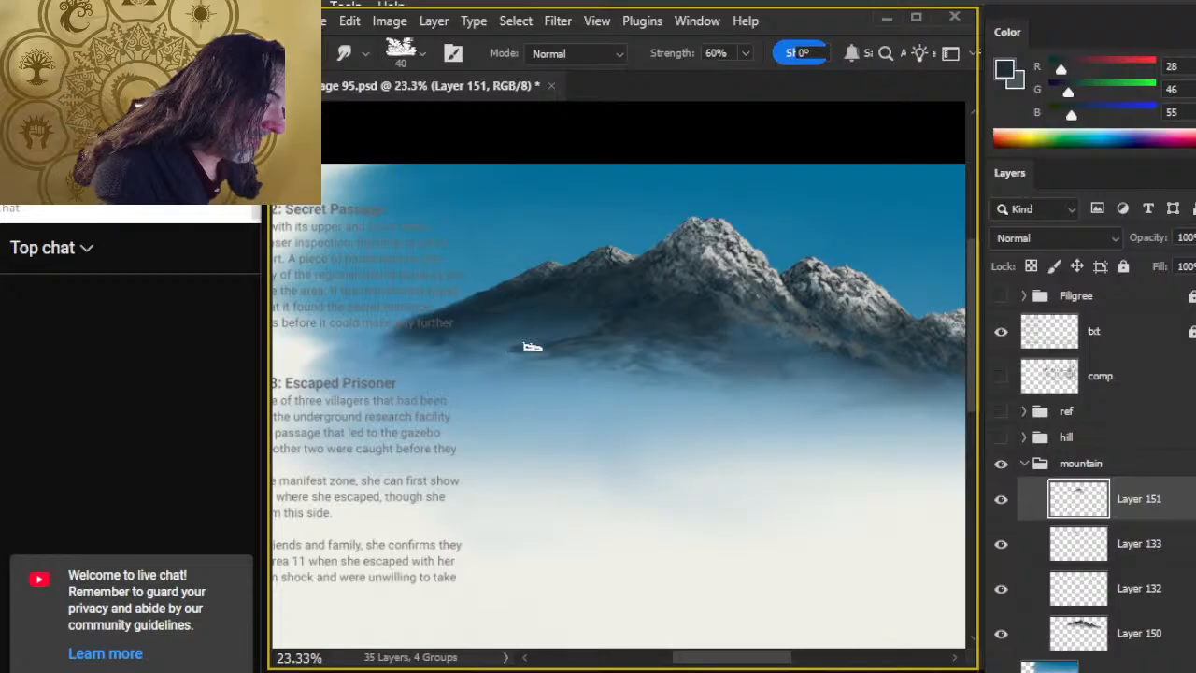
Step: Smudge the ridge's lower edge into the mist at 60% strength, switching the smudge brush to Smudge - Clouds at 40 px
{"action": "key", "text": "e"}
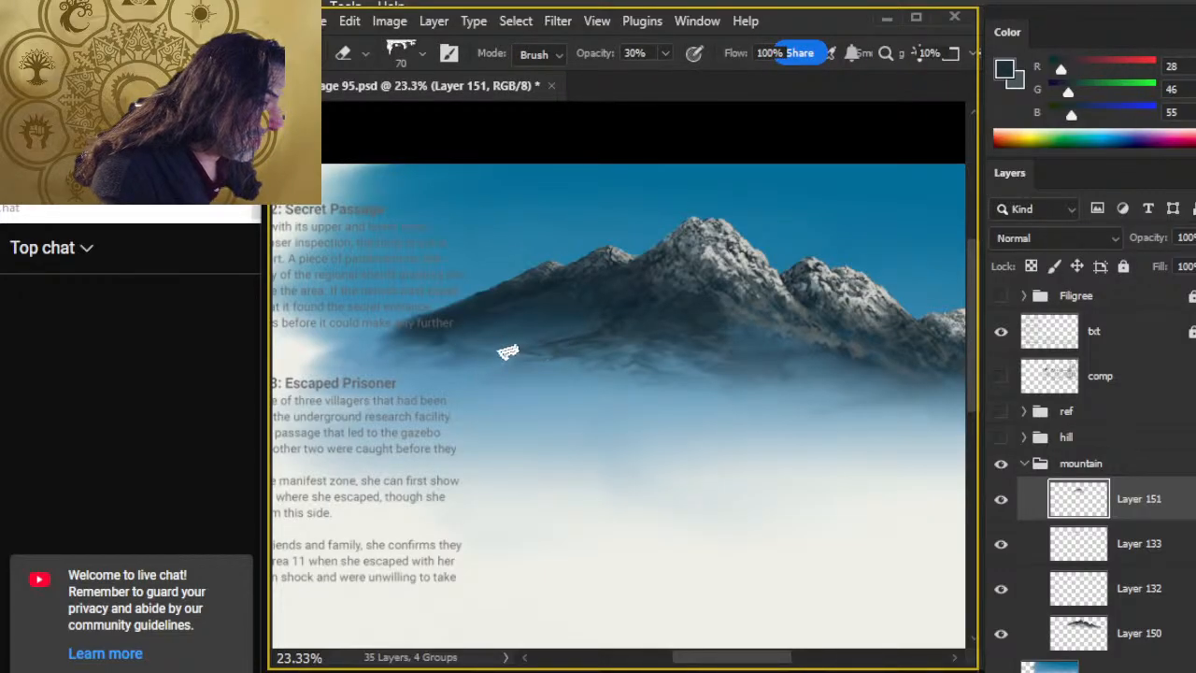
{"action": "key", "text": "r"}
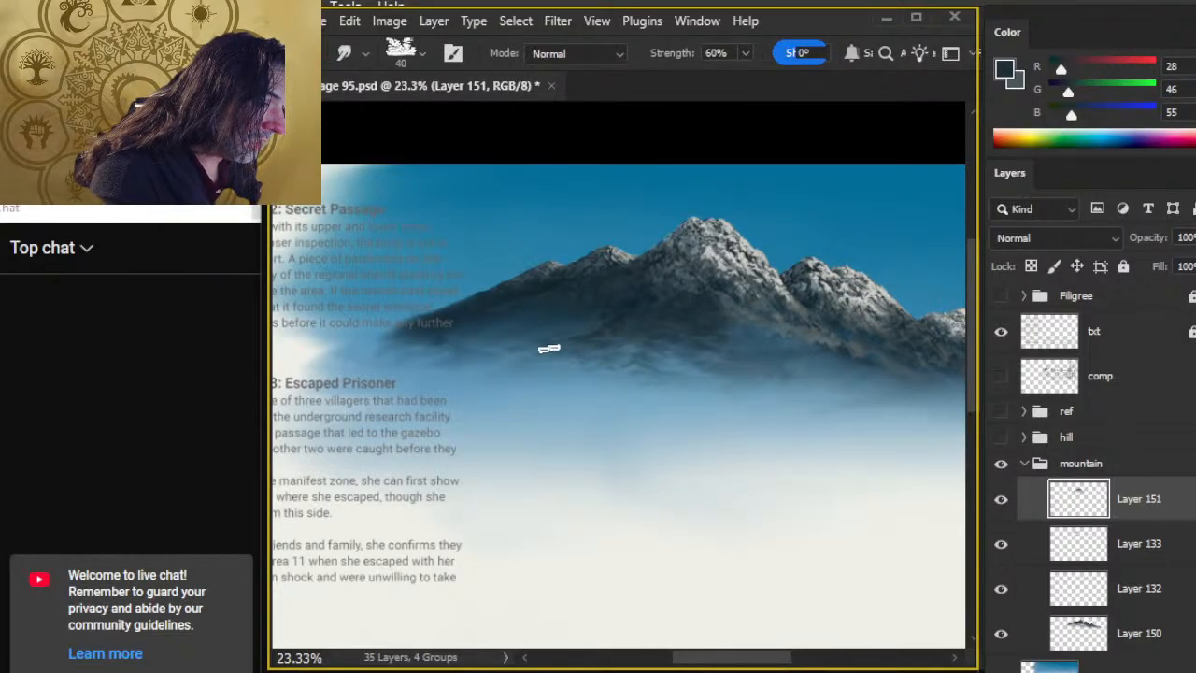
{"action": "right_click", "coordinate": [545, 363]}
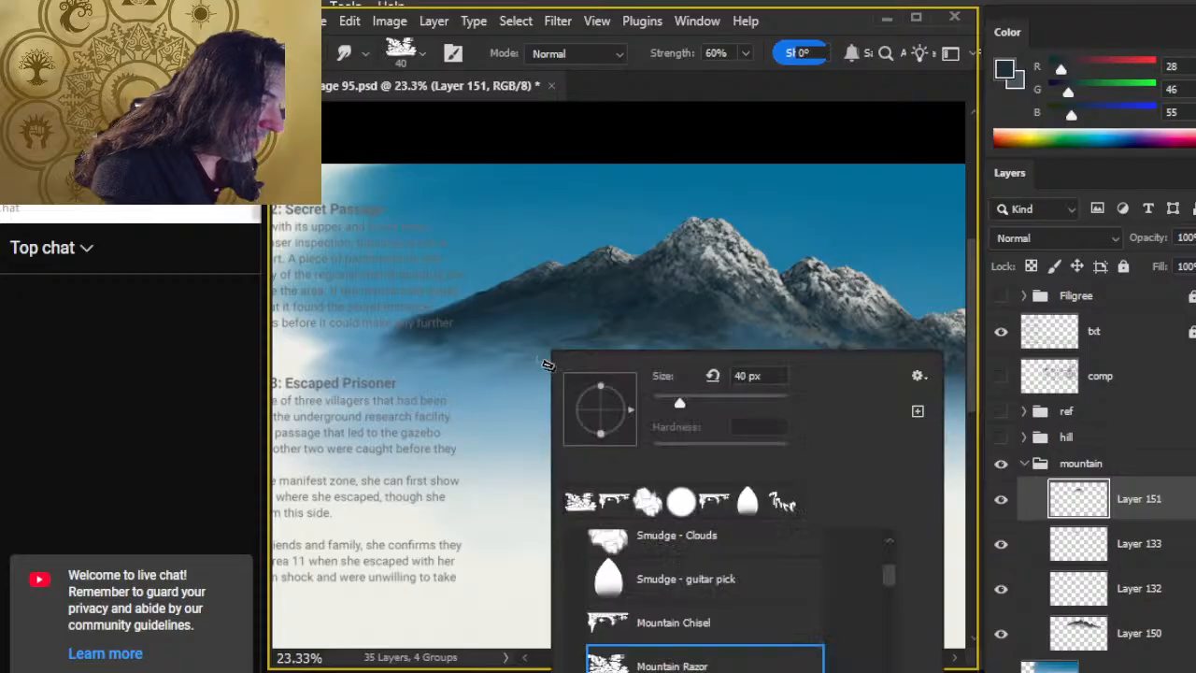
{"action": "left_click", "coordinate": [672, 555]}
{"action": "key", "text": "Return"}
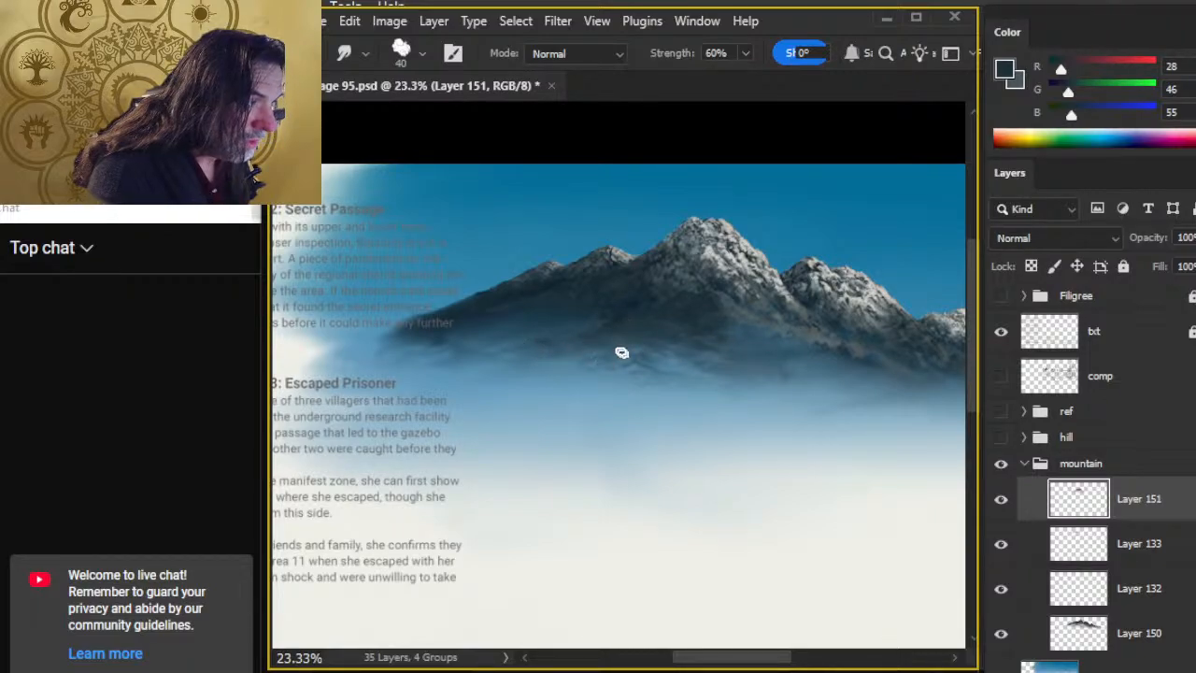
Step: Paint the ridge's base with a sampled slate blue (RGB 42, 70, 88) and smudge the strokes with the cloud brush
{"action": "key", "text": "ctrl"}
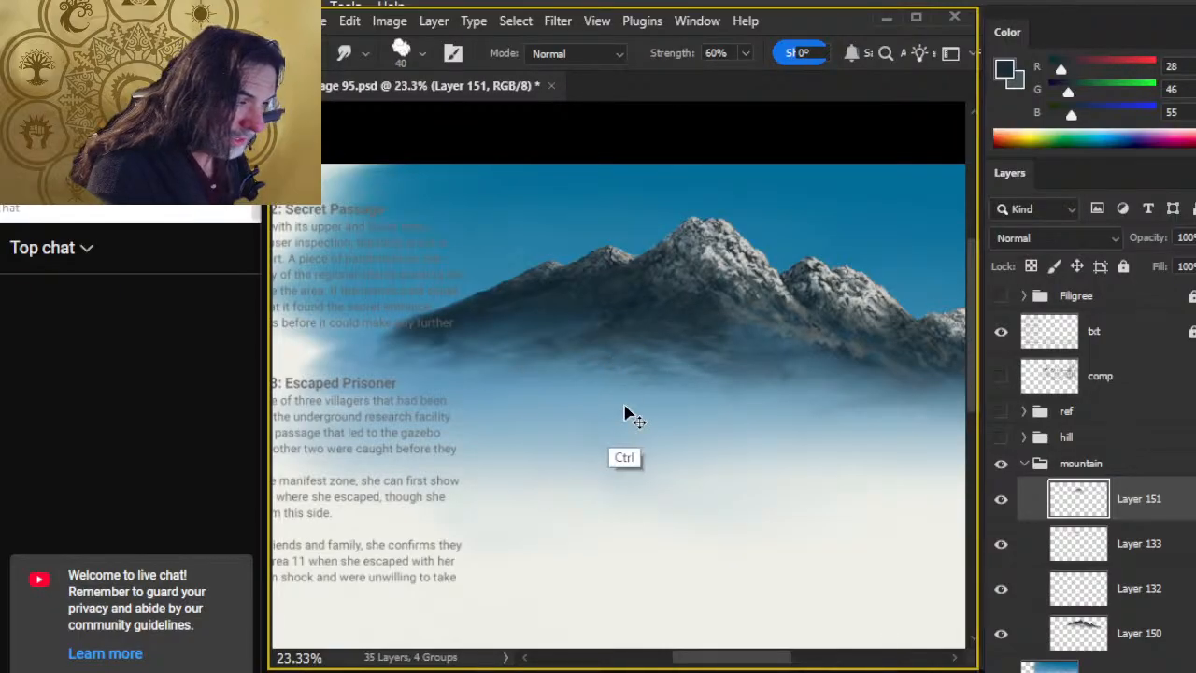
{"action": "key", "text": "b"}
{"action": "left_click", "coordinate": [547, 342], "text": "alt"}
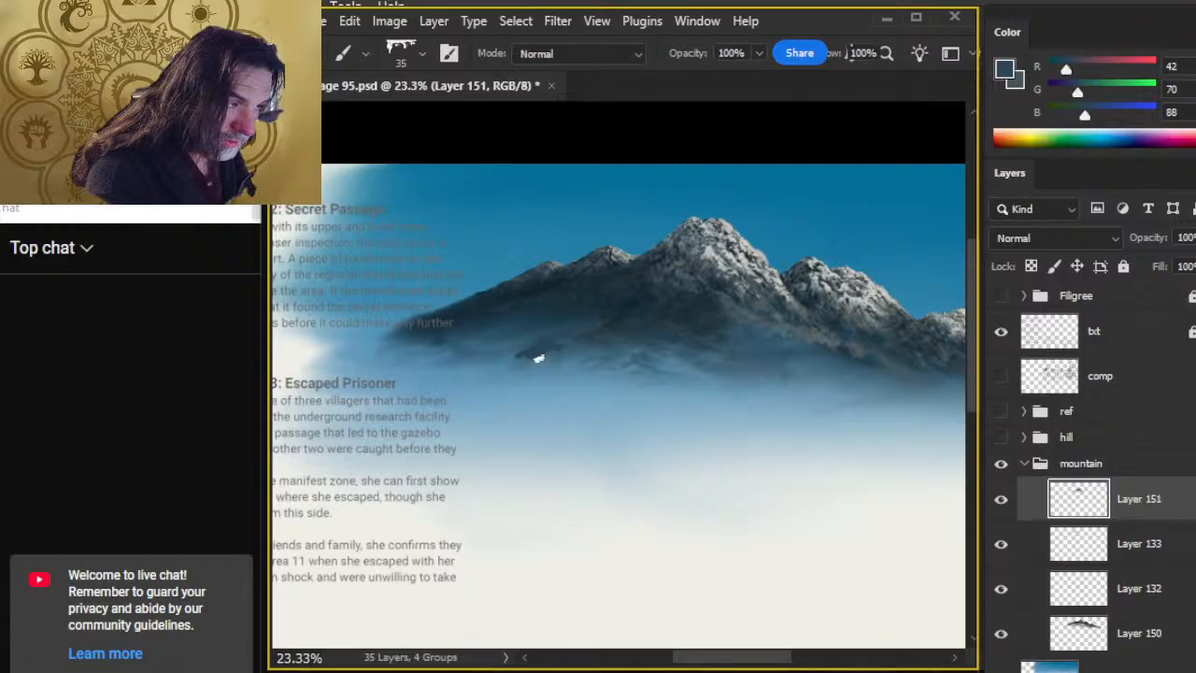
{"action": "key", "text": "r"}
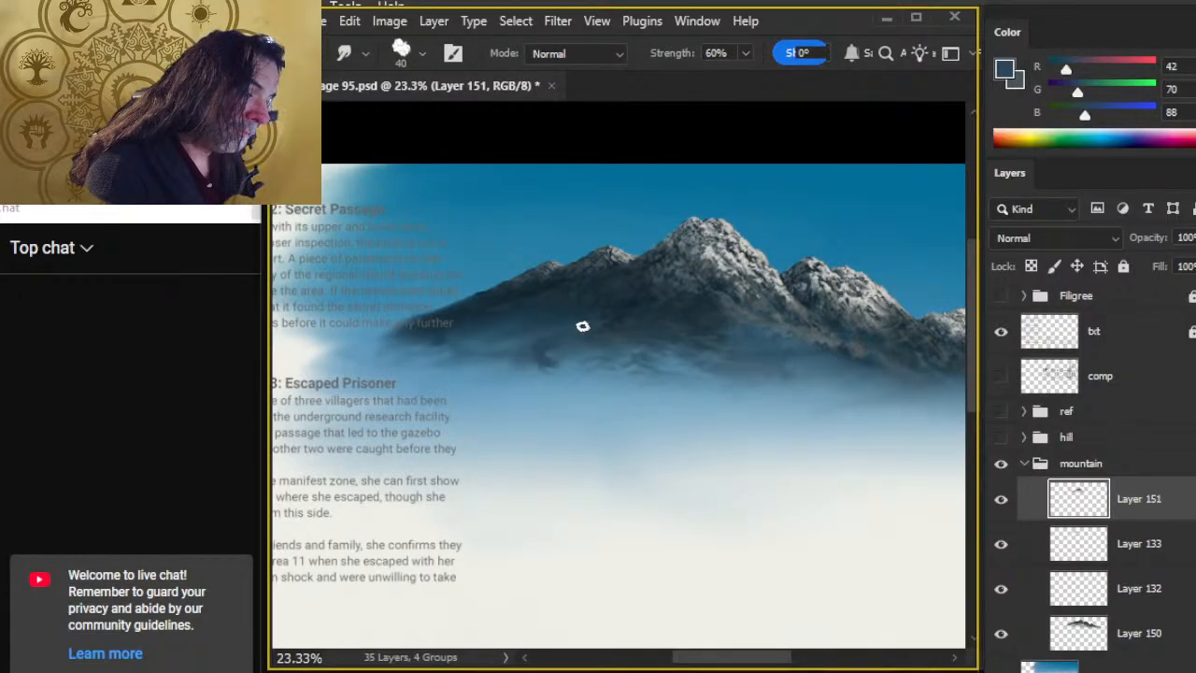
{"action": "key", "text": "b"}
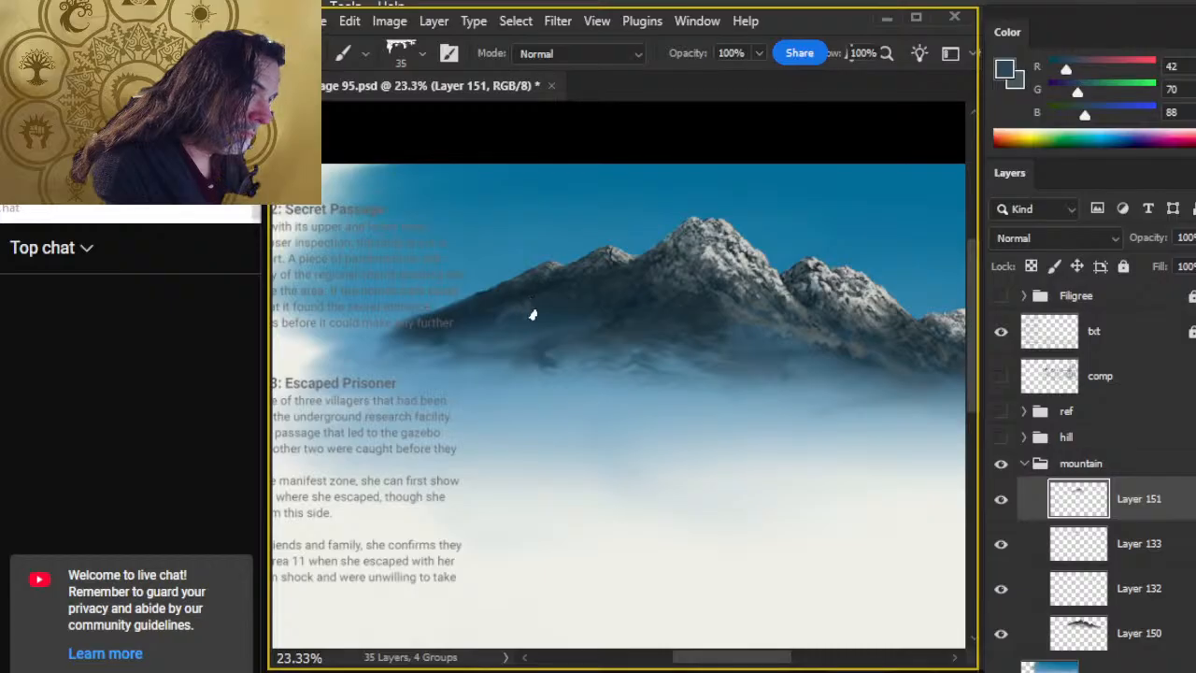
{"action": "key", "text": "r"}
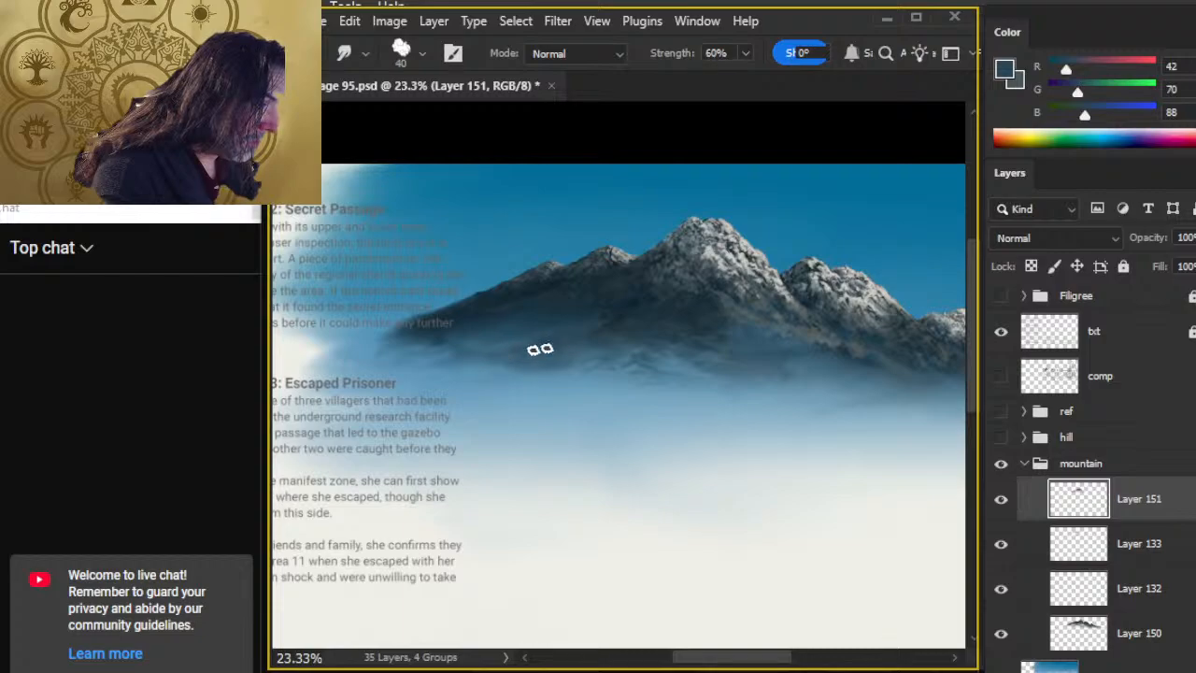
Step: Move Layer 151 directly above Layer 150 in the mountain group
{"action": "left_click_drag", "start_coordinate": [1146, 505], "coordinate": [1136, 605]}
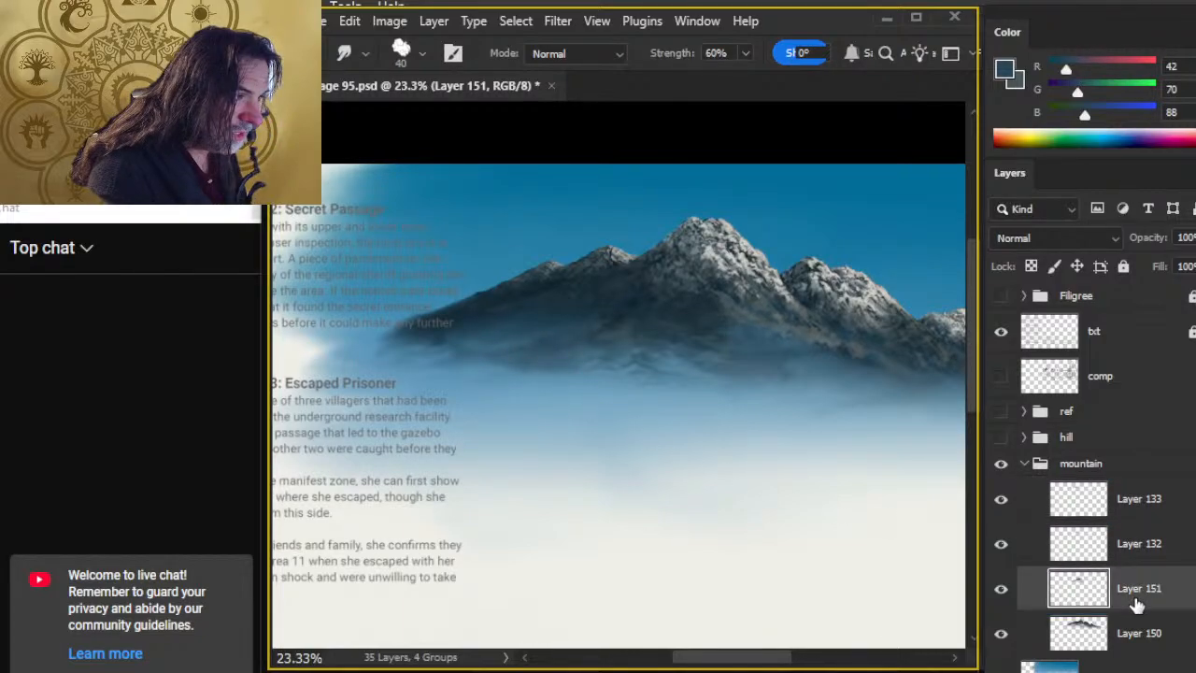
{"action": "right_click", "coordinate": [1148, 599]}
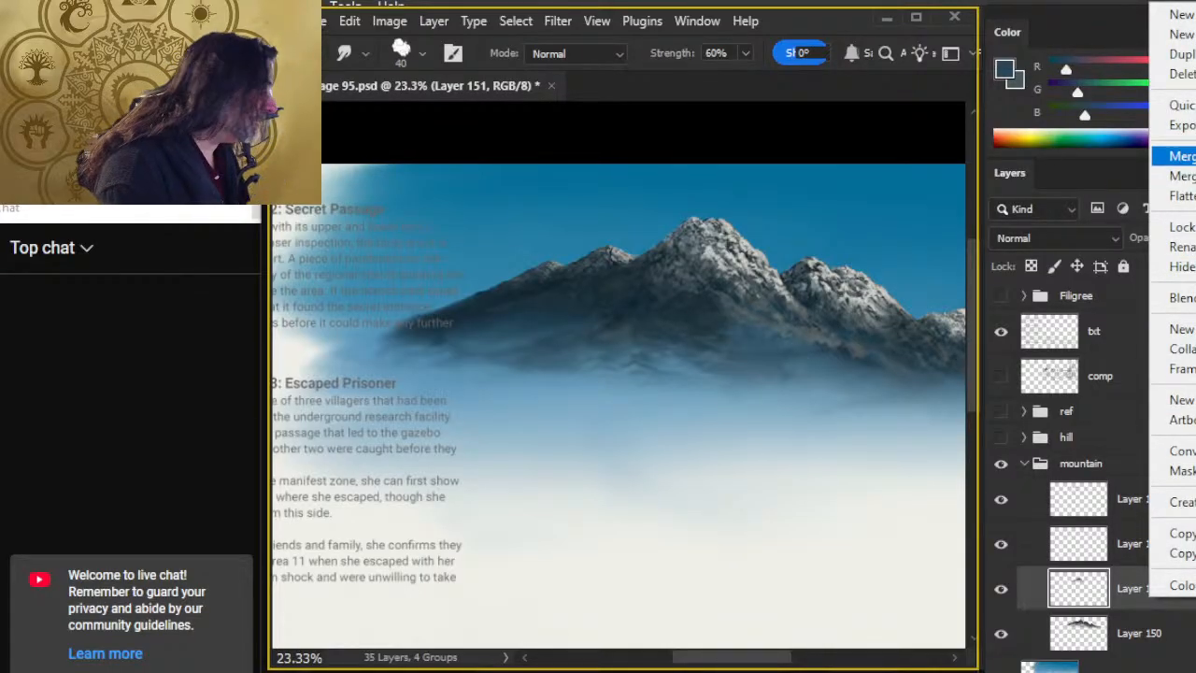
{"action": "left_click", "coordinate": [1180, 156]}
{"action": "key", "text": "ctrl+z"}
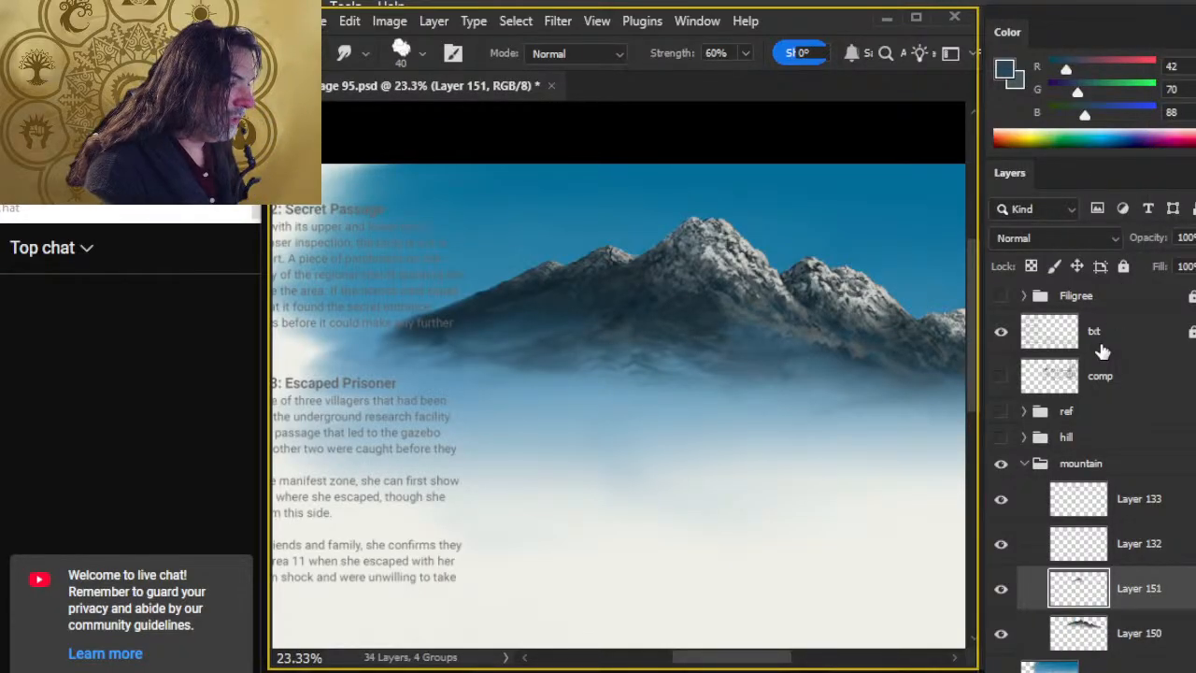
{"action": "key", "text": "ctrl+shift+bracketright"}
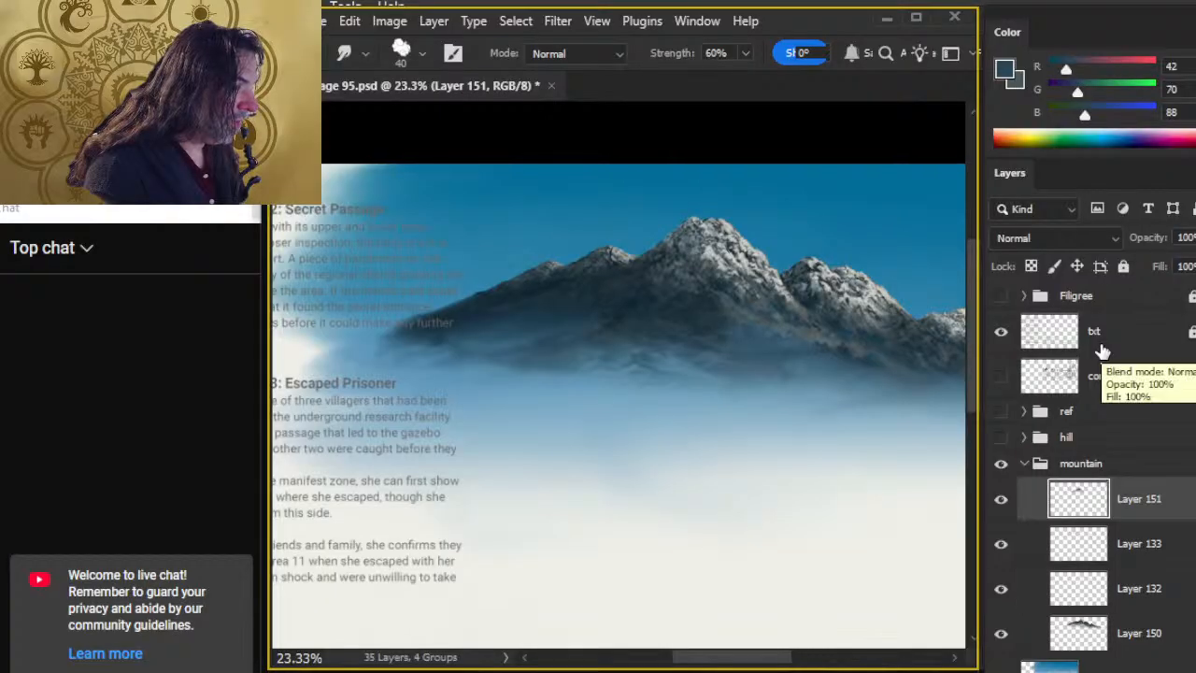
{"action": "key", "text": "ctrl+z"}
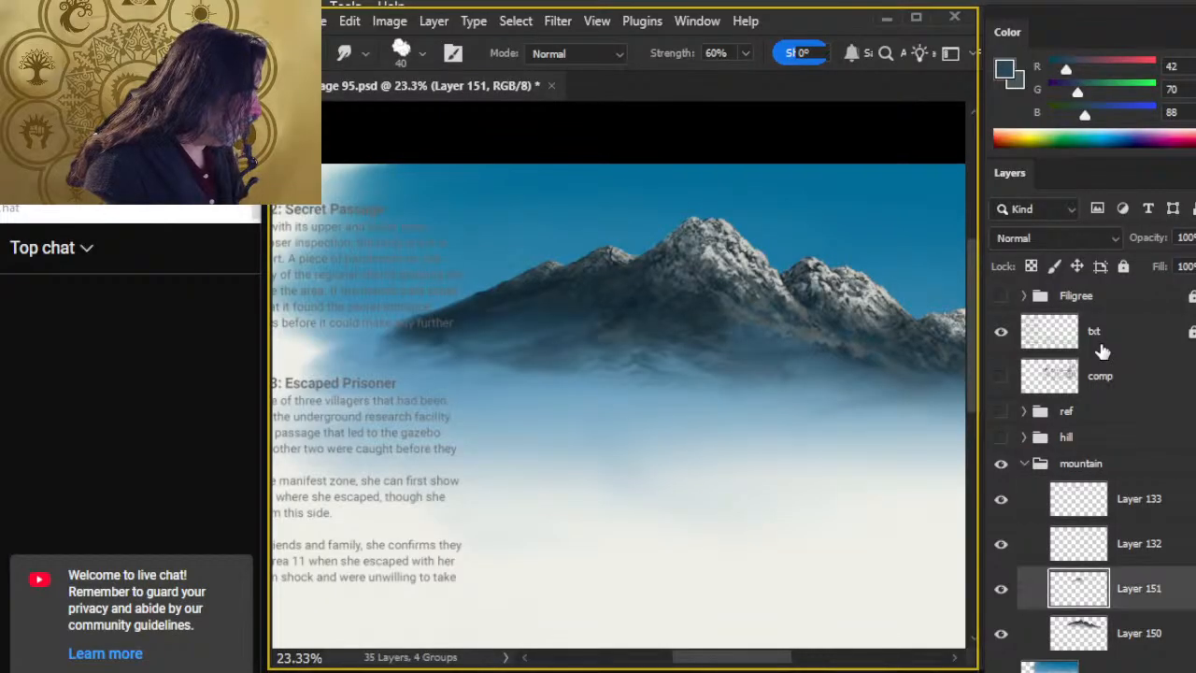
Step: Merge Layer 151 down into Layer 150 and save the document with Layer 133 selected
{"action": "right_click", "coordinate": [1162, 601]}
{"action": "left_click", "coordinate": [1183, 157]}
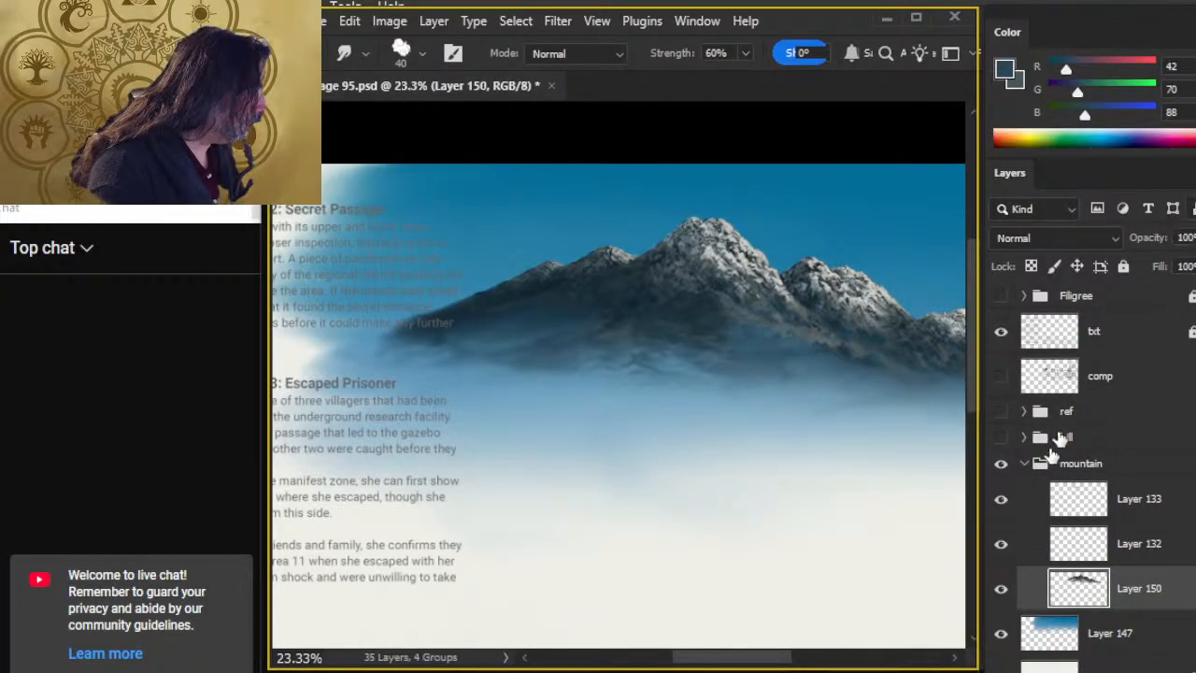
{"action": "left_click", "coordinate": [1137, 505]}
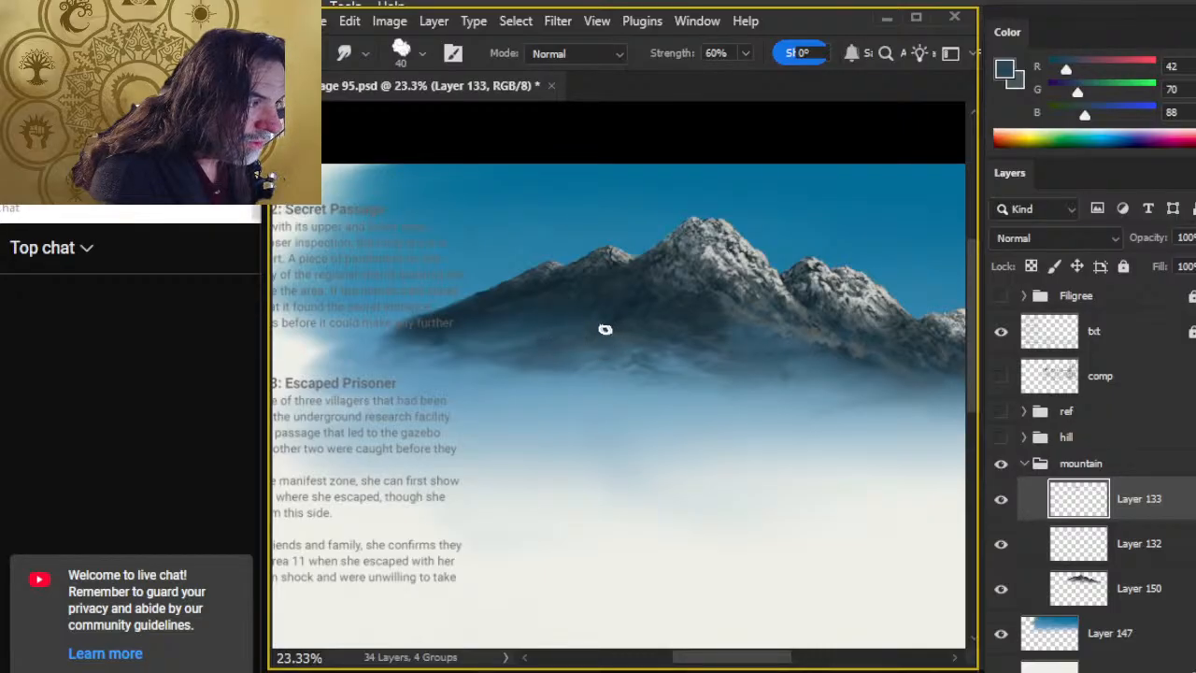
{"action": "key", "text": "ctrl+s"}
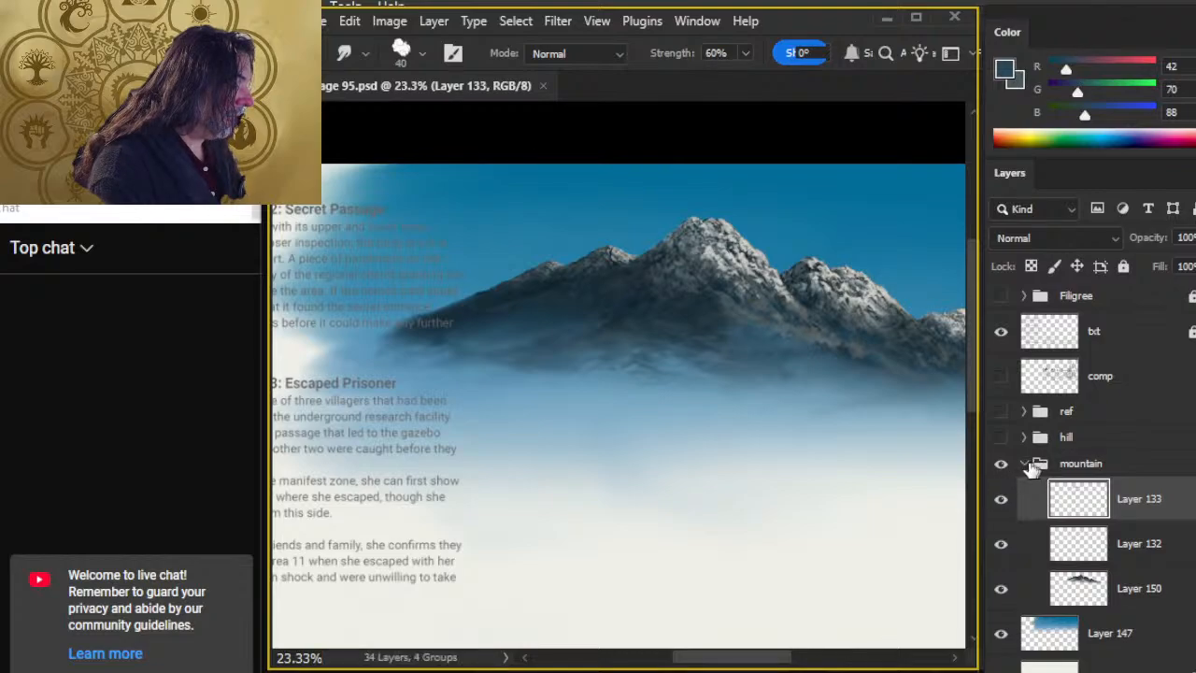
Step: Collapse the mountain group, put Layer 147 into a new group named sky, and make Layer 147 active
{"action": "left_click", "coordinate": [1024, 463]}
{"action": "left_click", "coordinate": [1126, 516]}
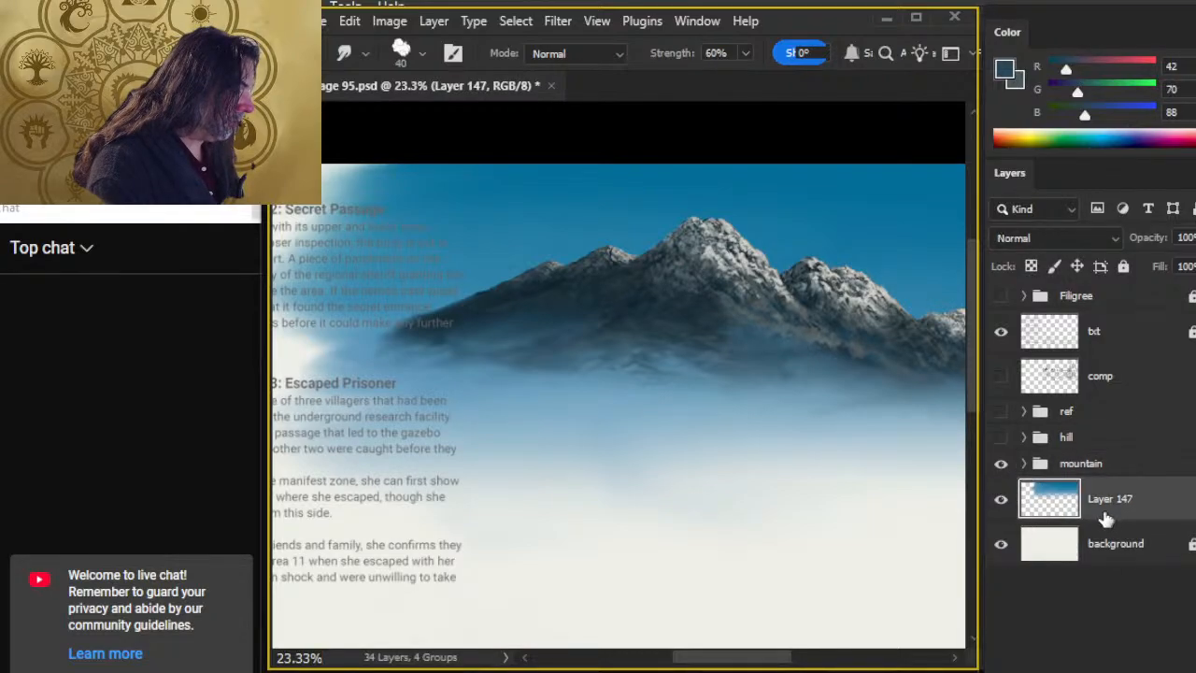
{"action": "key", "text": "ctrl+g"}
{"action": "double_click", "coordinate": [1086, 492]}
{"action": "type", "text": "s"}
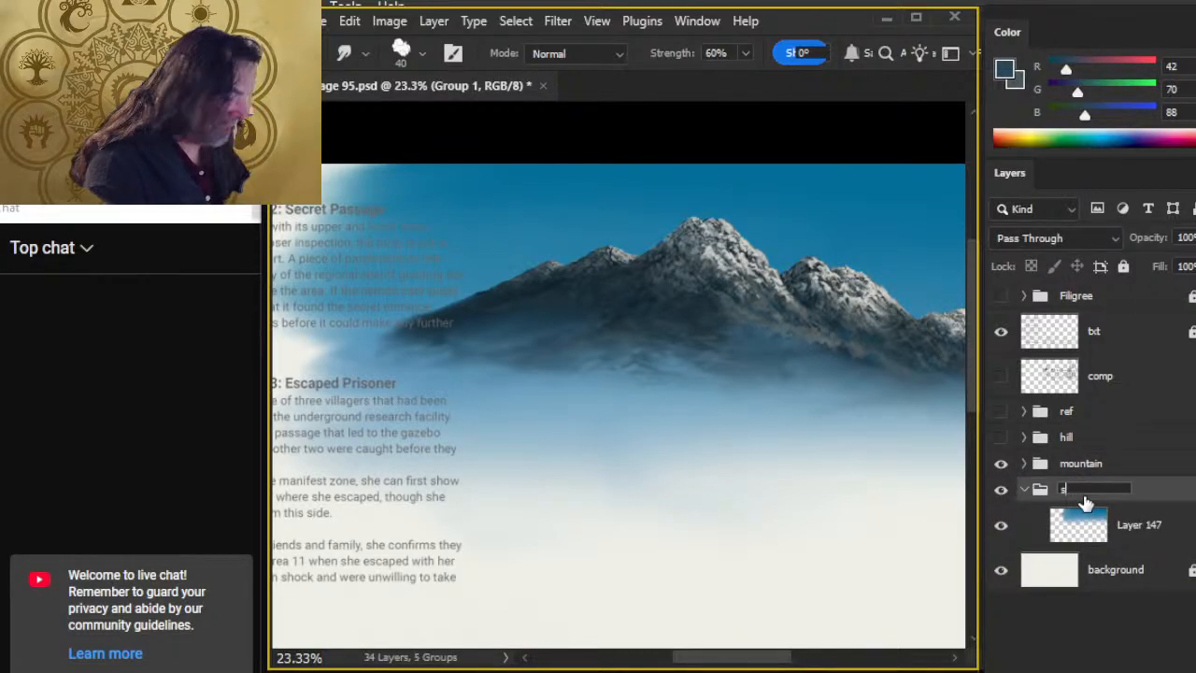
{"action": "key", "text": "Return"}
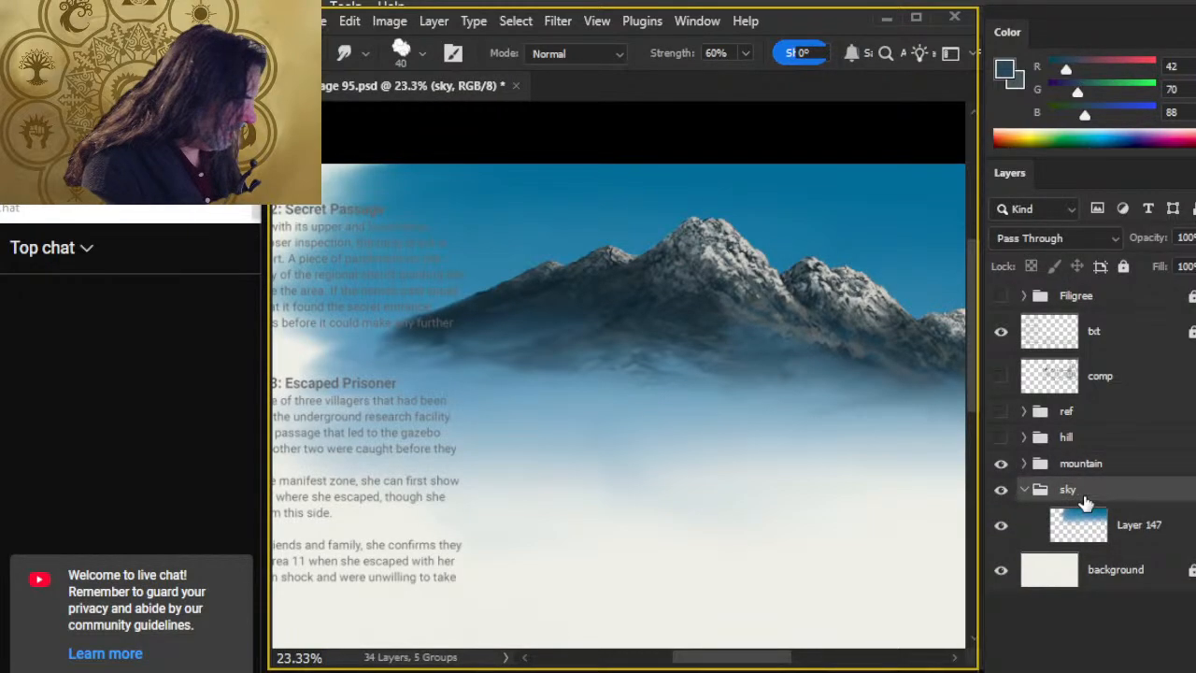
{"action": "left_click", "coordinate": [1126, 524]}
Step: Show the ref group and look over the reference photos across the spread
{"action": "left_click_drag", "start_coordinate": [714, 350], "coordinate": [621, 368]}
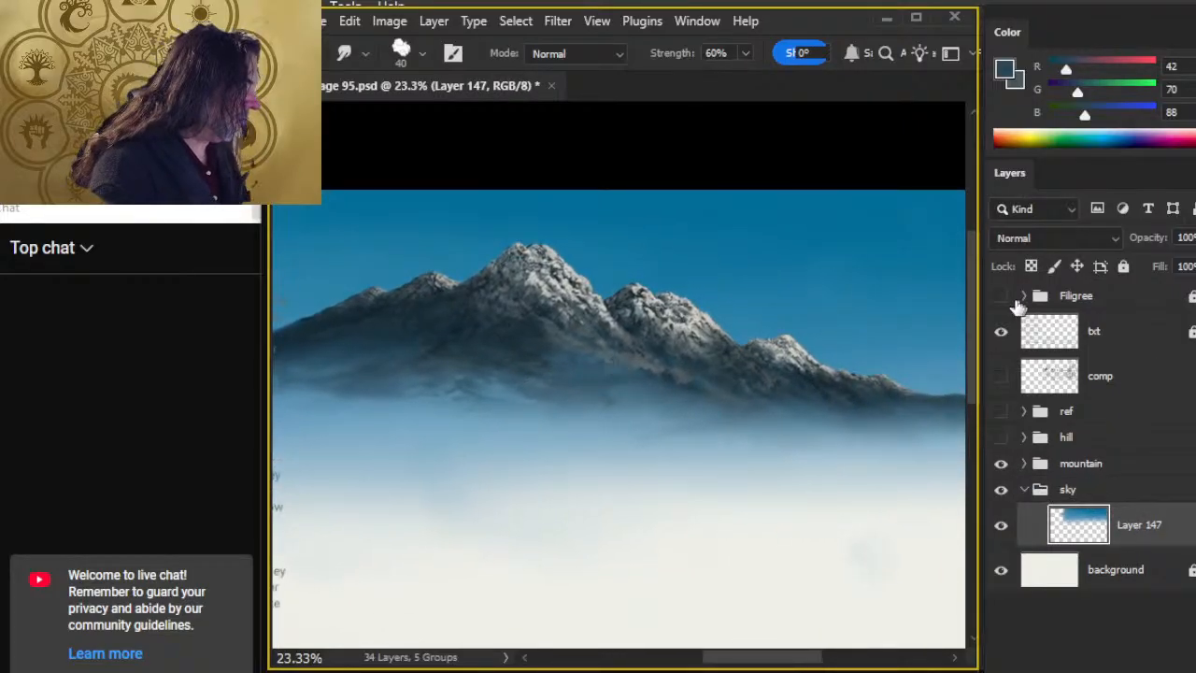
{"action": "left_click", "coordinate": [1001, 411]}
{"action": "left_click_drag", "start_coordinate": [420, 457], "coordinate": [689, 389]}
{"action": "left_click_drag", "start_coordinate": [380, 414], "coordinate": [641, 347]}
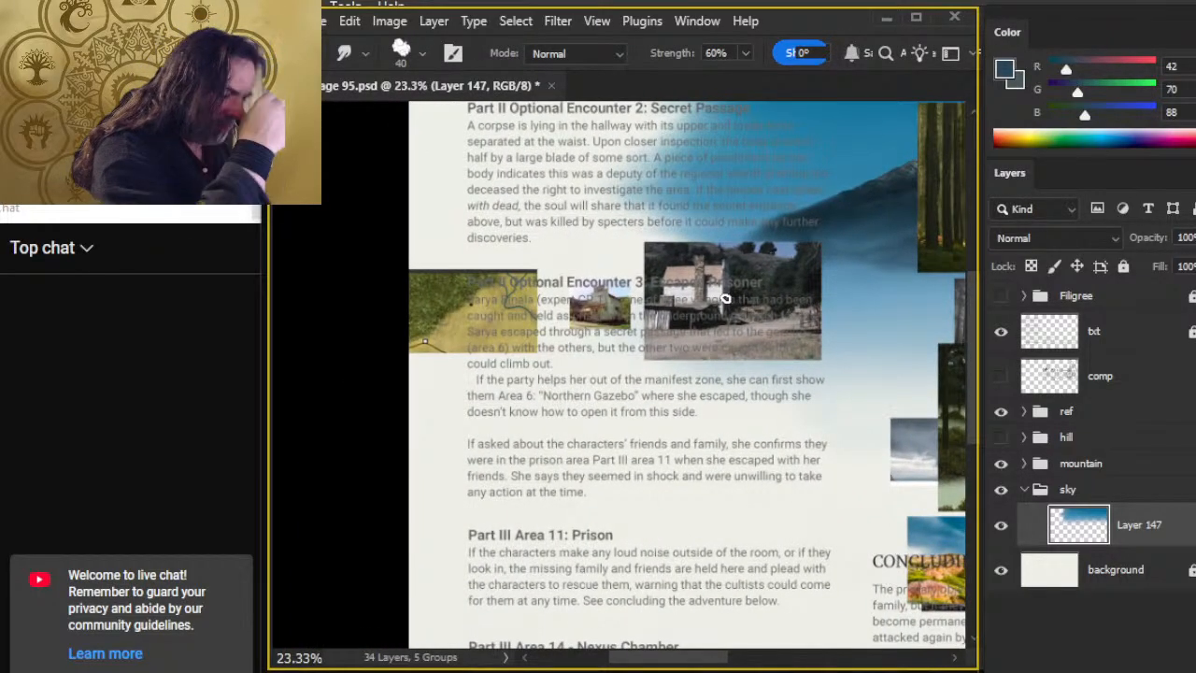
{"action": "left_click_drag", "start_coordinate": [820, 492], "coordinate": [571, 333]}
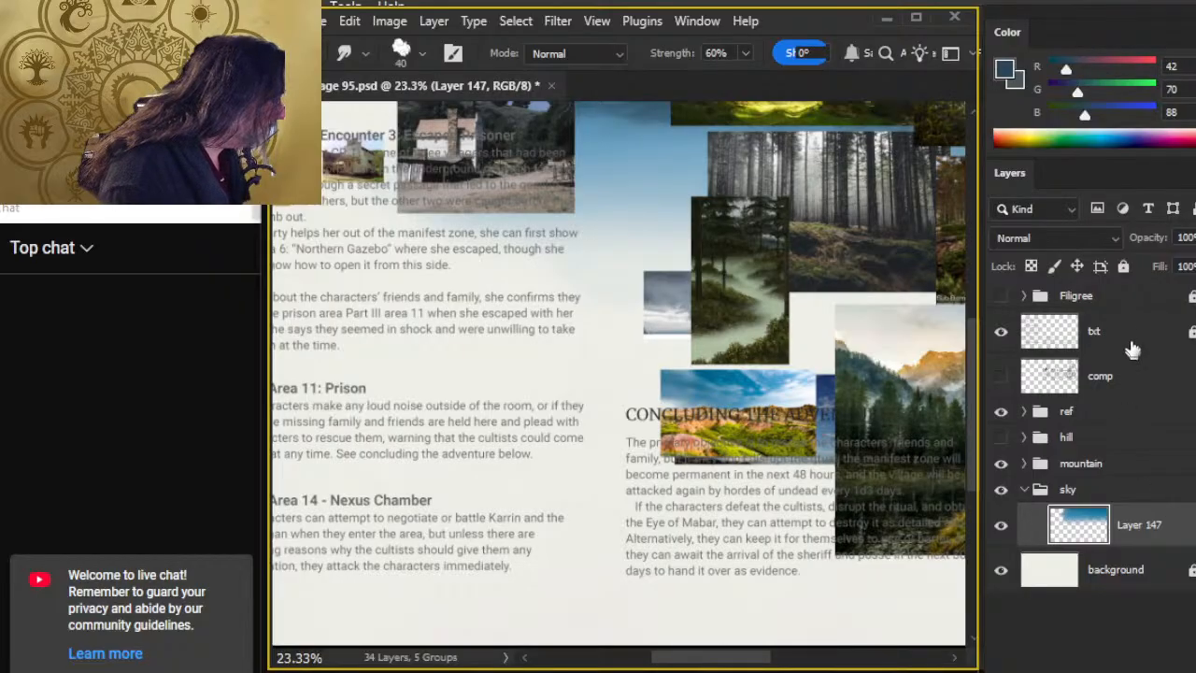
{"action": "left_click", "coordinate": [1126, 337]}
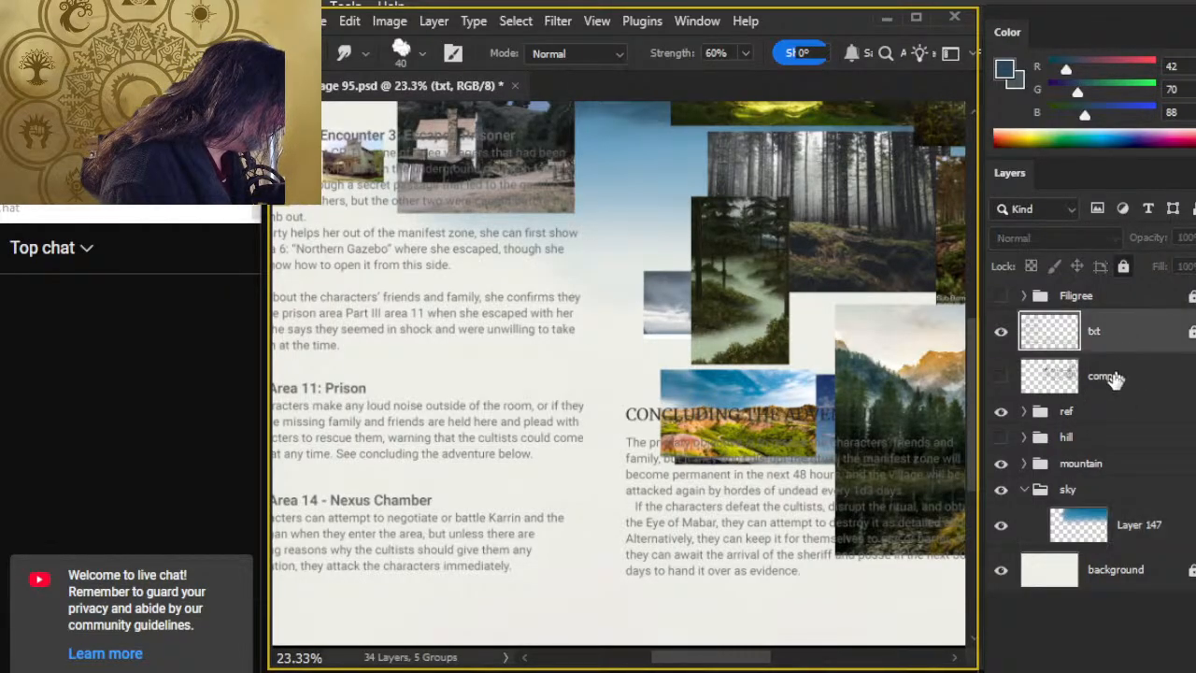
{"action": "left_click_drag", "start_coordinate": [1136, 337], "coordinate": [1117, 537]}
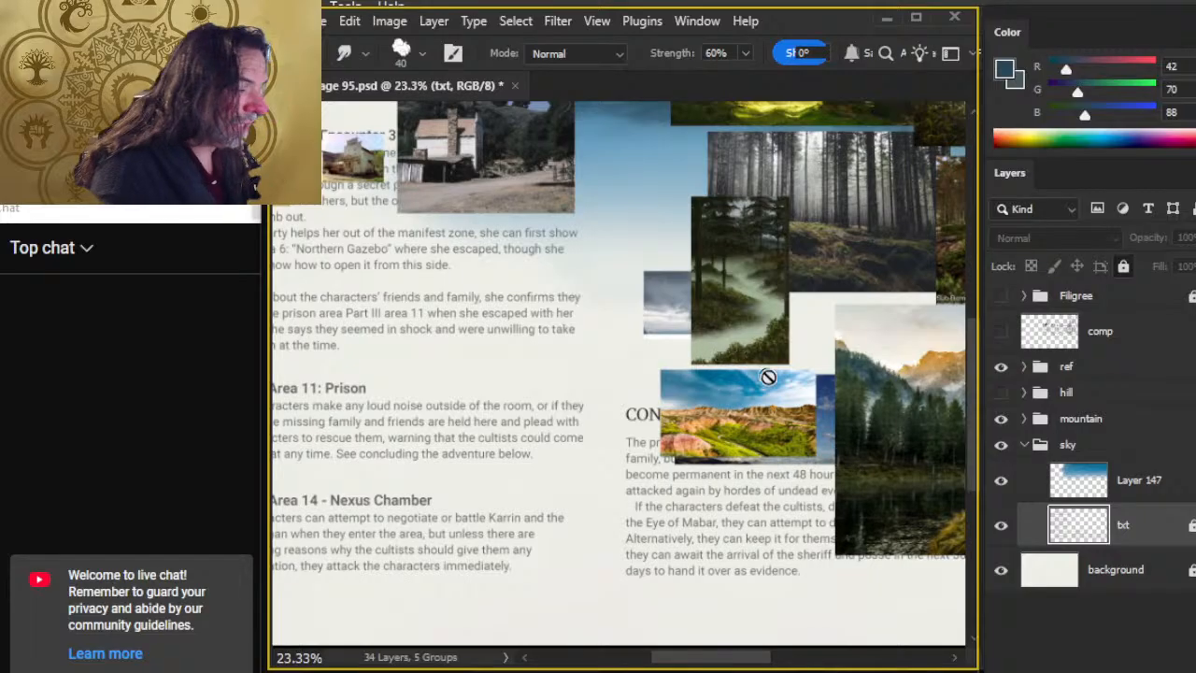
{"action": "key", "text": "z"}
{"action": "left_click_drag", "start_coordinate": [721, 398], "coordinate": [799, 439]}
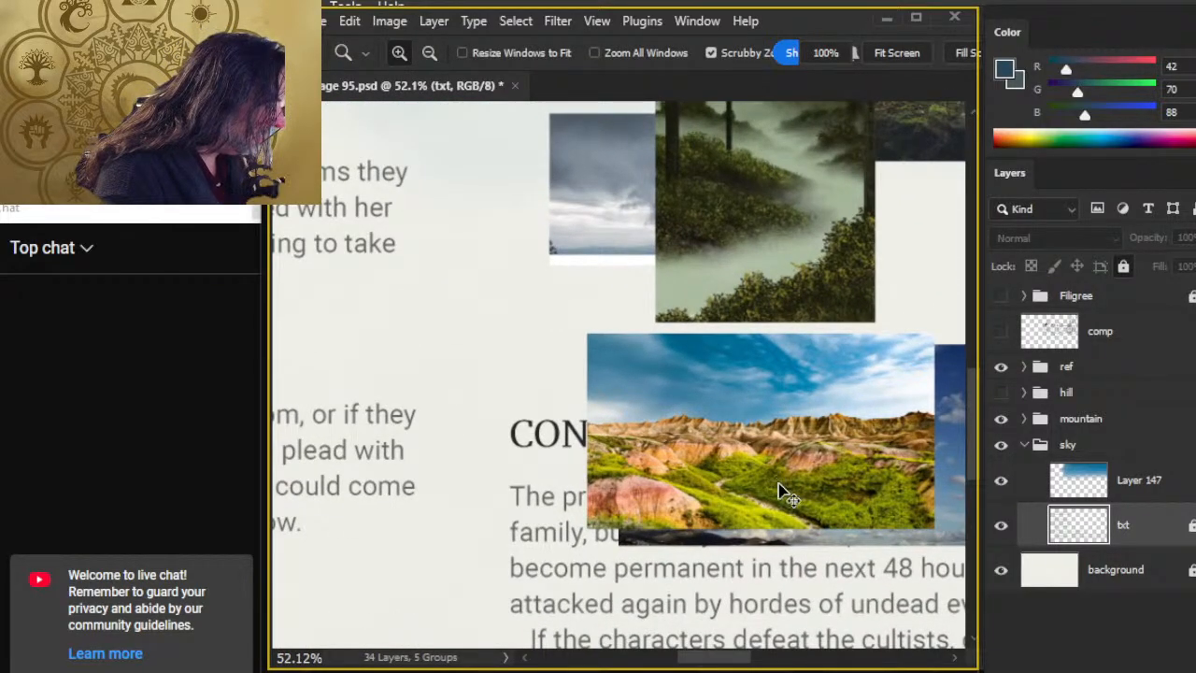
{"action": "key", "text": "ctrl+z"}
Step: Move the ref group above the txt layer, directly below the Filigree group
{"action": "left_click", "coordinate": [1070, 425]}
{"action": "left_click_drag", "start_coordinate": [1089, 419], "coordinate": [1092, 317]}
{"action": "left_click_drag", "start_coordinate": [650, 435], "coordinate": [473, 370]}
{"action": "left_click_drag", "start_coordinate": [524, 234], "coordinate": [546, 356]}
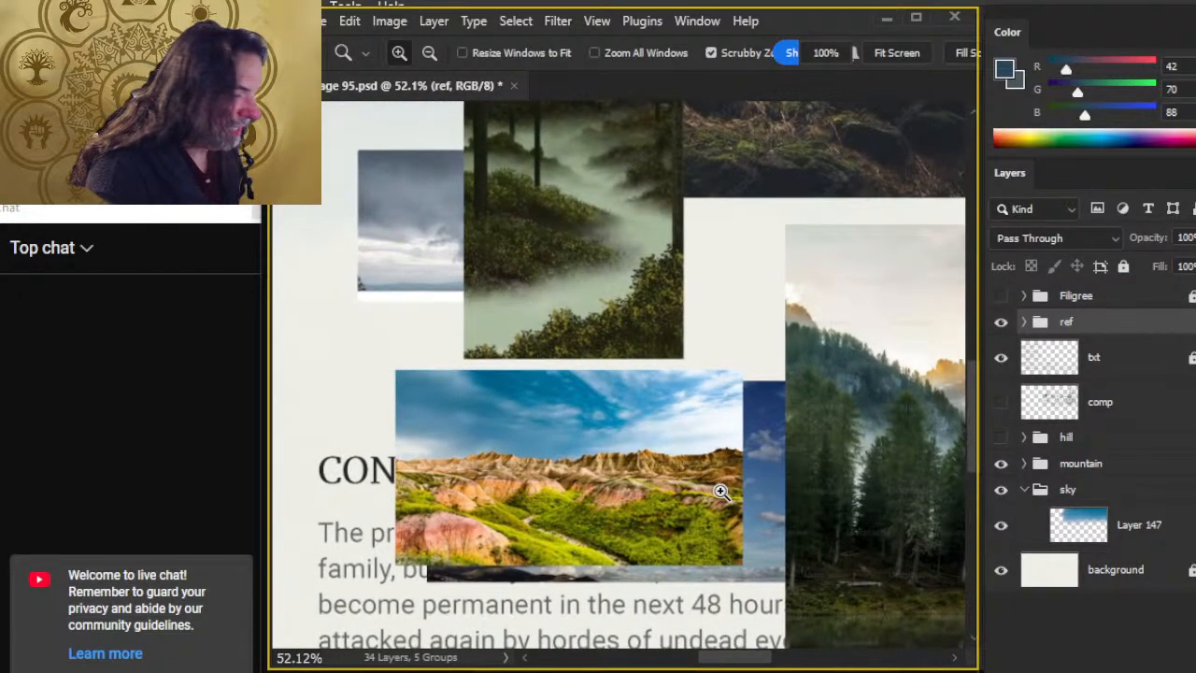
Step: Expand the ref group and move the badlands photo on Layer 146 up and to the left
{"action": "left_click", "coordinate": [1023, 322]}
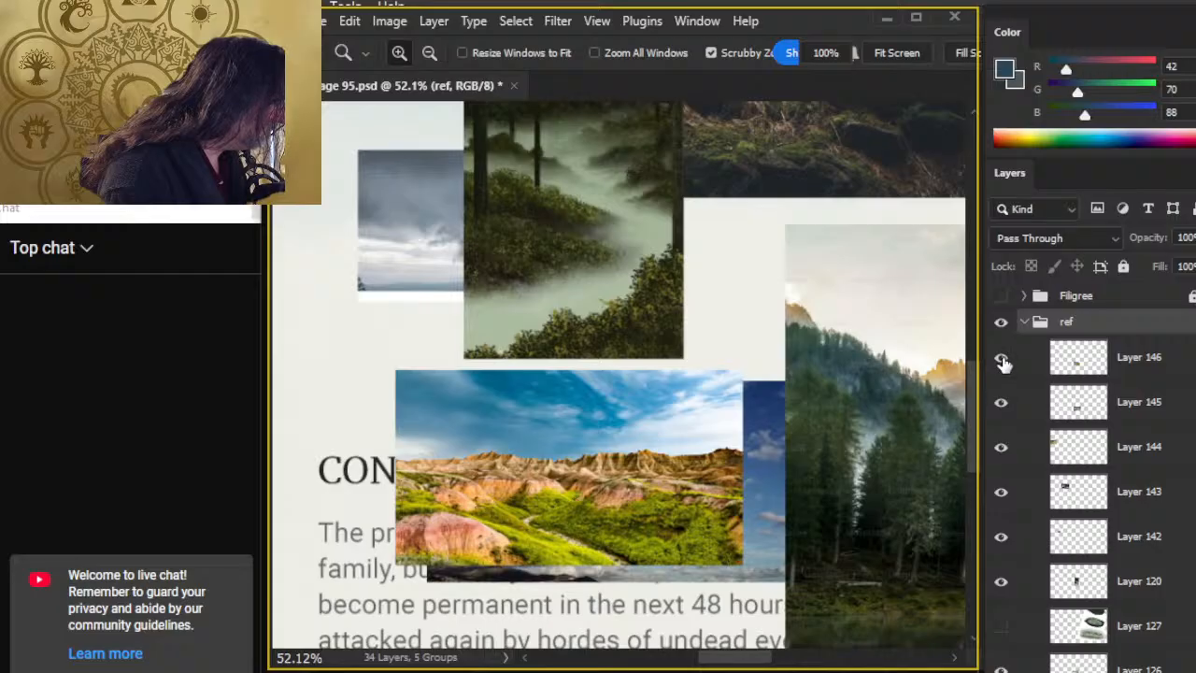
{"action": "left_click", "coordinate": [1002, 361]}
{"action": "left_click", "coordinate": [1003, 361]}
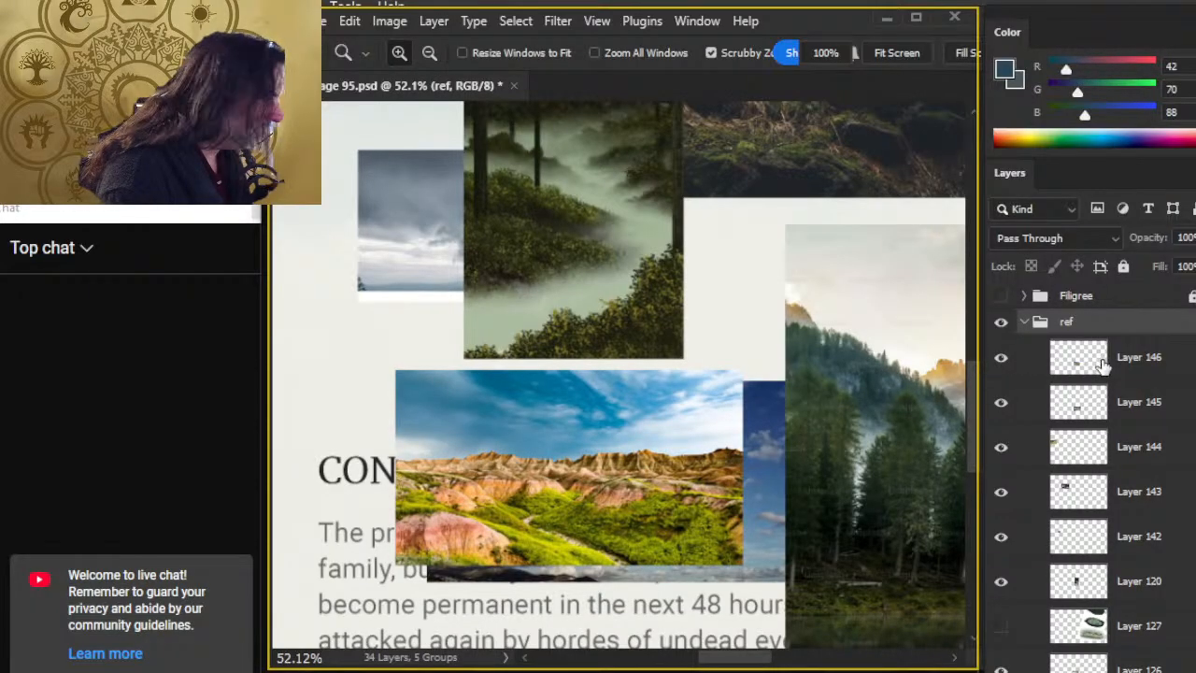
{"action": "left_click", "coordinate": [1102, 363]}
{"action": "key", "text": "v"}
{"action": "left_click_drag", "start_coordinate": [700, 525], "coordinate": [633, 409]}
Step: Reorder the gray storm-cloud photo on Layer 126 directly below Layer 146, and shift it up above the badlands photo
{"action": "left_click", "coordinate": [1005, 458]}
{"action": "left_click", "coordinate": [1000, 668]}
{"action": "left_click", "coordinate": [999, 668]}
{"action": "left_click", "coordinate": [1028, 667]}
{"action": "left_click_drag", "start_coordinate": [1007, 664], "coordinate": [1070, 390]}
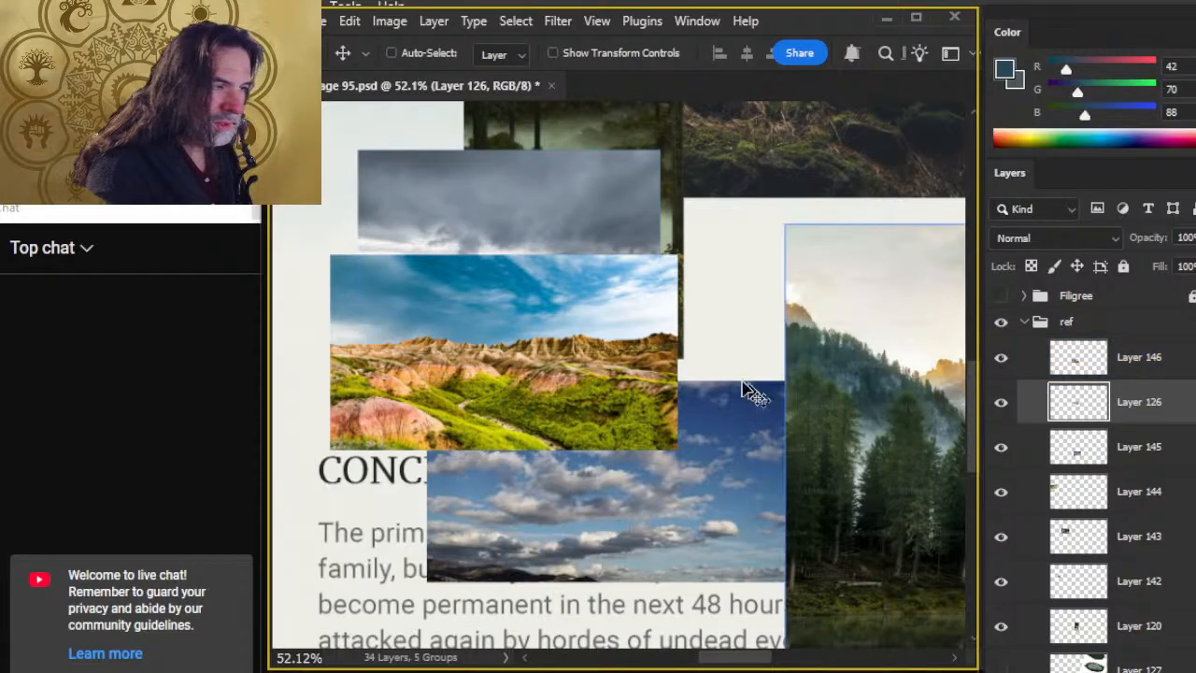
{"action": "left_click_drag", "start_coordinate": [671, 396], "coordinate": [668, 367]}
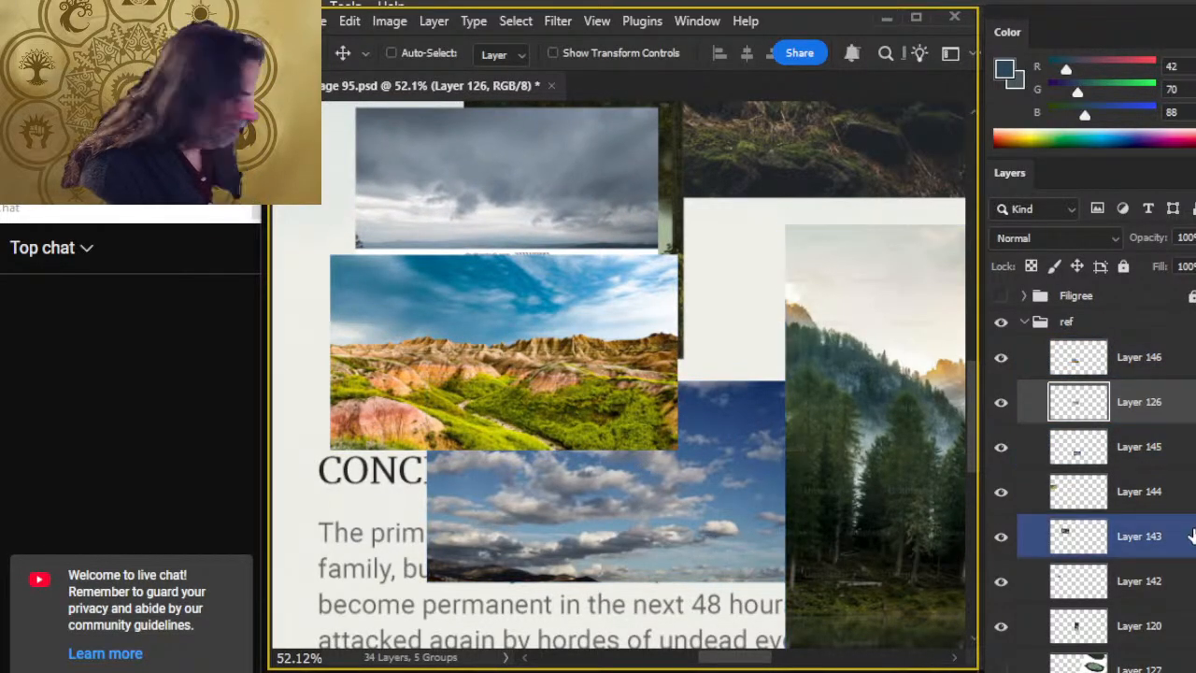
Step: Move the blue cloudy sky photo on Layer 145 down and left so it sits just below the badlands photo
{"action": "left_click", "coordinate": [1140, 447]}
{"action": "left_click_drag", "start_coordinate": [731, 508], "coordinate": [648, 566]}
{"action": "scroll", "coordinate": [761, 366], "scroll_direction": "down", "scroll_amount": 3}
Step: Examine the cloud shapes and sky colors in the badlands reference photo up close
{"action": "key", "text": "z"}
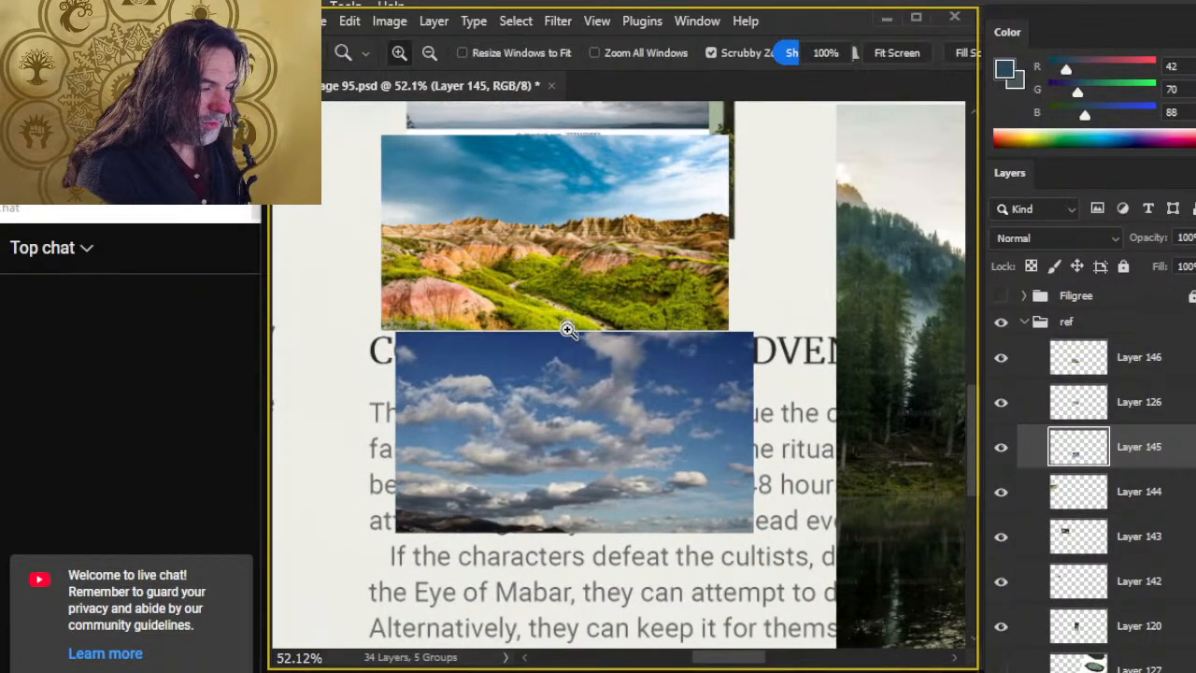
{"action": "left_click_drag", "start_coordinate": [567, 329], "coordinate": [573, 400]}
{"action": "left_click_drag", "start_coordinate": [617, 277], "coordinate": [670, 433]}
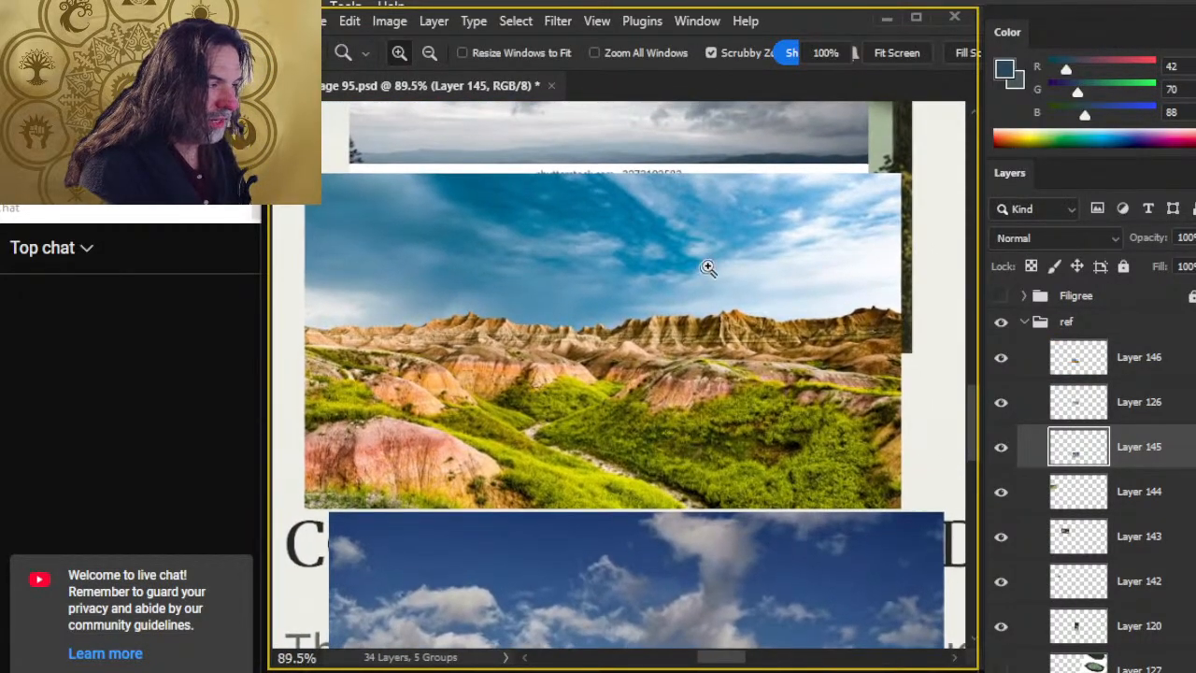
{"action": "left_click_drag", "start_coordinate": [700, 275], "coordinate": [724, 280]}
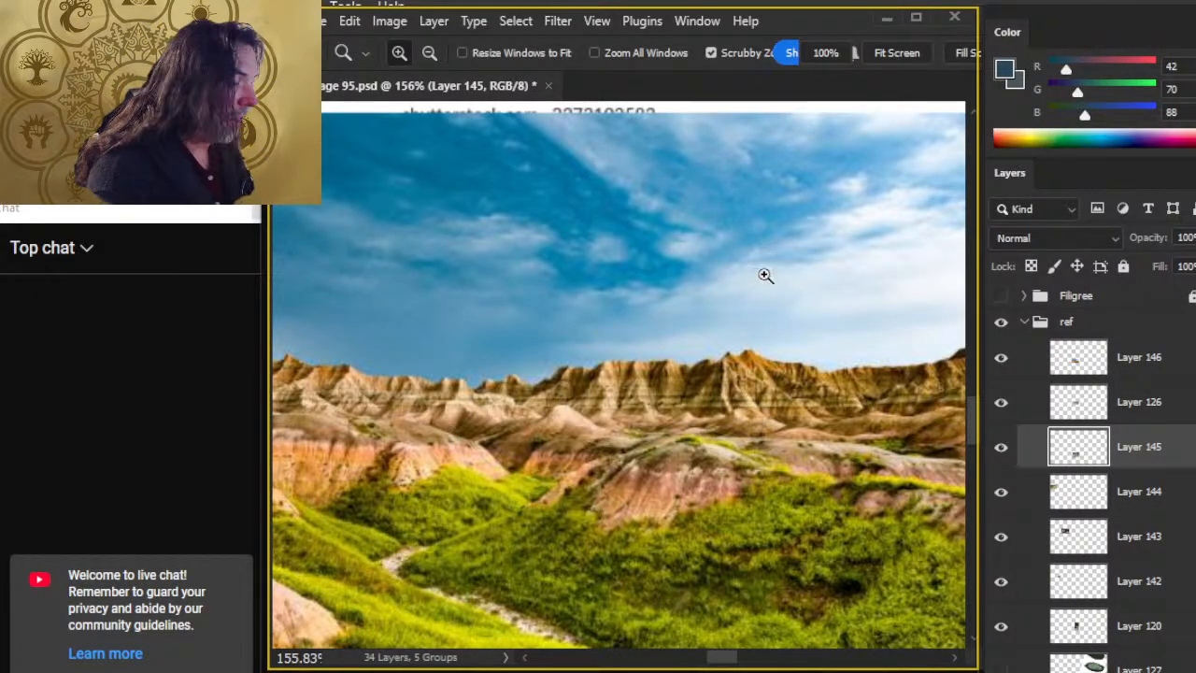
Step: Sample a light blue from the badlands photo's sky and switch the brush to Hard Round at 35 px
{"action": "key", "text": "b"}
{"action": "mouse_move", "coordinate": [604, 149]}
{"action": "left_mouse_down"}
{"action": "mouse_move", "coordinate": [592, 125]}
{"action": "mouse_move", "coordinate": [599, 155]}
{"action": "left_mouse_up"}
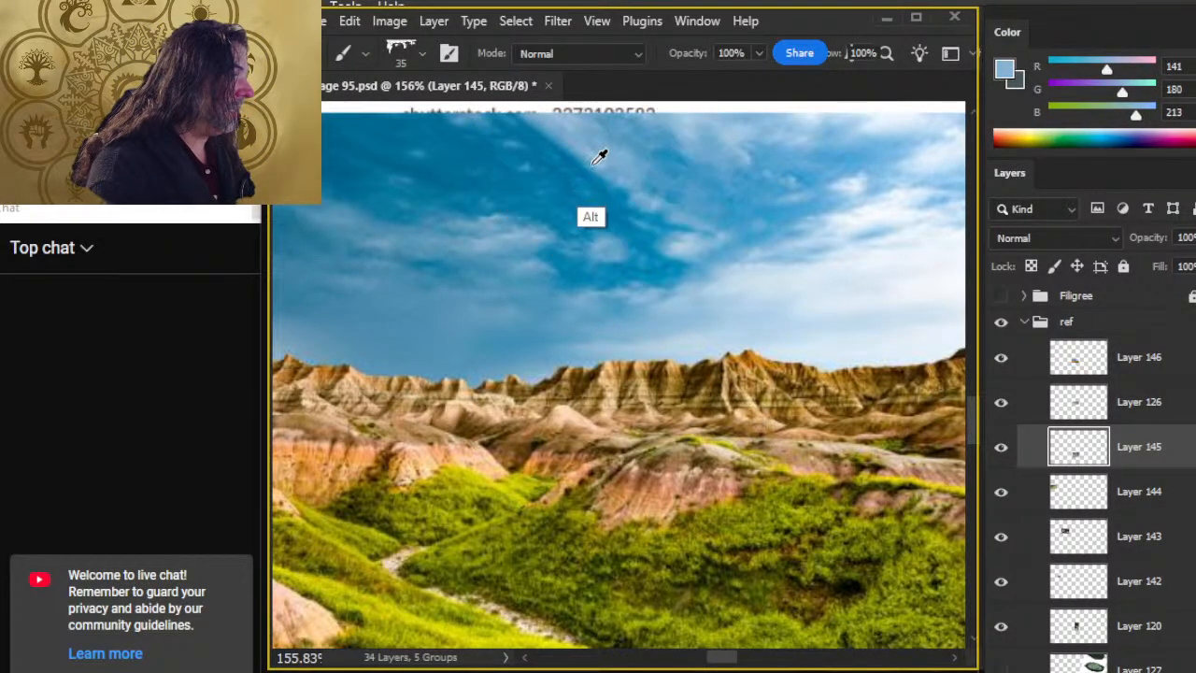
{"action": "right_click", "coordinate": [709, 327]}
{"action": "left_click", "coordinate": [844, 483]}
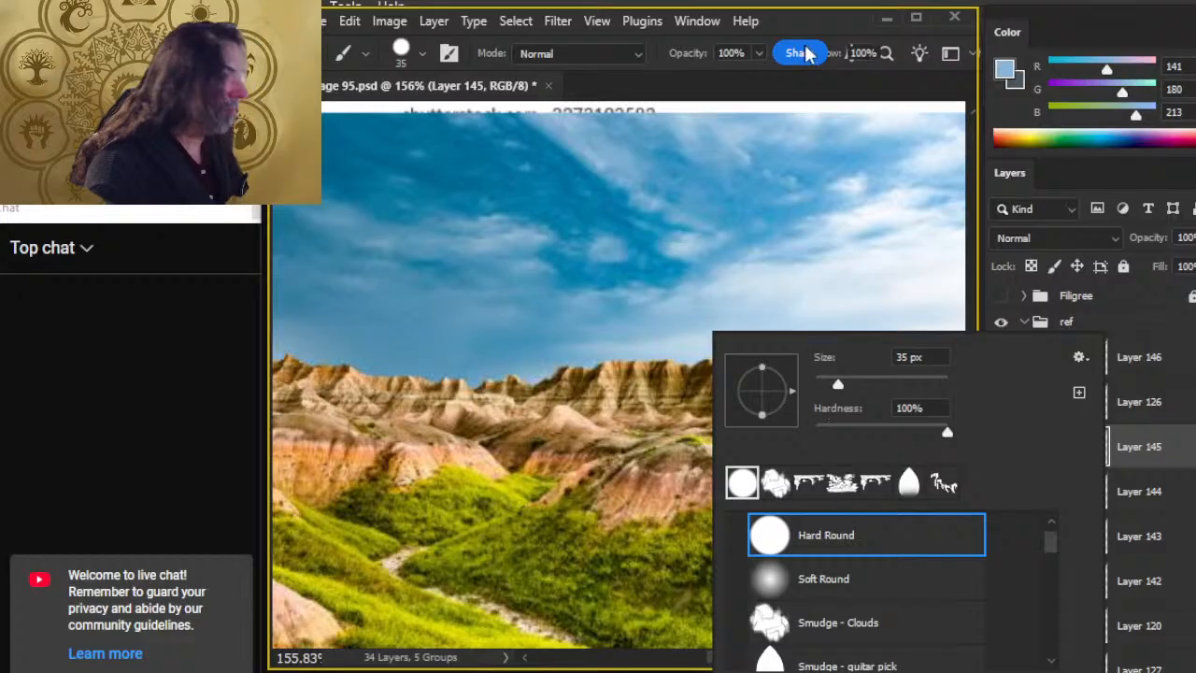
{"action": "left_click", "coordinate": [778, 88]}
{"action": "key", "text": "r"}
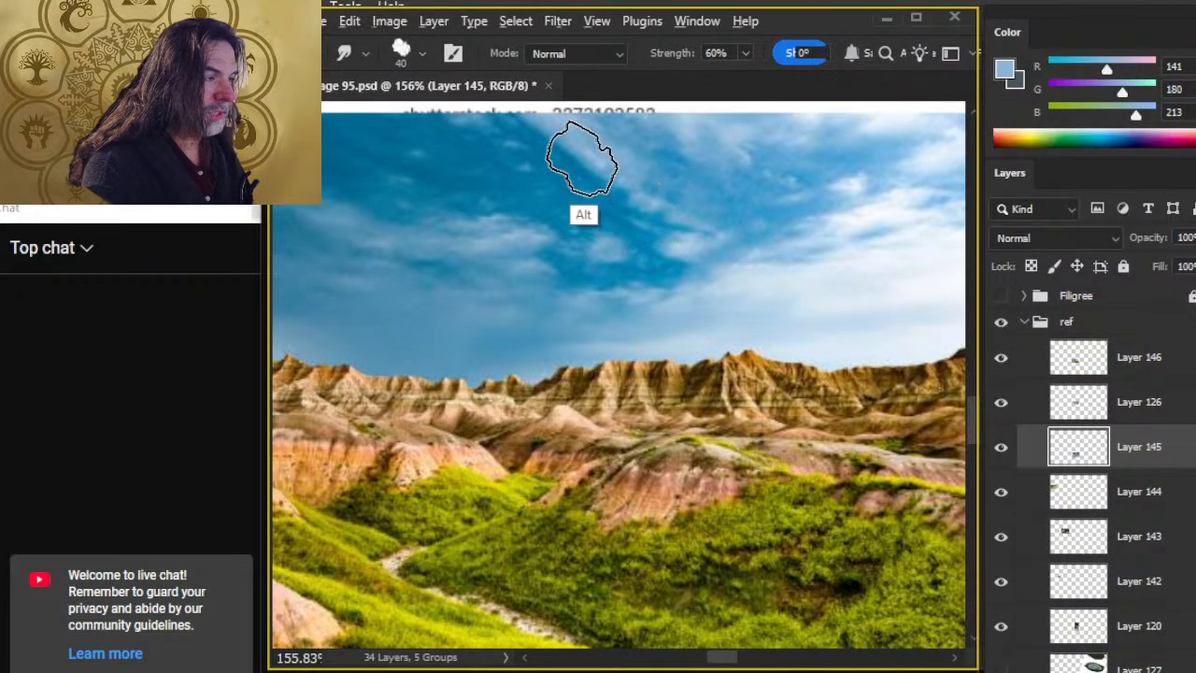
{"action": "key", "text": "b"}
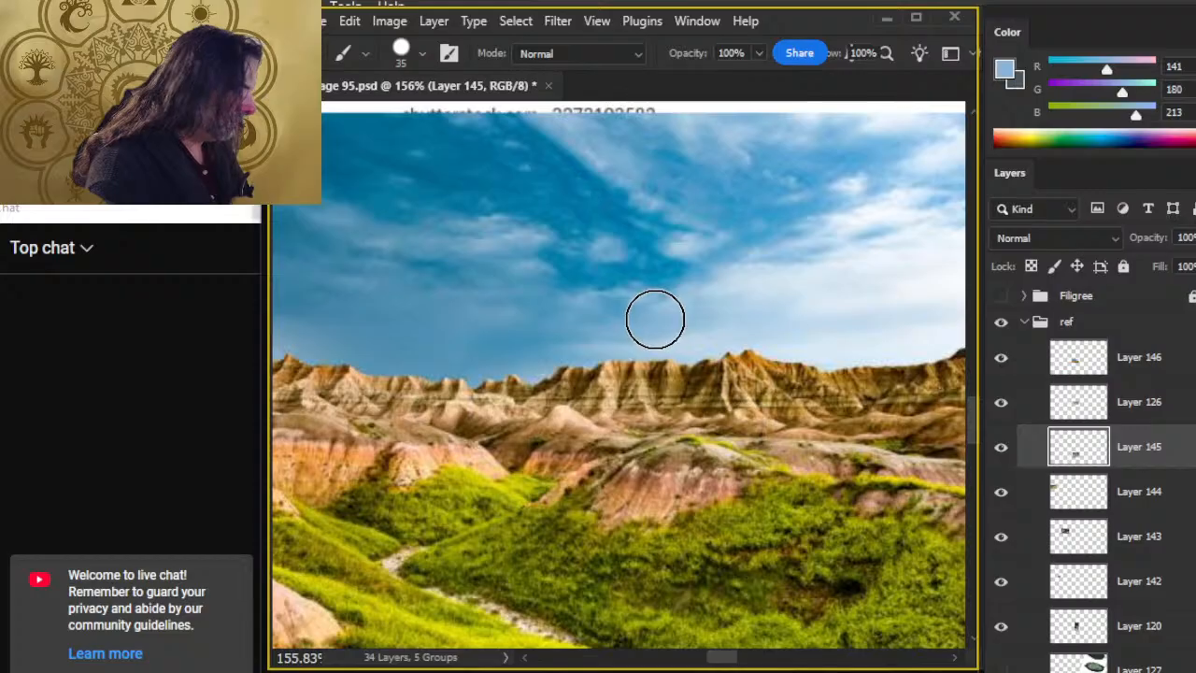
Step: Examine the cloud streaks, sky gradient and horizon of the badlands reference photo up close, sampling its sky and cloud colors
{"action": "mouse_move", "coordinate": [747, 257]}
{"action": "left_mouse_down"}
{"action": "mouse_move", "coordinate": [775, 281]}
{"action": "mouse_move", "coordinate": [572, 130]}
{"action": "mouse_move", "coordinate": [572, 109]}
{"action": "mouse_move", "coordinate": [758, 181]}
{"action": "mouse_move", "coordinate": [894, 114]}
{"action": "mouse_move", "coordinate": [882, 267]}
{"action": "mouse_move", "coordinate": [813, 323]}
{"action": "left_mouse_up"}
{"action": "left_click_drag", "start_coordinate": [724, 366], "coordinate": [775, 421]}
{"action": "left_click_drag", "start_coordinate": [574, 241], "coordinate": [671, 388]}
{"action": "key", "text": "z"}
{"action": "left_click_drag", "start_coordinate": [779, 406], "coordinate": [701, 395]}
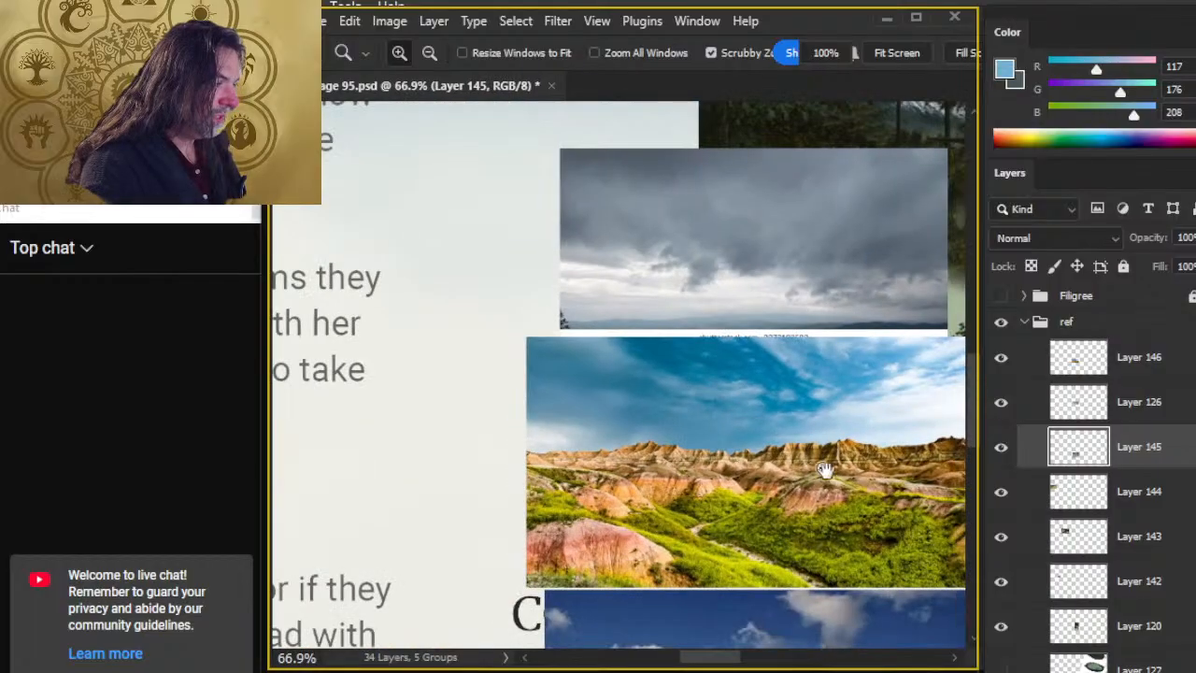
{"action": "left_click_drag", "start_coordinate": [820, 467], "coordinate": [694, 383]}
{"action": "mouse_move", "coordinate": [585, 232]}
{"action": "left_mouse_down"}
{"action": "mouse_move", "coordinate": [641, 253]}
{"action": "mouse_move", "coordinate": [654, 240]}
{"action": "left_mouse_up"}
{"action": "key", "text": "b"}
{"action": "mouse_move", "coordinate": [645, 187]}
{"action": "left_mouse_down"}
{"action": "mouse_move", "coordinate": [636, 147]}
{"action": "mouse_move", "coordinate": [730, 171]}
{"action": "mouse_move", "coordinate": [684, 208]}
{"action": "mouse_move", "coordinate": [723, 374]}
{"action": "mouse_move", "coordinate": [769, 383]}
{"action": "left_mouse_up"}
{"action": "left_click_drag", "start_coordinate": [617, 299], "coordinate": [458, 345]}
{"action": "left_click_drag", "start_coordinate": [703, 342], "coordinate": [303, 375]}
{"action": "left_click_drag", "start_coordinate": [685, 409], "coordinate": [450, 301]}
{"action": "left_click_drag", "start_coordinate": [651, 352], "coordinate": [781, 180]}
{"action": "left_click_drag", "start_coordinate": [652, 495], "coordinate": [524, 208]}
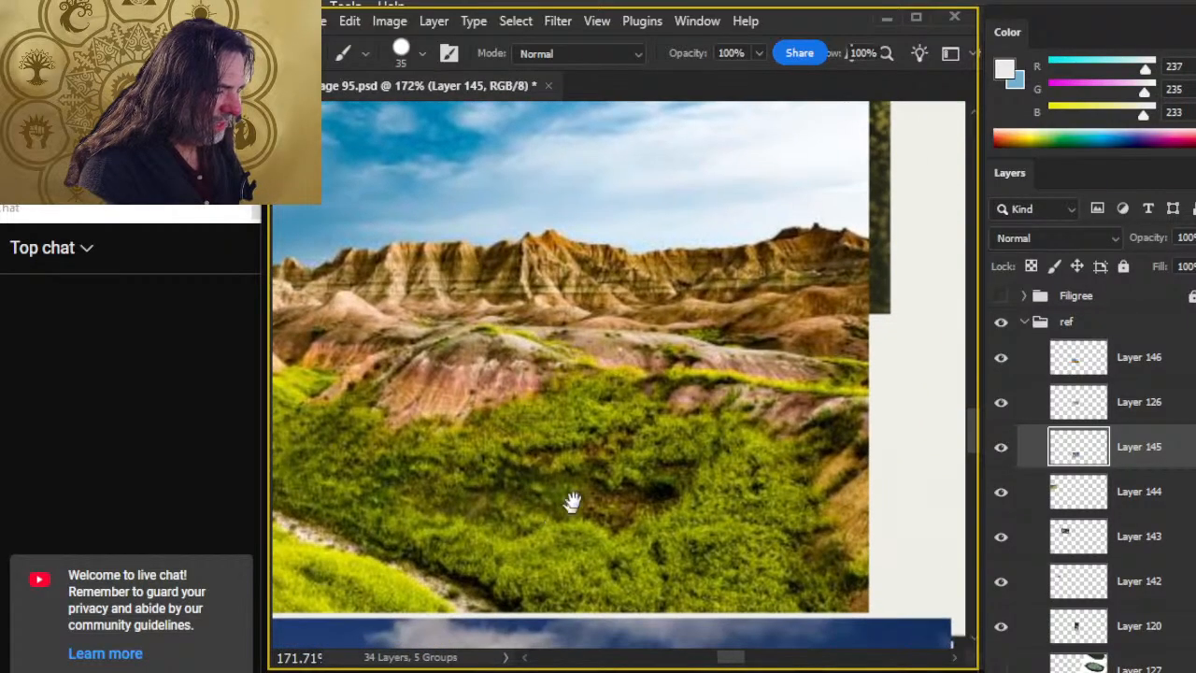
{"action": "left_click_drag", "start_coordinate": [560, 507], "coordinate": [686, 134]}
{"action": "left_click_drag", "start_coordinate": [648, 208], "coordinate": [710, 129]}
{"action": "left_click_drag", "start_coordinate": [739, 264], "coordinate": [475, 616]}
{"action": "left_click_drag", "start_coordinate": [645, 121], "coordinate": [598, 582]}
{"action": "mouse_move", "coordinate": [607, 233]}
{"action": "left_mouse_down"}
{"action": "mouse_move", "coordinate": [613, 320]}
{"action": "mouse_move", "coordinate": [520, 349]}
{"action": "left_mouse_up"}
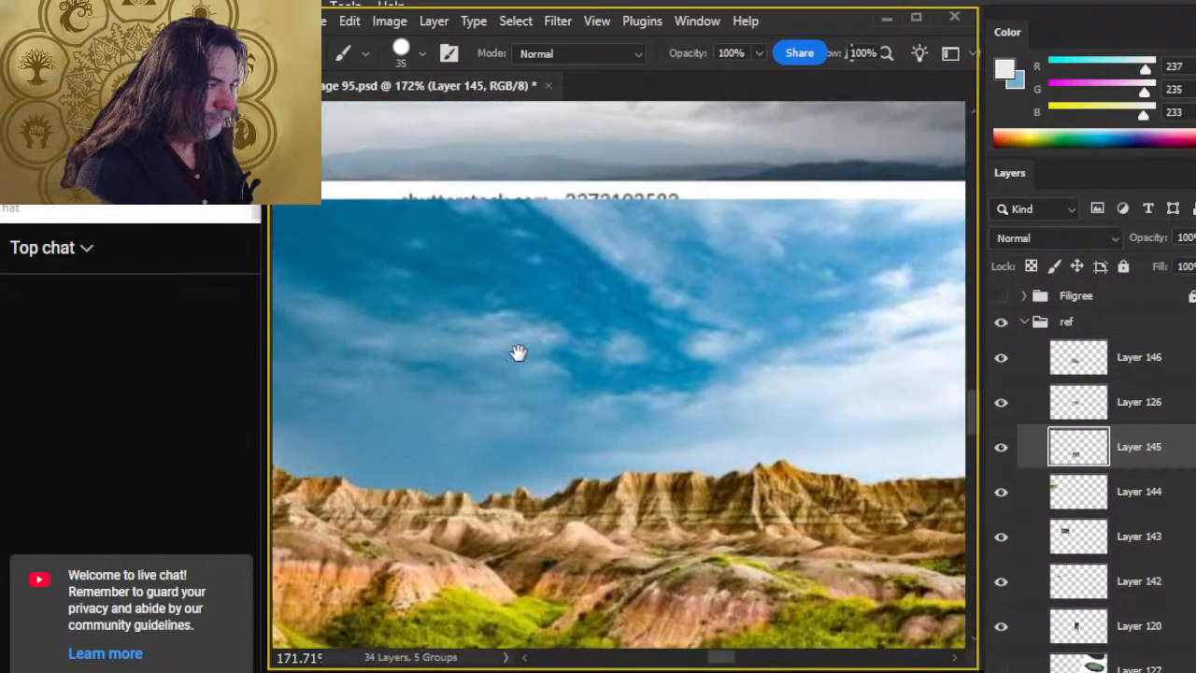
{"action": "left_click_drag", "start_coordinate": [774, 315], "coordinate": [655, 313]}
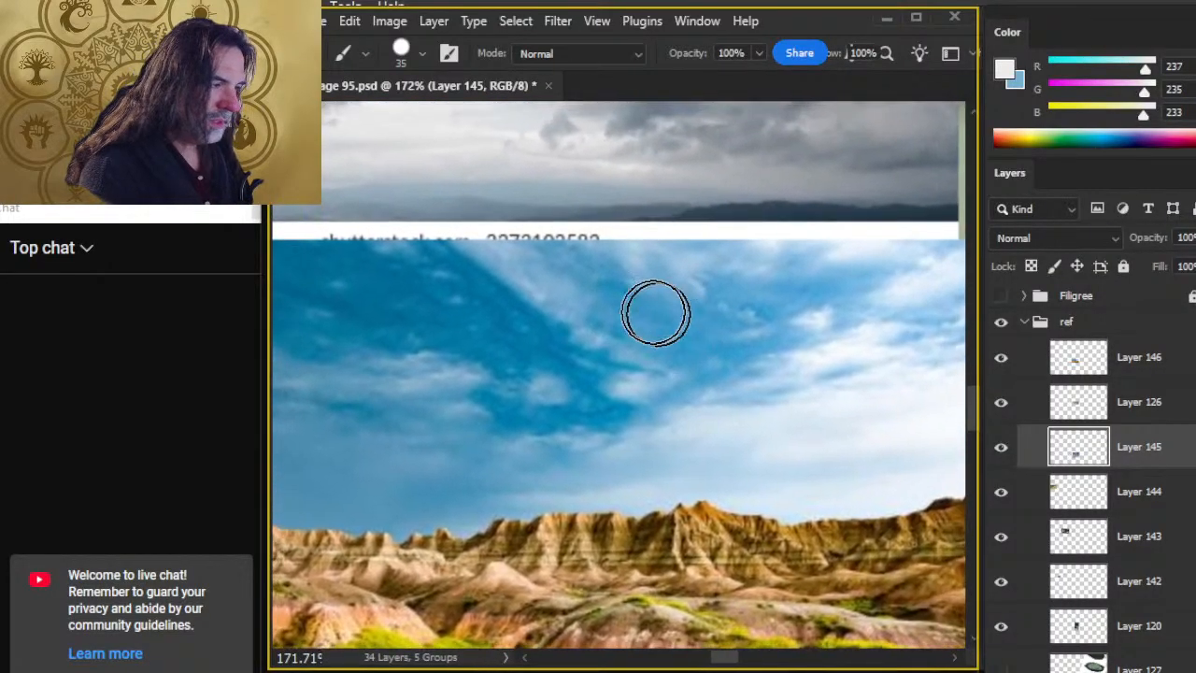
Step: Sample the mid blue from the badlands photo's sky, and collapse and hide the ref group
{"action": "left_click", "coordinate": [553, 280], "text": "alt"}
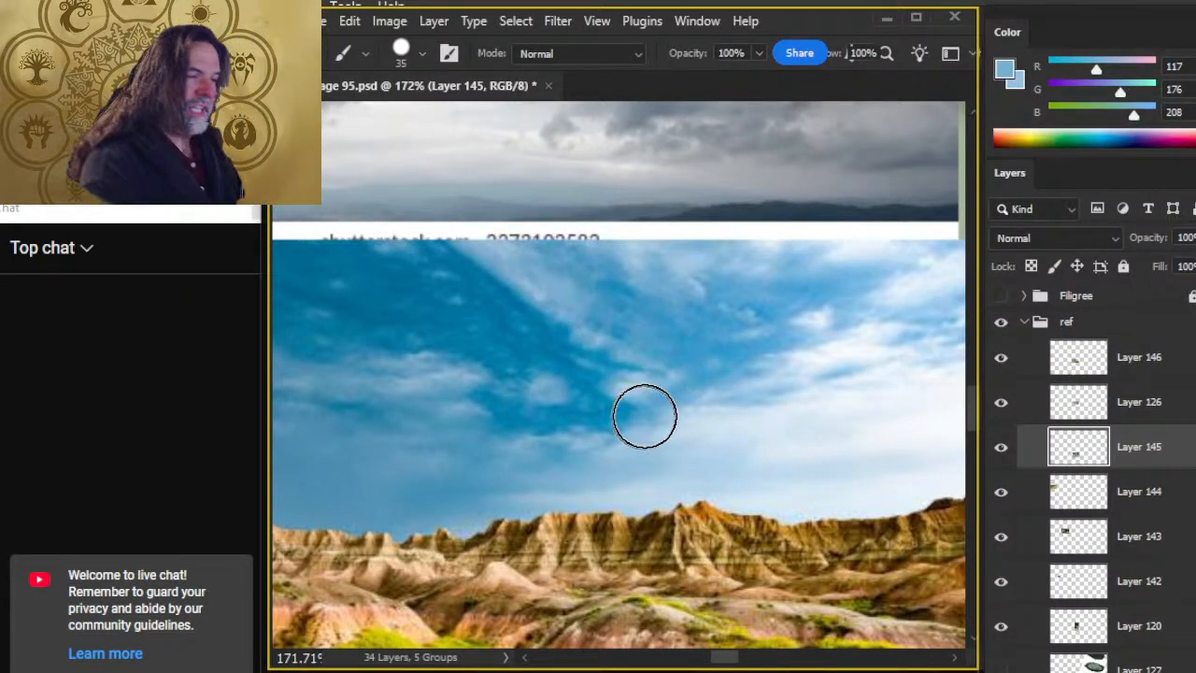
{"action": "key", "text": "z"}
{"action": "left_click_drag", "start_coordinate": [678, 427], "coordinate": [633, 441]}
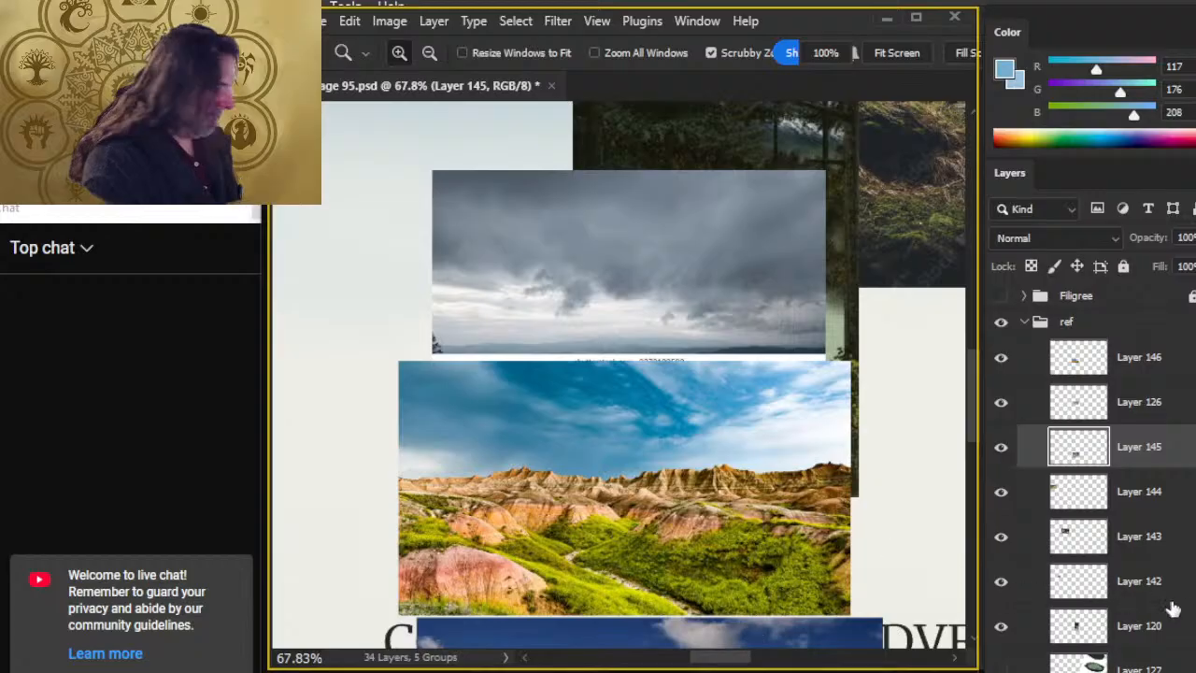
{"action": "left_click", "coordinate": [1023, 321]}
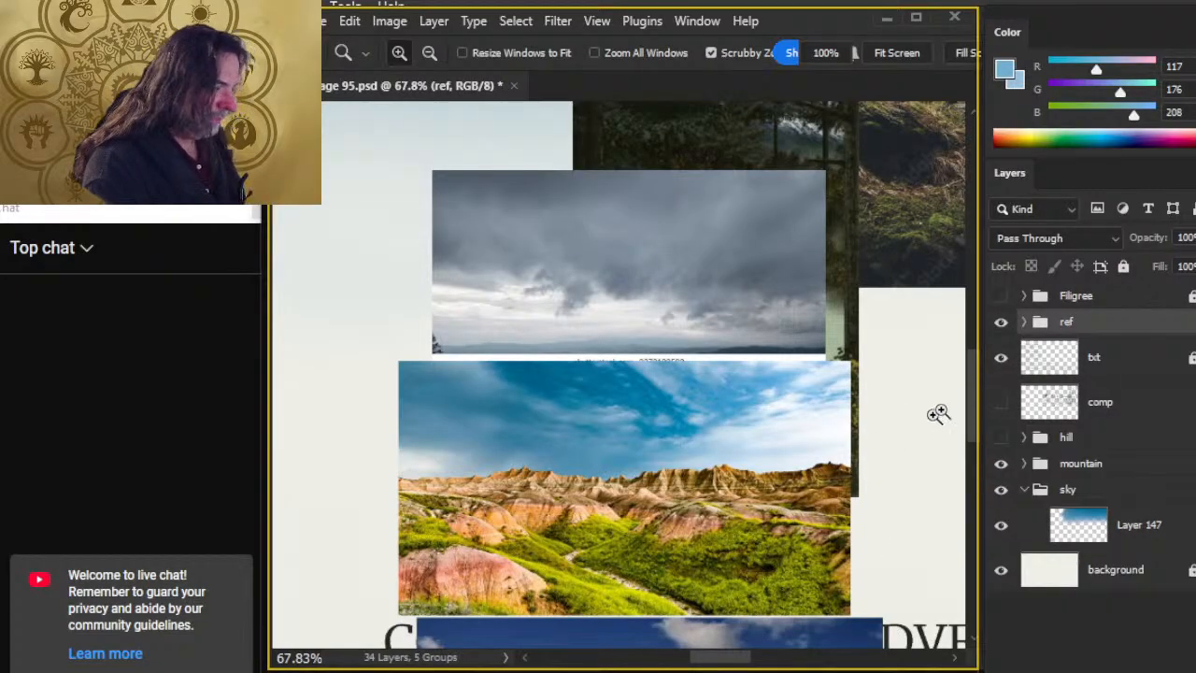
{"action": "left_click", "coordinate": [1002, 324]}
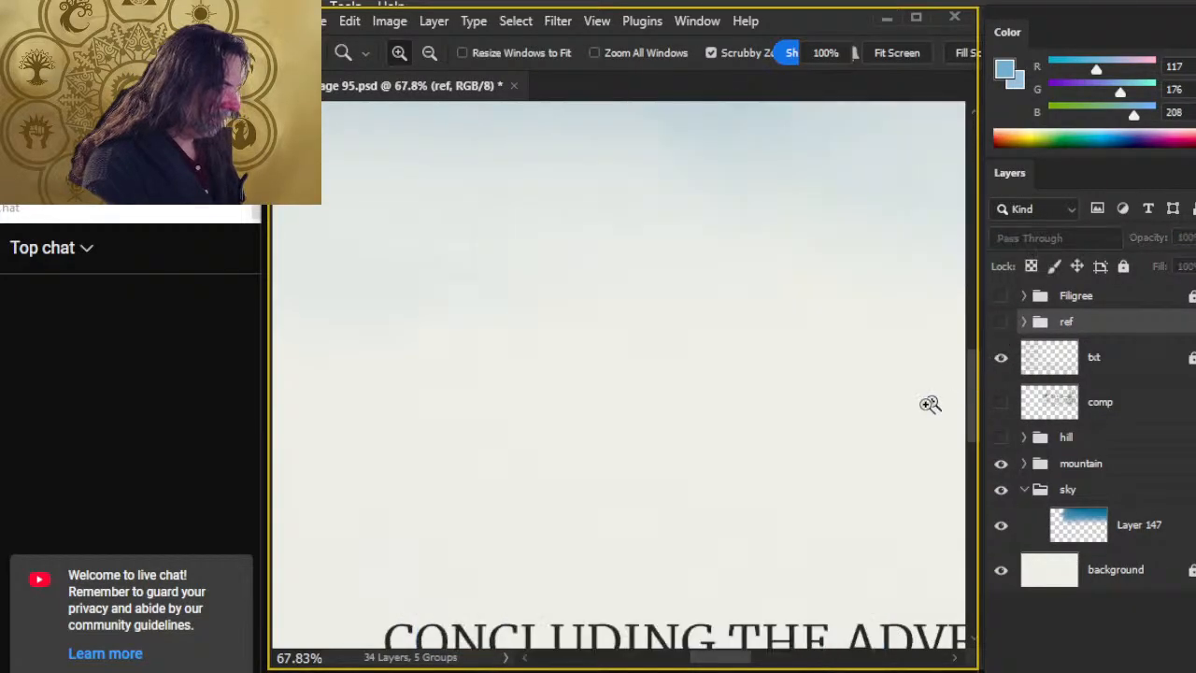
Step: Add a new layer above Layer 147 in the sky group and switch to the Brush tool
{"action": "left_click_drag", "start_coordinate": [831, 461], "coordinate": [702, 447]}
{"action": "left_click_drag", "start_coordinate": [792, 442], "coordinate": [426, 495]}
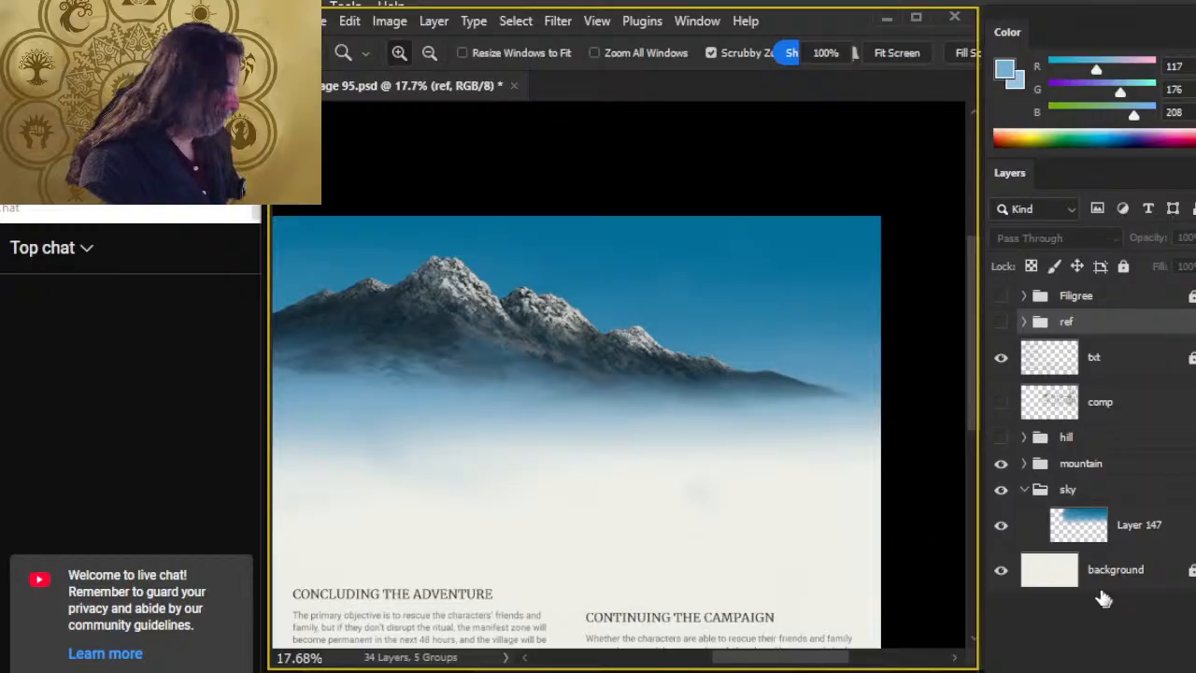
{"action": "left_click", "coordinate": [1153, 540]}
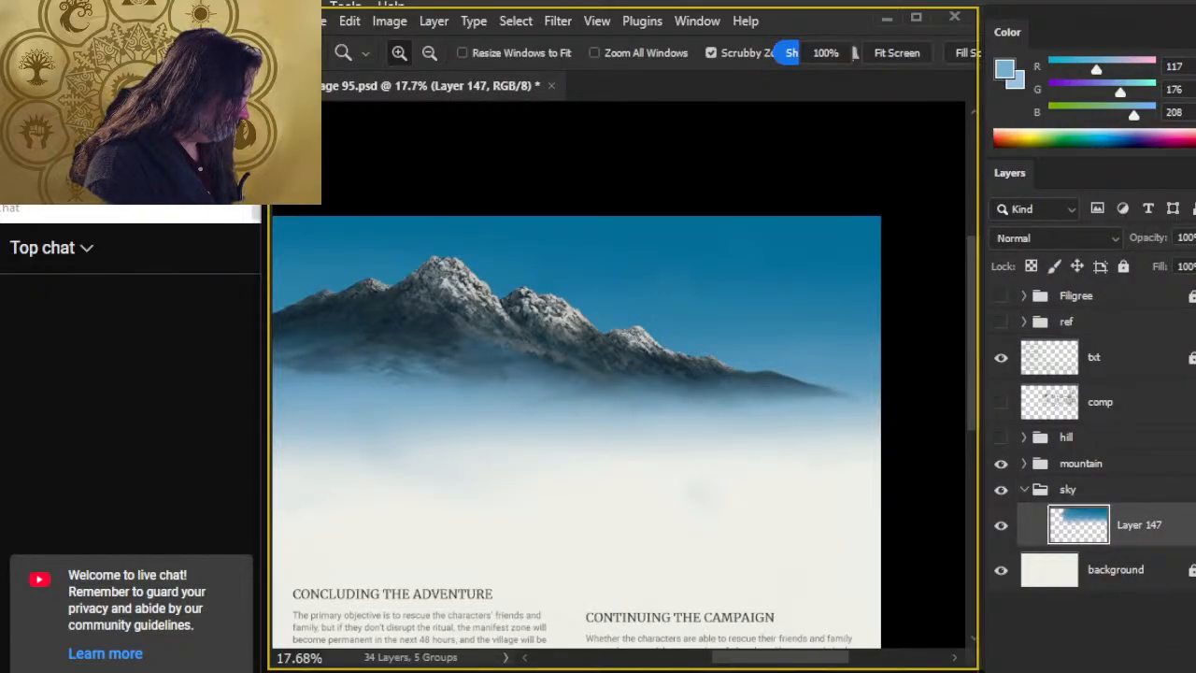
{"action": "key", "text": "ctrl+shift+alt+n"}
{"action": "left_click_drag", "start_coordinate": [517, 256], "coordinate": [634, 306]}
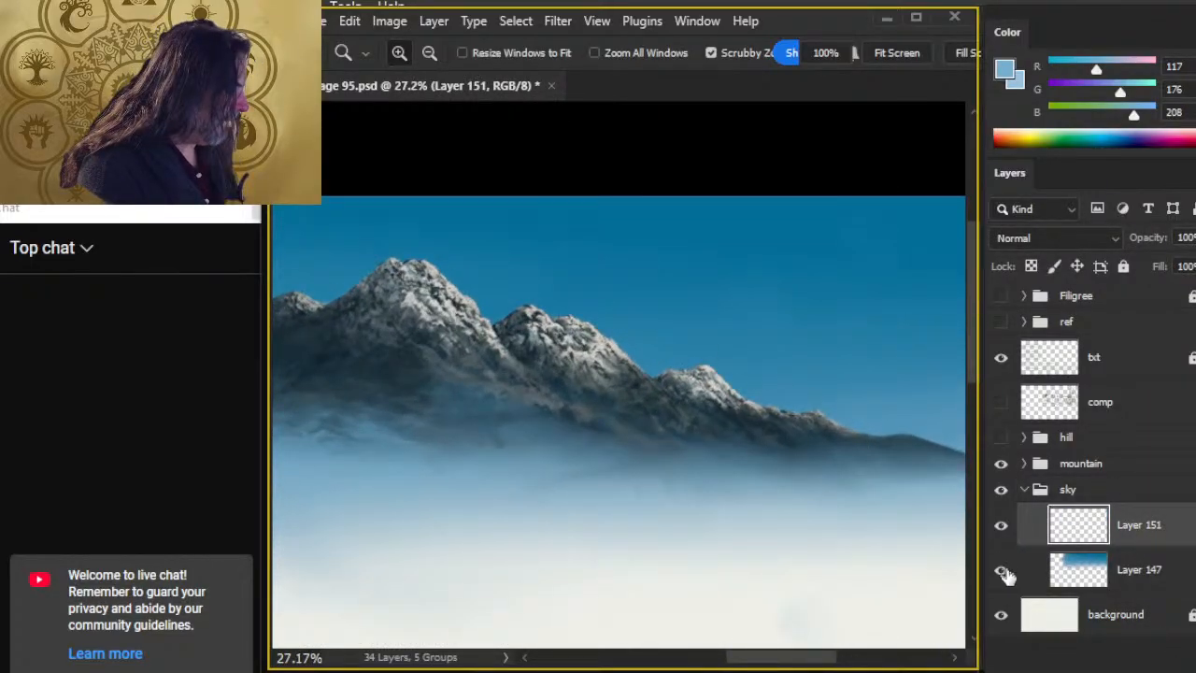
{"action": "key", "text": "b"}
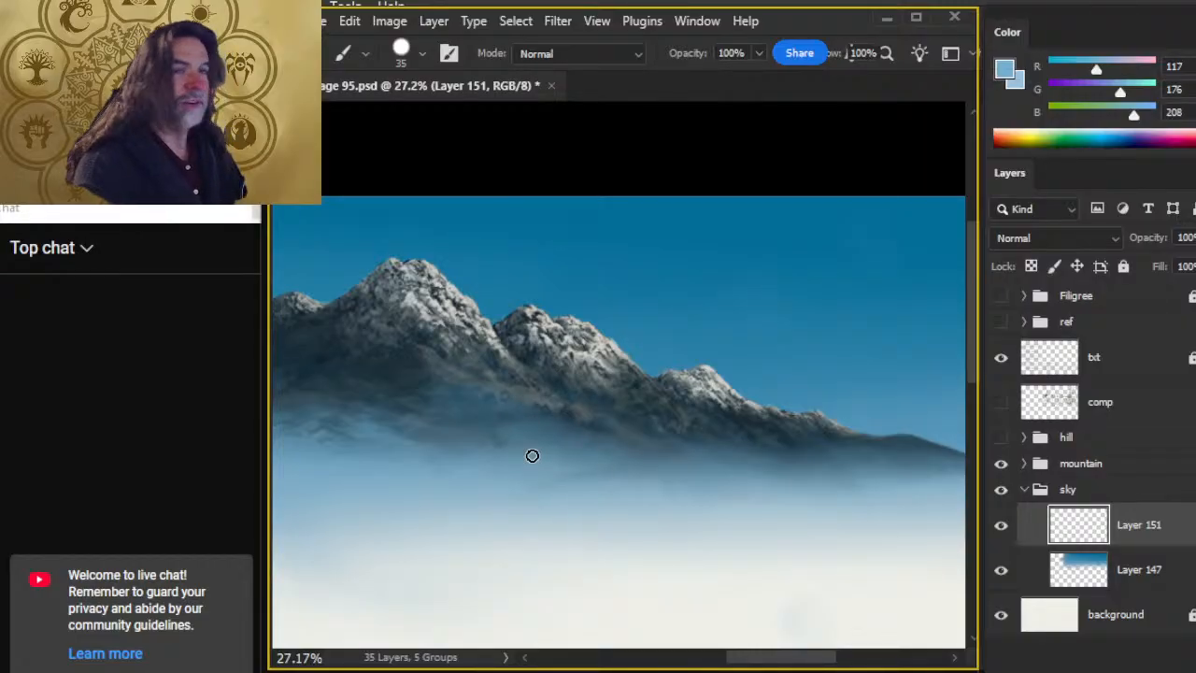
Step: Sample the pale blue haze and paint a short stroke in the mist below the mountain's right slope
{"action": "left_click_drag", "start_coordinate": [636, 425], "coordinate": [662, 396]}
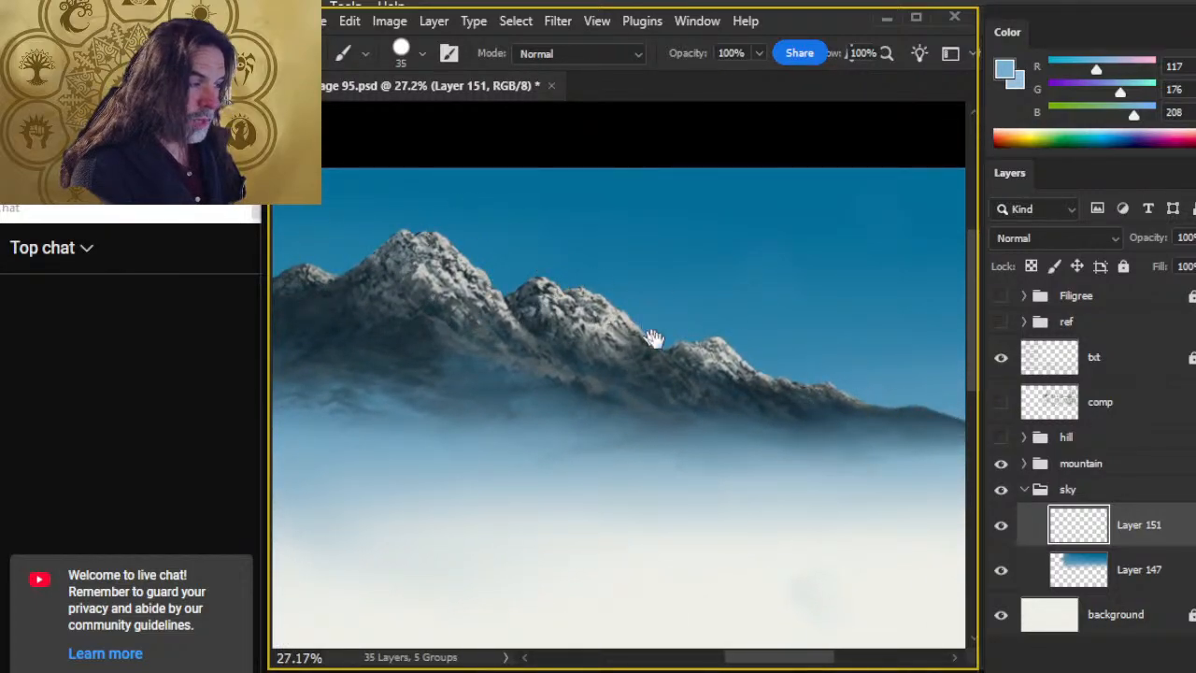
{"action": "left_click", "coordinate": [817, 458], "text": "alt"}
{"action": "left_click_drag", "start_coordinate": [817, 459], "coordinate": [772, 453]}
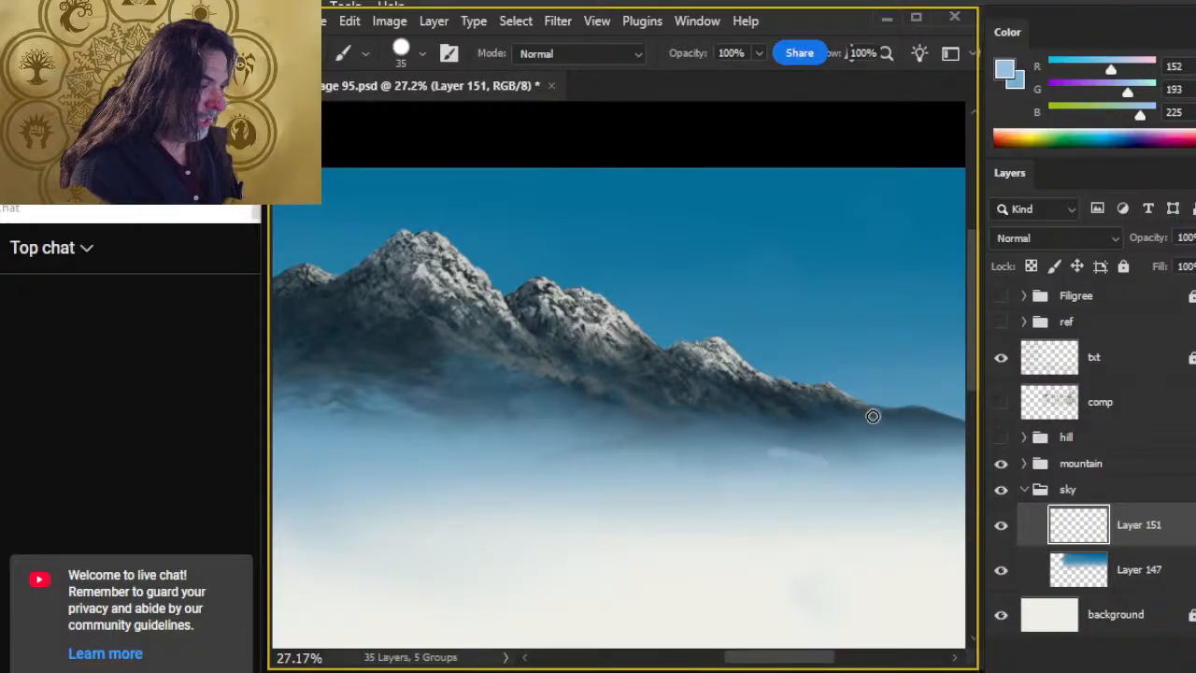
{"action": "key", "text": "z"}
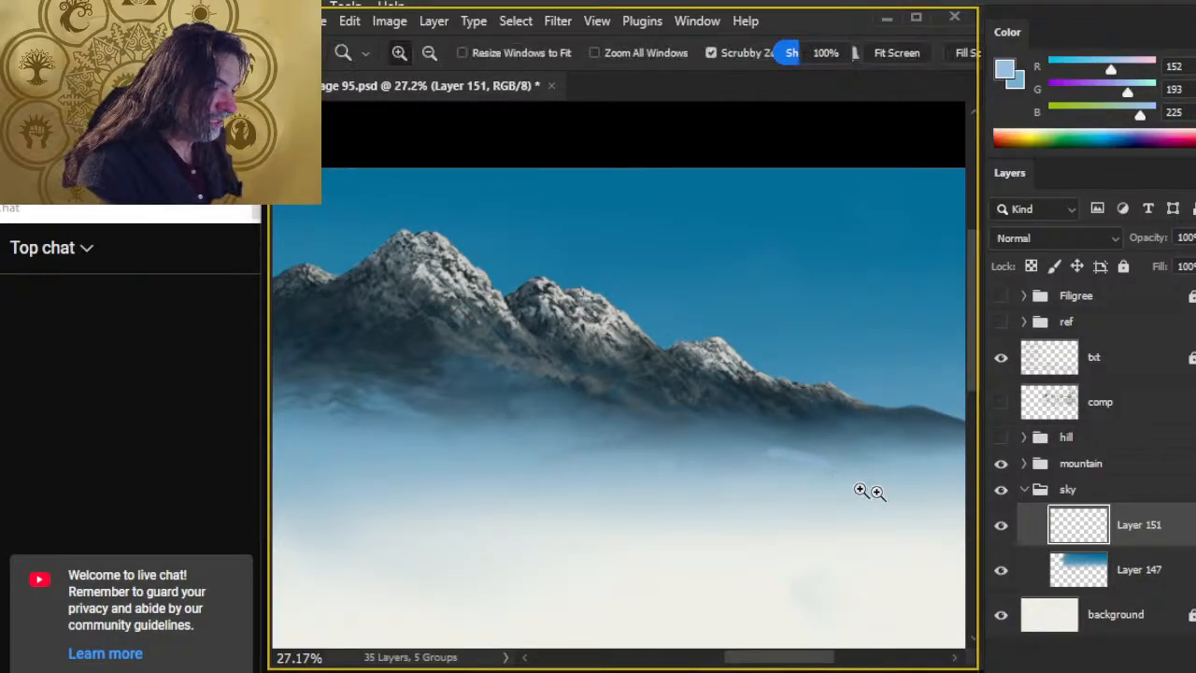
{"action": "left_click", "coordinate": [870, 472], "text": "alt"}
{"action": "left_click_drag", "start_coordinate": [870, 459], "coordinate": [705, 391]}
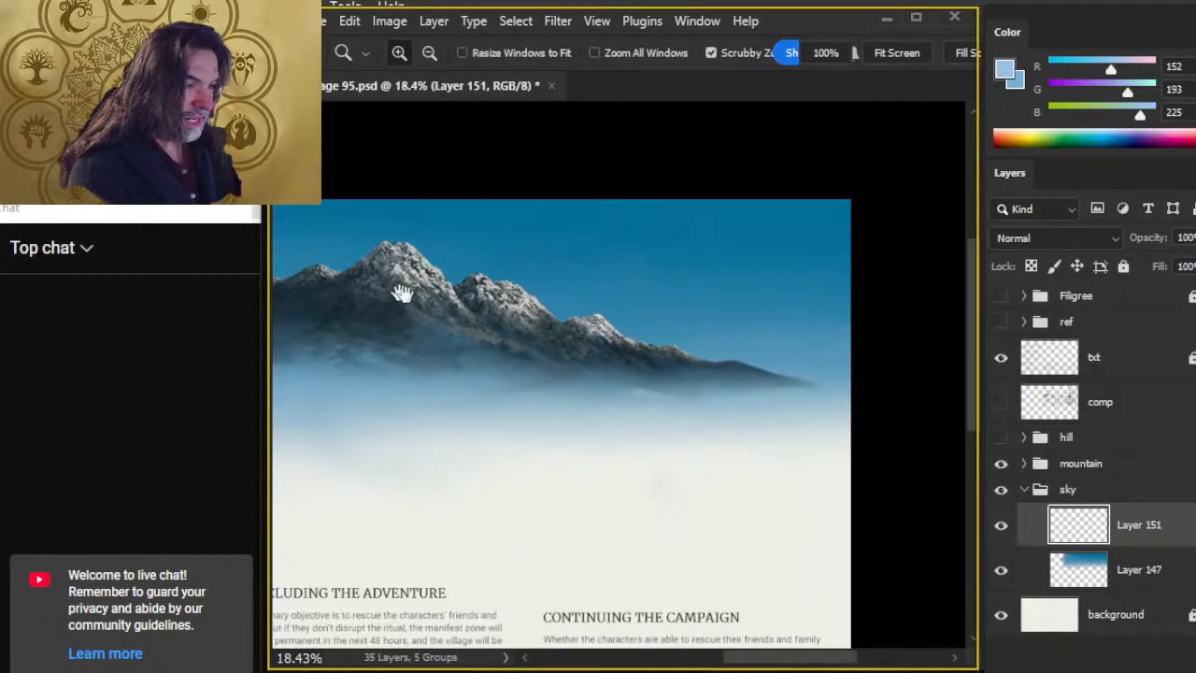
{"action": "left_click_drag", "start_coordinate": [393, 285], "coordinate": [475, 308]}
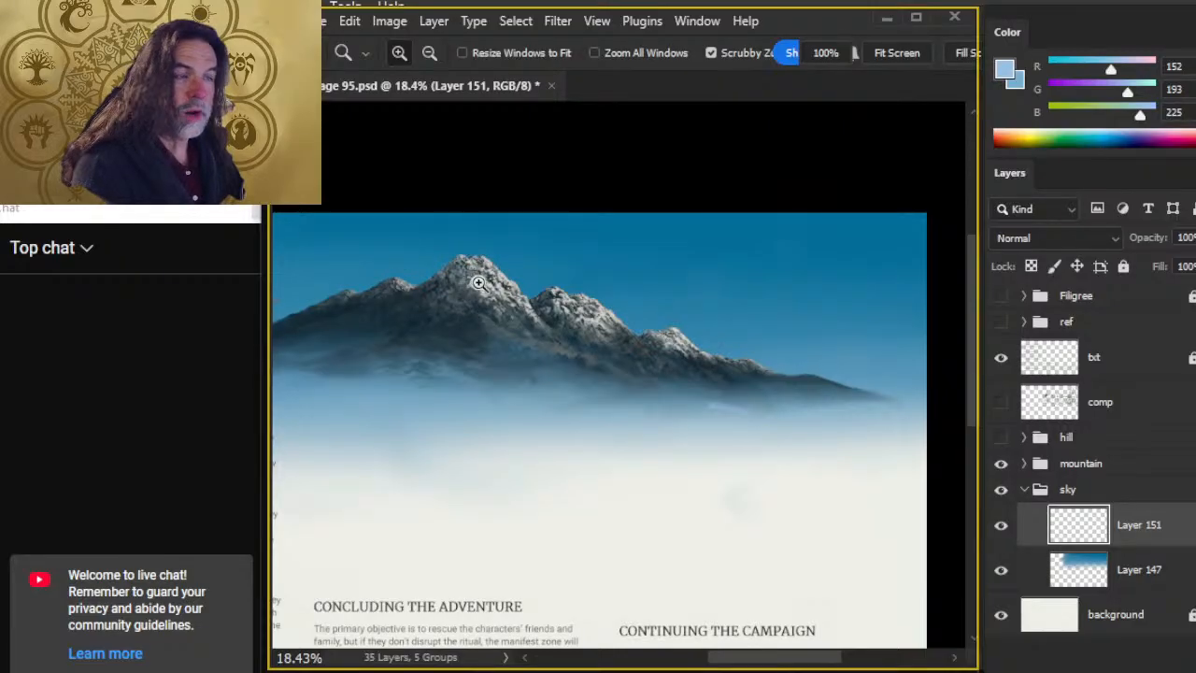
Step: Try to paint a pale blue cloud wisp trailing off the right side of the main peak
{"action": "key", "text": "b"}
{"action": "left_click_drag", "start_coordinate": [533, 262], "coordinate": [504, 258]}
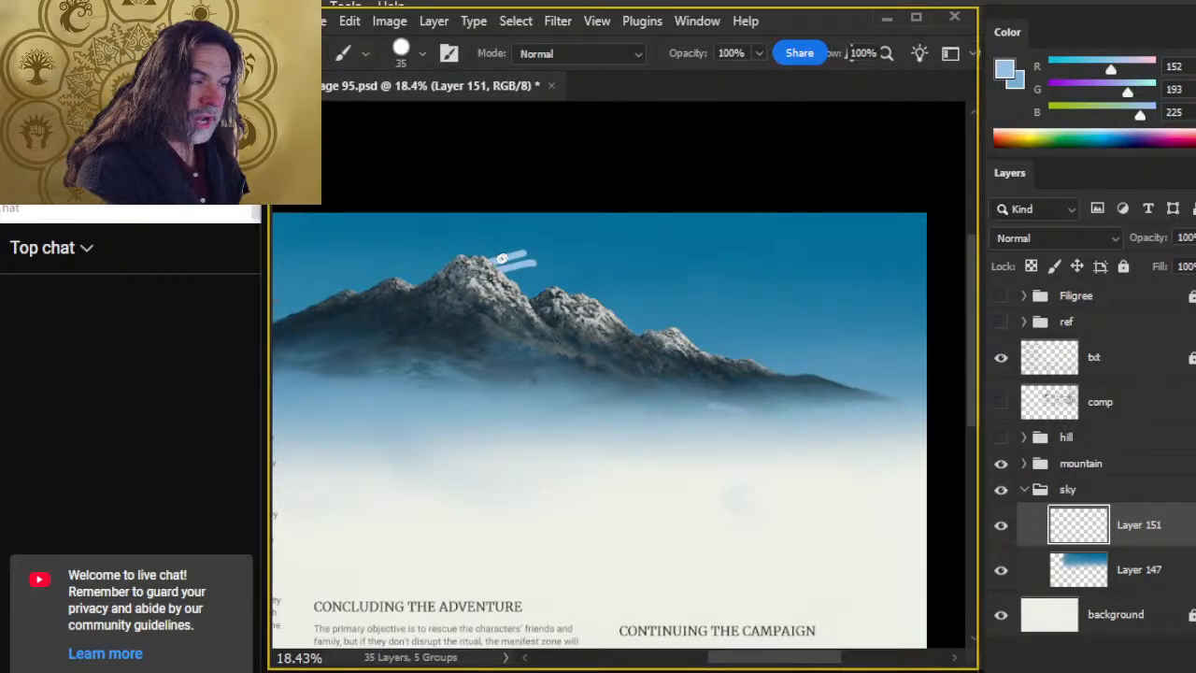
{"action": "key", "text": "z"}
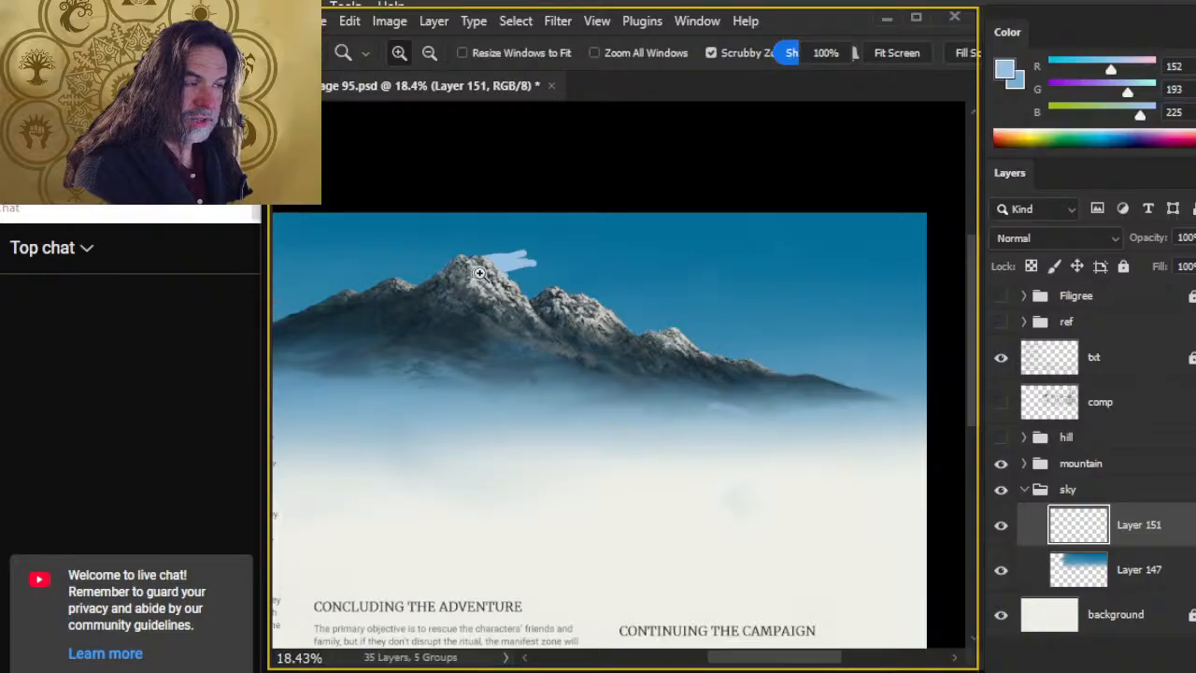
{"action": "left_click_drag", "start_coordinate": [482, 257], "coordinate": [583, 313]}
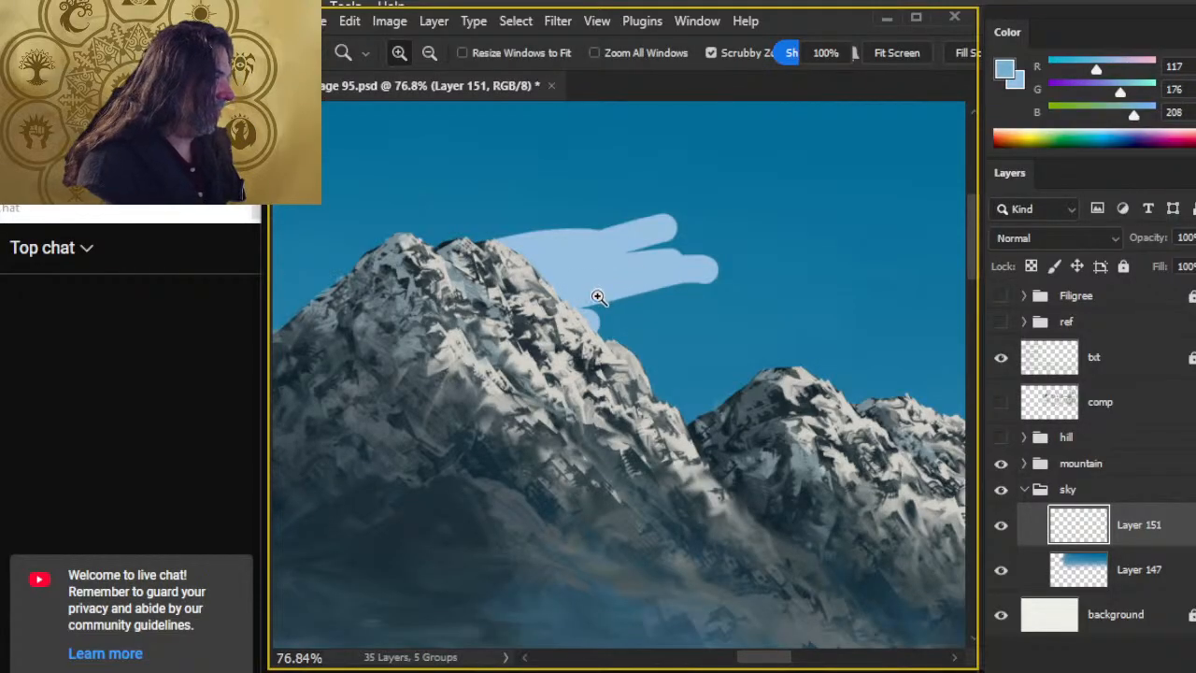
{"action": "key", "text": "b"}
{"action": "left_click", "coordinate": [521, 271], "text": "alt"}
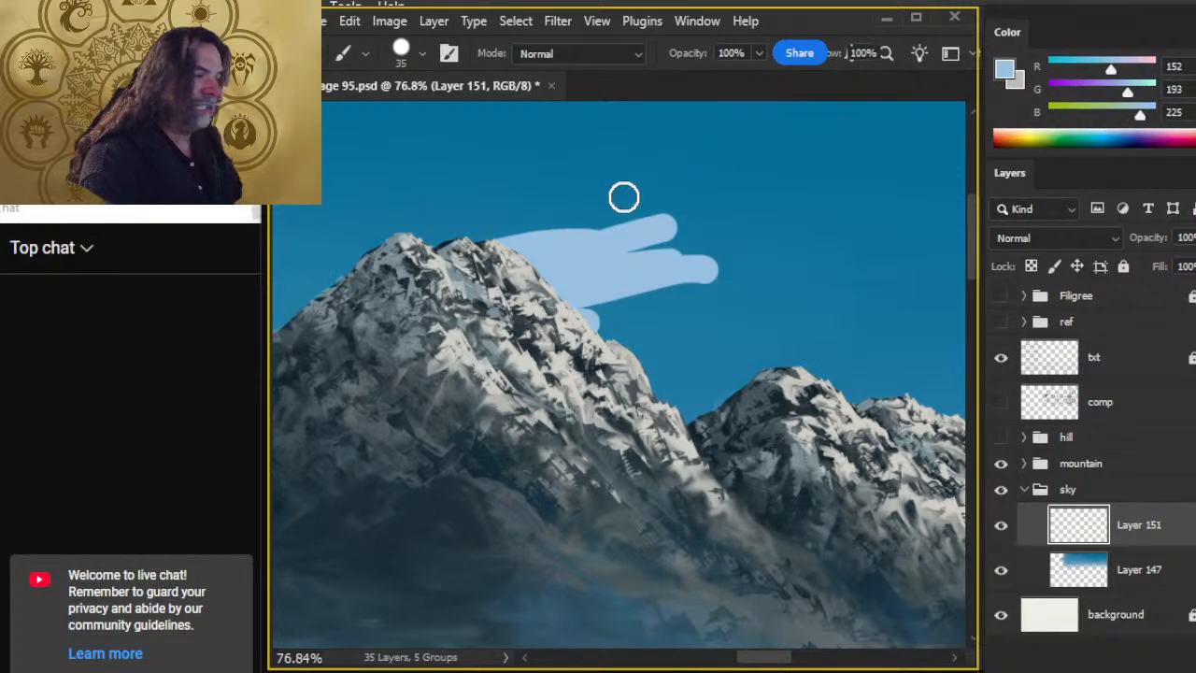
{"action": "key", "text": "x"}
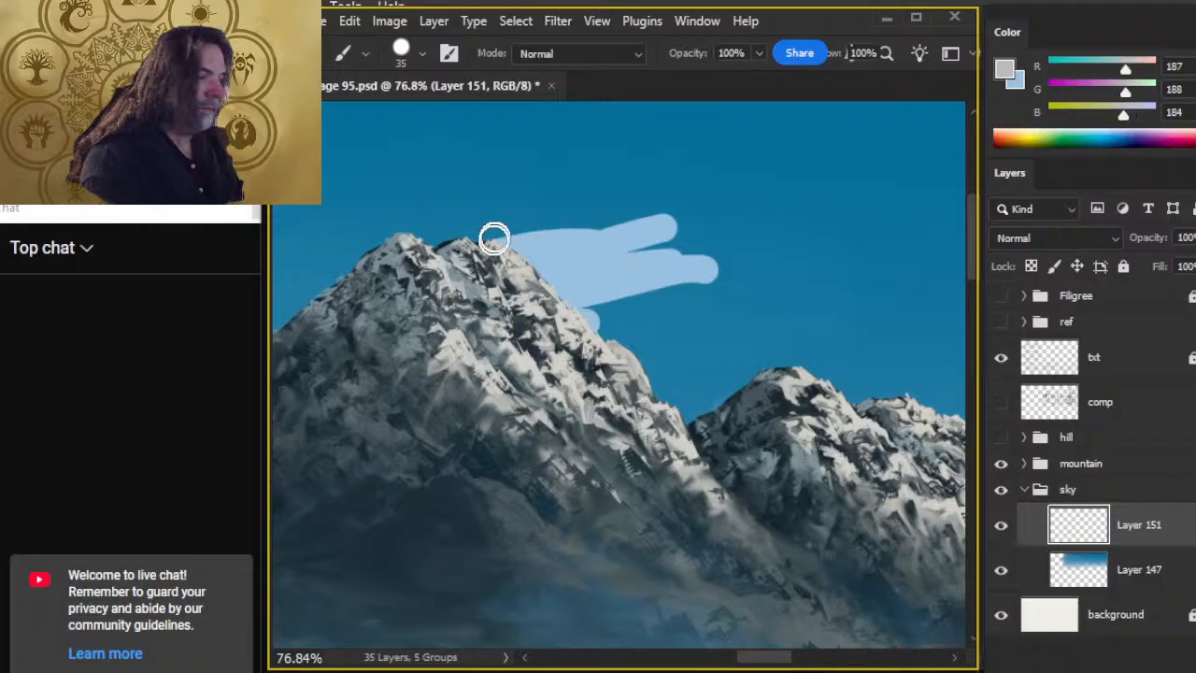
{"action": "key", "text": "z"}
{"action": "mouse_move", "coordinate": [681, 401]}
{"action": "left_mouse_down"}
{"action": "mouse_move", "coordinate": [702, 449]}
{"action": "mouse_move", "coordinate": [662, 456]}
{"action": "left_mouse_up"}
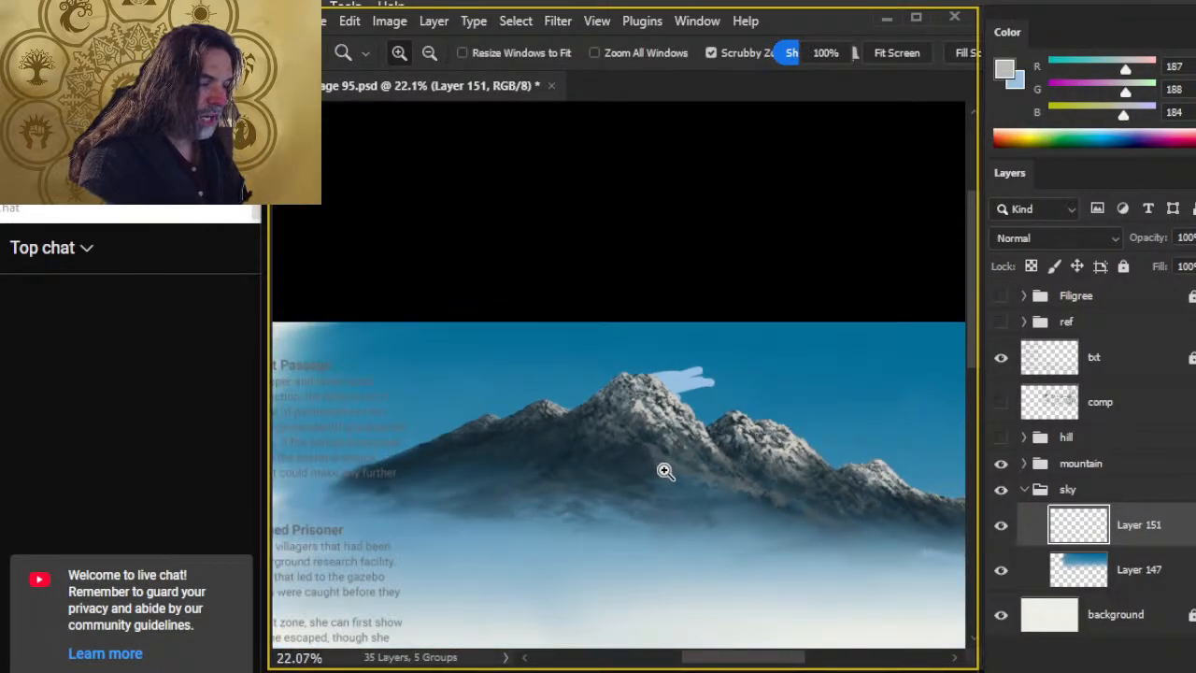
{"action": "key", "text": "ctrl+z"}
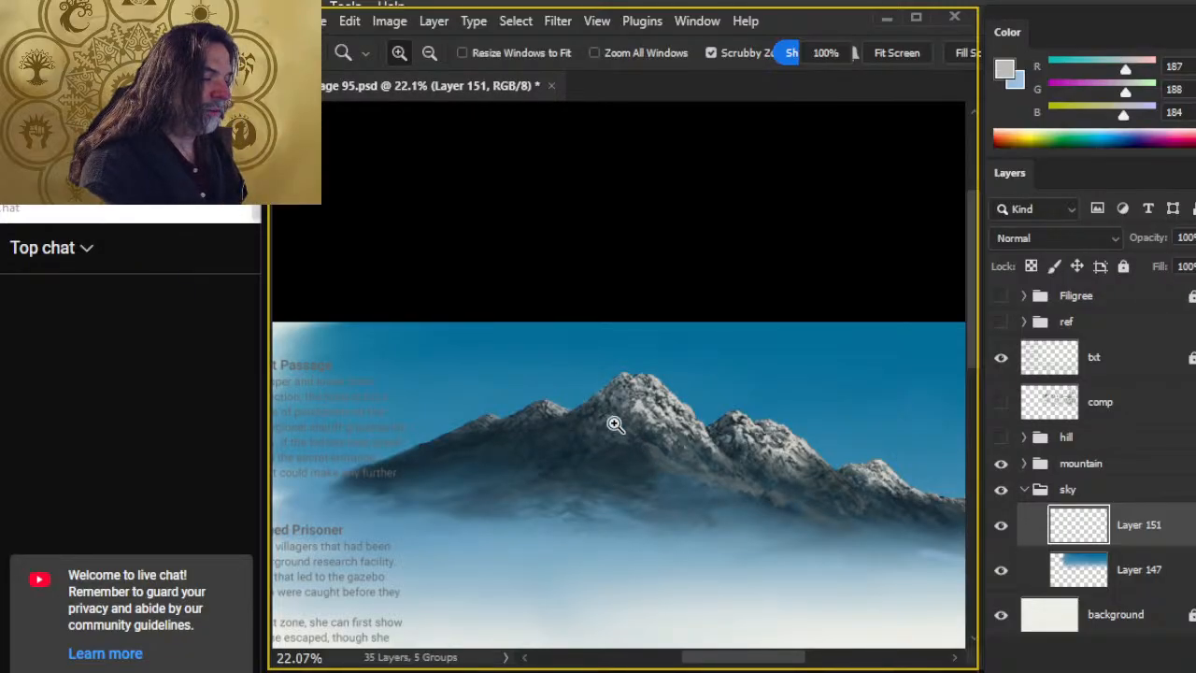
Step: Bring back the pale blue wisp beside the main peak for comparison and remove it again
{"action": "key", "text": "b"}
{"action": "left_click_drag", "start_coordinate": [654, 385], "coordinate": [713, 378]}
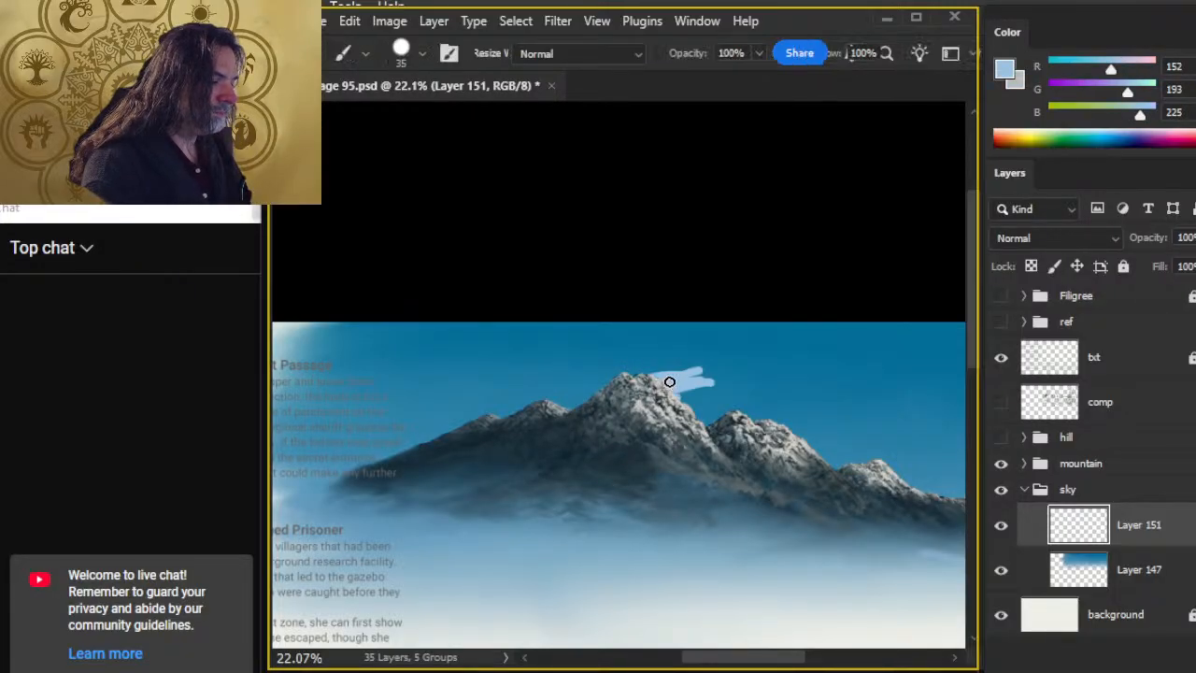
{"action": "left_click", "coordinate": [677, 386], "text": "alt"}
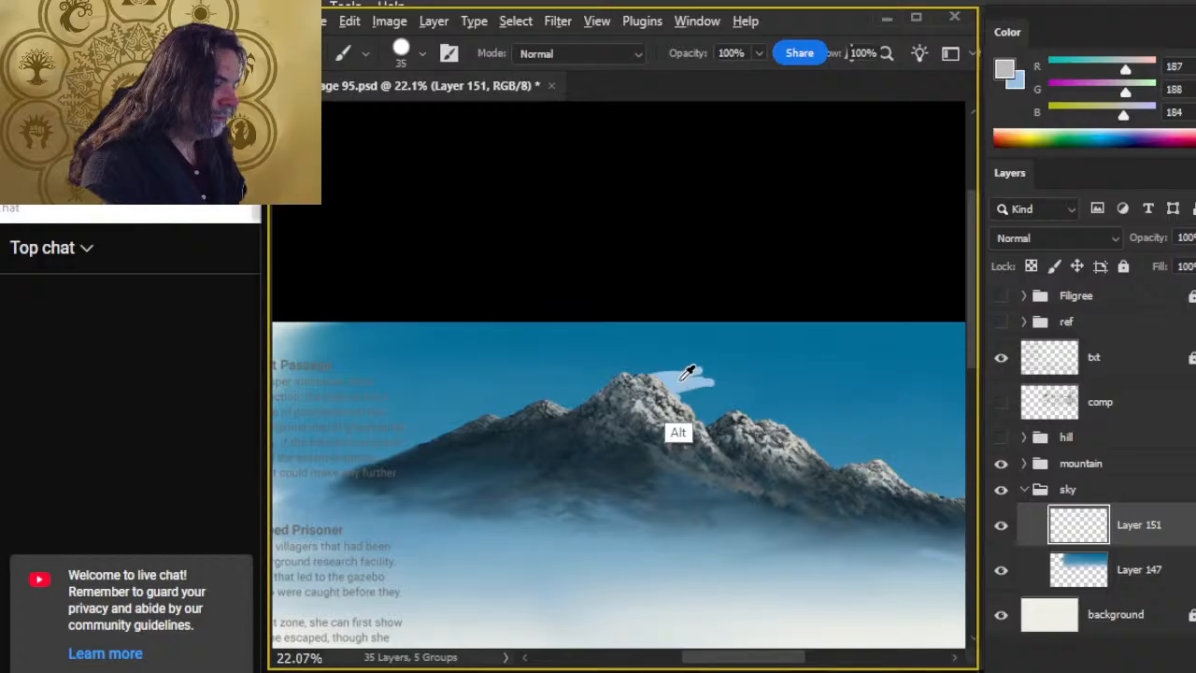
{"action": "left_click", "coordinate": [669, 385], "text": "alt"}
{"action": "key", "text": "ctrl+z"}
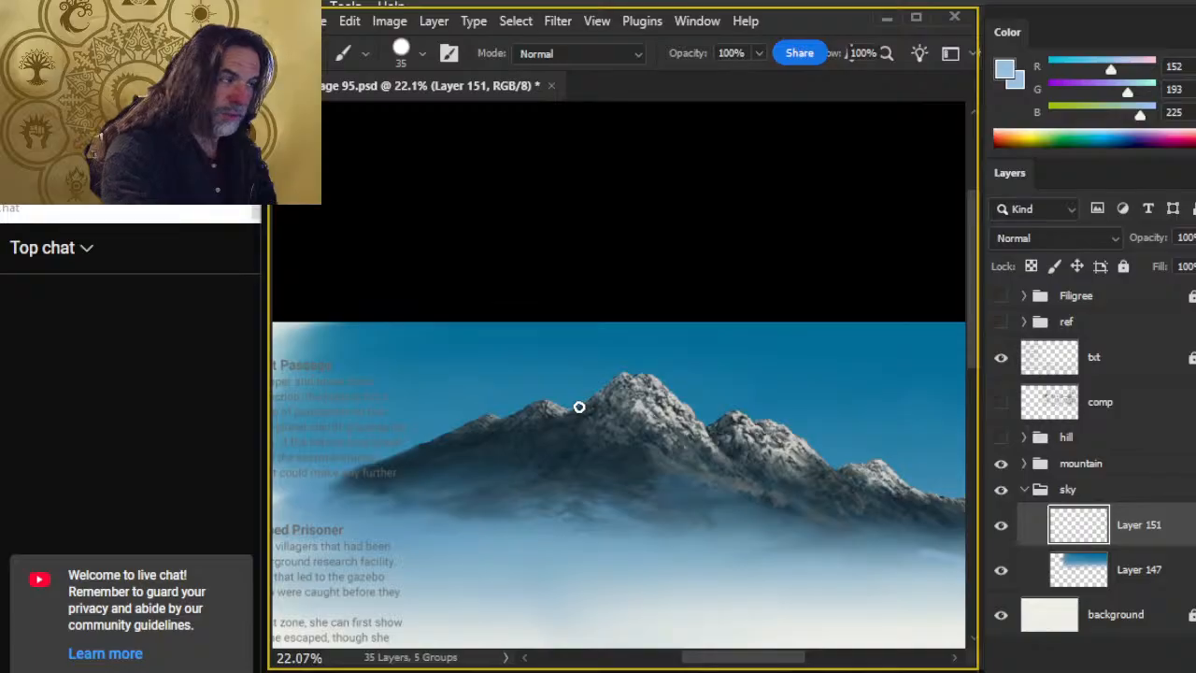
Step: Paint thin, slanted pale blue cloud strokes on Layer 151 across the sky on both sides of the main peak
{"action": "left_click_drag", "start_coordinate": [718, 481], "coordinate": [564, 323]}
{"action": "left_click_drag", "start_coordinate": [697, 303], "coordinate": [575, 332]}
{"action": "key", "text": "alt+Tab"}
{"action": "key", "text": "Escape"}
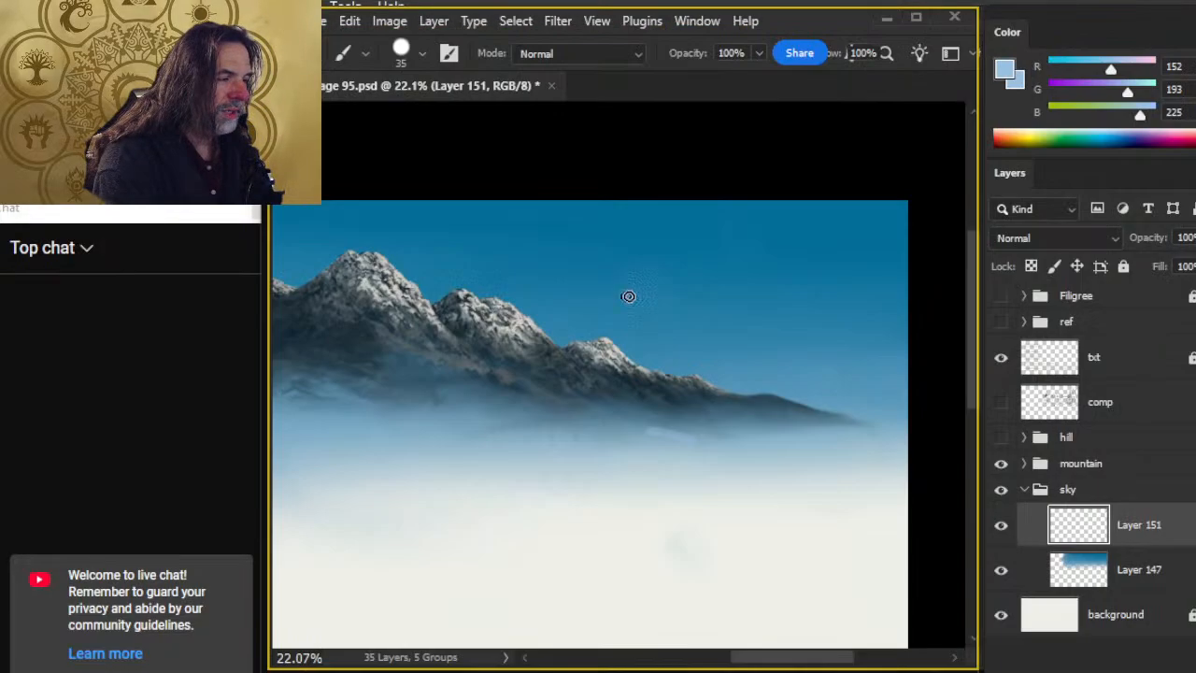
{"action": "mouse_move", "coordinate": [582, 264]}
{"action": "left_mouse_down"}
{"action": "mouse_move", "coordinate": [694, 248]}
{"action": "mouse_move", "coordinate": [561, 285]}
{"action": "left_mouse_up"}
{"action": "left_click_drag", "start_coordinate": [682, 277], "coordinate": [724, 273]}
{"action": "left_click_drag", "start_coordinate": [738, 269], "coordinate": [814, 251]}
{"action": "left_click_drag", "start_coordinate": [646, 307], "coordinate": [819, 293]}
{"action": "scroll", "coordinate": [776, 293], "scroll_direction": "left", "scroll_amount": 5}
{"action": "left_click_drag", "start_coordinate": [388, 250], "coordinate": [579, 209]}
{"action": "left_click_drag", "start_coordinate": [439, 253], "coordinate": [500, 245]}
{"action": "key", "text": "r"}
{"action": "left_click_drag", "start_coordinate": [707, 279], "coordinate": [499, 278]}
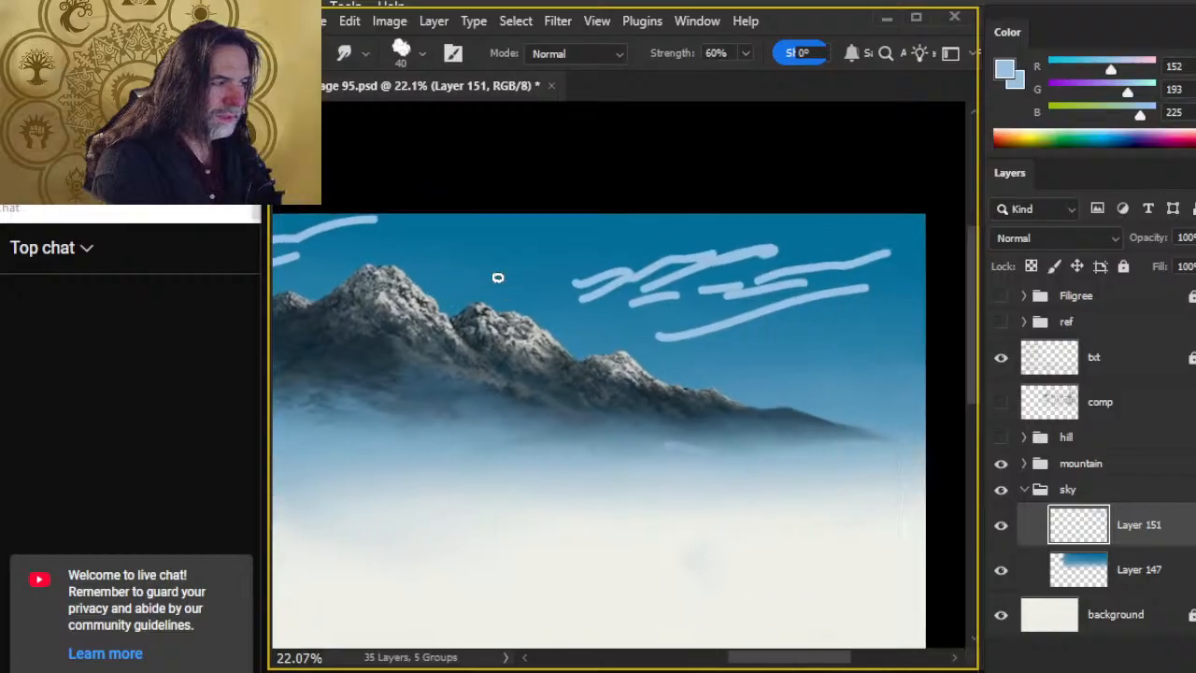
{"action": "left_click", "coordinate": [577, 284]}
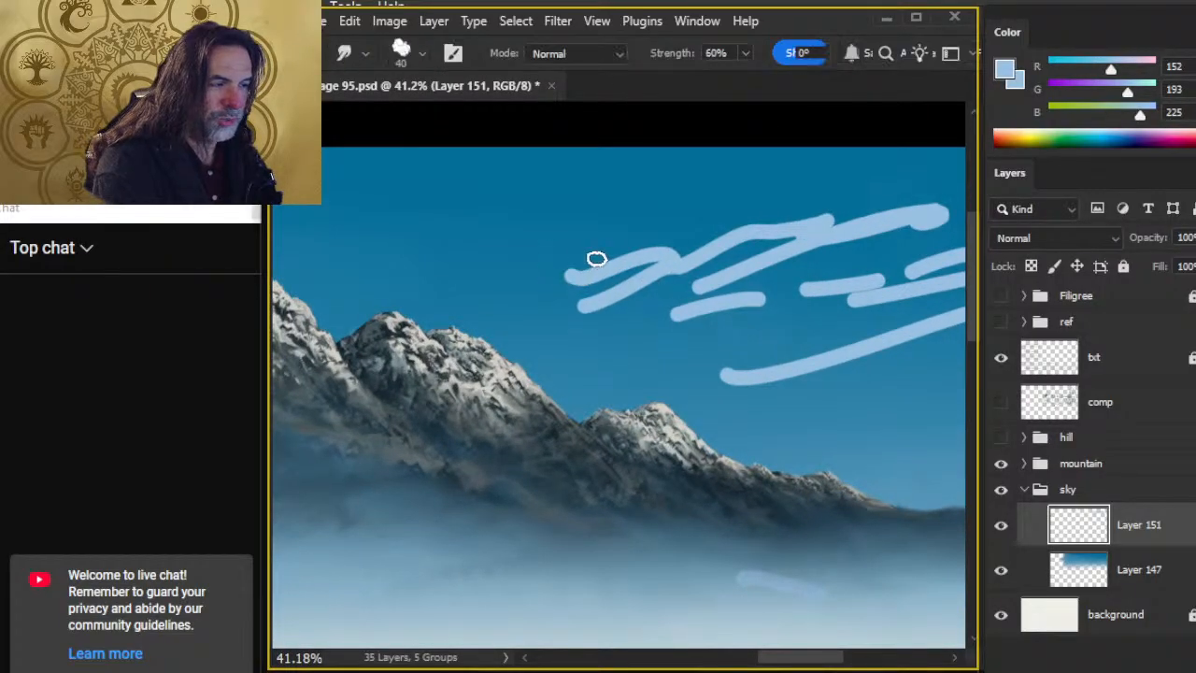
{"action": "key", "text": "bracketright"}
{"action": "key", "text": "bracketright"}
{"action": "key", "text": "bracketright"}
Step: Try a pale blue stamp of the Smudge - Clouds brush at 300 px in the open sky above the peaks
{"action": "key", "text": "b"}
{"action": "right_click", "coordinate": [550, 277]}
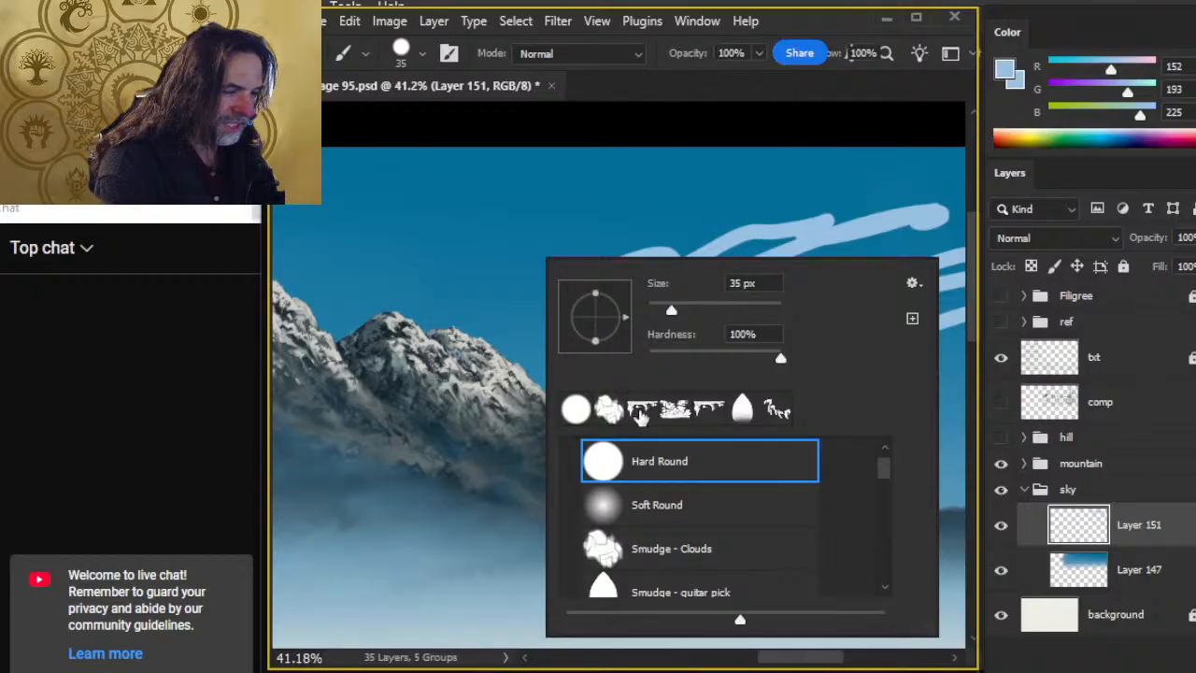
{"action": "left_click", "coordinate": [613, 407]}
{"action": "left_click", "coordinate": [712, 100]}
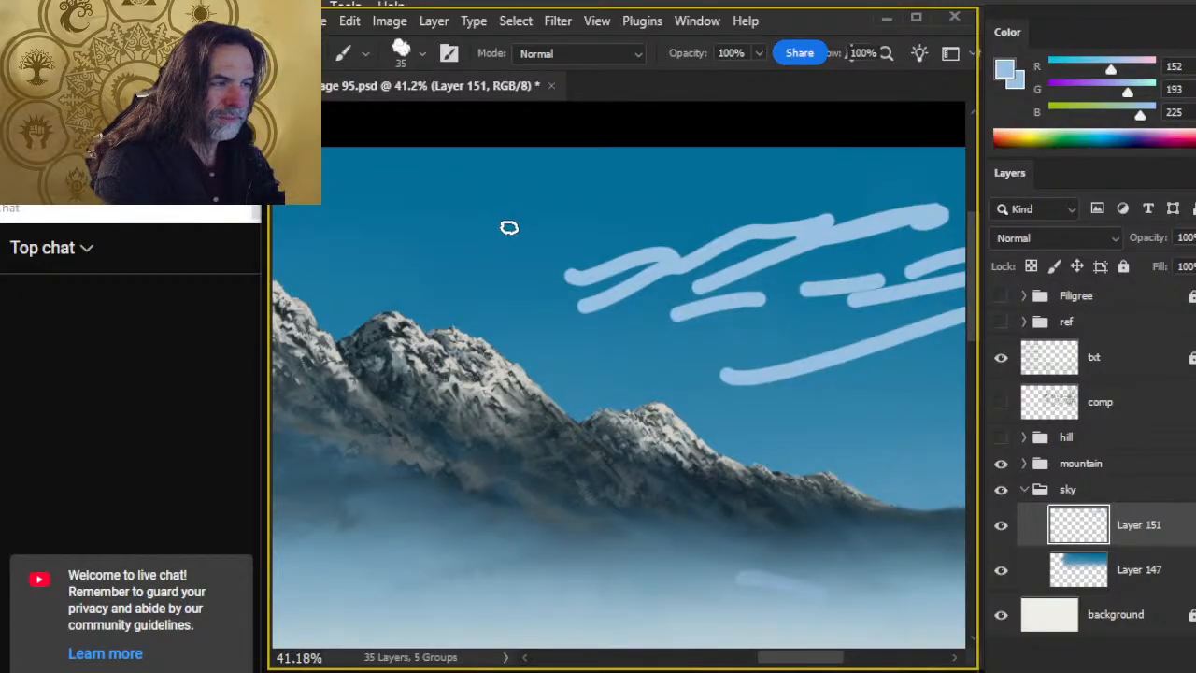
{"action": "key", "text": "bracketright"}
{"action": "key", "text": "bracketright"}
{"action": "key", "text": "bracketright"}
{"action": "key", "text": "bracketright"}
{"action": "key", "text": "bracketright"}
{"action": "key", "text": "bracketright"}
{"action": "key", "text": "bracketright"}
{"action": "key", "text": "bracketright"}
{"action": "key", "text": "bracketright"}
{"action": "key", "text": "bracketright"}
{"action": "key", "text": "bracketright"}
{"action": "key", "text": "bracketright"}
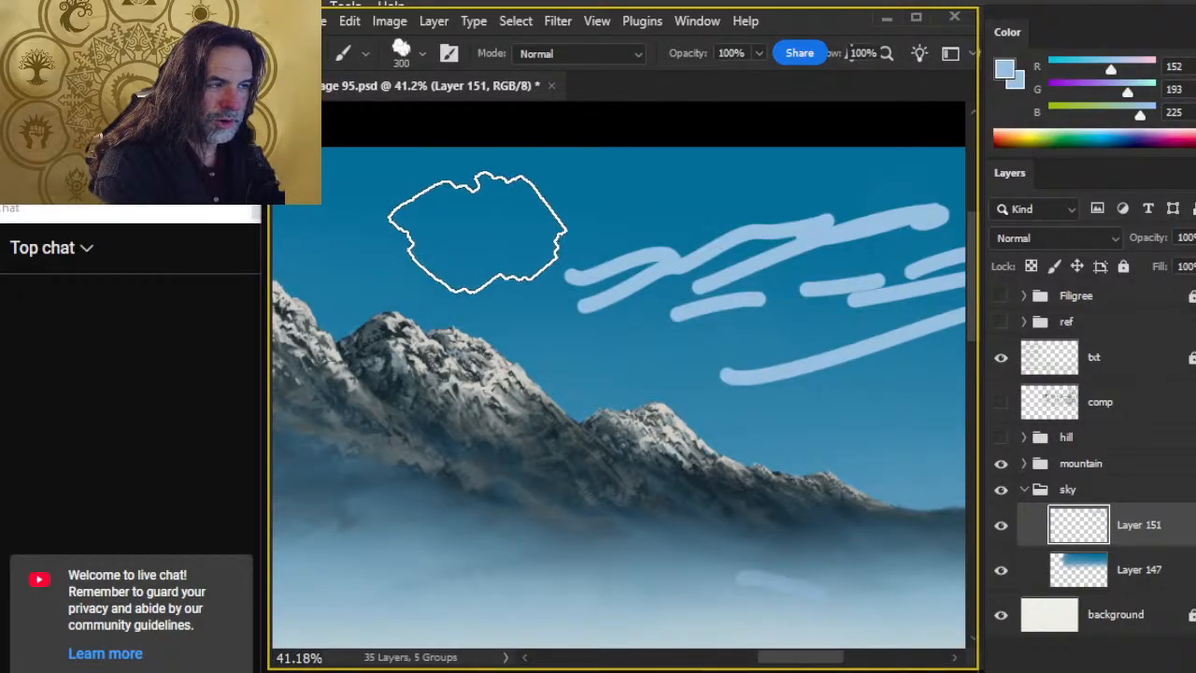
{"action": "left_click", "coordinate": [481, 229]}
{"action": "key", "text": "z"}
{"action": "key", "text": "ctrl+z"}
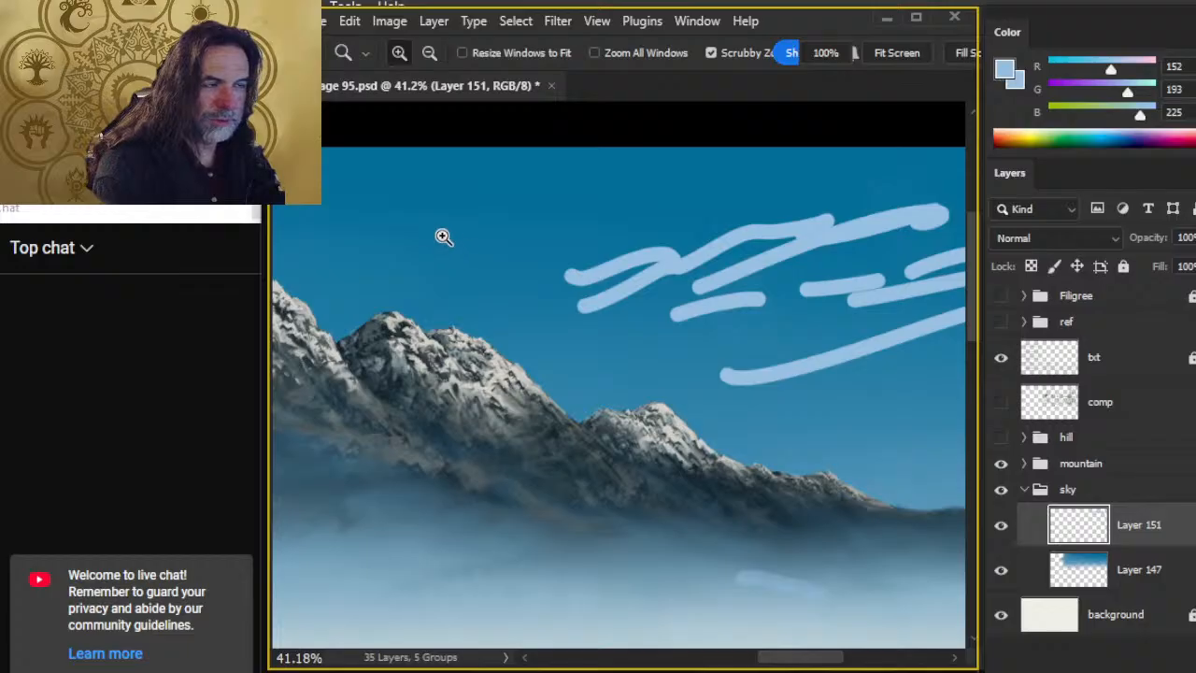
Step: Try several more single cloud-shaped stamps at 300 px above the peaks, undoing each one
{"action": "left_click_drag", "start_coordinate": [442, 236], "coordinate": [527, 259]}
{"action": "key", "text": "b"}
{"action": "left_click", "coordinate": [486, 247]}
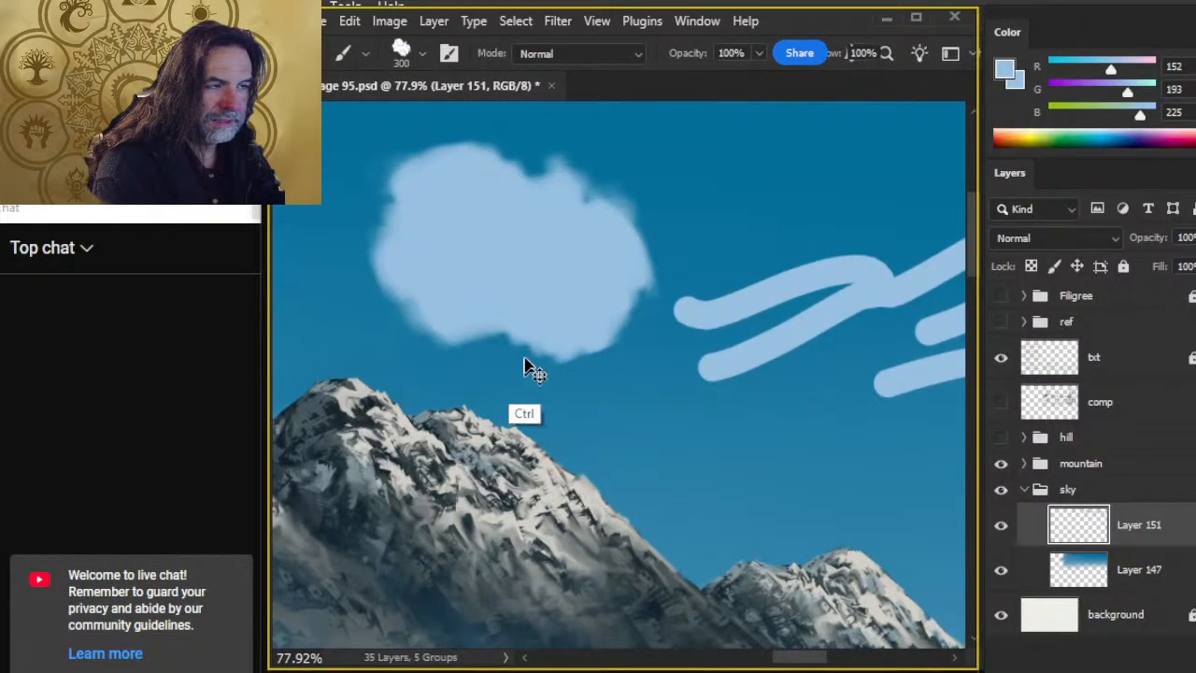
{"action": "key", "text": "ctrl+z"}
{"action": "left_click", "coordinate": [507, 279]}
{"action": "key", "text": "ctrl+z"}
{"action": "left_click", "coordinate": [506, 263]}
{"action": "key", "text": "ctrl+z"}
{"action": "left_click", "coordinate": [506, 263]}
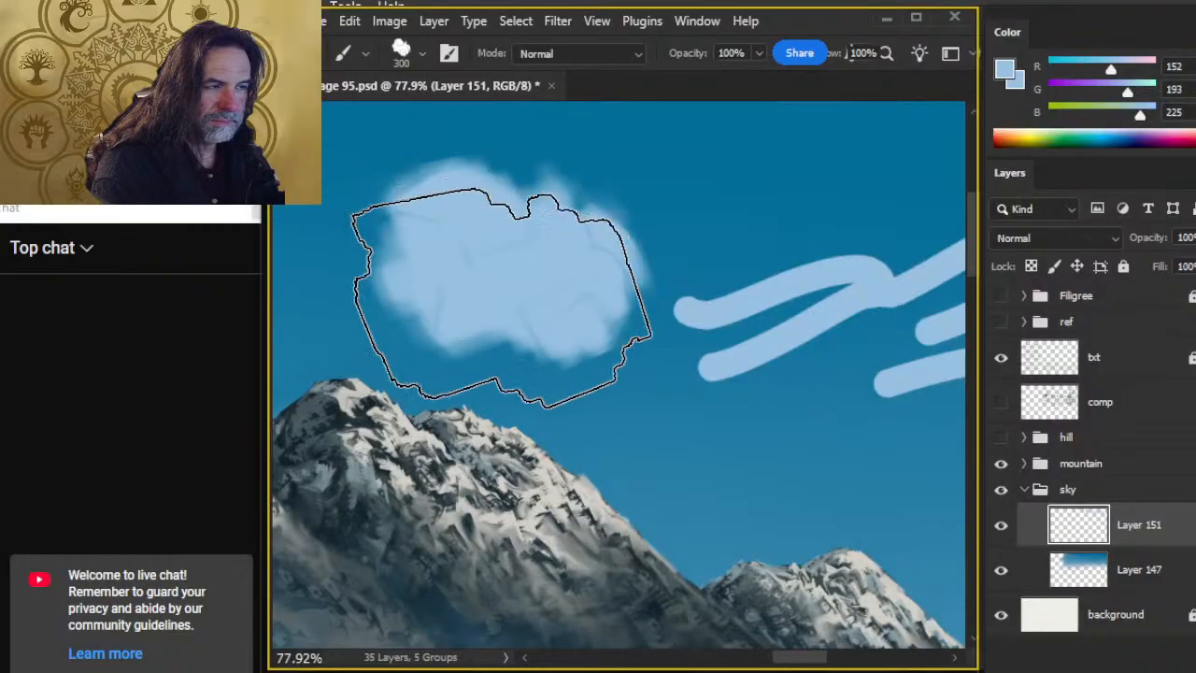
{"action": "key", "text": "ctrl+z"}
Step: Reduce the cloud brush to 200 px and try single stamps above the peaks, undoing each one
{"action": "key", "text": "bracketleft"}
{"action": "key", "text": "bracketleft"}
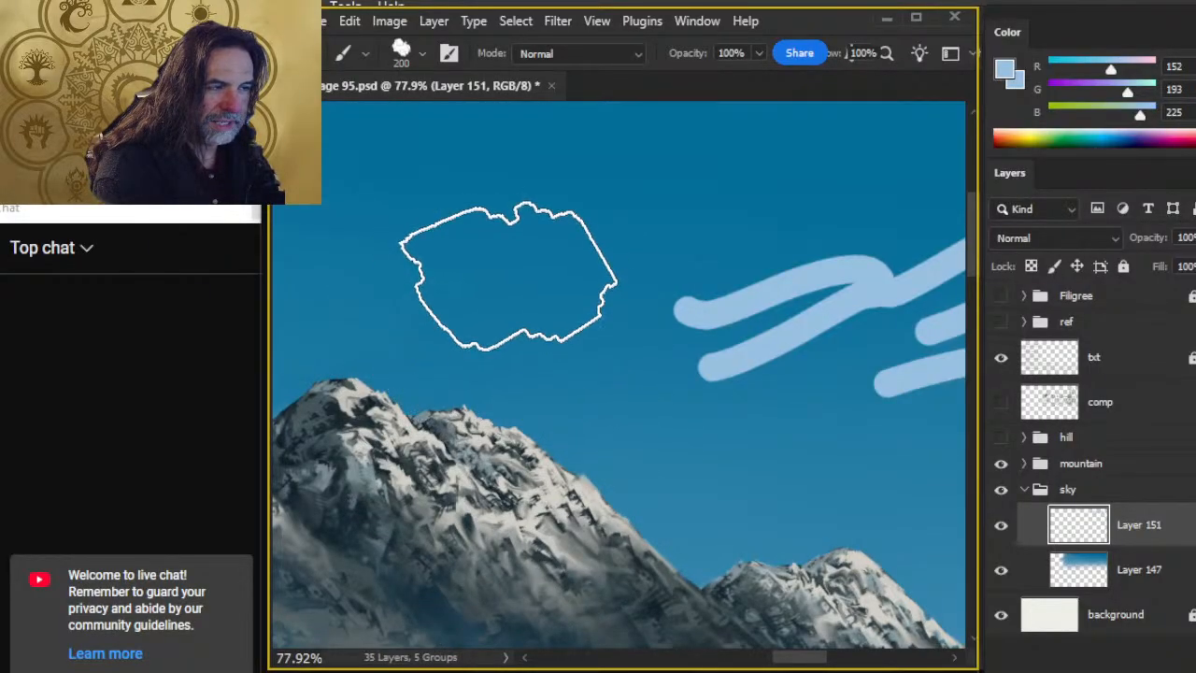
{"action": "left_click", "coordinate": [507, 276]}
{"action": "key", "text": "ctrl+z"}
{"action": "left_click", "coordinate": [503, 309]}
{"action": "key", "text": "ctrl+z"}
{"action": "left_click", "coordinate": [507, 276]}
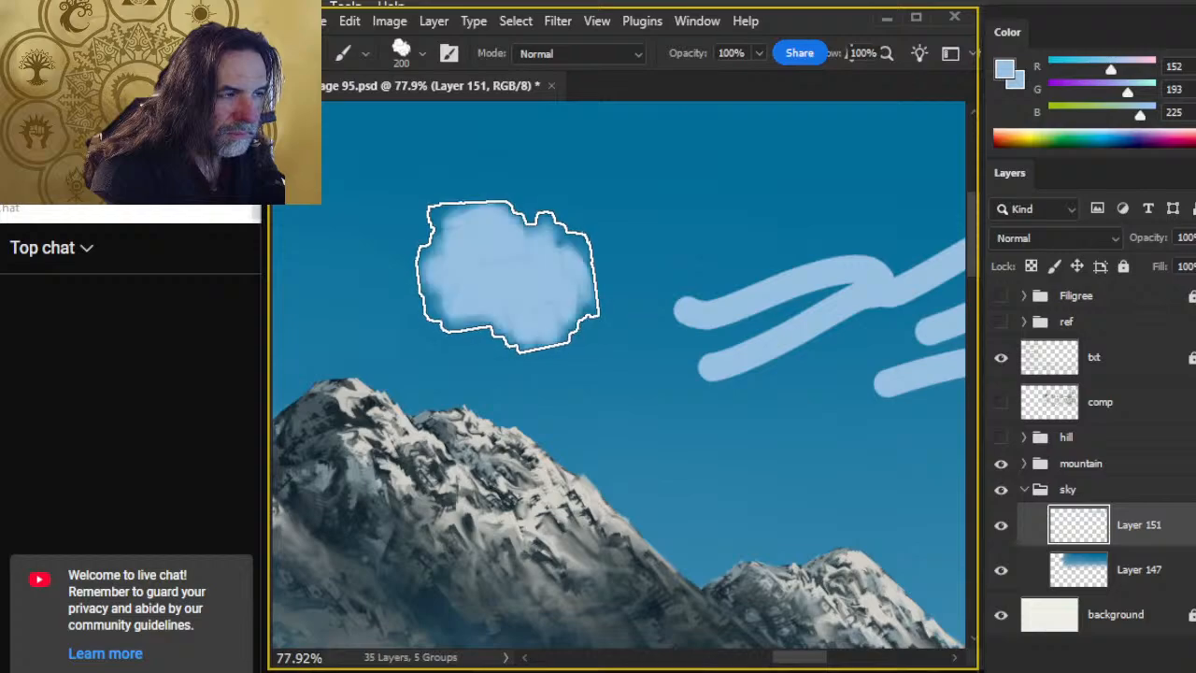
{"action": "key", "text": "z"}
{"action": "left_click_drag", "start_coordinate": [483, 324], "coordinate": [521, 365]}
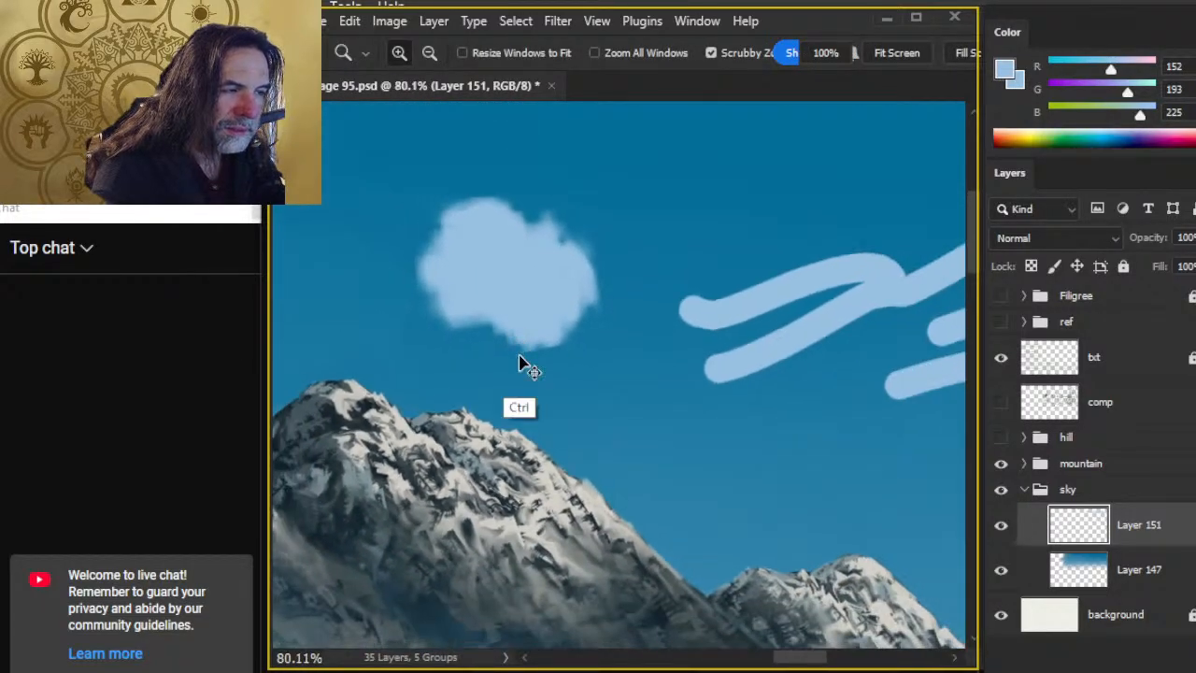
{"action": "key", "text": "ctrl+z"}
{"action": "key", "text": "b"}
{"action": "left_click", "coordinate": [523, 314]}
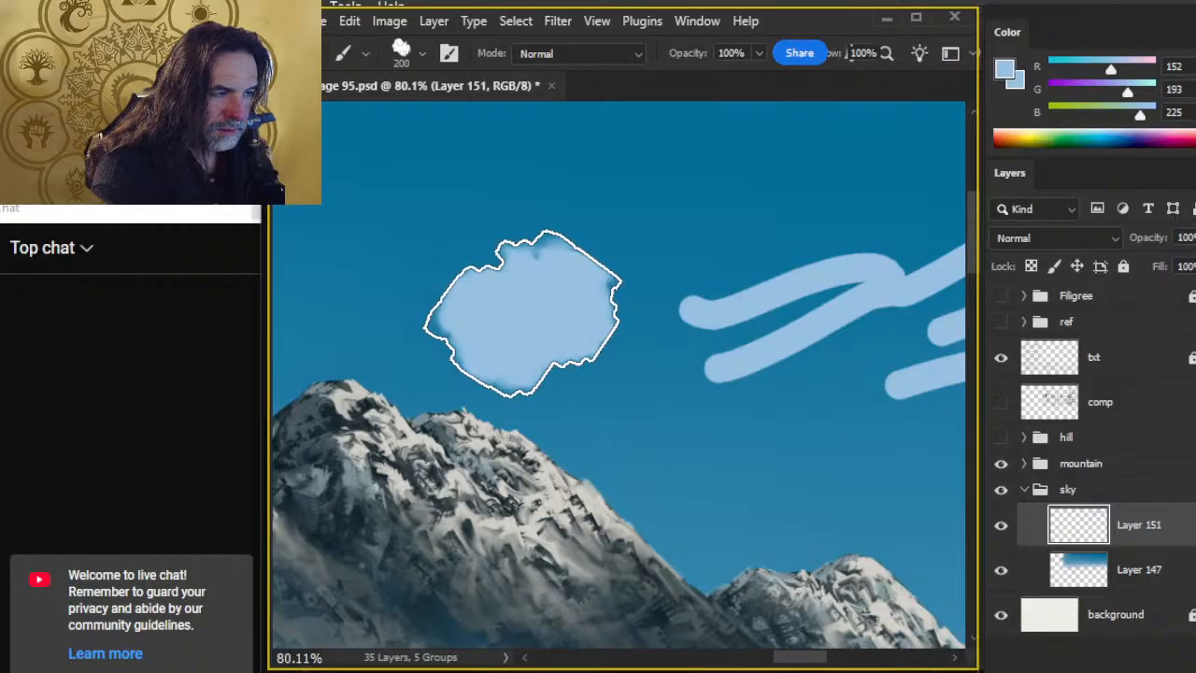
{"action": "key", "text": "z"}
{"action": "mouse_move", "coordinate": [479, 331]}
{"action": "left_mouse_down"}
{"action": "mouse_move", "coordinate": [588, 349]}
{"action": "mouse_move", "coordinate": [467, 349]}
{"action": "left_mouse_up"}
{"action": "key", "text": "ctrl+z"}
Step: Smudge the left ends of the upper cloud strokes right of the main peak into soft, slanted wisps
{"action": "key", "text": "r"}
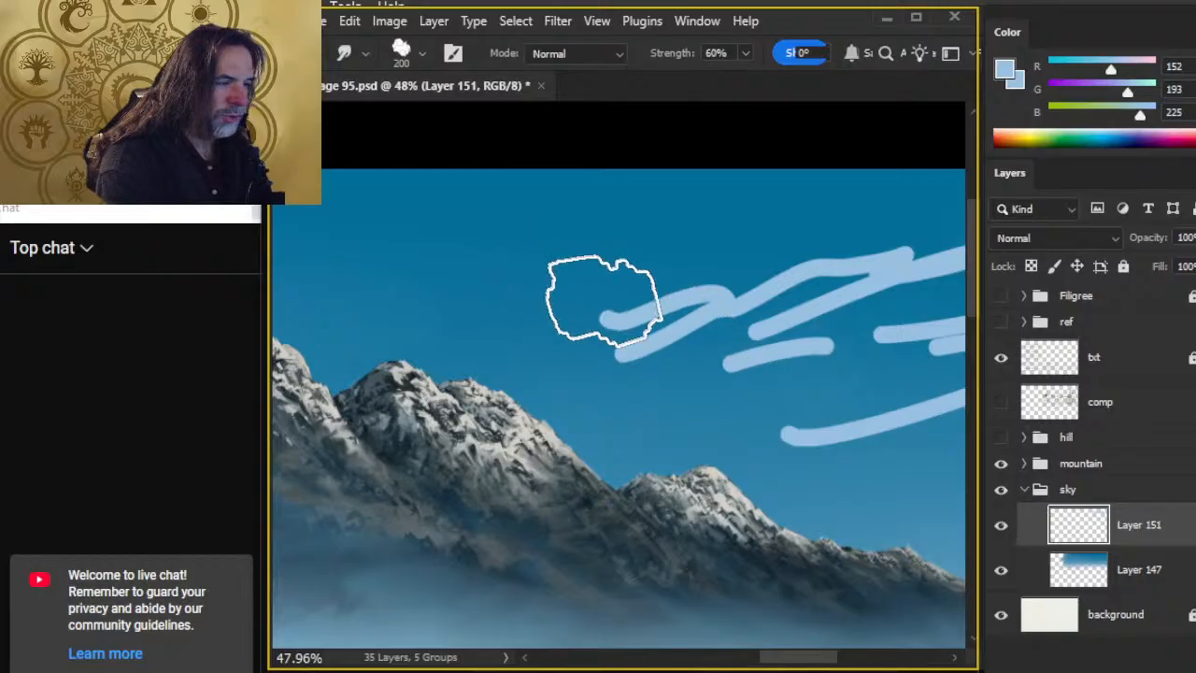
{"action": "mouse_move", "coordinate": [629, 311]}
{"action": "left_mouse_down"}
{"action": "mouse_move", "coordinate": [560, 329]}
{"action": "mouse_move", "coordinate": [651, 314]}
{"action": "mouse_move", "coordinate": [557, 329]}
{"action": "mouse_move", "coordinate": [652, 295]}
{"action": "mouse_move", "coordinate": [601, 332]}
{"action": "mouse_move", "coordinate": [580, 321]}
{"action": "mouse_move", "coordinate": [605, 327]}
{"action": "mouse_move", "coordinate": [657, 296]}
{"action": "mouse_move", "coordinate": [711, 289]}
{"action": "mouse_move", "coordinate": [617, 306]}
{"action": "mouse_move", "coordinate": [747, 292]}
{"action": "mouse_move", "coordinate": [570, 332]}
{"action": "mouse_move", "coordinate": [649, 323]}
{"action": "mouse_move", "coordinate": [549, 354]}
{"action": "mouse_move", "coordinate": [720, 307]}
{"action": "mouse_move", "coordinate": [595, 364]}
{"action": "mouse_move", "coordinate": [719, 325]}
{"action": "mouse_move", "coordinate": [610, 345]}
{"action": "mouse_move", "coordinate": [763, 301]}
{"action": "mouse_move", "coordinate": [587, 374]}
{"action": "mouse_move", "coordinate": [645, 341]}
{"action": "mouse_move", "coordinate": [656, 318]}
{"action": "mouse_move", "coordinate": [697, 329]}
{"action": "mouse_move", "coordinate": [771, 305]}
{"action": "mouse_move", "coordinate": [537, 367]}
{"action": "mouse_move", "coordinate": [590, 366]}
{"action": "mouse_move", "coordinate": [784, 302]}
{"action": "mouse_move", "coordinate": [681, 310]}
{"action": "mouse_move", "coordinate": [766, 274]}
{"action": "mouse_move", "coordinate": [768, 332]}
{"action": "left_mouse_up"}
Step: Show the ref group to study the cloud shapes in the sky reference photos, and hide the group again
{"action": "left_click", "coordinate": [1002, 329]}
{"action": "left_click_drag", "start_coordinate": [539, 493], "coordinate": [938, 400]}
{"action": "left_click_drag", "start_coordinate": [556, 576], "coordinate": [877, 324]}
{"action": "left_click_drag", "start_coordinate": [568, 385], "coordinate": [868, 357]}
{"action": "left_click_drag", "start_coordinate": [766, 386], "coordinate": [448, 369]}
{"action": "left_click_drag", "start_coordinate": [916, 322], "coordinate": [451, 371]}
{"action": "left_click_drag", "start_coordinate": [934, 368], "coordinate": [698, 165]}
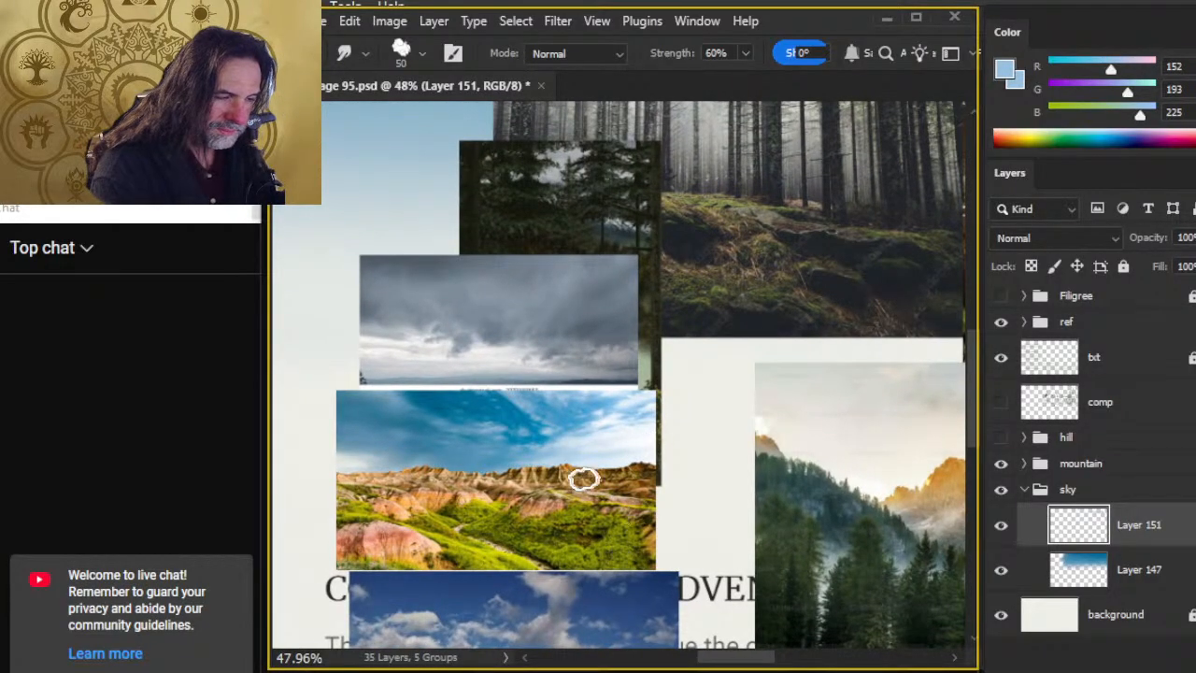
{"action": "key", "text": "z"}
{"action": "mouse_move", "coordinate": [558, 467]}
{"action": "left_mouse_down"}
{"action": "mouse_move", "coordinate": [683, 454]}
{"action": "mouse_move", "coordinate": [546, 479]}
{"action": "left_mouse_up"}
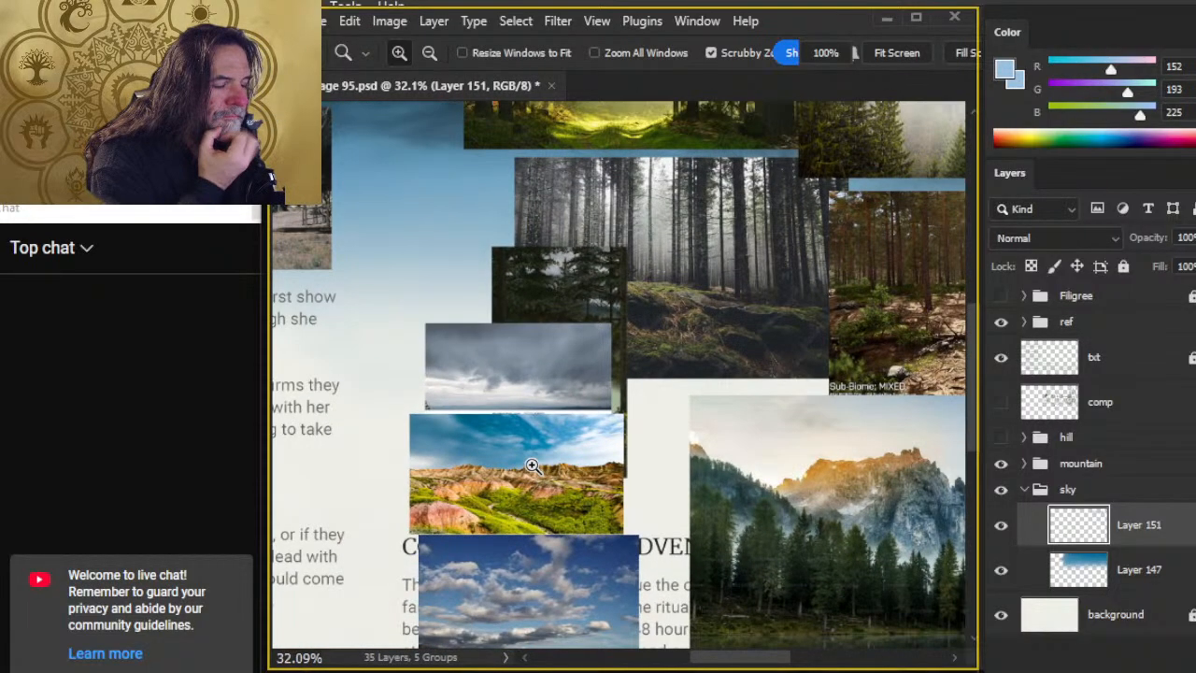
{"action": "left_click", "coordinate": [1002, 327]}
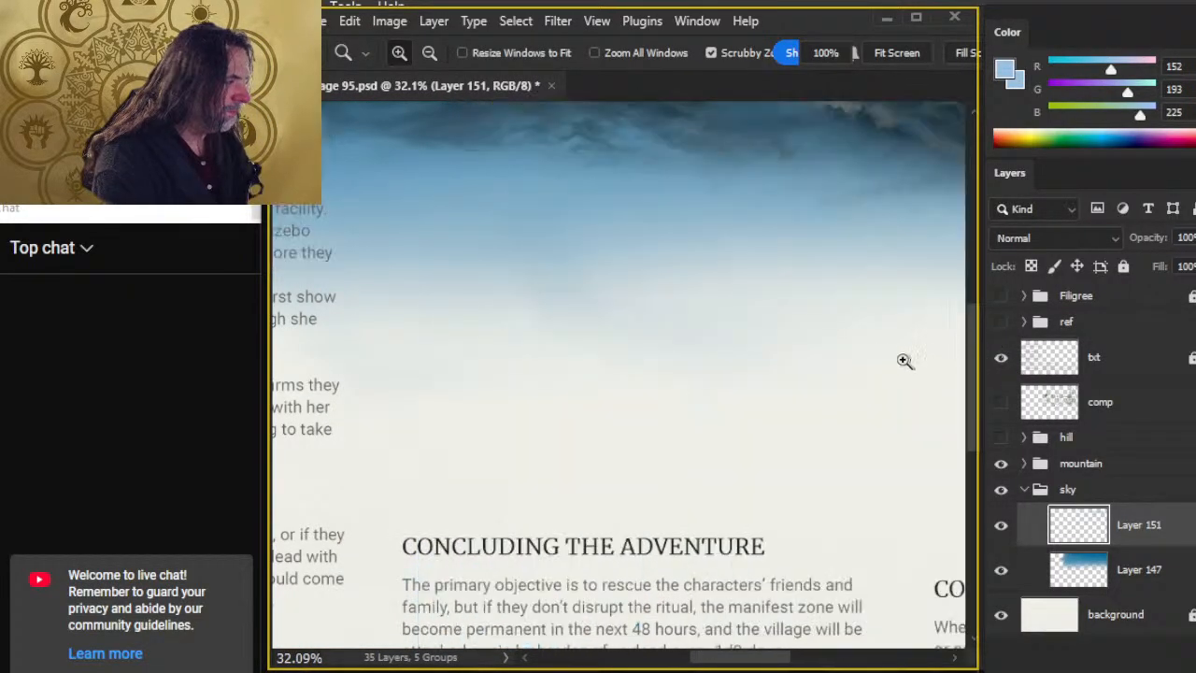
Step: Smudge the upper and middle pale blue strokes right of the main peak into one wispy, slanted cloud bank
{"action": "left_click_drag", "start_coordinate": [911, 355], "coordinate": [532, 502]}
{"action": "scroll", "coordinate": [740, 414], "scroll_direction": "down", "scroll_amount": 3}
{"action": "scroll", "coordinate": [733, 373], "scroll_direction": "up", "scroll_amount": 4}
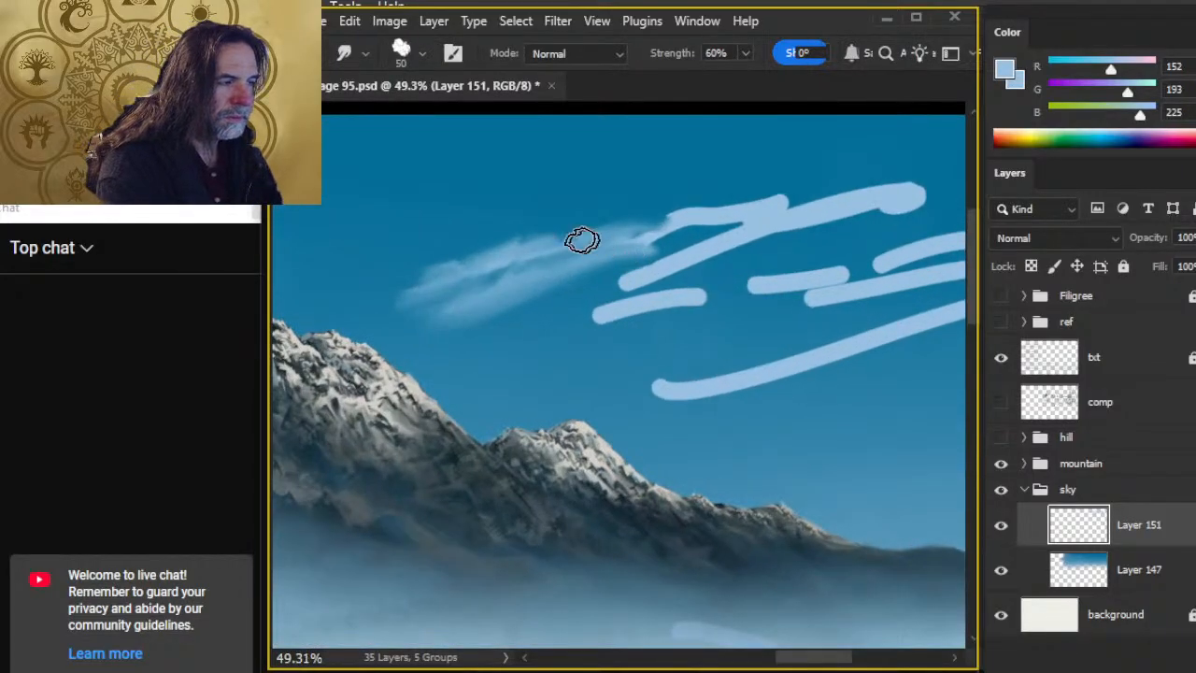
{"action": "mouse_move", "coordinate": [581, 241]}
{"action": "left_mouse_down"}
{"action": "mouse_move", "coordinate": [635, 248]}
{"action": "mouse_move", "coordinate": [629, 234]}
{"action": "mouse_move", "coordinate": [629, 251]}
{"action": "mouse_move", "coordinate": [714, 221]}
{"action": "mouse_move", "coordinate": [651, 207]}
{"action": "mouse_move", "coordinate": [756, 218]}
{"action": "mouse_move", "coordinate": [842, 206]}
{"action": "mouse_move", "coordinate": [736, 204]}
{"action": "mouse_move", "coordinate": [919, 200]}
{"action": "mouse_move", "coordinate": [796, 204]}
{"action": "mouse_move", "coordinate": [872, 223]}
{"action": "mouse_move", "coordinate": [941, 195]}
{"action": "mouse_move", "coordinate": [712, 242]}
{"action": "mouse_move", "coordinate": [612, 283]}
{"action": "mouse_move", "coordinate": [548, 296]}
{"action": "mouse_move", "coordinate": [727, 241]}
{"action": "mouse_move", "coordinate": [541, 300]}
{"action": "mouse_move", "coordinate": [435, 314]}
{"action": "mouse_move", "coordinate": [702, 271]}
{"action": "mouse_move", "coordinate": [585, 319]}
{"action": "mouse_move", "coordinate": [717, 283]}
{"action": "mouse_move", "coordinate": [540, 341]}
{"action": "mouse_move", "coordinate": [821, 251]}
{"action": "mouse_move", "coordinate": [589, 326]}
{"action": "mouse_move", "coordinate": [868, 254]}
{"action": "left_mouse_up"}
Step: Enlarge the Smudge tip to 70 px and blend the far-right strokes into wisps trailing toward the page edge
{"action": "key", "text": "bracketright"}
{"action": "key", "text": "bracketright"}
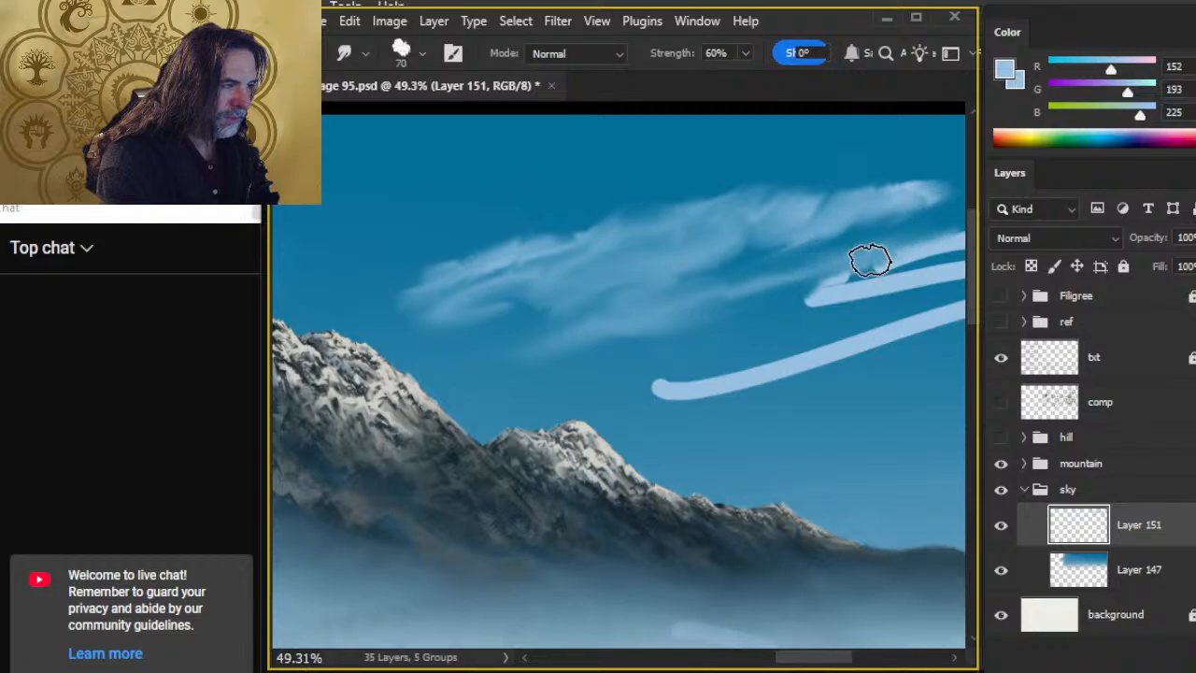
{"action": "scroll", "coordinate": [681, 337], "scroll_direction": "down", "scroll_amount": 6}
{"action": "mouse_move", "coordinate": [733, 339]}
{"action": "left_mouse_down"}
{"action": "mouse_move", "coordinate": [783, 317]}
{"action": "mouse_move", "coordinate": [702, 321]}
{"action": "mouse_move", "coordinate": [797, 302]}
{"action": "mouse_move", "coordinate": [694, 334]}
{"action": "mouse_move", "coordinate": [882, 286]}
{"action": "mouse_move", "coordinate": [798, 286]}
{"action": "mouse_move", "coordinate": [944, 282]}
{"action": "mouse_move", "coordinate": [783, 306]}
{"action": "mouse_move", "coordinate": [867, 266]}
{"action": "mouse_move", "coordinate": [916, 282]}
{"action": "mouse_move", "coordinate": [827, 328]}
{"action": "mouse_move", "coordinate": [711, 354]}
{"action": "mouse_move", "coordinate": [791, 323]}
{"action": "mouse_move", "coordinate": [717, 350]}
{"action": "mouse_move", "coordinate": [777, 315]}
{"action": "mouse_move", "coordinate": [673, 346]}
{"action": "left_mouse_up"}
{"action": "left_click_drag", "start_coordinate": [867, 279], "coordinate": [1003, 240]}
{"action": "left_click_drag", "start_coordinate": [785, 356], "coordinate": [636, 394]}
{"action": "mouse_move", "coordinate": [776, 312]}
{"action": "left_mouse_down"}
{"action": "mouse_move", "coordinate": [883, 286]}
{"action": "mouse_move", "coordinate": [664, 352]}
{"action": "mouse_move", "coordinate": [659, 368]}
{"action": "mouse_move", "coordinate": [871, 309]}
{"action": "mouse_move", "coordinate": [638, 368]}
{"action": "mouse_move", "coordinate": [745, 312]}
{"action": "mouse_move", "coordinate": [684, 325]}
{"action": "mouse_move", "coordinate": [764, 316]}
{"action": "left_mouse_up"}
{"action": "mouse_move", "coordinate": [679, 329]}
{"action": "left_mouse_down"}
{"action": "mouse_move", "coordinate": [723, 303]}
{"action": "mouse_move", "coordinate": [751, 310]}
{"action": "mouse_move", "coordinate": [702, 298]}
{"action": "mouse_move", "coordinate": [786, 325]}
{"action": "mouse_move", "coordinate": [736, 339]}
{"action": "mouse_move", "coordinate": [798, 298]}
{"action": "mouse_move", "coordinate": [814, 306]}
{"action": "mouse_move", "coordinate": [796, 330]}
{"action": "mouse_move", "coordinate": [725, 335]}
{"action": "mouse_move", "coordinate": [891, 297]}
{"action": "mouse_move", "coordinate": [682, 347]}
{"action": "left_mouse_up"}
{"action": "mouse_move", "coordinate": [573, 316]}
{"action": "left_mouse_down"}
{"action": "mouse_move", "coordinate": [692, 281]}
{"action": "mouse_move", "coordinate": [552, 303]}
{"action": "mouse_move", "coordinate": [626, 311]}
{"action": "mouse_move", "coordinate": [556, 315]}
{"action": "mouse_move", "coordinate": [642, 293]}
{"action": "mouse_move", "coordinate": [656, 305]}
{"action": "mouse_move", "coordinate": [586, 311]}
{"action": "mouse_move", "coordinate": [622, 322]}
{"action": "mouse_move", "coordinate": [639, 303]}
{"action": "mouse_move", "coordinate": [547, 312]}
{"action": "mouse_move", "coordinate": [538, 325]}
{"action": "mouse_move", "coordinate": [538, 304]}
{"action": "mouse_move", "coordinate": [594, 296]}
{"action": "mouse_move", "coordinate": [560, 314]}
{"action": "left_mouse_up"}
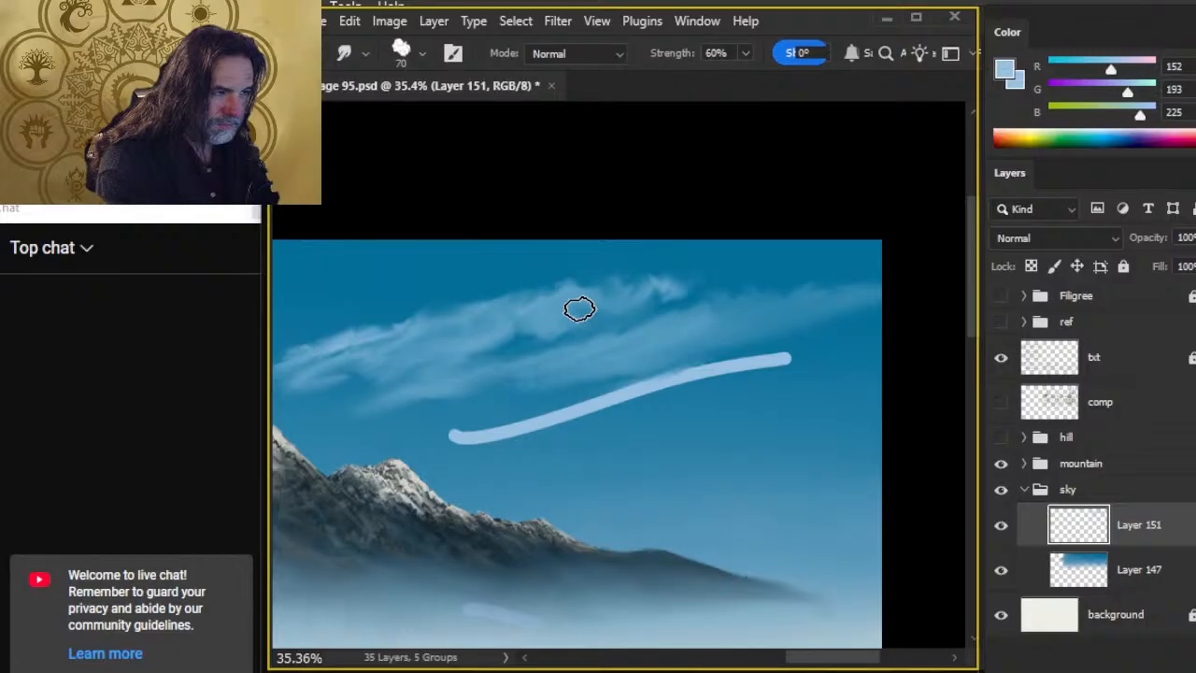
Step: Smudge the long lowest cloud stroke into a feathery wisp and erase the stray pale stroke in the mist
{"action": "mouse_move", "coordinate": [631, 287]}
{"action": "left_mouse_down"}
{"action": "mouse_move", "coordinate": [677, 299]}
{"action": "mouse_move", "coordinate": [665, 320]}
{"action": "mouse_move", "coordinate": [605, 345]}
{"action": "mouse_move", "coordinate": [663, 275]}
{"action": "mouse_move", "coordinate": [701, 289]}
{"action": "mouse_move", "coordinate": [599, 333]}
{"action": "mouse_move", "coordinate": [667, 295]}
{"action": "mouse_move", "coordinate": [739, 283]}
{"action": "mouse_move", "coordinate": [622, 311]}
{"action": "mouse_move", "coordinate": [611, 345]}
{"action": "mouse_move", "coordinate": [680, 300]}
{"action": "mouse_move", "coordinate": [567, 348]}
{"action": "mouse_move", "coordinate": [635, 285]}
{"action": "mouse_move", "coordinate": [729, 280]}
{"action": "mouse_move", "coordinate": [556, 348]}
{"action": "mouse_move", "coordinate": [749, 284]}
{"action": "mouse_move", "coordinate": [627, 298]}
{"action": "mouse_move", "coordinate": [644, 282]}
{"action": "mouse_move", "coordinate": [708, 281]}
{"action": "mouse_move", "coordinate": [660, 287]}
{"action": "mouse_move", "coordinate": [762, 260]}
{"action": "mouse_move", "coordinate": [768, 270]}
{"action": "mouse_move", "coordinate": [746, 292]}
{"action": "mouse_move", "coordinate": [602, 327]}
{"action": "mouse_move", "coordinate": [667, 336]}
{"action": "mouse_move", "coordinate": [497, 398]}
{"action": "mouse_move", "coordinate": [744, 332]}
{"action": "mouse_move", "coordinate": [701, 328]}
{"action": "mouse_move", "coordinate": [510, 442]}
{"action": "mouse_move", "coordinate": [439, 446]}
{"action": "mouse_move", "coordinate": [417, 464]}
{"action": "mouse_move", "coordinate": [447, 440]}
{"action": "mouse_move", "coordinate": [511, 426]}
{"action": "mouse_move", "coordinate": [512, 445]}
{"action": "mouse_move", "coordinate": [494, 444]}
{"action": "mouse_move", "coordinate": [543, 423]}
{"action": "mouse_move", "coordinate": [544, 399]}
{"action": "mouse_move", "coordinate": [536, 426]}
{"action": "mouse_move", "coordinate": [469, 471]}
{"action": "mouse_move", "coordinate": [608, 398]}
{"action": "mouse_move", "coordinate": [524, 423]}
{"action": "mouse_move", "coordinate": [623, 400]}
{"action": "mouse_move", "coordinate": [587, 403]}
{"action": "mouse_move", "coordinate": [619, 408]}
{"action": "mouse_move", "coordinate": [605, 398]}
{"action": "mouse_move", "coordinate": [685, 380]}
{"action": "mouse_move", "coordinate": [644, 385]}
{"action": "mouse_move", "coordinate": [657, 379]}
{"action": "mouse_move", "coordinate": [698, 380]}
{"action": "mouse_move", "coordinate": [600, 386]}
{"action": "mouse_move", "coordinate": [647, 395]}
{"action": "mouse_move", "coordinate": [751, 372]}
{"action": "mouse_move", "coordinate": [635, 395]}
{"action": "mouse_move", "coordinate": [738, 392]}
{"action": "mouse_move", "coordinate": [793, 359]}
{"action": "mouse_move", "coordinate": [712, 359]}
{"action": "mouse_move", "coordinate": [788, 373]}
{"action": "mouse_move", "coordinate": [808, 361]}
{"action": "mouse_move", "coordinate": [689, 388]}
{"action": "mouse_move", "coordinate": [742, 365]}
{"action": "mouse_move", "coordinate": [667, 401]}
{"action": "mouse_move", "coordinate": [841, 361]}
{"action": "mouse_move", "coordinate": [879, 332]}
{"action": "mouse_move", "coordinate": [723, 393]}
{"action": "mouse_move", "coordinate": [660, 401]}
{"action": "mouse_move", "coordinate": [844, 364]}
{"action": "mouse_move", "coordinate": [830, 374]}
{"action": "mouse_move", "coordinate": [645, 408]}
{"action": "mouse_move", "coordinate": [742, 381]}
{"action": "left_mouse_up"}
{"action": "left_click_drag", "start_coordinate": [625, 497], "coordinate": [697, 355]}
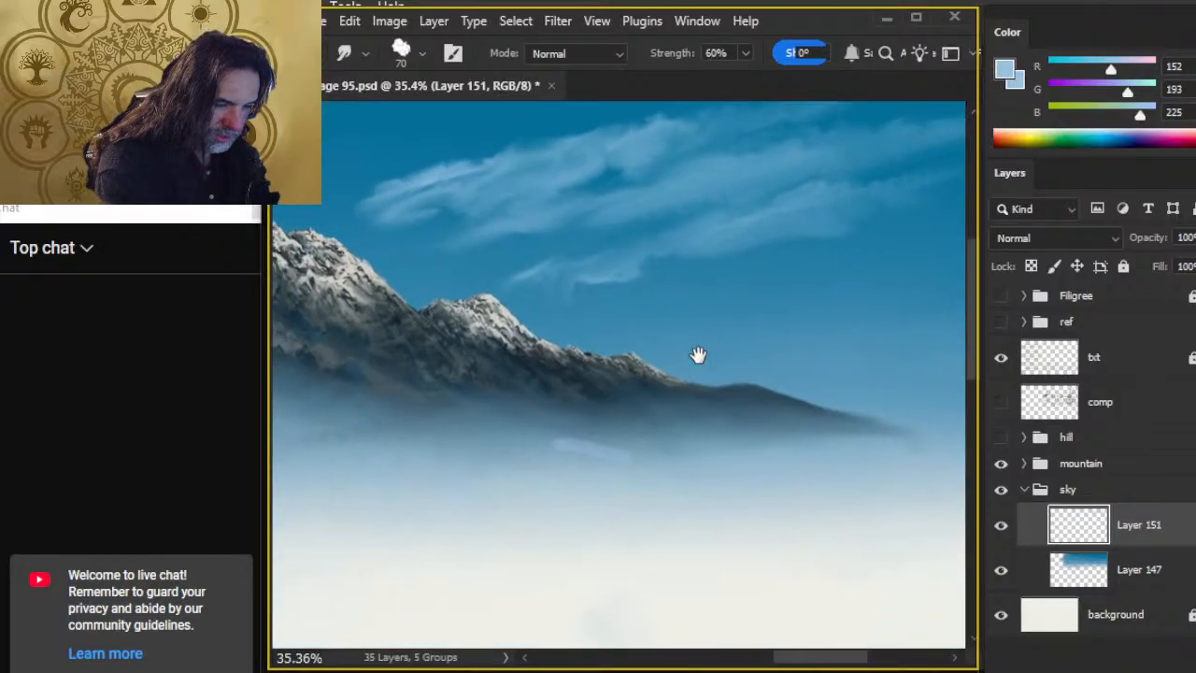
{"action": "key", "text": "e"}
{"action": "key", "text": "bracketright"}
{"action": "key", "text": "bracketright"}
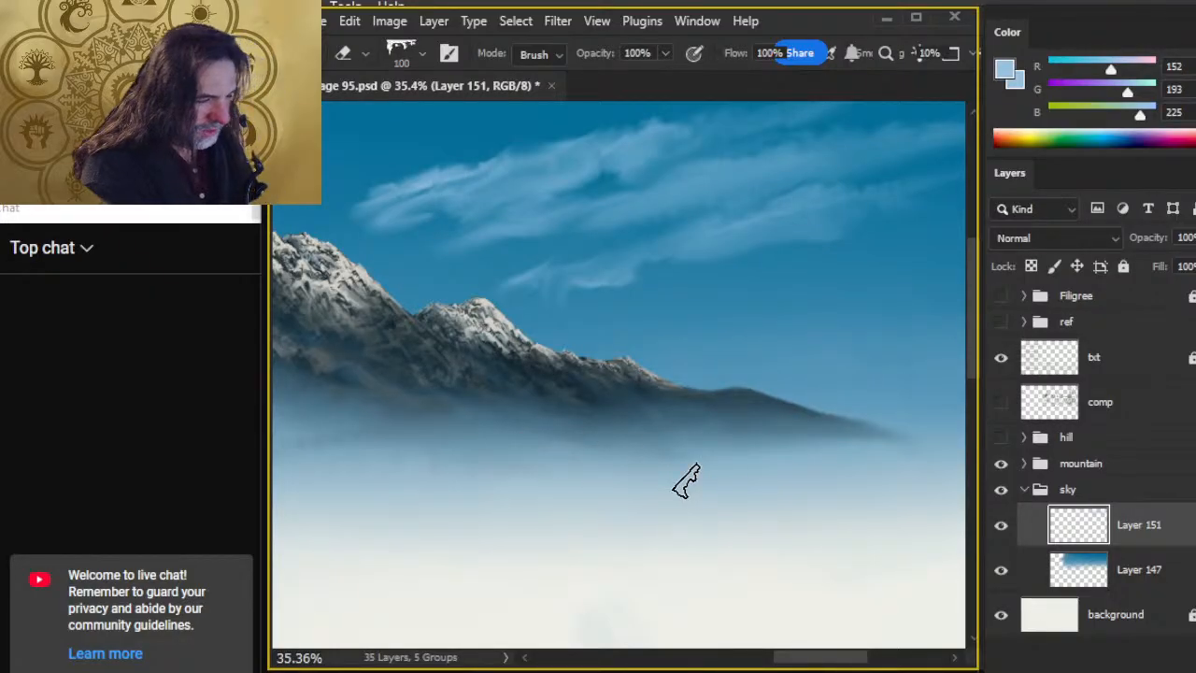
Step: Enlarge the eraser to 175 px and thin out the left end of the lowest cloud wisp
{"action": "key", "text": "bracketright"}
{"action": "key", "text": "bracketright"}
{"action": "key", "text": "bracketright"}
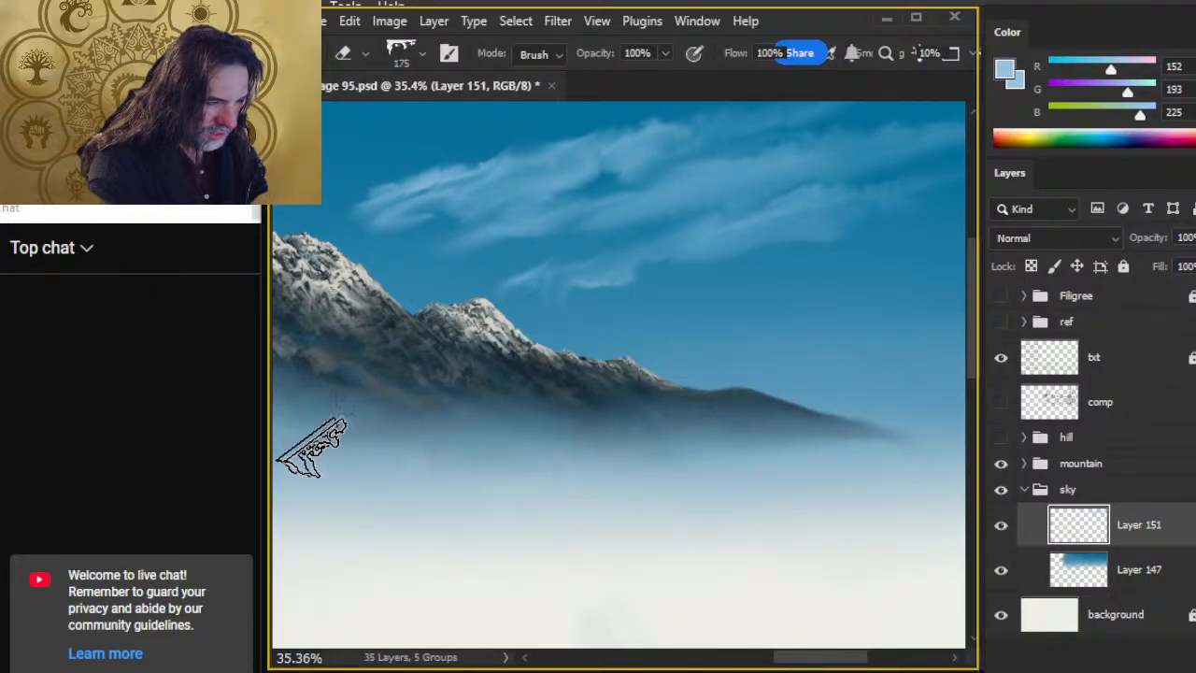
{"action": "left_click_drag", "start_coordinate": [689, 267], "coordinate": [648, 355]}
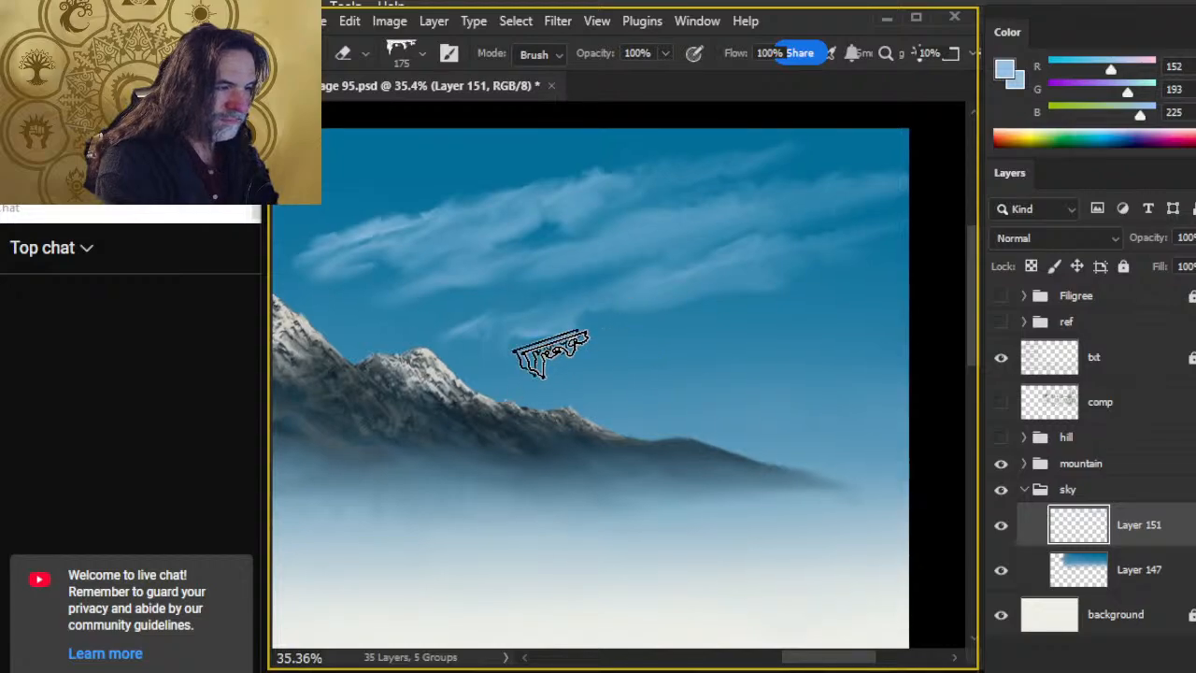
{"action": "left_click_drag", "start_coordinate": [558, 355], "coordinate": [530, 348]}
Step: Switch the Brush tool back to the Hard Round tip and reduce it to 30 px
{"action": "key", "text": "r"}
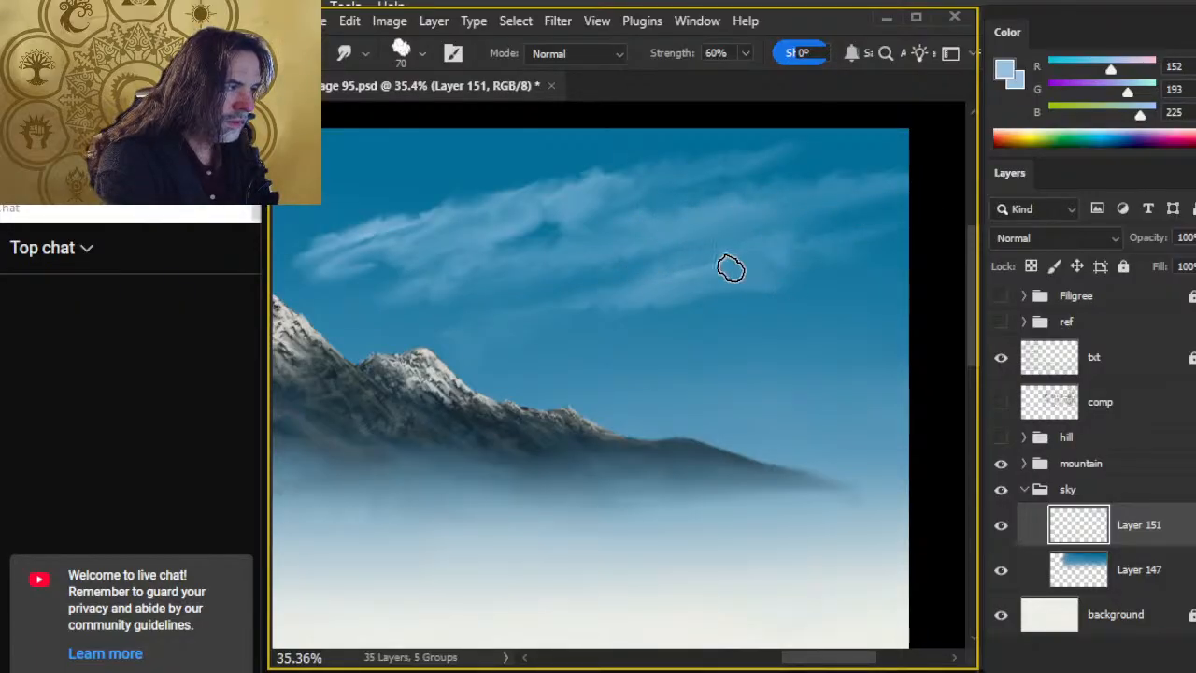
{"action": "key", "text": "b"}
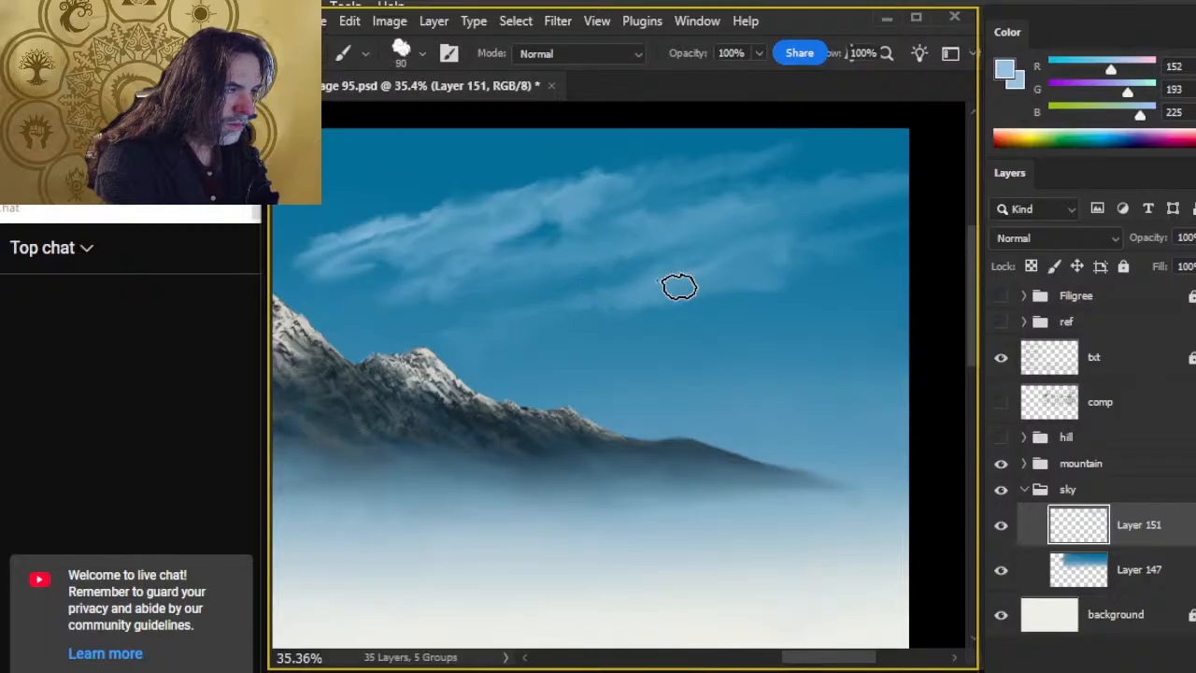
{"action": "right_click", "coordinate": [671, 301]}
{"action": "left_click", "coordinate": [770, 455]}
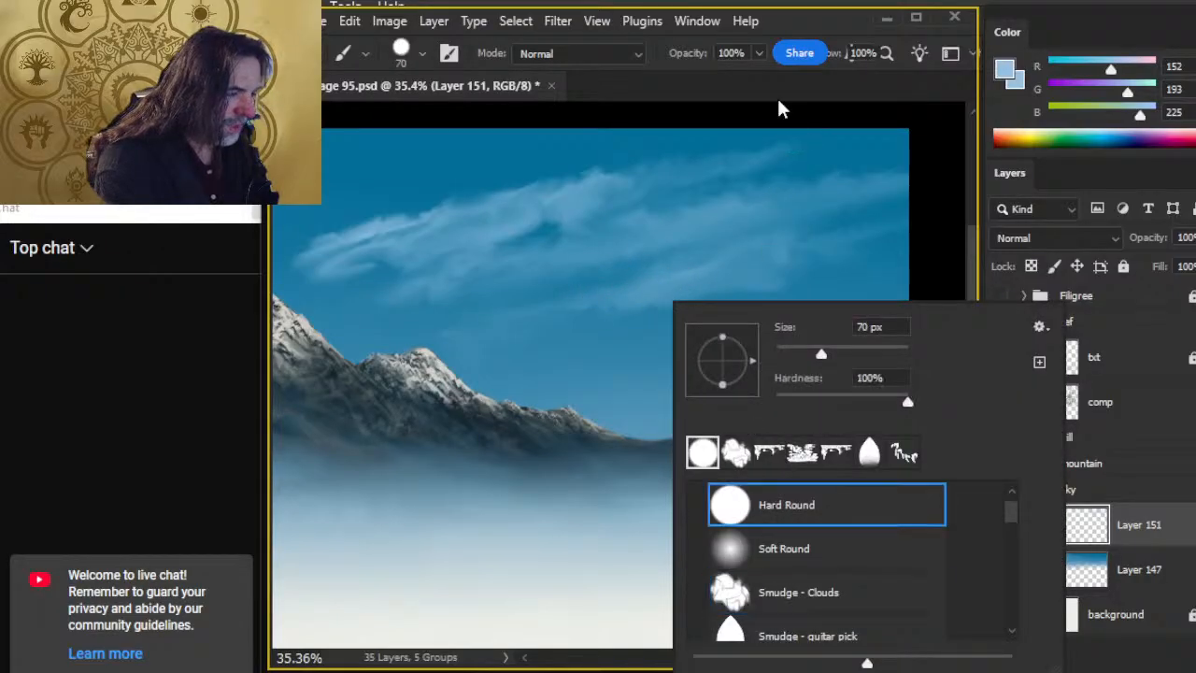
{"action": "left_click", "coordinate": [789, 85]}
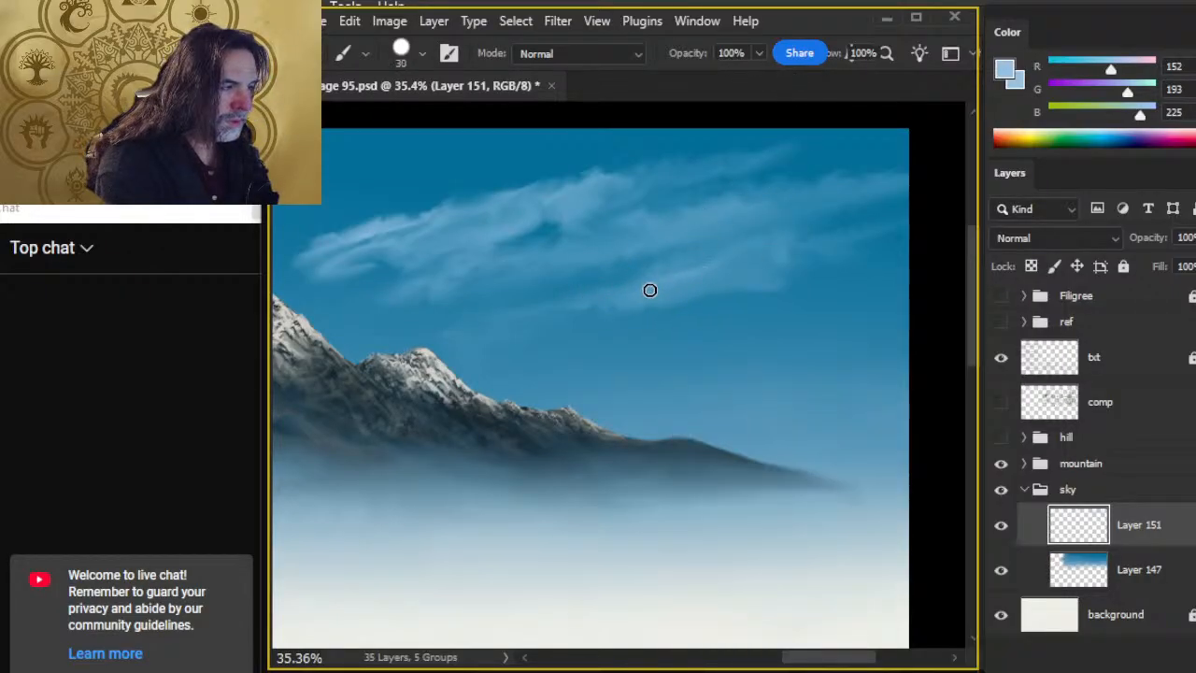
Step: Smudge the lower and far-right cloud wisps at 70 px so they fade softly into the blue sky
{"action": "key", "text": "r"}
{"action": "mouse_move", "coordinate": [768, 253]}
{"action": "left_mouse_down"}
{"action": "mouse_move", "coordinate": [798, 270]}
{"action": "mouse_move", "coordinate": [694, 297]}
{"action": "mouse_move", "coordinate": [811, 287]}
{"action": "mouse_move", "coordinate": [692, 283]}
{"action": "mouse_move", "coordinate": [807, 261]}
{"action": "left_mouse_up"}
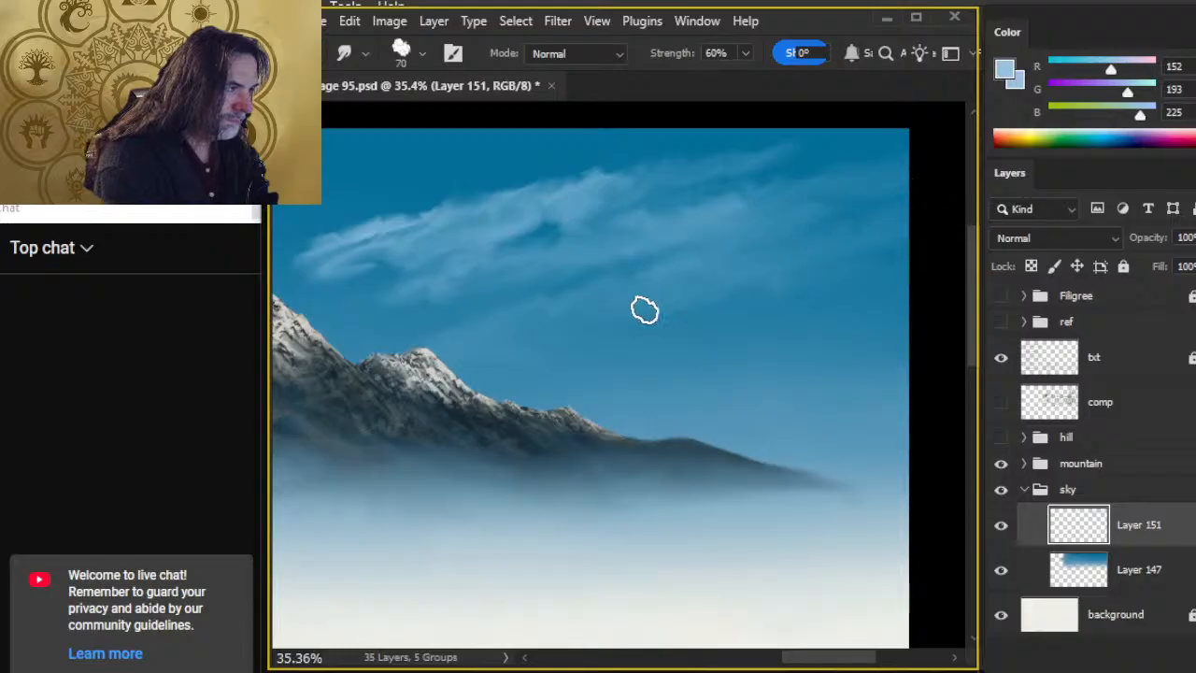
{"action": "mouse_move", "coordinate": [529, 368]}
{"action": "left_mouse_down"}
{"action": "mouse_move", "coordinate": [641, 364]}
{"action": "mouse_move", "coordinate": [772, 387]}
{"action": "mouse_move", "coordinate": [780, 368]}
{"action": "left_mouse_up"}
Step: Smudge the cloud's left end into a tapered point toward the peaks and shape puffs along its upper edge
{"action": "mouse_move", "coordinate": [666, 267]}
{"action": "left_mouse_down"}
{"action": "mouse_move", "coordinate": [636, 244]}
{"action": "mouse_move", "coordinate": [470, 271]}
{"action": "left_mouse_up"}
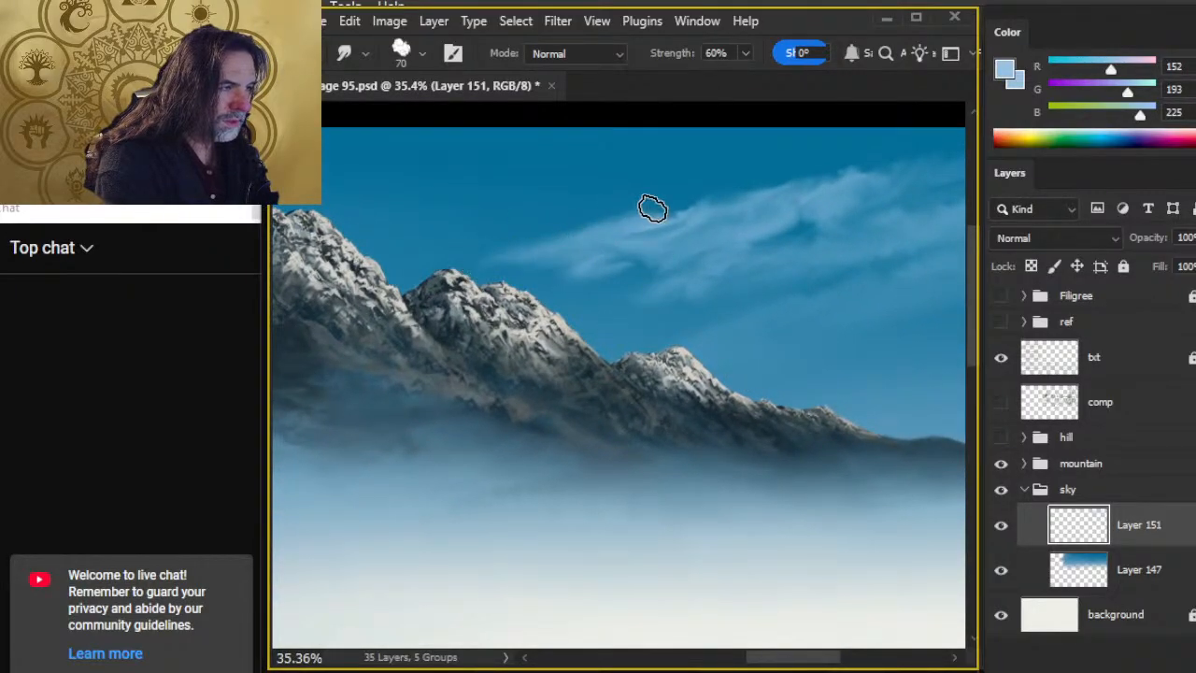
{"action": "mouse_move", "coordinate": [654, 217]}
{"action": "left_mouse_down"}
{"action": "mouse_move", "coordinate": [598, 230]}
{"action": "mouse_move", "coordinate": [615, 230]}
{"action": "mouse_move", "coordinate": [541, 280]}
{"action": "mouse_move", "coordinate": [610, 262]}
{"action": "mouse_move", "coordinate": [533, 273]}
{"action": "left_mouse_up"}
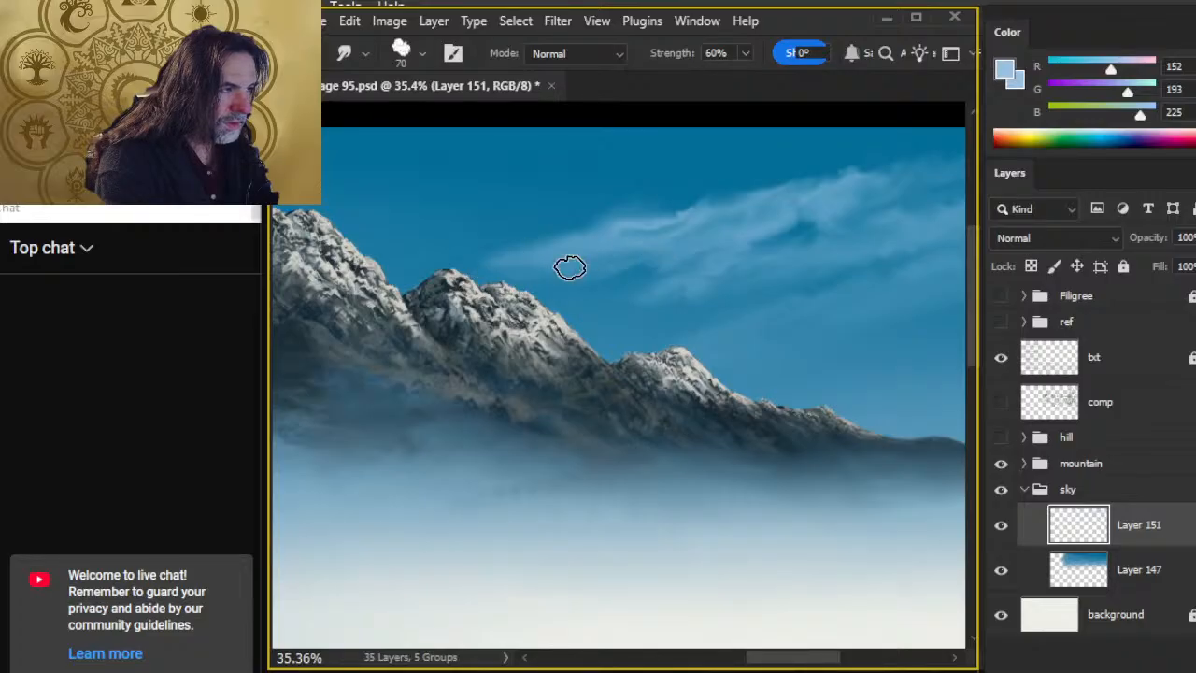
{"action": "mouse_move", "coordinate": [643, 258]}
{"action": "left_mouse_down"}
{"action": "mouse_move", "coordinate": [696, 240]}
{"action": "mouse_move", "coordinate": [639, 224]}
{"action": "mouse_move", "coordinate": [646, 204]}
{"action": "mouse_move", "coordinate": [656, 221]}
{"action": "mouse_move", "coordinate": [684, 213]}
{"action": "mouse_move", "coordinate": [686, 197]}
{"action": "mouse_move", "coordinate": [712, 212]}
{"action": "mouse_move", "coordinate": [663, 207]}
{"action": "mouse_move", "coordinate": [661, 241]}
{"action": "mouse_move", "coordinate": [679, 230]}
{"action": "mouse_move", "coordinate": [666, 221]}
{"action": "mouse_move", "coordinate": [765, 244]}
{"action": "mouse_move", "coordinate": [801, 227]}
{"action": "mouse_move", "coordinate": [810, 244]}
{"action": "mouse_move", "coordinate": [709, 259]}
{"action": "mouse_move", "coordinate": [827, 219]}
{"action": "mouse_move", "coordinate": [886, 218]}
{"action": "mouse_move", "coordinate": [821, 217]}
{"action": "mouse_move", "coordinate": [870, 214]}
{"action": "mouse_move", "coordinate": [832, 235]}
{"action": "mouse_move", "coordinate": [889, 217]}
{"action": "mouse_move", "coordinate": [839, 231]}
{"action": "mouse_move", "coordinate": [882, 185]}
{"action": "mouse_move", "coordinate": [856, 181]}
{"action": "mouse_move", "coordinate": [926, 183]}
{"action": "mouse_move", "coordinate": [862, 182]}
{"action": "mouse_move", "coordinate": [897, 169]}
{"action": "mouse_move", "coordinate": [917, 173]}
{"action": "mouse_move", "coordinate": [824, 205]}
{"action": "mouse_move", "coordinate": [784, 189]}
{"action": "mouse_move", "coordinate": [795, 204]}
{"action": "mouse_move", "coordinate": [747, 196]}
{"action": "mouse_move", "coordinate": [730, 215]}
{"action": "mouse_move", "coordinate": [735, 233]}
{"action": "mouse_move", "coordinate": [839, 200]}
{"action": "mouse_move", "coordinate": [779, 237]}
{"action": "mouse_move", "coordinate": [704, 236]}
{"action": "mouse_move", "coordinate": [786, 228]}
{"action": "mouse_move", "coordinate": [711, 272]}
{"action": "mouse_move", "coordinate": [735, 222]}
{"action": "mouse_move", "coordinate": [734, 241]}
{"action": "mouse_move", "coordinate": [853, 203]}
{"action": "left_mouse_up"}
{"action": "mouse_move", "coordinate": [736, 219]}
{"action": "left_mouse_down"}
{"action": "mouse_move", "coordinate": [789, 179]}
{"action": "mouse_move", "coordinate": [717, 225]}
{"action": "left_mouse_up"}
{"action": "mouse_move", "coordinate": [764, 183]}
{"action": "left_mouse_down"}
{"action": "mouse_move", "coordinate": [794, 204]}
{"action": "mouse_move", "coordinate": [748, 187]}
{"action": "mouse_move", "coordinate": [785, 181]}
{"action": "mouse_move", "coordinate": [789, 209]}
{"action": "mouse_move", "coordinate": [797, 191]}
{"action": "mouse_move", "coordinate": [752, 213]}
{"action": "mouse_move", "coordinate": [785, 192]}
{"action": "mouse_move", "coordinate": [769, 205]}
{"action": "mouse_move", "coordinate": [728, 189]}
{"action": "mouse_move", "coordinate": [766, 169]}
{"action": "mouse_move", "coordinate": [770, 211]}
{"action": "mouse_move", "coordinate": [764, 195]}
{"action": "mouse_move", "coordinate": [783, 181]}
{"action": "mouse_move", "coordinate": [743, 180]}
{"action": "mouse_move", "coordinate": [794, 178]}
{"action": "mouse_move", "coordinate": [844, 214]}
{"action": "mouse_move", "coordinate": [820, 191]}
{"action": "mouse_move", "coordinate": [788, 202]}
{"action": "mouse_move", "coordinate": [754, 184]}
{"action": "left_mouse_up"}
Step: Smudge the upper-right cloud edge into small puffs and a thin streak rising toward the page's upper corner
{"action": "left_click_drag", "start_coordinate": [785, 239], "coordinate": [638, 331]}
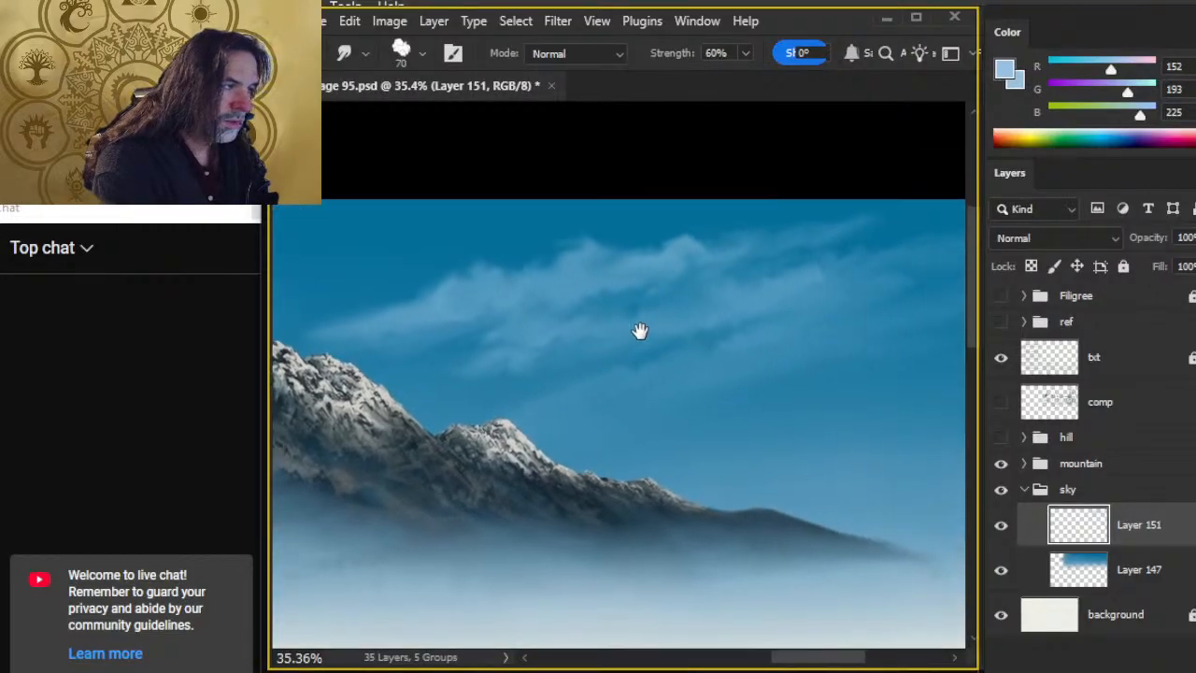
{"action": "mouse_move", "coordinate": [716, 248]}
{"action": "left_mouse_down"}
{"action": "mouse_move", "coordinate": [752, 255]}
{"action": "mouse_move", "coordinate": [727, 239]}
{"action": "mouse_move", "coordinate": [762, 233]}
{"action": "mouse_move", "coordinate": [794, 254]}
{"action": "mouse_move", "coordinate": [716, 246]}
{"action": "mouse_move", "coordinate": [740, 233]}
{"action": "mouse_move", "coordinate": [841, 243]}
{"action": "left_mouse_up"}
{"action": "mouse_move", "coordinate": [938, 214]}
{"action": "left_mouse_down"}
{"action": "mouse_move", "coordinate": [791, 265]}
{"action": "mouse_move", "coordinate": [780, 247]}
{"action": "mouse_move", "coordinate": [878, 231]}
{"action": "mouse_move", "coordinate": [916, 207]}
{"action": "mouse_move", "coordinate": [838, 222]}
{"action": "mouse_move", "coordinate": [956, 197]}
{"action": "mouse_move", "coordinate": [839, 234]}
{"action": "mouse_move", "coordinate": [887, 211]}
{"action": "left_mouse_up"}
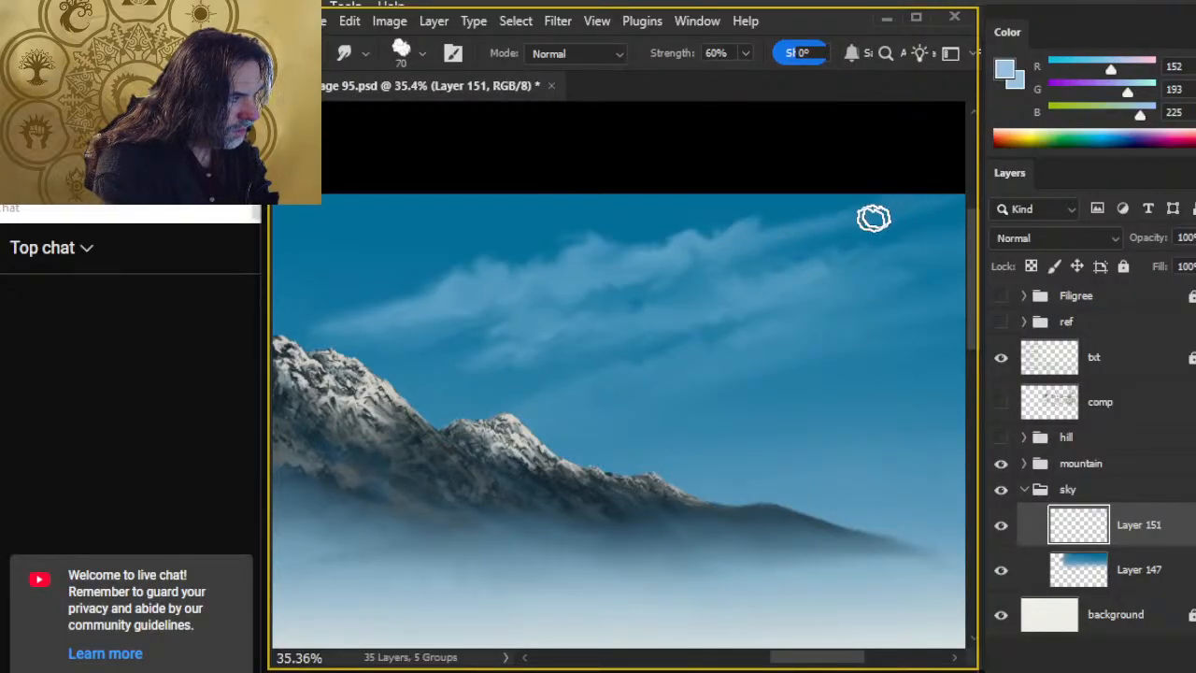
{"action": "mouse_move", "coordinate": [791, 240]}
{"action": "left_mouse_down"}
{"action": "mouse_move", "coordinate": [857, 212]}
{"action": "mouse_move", "coordinate": [820, 270]}
{"action": "left_mouse_up"}
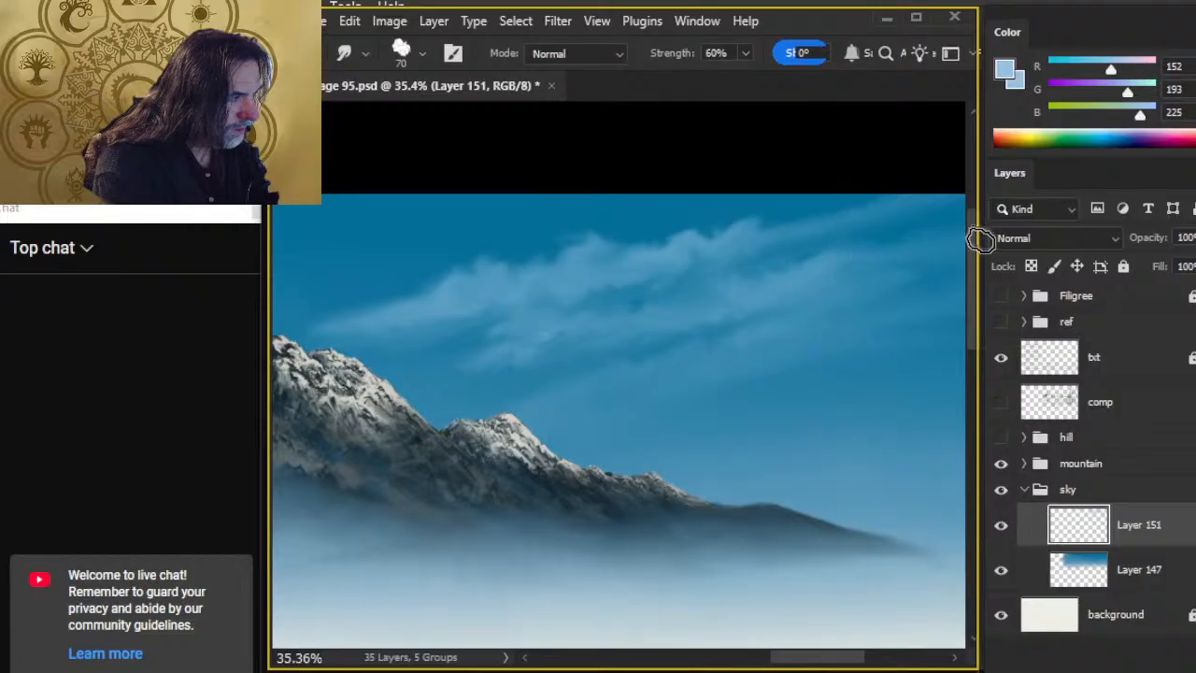
{"action": "key", "text": "z"}
{"action": "left_click_drag", "start_coordinate": [822, 366], "coordinate": [705, 433]}
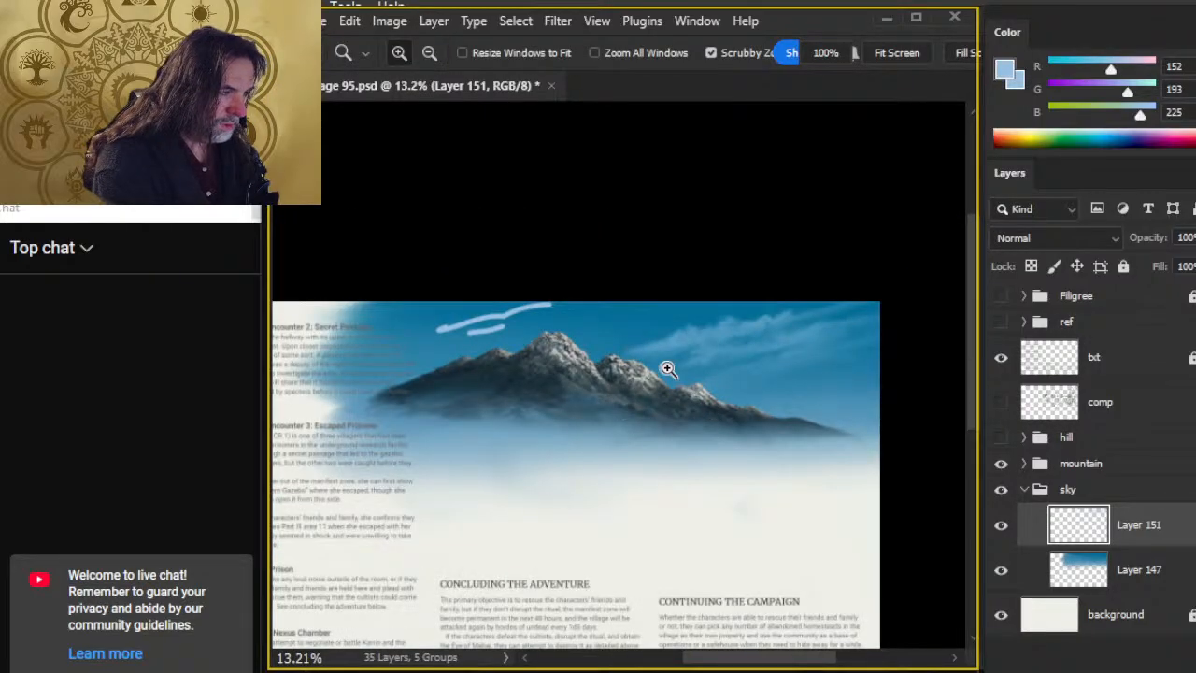
{"action": "left_click_drag", "start_coordinate": [665, 369], "coordinate": [711, 384]}
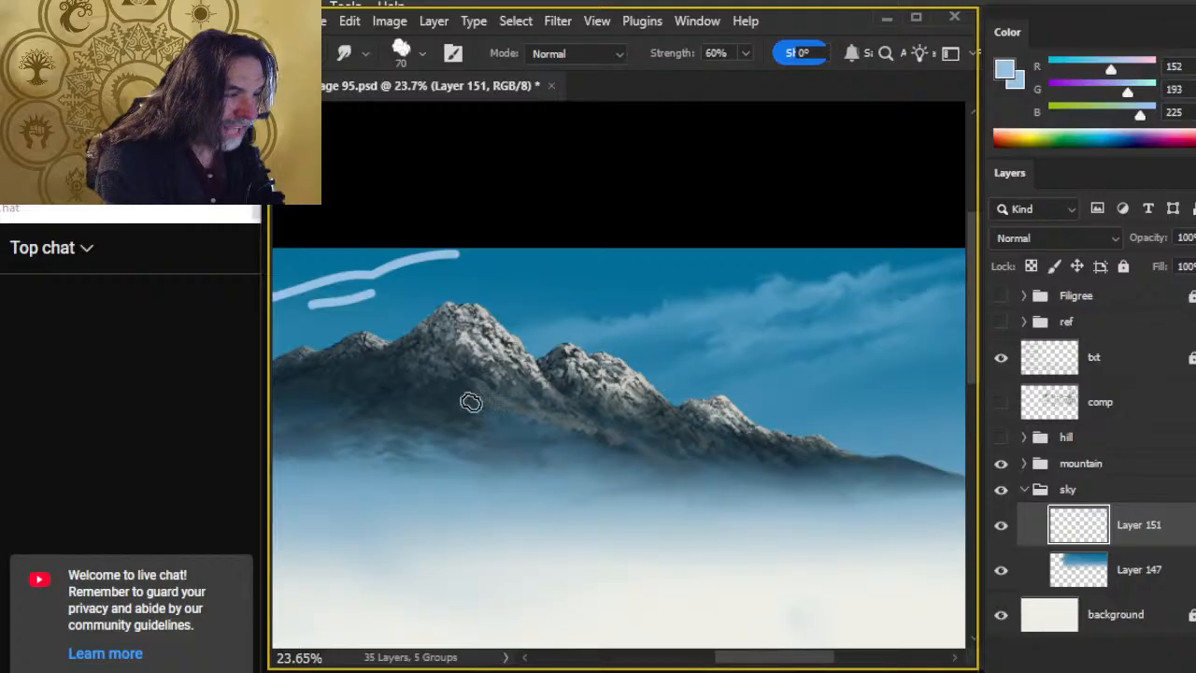
Step: Enlarge the Smudge brush to 90 px and soften the right-hand cloud's lower wisps into the blue sky
{"action": "key", "text": "z"}
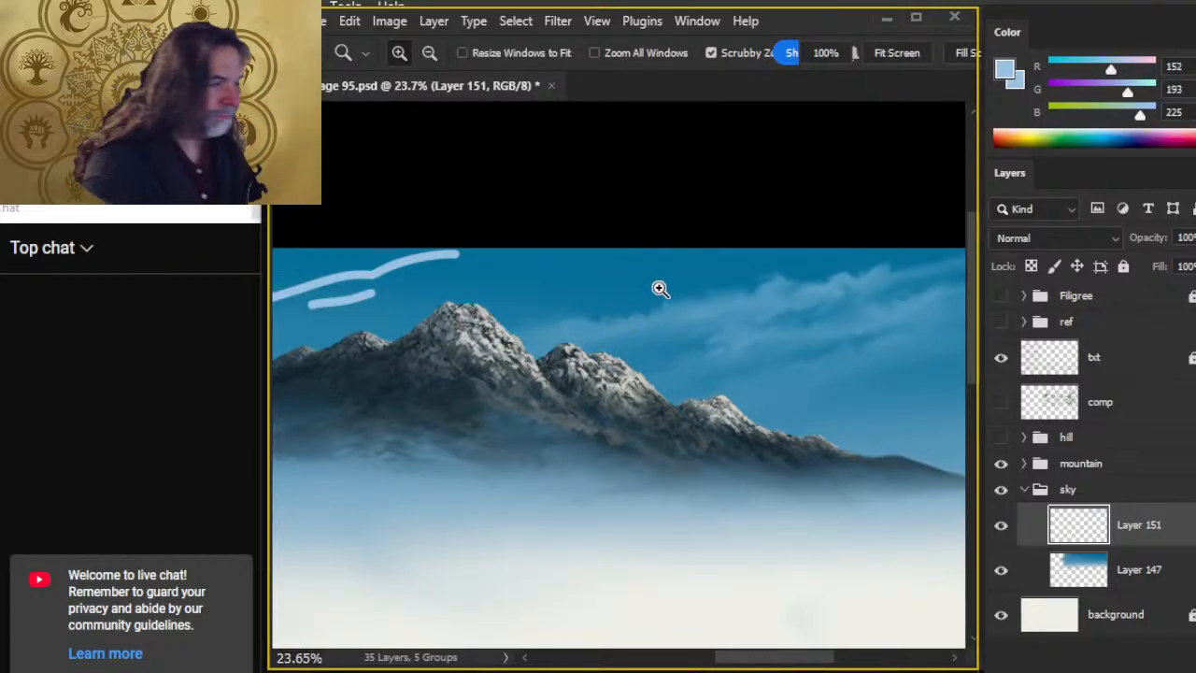
{"action": "key", "text": "r"}
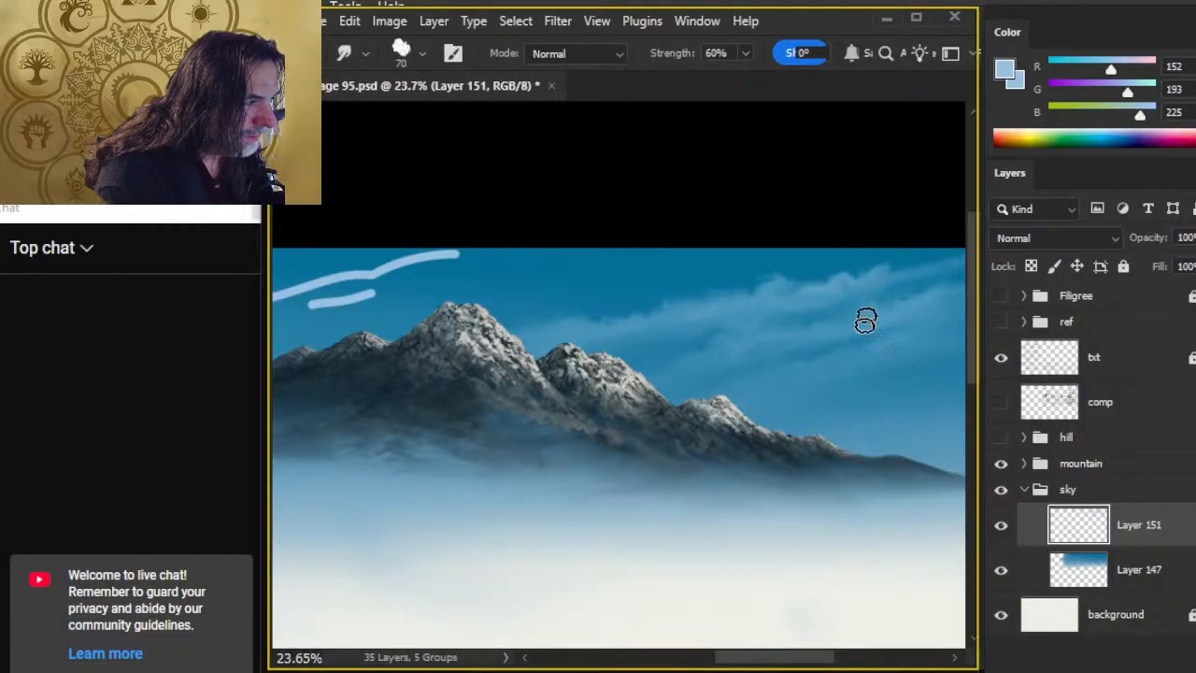
{"action": "key", "text": "z"}
{"action": "left_click_drag", "start_coordinate": [809, 363], "coordinate": [730, 427]}
{"action": "mouse_move", "coordinate": [782, 260]}
{"action": "left_mouse_down"}
{"action": "mouse_move", "coordinate": [849, 259]}
{"action": "mouse_move", "coordinate": [740, 282]}
{"action": "left_mouse_up"}
{"action": "key", "text": "r"}
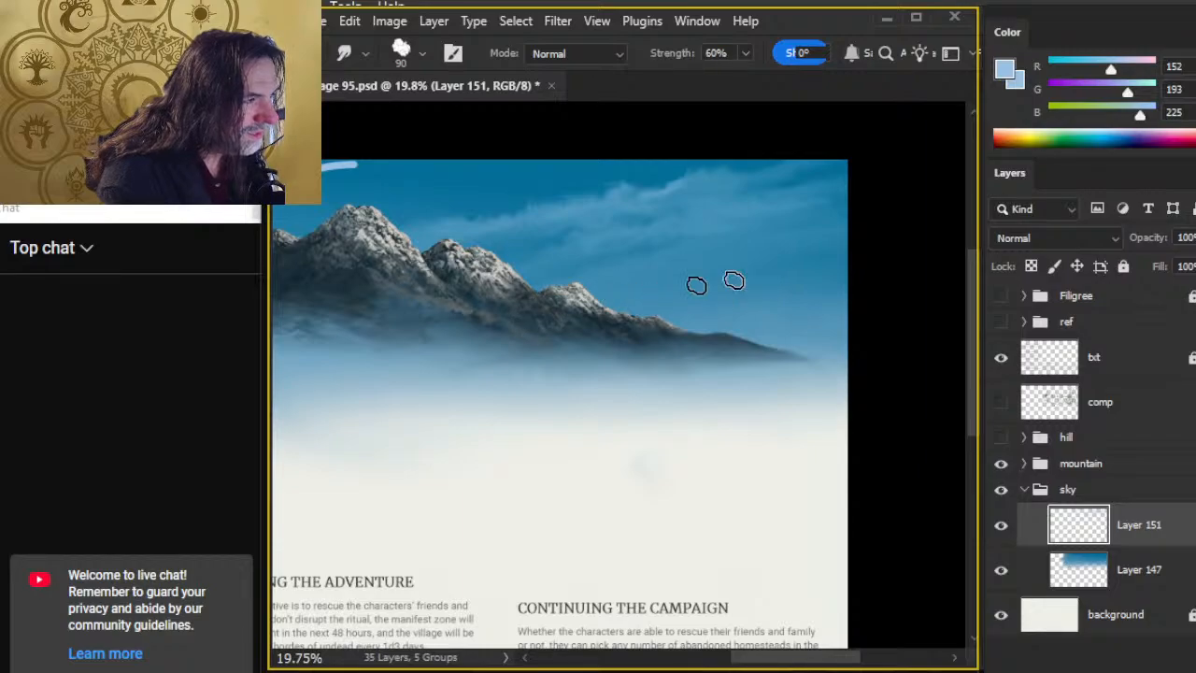
Step: Smudge the pale blue strokes above the left peaks at 90 px into faint wisps across the upper sky
{"action": "key", "text": "z"}
{"action": "left_click_drag", "start_coordinate": [782, 323], "coordinate": [685, 346]}
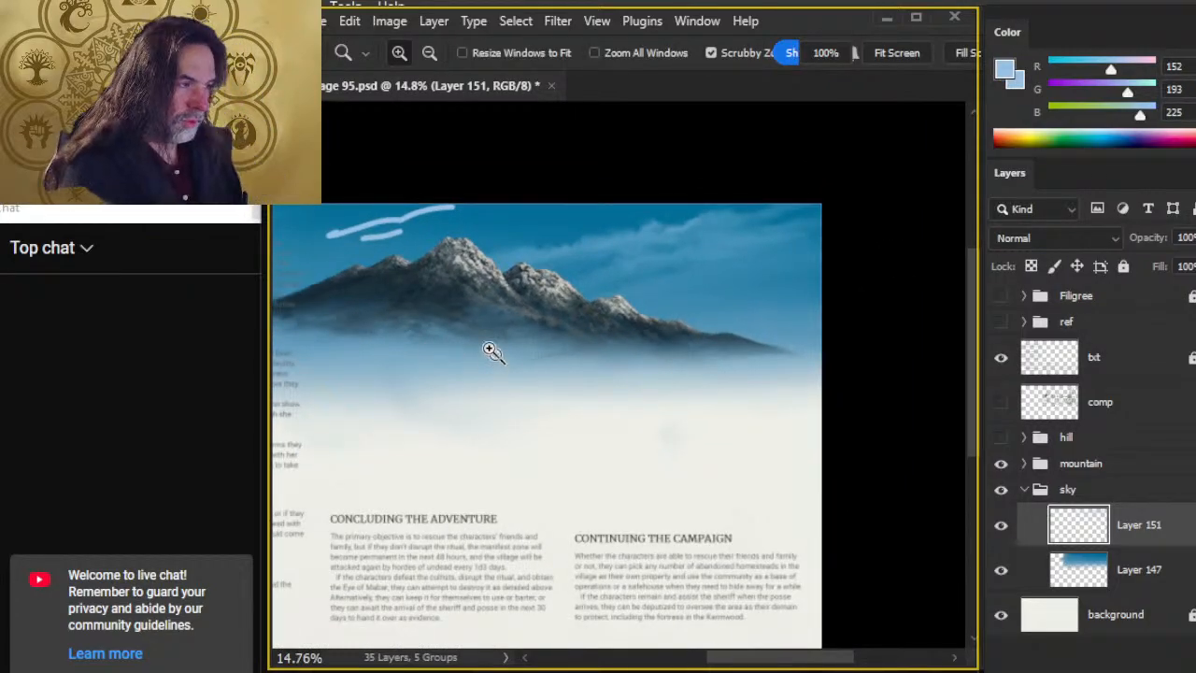
{"action": "left_click_drag", "start_coordinate": [496, 356], "coordinate": [620, 355]}
{"action": "left_click_drag", "start_coordinate": [502, 278], "coordinate": [567, 397]}
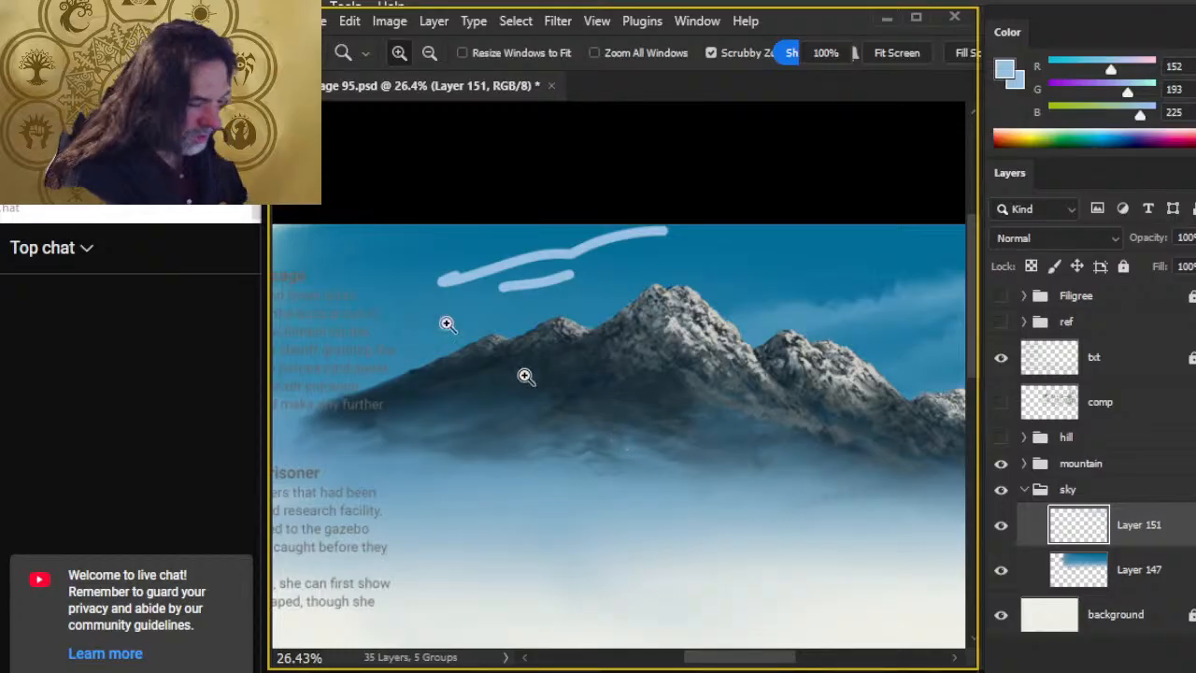
{"action": "key", "text": "r"}
{"action": "mouse_move", "coordinate": [459, 259]}
{"action": "left_mouse_down"}
{"action": "mouse_move", "coordinate": [438, 286]}
{"action": "mouse_move", "coordinate": [486, 254]}
{"action": "mouse_move", "coordinate": [477, 268]}
{"action": "mouse_move", "coordinate": [451, 263]}
{"action": "mouse_move", "coordinate": [481, 249]}
{"action": "mouse_move", "coordinate": [494, 265]}
{"action": "mouse_move", "coordinate": [458, 288]}
{"action": "mouse_move", "coordinate": [549, 254]}
{"action": "mouse_move", "coordinate": [455, 273]}
{"action": "mouse_move", "coordinate": [511, 254]}
{"action": "mouse_move", "coordinate": [448, 320]}
{"action": "mouse_move", "coordinate": [466, 289]}
{"action": "mouse_move", "coordinate": [563, 275]}
{"action": "mouse_move", "coordinate": [509, 285]}
{"action": "mouse_move", "coordinate": [535, 271]}
{"action": "mouse_move", "coordinate": [581, 277]}
{"action": "mouse_move", "coordinate": [482, 300]}
{"action": "mouse_move", "coordinate": [529, 282]}
{"action": "mouse_move", "coordinate": [508, 295]}
{"action": "mouse_move", "coordinate": [570, 292]}
{"action": "mouse_move", "coordinate": [582, 278]}
{"action": "mouse_move", "coordinate": [515, 245]}
{"action": "mouse_move", "coordinate": [607, 245]}
{"action": "mouse_move", "coordinate": [490, 262]}
{"action": "mouse_move", "coordinate": [670, 235]}
{"action": "mouse_move", "coordinate": [556, 259]}
{"action": "mouse_move", "coordinate": [657, 231]}
{"action": "mouse_move", "coordinate": [617, 244]}
{"action": "mouse_move", "coordinate": [608, 233]}
{"action": "mouse_move", "coordinate": [567, 234]}
{"action": "mouse_move", "coordinate": [591, 246]}
{"action": "mouse_move", "coordinate": [688, 237]}
{"action": "mouse_move", "coordinate": [685, 249]}
{"action": "mouse_move", "coordinate": [549, 260]}
{"action": "mouse_move", "coordinate": [626, 250]}
{"action": "mouse_move", "coordinate": [620, 237]}
{"action": "mouse_move", "coordinate": [722, 216]}
{"action": "mouse_move", "coordinate": [707, 219]}
{"action": "mouse_move", "coordinate": [750, 227]}
{"action": "mouse_move", "coordinate": [655, 258]}
{"action": "mouse_move", "coordinate": [608, 257]}
{"action": "mouse_move", "coordinate": [767, 228]}
{"action": "mouse_move", "coordinate": [604, 253]}
{"action": "mouse_move", "coordinate": [490, 322]}
{"action": "mouse_move", "coordinate": [544, 279]}
{"action": "mouse_move", "coordinate": [594, 277]}
{"action": "mouse_move", "coordinate": [421, 320]}
{"action": "mouse_move", "coordinate": [507, 297]}
{"action": "mouse_move", "coordinate": [482, 319]}
{"action": "mouse_move", "coordinate": [620, 269]}
{"action": "mouse_move", "coordinate": [694, 264]}
{"action": "mouse_move", "coordinate": [593, 295]}
{"action": "mouse_move", "coordinate": [554, 289]}
{"action": "mouse_move", "coordinate": [501, 303]}
{"action": "mouse_move", "coordinate": [528, 280]}
{"action": "mouse_move", "coordinate": [609, 284]}
{"action": "mouse_move", "coordinate": [593, 285]}
{"action": "mouse_move", "coordinate": [689, 256]}
{"action": "mouse_move", "coordinate": [659, 286]}
{"action": "mouse_move", "coordinate": [679, 265]}
{"action": "mouse_move", "coordinate": [666, 268]}
{"action": "mouse_move", "coordinate": [700, 253]}
{"action": "mouse_move", "coordinate": [695, 265]}
{"action": "mouse_move", "coordinate": [598, 277]}
{"action": "mouse_move", "coordinate": [721, 255]}
{"action": "mouse_move", "coordinate": [457, 275]}
{"action": "mouse_move", "coordinate": [365, 299]}
{"action": "mouse_move", "coordinate": [414, 274]}
{"action": "mouse_move", "coordinate": [396, 258]}
{"action": "mouse_move", "coordinate": [374, 272]}
{"action": "mouse_move", "coordinate": [468, 267]}
{"action": "mouse_move", "coordinate": [515, 302]}
{"action": "mouse_move", "coordinate": [347, 312]}
{"action": "mouse_move", "coordinate": [385, 277]}
{"action": "mouse_move", "coordinate": [339, 328]}
{"action": "mouse_move", "coordinate": [449, 277]}
{"action": "mouse_move", "coordinate": [401, 267]}
{"action": "mouse_move", "coordinate": [437, 271]}
{"action": "mouse_move", "coordinate": [406, 267]}
{"action": "mouse_move", "coordinate": [419, 251]}
{"action": "mouse_move", "coordinate": [343, 302]}
{"action": "mouse_move", "coordinate": [500, 243]}
{"action": "left_mouse_up"}
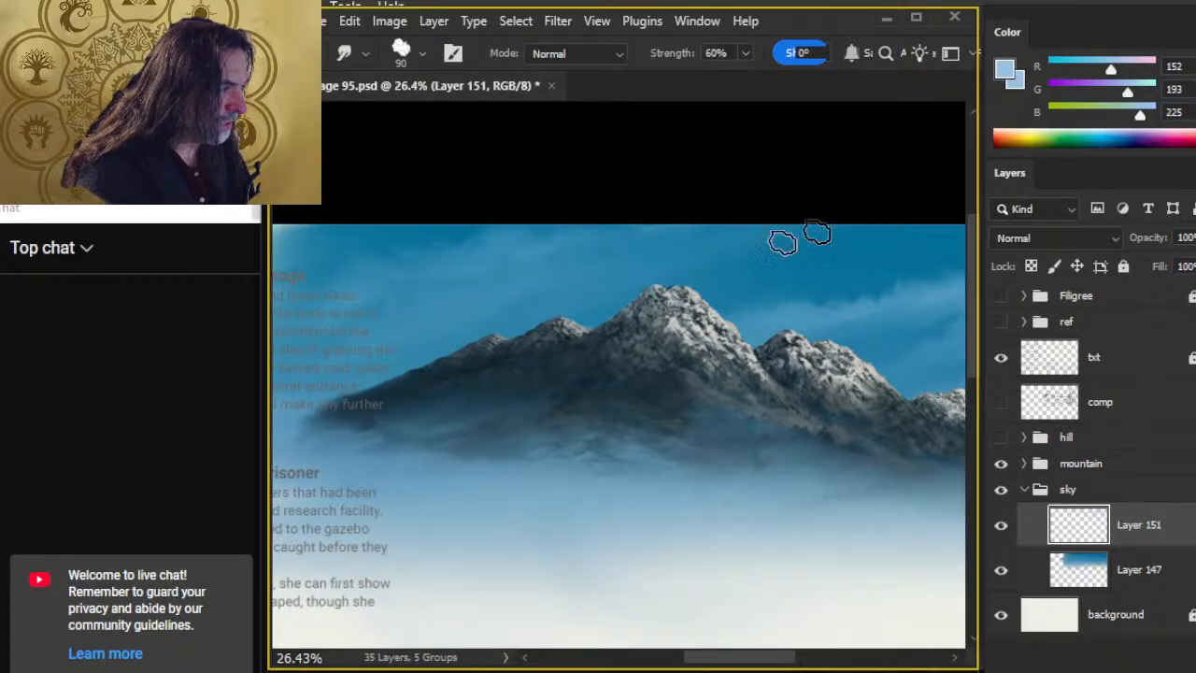
Step: Reduce the Smudge brush to 70 px and blend the cloud's left end into a soft haze behind the central peaks
{"action": "left_click_drag", "start_coordinate": [788, 262], "coordinate": [681, 340]}
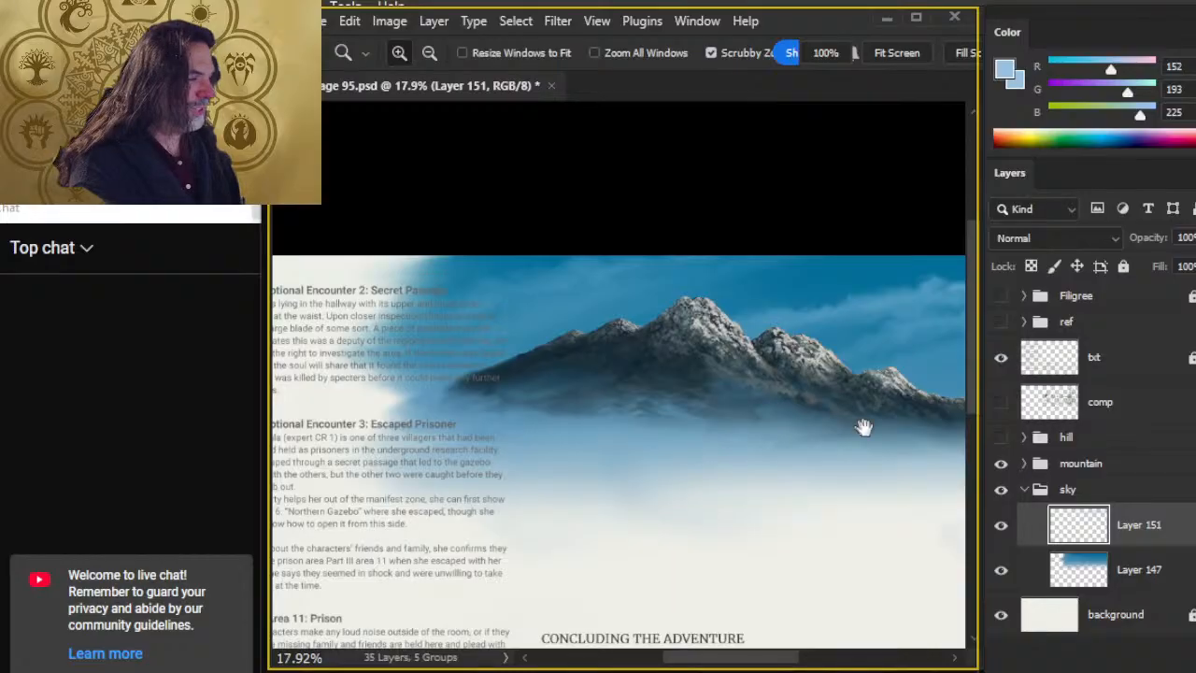
{"action": "left_click_drag", "start_coordinate": [862, 425], "coordinate": [607, 414]}
{"action": "scroll", "coordinate": [606, 414], "scroll_direction": "up", "scroll_amount": 4}
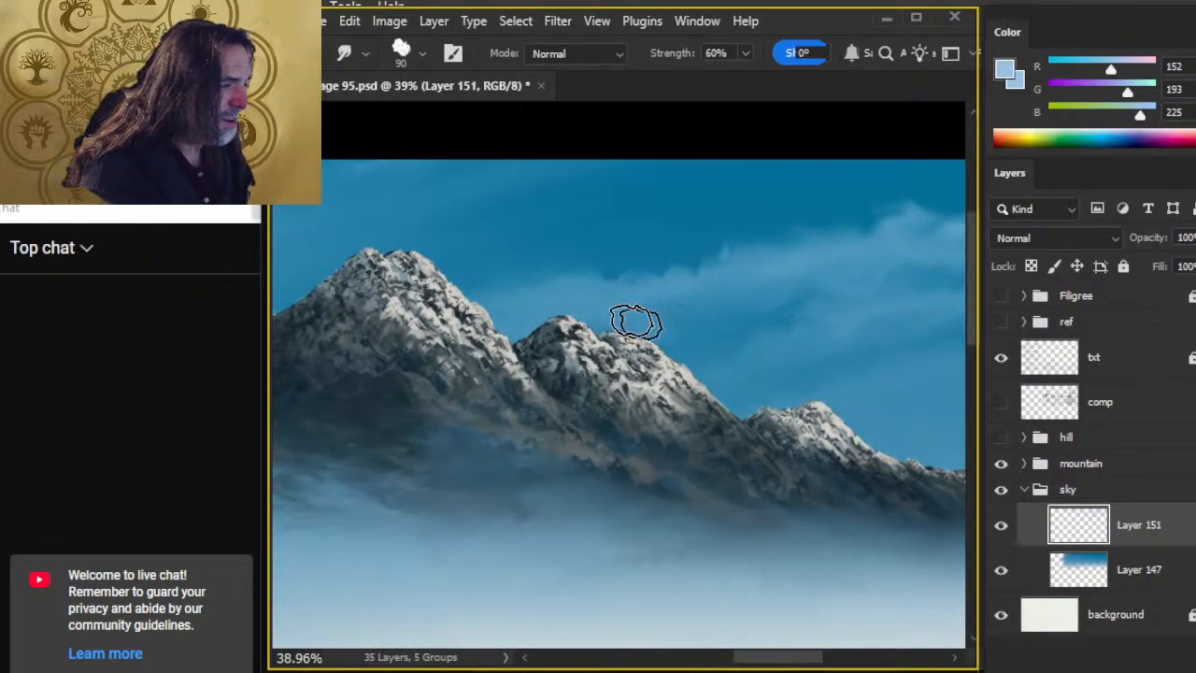
{"action": "key", "text": "bracketleft"}
{"action": "key", "text": "bracketleft"}
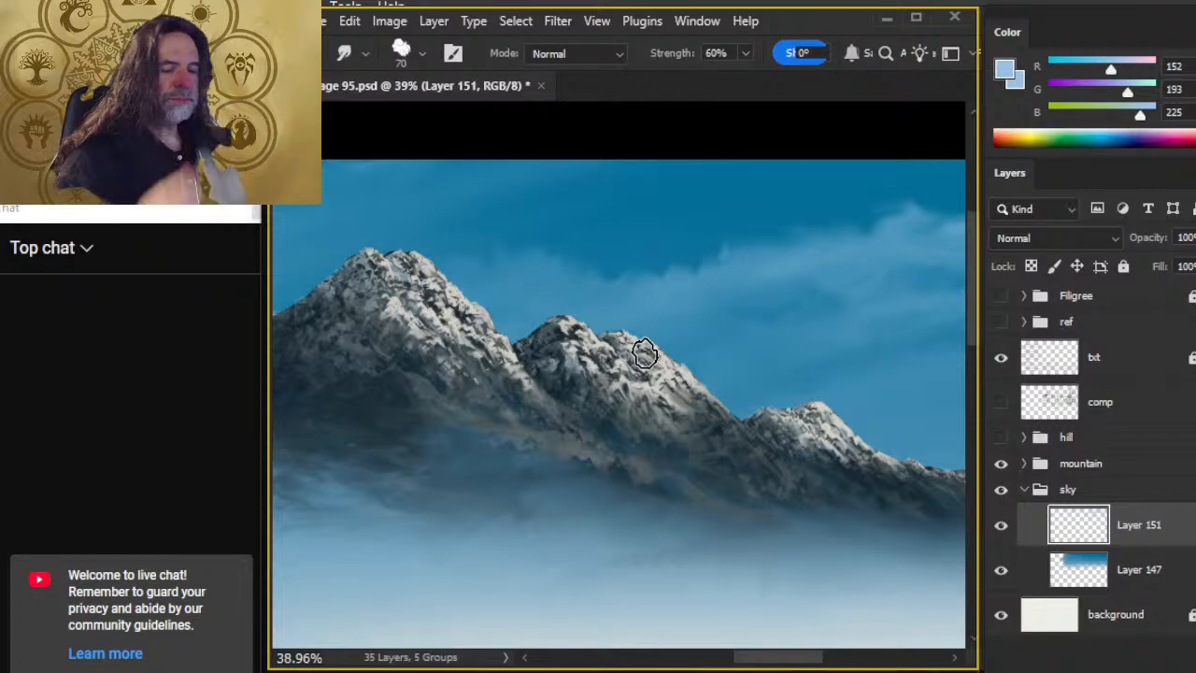
Step: Switch to the YouTube stream in the browser to check the broadcast picture, and return to the Page 95 painting in Photoshop
{"action": "key", "text": "alt+Tab"}
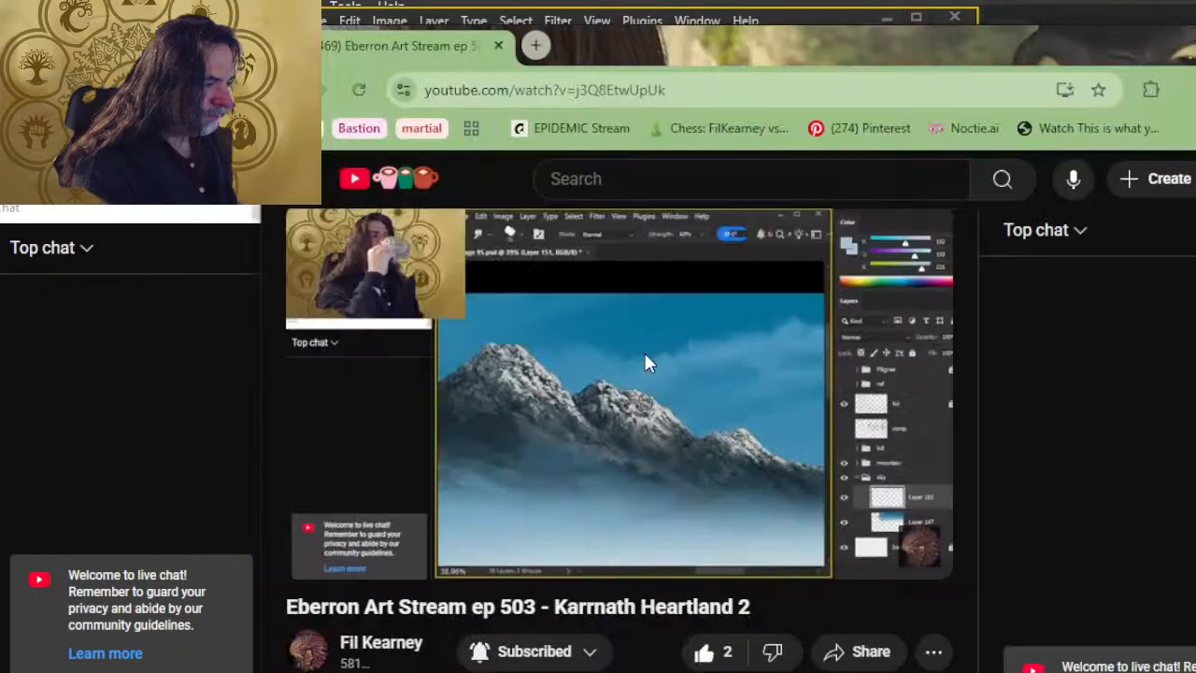
{"action": "key", "text": "alt+Tab"}
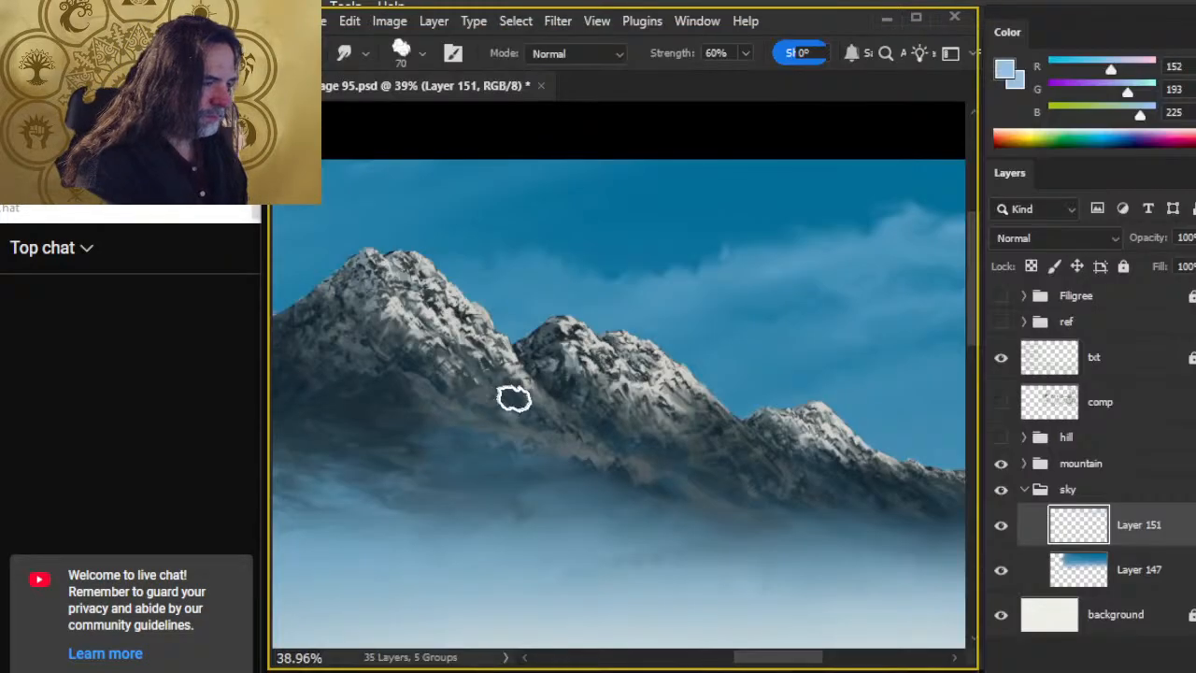
{"action": "mouse_move", "coordinate": [481, 374]}
{"action": "left_mouse_down"}
{"action": "mouse_move", "coordinate": [551, 377]}
{"action": "mouse_move", "coordinate": [529, 386]}
{"action": "left_mouse_up"}
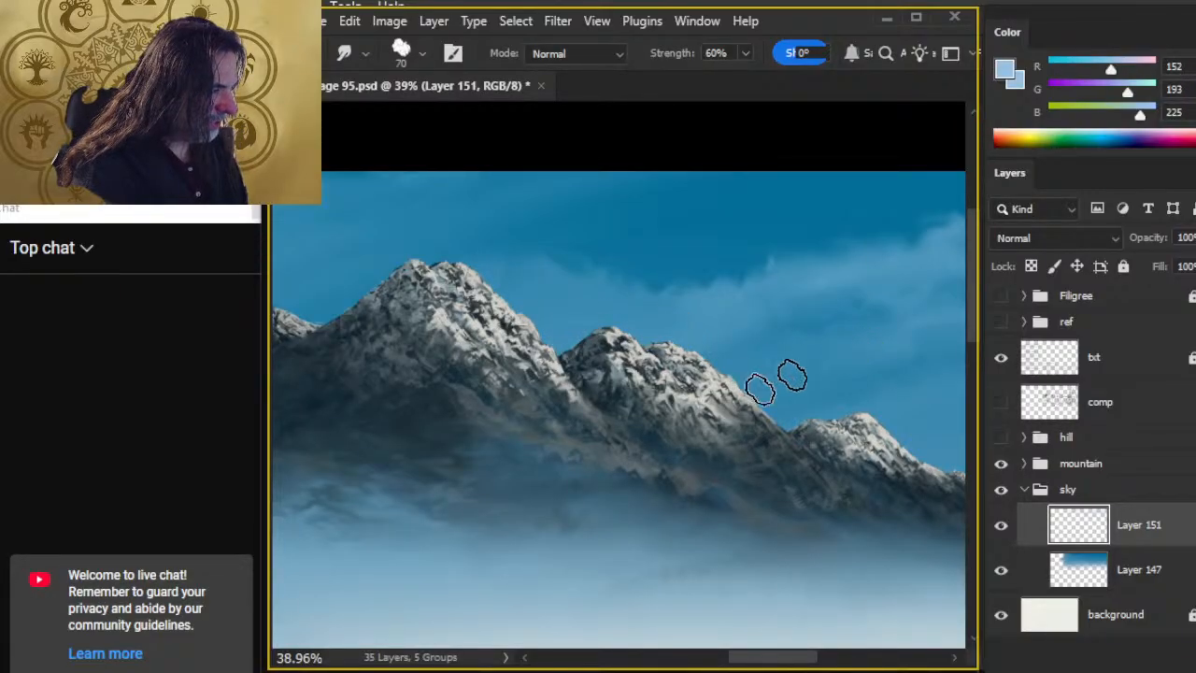
Step: Smudge the thin wisps along the page's upper edge above the tallest peak at 70 px
{"action": "key", "text": "z"}
{"action": "left_click_drag", "start_coordinate": [742, 414], "coordinate": [612, 426]}
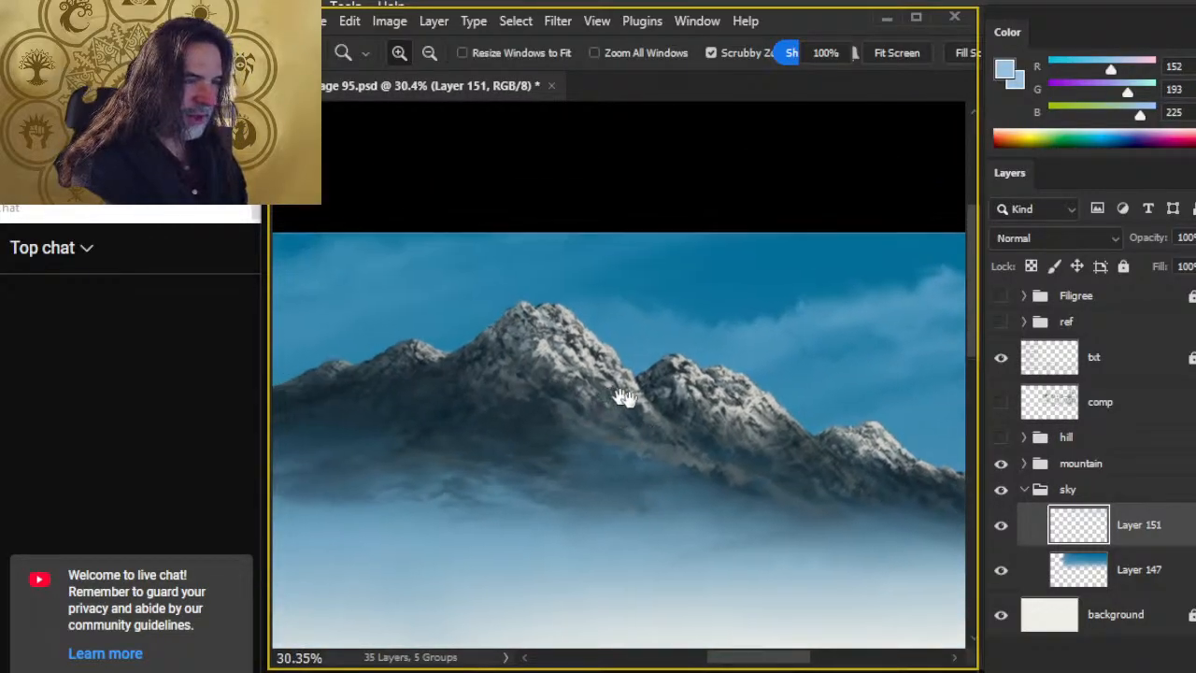
{"action": "scroll", "coordinate": [617, 396], "scroll_direction": "up", "scroll_amount": 3}
{"action": "scroll", "coordinate": [616, 396], "scroll_direction": "left", "scroll_amount": 5}
{"action": "key", "text": "r"}
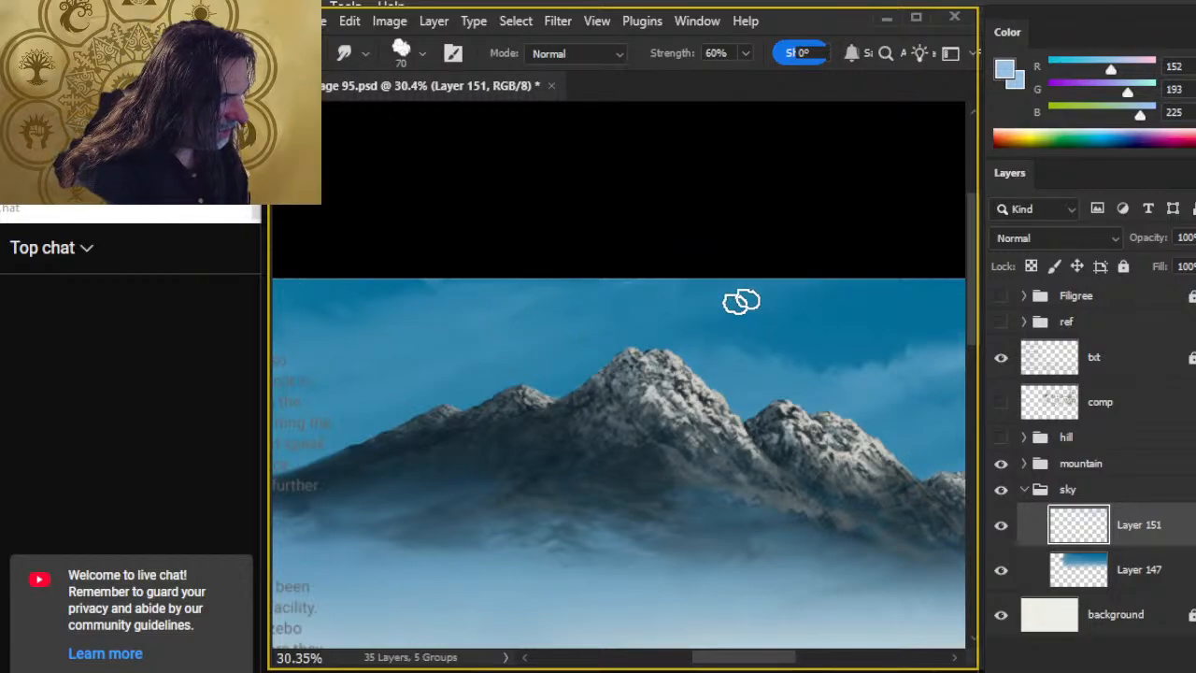
Step: Blend the clouds on both sides of the tallest peak, and refine the right cloud's upper edge with a 50 px Smudge brush
{"action": "key", "text": "ctrl+space"}
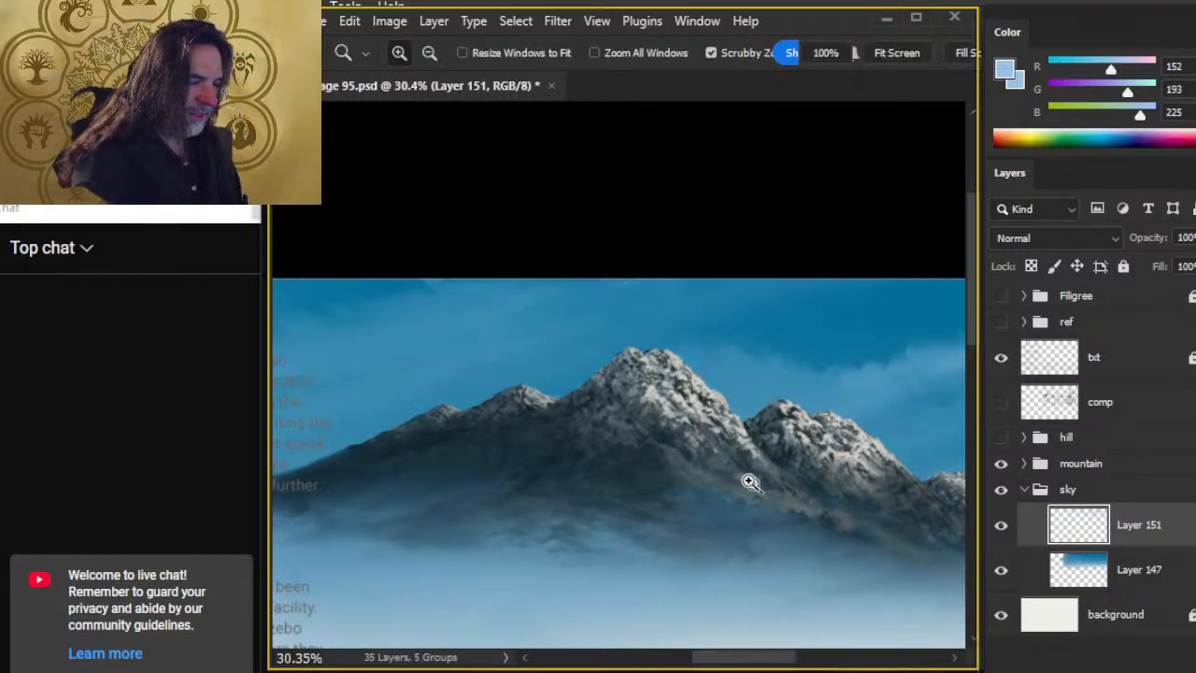
{"action": "left_click_drag", "start_coordinate": [748, 482], "coordinate": [745, 513]}
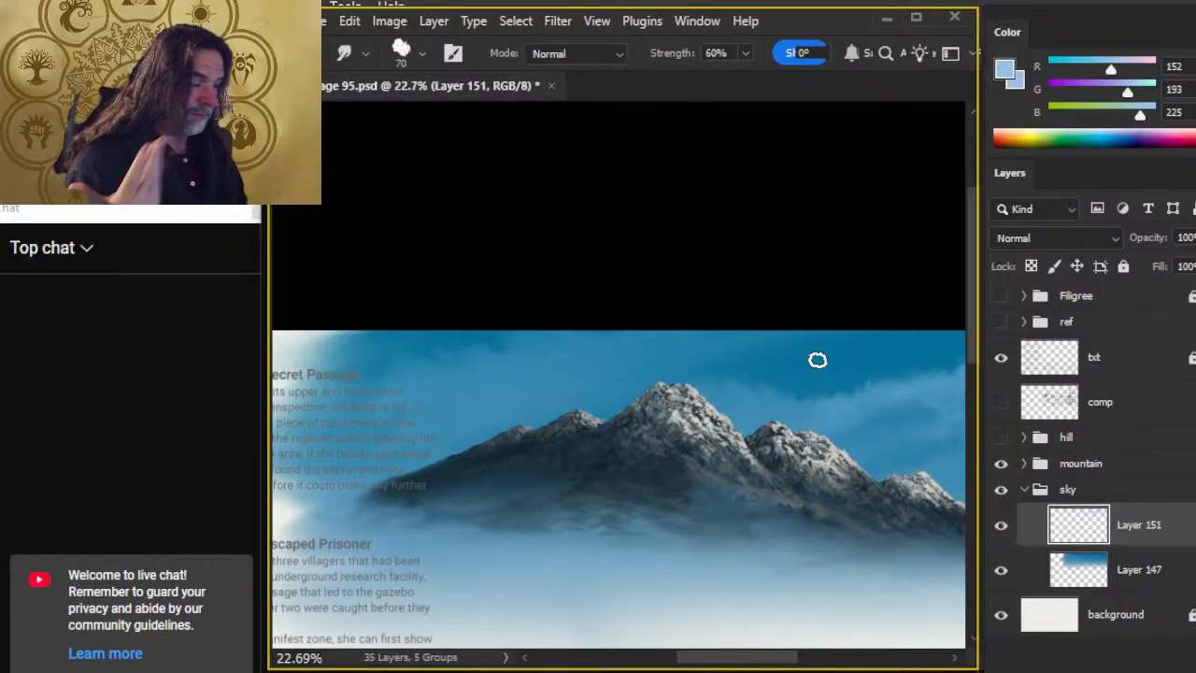
{"action": "left_click_drag", "start_coordinate": [793, 507], "coordinate": [625, 502]}
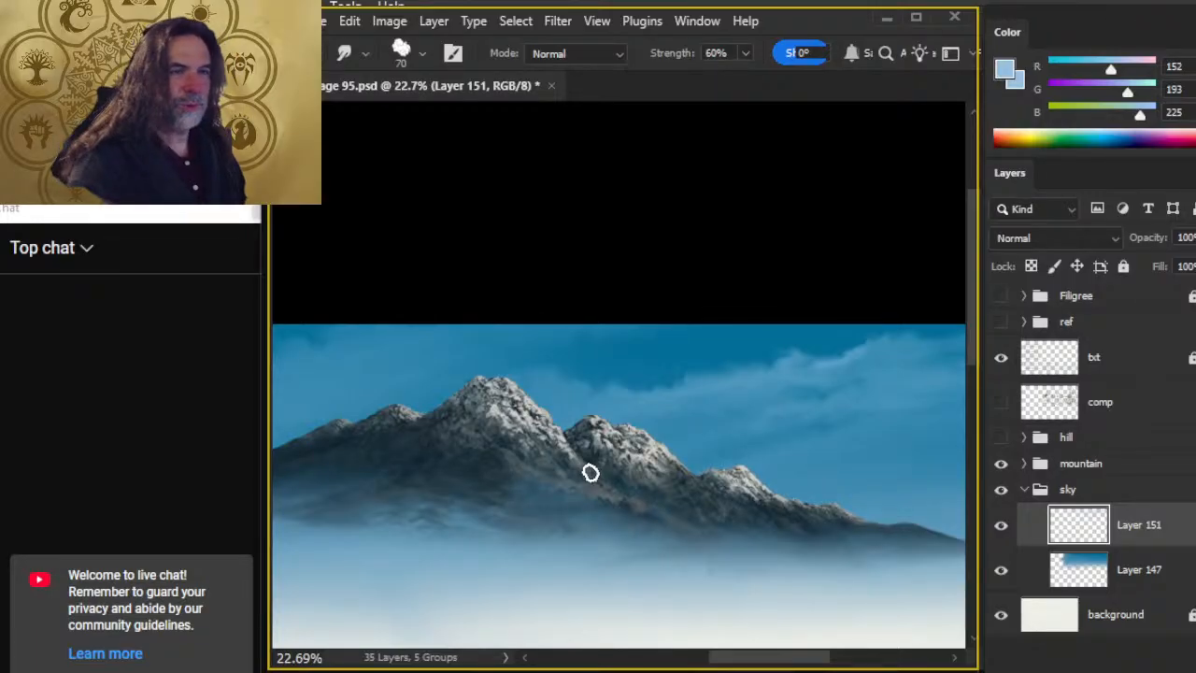
{"action": "left_click_drag", "start_coordinate": [803, 369], "coordinate": [585, 277]}
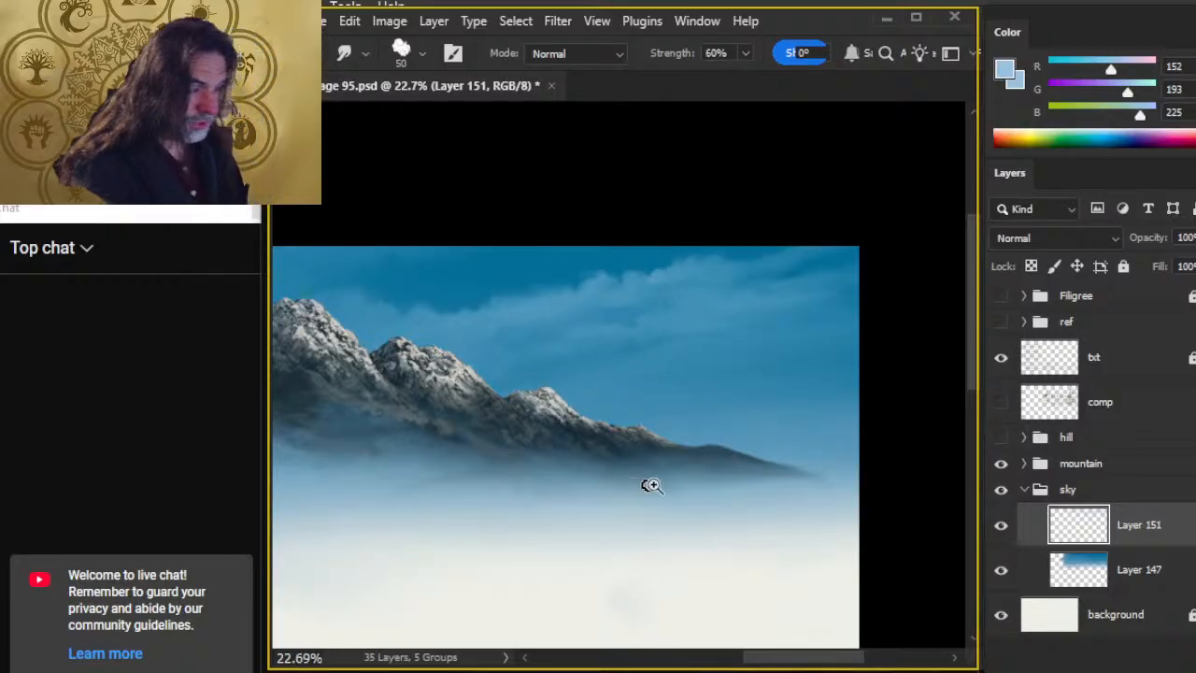
Step: Smudge small puffs along the cloud's upper edge near the middle peak at 50 px, and soften its lower wisps at 70 px
{"action": "key", "text": "z"}
{"action": "left_click_drag", "start_coordinate": [642, 485], "coordinate": [636, 471]}
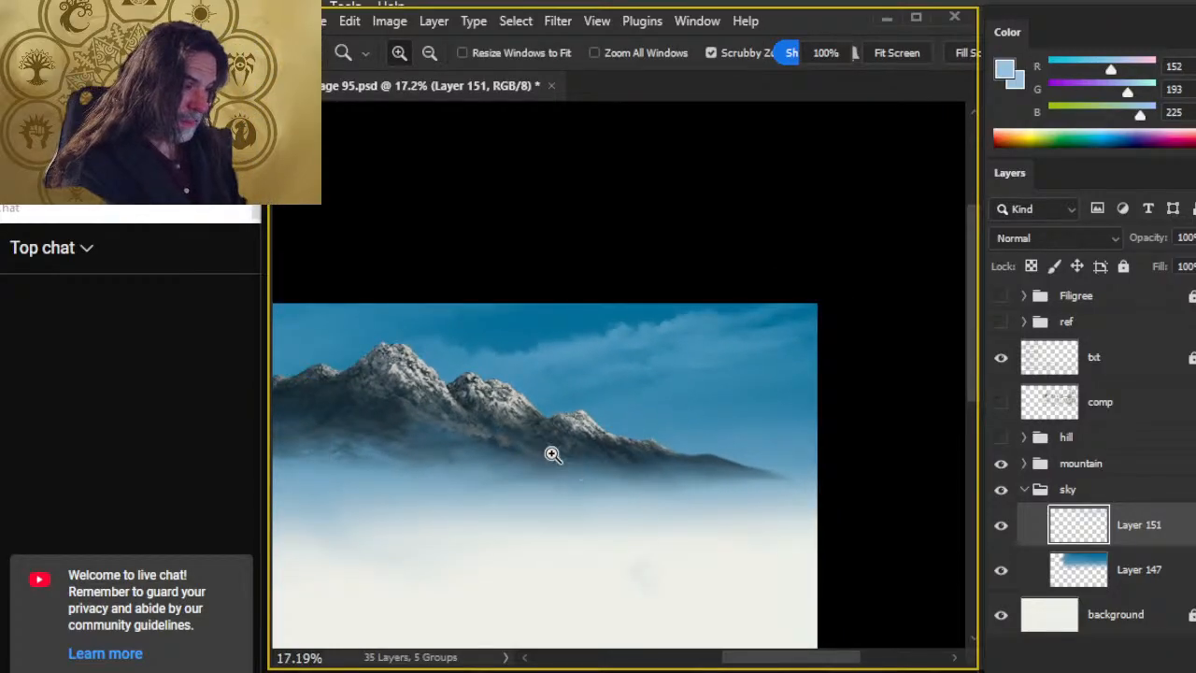
{"action": "left_click_drag", "start_coordinate": [635, 469], "coordinate": [679, 445]}
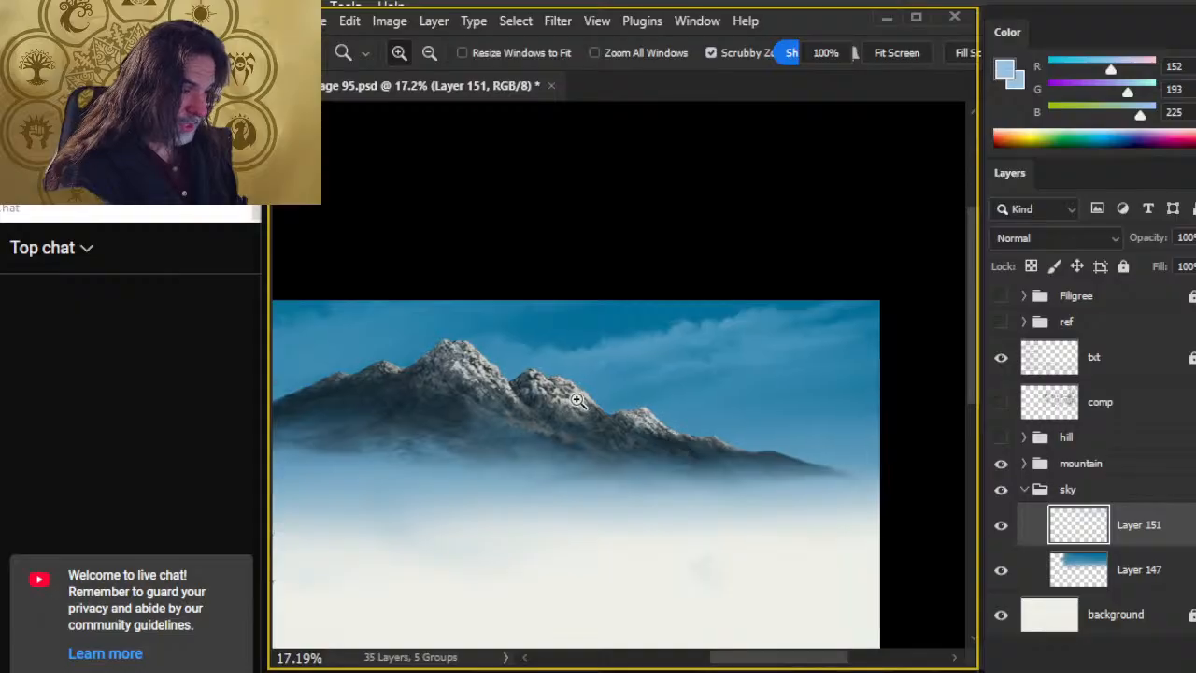
{"action": "left_click_drag", "start_coordinate": [626, 372], "coordinate": [638, 337]}
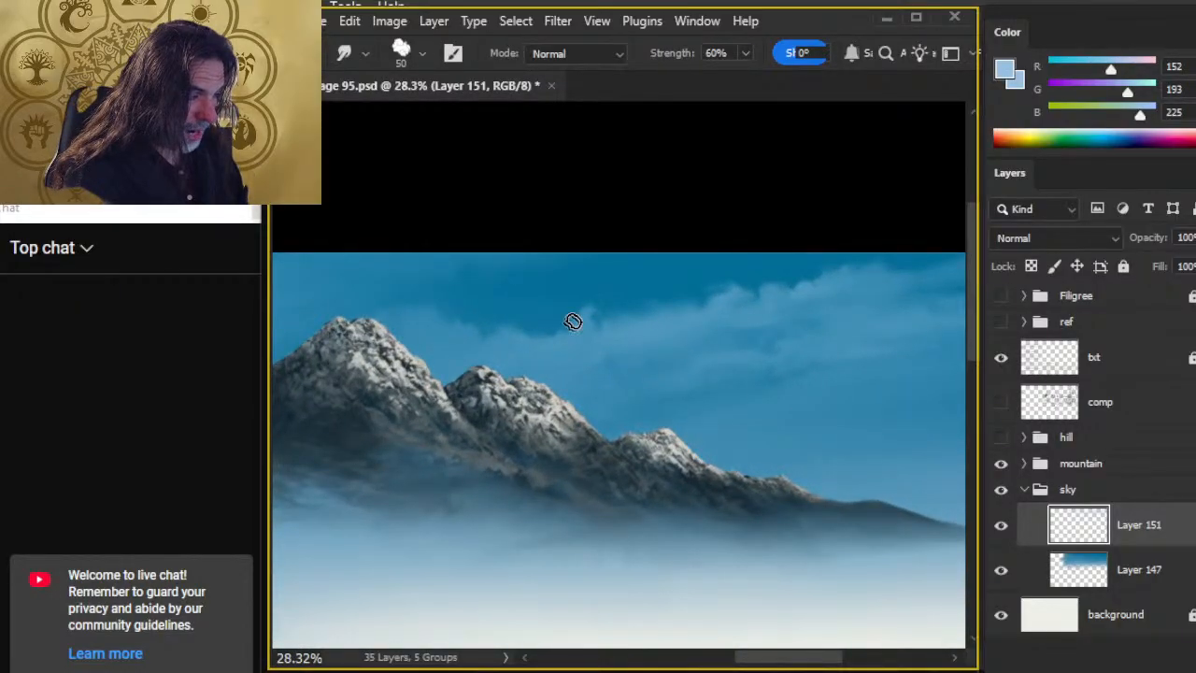
{"action": "mouse_move", "coordinate": [628, 332]}
{"action": "left_mouse_down"}
{"action": "mouse_move", "coordinate": [599, 317]}
{"action": "mouse_move", "coordinate": [631, 314]}
{"action": "left_mouse_up"}
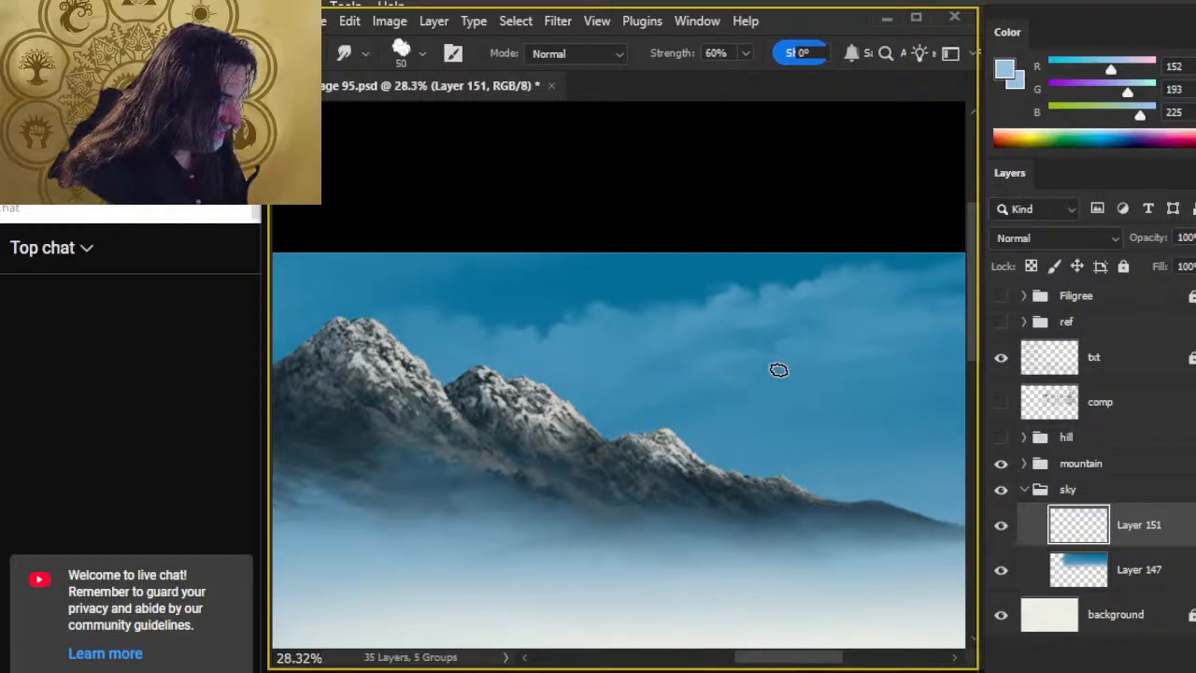
{"action": "key", "text": "z"}
{"action": "mouse_move", "coordinate": [706, 460]}
{"action": "left_mouse_down"}
{"action": "mouse_move", "coordinate": [655, 467]}
{"action": "mouse_move", "coordinate": [660, 423]}
{"action": "left_mouse_up"}
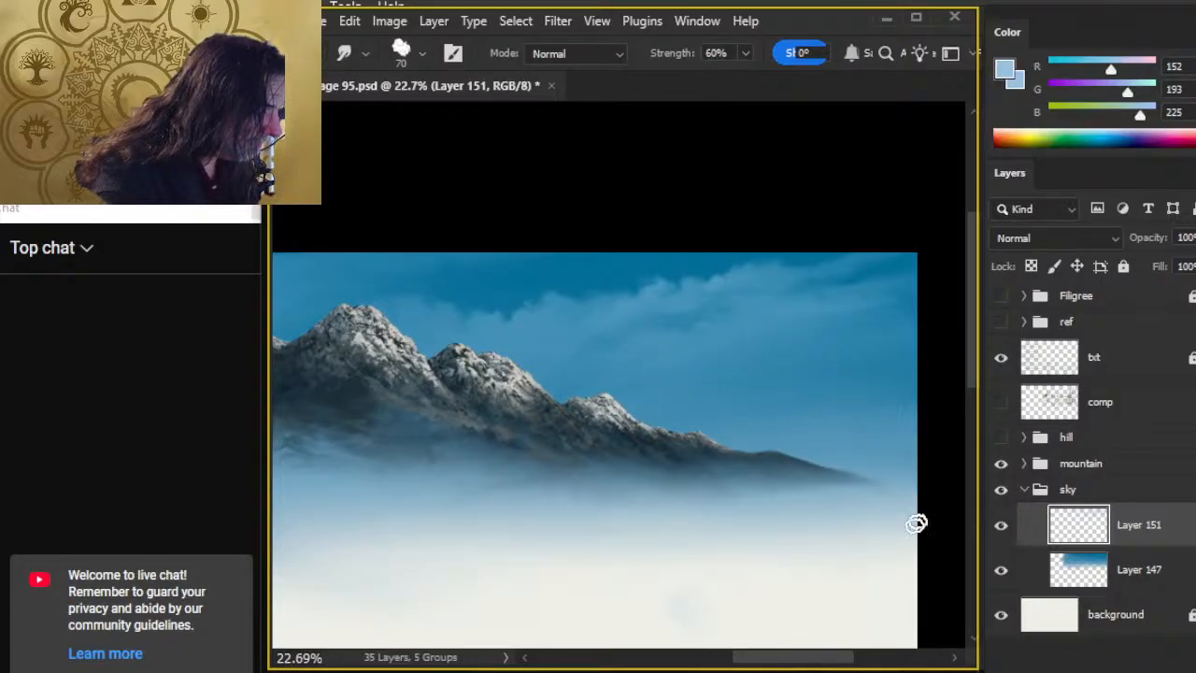
{"action": "key", "text": "z"}
{"action": "left_click_drag", "start_coordinate": [831, 499], "coordinate": [771, 506]}
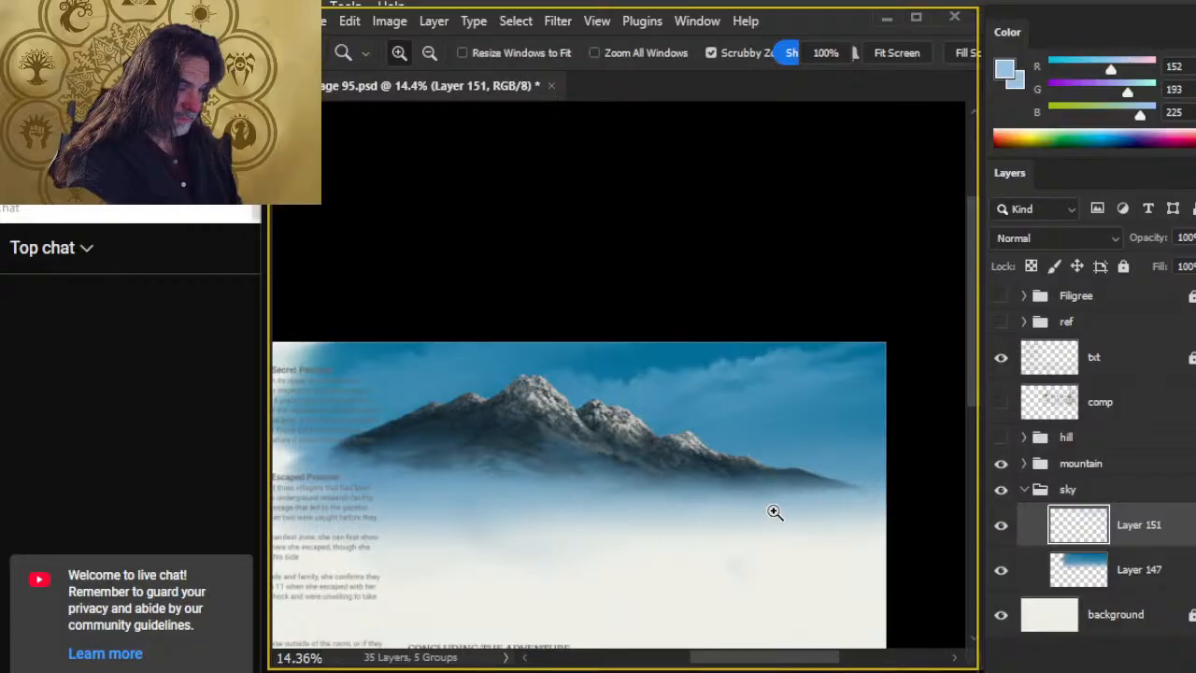
{"action": "left_click_drag", "start_coordinate": [710, 344], "coordinate": [783, 334]}
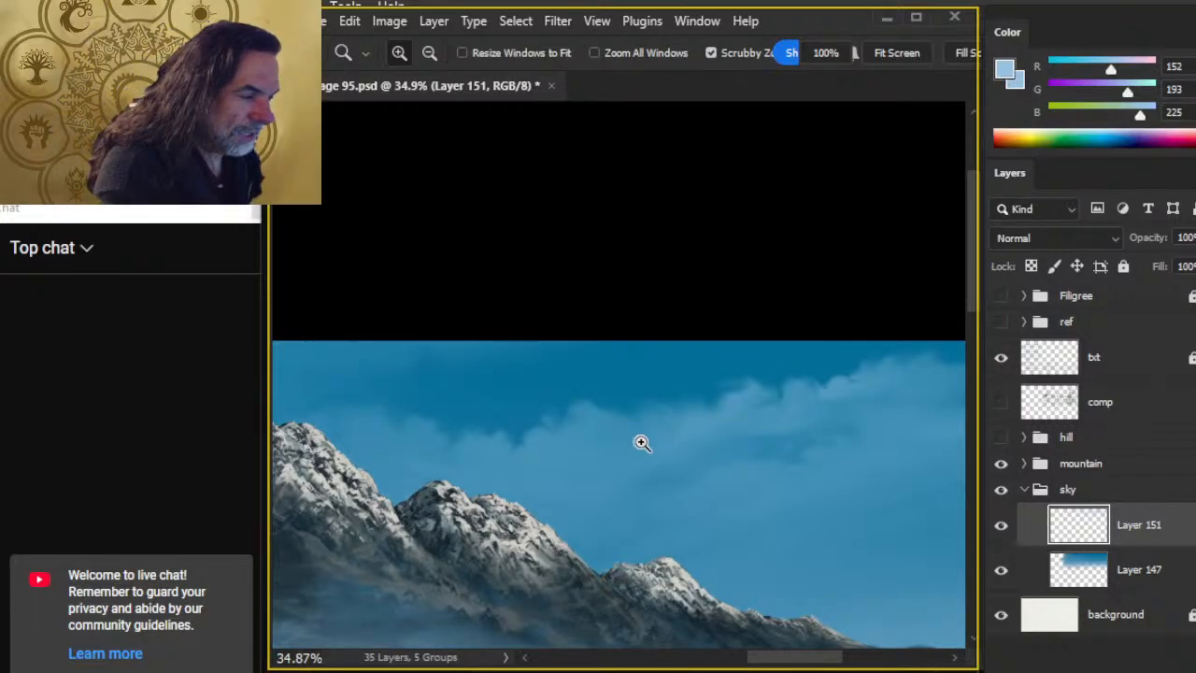
{"action": "scroll", "coordinate": [641, 442], "scroll_direction": "down", "scroll_amount": 4}
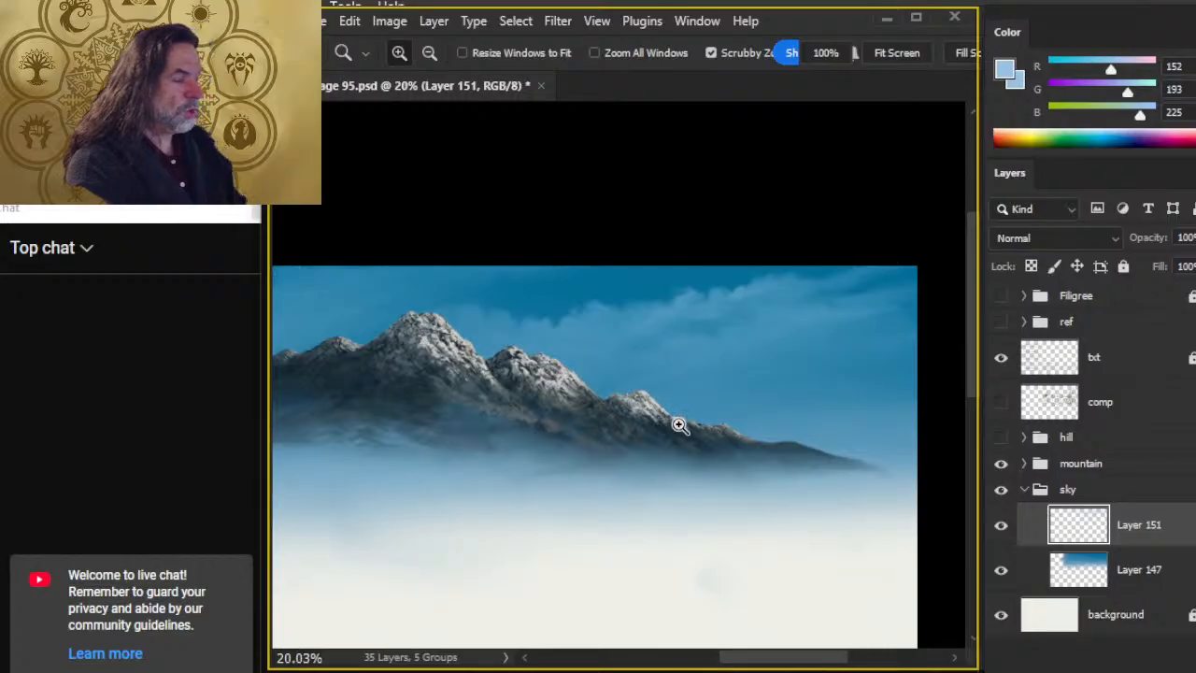
{"action": "key", "text": "r"}
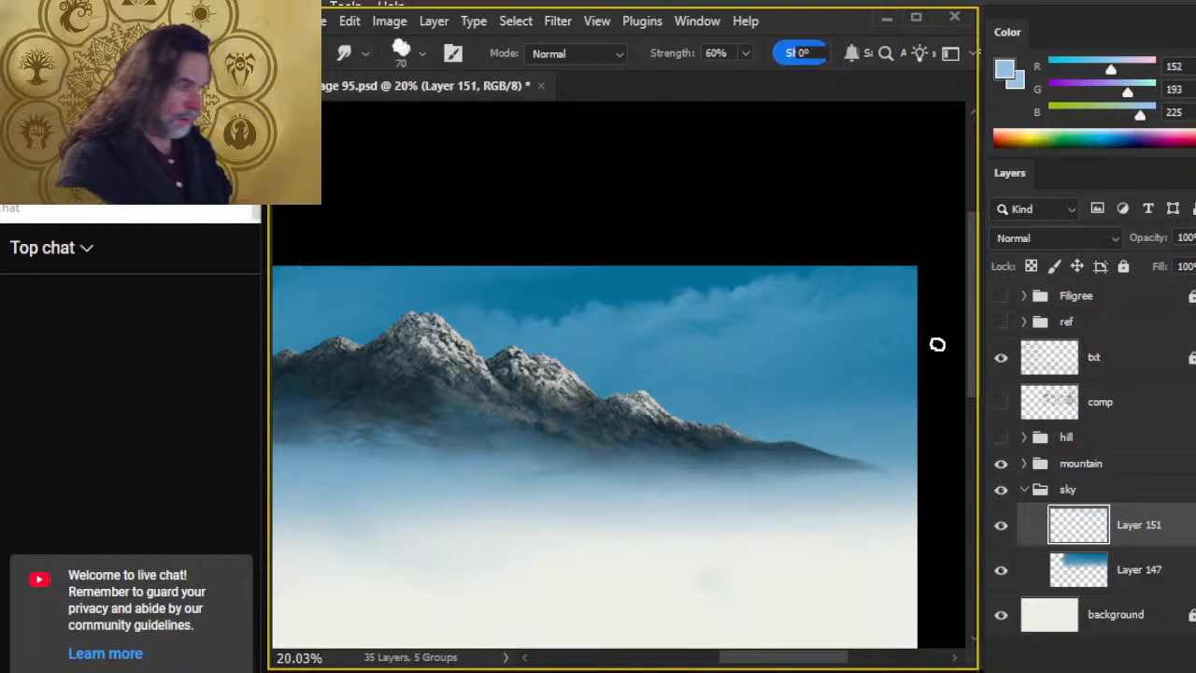
{"action": "key", "text": "z"}
{"action": "left_click_drag", "start_coordinate": [695, 418], "coordinate": [660, 405]}
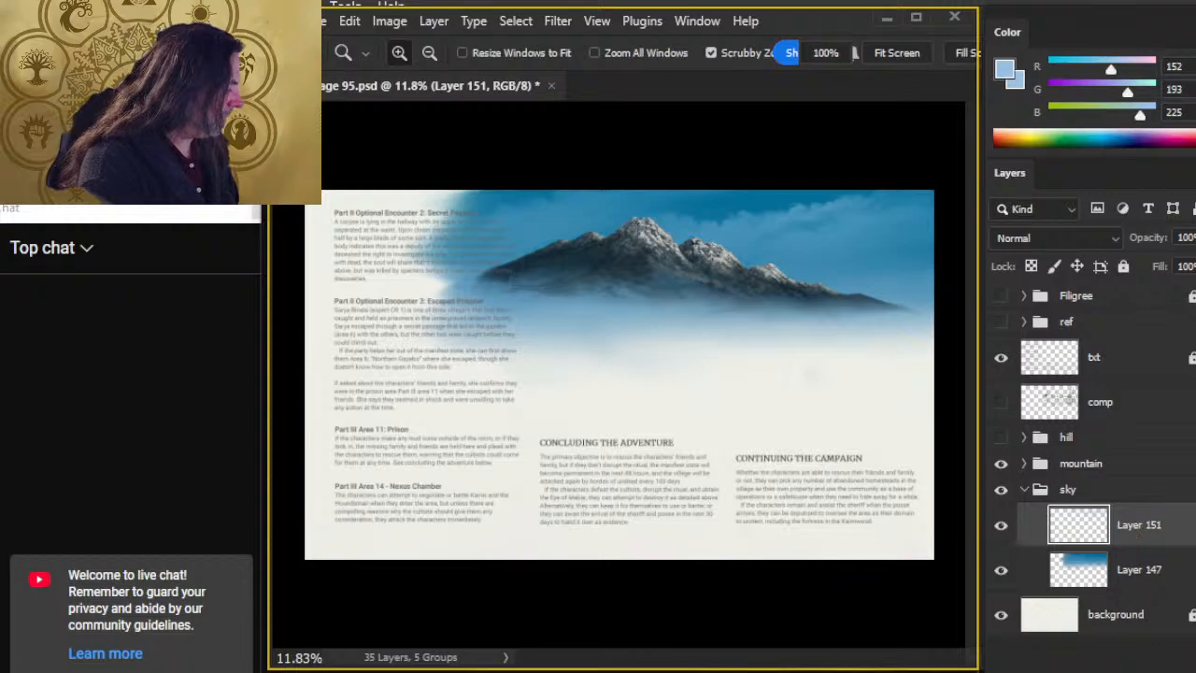
Step: Add a new layer above Layer 151 in the sky group and show the ref group's reference photos
{"action": "key", "text": "ctrl+shift+alt+n"}
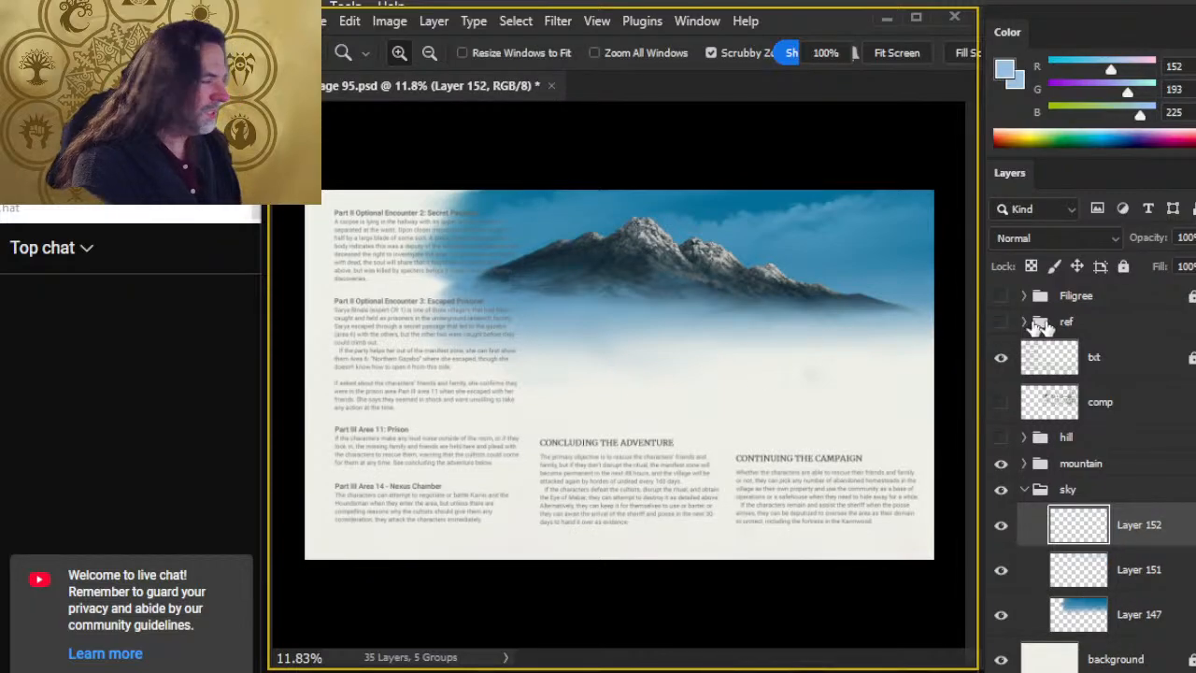
{"action": "left_click", "coordinate": [1001, 322]}
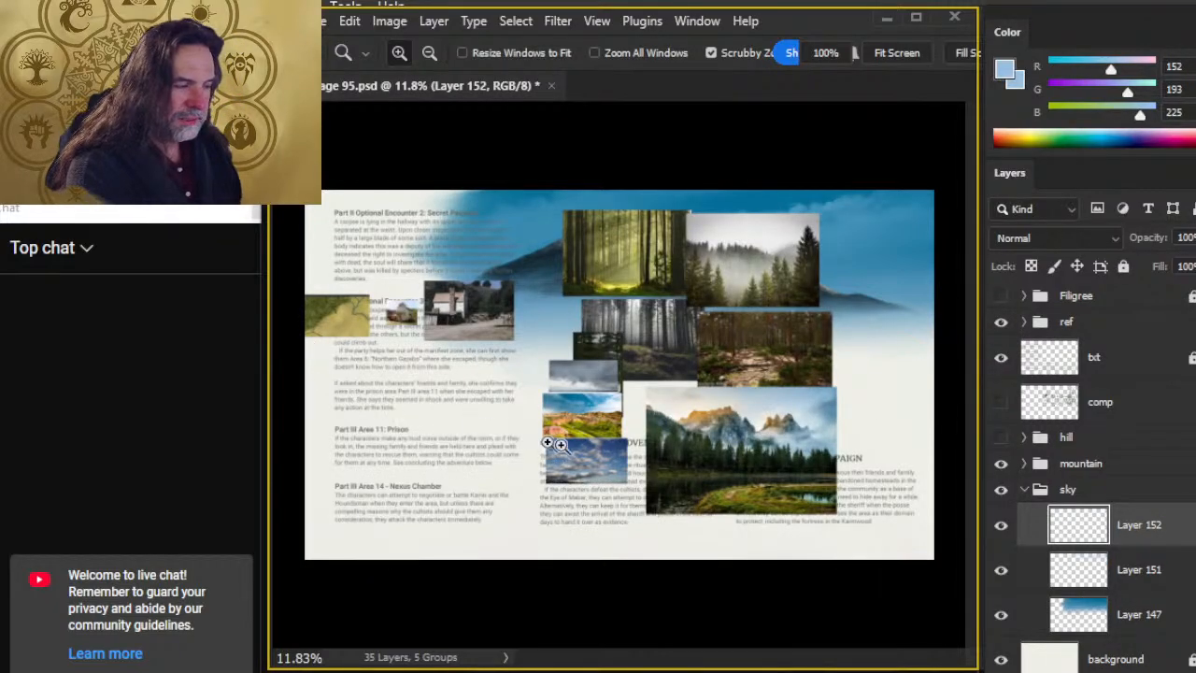
{"action": "left_click_drag", "start_coordinate": [601, 402], "coordinate": [720, 406]}
{"action": "left_click_drag", "start_coordinate": [570, 415], "coordinate": [690, 415]}
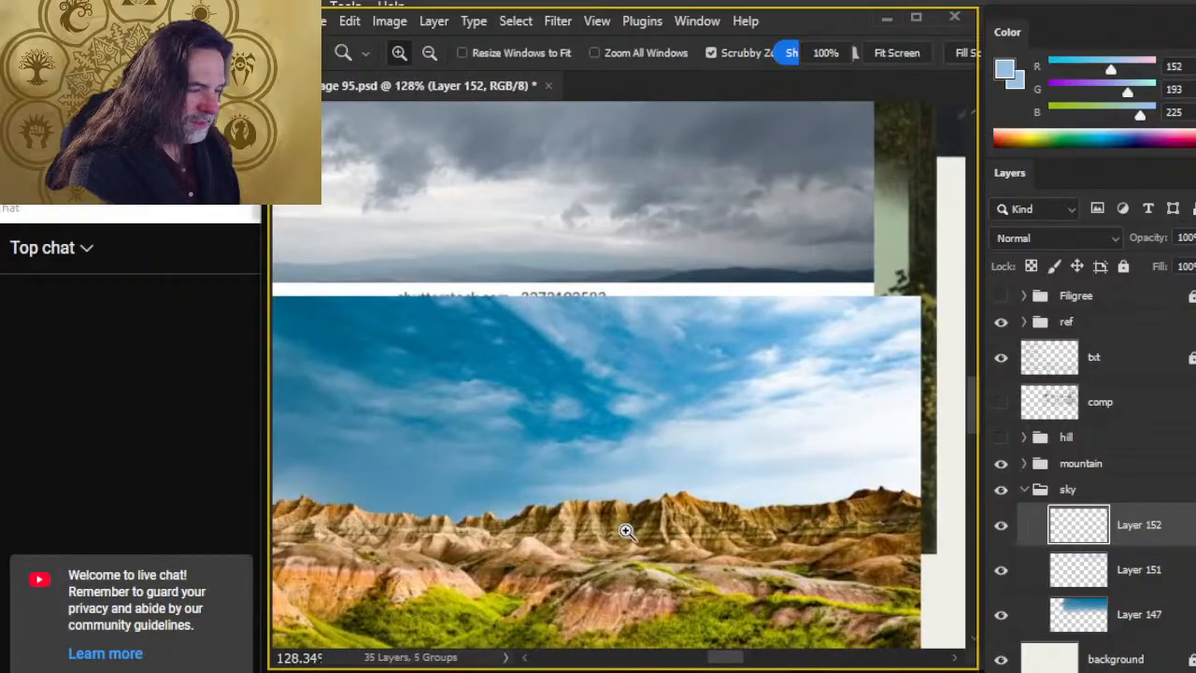
Step: Sample a cloud gray of RGB 191, 190, 185 from the reference photo of white clouds on deep blue sky
{"action": "key", "text": "b"}
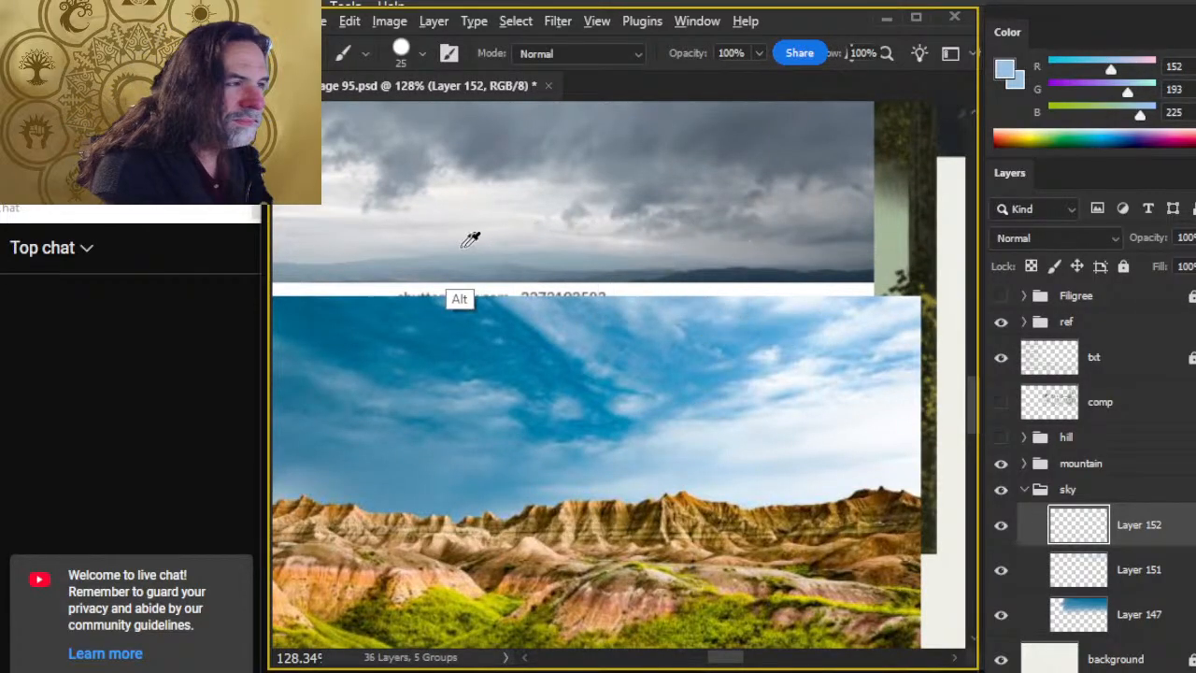
{"action": "mouse_move", "coordinate": [506, 306]}
{"action": "left_mouse_down"}
{"action": "mouse_move", "coordinate": [654, 393]}
{"action": "mouse_move", "coordinate": [664, 115]}
{"action": "mouse_move", "coordinate": [604, 191]}
{"action": "mouse_move", "coordinate": [710, 141]}
{"action": "mouse_move", "coordinate": [738, 177]}
{"action": "left_mouse_up"}
{"action": "key", "text": "alt"}
{"action": "left_click", "coordinate": [552, 364], "text": "alt"}
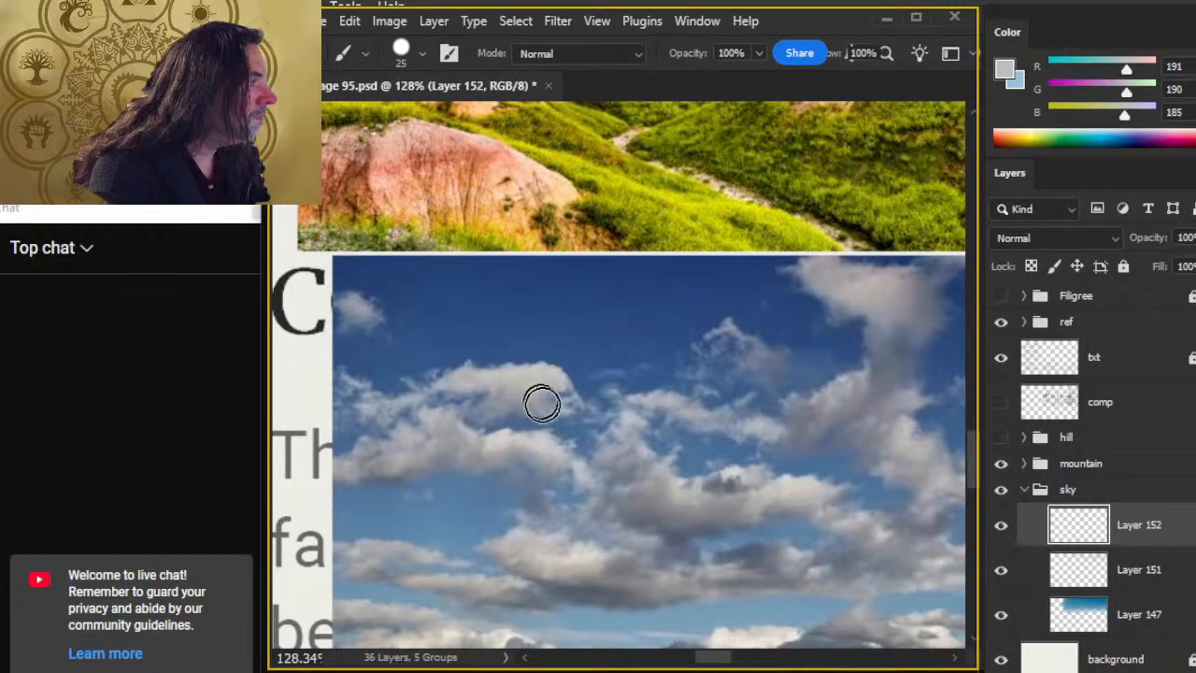
{"action": "left_click_drag", "start_coordinate": [676, 399], "coordinate": [591, 434]}
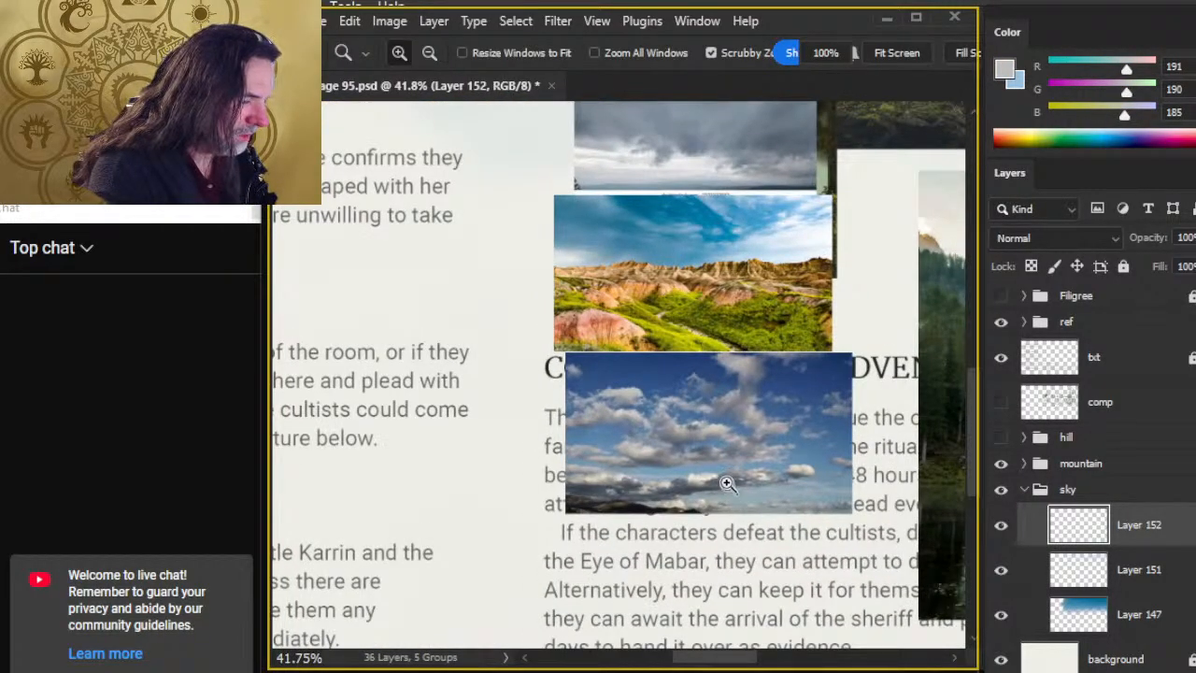
Step: Swap the foreground and background colors and sample a light gray of RGB 218, 216, 215 from the overcast sky reference
{"action": "key", "text": "x"}
{"action": "key", "text": "b"}
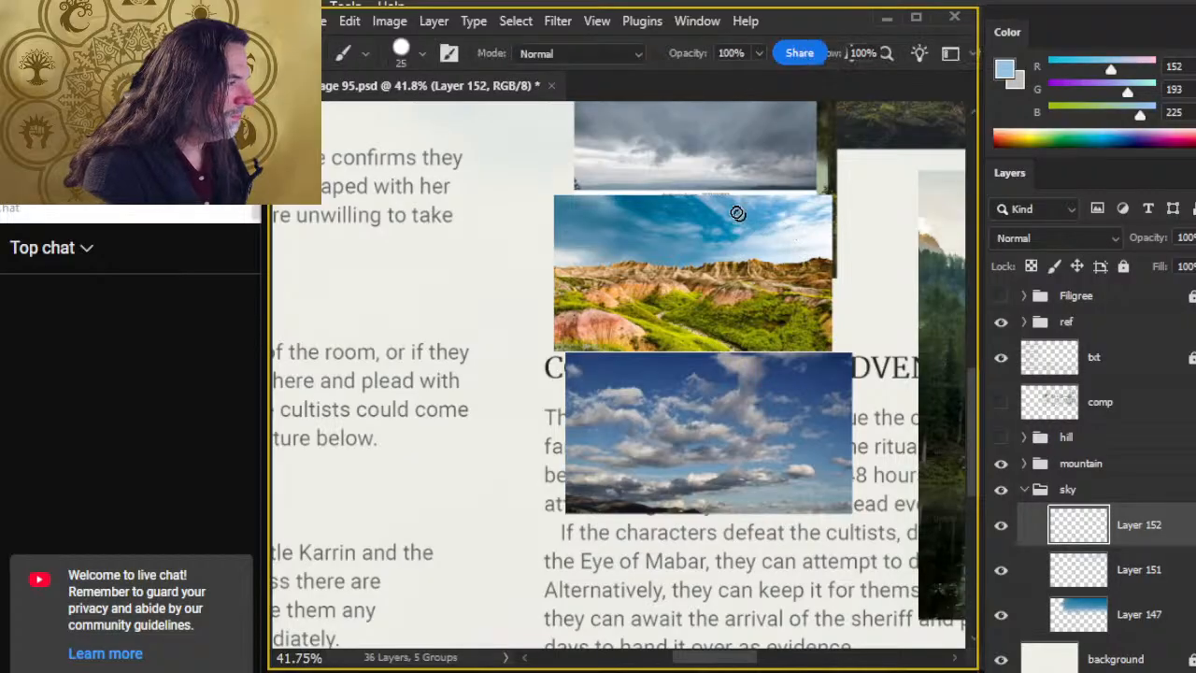
{"action": "scroll", "coordinate": [739, 215], "scroll_direction": "up", "scroll_amount": 3}
{"action": "left_click_drag", "start_coordinate": [632, 308], "coordinate": [716, 307]}
{"action": "left_click_drag", "start_coordinate": [612, 309], "coordinate": [573, 324]}
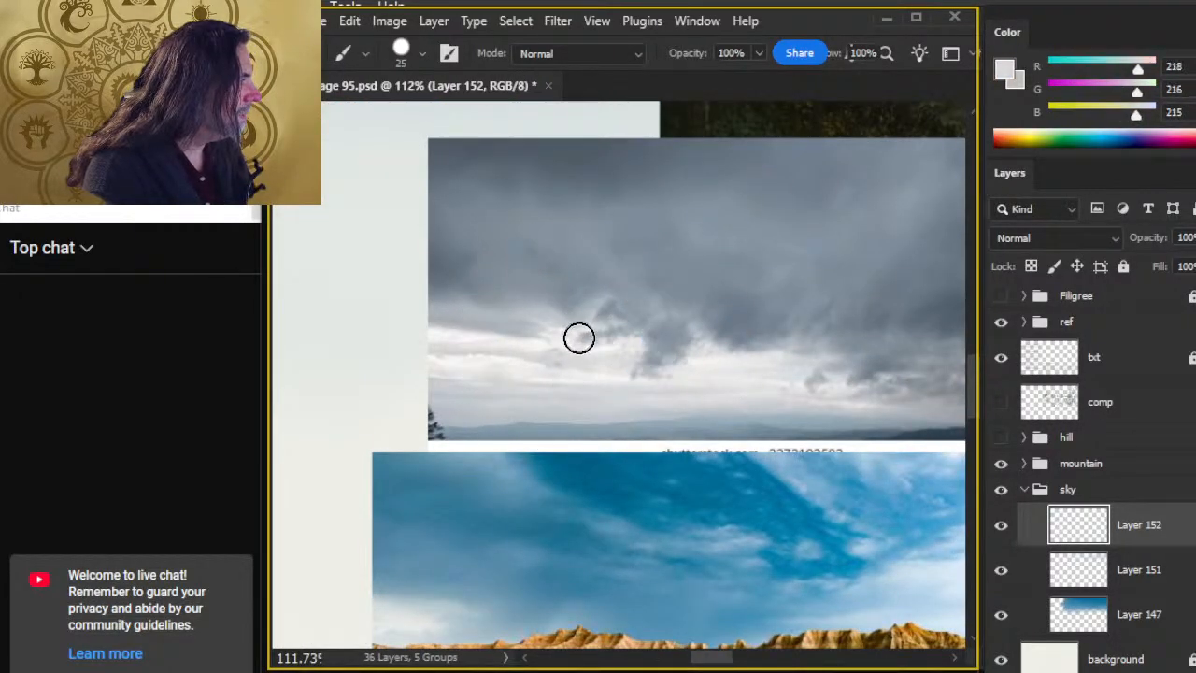
Step: Sample light grays from the upper cloud in the deep blue sky reference to refine the foreground and background colors
{"action": "key", "text": "ctrl+space"}
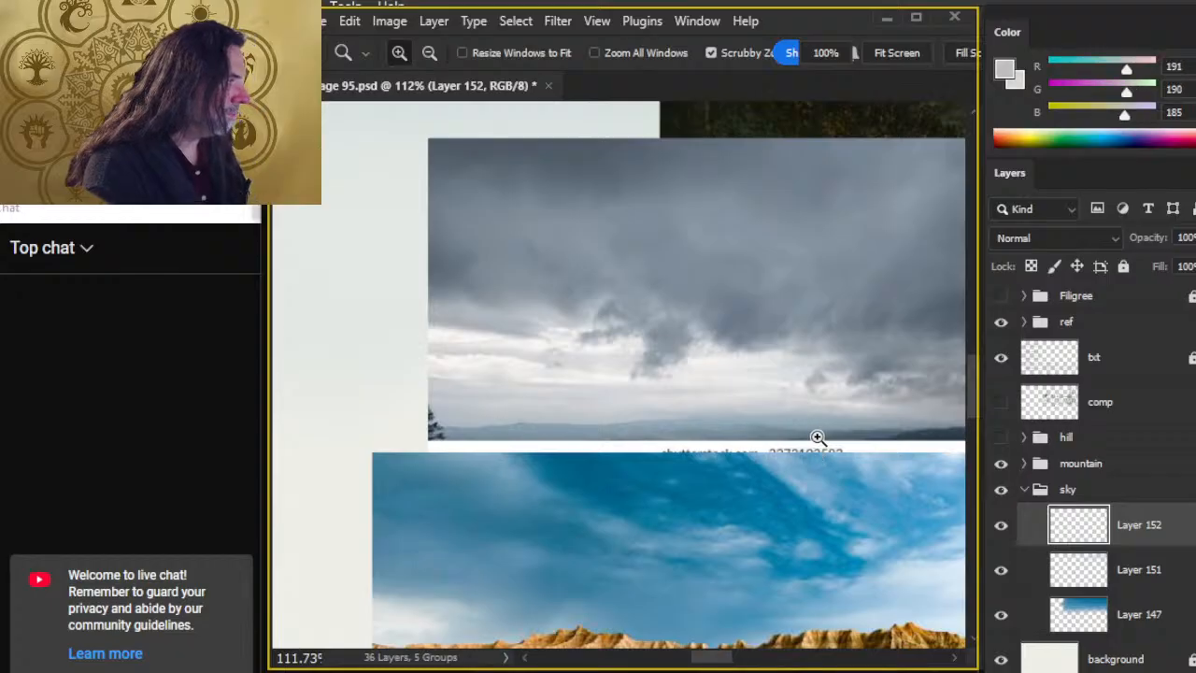
{"action": "left_click_drag", "start_coordinate": [722, 468], "coordinate": [728, 243]}
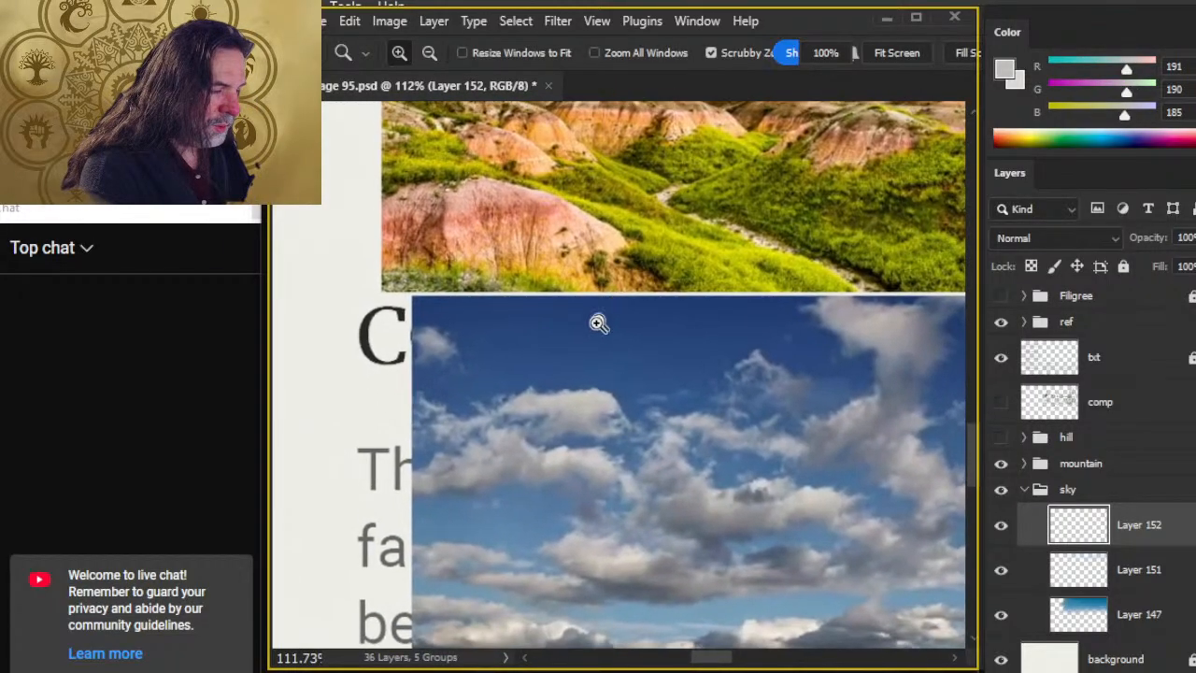
{"action": "left_click", "coordinate": [586, 396], "text": "alt"}
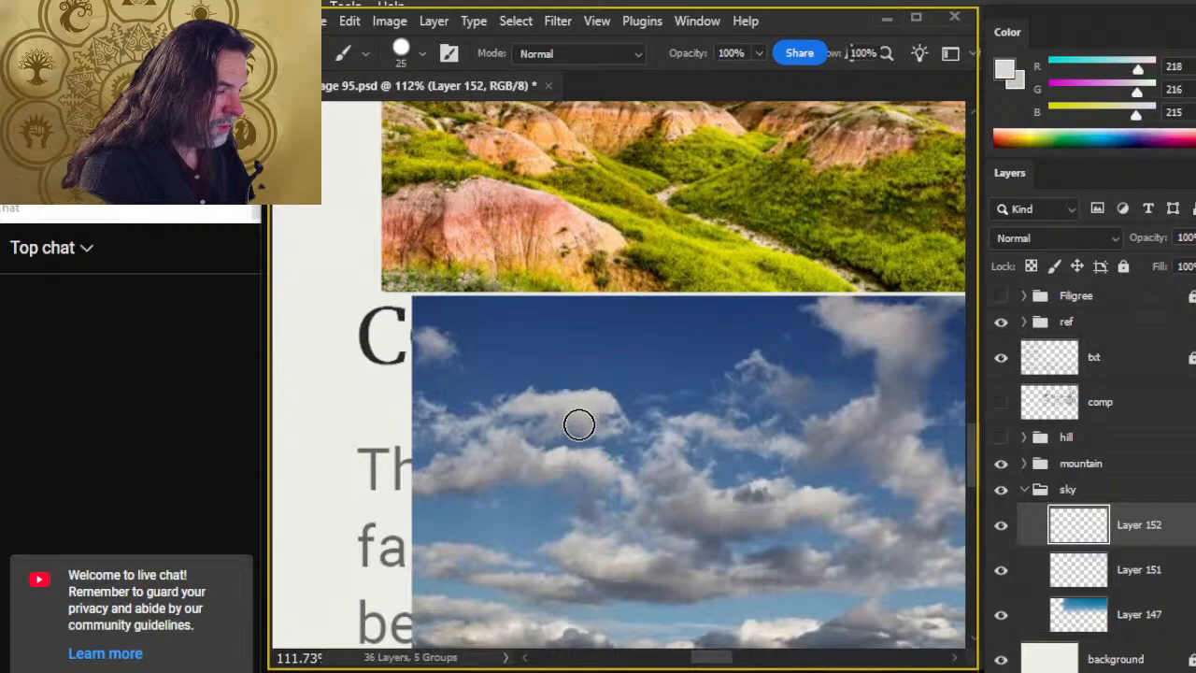
{"action": "left_click", "coordinate": [552, 396], "text": "alt"}
{"action": "left_click", "coordinate": [604, 392], "text": "alt"}
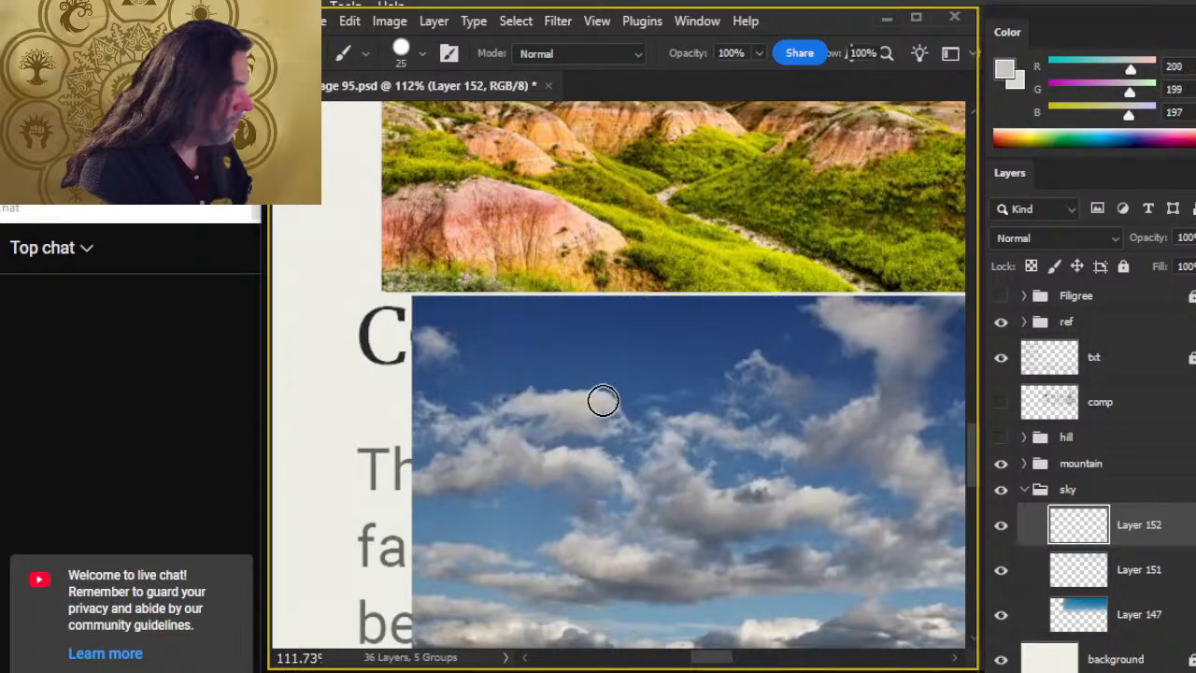
Step: Hide the ref group so only the page painting shows
{"action": "key", "text": "z"}
{"action": "left_click_drag", "start_coordinate": [760, 483], "coordinate": [722, 472]}
{"action": "left_click_drag", "start_coordinate": [797, 499], "coordinate": [444, 503]}
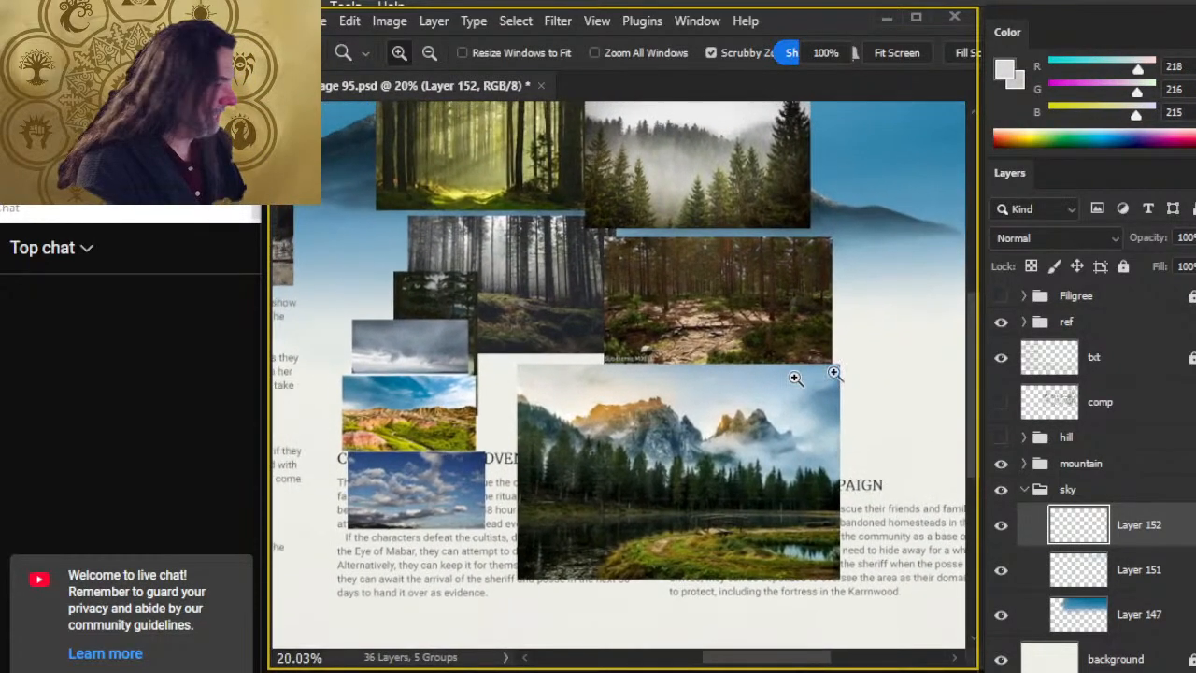
{"action": "left_click", "coordinate": [1001, 321]}
{"action": "left_click_drag", "start_coordinate": [863, 440], "coordinate": [761, 356]}
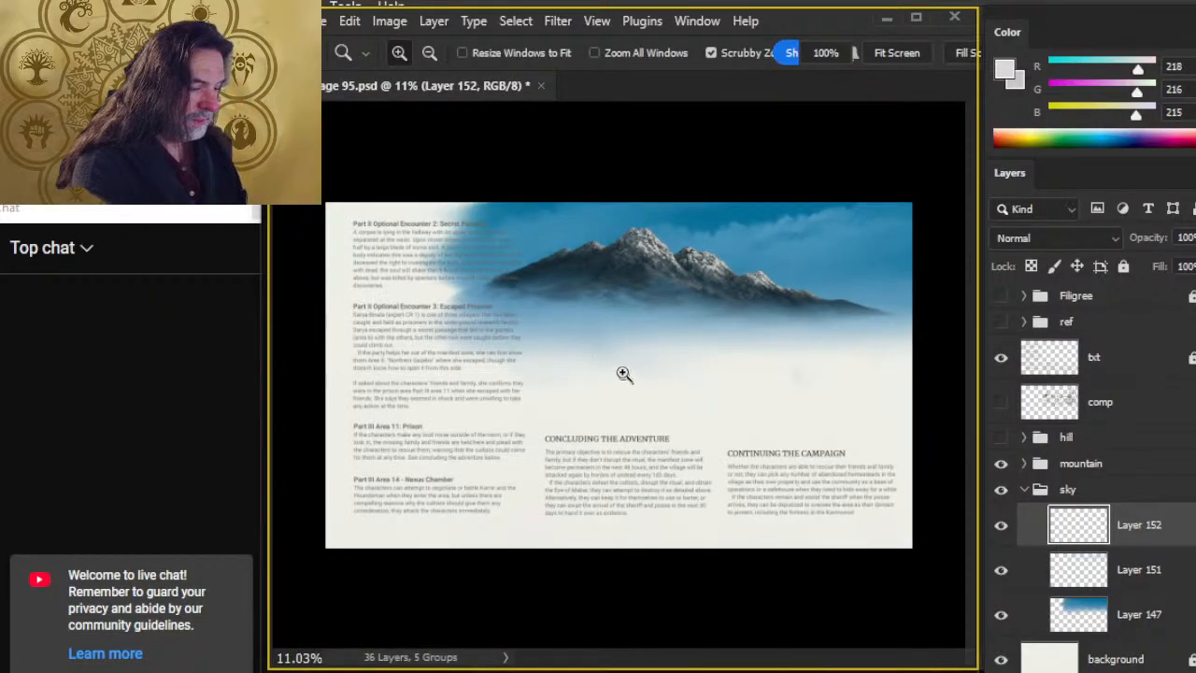
Step: Paint a squiggly light gray cloud band rising across the sky beyond the peaks with a 25-pixel brush, comparing with Layer 152 hidden
{"action": "left_click_drag", "start_coordinate": [625, 376], "coordinate": [680, 362]}
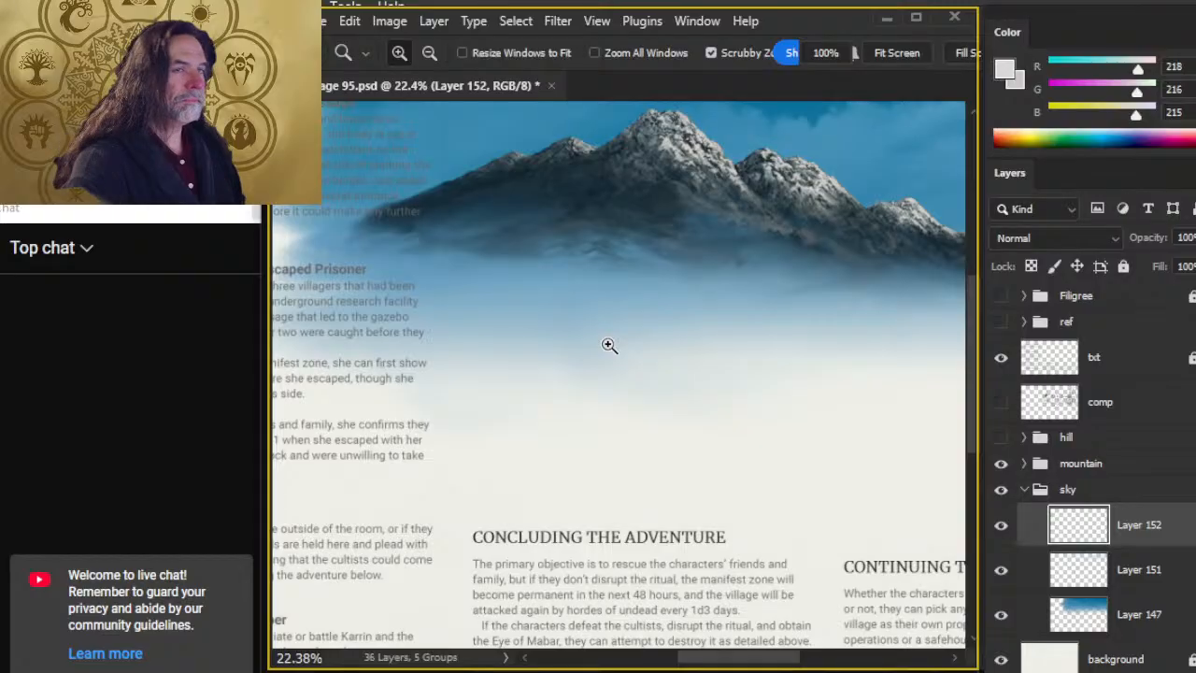
{"action": "left_click_drag", "start_coordinate": [653, 356], "coordinate": [509, 478]}
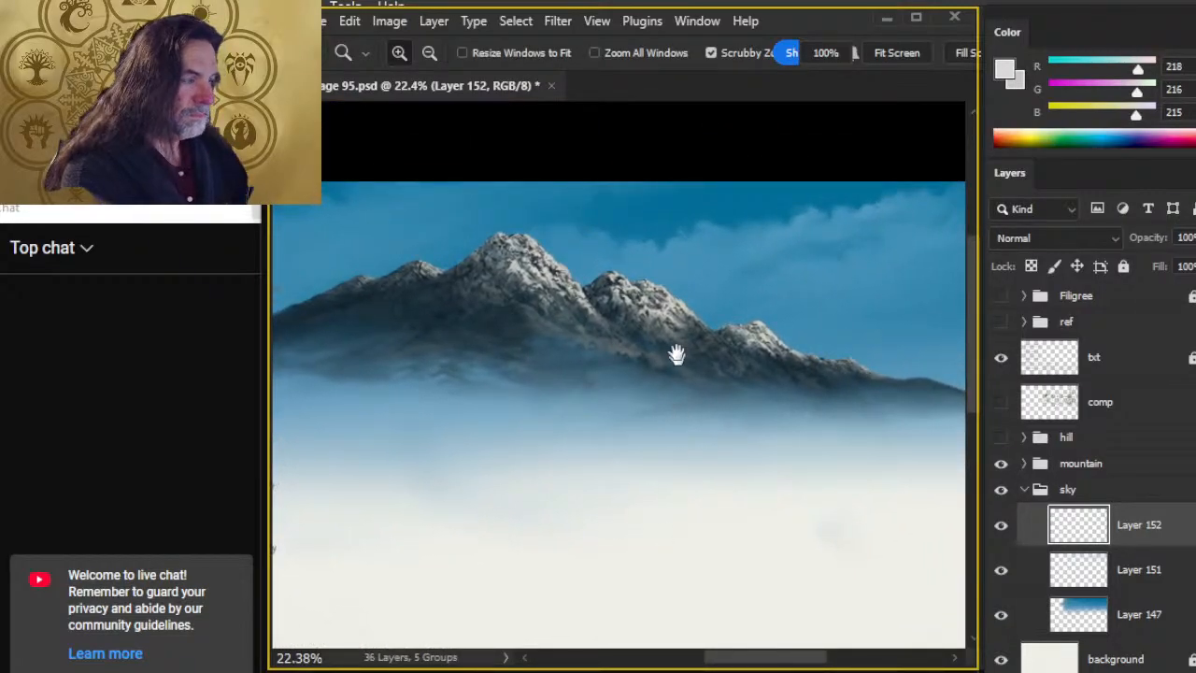
{"action": "left_click_drag", "start_coordinate": [725, 270], "coordinate": [777, 269]}
{"action": "left_click_drag", "start_coordinate": [716, 327], "coordinate": [526, 413]}
{"action": "left_click_drag", "start_coordinate": [654, 373], "coordinate": [625, 364]}
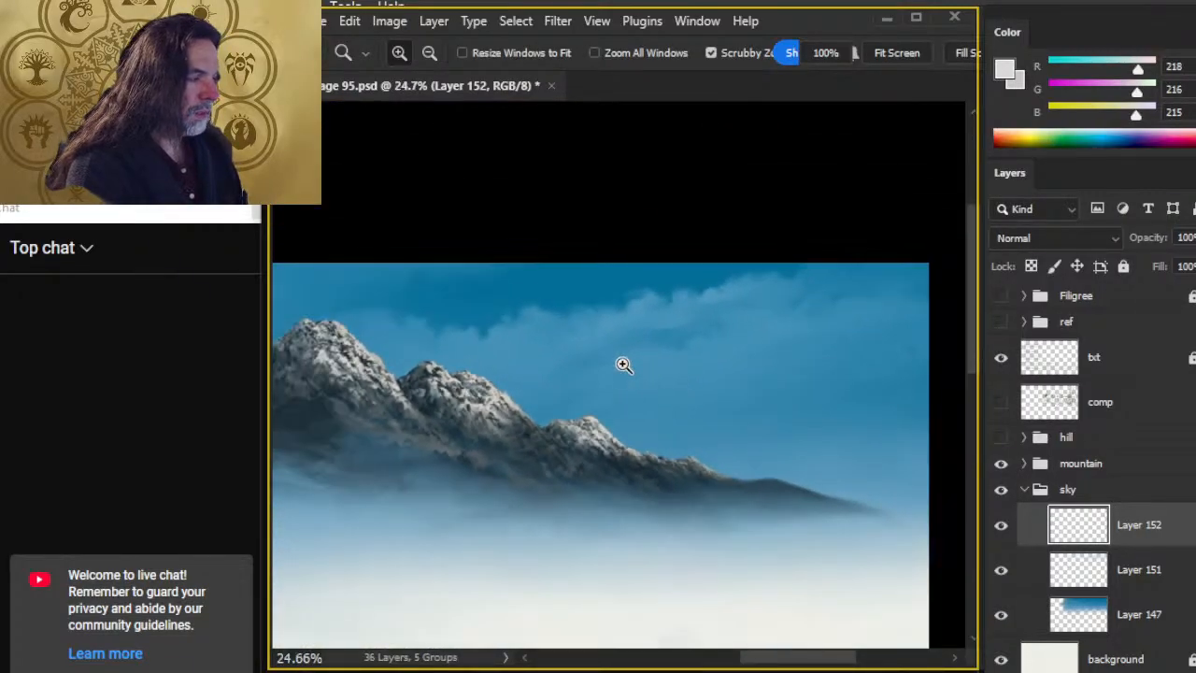
{"action": "left_click_drag", "start_coordinate": [704, 434], "coordinate": [709, 433]}
{"action": "key", "text": "b"}
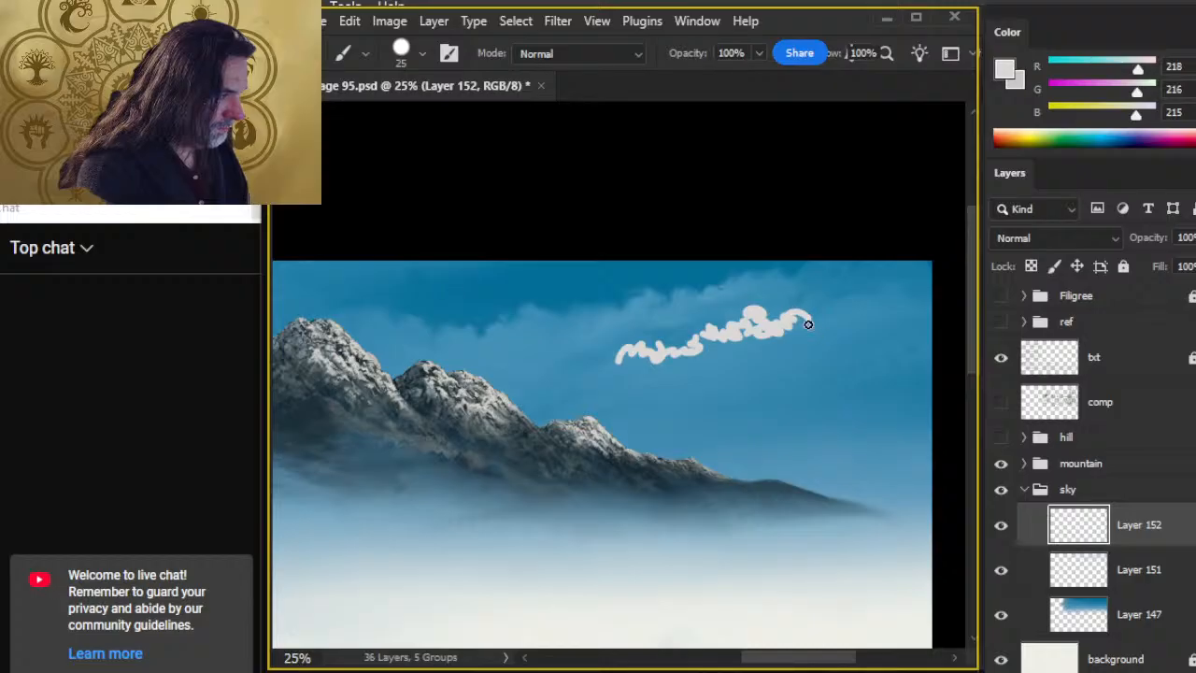
{"action": "left_click", "coordinate": [1001, 529]}
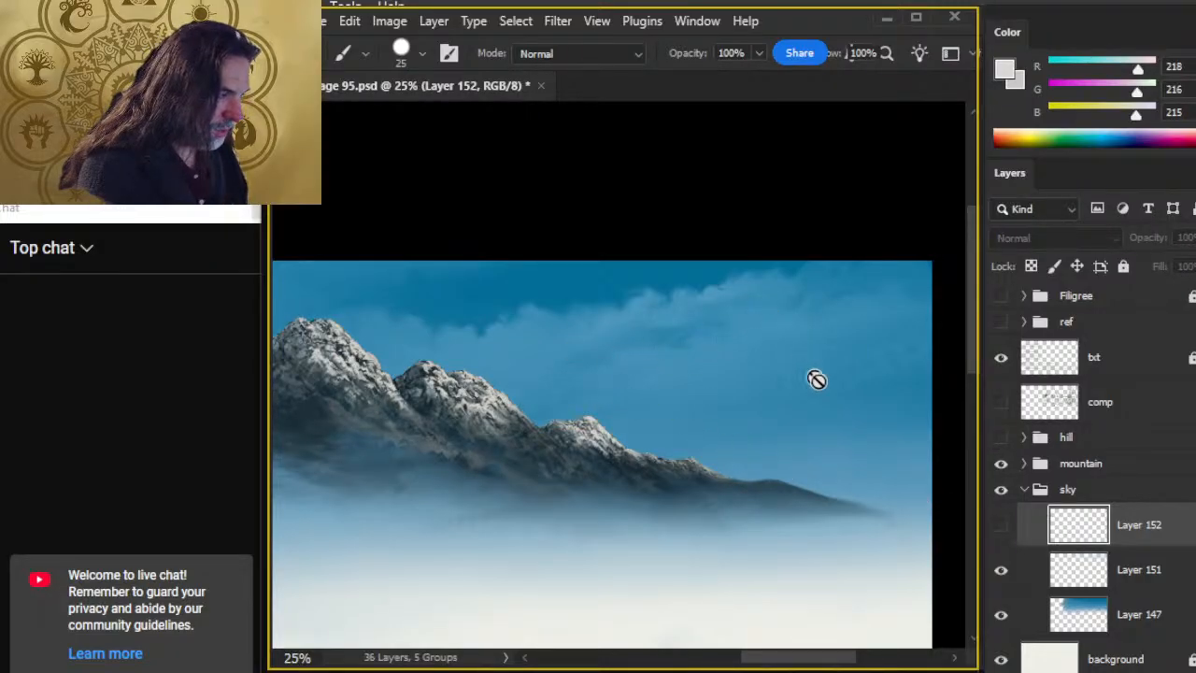
{"action": "left_click", "coordinate": [1001, 525]}
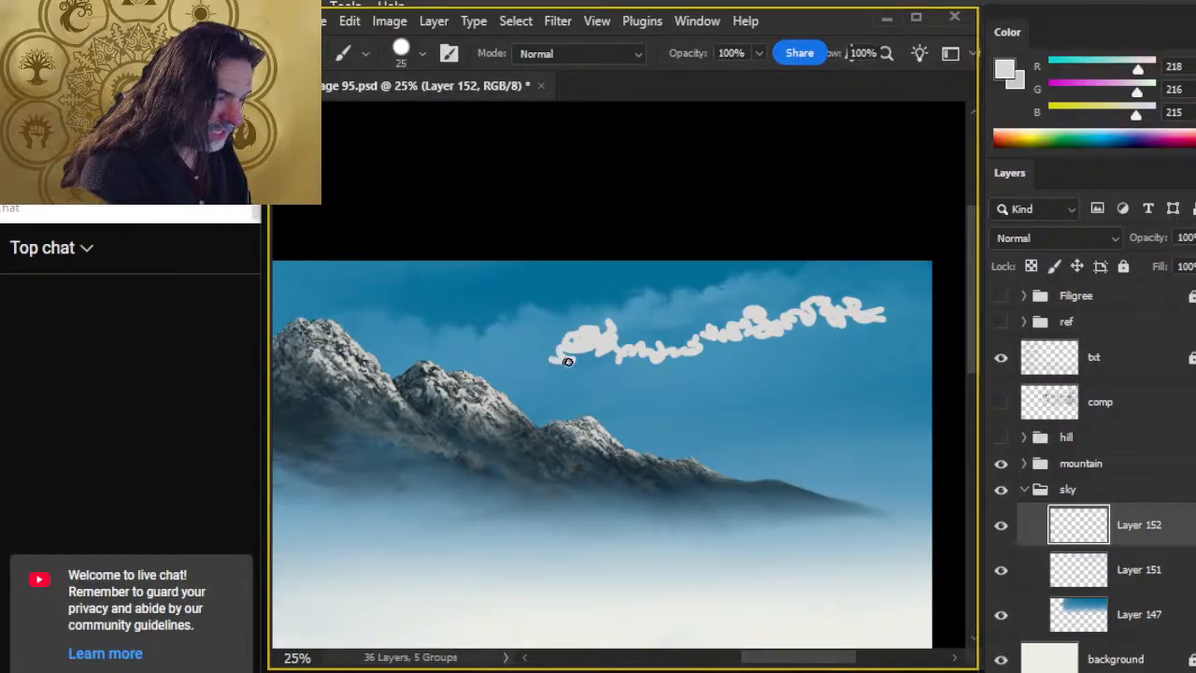
Step: Smudge the whole painted band into a soft, wispy cloud reaching the page edge, using a 50-pixel smudge brush at 60% strength
{"action": "key", "text": "r"}
{"action": "mouse_move", "coordinate": [586, 363]}
{"action": "left_mouse_down"}
{"action": "mouse_move", "coordinate": [563, 355]}
{"action": "mouse_move", "coordinate": [608, 361]}
{"action": "mouse_move", "coordinate": [584, 356]}
{"action": "left_mouse_up"}
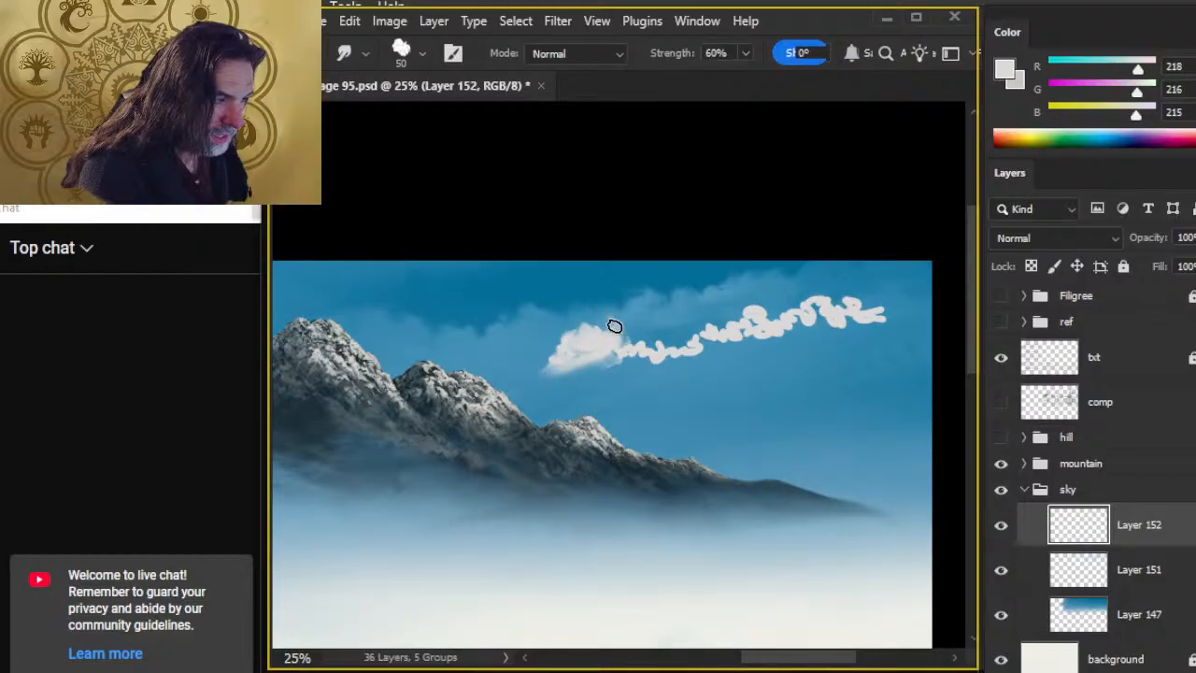
{"action": "mouse_move", "coordinate": [545, 352]}
{"action": "left_mouse_down"}
{"action": "mouse_move", "coordinate": [526, 381]}
{"action": "mouse_move", "coordinate": [536, 346]}
{"action": "mouse_move", "coordinate": [582, 361]}
{"action": "left_mouse_up"}
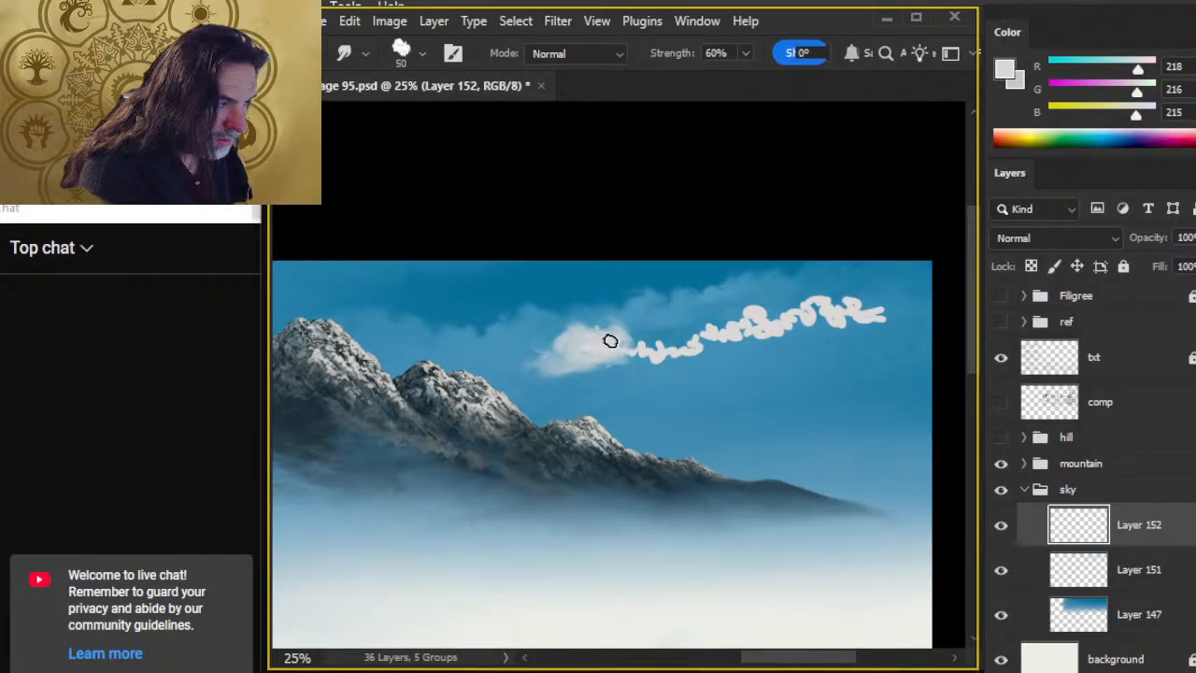
{"action": "left_click_drag", "start_coordinate": [666, 351], "coordinate": [657, 342]}
{"action": "left_click_drag", "start_coordinate": [583, 354], "coordinate": [621, 374]}
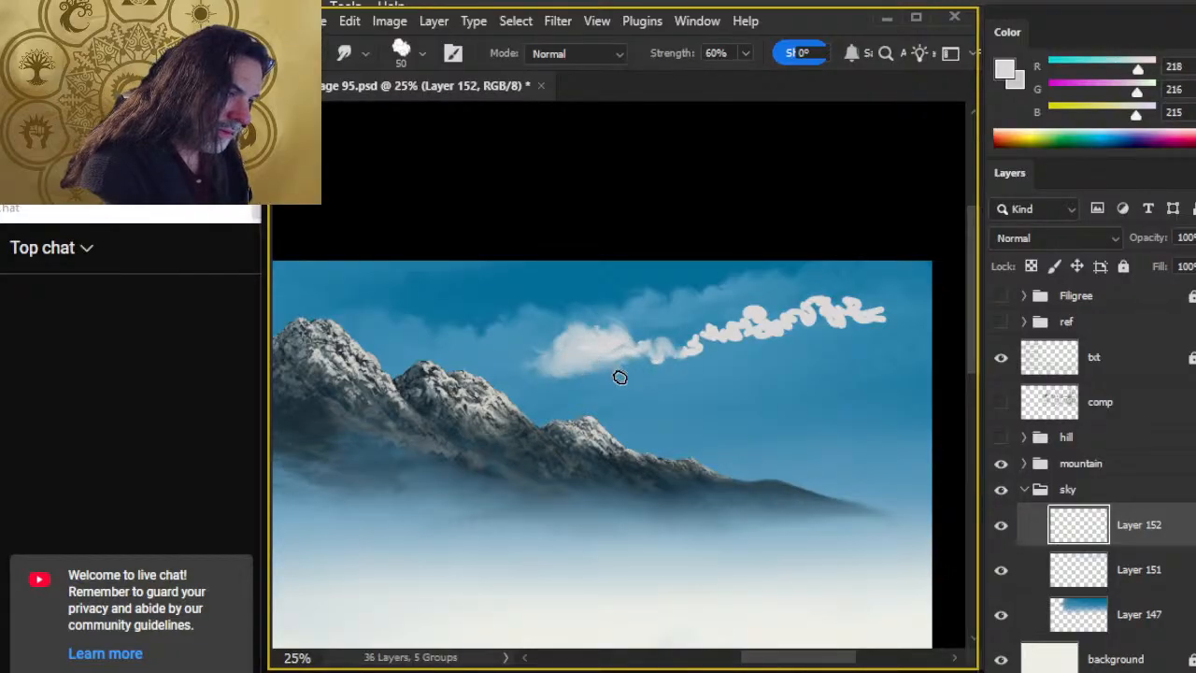
{"action": "mouse_move", "coordinate": [549, 368]}
{"action": "left_mouse_down"}
{"action": "mouse_move", "coordinate": [525, 386]}
{"action": "mouse_move", "coordinate": [616, 384]}
{"action": "mouse_move", "coordinate": [547, 384]}
{"action": "mouse_move", "coordinate": [620, 364]}
{"action": "mouse_move", "coordinate": [560, 372]}
{"action": "mouse_move", "coordinate": [613, 367]}
{"action": "mouse_move", "coordinate": [559, 387]}
{"action": "mouse_move", "coordinate": [553, 360]}
{"action": "mouse_move", "coordinate": [628, 385]}
{"action": "mouse_move", "coordinate": [611, 374]}
{"action": "mouse_move", "coordinate": [627, 371]}
{"action": "mouse_move", "coordinate": [547, 379]}
{"action": "mouse_move", "coordinate": [629, 385]}
{"action": "mouse_move", "coordinate": [625, 369]}
{"action": "mouse_move", "coordinate": [521, 396]}
{"action": "mouse_move", "coordinate": [552, 397]}
{"action": "mouse_move", "coordinate": [520, 384]}
{"action": "mouse_move", "coordinate": [551, 385]}
{"action": "mouse_move", "coordinate": [520, 383]}
{"action": "mouse_move", "coordinate": [564, 399]}
{"action": "mouse_move", "coordinate": [500, 404]}
{"action": "mouse_move", "coordinate": [560, 395]}
{"action": "mouse_move", "coordinate": [571, 384]}
{"action": "mouse_move", "coordinate": [510, 400]}
{"action": "mouse_move", "coordinate": [530, 384]}
{"action": "mouse_move", "coordinate": [518, 402]}
{"action": "mouse_move", "coordinate": [496, 395]}
{"action": "mouse_move", "coordinate": [570, 377]}
{"action": "mouse_move", "coordinate": [630, 389]}
{"action": "mouse_move", "coordinate": [511, 387]}
{"action": "mouse_move", "coordinate": [624, 389]}
{"action": "mouse_move", "coordinate": [571, 385]}
{"action": "mouse_move", "coordinate": [628, 385]}
{"action": "mouse_move", "coordinate": [646, 366]}
{"action": "mouse_move", "coordinate": [632, 355]}
{"action": "mouse_move", "coordinate": [629, 384]}
{"action": "mouse_move", "coordinate": [666, 385]}
{"action": "mouse_move", "coordinate": [543, 385]}
{"action": "mouse_move", "coordinate": [641, 374]}
{"action": "mouse_move", "coordinate": [576, 375]}
{"action": "mouse_move", "coordinate": [622, 353]}
{"action": "mouse_move", "coordinate": [653, 358]}
{"action": "mouse_move", "coordinate": [647, 345]}
{"action": "mouse_move", "coordinate": [685, 355]}
{"action": "mouse_move", "coordinate": [688, 340]}
{"action": "mouse_move", "coordinate": [674, 342]}
{"action": "mouse_move", "coordinate": [699, 357]}
{"action": "mouse_move", "coordinate": [698, 331]}
{"action": "mouse_move", "coordinate": [723, 341]}
{"action": "mouse_move", "coordinate": [645, 356]}
{"action": "mouse_move", "coordinate": [691, 349]}
{"action": "mouse_move", "coordinate": [705, 368]}
{"action": "mouse_move", "coordinate": [598, 360]}
{"action": "mouse_move", "coordinate": [707, 349]}
{"action": "mouse_move", "coordinate": [651, 338]}
{"action": "mouse_move", "coordinate": [737, 345]}
{"action": "mouse_move", "coordinate": [724, 331]}
{"action": "mouse_move", "coordinate": [764, 324]}
{"action": "mouse_move", "coordinate": [718, 346]}
{"action": "mouse_move", "coordinate": [761, 324]}
{"action": "mouse_move", "coordinate": [750, 330]}
{"action": "mouse_move", "coordinate": [758, 305]}
{"action": "mouse_move", "coordinate": [788, 317]}
{"action": "mouse_move", "coordinate": [838, 318]}
{"action": "mouse_move", "coordinate": [846, 305]}
{"action": "mouse_move", "coordinate": [897, 312]}
{"action": "mouse_move", "coordinate": [754, 322]}
{"action": "left_mouse_up"}
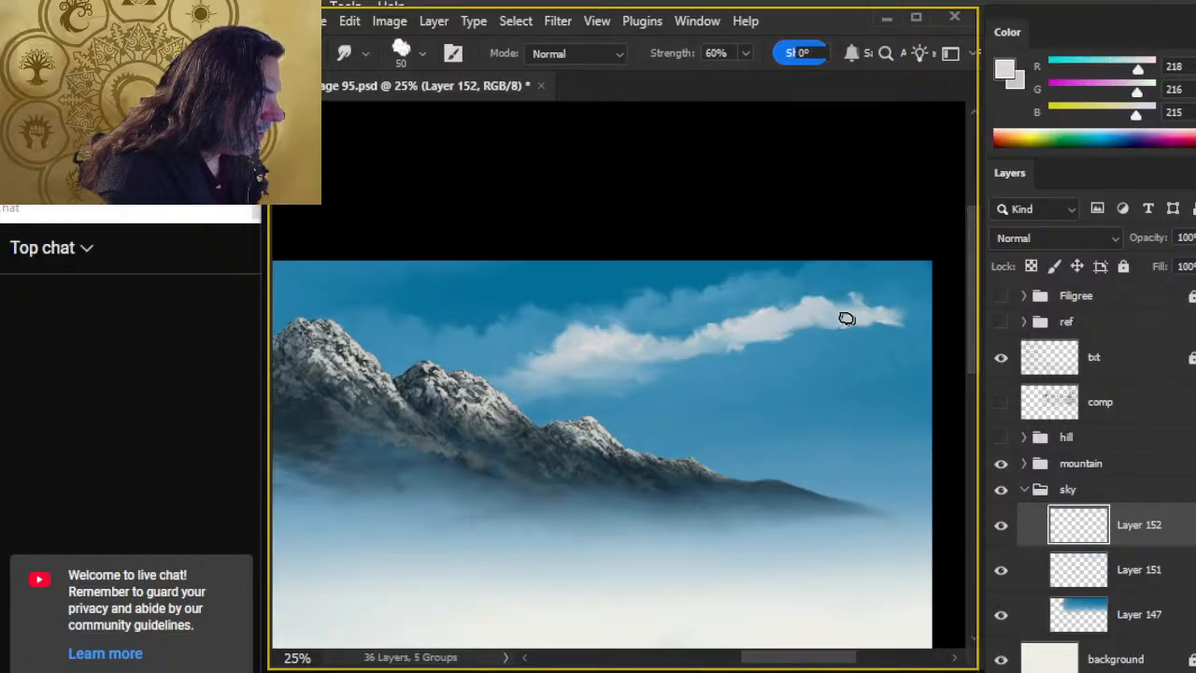
{"action": "left_click_drag", "start_coordinate": [895, 309], "coordinate": [851, 328]}
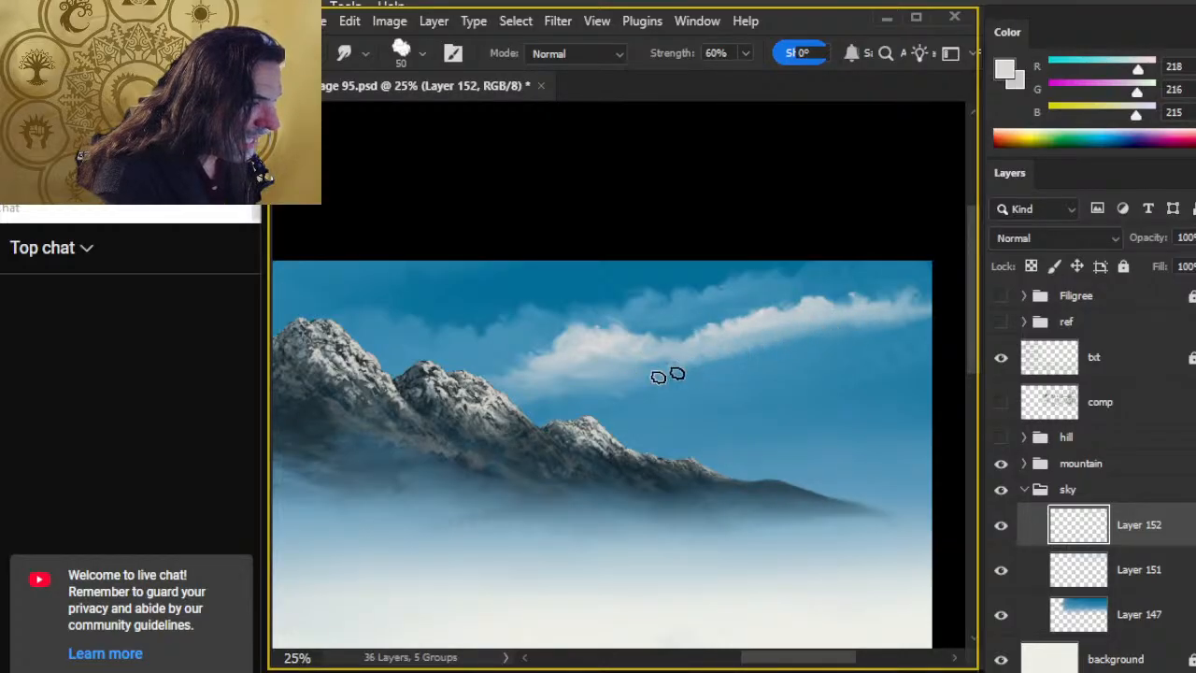
Step: Build up the cloud's middle and smudge its underside into billowing shapes with faint trailing wisps
{"action": "key", "text": "z"}
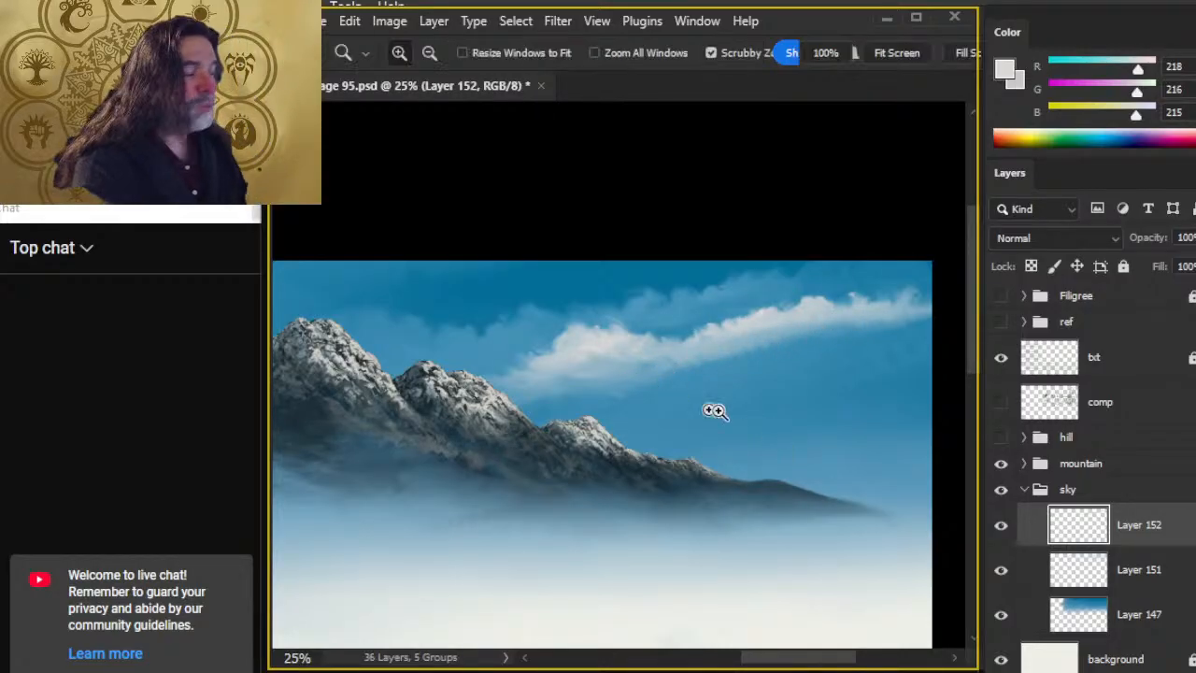
{"action": "left_click_drag", "start_coordinate": [716, 412], "coordinate": [689, 459]}
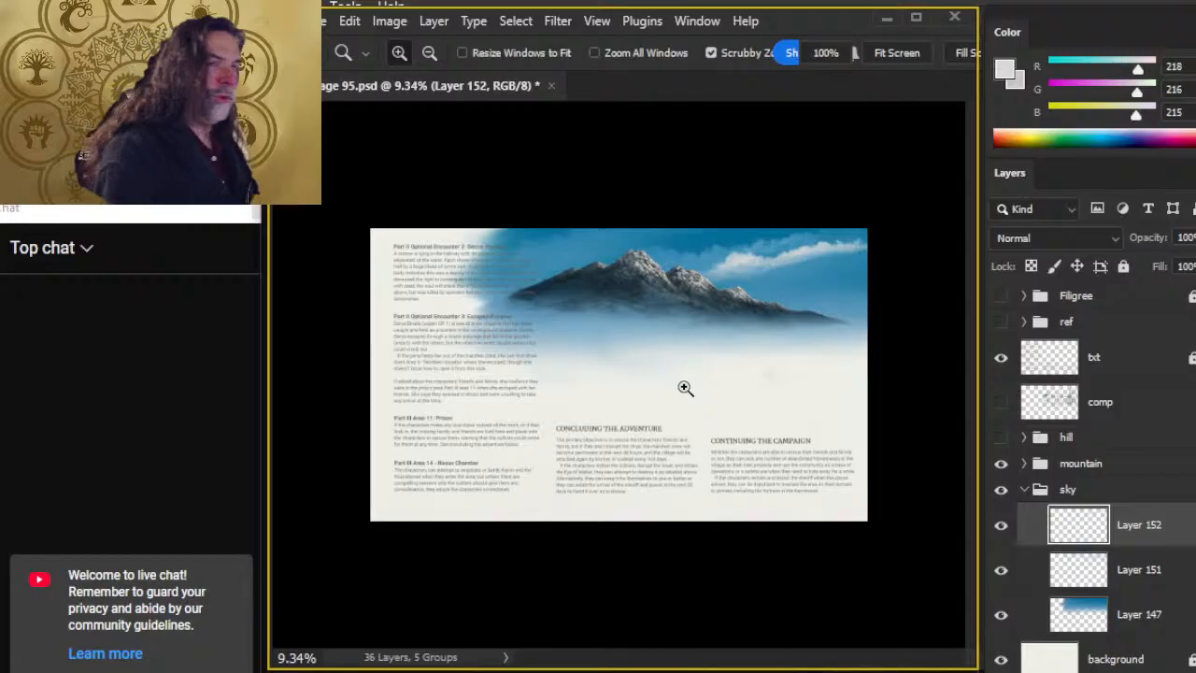
{"action": "left_click_drag", "start_coordinate": [816, 280], "coordinate": [895, 253]}
{"action": "key", "text": "r"}
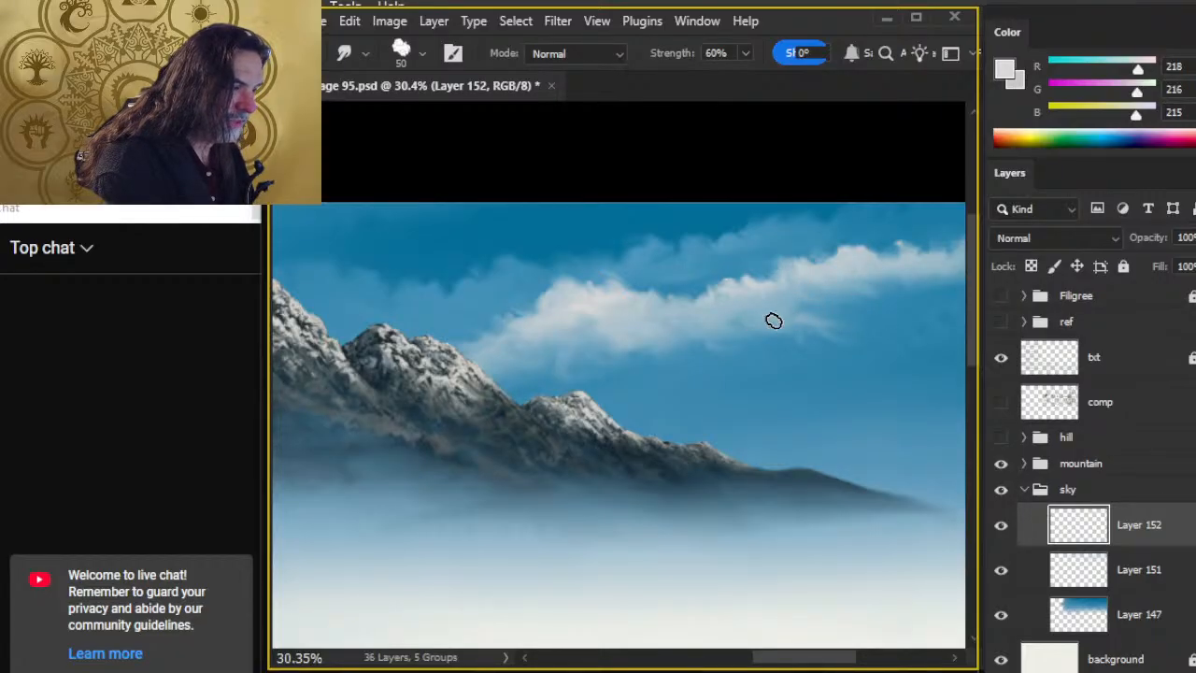
{"action": "key", "text": "b"}
{"action": "key", "text": "r"}
{"action": "mouse_move", "coordinate": [772, 291]}
{"action": "left_mouse_down"}
{"action": "mouse_move", "coordinate": [807, 311]}
{"action": "mouse_move", "coordinate": [755, 309]}
{"action": "mouse_move", "coordinate": [756, 297]}
{"action": "mouse_move", "coordinate": [848, 333]}
{"action": "mouse_move", "coordinate": [793, 327]}
{"action": "mouse_move", "coordinate": [864, 333]}
{"action": "mouse_move", "coordinate": [839, 335]}
{"action": "mouse_move", "coordinate": [851, 309]}
{"action": "mouse_move", "coordinate": [827, 321]}
{"action": "mouse_move", "coordinate": [887, 337]}
{"action": "mouse_move", "coordinate": [781, 348]}
{"action": "mouse_move", "coordinate": [748, 335]}
{"action": "mouse_move", "coordinate": [712, 347]}
{"action": "mouse_move", "coordinate": [756, 339]}
{"action": "mouse_move", "coordinate": [716, 367]}
{"action": "mouse_move", "coordinate": [851, 345]}
{"action": "left_mouse_up"}
{"action": "mouse_move", "coordinate": [674, 365]}
{"action": "left_mouse_down"}
{"action": "mouse_move", "coordinate": [673, 323]}
{"action": "mouse_move", "coordinate": [701, 351]}
{"action": "left_mouse_up"}
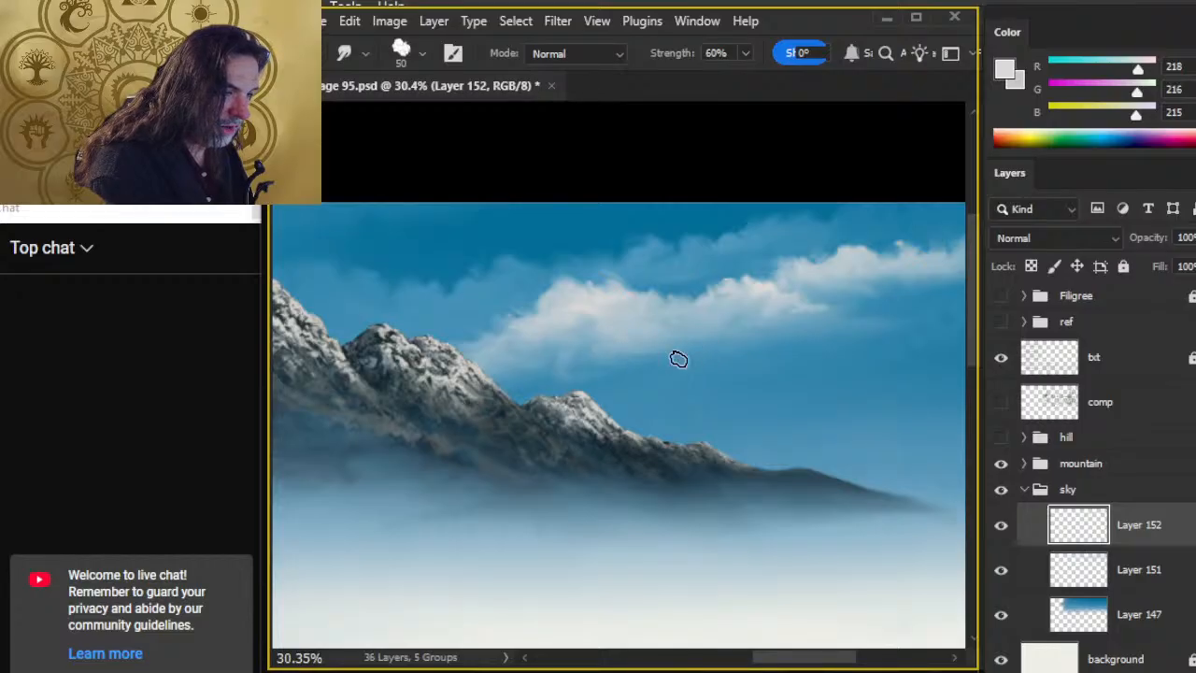
{"action": "key", "text": "z"}
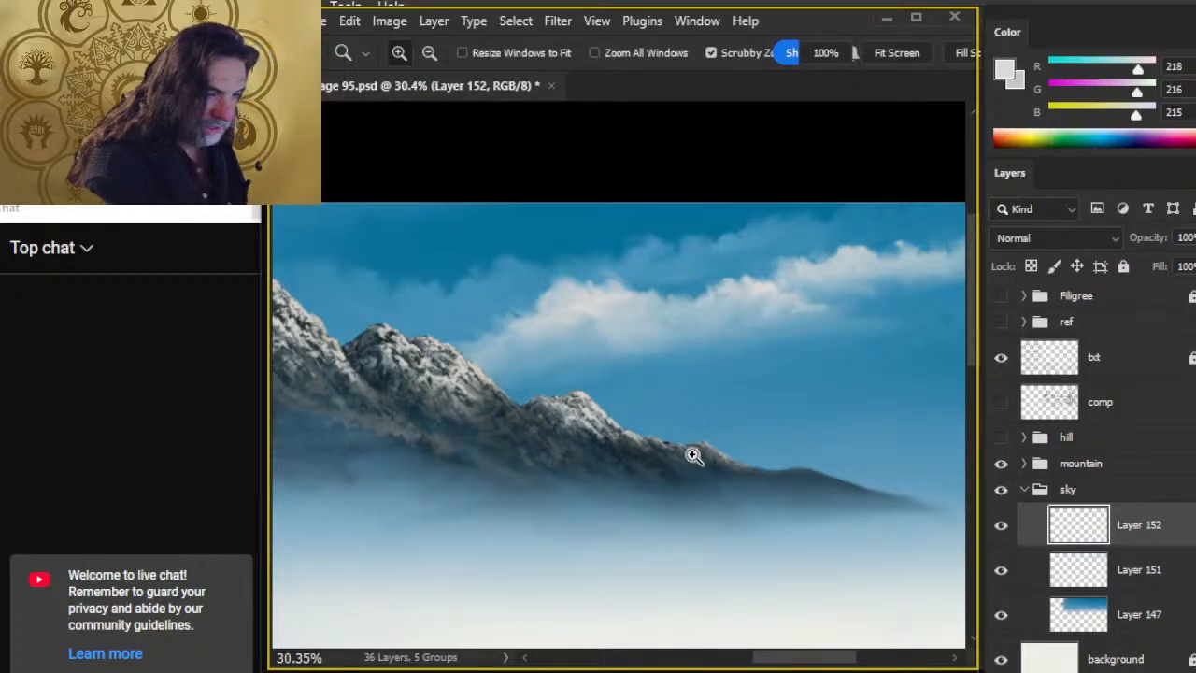
Step: Enlarge the smudge brush to 70 pixels and paint a squiggly light gray cloud band above the mountains' left slope on a new layer
{"action": "left_click_drag", "start_coordinate": [695, 455], "coordinate": [625, 459]}
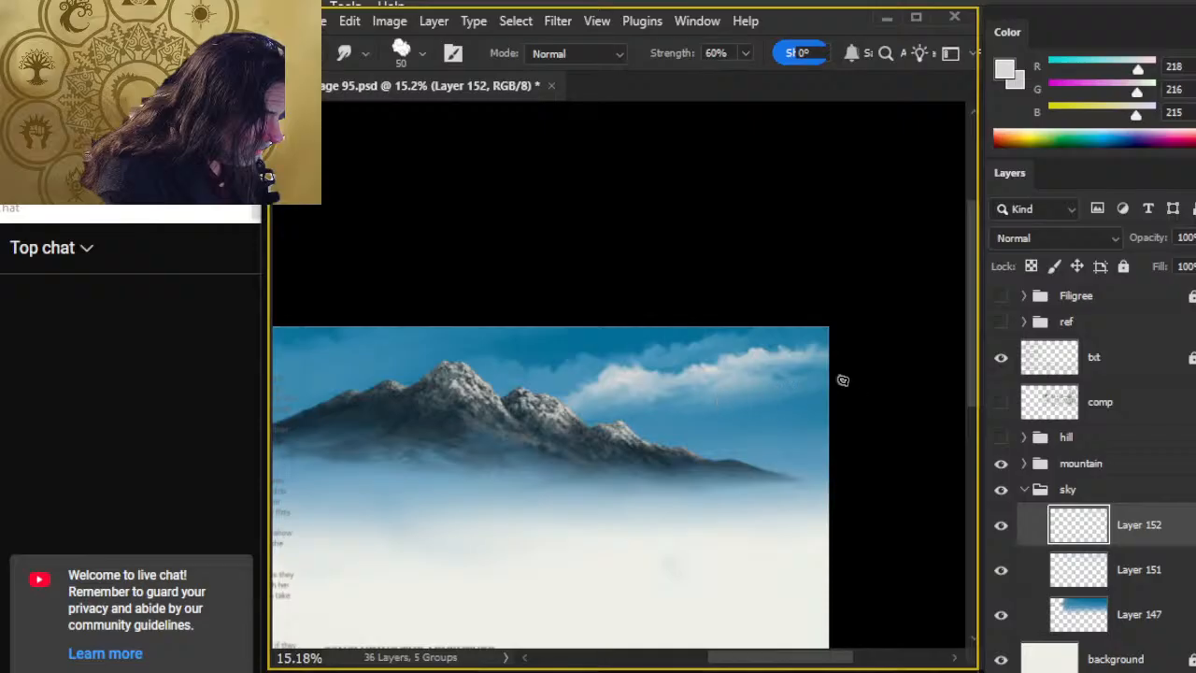
{"action": "key", "text": "bracketright"}
{"action": "key", "text": "bracketright"}
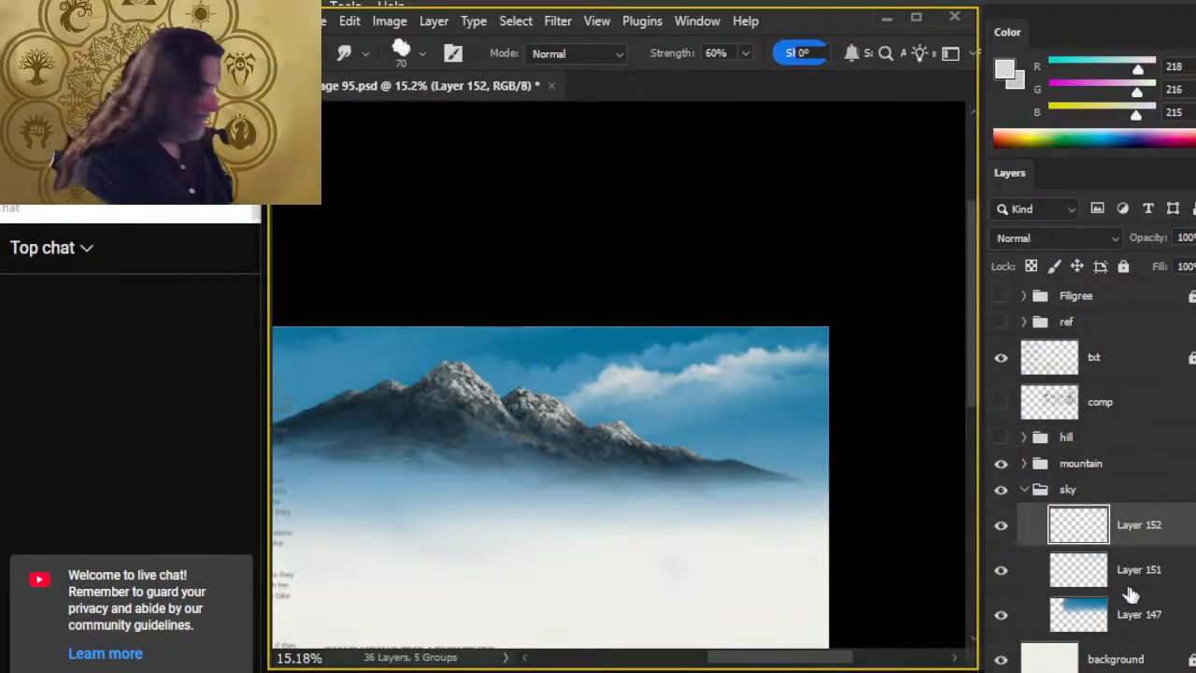
{"action": "left_click_drag", "start_coordinate": [652, 382], "coordinate": [724, 375]}
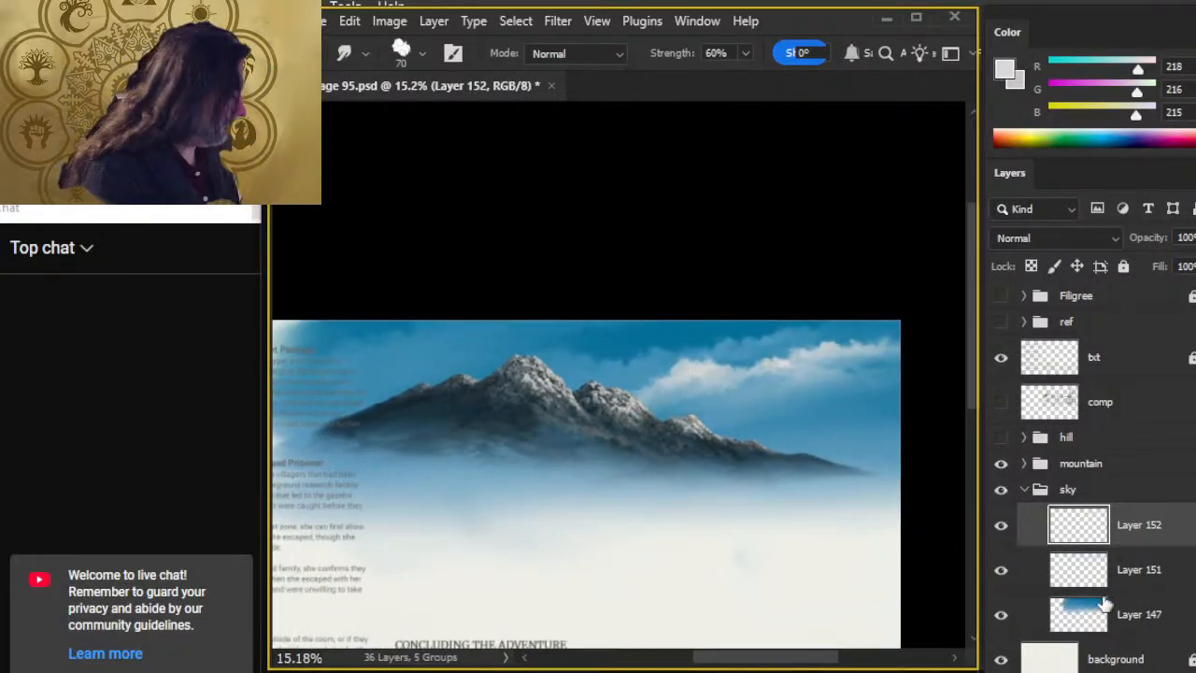
{"action": "key", "text": "ctrl+alt+shift+n"}
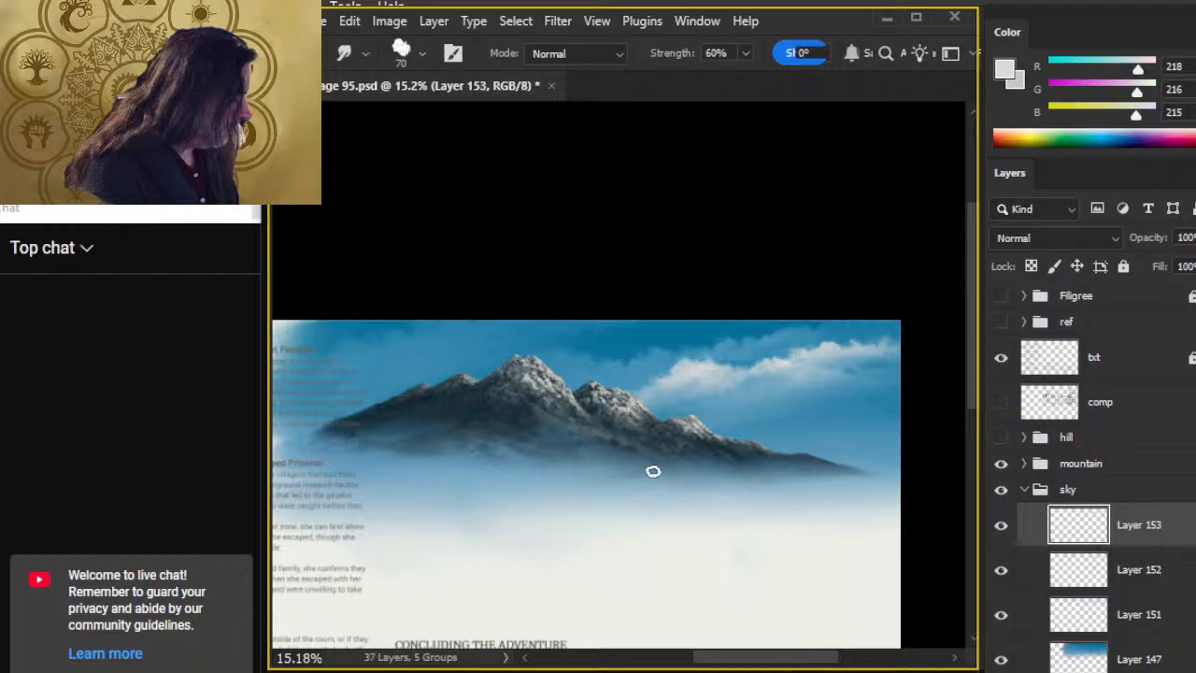
{"action": "key", "text": "b"}
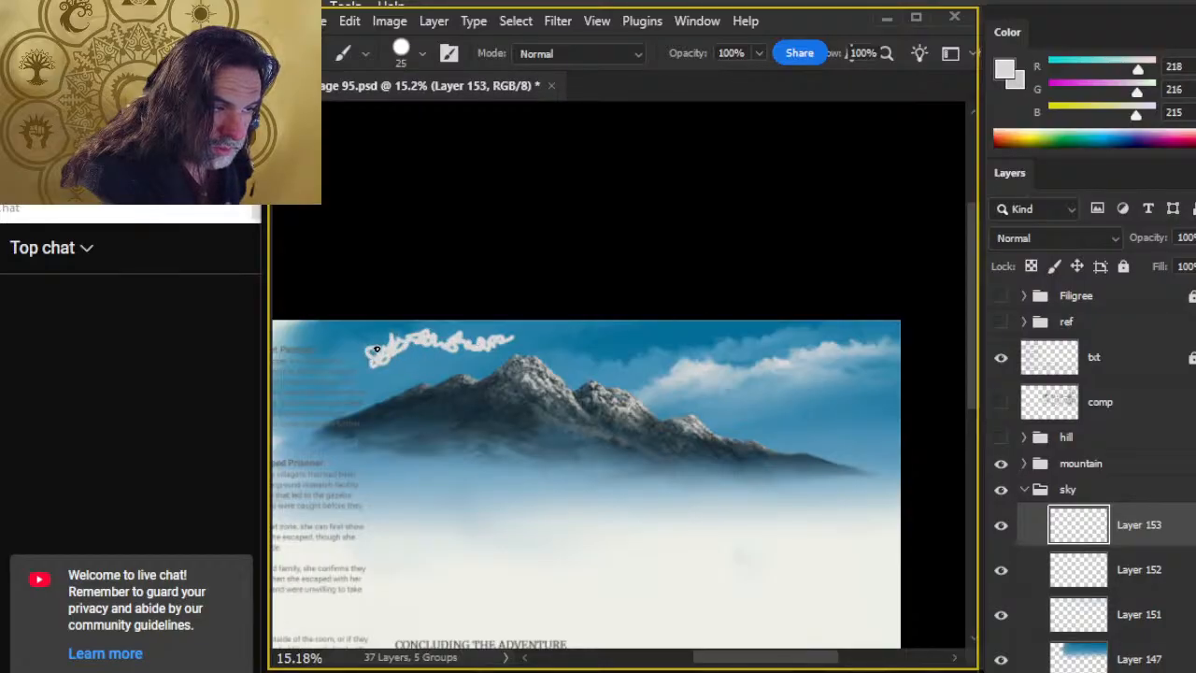
Step: Smudge the new squiggly band above the left slope into a soft cloud with the 70-pixel smudge brush at 60% strength
{"action": "key", "text": "r"}
{"action": "mouse_move", "coordinate": [372, 359]}
{"action": "left_mouse_down"}
{"action": "mouse_move", "coordinate": [437, 339]}
{"action": "mouse_move", "coordinate": [409, 346]}
{"action": "mouse_move", "coordinate": [414, 373]}
{"action": "mouse_move", "coordinate": [427, 347]}
{"action": "mouse_move", "coordinate": [457, 340]}
{"action": "left_mouse_up"}
{"action": "mouse_move", "coordinate": [383, 361]}
{"action": "left_mouse_down"}
{"action": "mouse_move", "coordinate": [421, 339]}
{"action": "mouse_move", "coordinate": [401, 339]}
{"action": "left_mouse_up"}
{"action": "left_click_drag", "start_coordinate": [472, 353], "coordinate": [491, 341]}
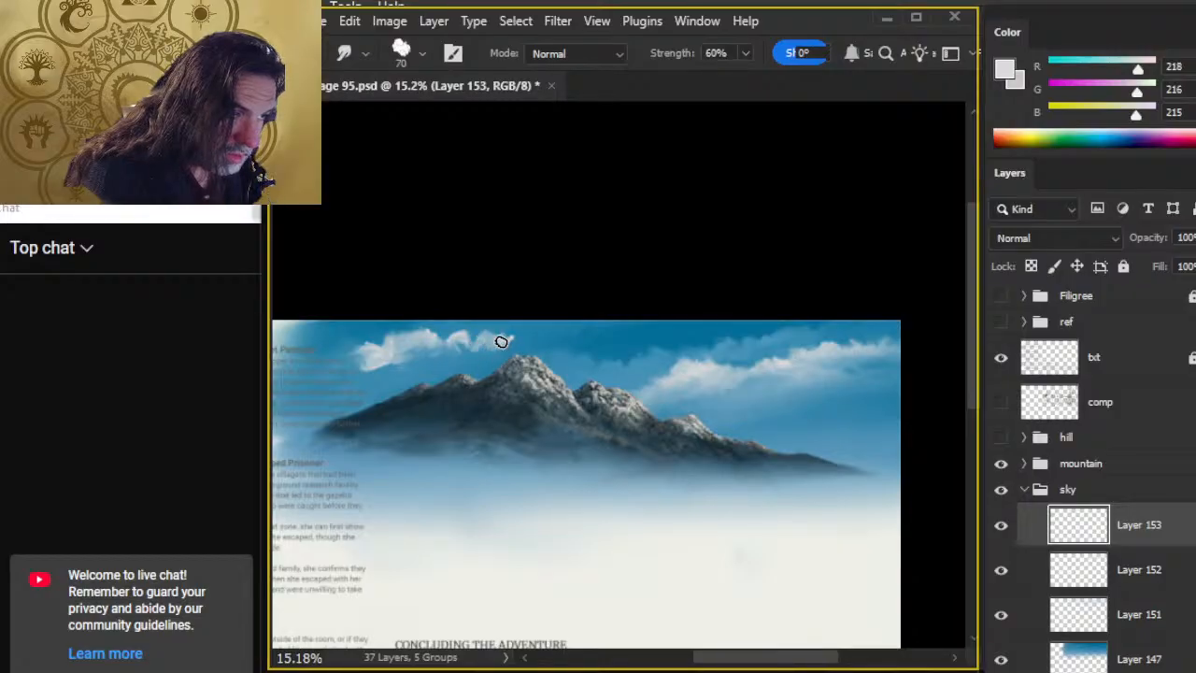
{"action": "mouse_move", "coordinate": [497, 339]}
{"action": "left_mouse_down"}
{"action": "mouse_move", "coordinate": [442, 349]}
{"action": "mouse_move", "coordinate": [471, 339]}
{"action": "mouse_move", "coordinate": [460, 331]}
{"action": "mouse_move", "coordinate": [501, 339]}
{"action": "mouse_move", "coordinate": [450, 351]}
{"action": "mouse_move", "coordinate": [448, 335]}
{"action": "mouse_move", "coordinate": [502, 343]}
{"action": "mouse_move", "coordinate": [428, 353]}
{"action": "left_mouse_up"}
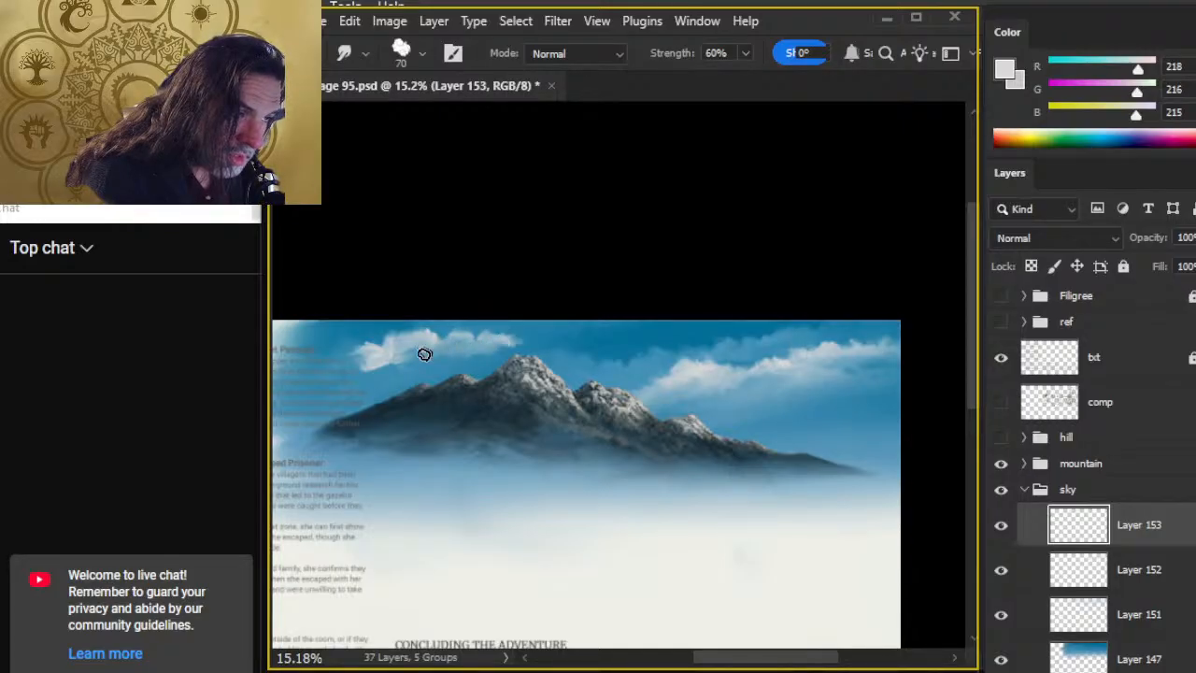
Step: Add small light gray puffs along the left cloud's top and smudge them in, fading its left end into the sky
{"action": "key", "text": "b"}
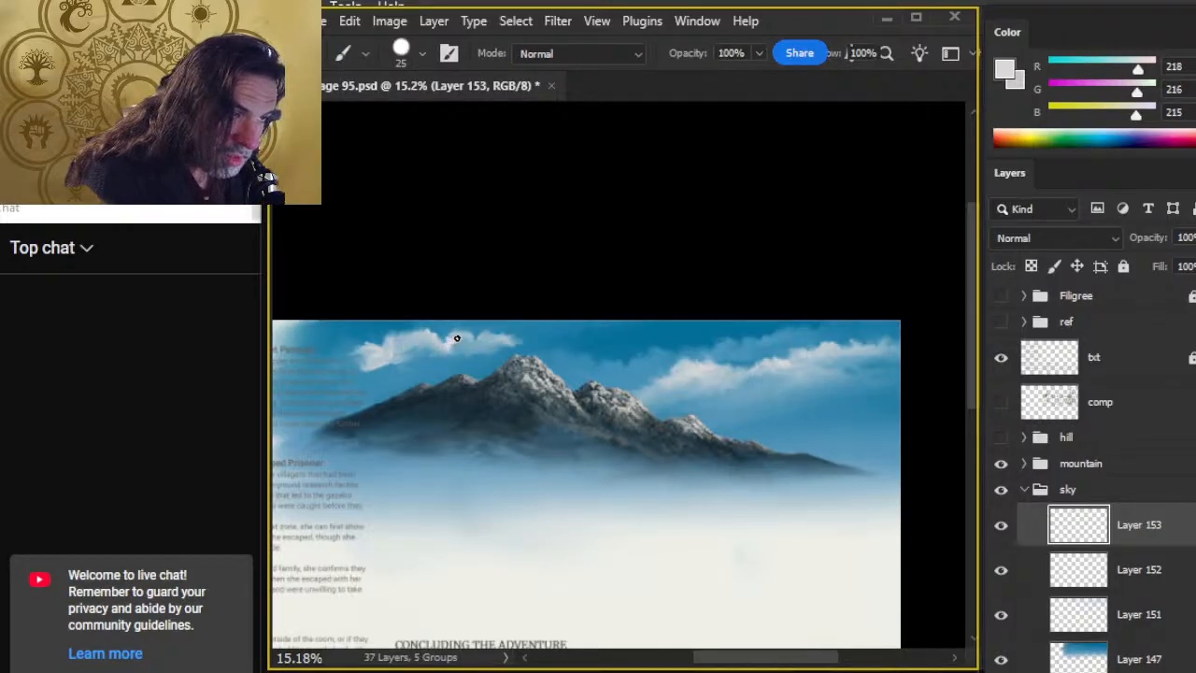
{"action": "key", "text": "r"}
{"action": "left_click_drag", "start_coordinate": [454, 342], "coordinate": [419, 347]}
{"action": "key", "text": "b"}
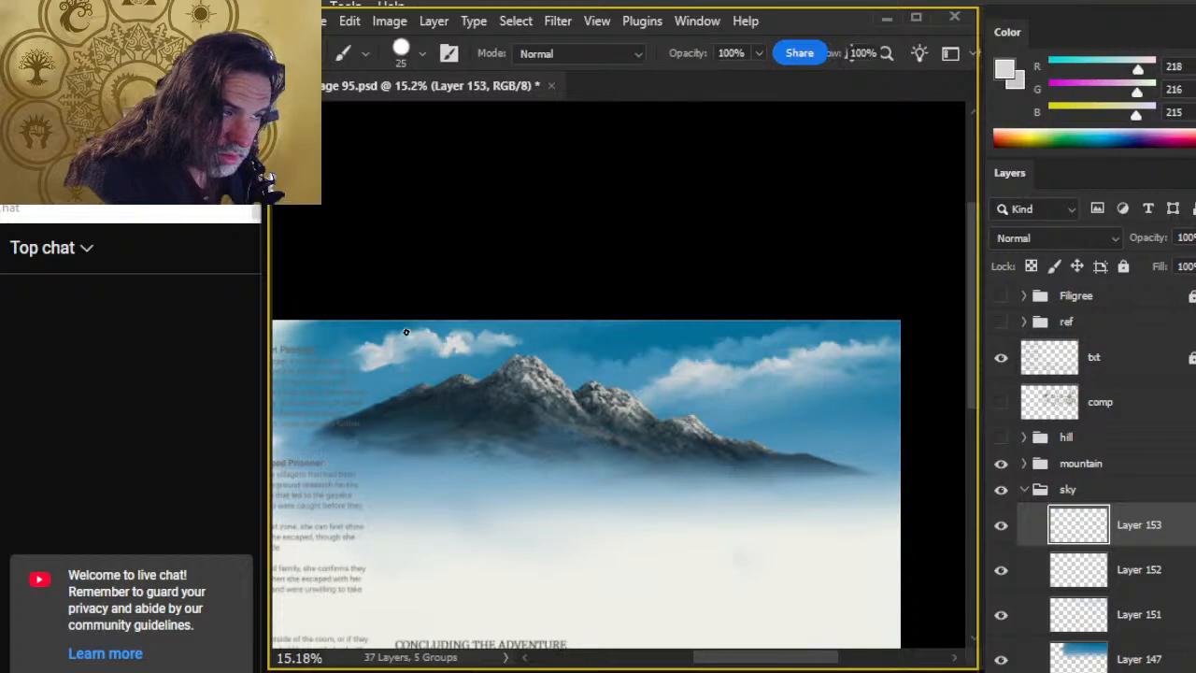
{"action": "key", "text": "r"}
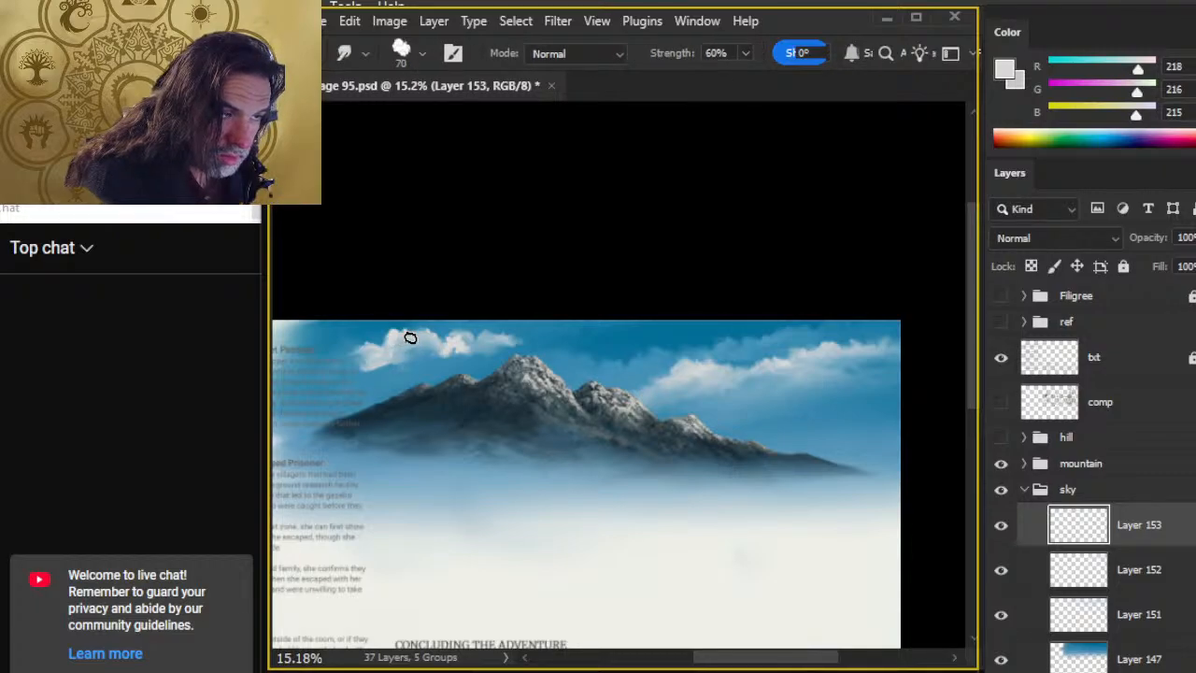
{"action": "left_click_drag", "start_coordinate": [393, 355], "coordinate": [329, 358]}
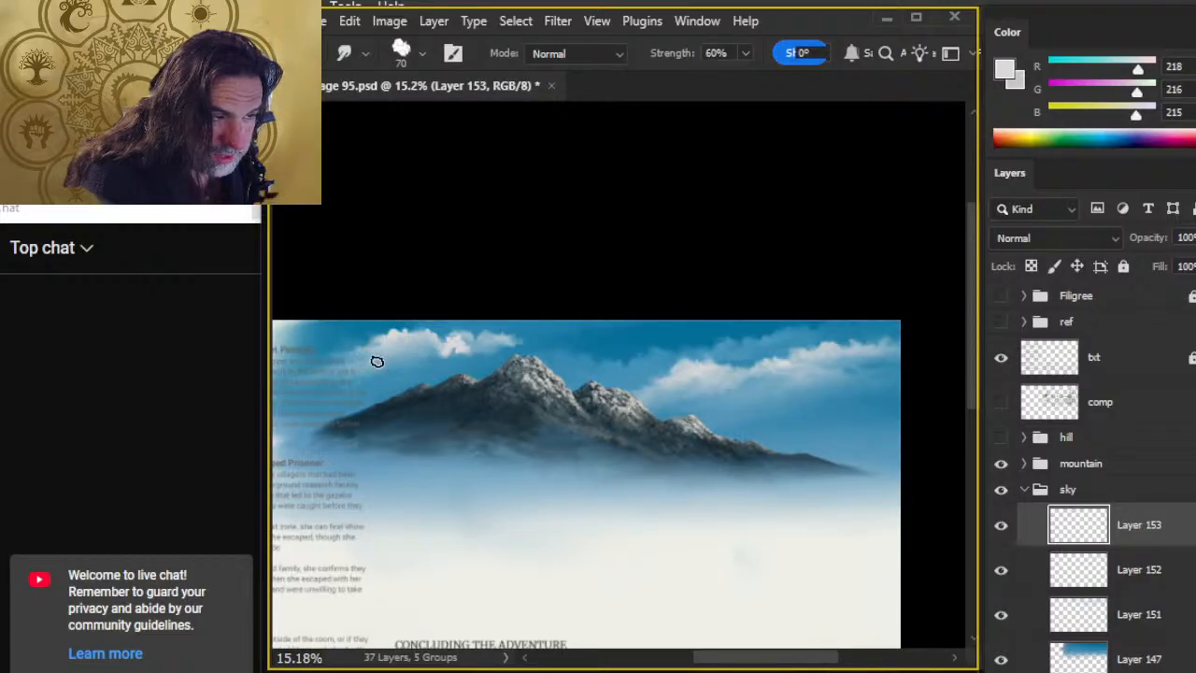
Step: Hide the txt layer and smudge the bright puffs of the left cloud into softer, rounder shapes
{"action": "left_click", "coordinate": [1005, 360]}
{"action": "left_click_drag", "start_coordinate": [403, 435], "coordinate": [548, 410]}
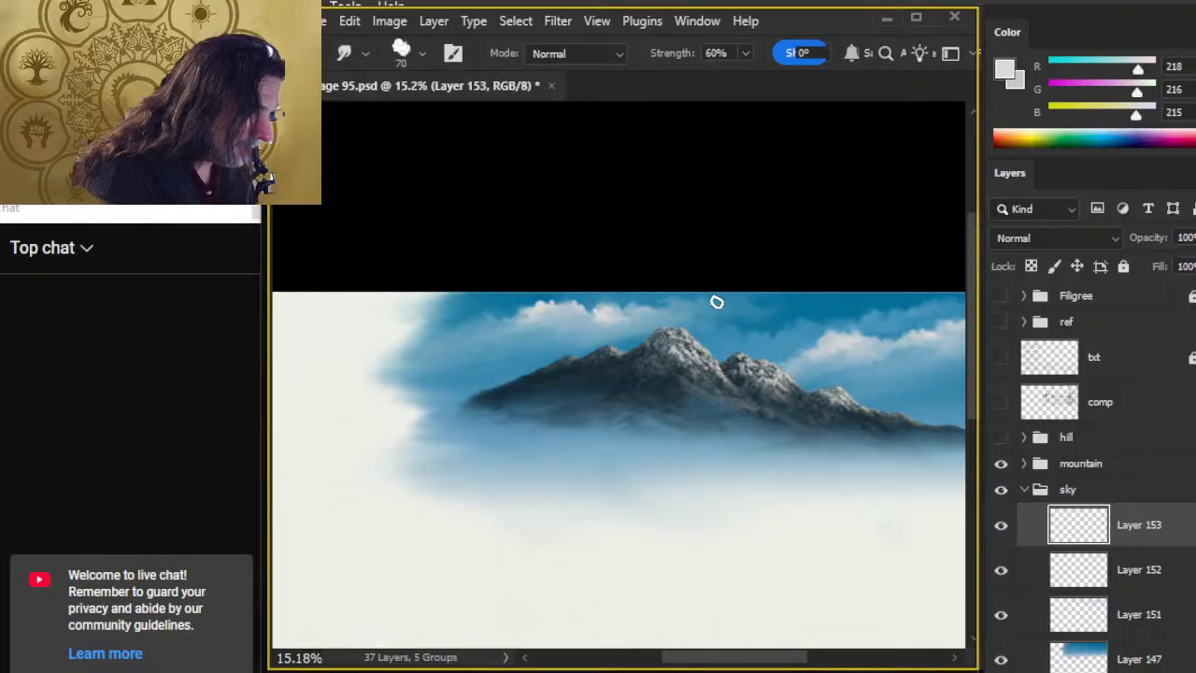
{"action": "key", "text": "z"}
{"action": "left_click", "coordinate": [665, 317]}
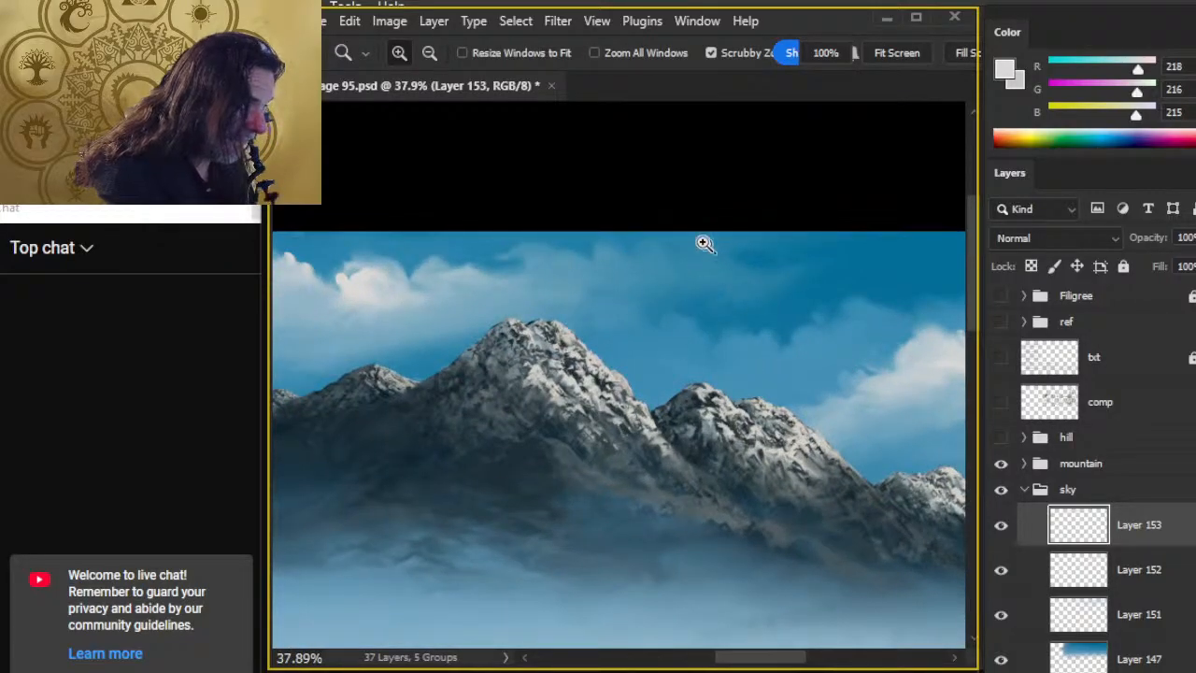
{"action": "left_click_drag", "start_coordinate": [652, 362], "coordinate": [632, 353]}
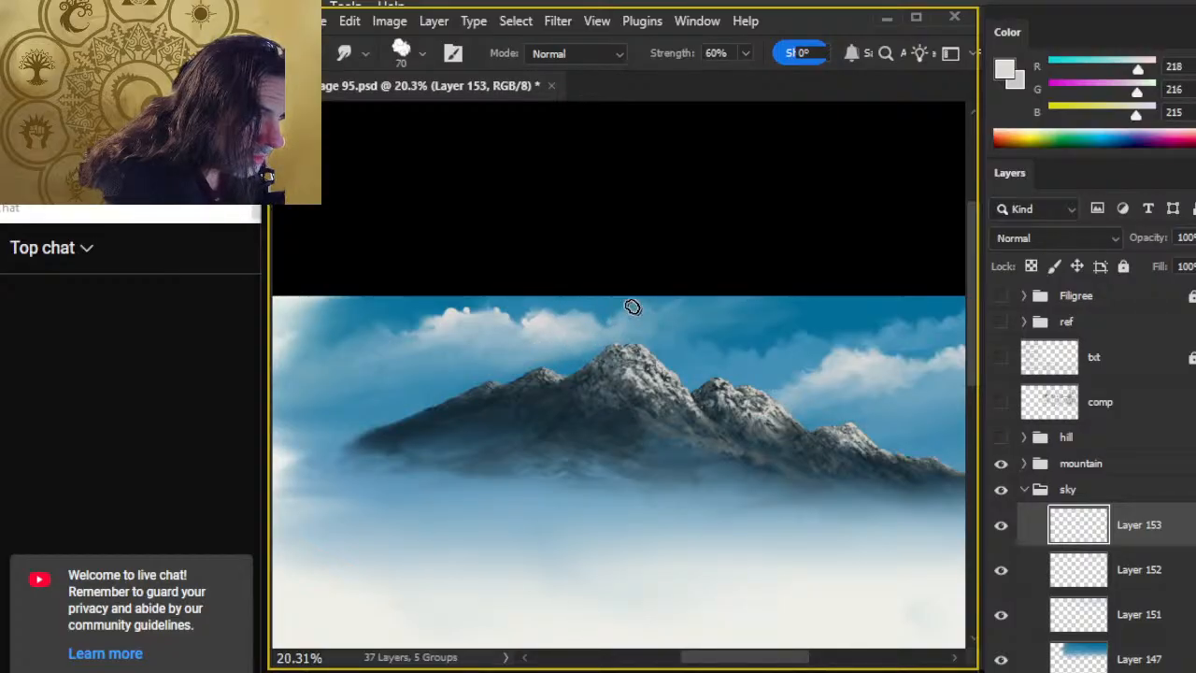
{"action": "left_click_drag", "start_coordinate": [454, 320], "coordinate": [488, 333]}
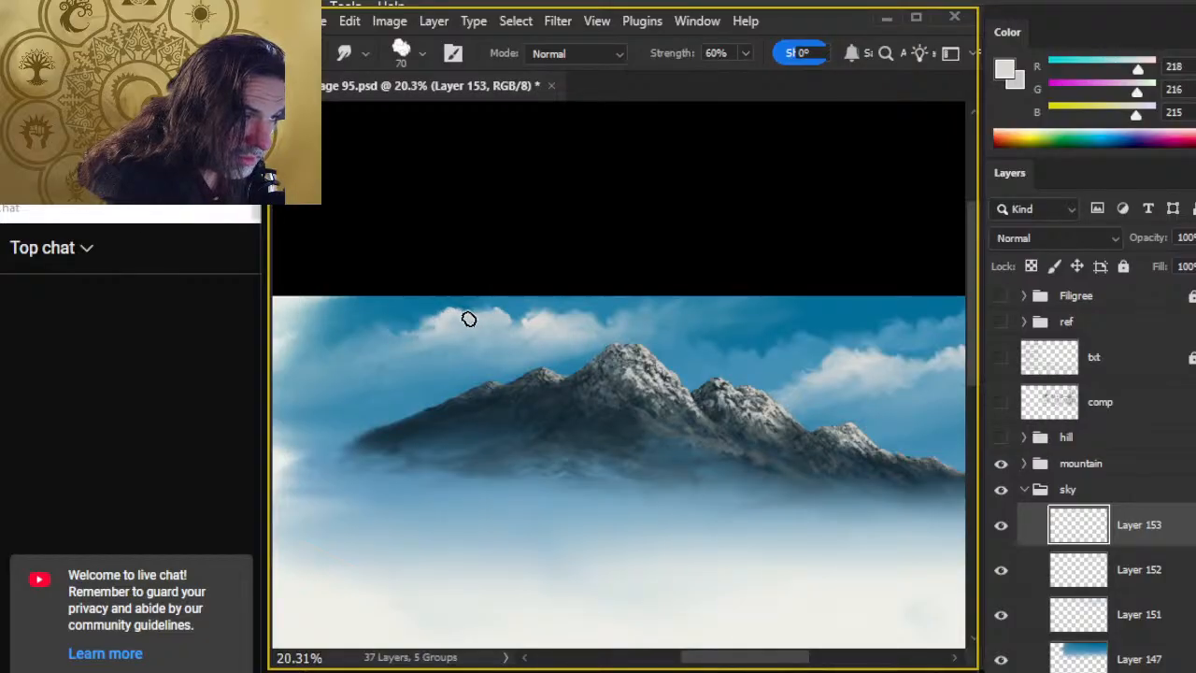
{"action": "mouse_move", "coordinate": [488, 329]}
{"action": "left_mouse_down"}
{"action": "mouse_move", "coordinate": [514, 347]}
{"action": "mouse_move", "coordinate": [518, 328]}
{"action": "mouse_move", "coordinate": [497, 348]}
{"action": "mouse_move", "coordinate": [526, 345]}
{"action": "mouse_move", "coordinate": [477, 352]}
{"action": "mouse_move", "coordinate": [577, 360]}
{"action": "mouse_move", "coordinate": [487, 366]}
{"action": "mouse_move", "coordinate": [498, 387]}
{"action": "mouse_move", "coordinate": [587, 341]}
{"action": "mouse_move", "coordinate": [586, 356]}
{"action": "mouse_move", "coordinate": [542, 346]}
{"action": "mouse_move", "coordinate": [565, 335]}
{"action": "mouse_move", "coordinate": [543, 336]}
{"action": "mouse_move", "coordinate": [515, 364]}
{"action": "mouse_move", "coordinate": [604, 348]}
{"action": "mouse_move", "coordinate": [596, 359]}
{"action": "mouse_move", "coordinate": [624, 337]}
{"action": "mouse_move", "coordinate": [598, 357]}
{"action": "mouse_move", "coordinate": [604, 346]}
{"action": "mouse_move", "coordinate": [566, 357]}
{"action": "mouse_move", "coordinate": [632, 322]}
{"action": "mouse_move", "coordinate": [634, 334]}
{"action": "mouse_move", "coordinate": [649, 327]}
{"action": "mouse_move", "coordinate": [552, 369]}
{"action": "mouse_move", "coordinate": [640, 321]}
{"action": "mouse_move", "coordinate": [690, 326]}
{"action": "mouse_move", "coordinate": [644, 328]}
{"action": "mouse_move", "coordinate": [695, 328]}
{"action": "mouse_move", "coordinate": [648, 330]}
{"action": "mouse_move", "coordinate": [727, 352]}
{"action": "mouse_move", "coordinate": [708, 325]}
{"action": "left_mouse_up"}
{"action": "key", "text": "ctrl+space"}
{"action": "mouse_move", "coordinate": [769, 433]}
{"action": "left_mouse_down"}
{"action": "mouse_move", "coordinate": [714, 434]}
{"action": "mouse_move", "coordinate": [587, 395]}
{"action": "left_mouse_up"}
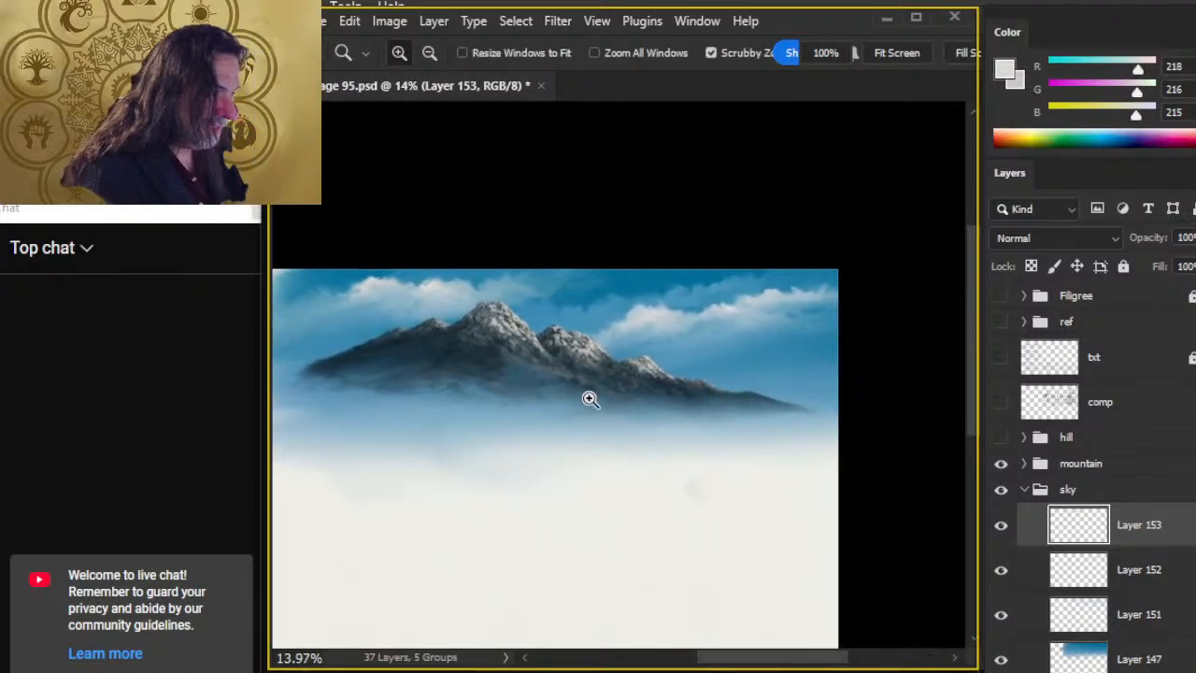
{"action": "key", "text": "ctrl+space"}
{"action": "mouse_move", "coordinate": [524, 320]}
{"action": "left_mouse_down"}
{"action": "mouse_move", "coordinate": [553, 286]}
{"action": "mouse_move", "coordinate": [526, 270]}
{"action": "mouse_move", "coordinate": [548, 270]}
{"action": "mouse_move", "coordinate": [513, 265]}
{"action": "mouse_move", "coordinate": [541, 270]}
{"action": "left_mouse_up"}
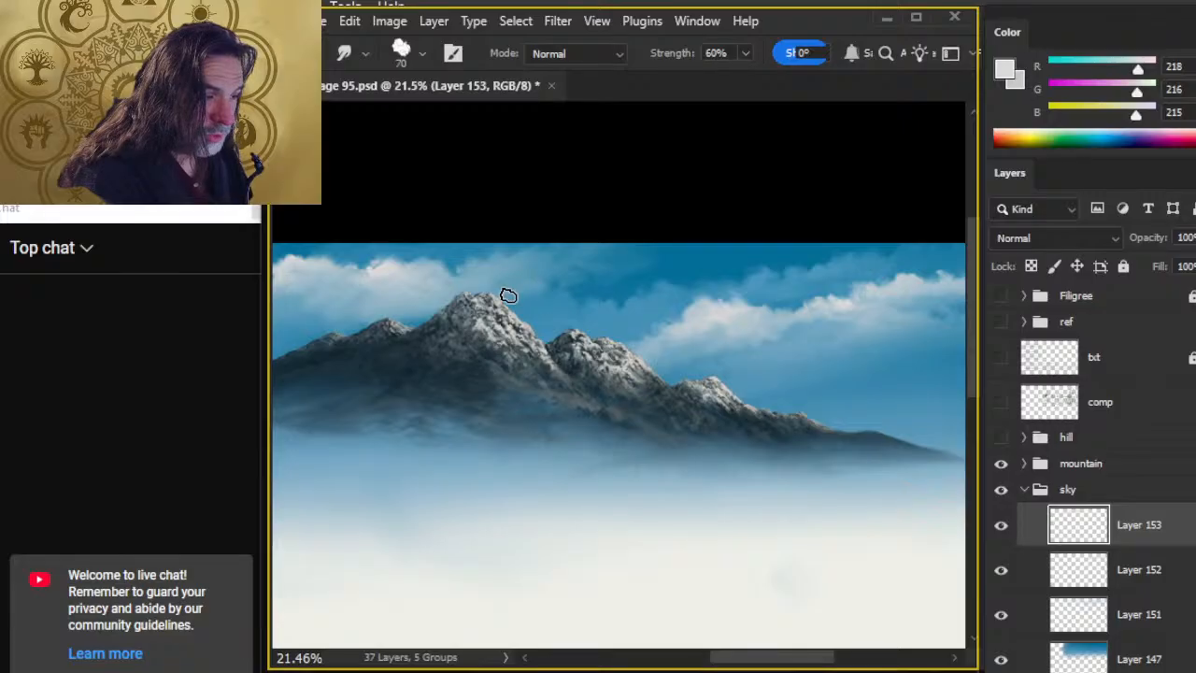
{"action": "key", "text": "b"}
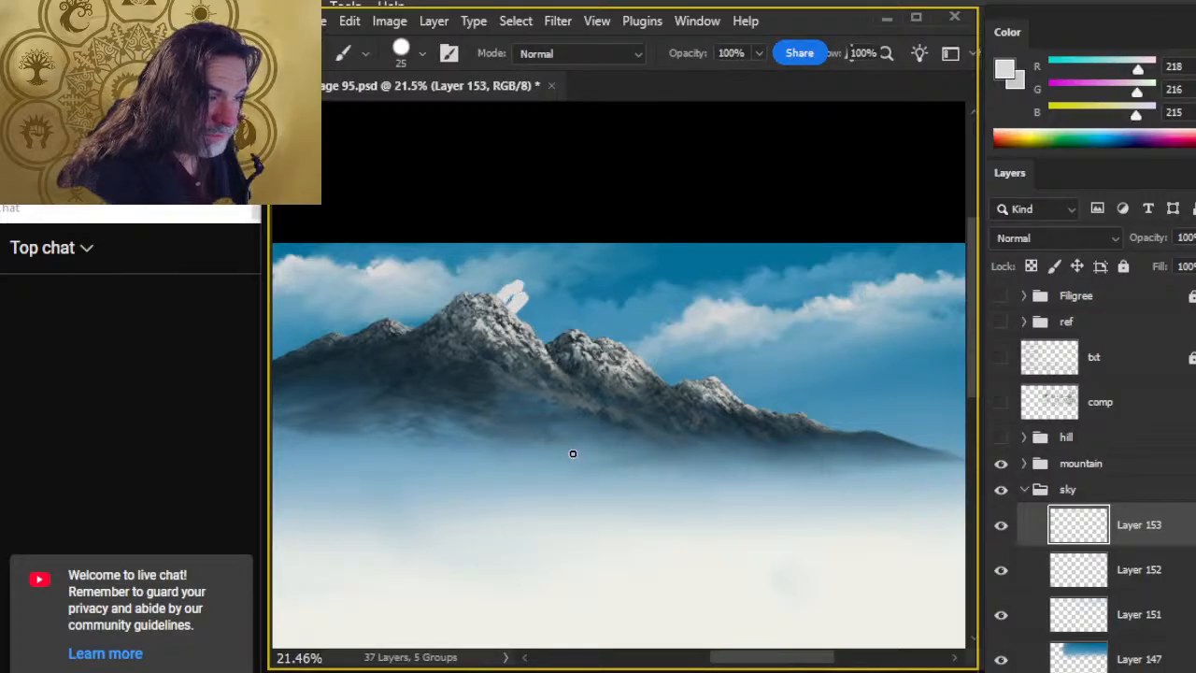
{"action": "key", "text": "ctrl+z"}
{"action": "key", "text": "r"}
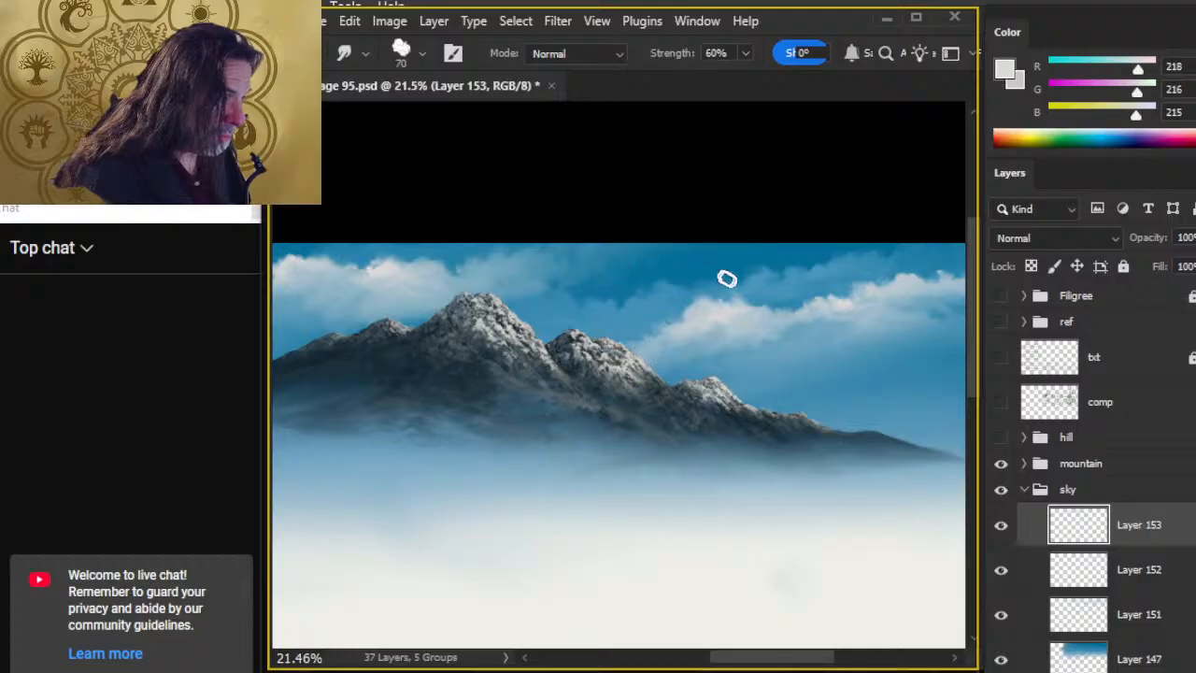
Step: Examine both clouds against the mountains and the whole page for balance
{"action": "key", "text": "z"}
{"action": "left_click_drag", "start_coordinate": [709, 489], "coordinate": [615, 470]}
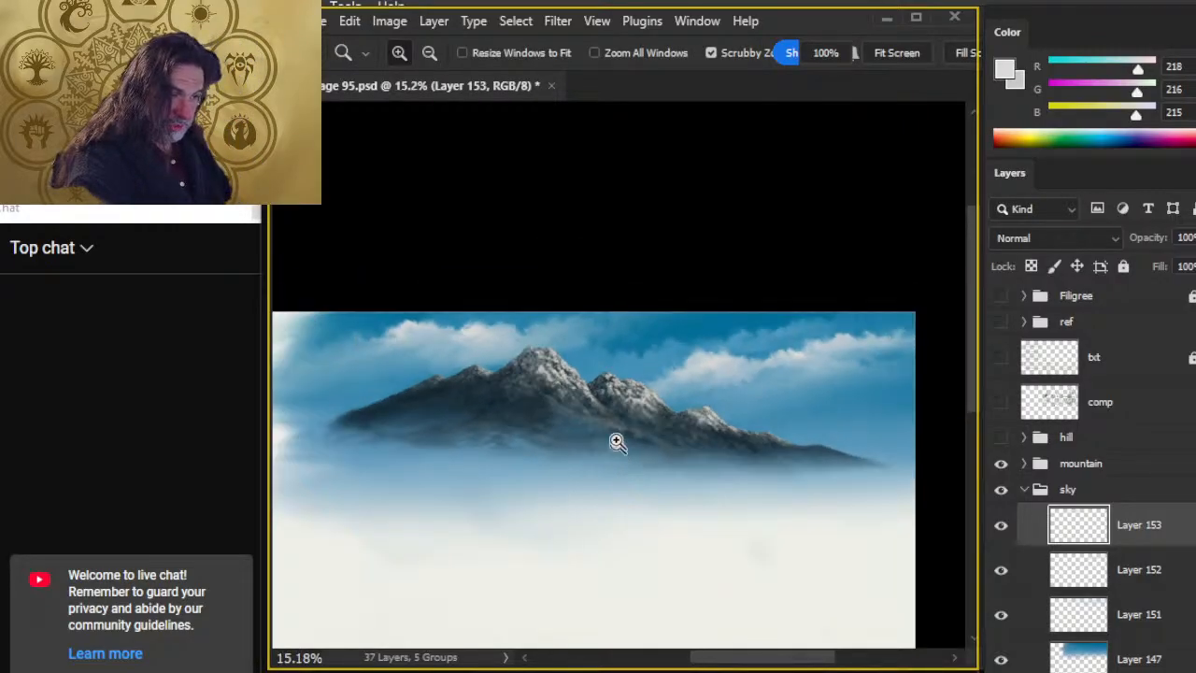
{"action": "left_click_drag", "start_coordinate": [531, 367], "coordinate": [611, 369]}
{"action": "key", "text": "r"}
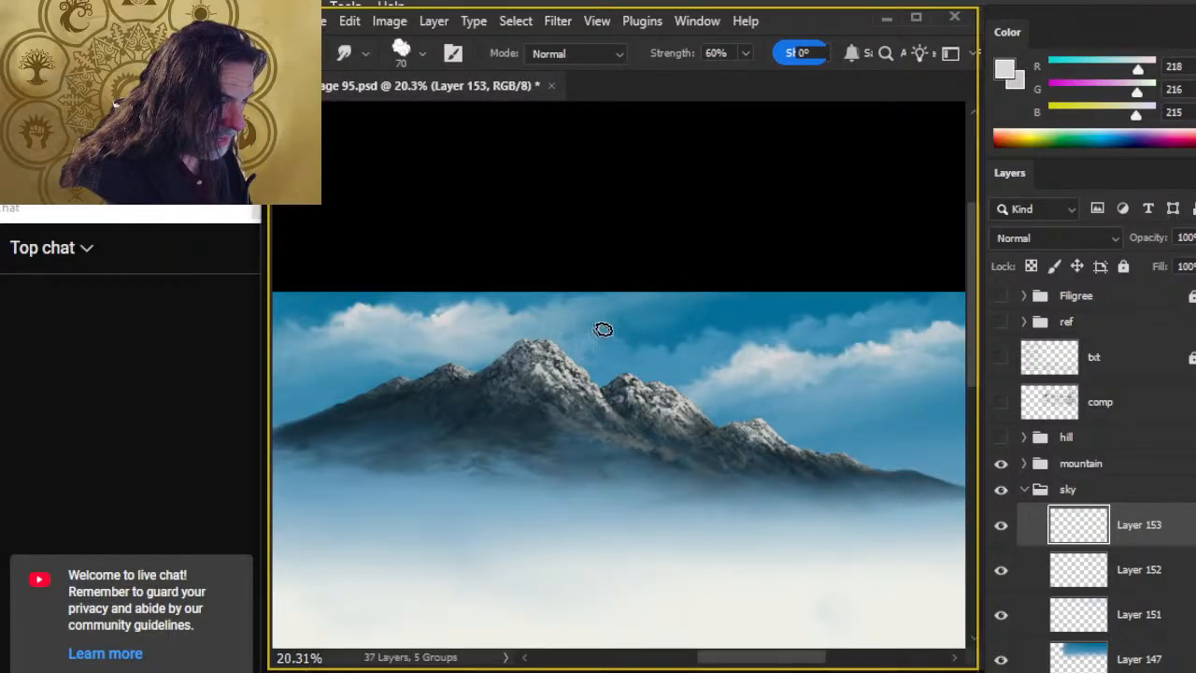
{"action": "mouse_move", "coordinate": [620, 429]}
{"action": "left_mouse_down"}
{"action": "mouse_move", "coordinate": [654, 419]}
{"action": "mouse_move", "coordinate": [695, 315]}
{"action": "left_mouse_up"}
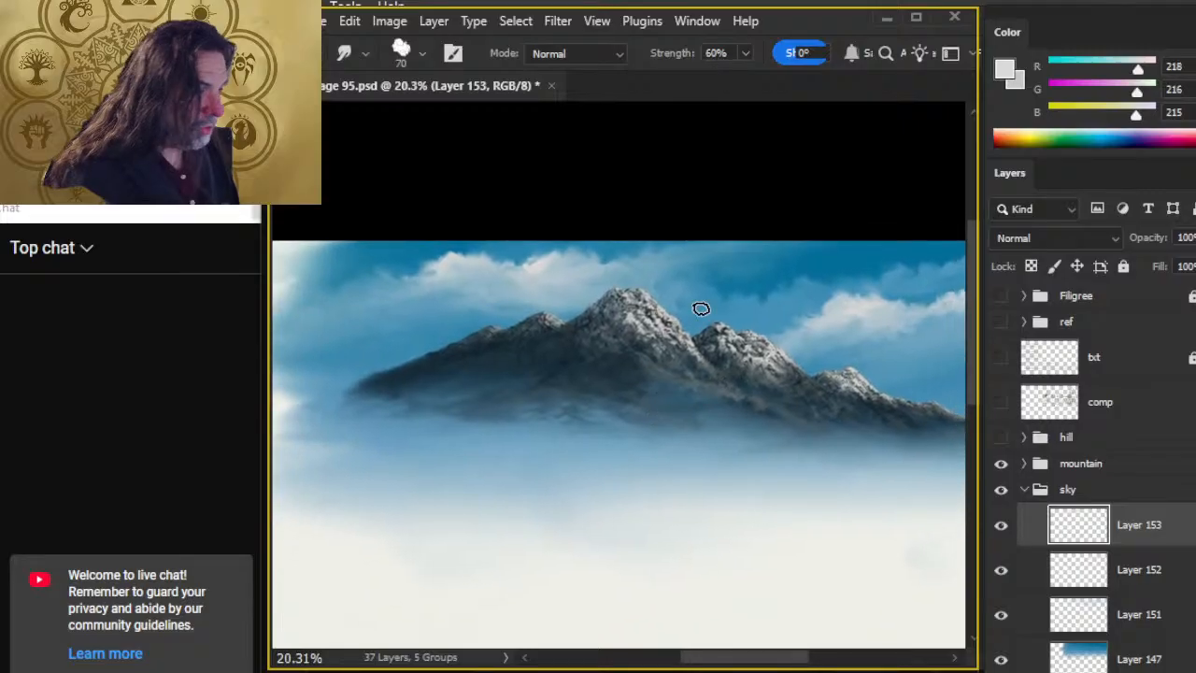
{"action": "key", "text": "z"}
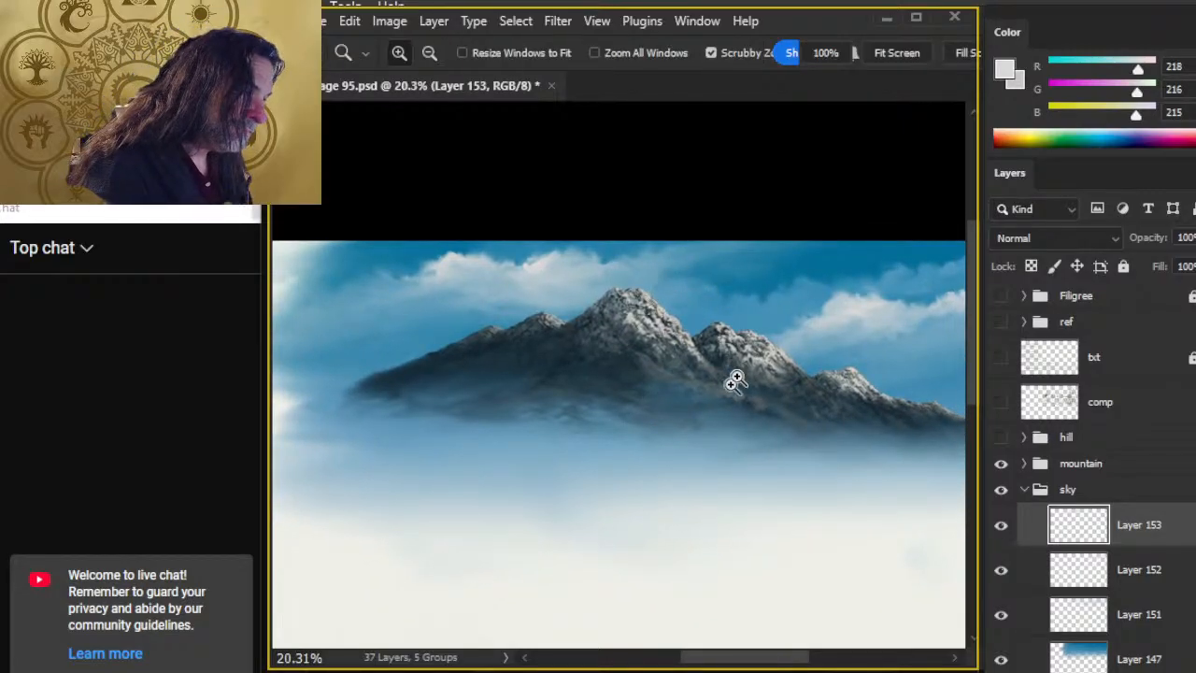
{"action": "left_click_drag", "start_coordinate": [734, 376], "coordinate": [689, 362]}
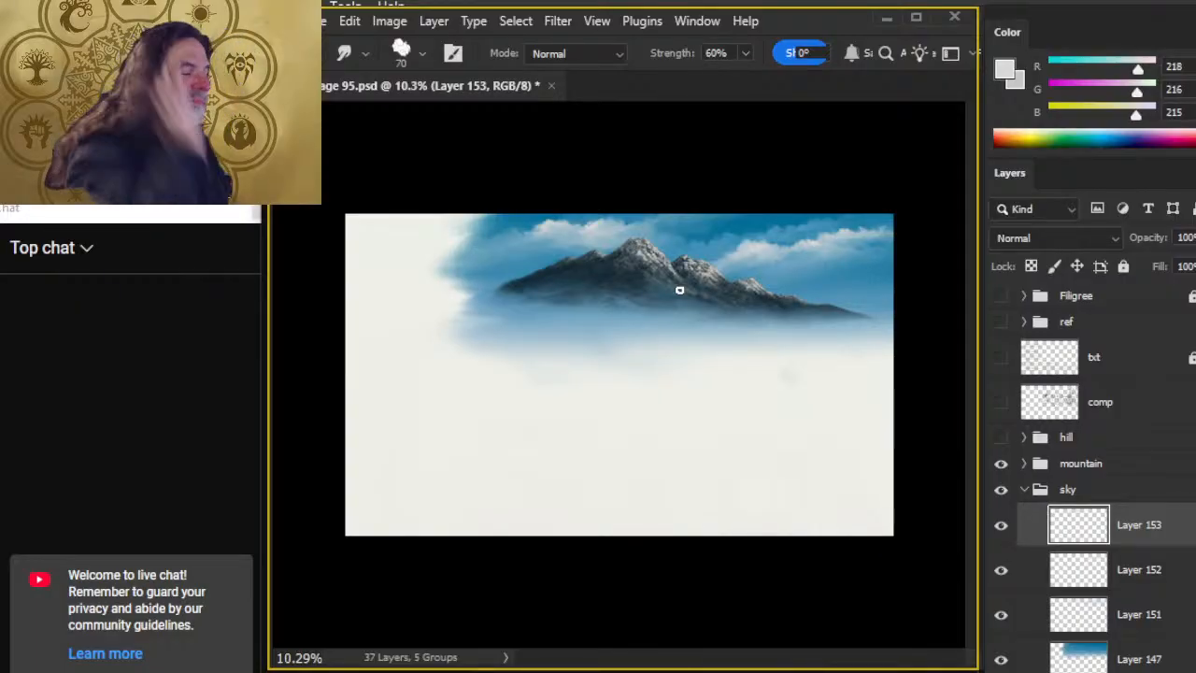
Step: Add a new layer above Layer 153 in the sky group and undo a trial stroke beside the highest peak
{"action": "key", "text": "ctrl+alt+shift+n"}
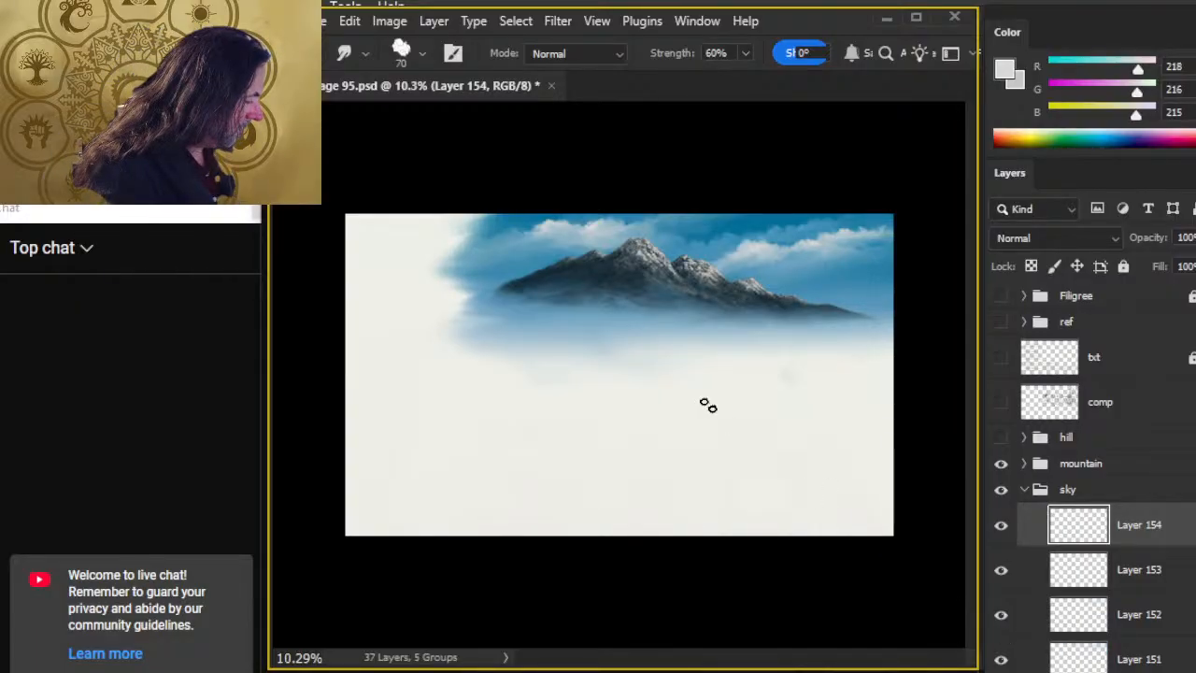
{"action": "key", "text": "z"}
{"action": "left_click_drag", "start_coordinate": [613, 257], "coordinate": [607, 388]}
{"action": "key", "text": "b"}
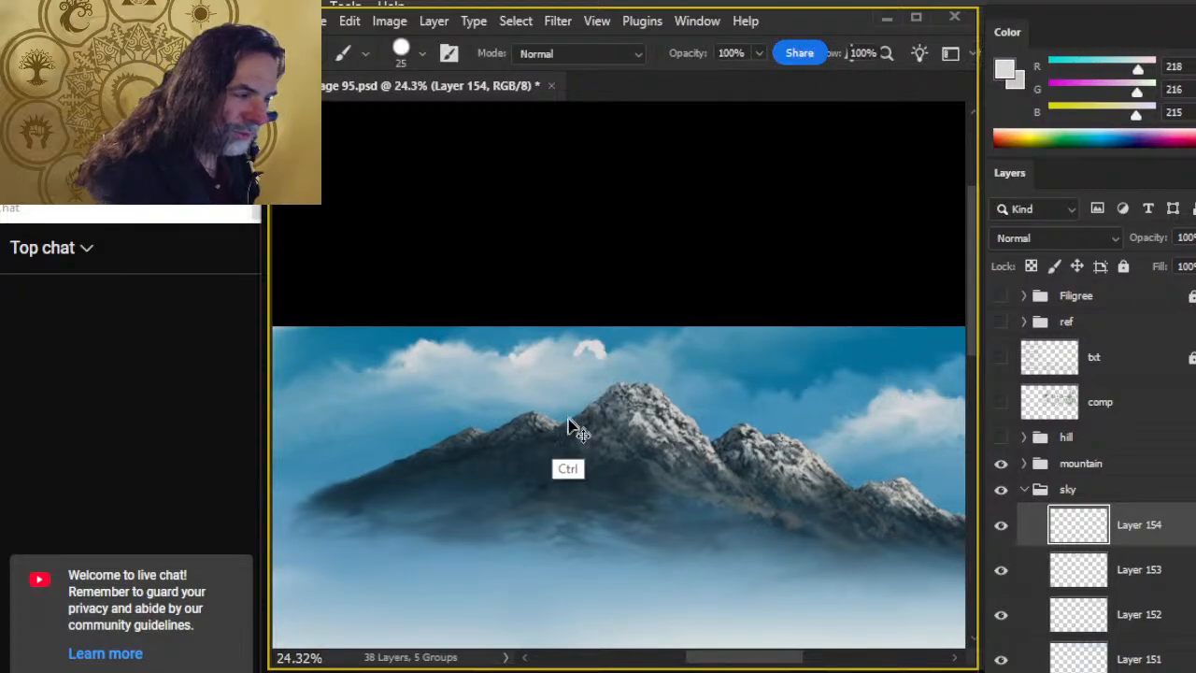
{"action": "key", "text": "ctrl+z"}
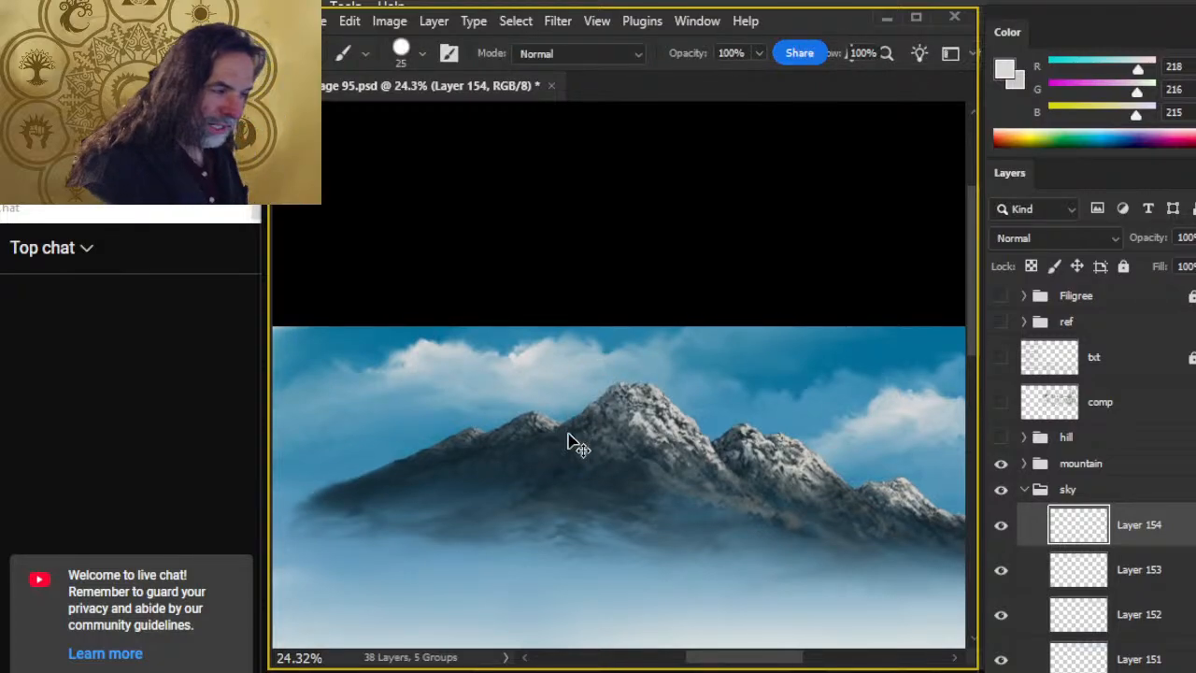
Step: Show the ref group and sample a bright cloud white, RGB 245, 249, 255, from its sky photos
{"action": "left_click", "coordinate": [1003, 323]}
{"action": "key", "text": "z"}
{"action": "left_click_drag", "start_coordinate": [706, 499], "coordinate": [637, 484]}
{"action": "left_click_drag", "start_coordinate": [561, 570], "coordinate": [738, 346]}
{"action": "left_click_drag", "start_coordinate": [692, 473], "coordinate": [668, 414]}
{"action": "left_click_drag", "start_coordinate": [614, 504], "coordinate": [700, 485]}
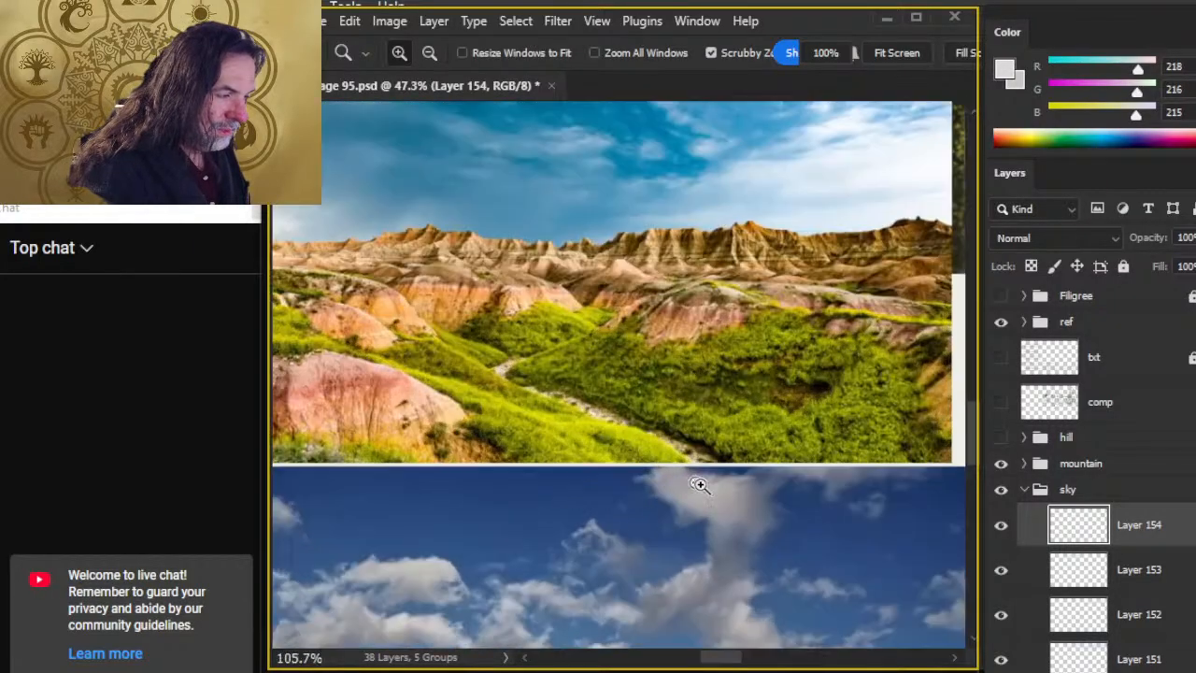
{"action": "left_click_drag", "start_coordinate": [769, 374], "coordinate": [608, 526]}
{"action": "key", "text": "b"}
{"action": "left_click", "coordinate": [670, 365], "text": "alt"}
Step: Hide the ref group and paint two short wavy white highlights above the highest peak with the 25-pixel brush
{"action": "key", "text": "z"}
{"action": "left_click_drag", "start_coordinate": [753, 417], "coordinate": [701, 332]}
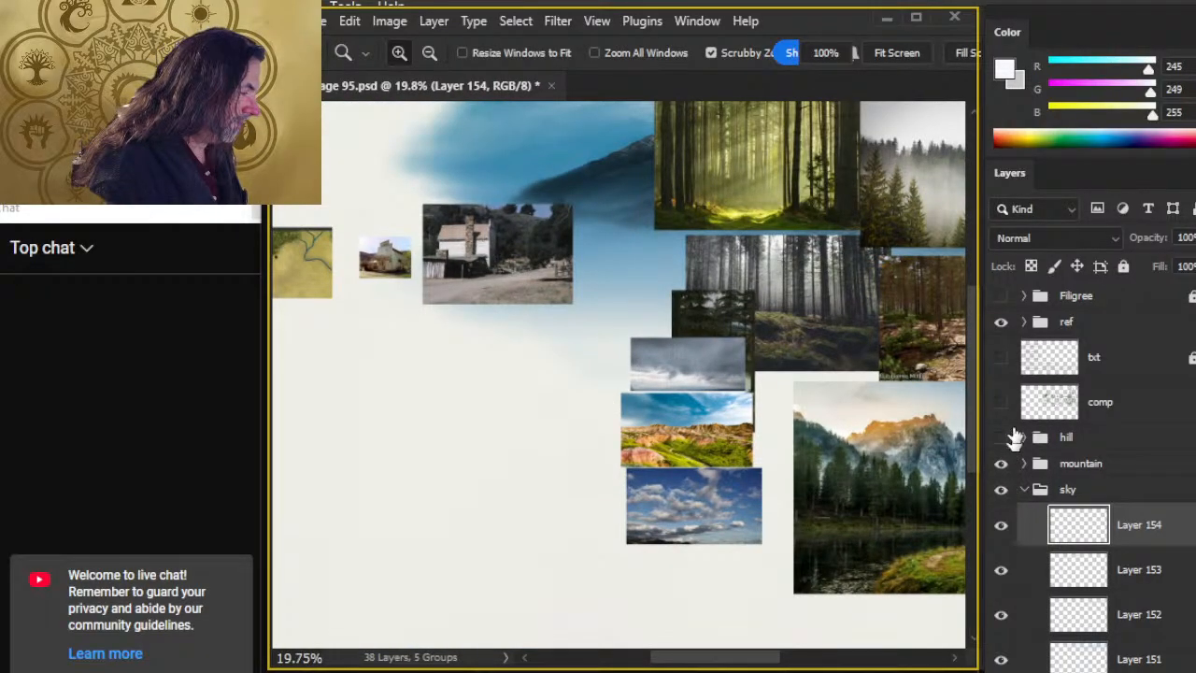
{"action": "left_click", "coordinate": [1001, 321]}
{"action": "left_click_drag", "start_coordinate": [919, 419], "coordinate": [519, 612]}
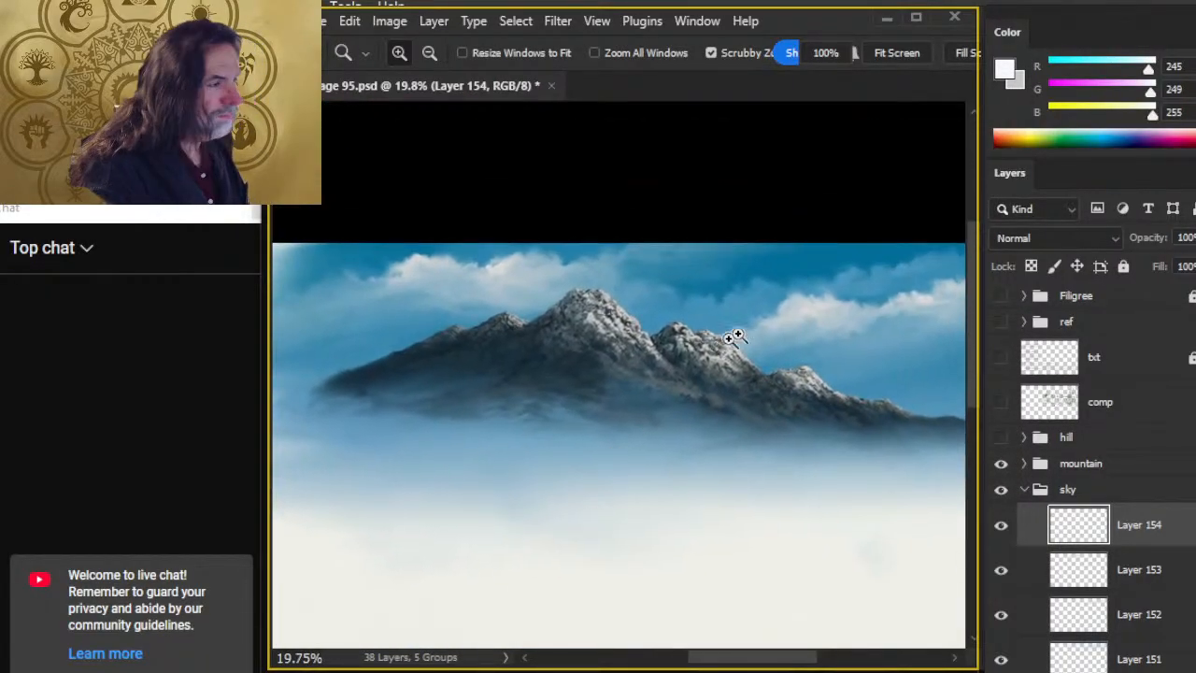
{"action": "mouse_move", "coordinate": [603, 278]}
{"action": "left_mouse_down"}
{"action": "mouse_move", "coordinate": [639, 283]}
{"action": "mouse_move", "coordinate": [633, 265]}
{"action": "mouse_move", "coordinate": [645, 266]}
{"action": "left_mouse_up"}
{"action": "left_click_drag", "start_coordinate": [657, 237], "coordinate": [700, 248]}
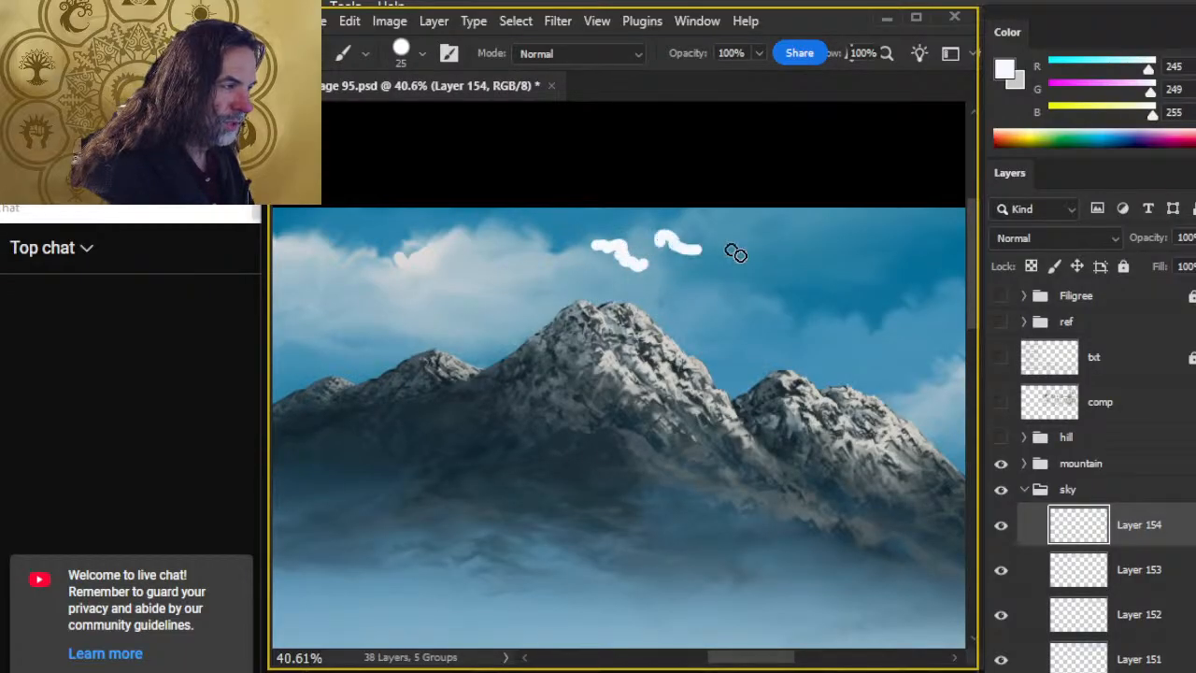
Step: Paint squiggly white highlights along the upper parts of the right cloud and the left cloud
{"action": "key", "text": "z"}
{"action": "left_click_drag", "start_coordinate": [755, 383], "coordinate": [664, 367]}
{"action": "mouse_move", "coordinate": [865, 440]}
{"action": "left_mouse_down"}
{"action": "mouse_move", "coordinate": [643, 382]}
{"action": "mouse_move", "coordinate": [655, 381]}
{"action": "left_mouse_up"}
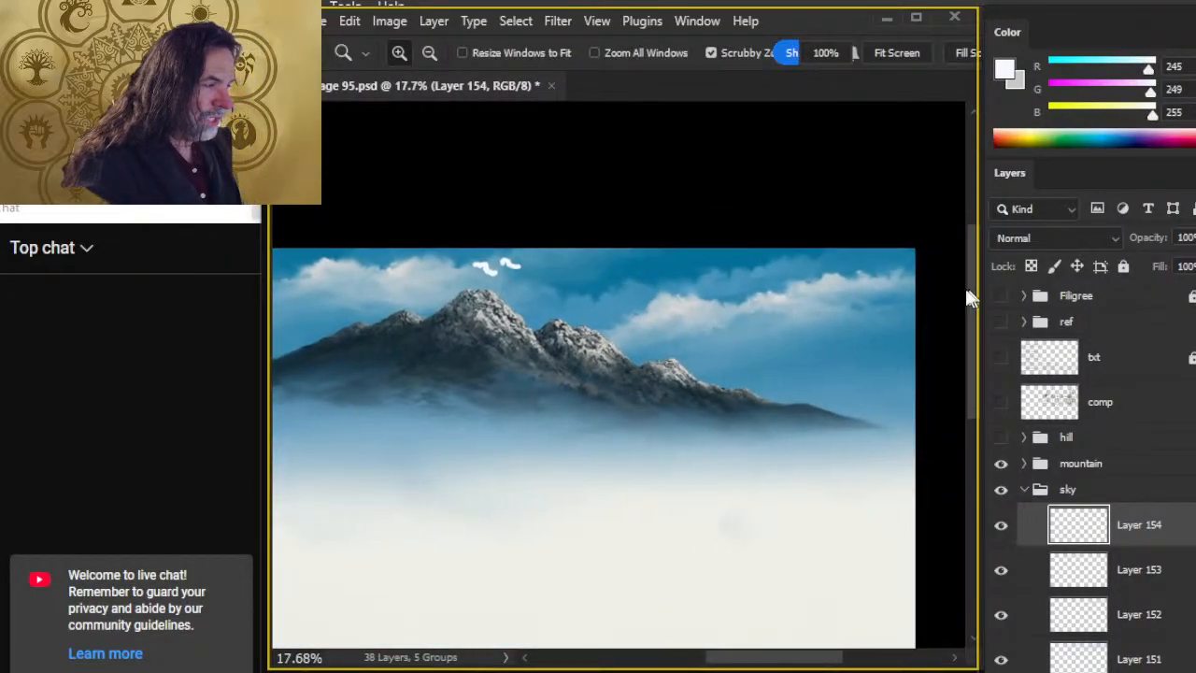
{"action": "key", "text": "b"}
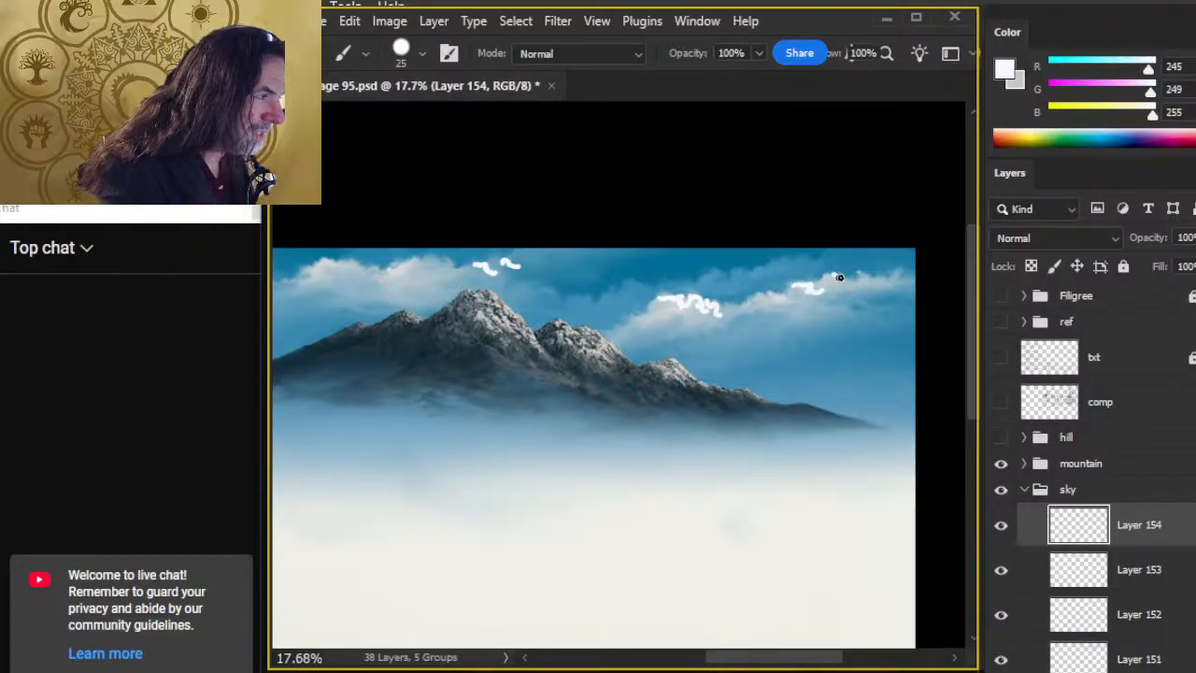
{"action": "key", "text": "r"}
{"action": "key", "text": "b"}
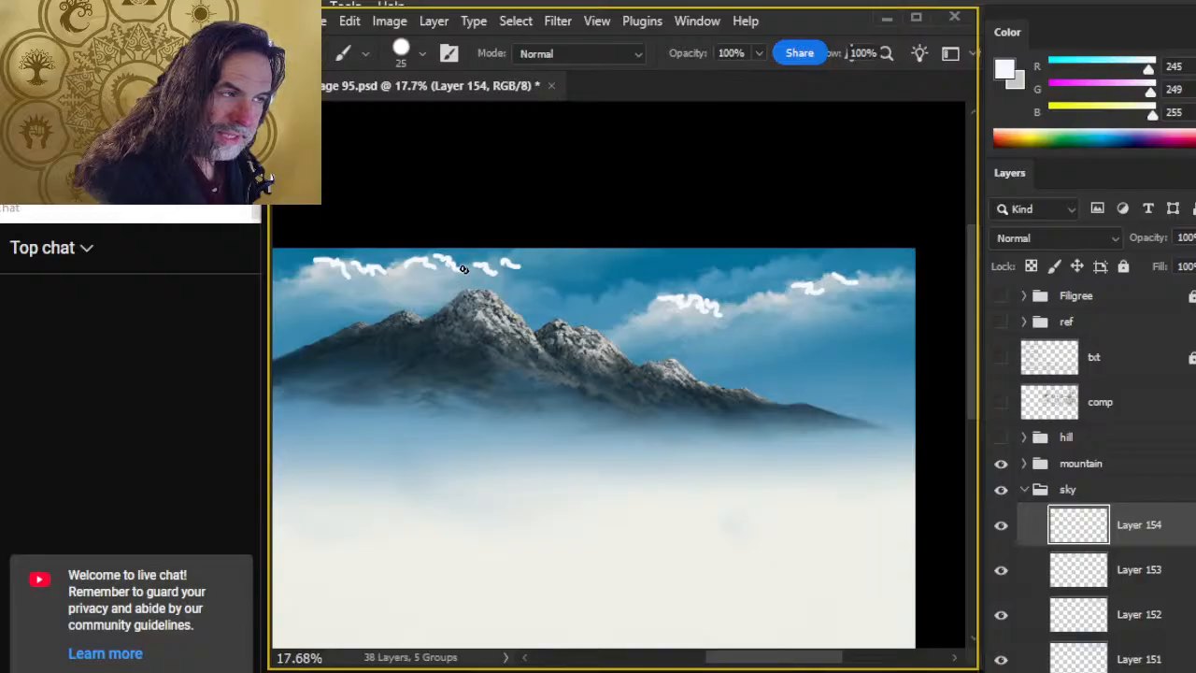
Step: Smudge the squiggly white highlights of the left cloud into soft billows with the 70-pixel Smudge brush at 60% strength
{"action": "scroll", "coordinate": [508, 316], "scroll_direction": "left", "scroll_amount": 2}
{"action": "scroll", "coordinate": [542, 317], "scroll_direction": "up", "scroll_amount": 2}
{"action": "key", "text": "r"}
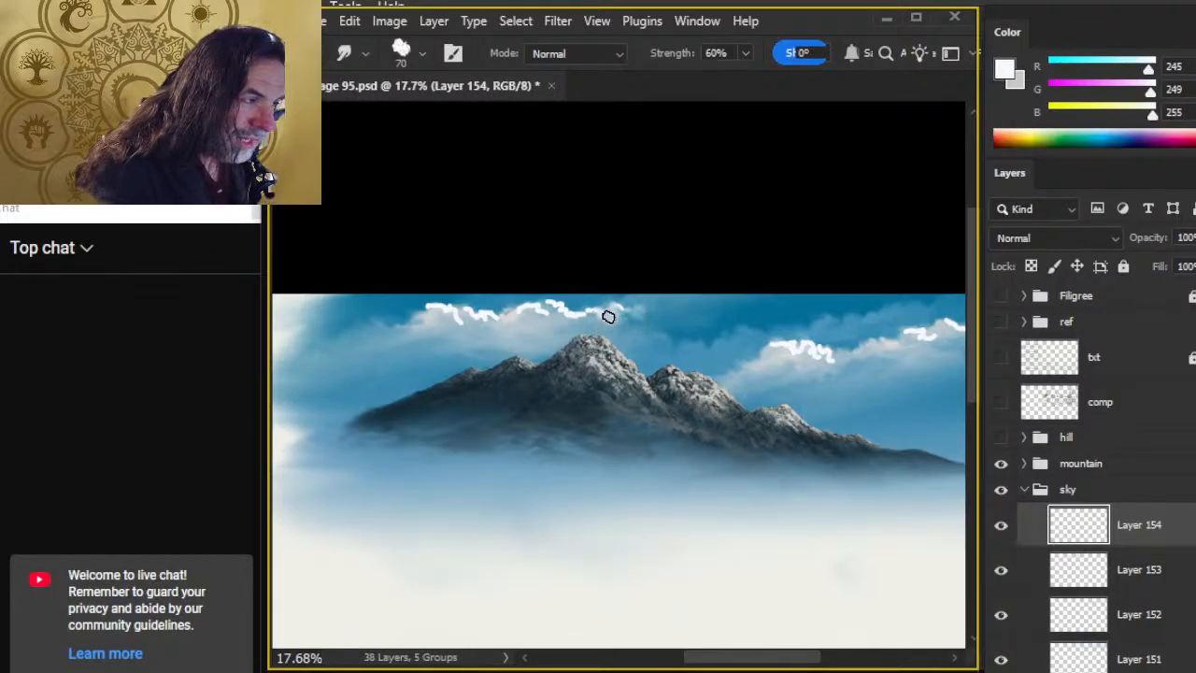
{"action": "left_click_drag", "start_coordinate": [628, 313], "coordinate": [580, 324]}
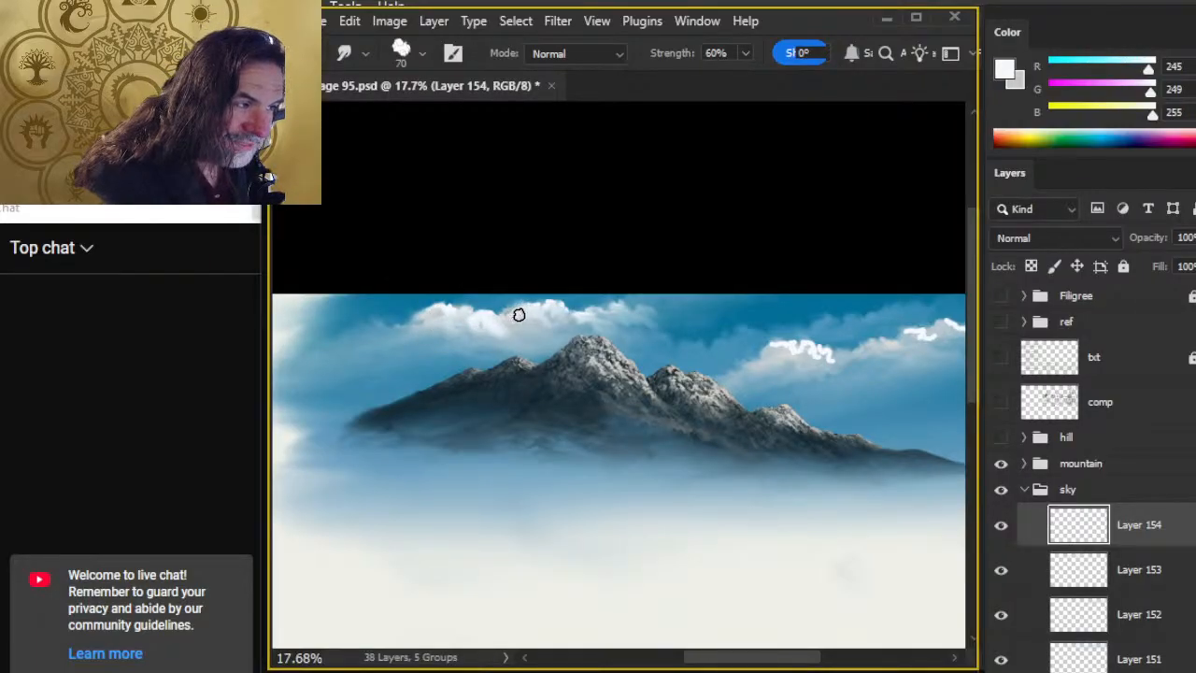
Step: Paint small white highlights in the middle and along the underside of the left cloud and smudge them soft
{"action": "key", "text": "b"}
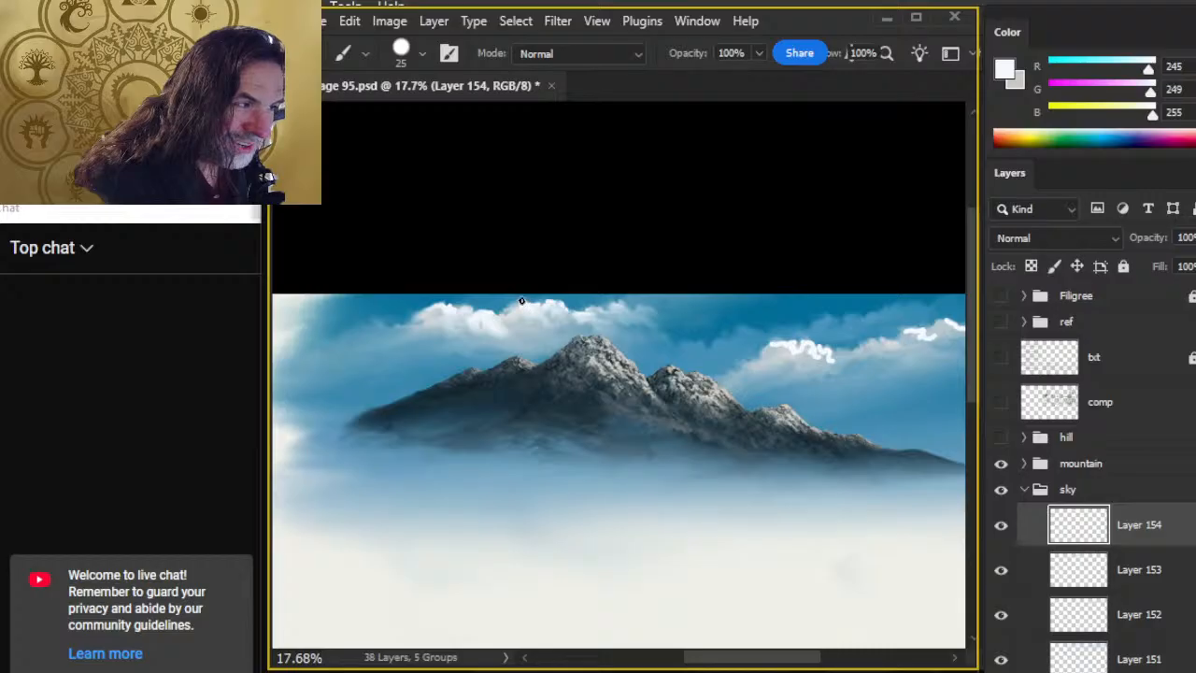
{"action": "key", "text": "r"}
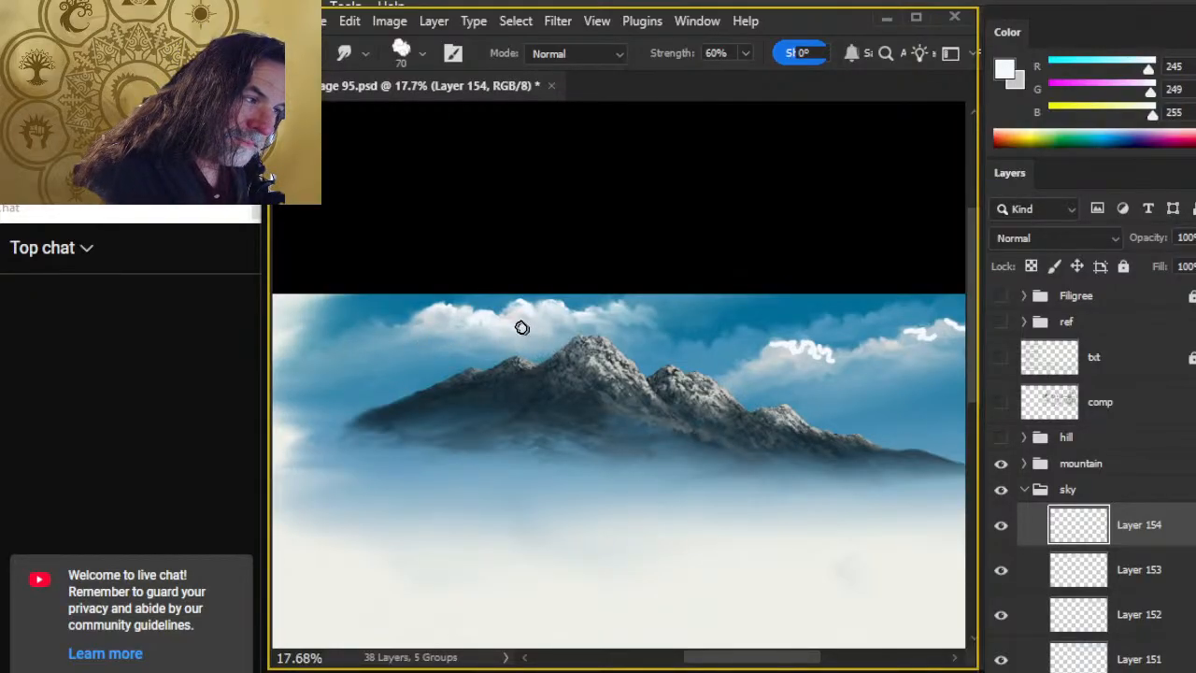
{"action": "key", "text": "b"}
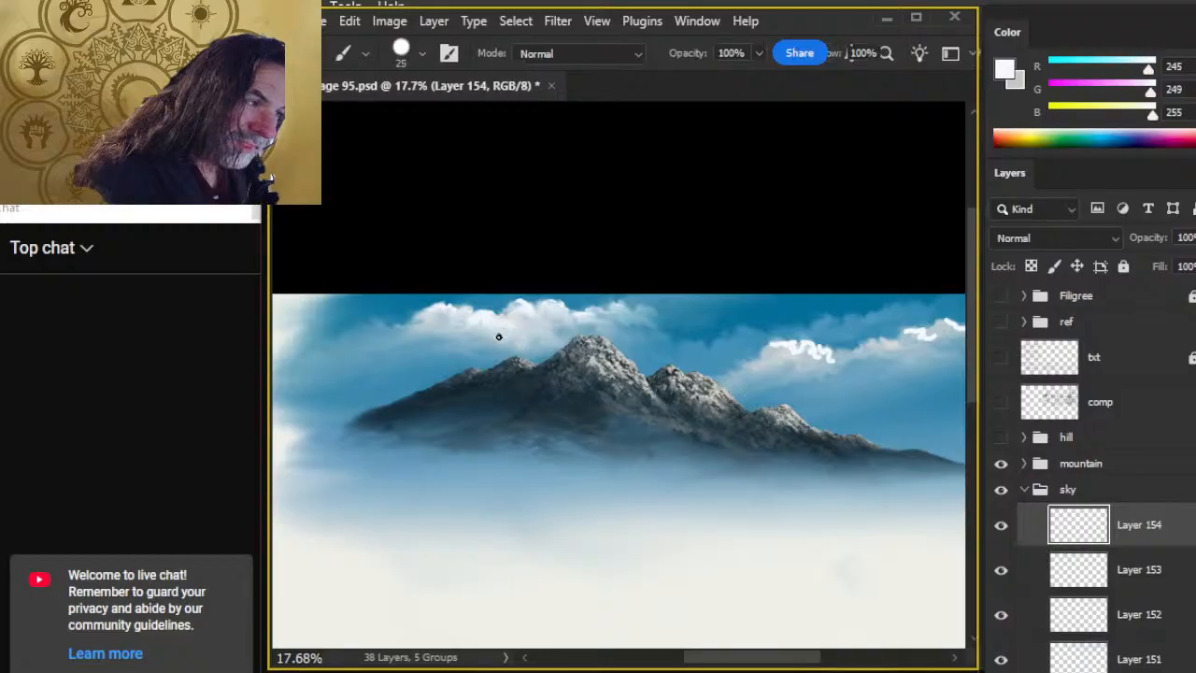
{"action": "left_click_drag", "start_coordinate": [539, 341], "coordinate": [548, 342]}
{"action": "key", "text": "r"}
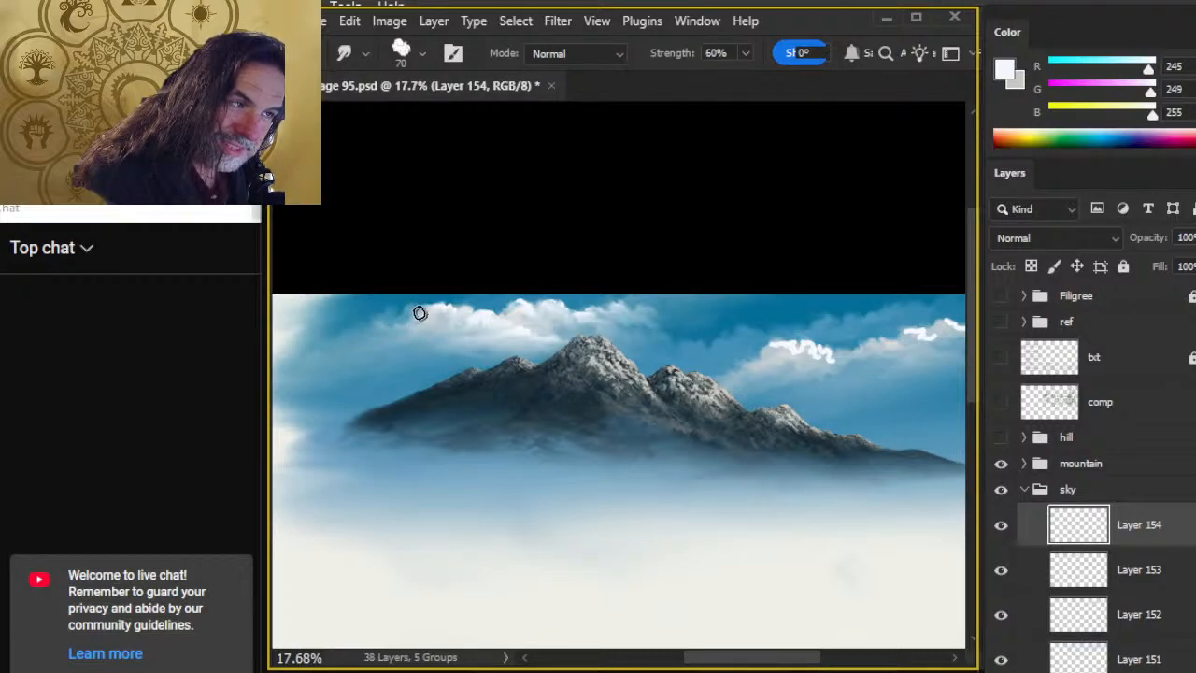
Step: Paint a squiggly white highlight at the left end of the left cloud and blend it into puffs
{"action": "key", "text": "b"}
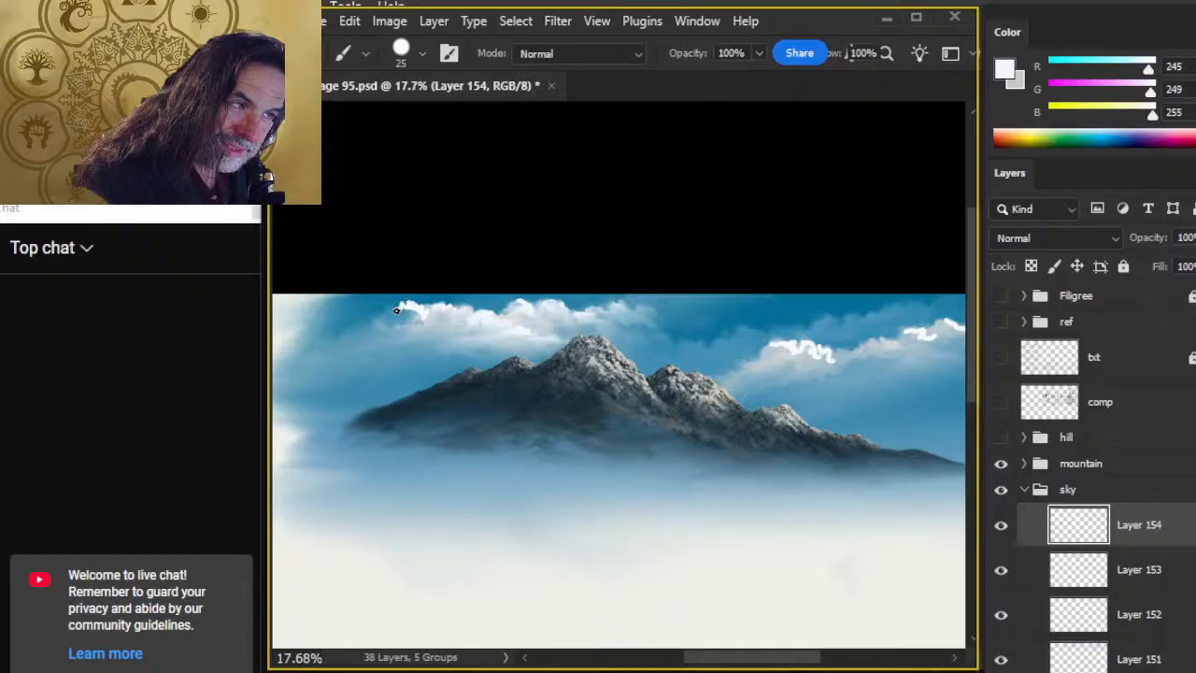
{"action": "key", "text": "r"}
{"action": "mouse_move", "coordinate": [416, 315]}
{"action": "left_mouse_down"}
{"action": "mouse_move", "coordinate": [397, 323]}
{"action": "mouse_move", "coordinate": [433, 325]}
{"action": "mouse_move", "coordinate": [399, 318]}
{"action": "mouse_move", "coordinate": [404, 329]}
{"action": "left_mouse_up"}
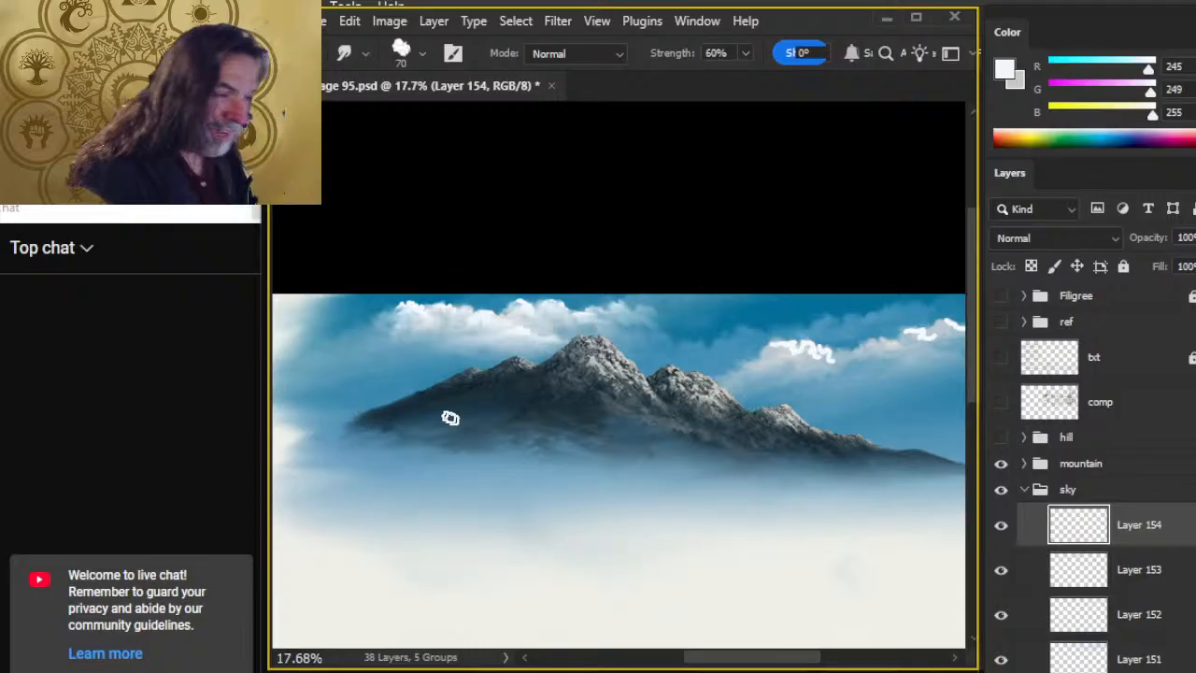
Step: Smudge the left tip of the left cloud outward into thin wisps over the blue sky
{"action": "key", "text": "z"}
{"action": "scroll", "coordinate": [526, 374], "scroll_direction": "left", "scroll_amount": 3}
{"action": "mouse_move", "coordinate": [475, 350]}
{"action": "left_mouse_down"}
{"action": "mouse_move", "coordinate": [485, 324]}
{"action": "mouse_move", "coordinate": [521, 308]}
{"action": "mouse_move", "coordinate": [489, 299]}
{"action": "mouse_move", "coordinate": [517, 303]}
{"action": "mouse_move", "coordinate": [502, 286]}
{"action": "mouse_move", "coordinate": [475, 308]}
{"action": "mouse_move", "coordinate": [514, 327]}
{"action": "mouse_move", "coordinate": [432, 333]}
{"action": "mouse_move", "coordinate": [518, 292]}
{"action": "mouse_move", "coordinate": [489, 297]}
{"action": "mouse_move", "coordinate": [496, 287]}
{"action": "mouse_move", "coordinate": [526, 326]}
{"action": "mouse_move", "coordinate": [508, 289]}
{"action": "mouse_move", "coordinate": [432, 284]}
{"action": "mouse_move", "coordinate": [444, 299]}
{"action": "mouse_move", "coordinate": [487, 303]}
{"action": "mouse_move", "coordinate": [436, 312]}
{"action": "mouse_move", "coordinate": [493, 345]}
{"action": "mouse_move", "coordinate": [471, 317]}
{"action": "mouse_move", "coordinate": [510, 316]}
{"action": "mouse_move", "coordinate": [524, 333]}
{"action": "mouse_move", "coordinate": [520, 319]}
{"action": "mouse_move", "coordinate": [477, 272]}
{"action": "left_mouse_up"}
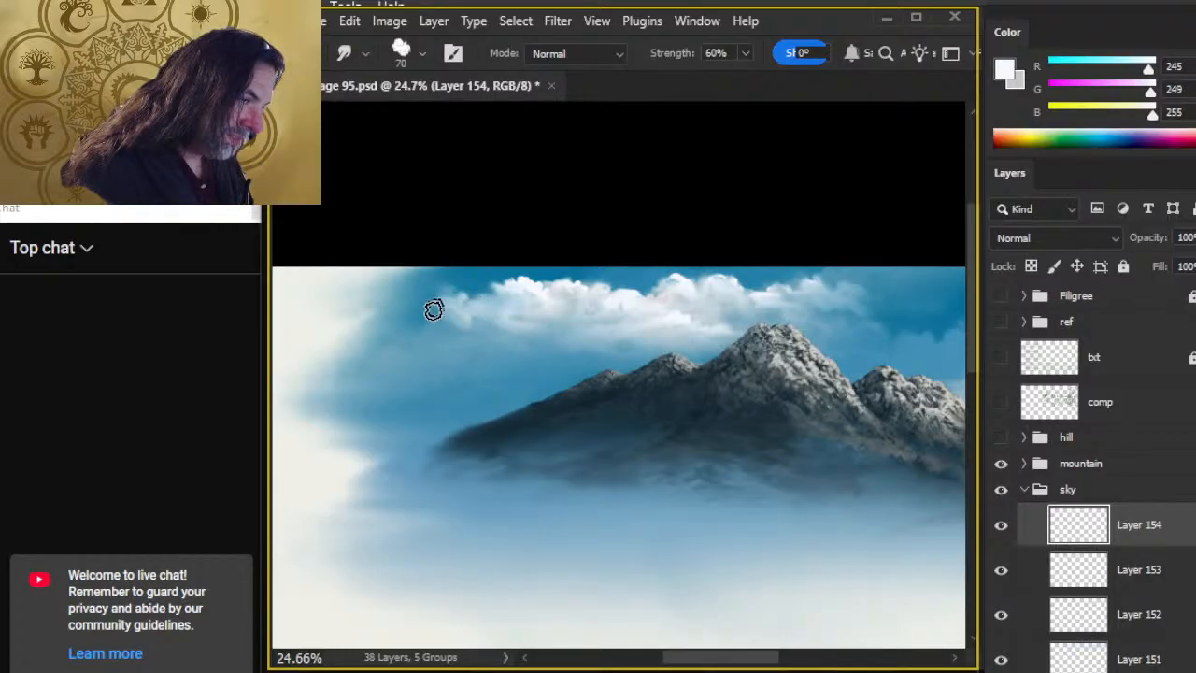
{"action": "mouse_move", "coordinate": [503, 325]}
{"action": "left_mouse_down"}
{"action": "mouse_move", "coordinate": [442, 328]}
{"action": "mouse_move", "coordinate": [487, 327]}
{"action": "mouse_move", "coordinate": [439, 313]}
{"action": "mouse_move", "coordinate": [517, 329]}
{"action": "mouse_move", "coordinate": [426, 324]}
{"action": "mouse_move", "coordinate": [397, 308]}
{"action": "left_mouse_up"}
{"action": "mouse_move", "coordinate": [473, 314]}
{"action": "left_mouse_down"}
{"action": "mouse_move", "coordinate": [430, 306]}
{"action": "mouse_move", "coordinate": [433, 324]}
{"action": "mouse_move", "coordinate": [402, 317]}
{"action": "left_mouse_up"}
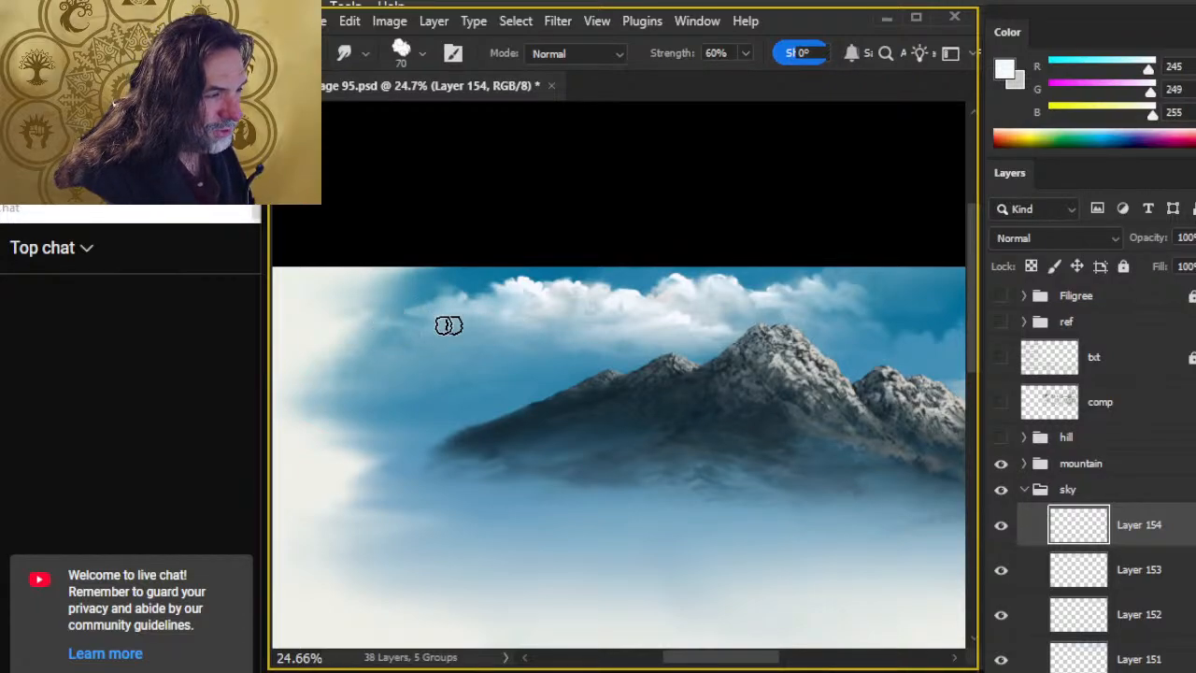
Step: Show the txt layer, examine how the page text sits over the sky and clouds, and hide the layer again
{"action": "left_click", "coordinate": [1001, 357]}
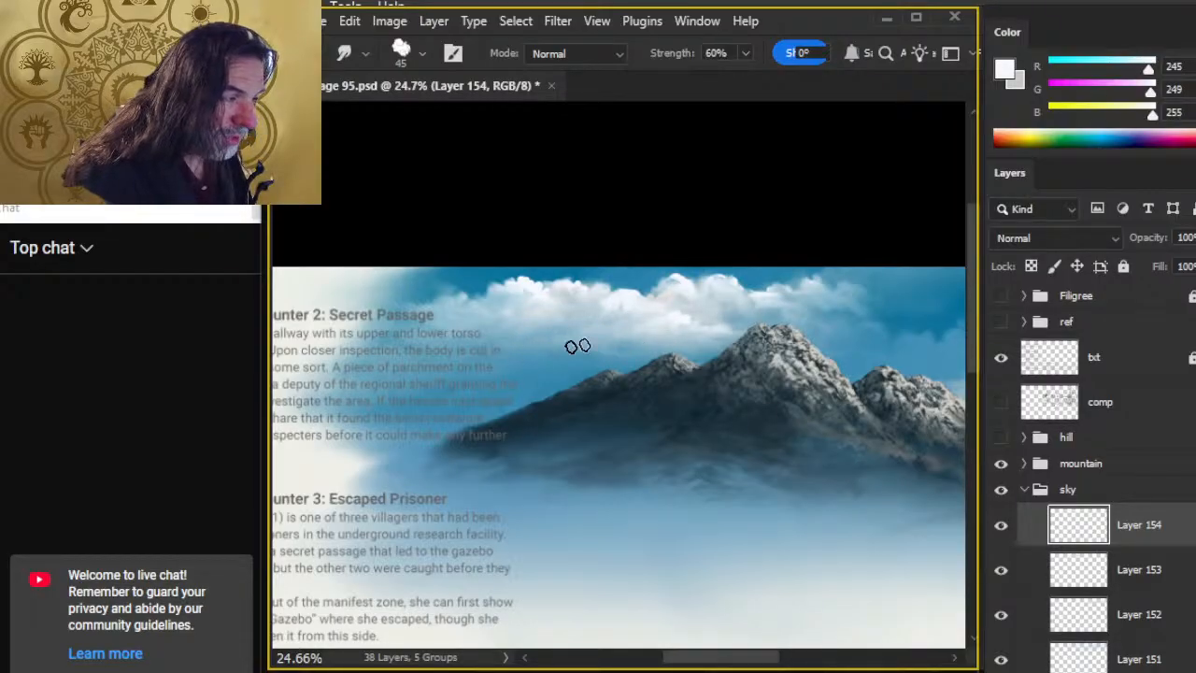
{"action": "key", "text": "z"}
{"action": "left_click_drag", "start_coordinate": [654, 358], "coordinate": [596, 401]}
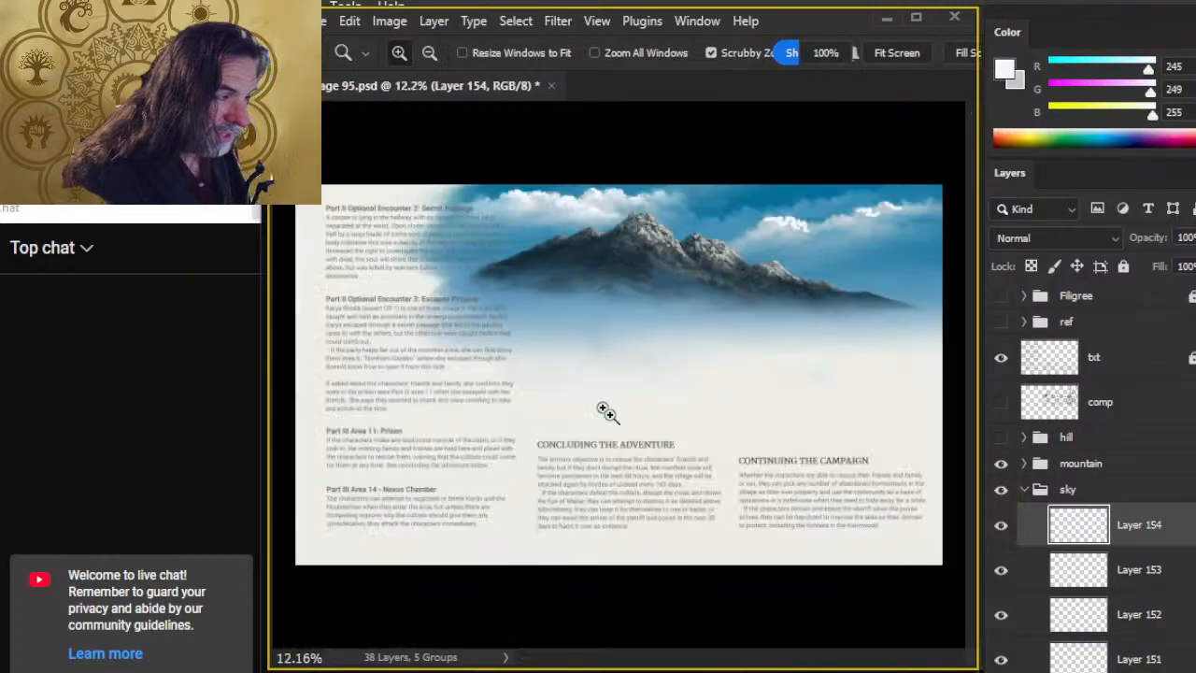
{"action": "key", "text": "f"}
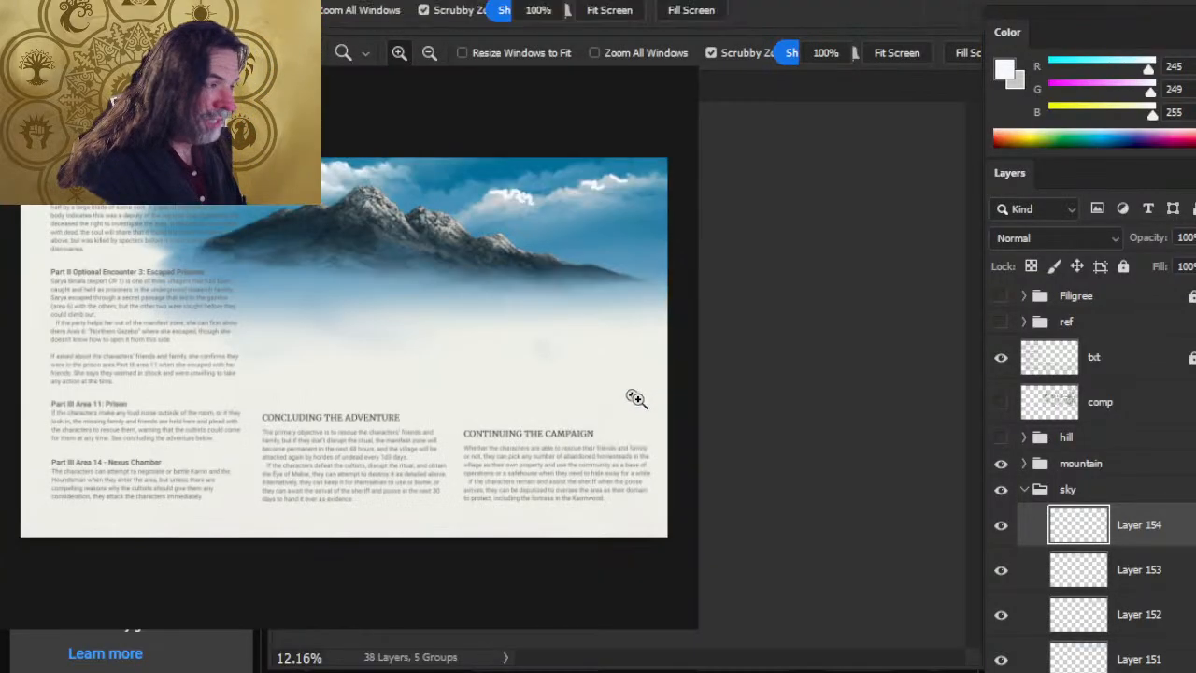
{"action": "key", "text": "f"}
{"action": "left_click_drag", "start_coordinate": [692, 394], "coordinate": [880, 336]}
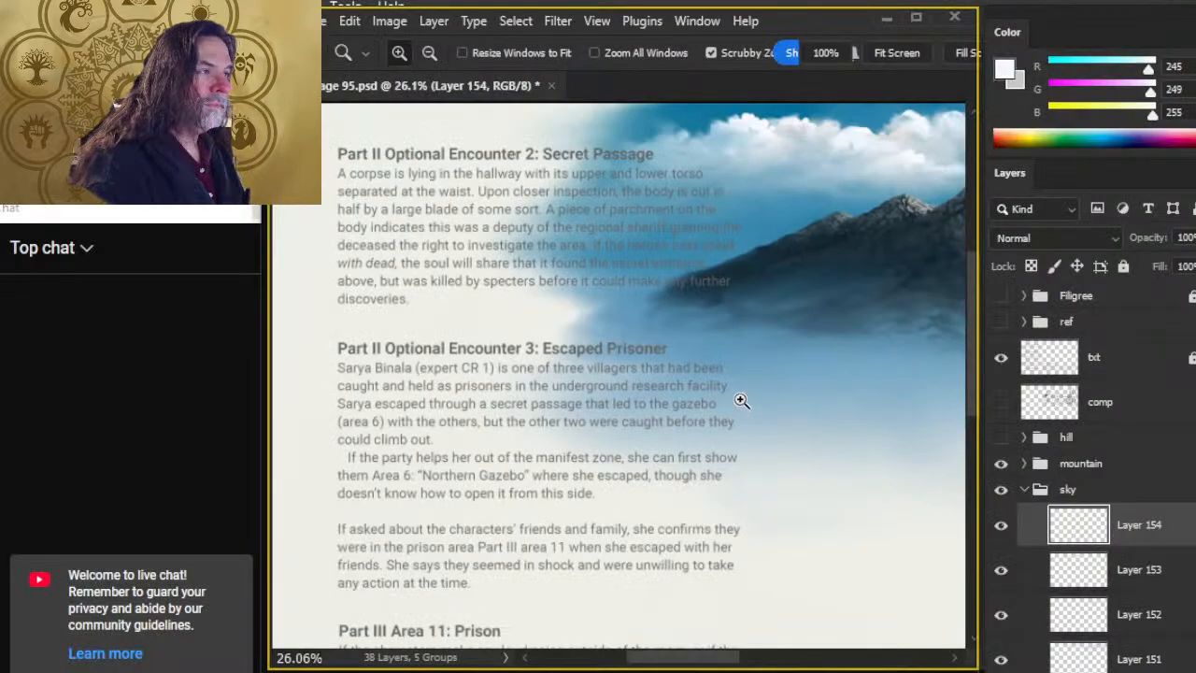
{"action": "left_click_drag", "start_coordinate": [683, 377], "coordinate": [502, 496]}
{"action": "left_click_drag", "start_coordinate": [482, 317], "coordinate": [612, 344]}
{"action": "left_click_drag", "start_coordinate": [615, 346], "coordinate": [661, 412]}
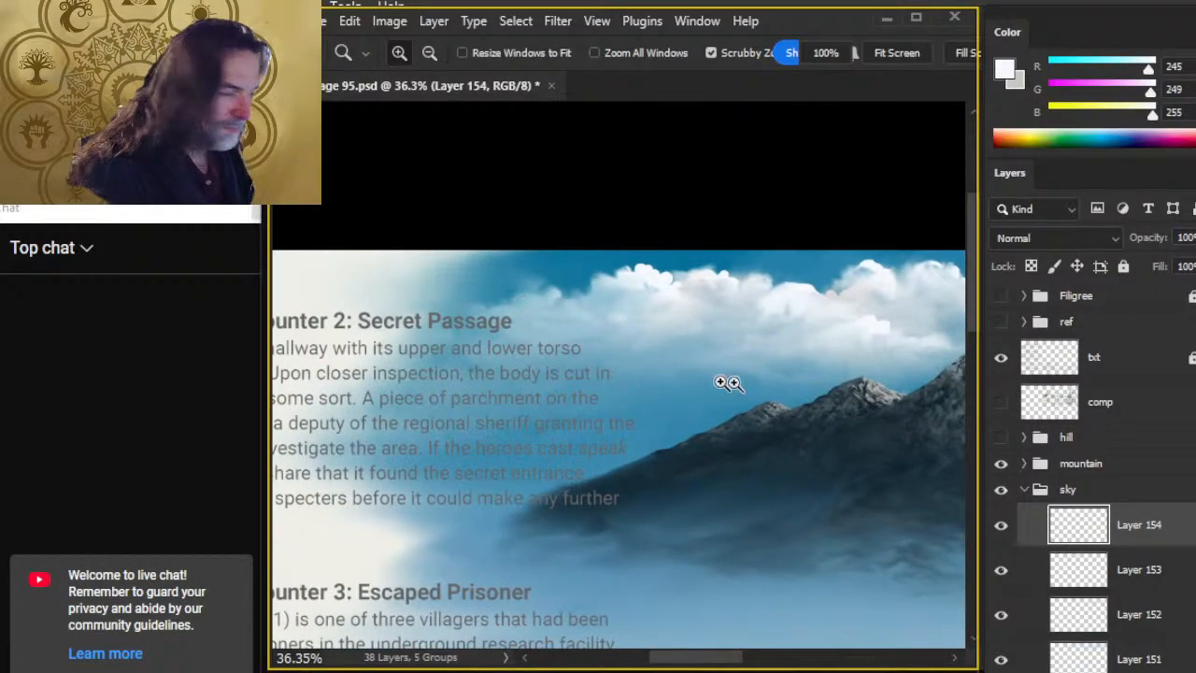
{"action": "left_click", "coordinate": [1000, 358]}
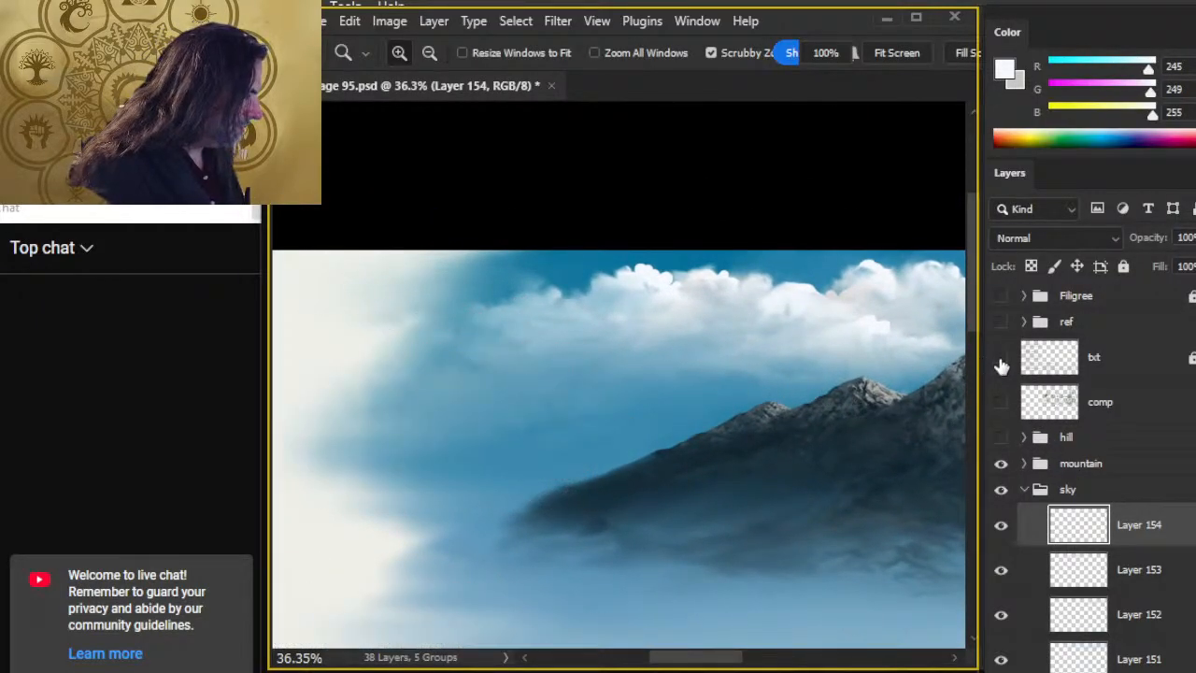
Step: Smudge both ends and the underside of the left cloud into the sky with the 45-pixel brush at 60% strength
{"action": "key", "text": "r"}
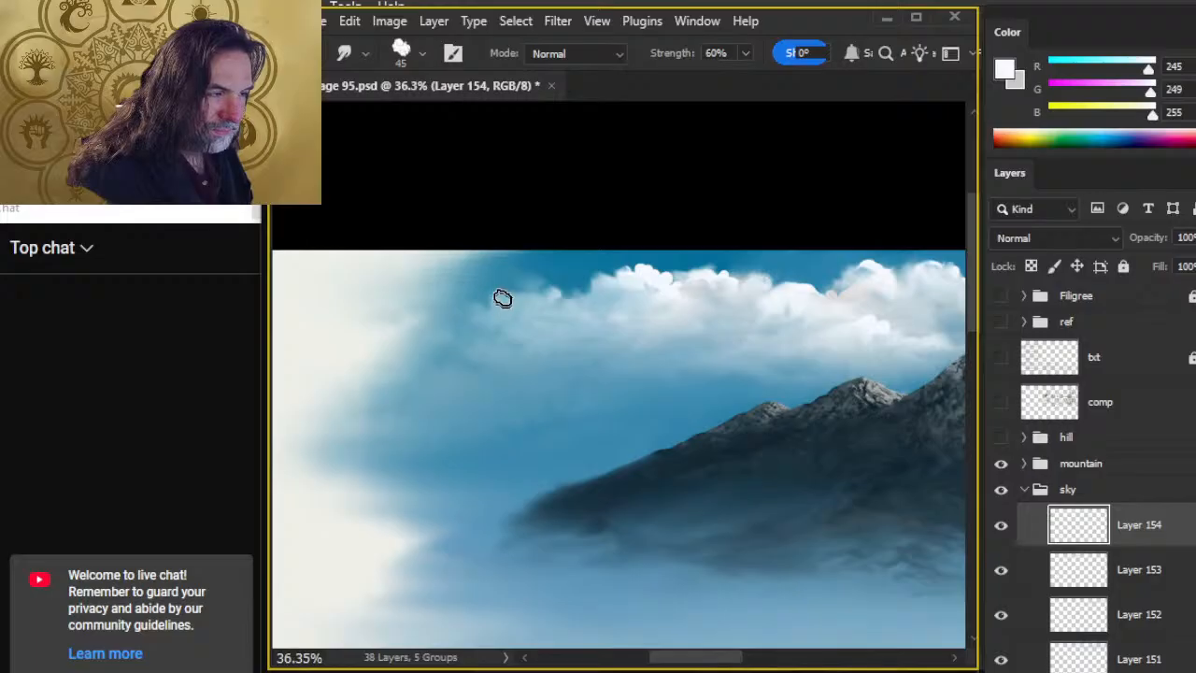
{"action": "left_click_drag", "start_coordinate": [496, 299], "coordinate": [465, 320]}
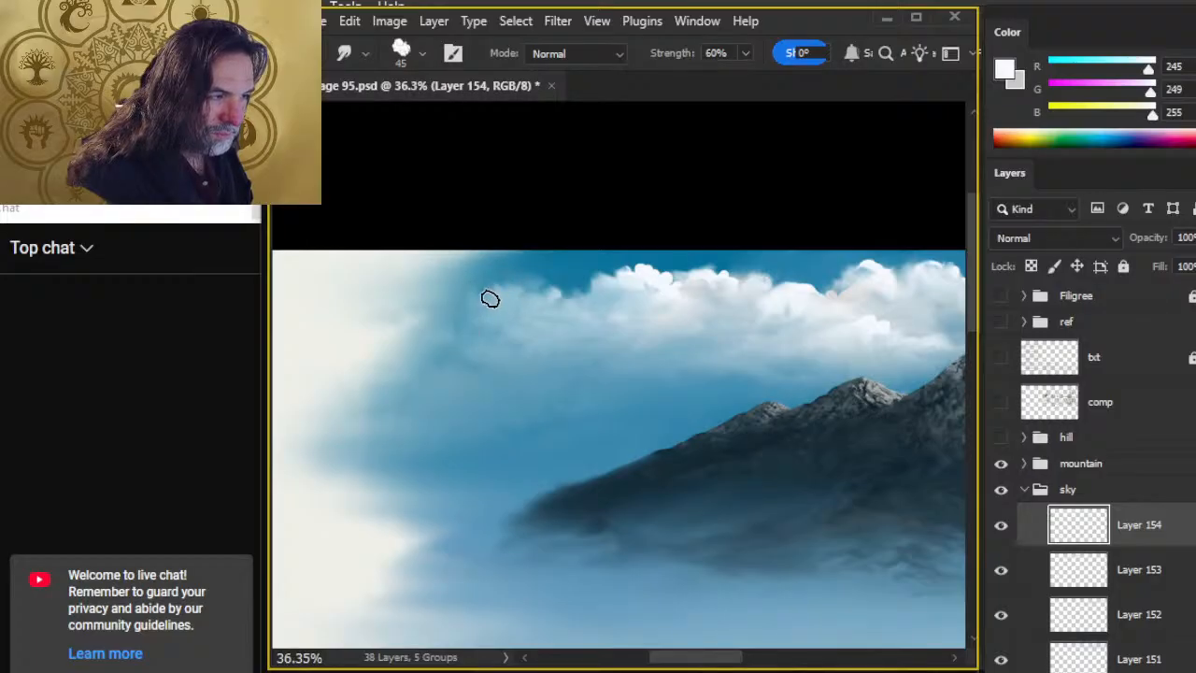
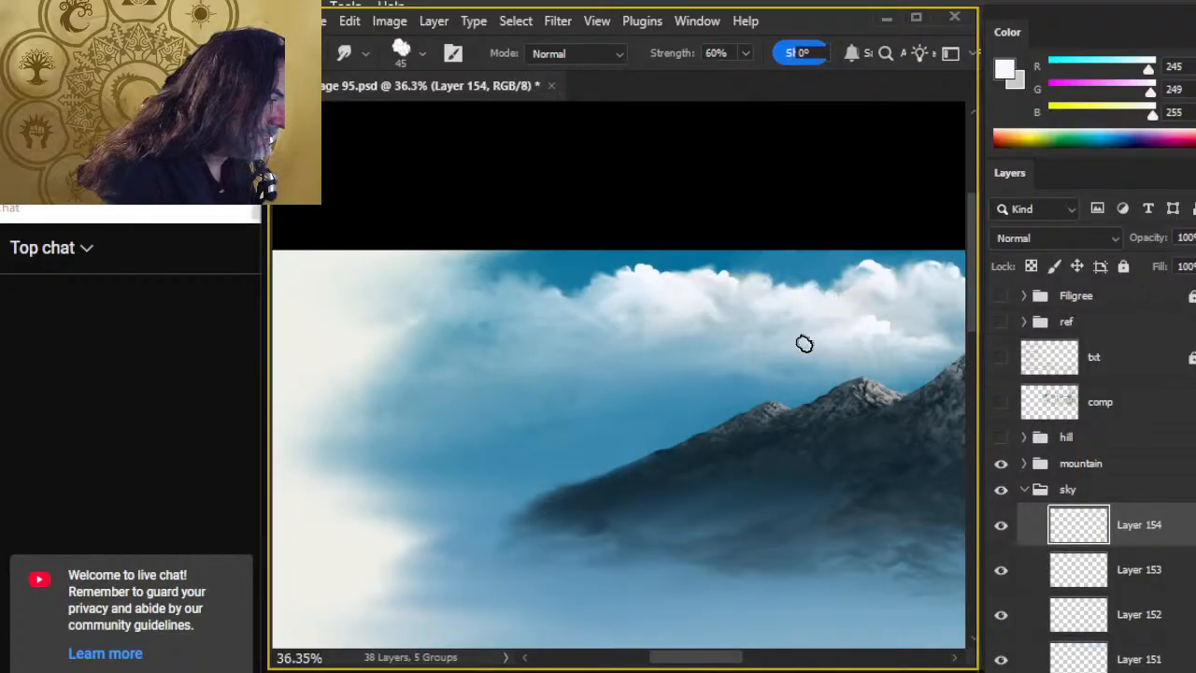
{"action": "left_click_drag", "start_coordinate": [898, 330], "coordinate": [634, 337]}
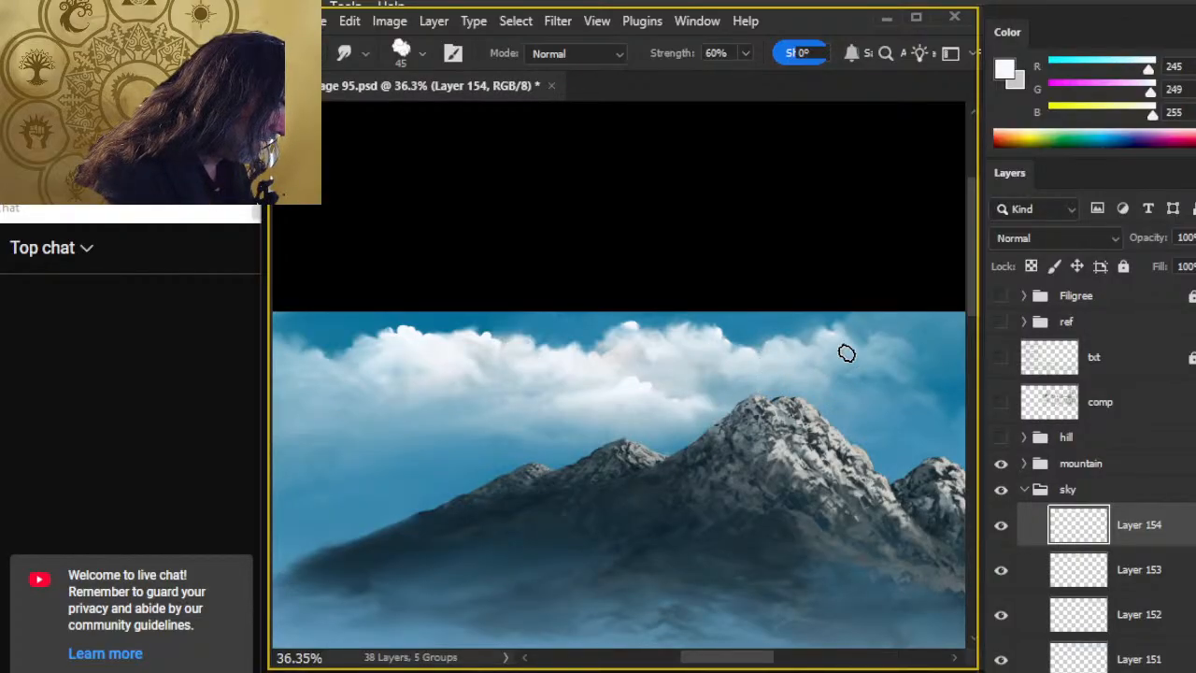
{"action": "mouse_move", "coordinate": [869, 360]}
{"action": "left_mouse_down"}
{"action": "mouse_move", "coordinate": [889, 368]}
{"action": "mouse_move", "coordinate": [903, 346]}
{"action": "mouse_move", "coordinate": [922, 369]}
{"action": "mouse_move", "coordinate": [828, 393]}
{"action": "mouse_move", "coordinate": [897, 401]}
{"action": "mouse_move", "coordinate": [788, 387]}
{"action": "left_mouse_up"}
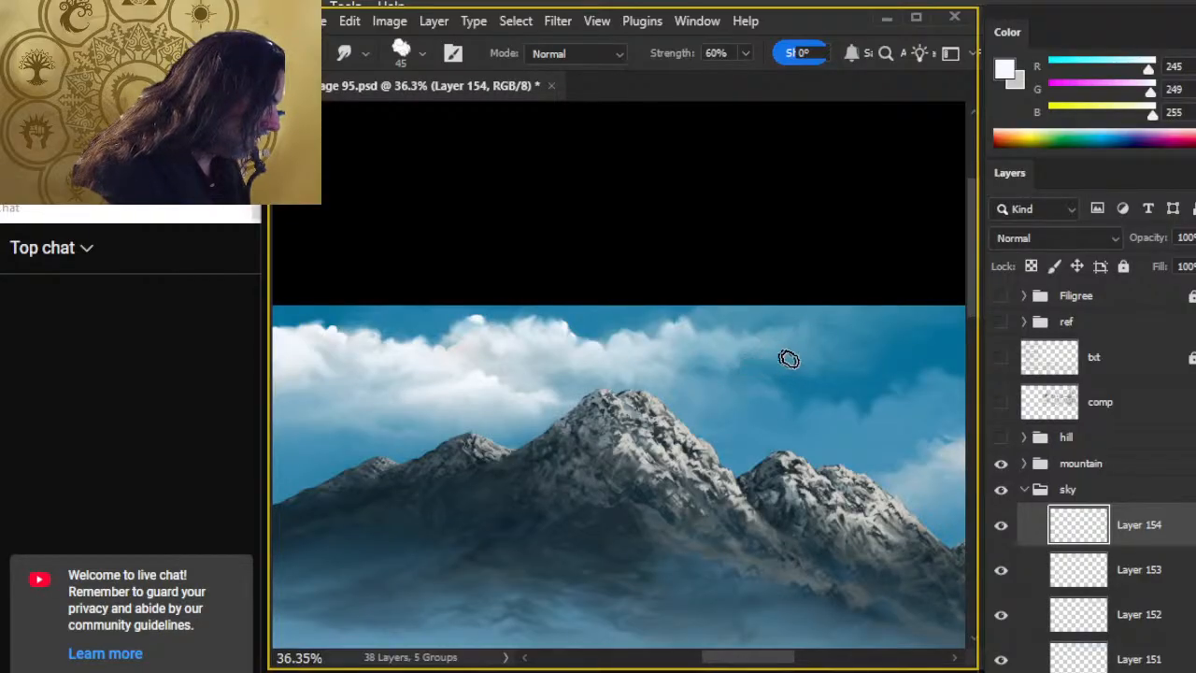
{"action": "key", "text": "space"}
{"action": "left_click_drag", "start_coordinate": [715, 395], "coordinate": [597, 389]}
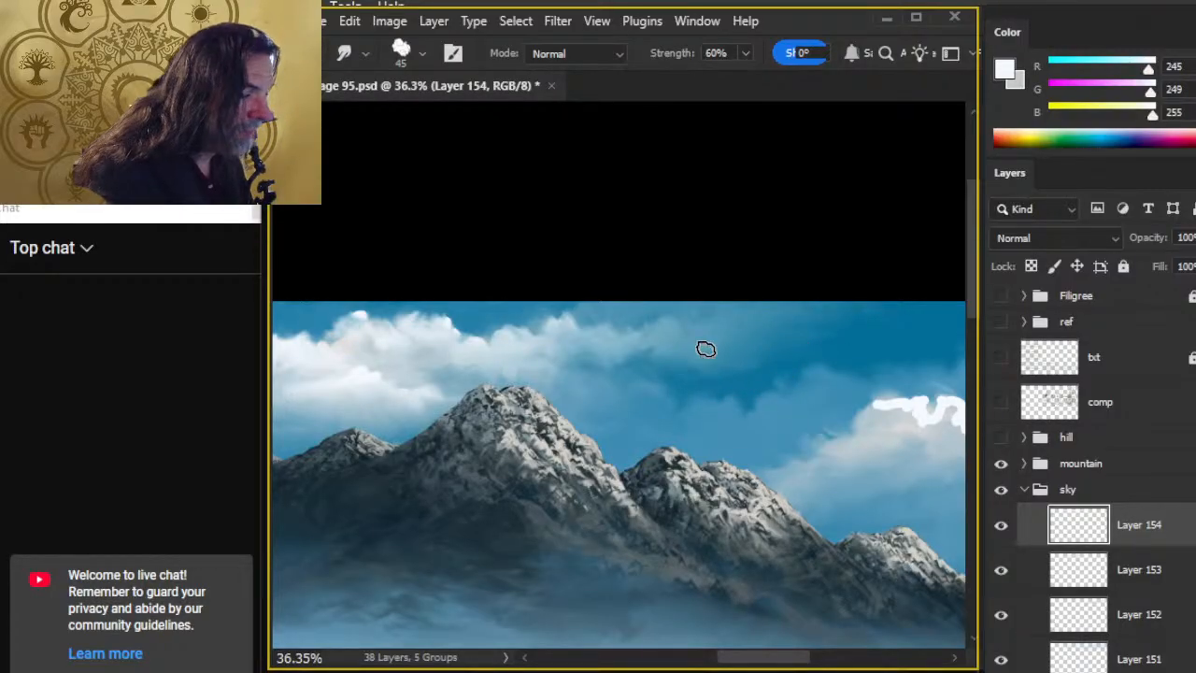
{"action": "key", "text": "z"}
{"action": "left_click_drag", "start_coordinate": [726, 438], "coordinate": [675, 489]}
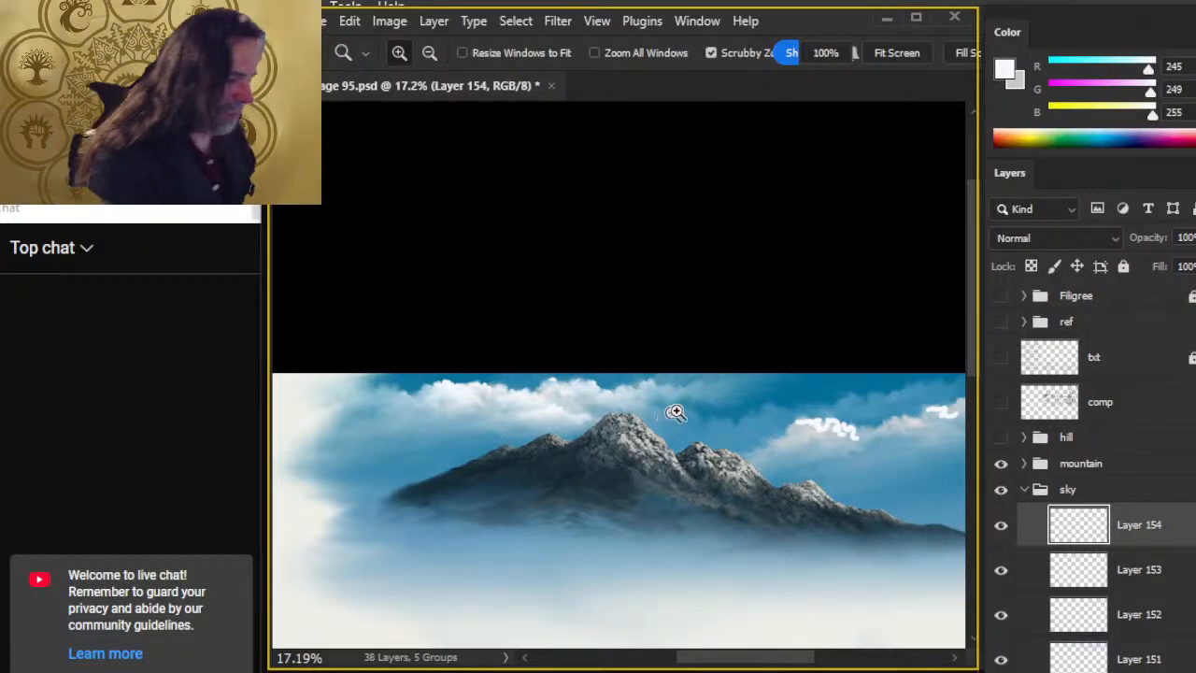
{"action": "left_click_drag", "start_coordinate": [702, 412], "coordinate": [716, 342]}
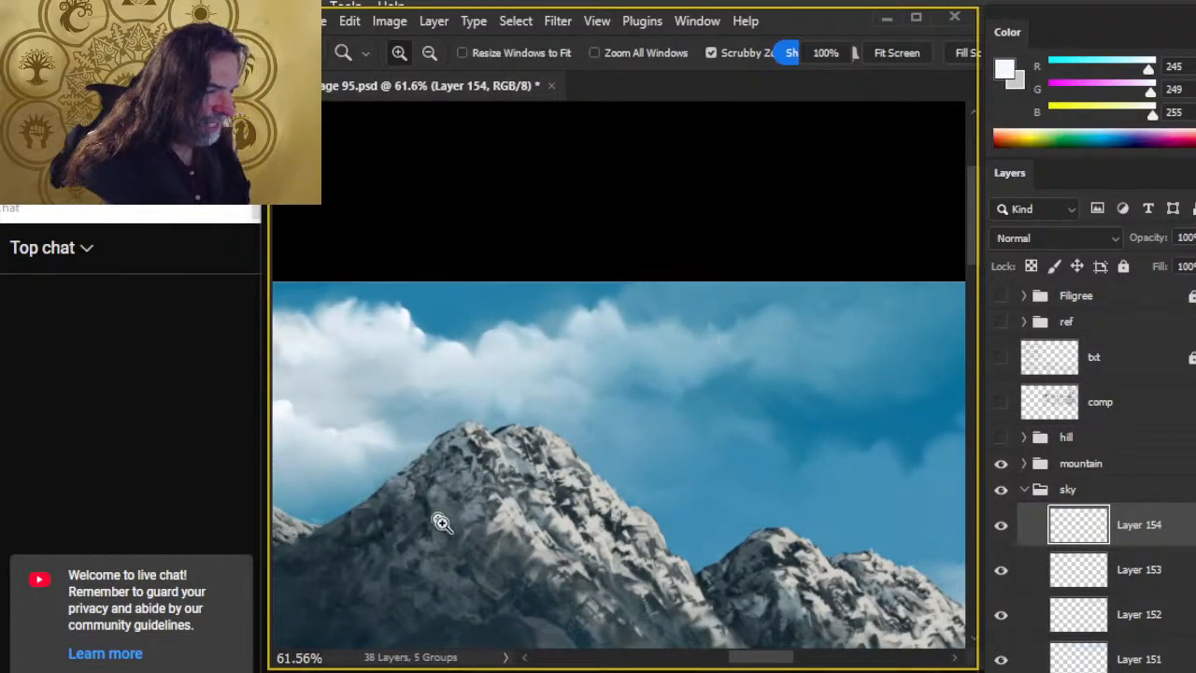
{"action": "key", "text": "l"}
{"action": "mouse_move", "coordinate": [435, 309]}
{"action": "left_mouse_down"}
{"action": "mouse_move", "coordinate": [812, 581]}
{"action": "mouse_move", "coordinate": [800, 247]}
{"action": "left_mouse_up"}
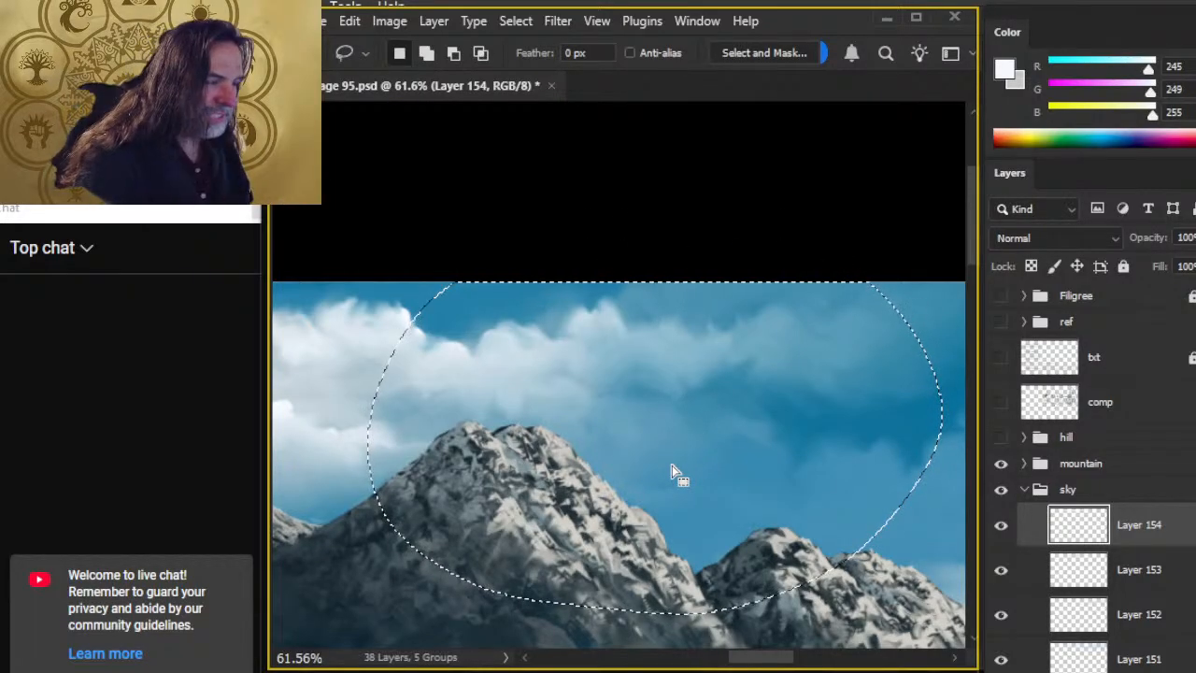
{"action": "key", "text": "ctrl+d"}
Step: Smudge the squiggly highlight at the left end of the right cloud into a soft puff with the 45-pixel brush
{"action": "left_click_drag", "start_coordinate": [822, 426], "coordinate": [626, 412]}
{"action": "left_click_drag", "start_coordinate": [809, 492], "coordinate": [466, 326]}
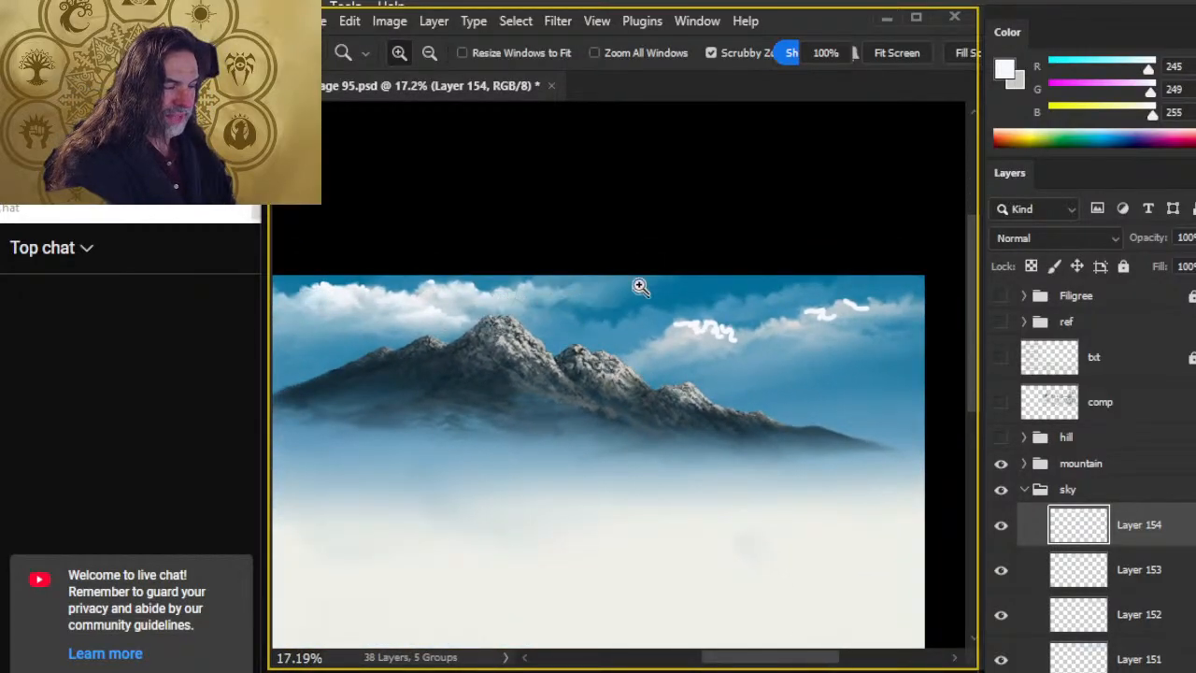
{"action": "mouse_move", "coordinate": [695, 346]}
{"action": "left_mouse_down"}
{"action": "mouse_move", "coordinate": [689, 307]}
{"action": "mouse_move", "coordinate": [653, 303]}
{"action": "mouse_move", "coordinate": [669, 315]}
{"action": "mouse_move", "coordinate": [658, 300]}
{"action": "mouse_move", "coordinate": [649, 318]}
{"action": "mouse_move", "coordinate": [695, 293]}
{"action": "mouse_move", "coordinate": [694, 309]}
{"action": "mouse_move", "coordinate": [628, 298]}
{"action": "left_mouse_up"}
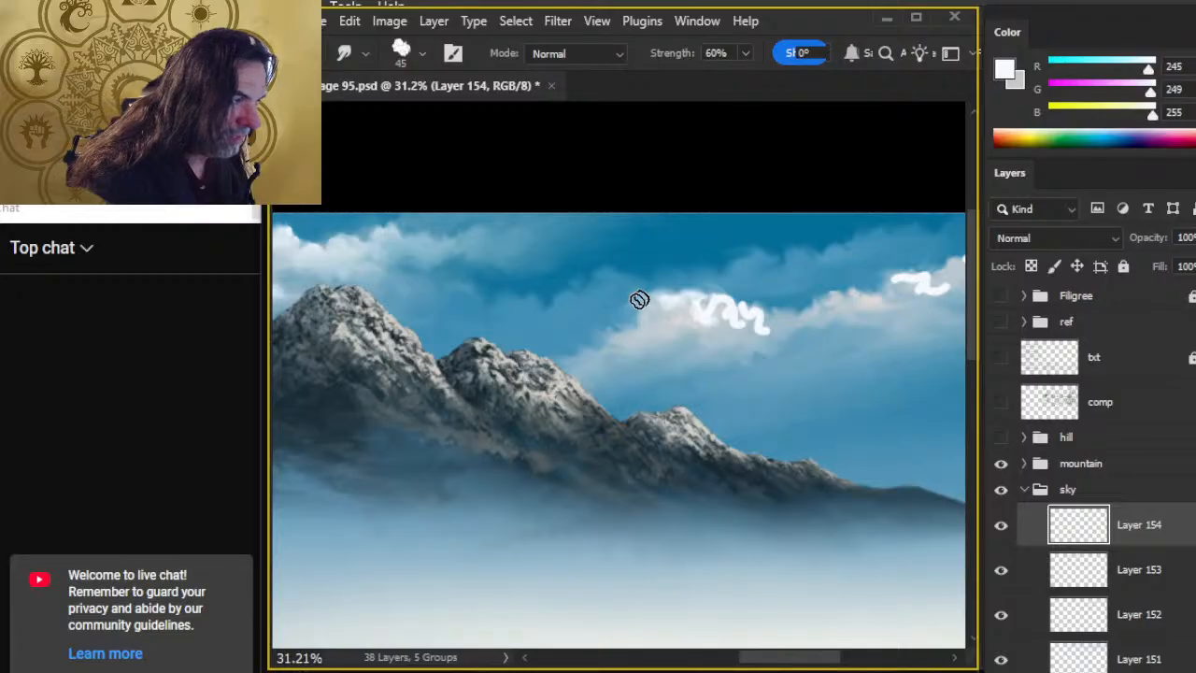
{"action": "mouse_move", "coordinate": [662, 319]}
{"action": "left_mouse_down"}
{"action": "mouse_move", "coordinate": [643, 295]}
{"action": "mouse_move", "coordinate": [672, 310]}
{"action": "mouse_move", "coordinate": [646, 321]}
{"action": "mouse_move", "coordinate": [674, 303]}
{"action": "mouse_move", "coordinate": [689, 329]}
{"action": "mouse_move", "coordinate": [705, 308]}
{"action": "mouse_move", "coordinate": [699, 290]}
{"action": "mouse_move", "coordinate": [723, 317]}
{"action": "mouse_move", "coordinate": [708, 315]}
{"action": "mouse_move", "coordinate": [723, 313]}
{"action": "mouse_move", "coordinate": [712, 292]}
{"action": "mouse_move", "coordinate": [737, 325]}
{"action": "mouse_move", "coordinate": [765, 308]}
{"action": "mouse_move", "coordinate": [759, 319]}
{"action": "mouse_move", "coordinate": [780, 314]}
{"action": "mouse_move", "coordinate": [756, 300]}
{"action": "mouse_move", "coordinate": [763, 325]}
{"action": "mouse_move", "coordinate": [787, 326]}
{"action": "mouse_move", "coordinate": [700, 302]}
{"action": "mouse_move", "coordinate": [652, 317]}
{"action": "left_mouse_up"}
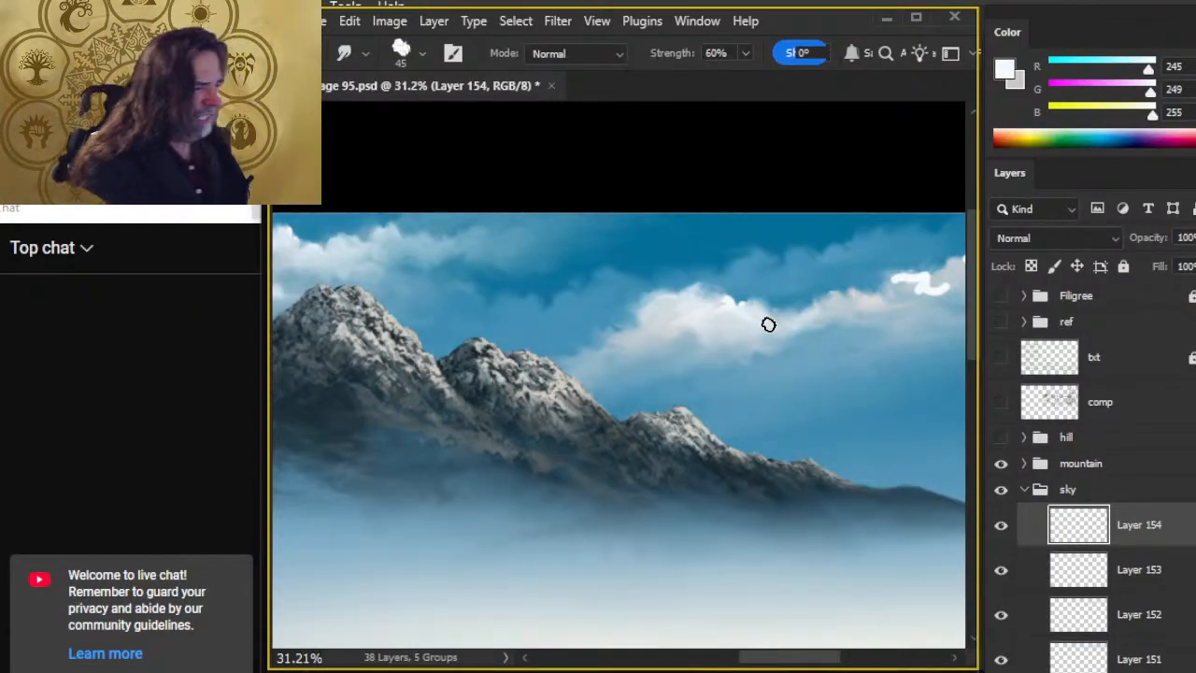
Step: Add white touches to the right cloud's left billow and blend its edges and underside with the 35-pixel Smudge brush
{"action": "left_click_drag", "start_coordinate": [739, 405], "coordinate": [614, 313]}
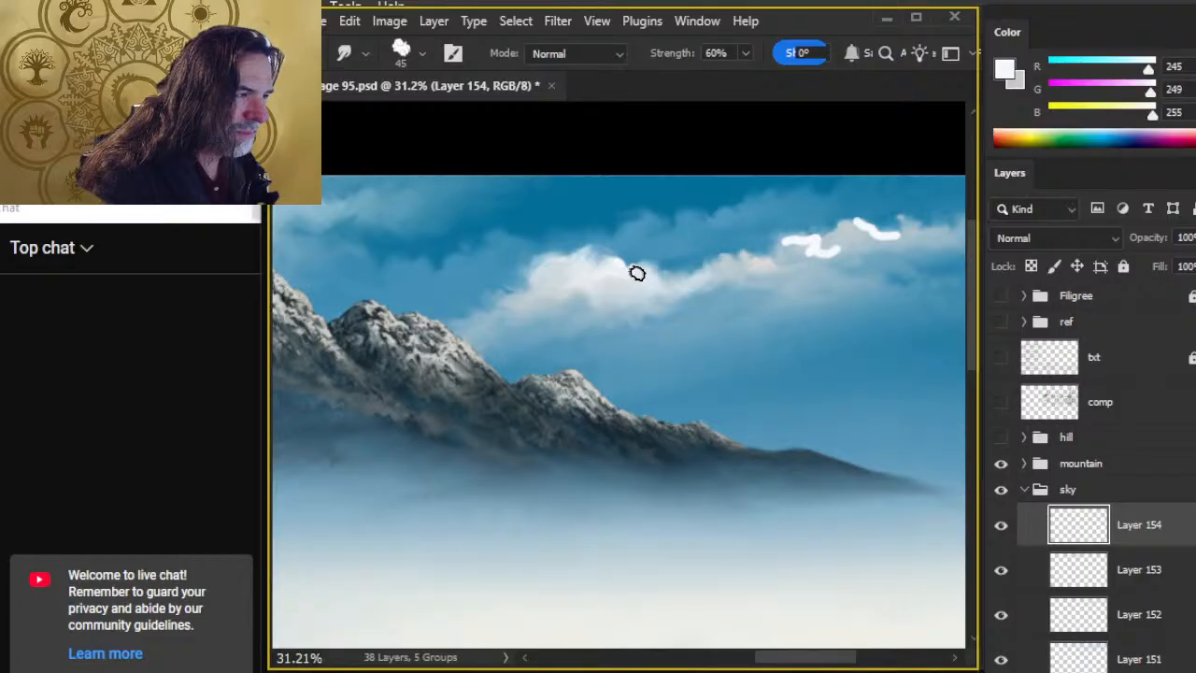
{"action": "key", "text": "b"}
{"action": "key", "text": "r"}
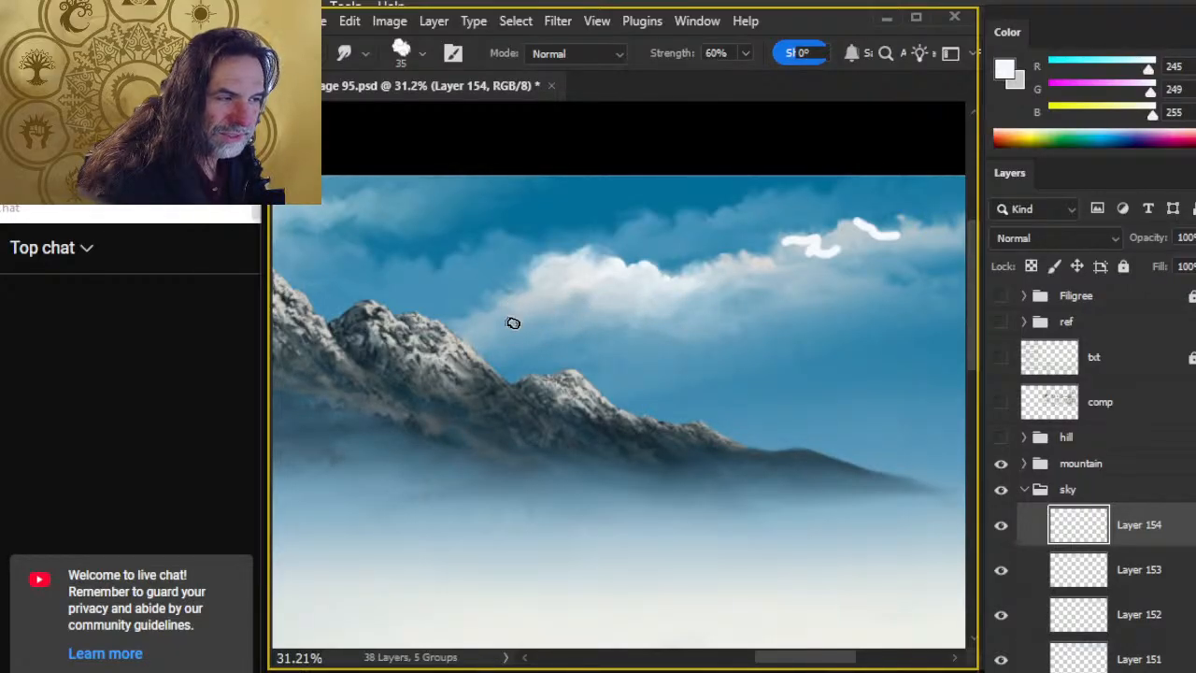
{"action": "key", "text": "b"}
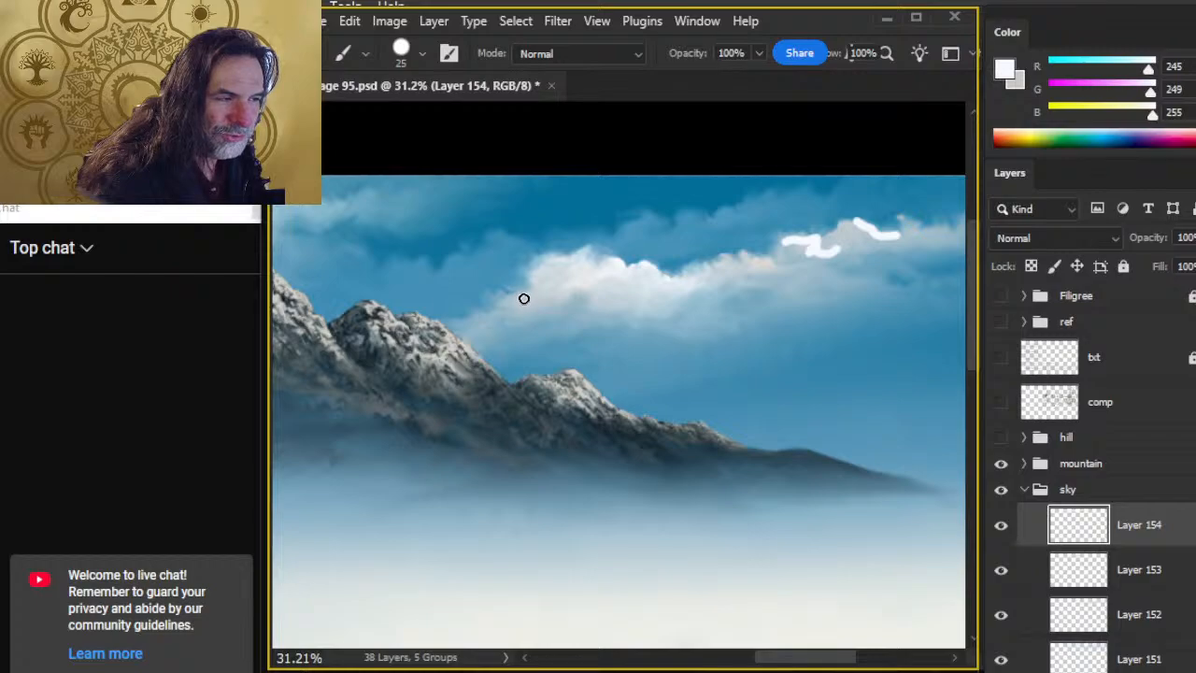
{"action": "key", "text": "r"}
{"action": "mouse_move", "coordinate": [524, 299]}
{"action": "left_mouse_down"}
{"action": "mouse_move", "coordinate": [541, 305]}
{"action": "mouse_move", "coordinate": [520, 290]}
{"action": "mouse_move", "coordinate": [534, 279]}
{"action": "mouse_move", "coordinate": [565, 313]}
{"action": "mouse_move", "coordinate": [546, 284]}
{"action": "mouse_move", "coordinate": [523, 293]}
{"action": "mouse_move", "coordinate": [531, 276]}
{"action": "mouse_move", "coordinate": [551, 313]}
{"action": "mouse_move", "coordinate": [509, 299]}
{"action": "mouse_move", "coordinate": [481, 320]}
{"action": "mouse_move", "coordinate": [535, 305]}
{"action": "mouse_move", "coordinate": [577, 313]}
{"action": "left_mouse_up"}
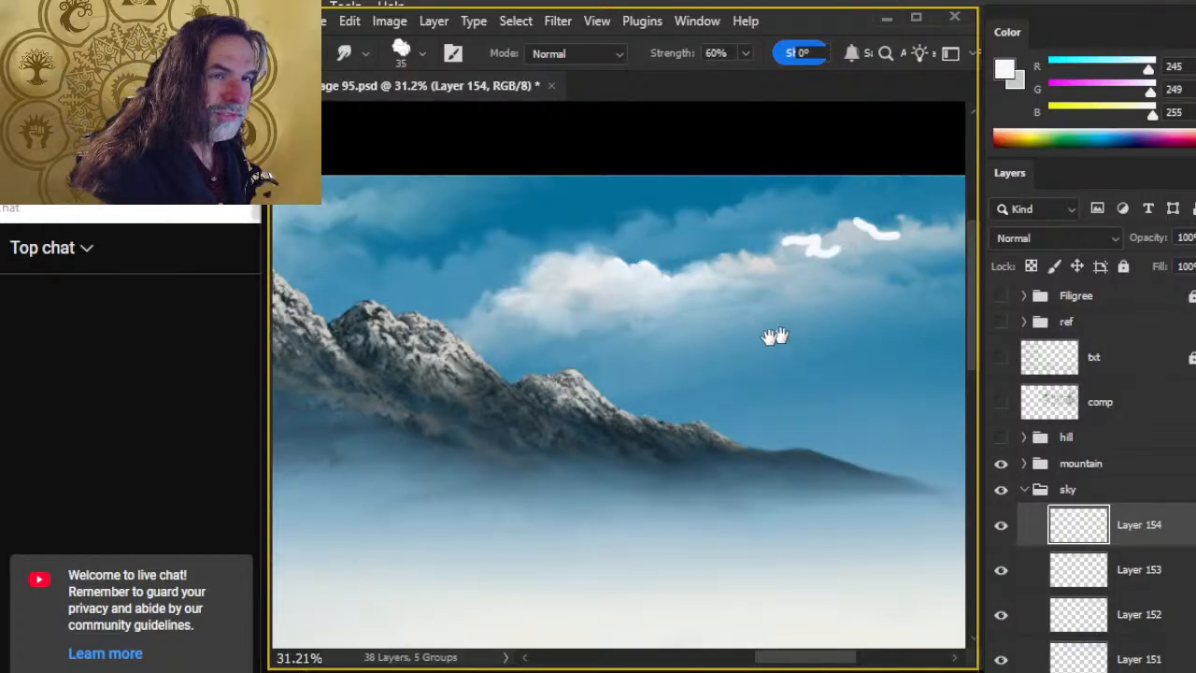
Step: Smudge the right cloud's remaining highlights at size 30, add one near the canvas edge, and soften the underside at size 40
{"action": "left_click_drag", "start_coordinate": [799, 334], "coordinate": [673, 331]}
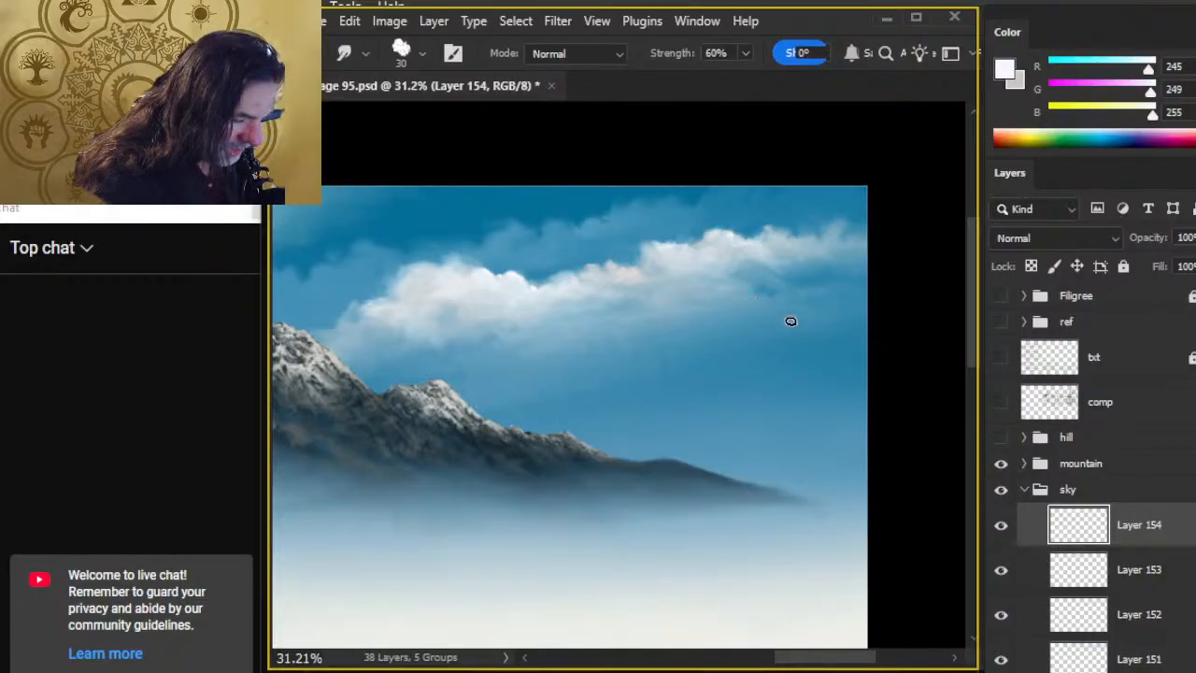
{"action": "key", "text": "b"}
{"action": "left_click_drag", "start_coordinate": [845, 228], "coordinate": [852, 233]}
{"action": "key", "text": "r"}
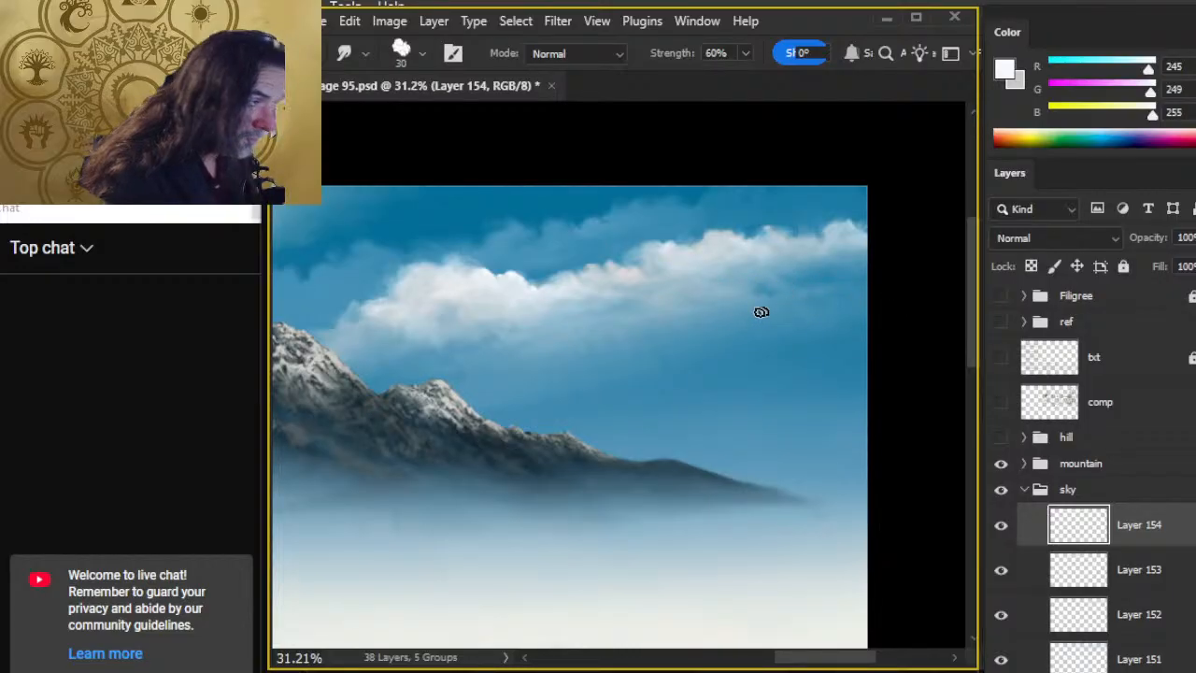
{"action": "key", "text": "bracketright"}
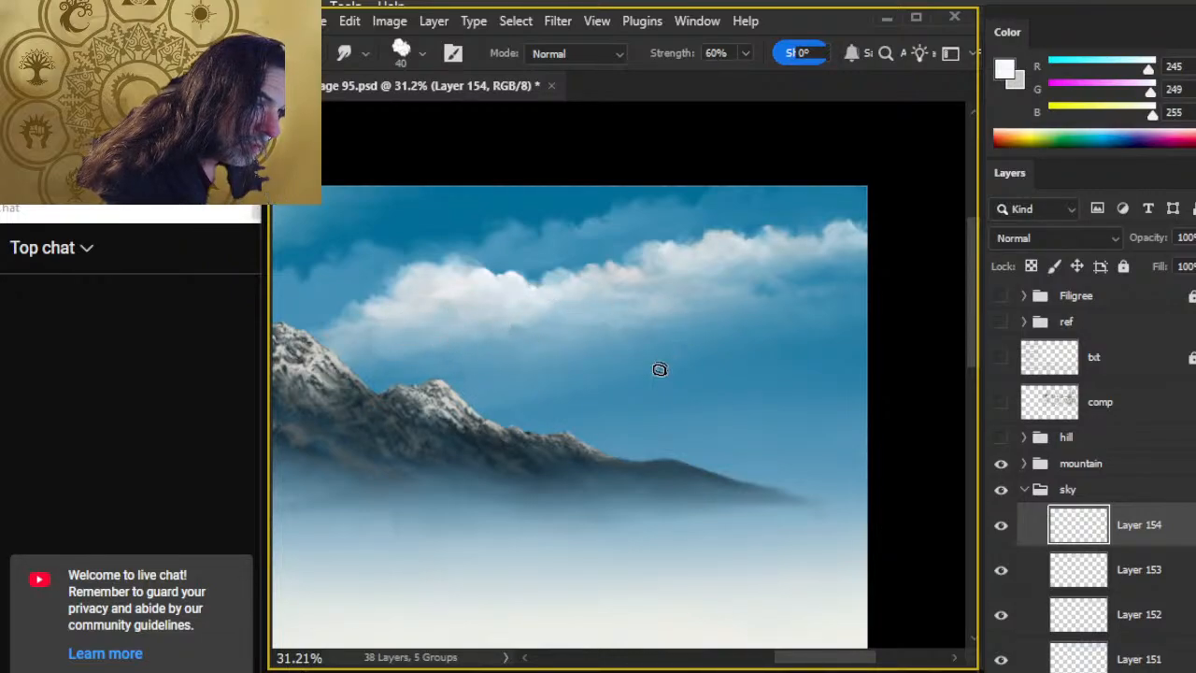
Step: Paint a white squiggly line on a new layer beneath the right cloud with the 25-pixel brush
{"action": "key", "text": "z"}
{"action": "left_click_drag", "start_coordinate": [664, 363], "coordinate": [576, 378]}
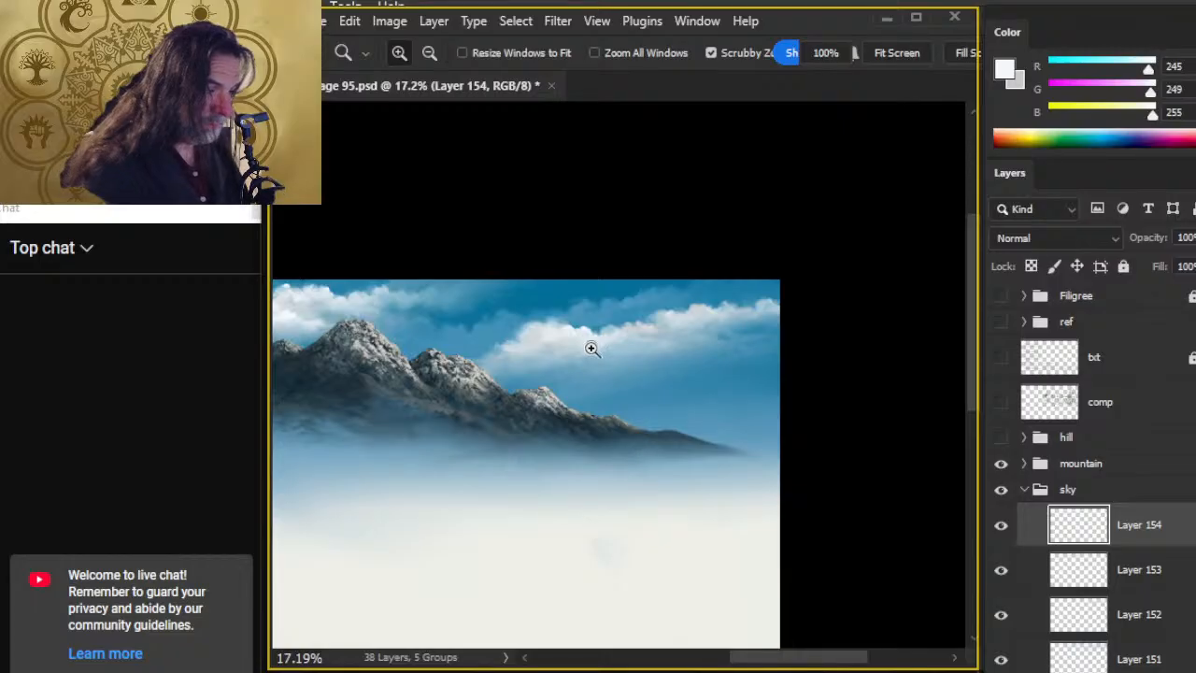
{"action": "key", "text": "r"}
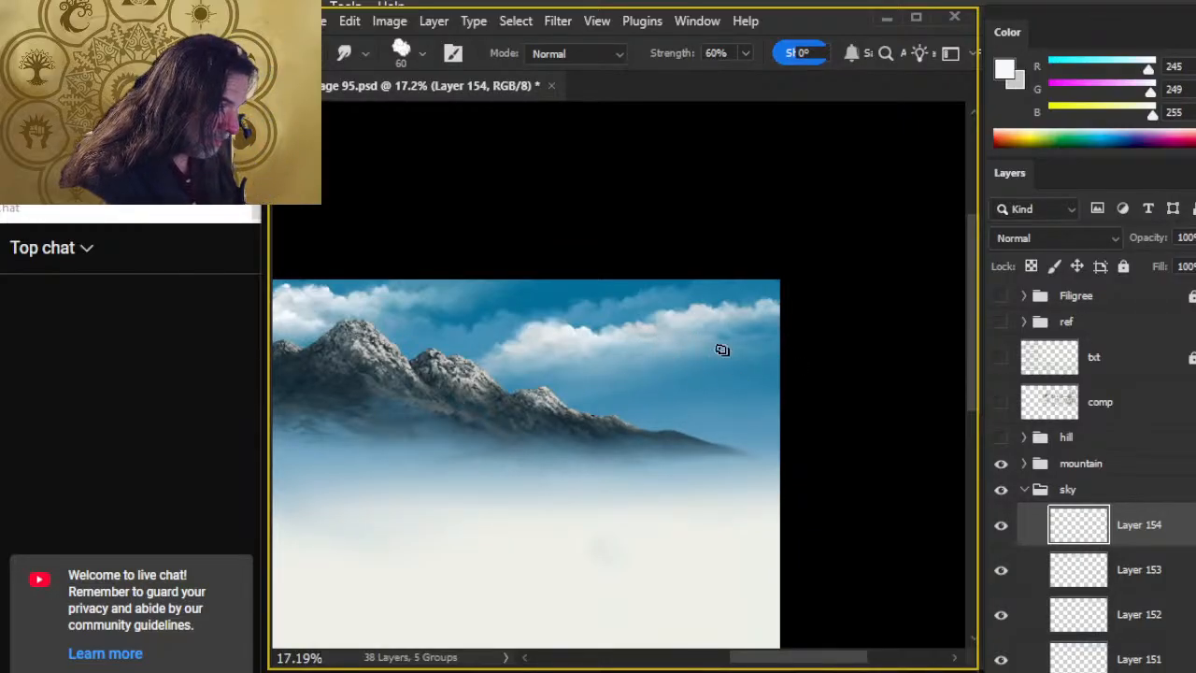
{"action": "left_click_drag", "start_coordinate": [542, 379], "coordinate": [673, 382]}
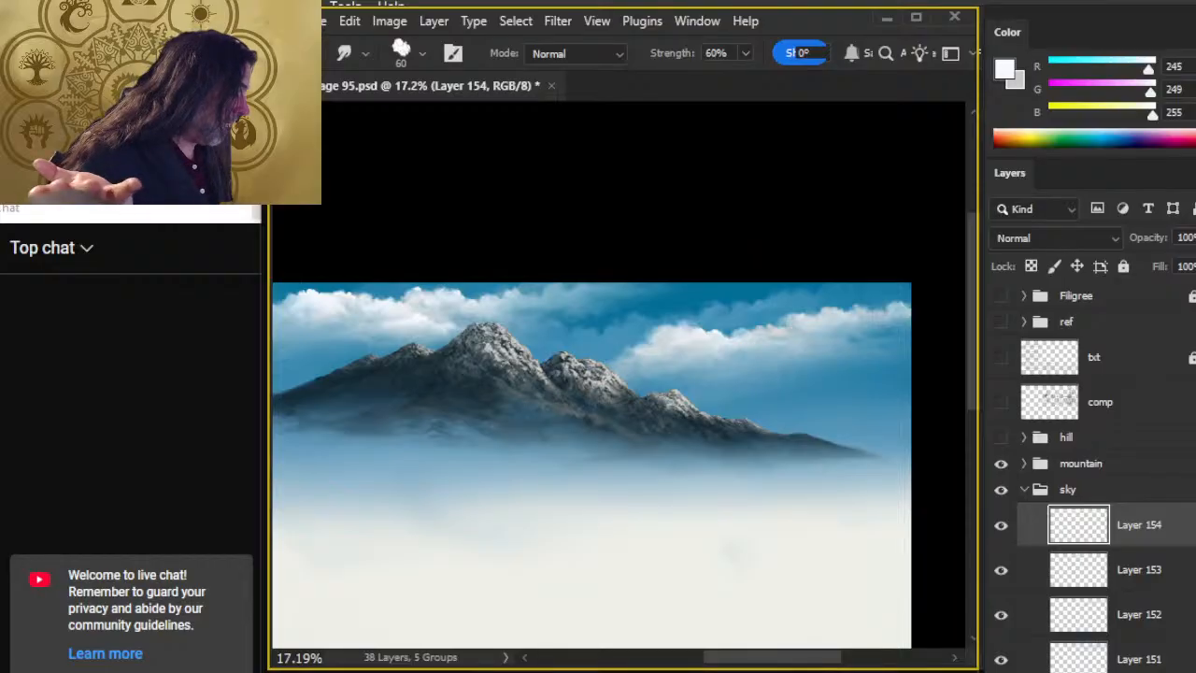
{"action": "left_click_drag", "start_coordinate": [720, 425], "coordinate": [601, 371]}
{"action": "key", "text": "b"}
{"action": "mouse_move", "coordinate": [582, 325]}
{"action": "left_mouse_down"}
{"action": "mouse_move", "coordinate": [612, 312]}
{"action": "mouse_move", "coordinate": [633, 328]}
{"action": "left_mouse_up"}
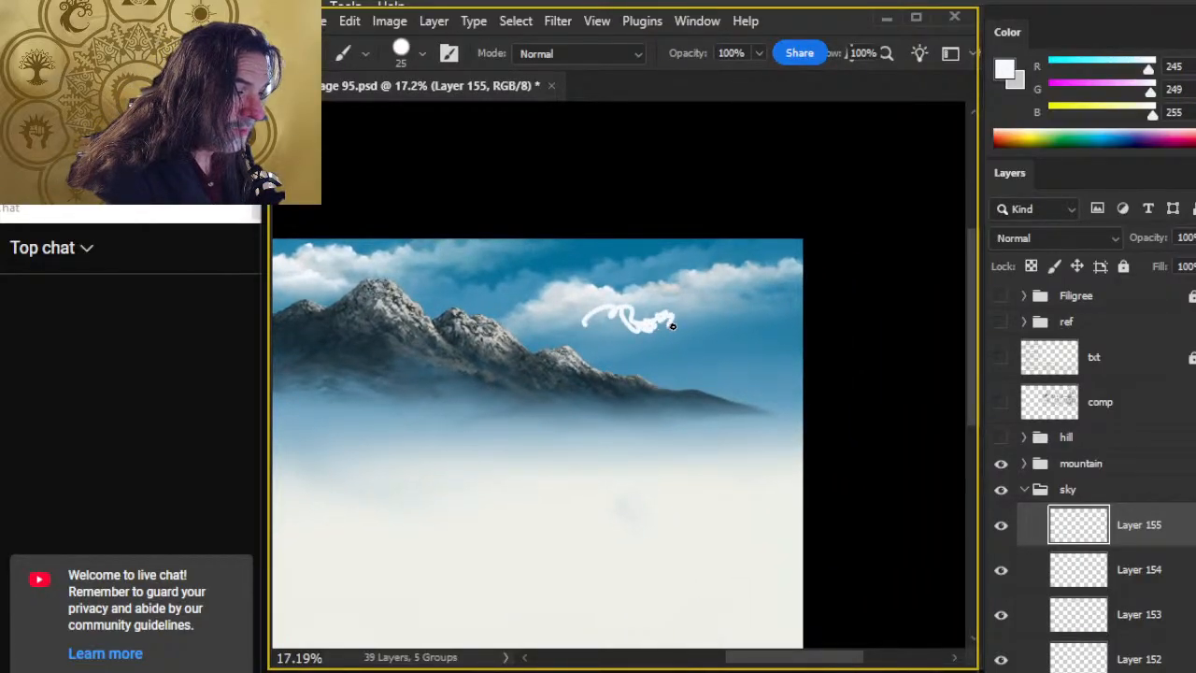
{"action": "left_click_drag", "start_coordinate": [710, 322], "coordinate": [744, 326]}
Step: Smudge the squiggle beneath the right cloud into soft puffs at size 60 and 60% strength, nudging its layer content slightly down and right
{"action": "key", "text": "r"}
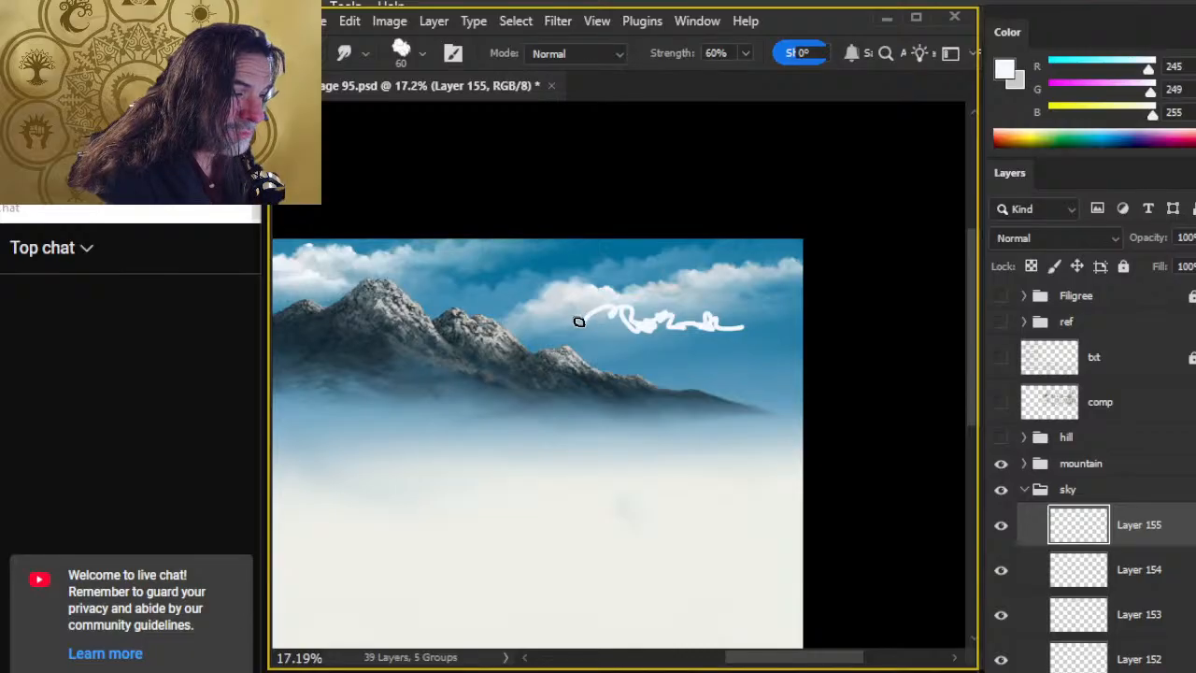
{"action": "mouse_move", "coordinate": [583, 325]}
{"action": "left_mouse_down"}
{"action": "mouse_move", "coordinate": [599, 307]}
{"action": "mouse_move", "coordinate": [640, 325]}
{"action": "left_mouse_up"}
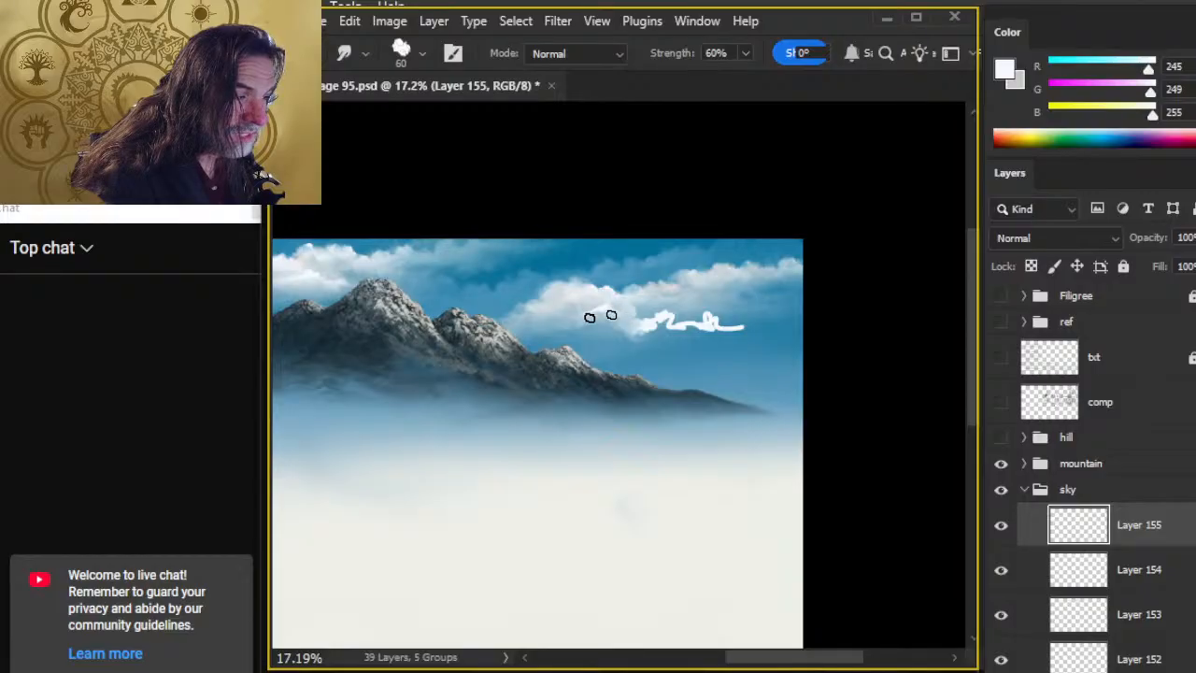
{"action": "mouse_move", "coordinate": [646, 325]}
{"action": "left_mouse_down"}
{"action": "mouse_move", "coordinate": [664, 318]}
{"action": "mouse_move", "coordinate": [608, 331]}
{"action": "mouse_move", "coordinate": [634, 330]}
{"action": "left_mouse_up"}
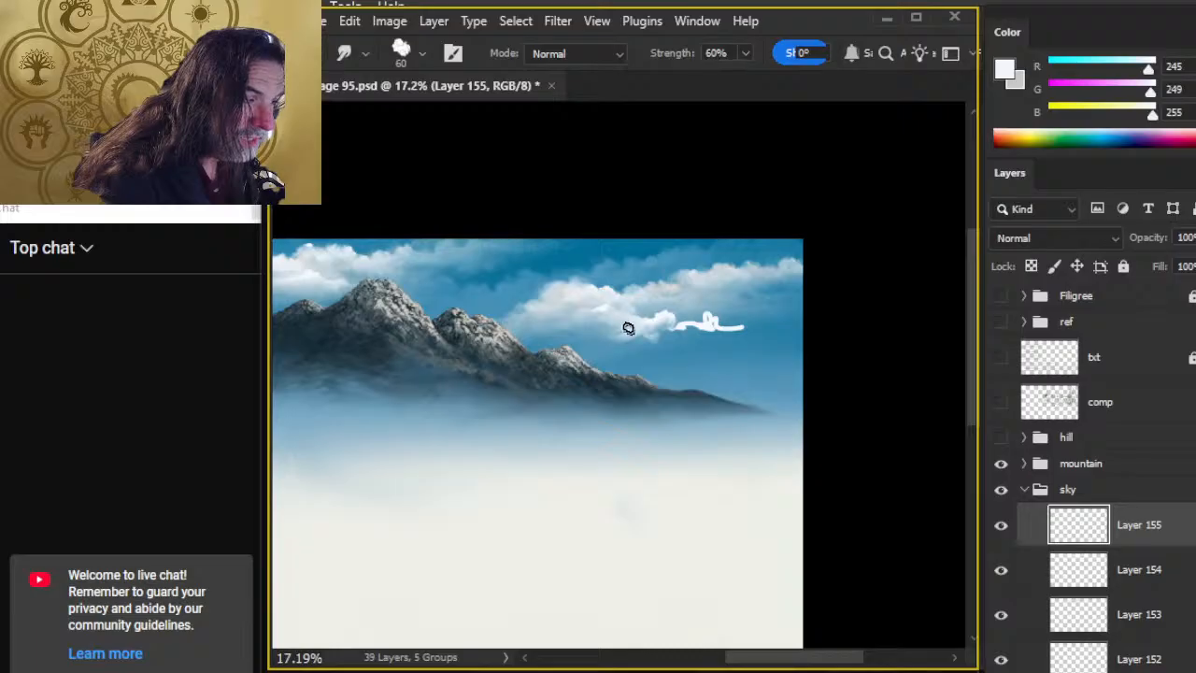
{"action": "left_click_drag", "start_coordinate": [667, 337], "coordinate": [680, 344], "text": "ctrl"}
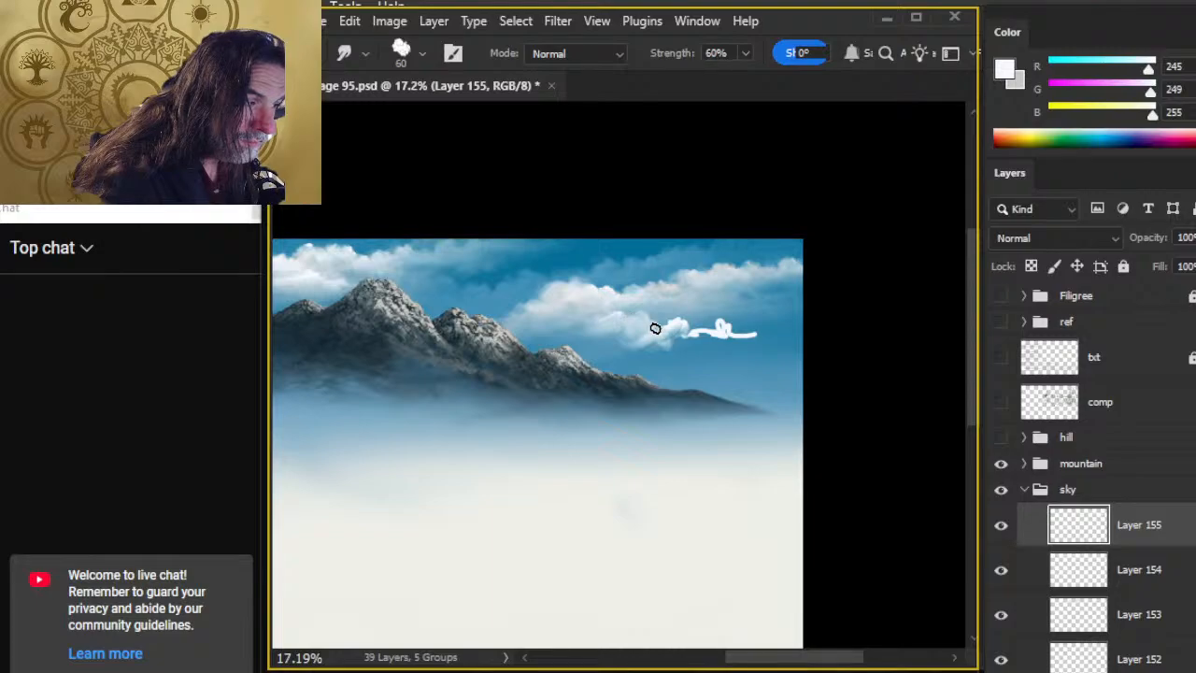
{"action": "mouse_move", "coordinate": [668, 326]}
{"action": "left_mouse_down"}
{"action": "mouse_move", "coordinate": [697, 324]}
{"action": "mouse_move", "coordinate": [646, 343]}
{"action": "mouse_move", "coordinate": [720, 330]}
{"action": "mouse_move", "coordinate": [681, 322]}
{"action": "mouse_move", "coordinate": [706, 327]}
{"action": "mouse_move", "coordinate": [649, 348]}
{"action": "mouse_move", "coordinate": [689, 340]}
{"action": "mouse_move", "coordinate": [666, 334]}
{"action": "mouse_move", "coordinate": [686, 326]}
{"action": "mouse_move", "coordinate": [671, 352]}
{"action": "mouse_move", "coordinate": [643, 343]}
{"action": "mouse_move", "coordinate": [677, 328]}
{"action": "mouse_move", "coordinate": [667, 349]}
{"action": "mouse_move", "coordinate": [624, 351]}
{"action": "mouse_move", "coordinate": [717, 343]}
{"action": "mouse_move", "coordinate": [637, 335]}
{"action": "mouse_move", "coordinate": [688, 327]}
{"action": "mouse_move", "coordinate": [676, 310]}
{"action": "mouse_move", "coordinate": [678, 341]}
{"action": "mouse_move", "coordinate": [666, 325]}
{"action": "mouse_move", "coordinate": [734, 336]}
{"action": "mouse_move", "coordinate": [730, 325]}
{"action": "mouse_move", "coordinate": [748, 327]}
{"action": "mouse_move", "coordinate": [732, 320]}
{"action": "mouse_move", "coordinate": [741, 306]}
{"action": "mouse_move", "coordinate": [759, 336]}
{"action": "mouse_move", "coordinate": [736, 331]}
{"action": "mouse_move", "coordinate": [749, 311]}
{"action": "mouse_move", "coordinate": [777, 321]}
{"action": "mouse_move", "coordinate": [730, 332]}
{"action": "mouse_move", "coordinate": [751, 341]}
{"action": "mouse_move", "coordinate": [716, 304]}
{"action": "mouse_move", "coordinate": [716, 327]}
{"action": "mouse_move", "coordinate": [687, 320]}
{"action": "mouse_move", "coordinate": [688, 331]}
{"action": "mouse_move", "coordinate": [713, 319]}
{"action": "mouse_move", "coordinate": [737, 324]}
{"action": "mouse_move", "coordinate": [730, 335]}
{"action": "mouse_move", "coordinate": [703, 314]}
{"action": "left_mouse_up"}
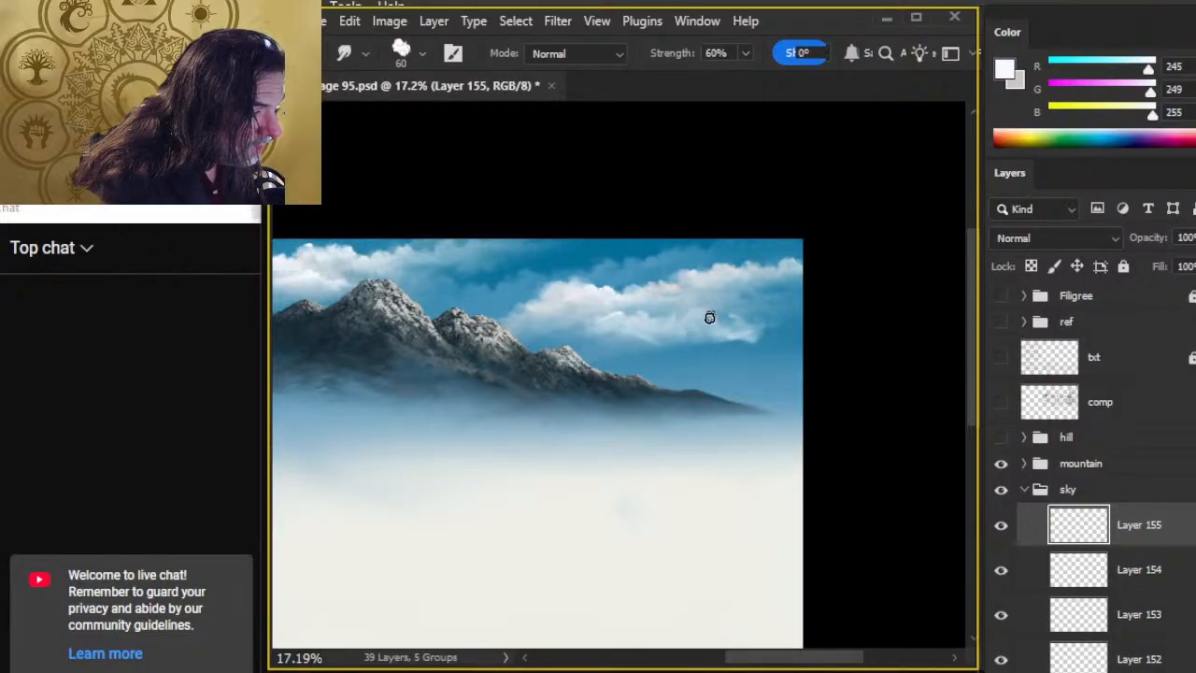
Step: Add white highlights along the lower part of the right cloud at size 25 and blend them with the 60-pixel Smudge brush
{"action": "key", "text": "b"}
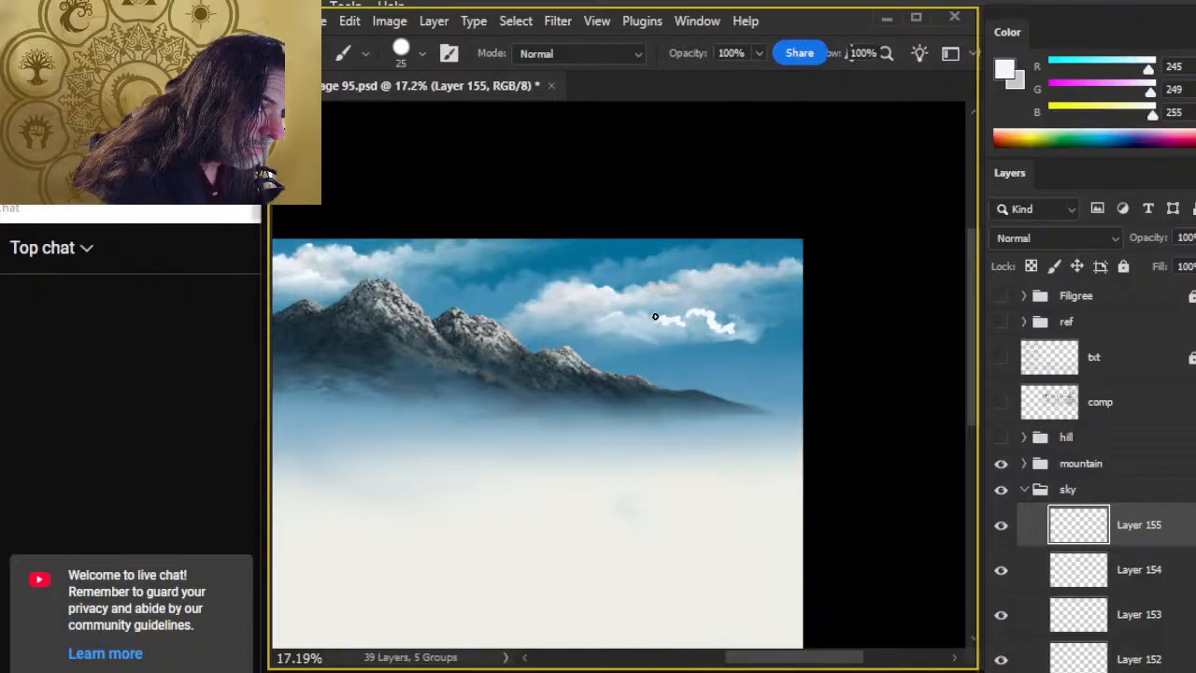
{"action": "key", "text": "r"}
{"action": "mouse_move", "coordinate": [665, 326]}
{"action": "left_mouse_down"}
{"action": "mouse_move", "coordinate": [703, 334]}
{"action": "mouse_move", "coordinate": [688, 319]}
{"action": "mouse_move", "coordinate": [720, 322]}
{"action": "mouse_move", "coordinate": [701, 303]}
{"action": "mouse_move", "coordinate": [721, 324]}
{"action": "mouse_move", "coordinate": [706, 326]}
{"action": "mouse_move", "coordinate": [742, 338]}
{"action": "mouse_move", "coordinate": [706, 334]}
{"action": "mouse_move", "coordinate": [752, 327]}
{"action": "mouse_move", "coordinate": [730, 332]}
{"action": "mouse_move", "coordinate": [777, 350]}
{"action": "mouse_move", "coordinate": [707, 334]}
{"action": "mouse_move", "coordinate": [739, 347]}
{"action": "mouse_move", "coordinate": [659, 341]}
{"action": "mouse_move", "coordinate": [735, 341]}
{"action": "mouse_move", "coordinate": [690, 355]}
{"action": "mouse_move", "coordinate": [743, 342]}
{"action": "mouse_move", "coordinate": [721, 348]}
{"action": "mouse_move", "coordinate": [757, 318]}
{"action": "mouse_move", "coordinate": [783, 327]}
{"action": "mouse_move", "coordinate": [711, 345]}
{"action": "mouse_move", "coordinate": [809, 344]}
{"action": "mouse_move", "coordinate": [733, 344]}
{"action": "mouse_move", "coordinate": [763, 348]}
{"action": "mouse_move", "coordinate": [767, 333]}
{"action": "mouse_move", "coordinate": [796, 345]}
{"action": "mouse_move", "coordinate": [772, 337]}
{"action": "mouse_move", "coordinate": [782, 323]}
{"action": "mouse_move", "coordinate": [793, 350]}
{"action": "mouse_move", "coordinate": [751, 350]}
{"action": "mouse_move", "coordinate": [827, 357]}
{"action": "mouse_move", "coordinate": [738, 343]}
{"action": "mouse_move", "coordinate": [813, 344]}
{"action": "mouse_move", "coordinate": [748, 346]}
{"action": "mouse_move", "coordinate": [770, 340]}
{"action": "mouse_move", "coordinate": [725, 349]}
{"action": "mouse_move", "coordinate": [796, 354]}
{"action": "left_mouse_up"}
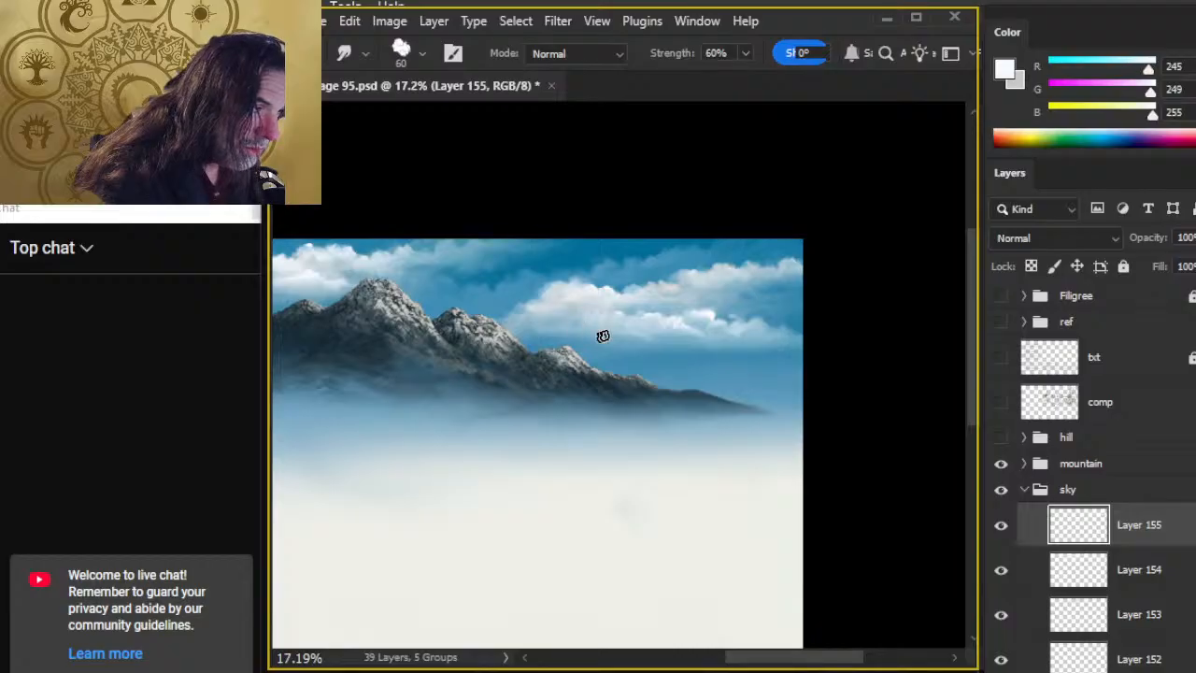
{"action": "key", "text": "b"}
{"action": "key", "text": "r"}
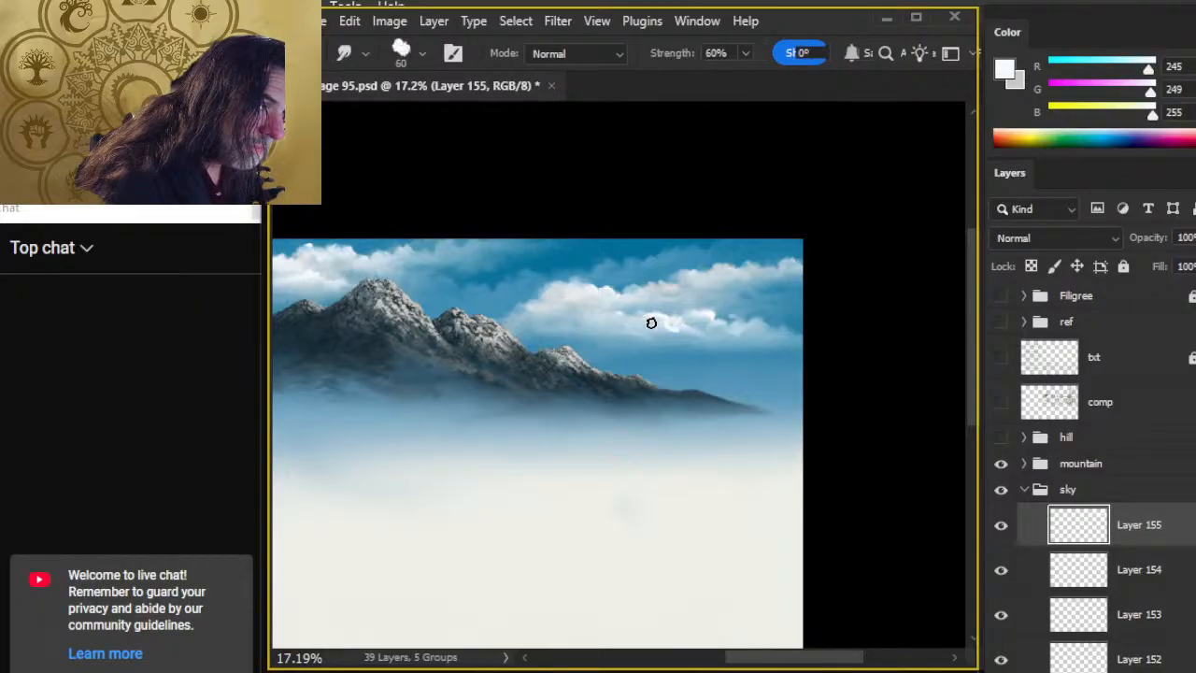
{"action": "key", "text": "b"}
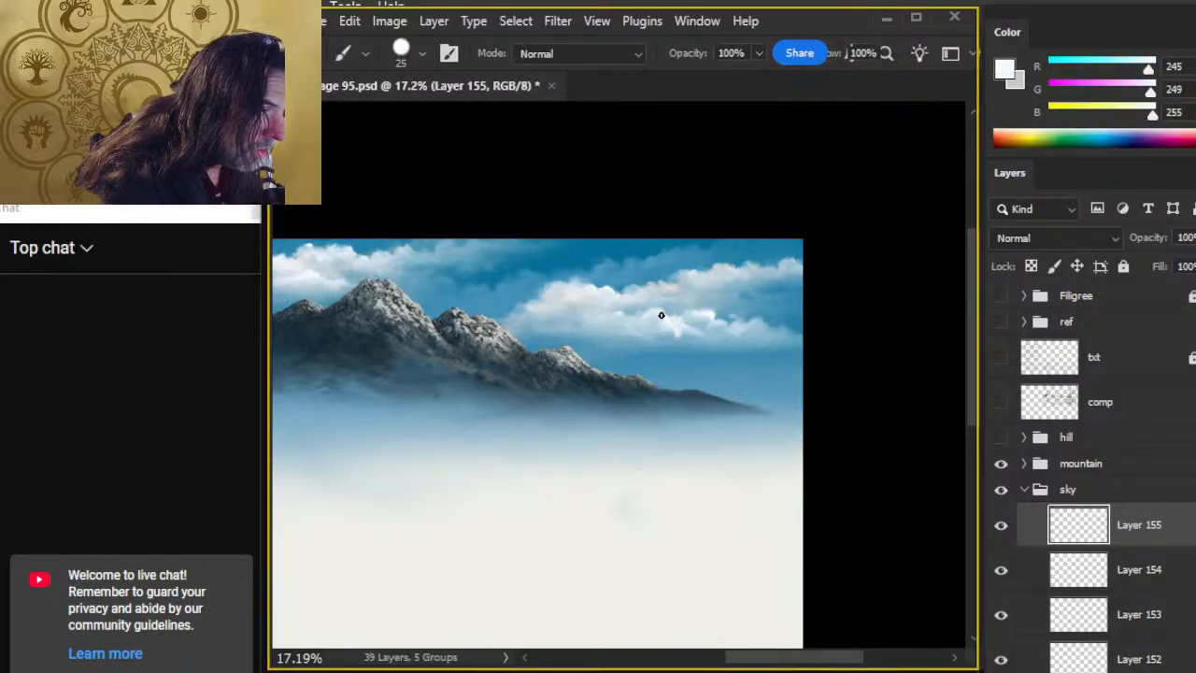
{"action": "key", "text": "r"}
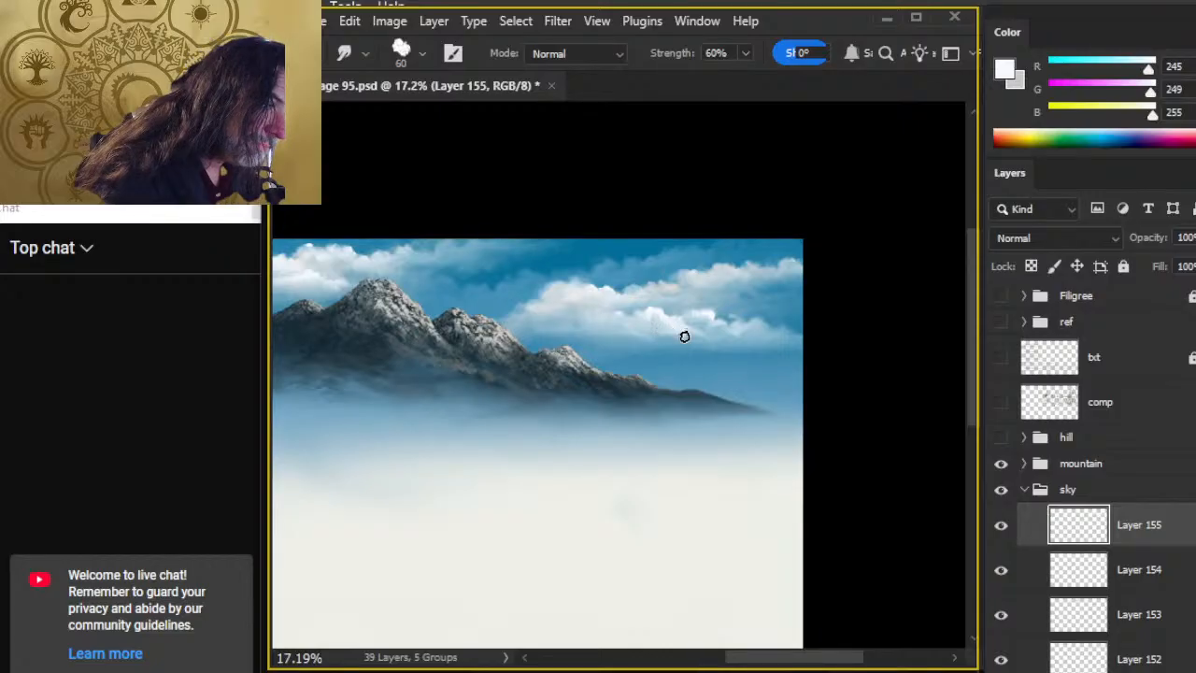
{"action": "key", "text": "r"}
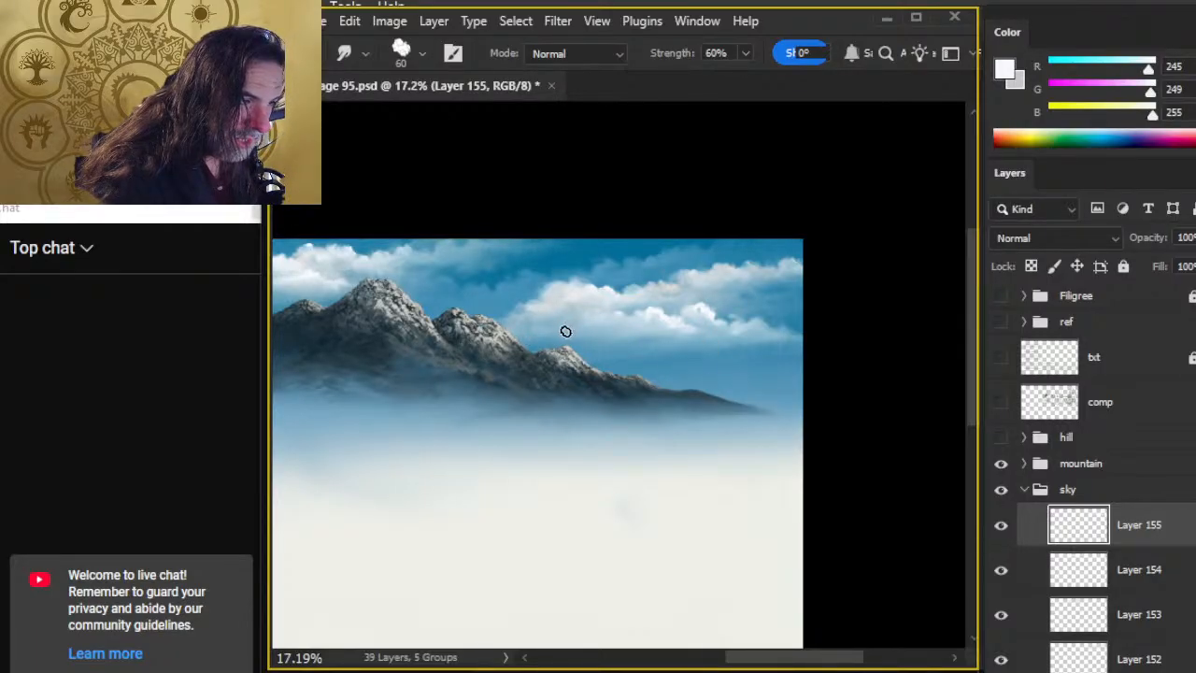
{"action": "key", "text": "b"}
{"action": "left_click_drag", "start_coordinate": [389, 484], "coordinate": [630, 421]}
{"action": "key", "text": "ctrl+z"}
Step: Hide and show Layer 154 to check what it adds to the clouds, and return to Layer 155
{"action": "key", "text": "r"}
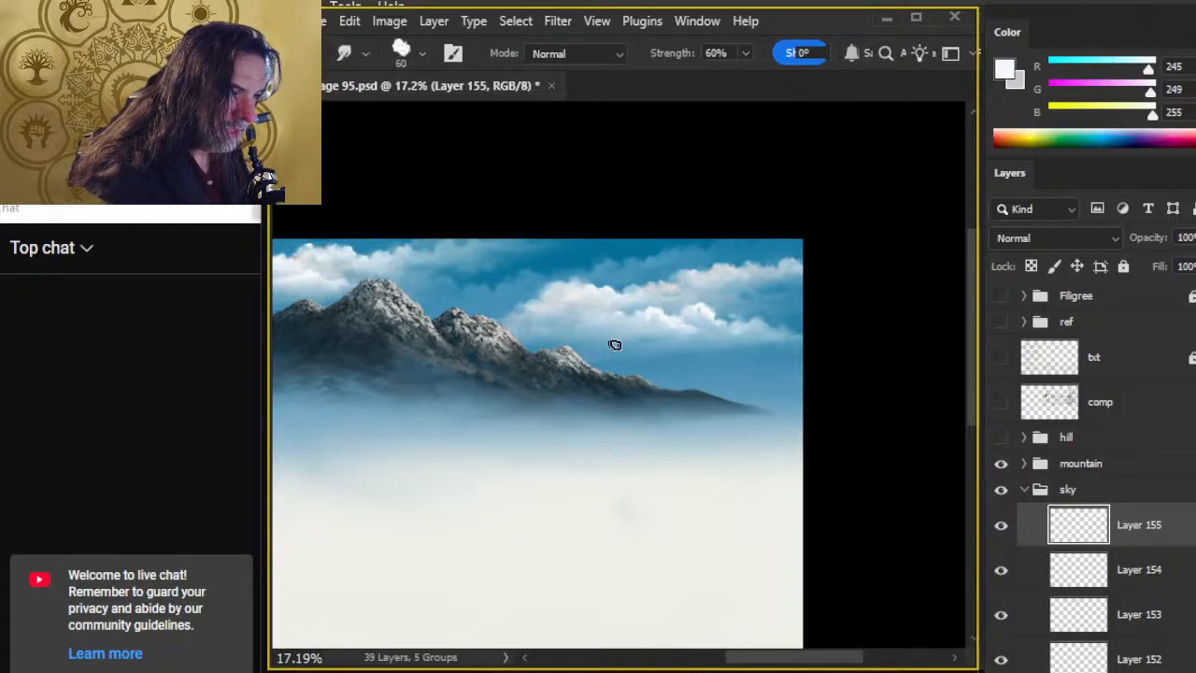
{"action": "left_click_drag", "start_coordinate": [506, 359], "coordinate": [634, 361]}
{"action": "mouse_move", "coordinate": [477, 379]}
{"action": "left_mouse_down"}
{"action": "mouse_move", "coordinate": [590, 398]}
{"action": "mouse_move", "coordinate": [576, 398]}
{"action": "left_mouse_up"}
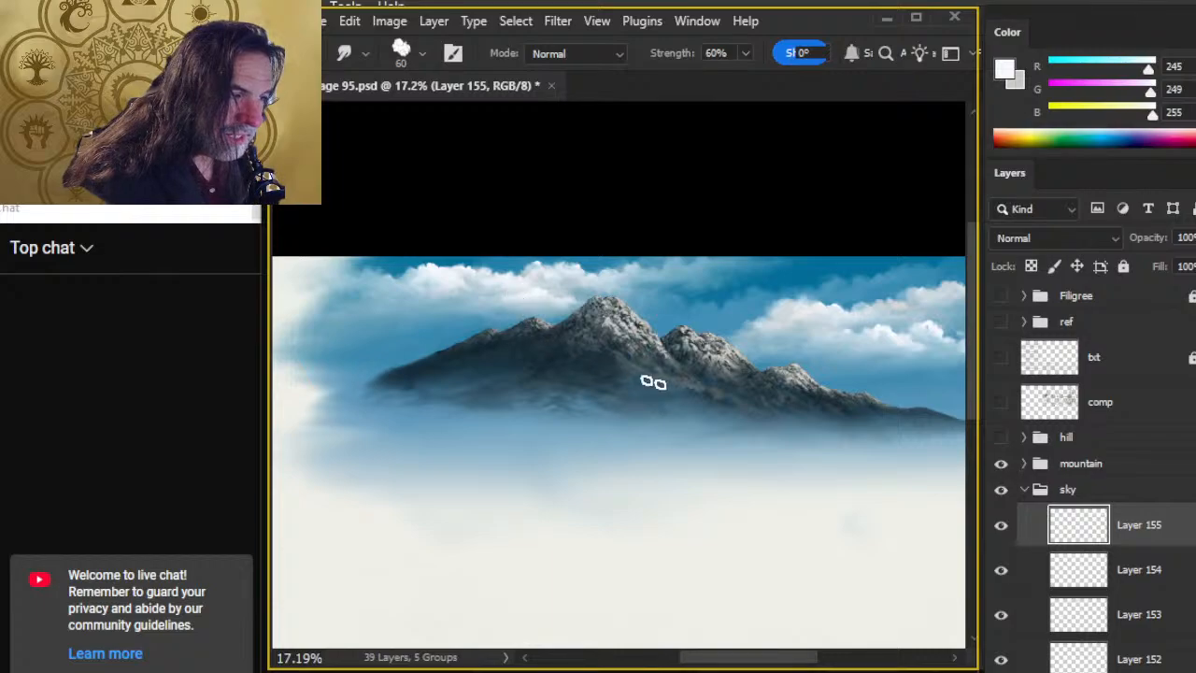
{"action": "left_click", "coordinate": [1001, 572]}
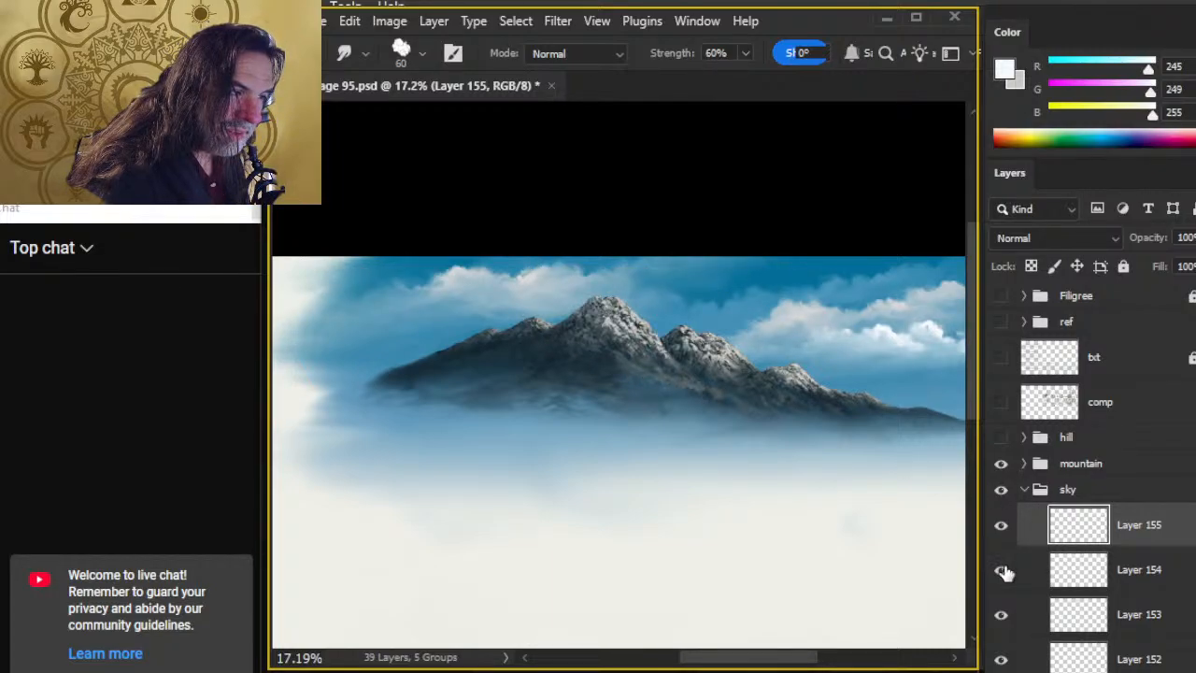
{"action": "left_click", "coordinate": [1001, 570]}
{"action": "left_click", "coordinate": [1015, 566]}
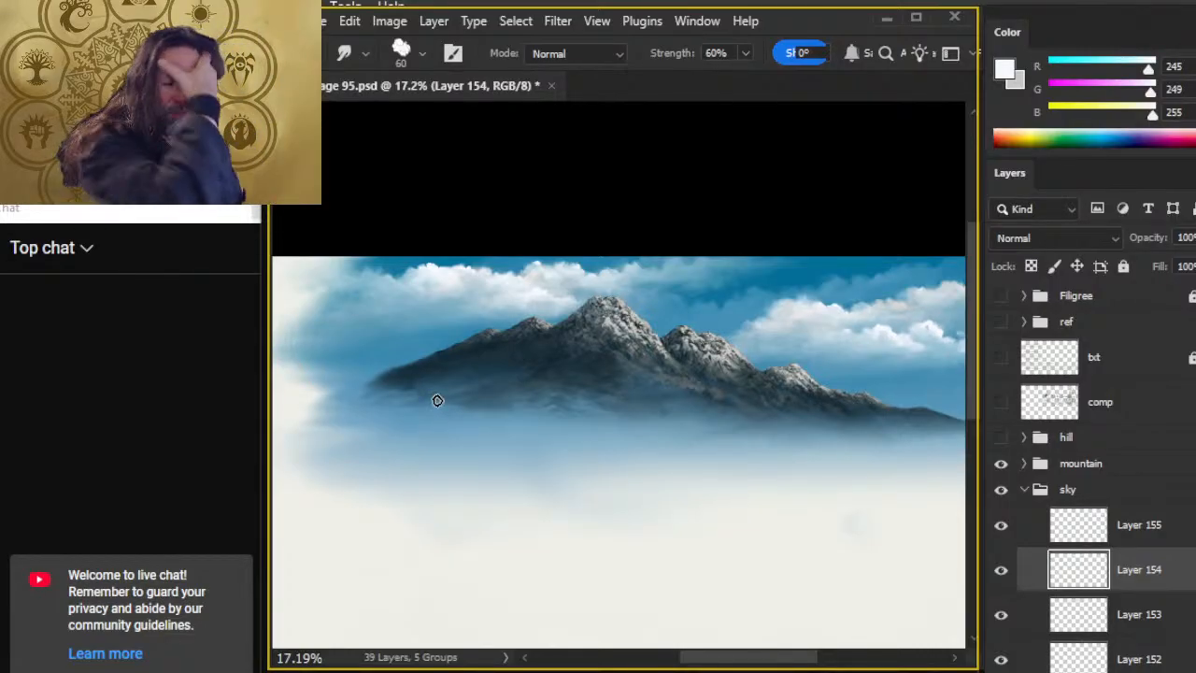
{"action": "left_click_drag", "start_coordinate": [688, 414], "coordinate": [649, 412]}
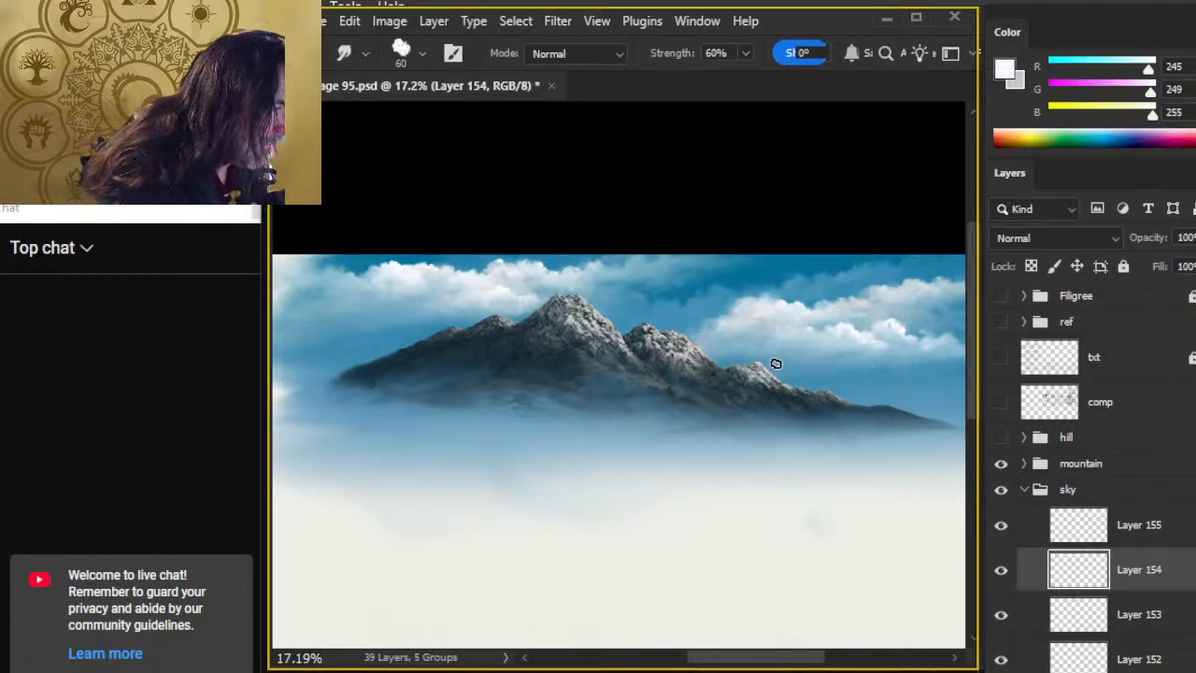
{"action": "left_click_drag", "start_coordinate": [796, 384], "coordinate": [633, 374]}
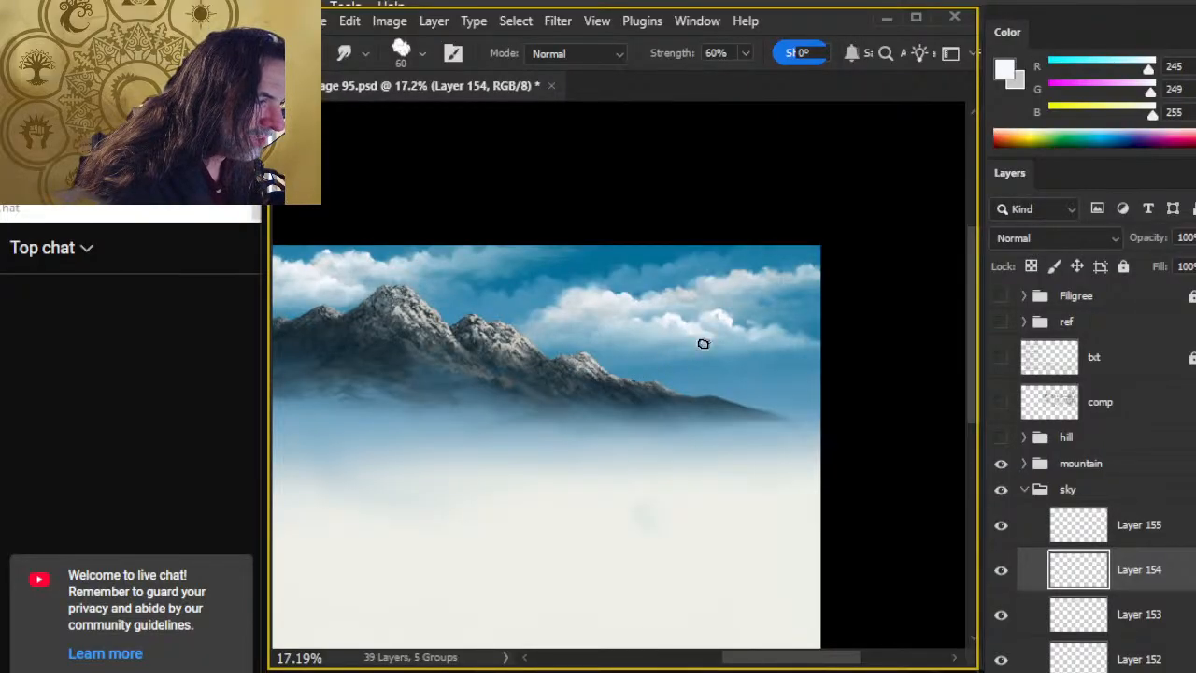
{"action": "right_click", "coordinate": [1135, 526]}
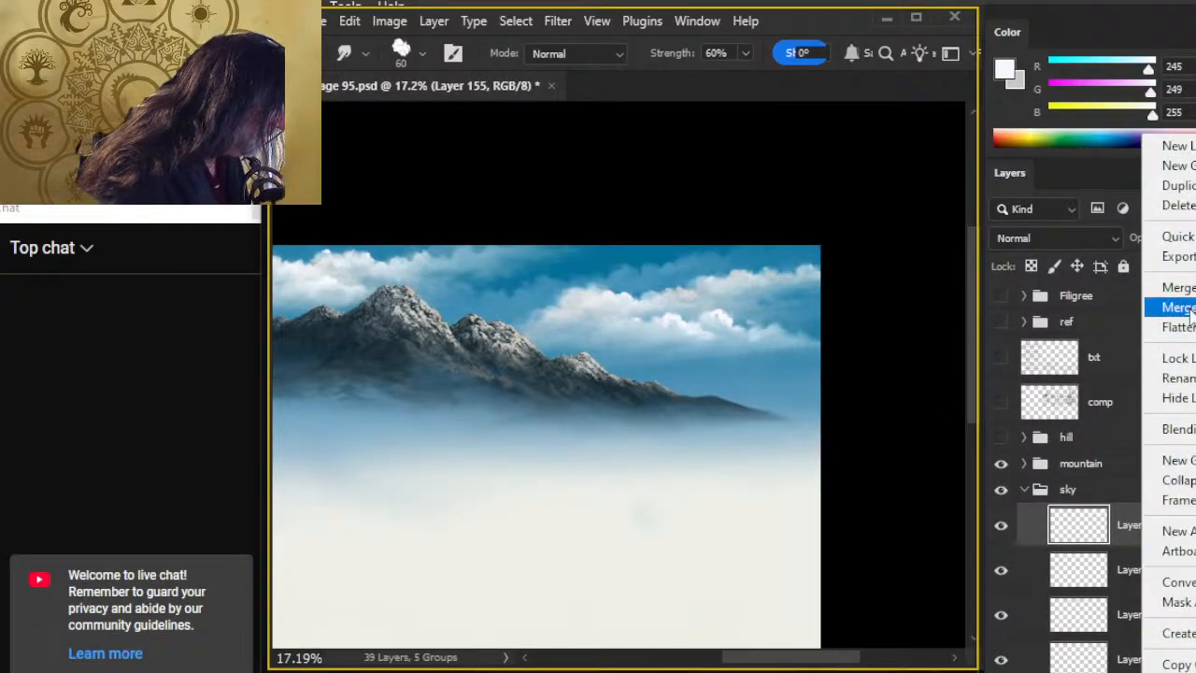
{"action": "left_click", "coordinate": [1054, 528]}
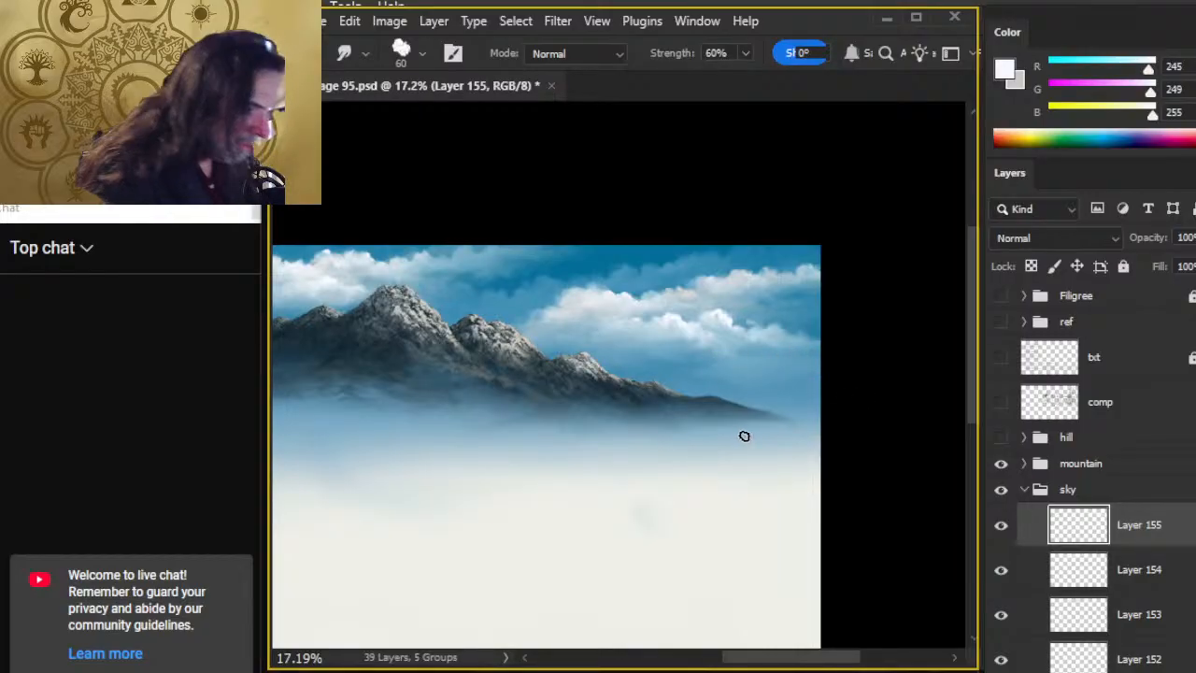
Step: Undo the trial stroke and start a white highlight on a new layer in the gap between the two clouds
{"action": "key", "text": "z"}
{"action": "left_click_drag", "start_coordinate": [694, 440], "coordinate": [673, 440]}
{"action": "left_click_drag", "start_coordinate": [809, 425], "coordinate": [801, 334]}
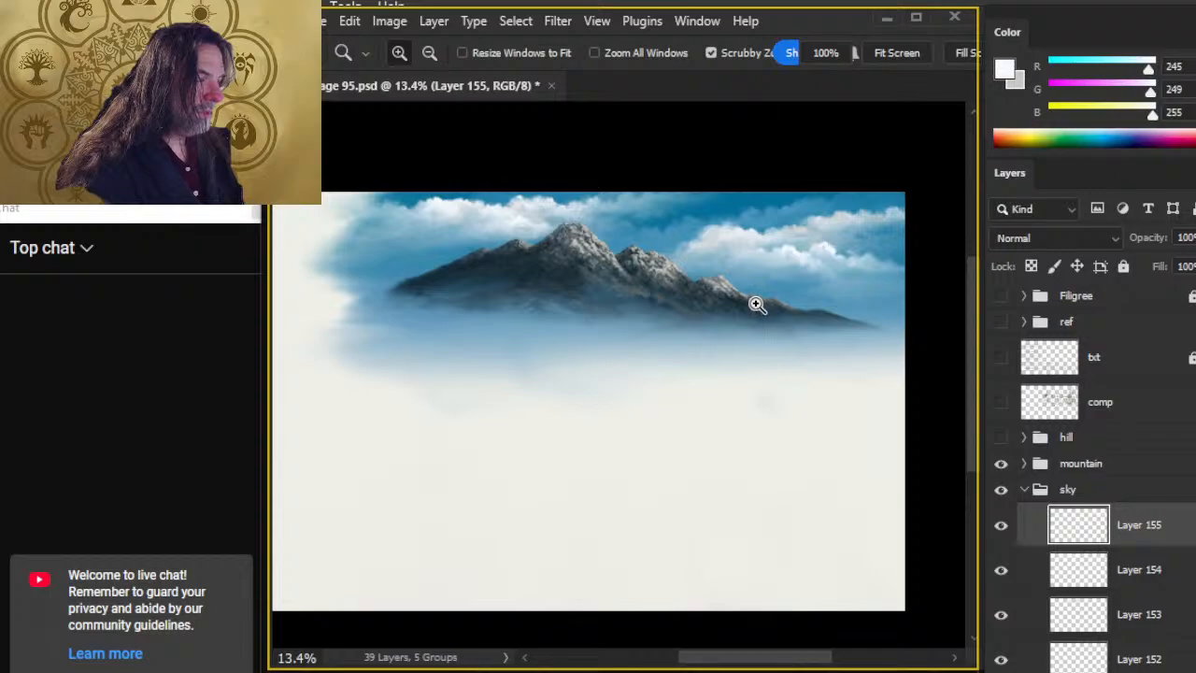
{"action": "left_click_drag", "start_coordinate": [676, 275], "coordinate": [710, 273]}
{"action": "key", "text": "b"}
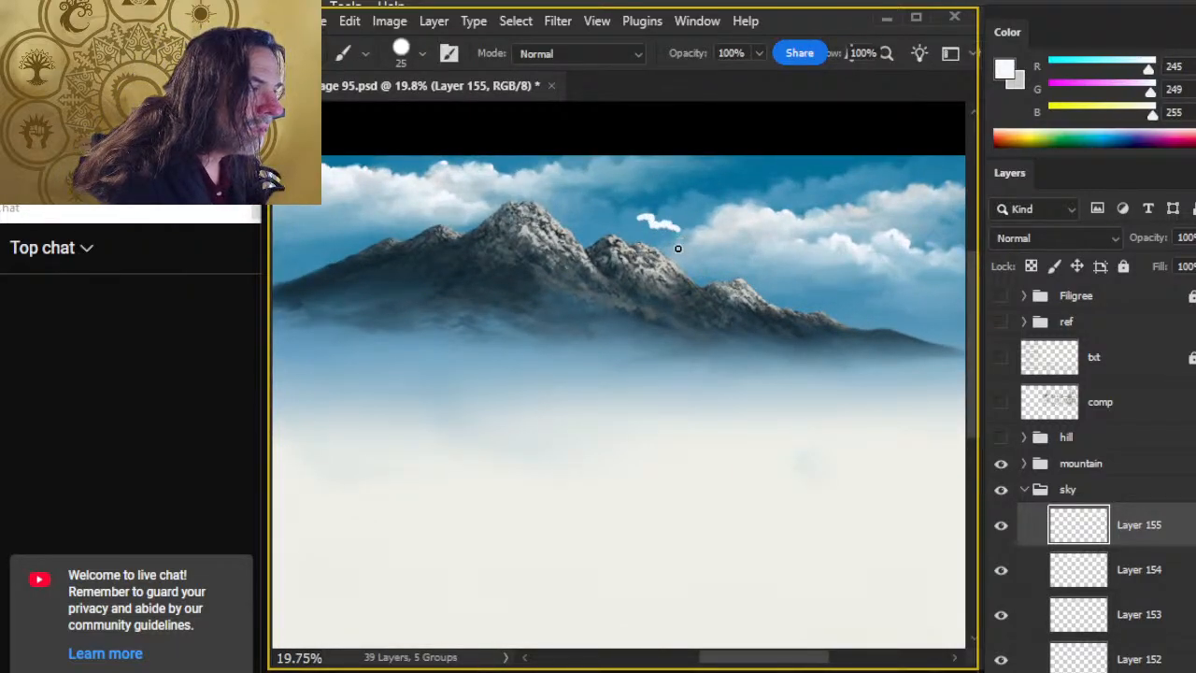
{"action": "key", "text": "ctrl+z"}
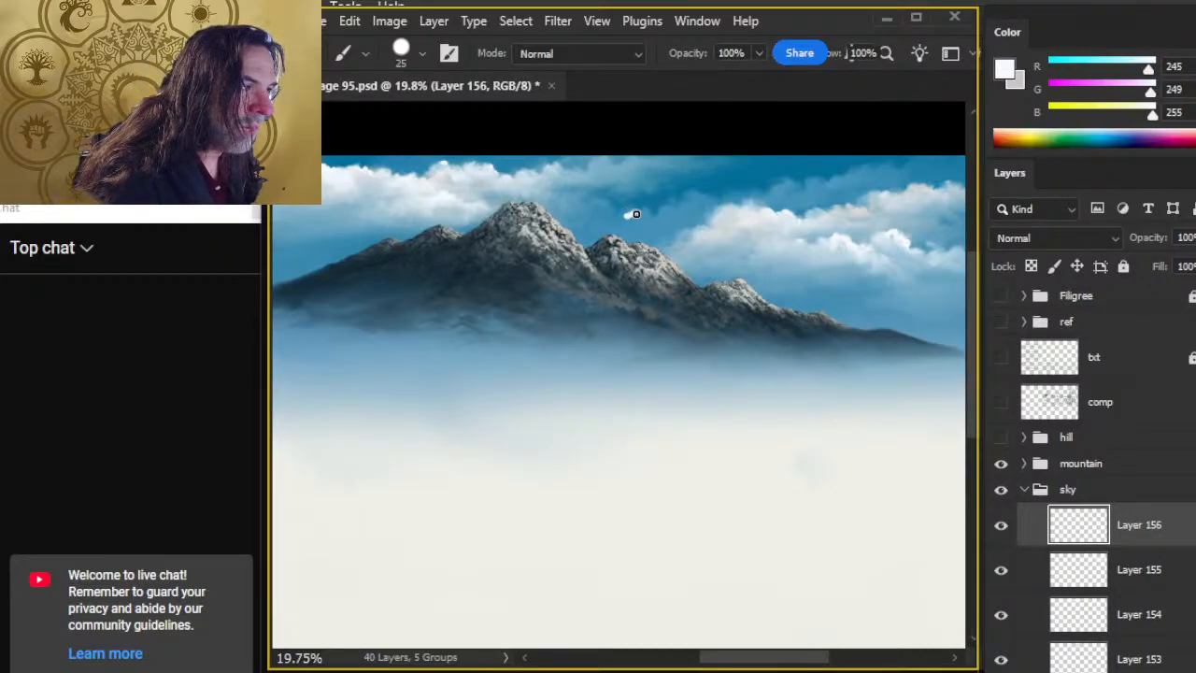
Step: Smudge the new highlight above the second peak at size 60, add a white squiggle at its upper end, and blend it in
{"action": "key", "text": "r"}
{"action": "mouse_move", "coordinate": [677, 235]}
{"action": "left_mouse_down"}
{"action": "mouse_move", "coordinate": [668, 234]}
{"action": "mouse_move", "coordinate": [702, 246]}
{"action": "mouse_move", "coordinate": [670, 240]}
{"action": "mouse_move", "coordinate": [686, 251]}
{"action": "mouse_move", "coordinate": [714, 249]}
{"action": "left_mouse_up"}
{"action": "key", "text": "b"}
{"action": "key", "text": "r"}
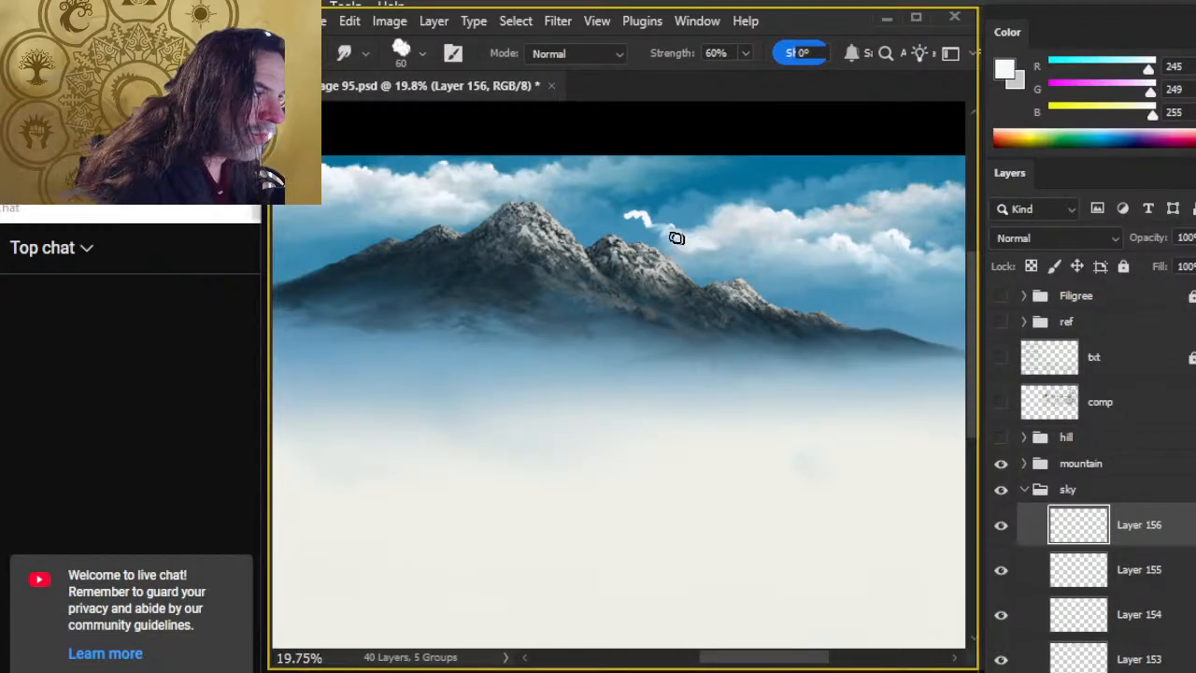
{"action": "mouse_move", "coordinate": [641, 222]}
{"action": "left_mouse_down"}
{"action": "mouse_move", "coordinate": [603, 204]}
{"action": "mouse_move", "coordinate": [644, 222]}
{"action": "mouse_move", "coordinate": [649, 240]}
{"action": "mouse_move", "coordinate": [658, 227]}
{"action": "mouse_move", "coordinate": [648, 245]}
{"action": "mouse_move", "coordinate": [676, 245]}
{"action": "mouse_move", "coordinate": [621, 234]}
{"action": "mouse_move", "coordinate": [660, 244]}
{"action": "mouse_move", "coordinate": [638, 223]}
{"action": "mouse_move", "coordinate": [638, 241]}
{"action": "mouse_move", "coordinate": [680, 238]}
{"action": "mouse_move", "coordinate": [670, 226]}
{"action": "mouse_move", "coordinate": [727, 248]}
{"action": "mouse_move", "coordinate": [673, 251]}
{"action": "mouse_move", "coordinate": [737, 251]}
{"action": "mouse_move", "coordinate": [657, 245]}
{"action": "mouse_move", "coordinate": [715, 255]}
{"action": "mouse_move", "coordinate": [716, 277]}
{"action": "mouse_move", "coordinate": [702, 262]}
{"action": "mouse_move", "coordinate": [681, 282]}
{"action": "left_mouse_up"}
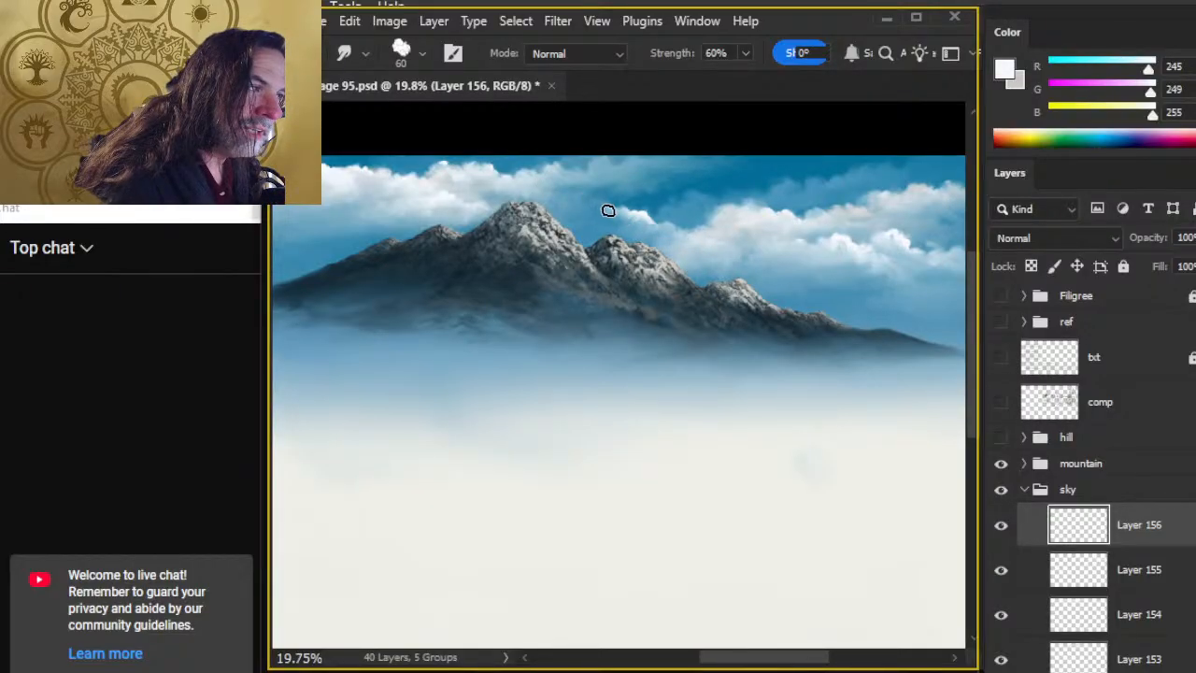
Step: Extend the linking cloud up to the left cloud with more white touches and smudge them at size 60
{"action": "key", "text": "b"}
{"action": "key", "text": "r"}
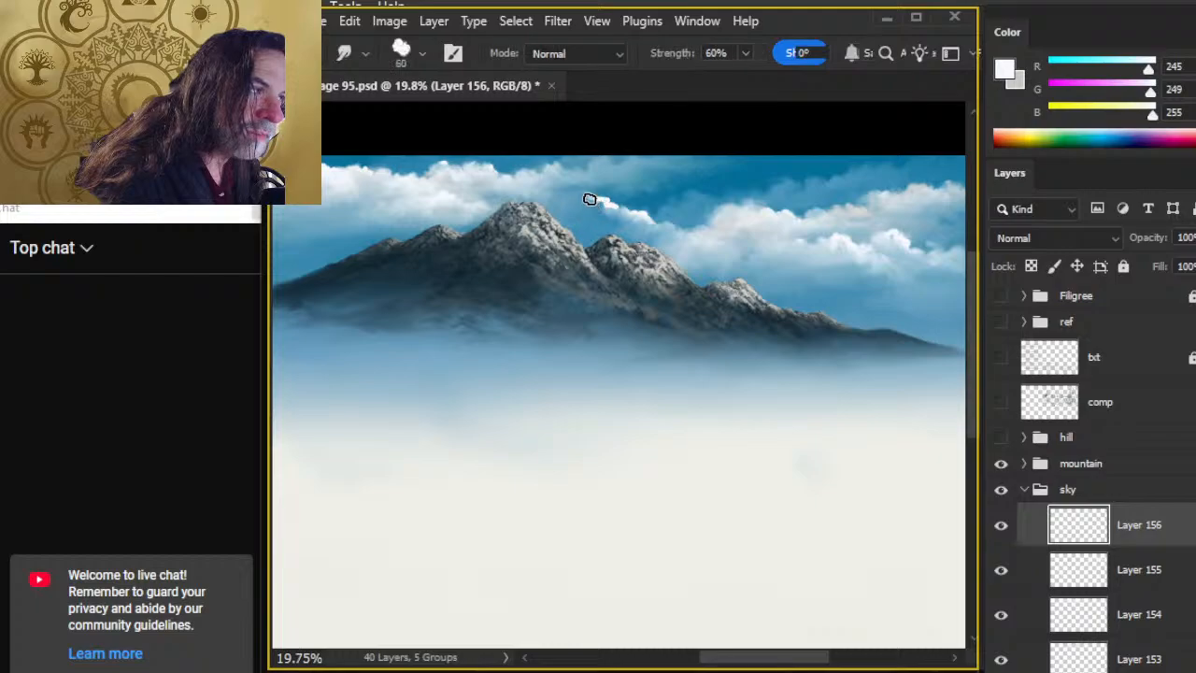
{"action": "mouse_move", "coordinate": [584, 204]}
{"action": "left_mouse_down"}
{"action": "mouse_move", "coordinate": [619, 226]}
{"action": "mouse_move", "coordinate": [618, 213]}
{"action": "mouse_move", "coordinate": [575, 213]}
{"action": "left_mouse_up"}
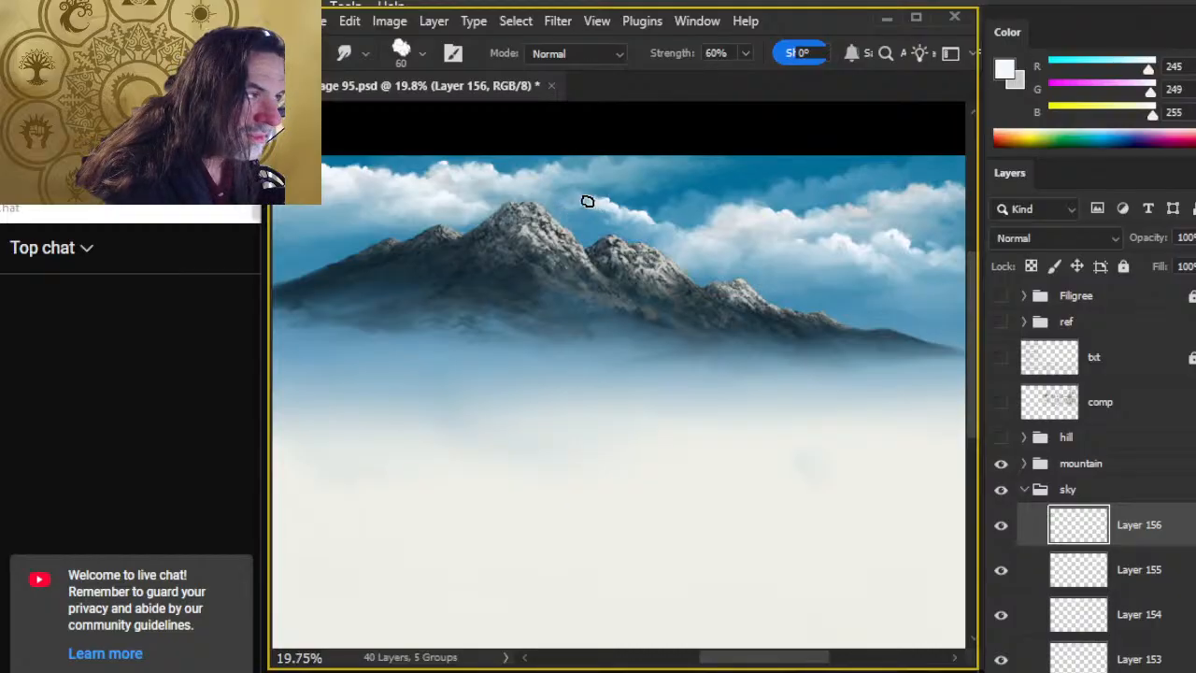
{"action": "key", "text": "b"}
{"action": "key", "text": "r"}
{"action": "left_click_drag", "start_coordinate": [561, 200], "coordinate": [548, 196]}
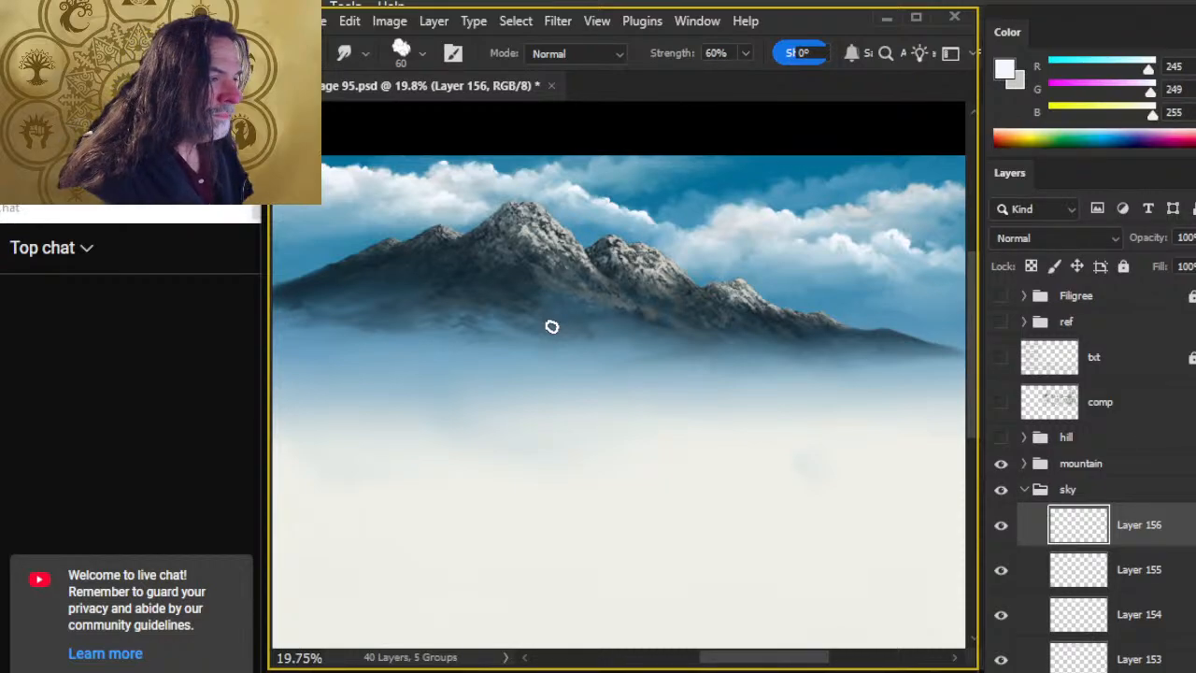
Step: Reduce the Smudge brush to size 45 and soften the linking cloud's edge down toward the right cloud
{"action": "key", "text": "z"}
{"action": "left_click_drag", "start_coordinate": [635, 411], "coordinate": [582, 392]}
{"action": "mouse_move", "coordinate": [630, 428]}
{"action": "left_mouse_down"}
{"action": "mouse_move", "coordinate": [683, 420]}
{"action": "mouse_move", "coordinate": [648, 432]}
{"action": "left_mouse_up"}
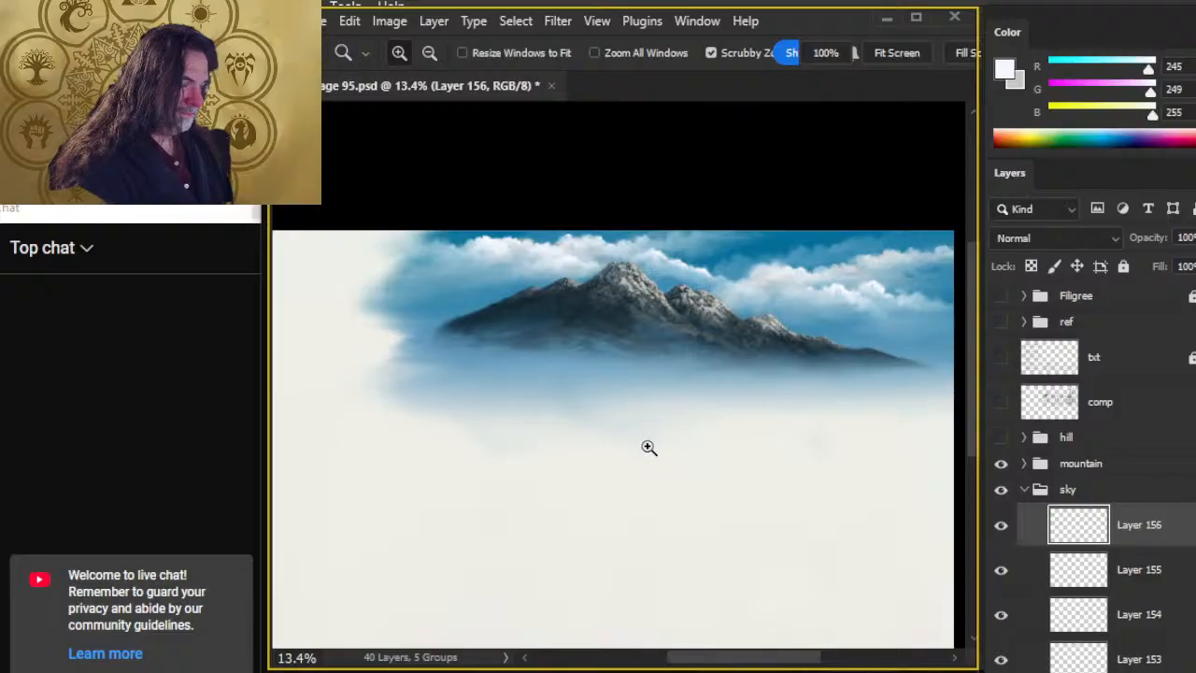
{"action": "left_click_drag", "start_coordinate": [706, 292], "coordinate": [755, 321]}
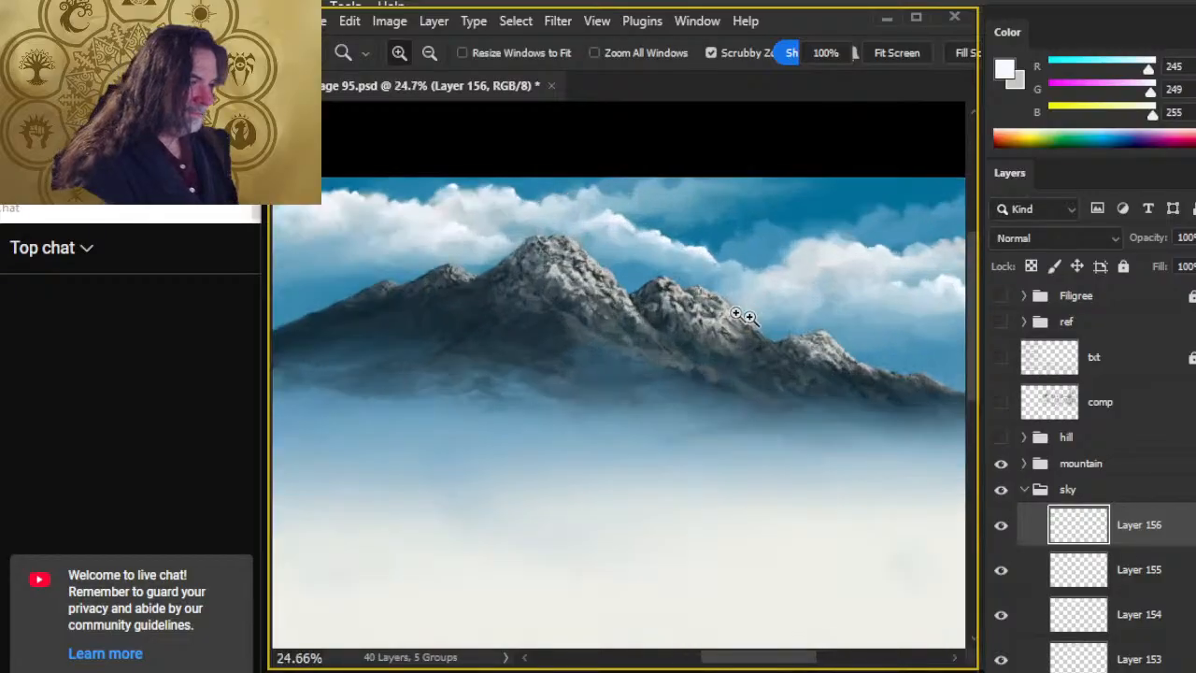
{"action": "key", "text": "bracketleft"}
{"action": "key", "text": "bracketleft"}
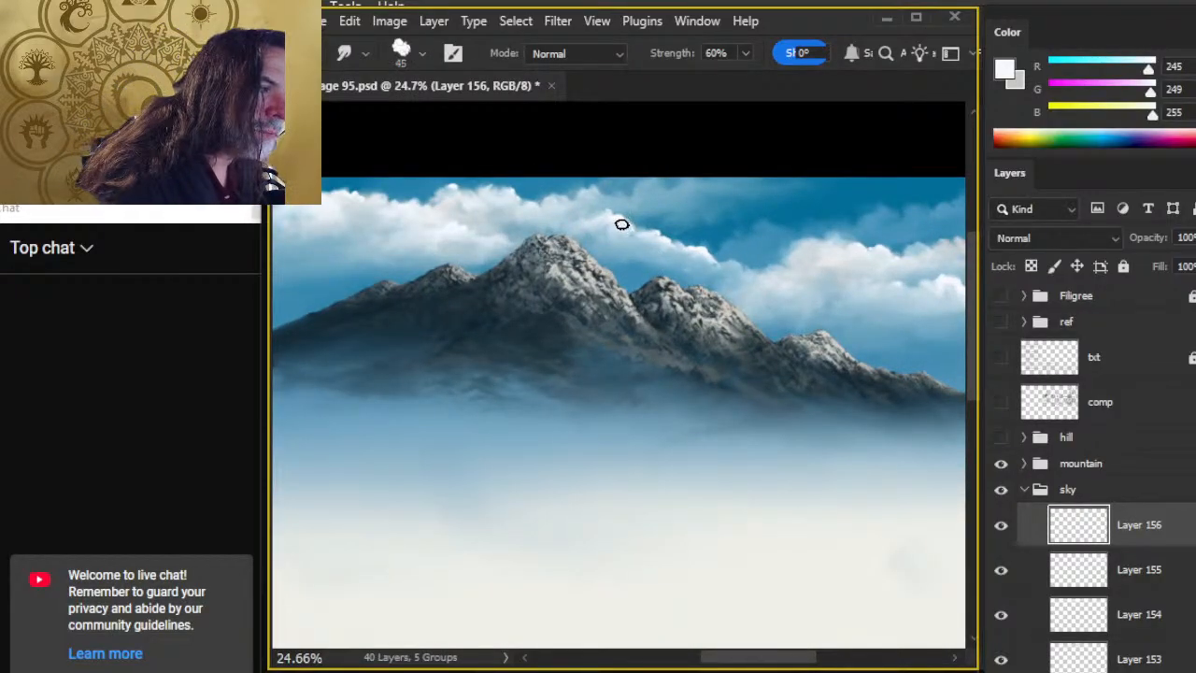
{"action": "left_click_drag", "start_coordinate": [659, 234], "coordinate": [729, 270]}
{"action": "left_click_drag", "start_coordinate": [729, 266], "coordinate": [741, 282]}
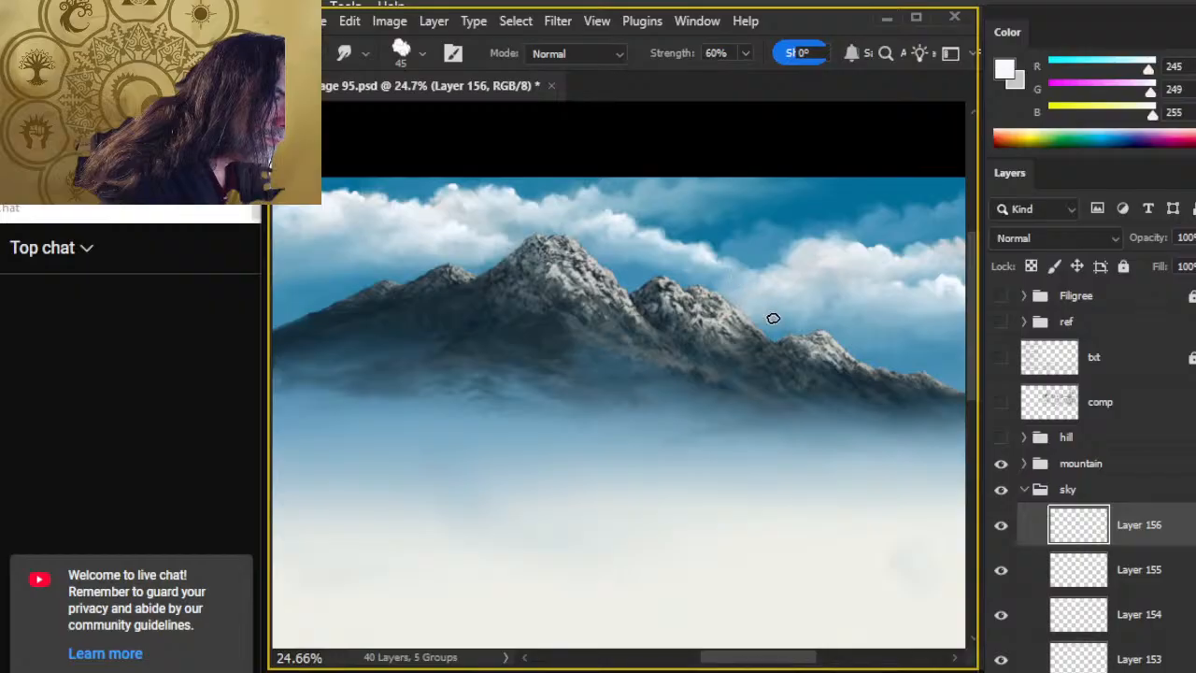
Step: Group the cloud layers from Layer 156 down to Layer 151 inside the sky group
{"action": "key", "text": "z"}
{"action": "left_click_drag", "start_coordinate": [760, 315], "coordinate": [695, 382]}
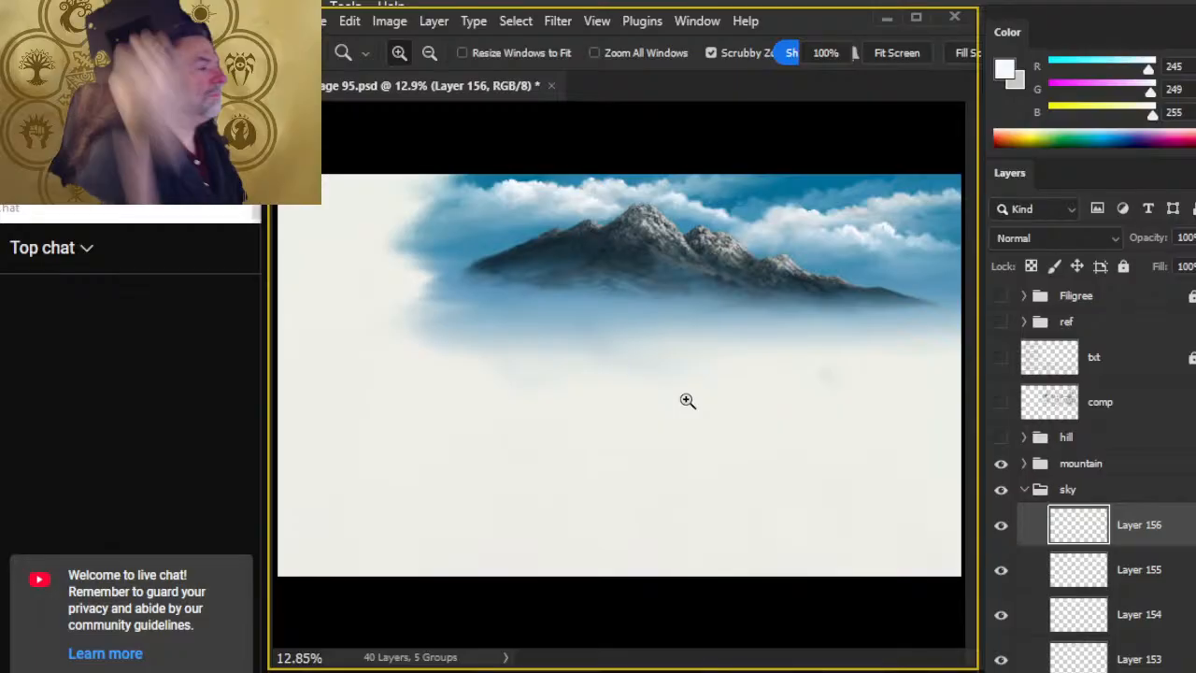
{"action": "left_click", "coordinate": [1001, 660]}
{"action": "left_click", "coordinate": [1001, 660]}
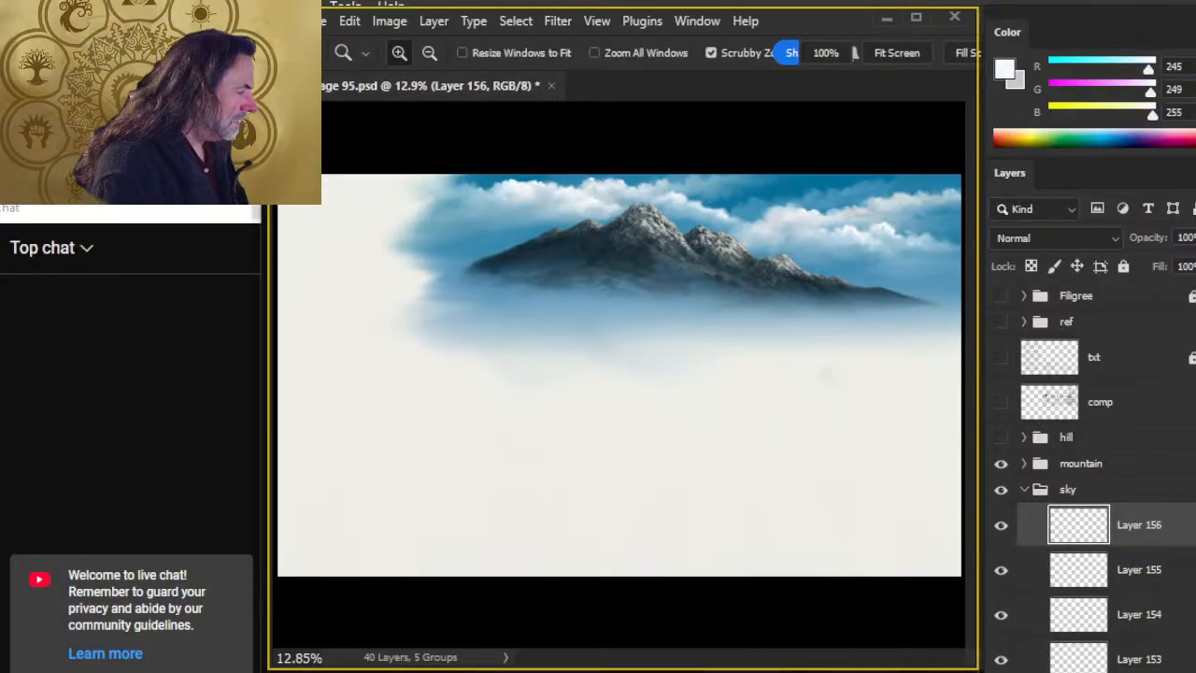
{"action": "scroll", "coordinate": [1121, 579], "scroll_direction": "down", "scroll_amount": 4}
{"action": "left_click", "coordinate": [1149, 594], "text": "shift"}
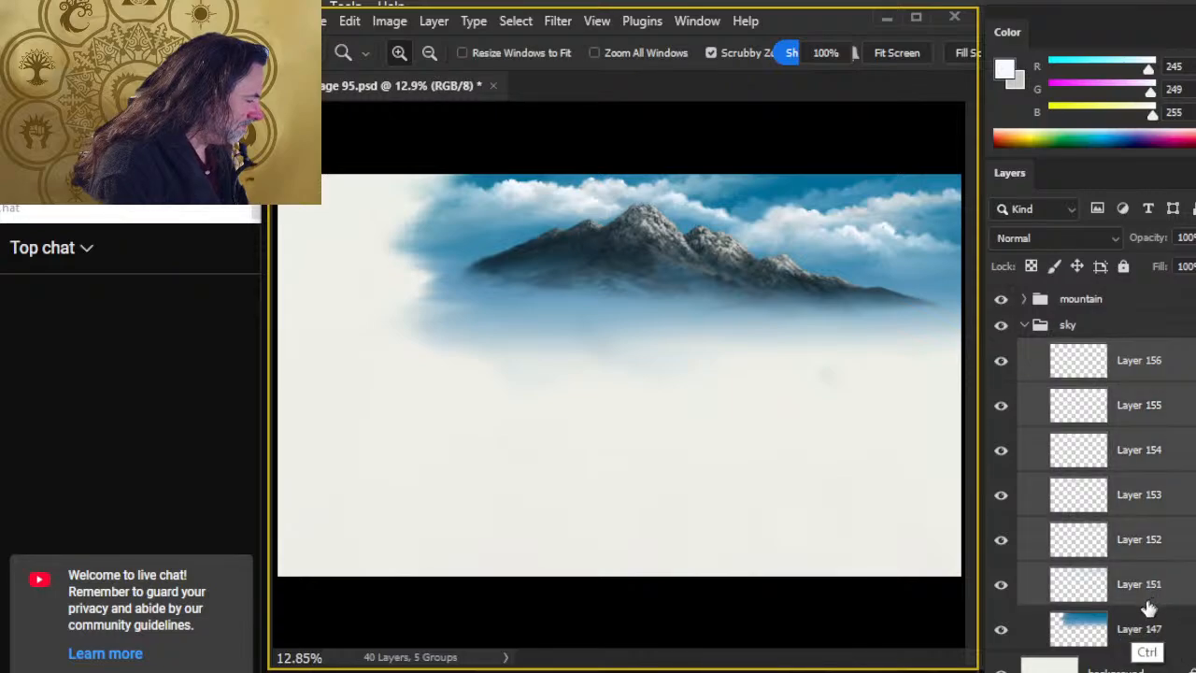
{"action": "key", "text": "ctrl+g"}
{"action": "key", "text": "v"}
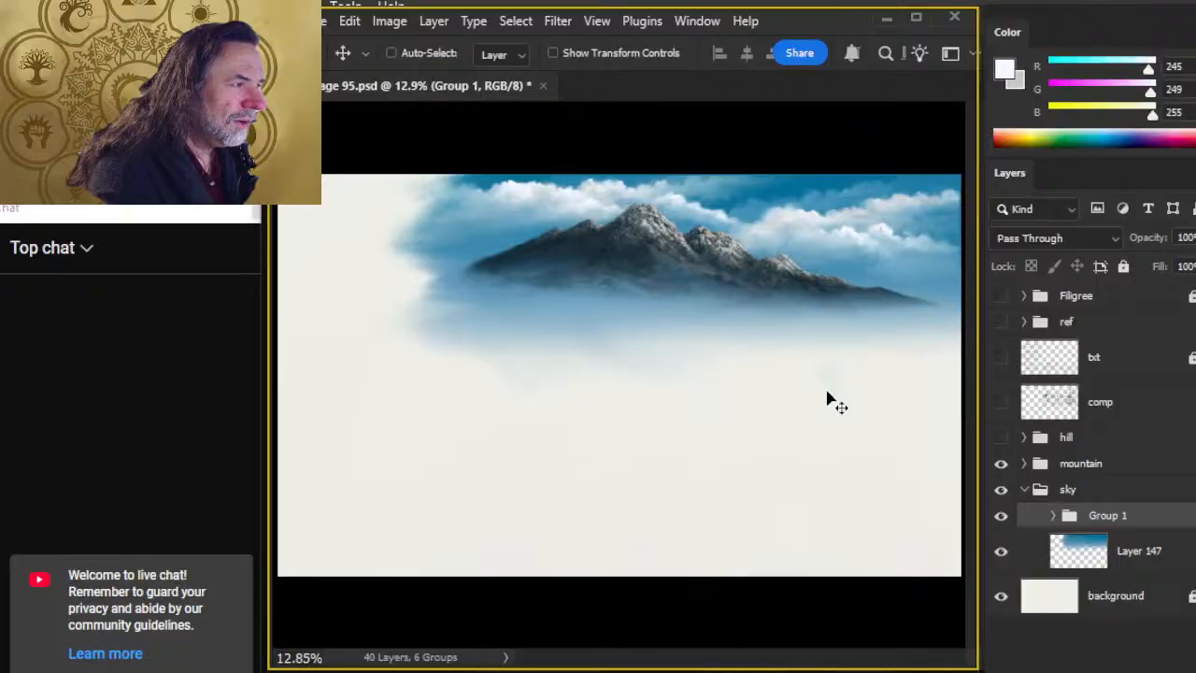
Step: Lower the opacity of the new cloud layer group to 66%
{"action": "left_click_drag", "start_coordinate": [739, 290], "coordinate": [811, 319]}
{"action": "key", "text": "ctrl+space"}
{"action": "left_click_drag", "start_coordinate": [766, 377], "coordinate": [738, 374]}
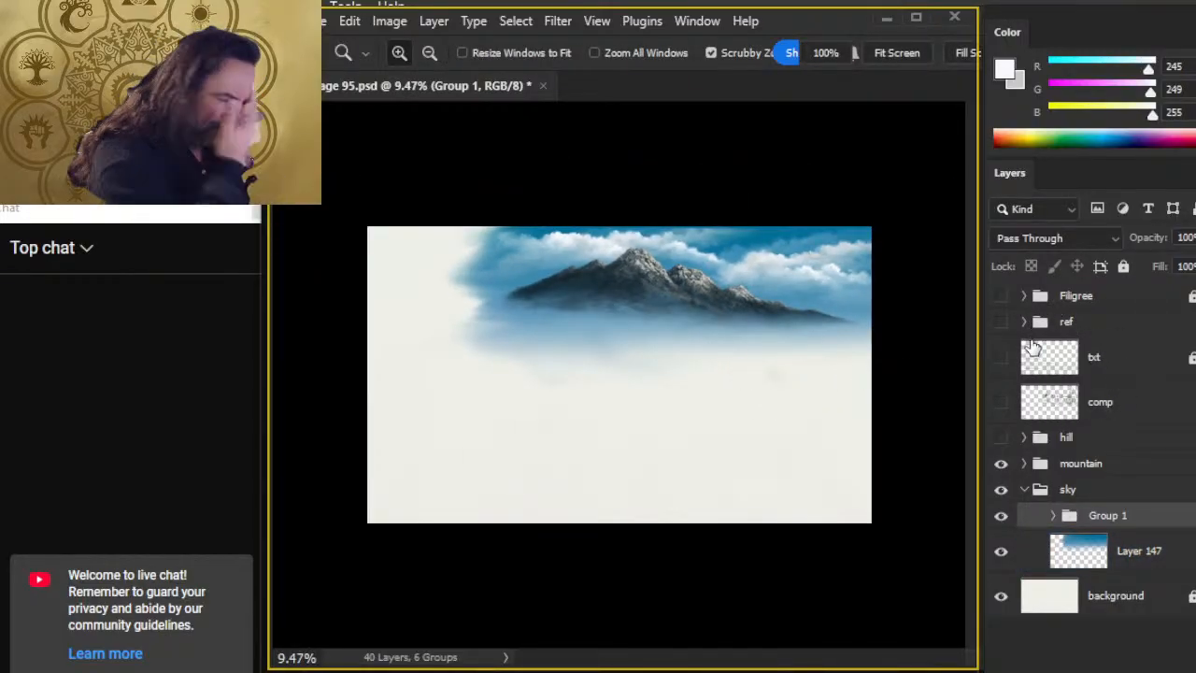
{"action": "left_click", "coordinate": [1194, 237]}
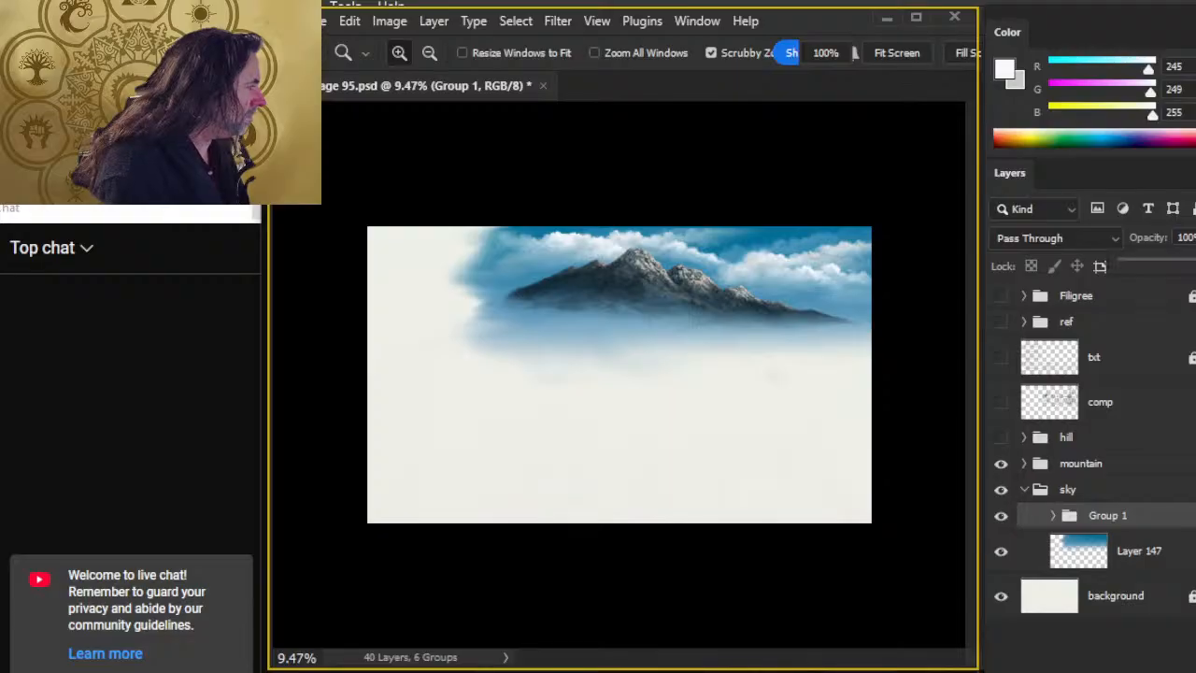
{"action": "left_click_drag", "start_coordinate": [1195, 265], "coordinate": [1182, 265]}
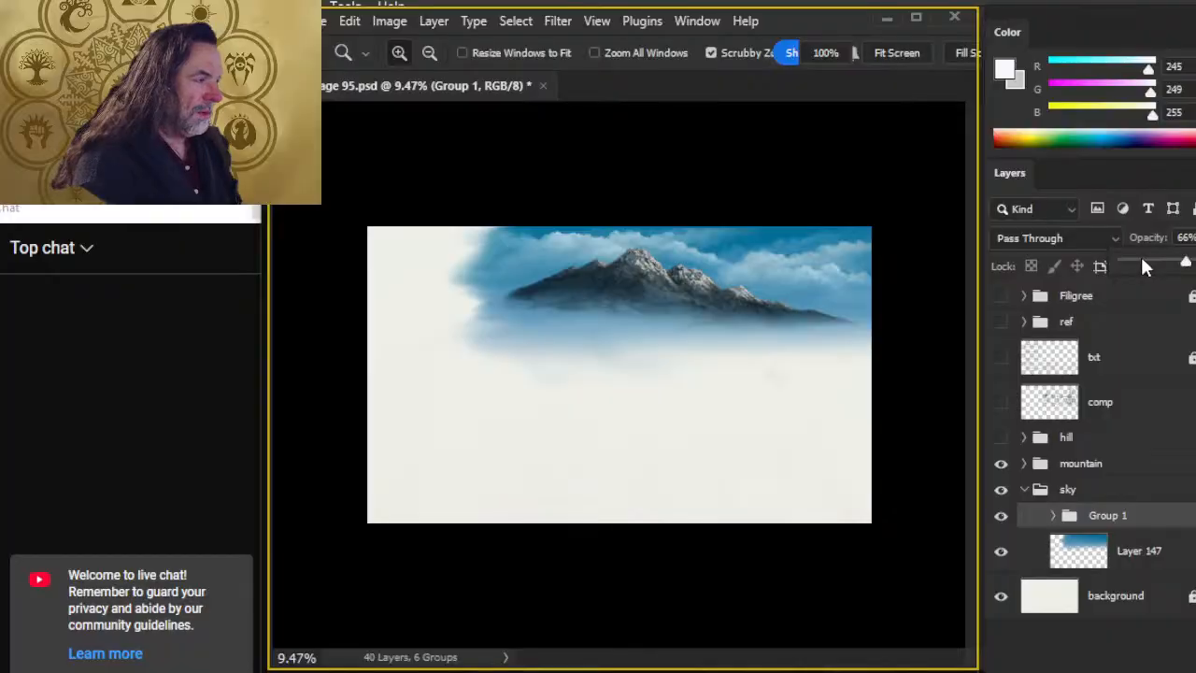
{"action": "left_click_drag", "start_coordinate": [1185, 265], "coordinate": [1186, 263]}
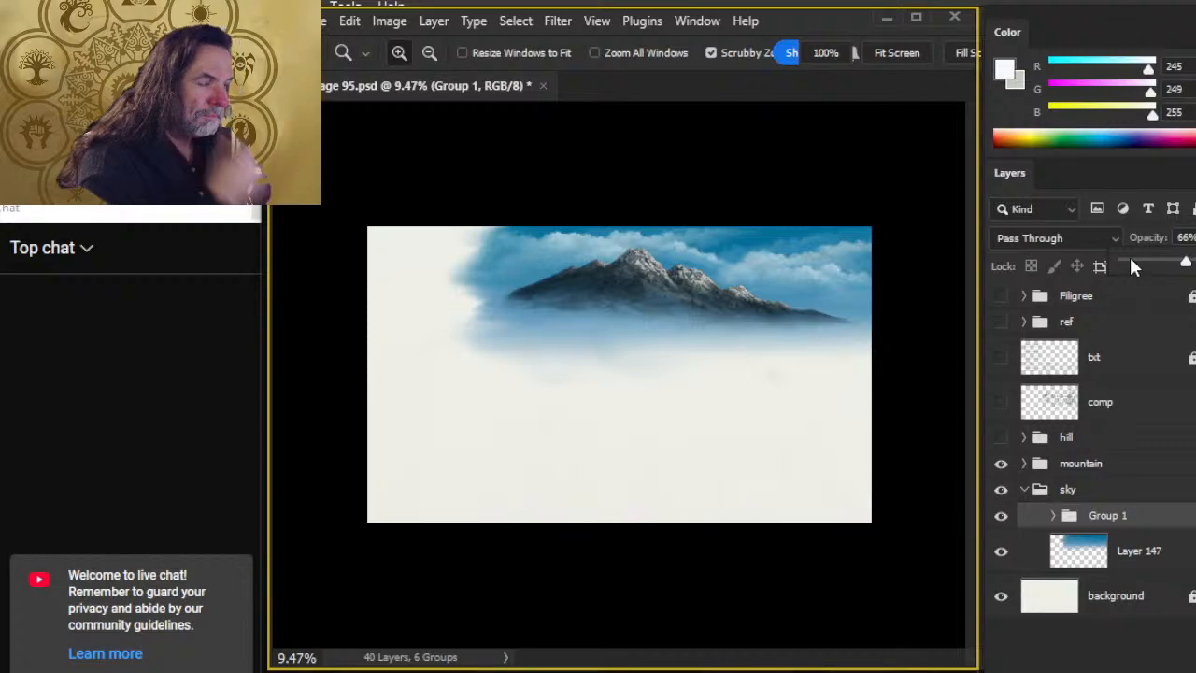
{"action": "left_click", "coordinate": [693, 268]}
Step: Add a layer above the cloud group and paint short white squiggles at size 25 along the right cloud's upper and lower ridges
{"action": "left_click_drag", "start_coordinate": [667, 260], "coordinate": [713, 323]}
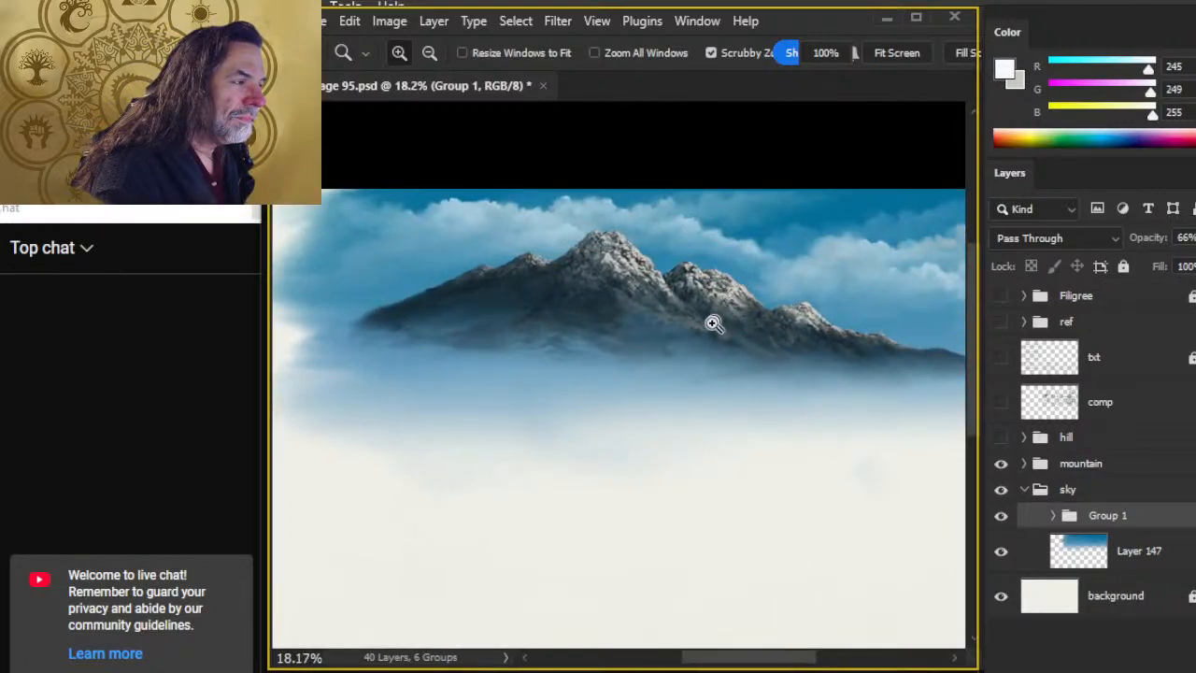
{"action": "left_click_drag", "start_coordinate": [740, 390], "coordinate": [679, 354]}
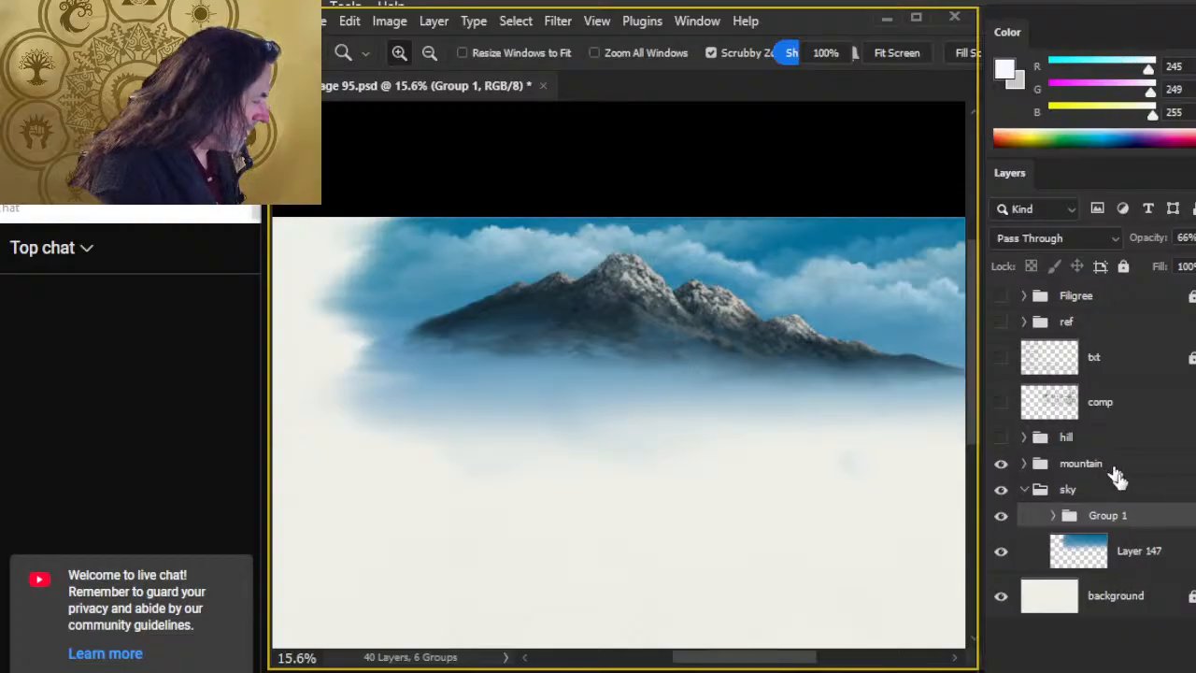
{"action": "key", "text": "ctrl+alt+shift+n"}
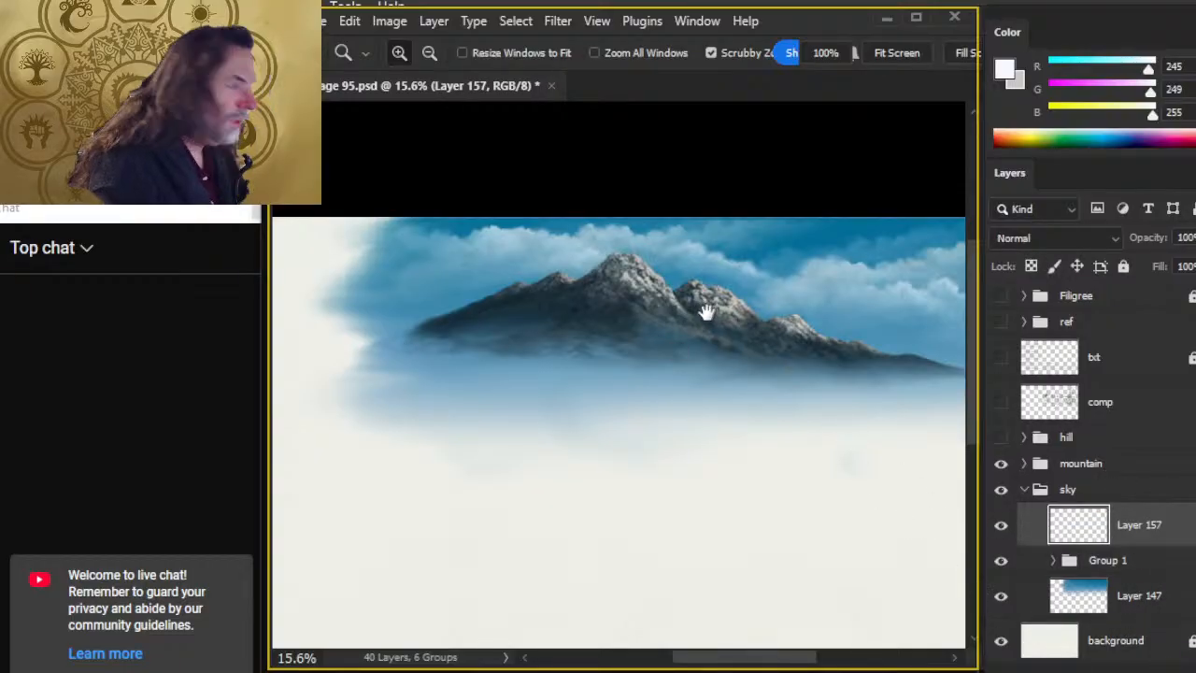
{"action": "left_click_drag", "start_coordinate": [707, 309], "coordinate": [553, 302]}
{"action": "left_click_drag", "start_coordinate": [692, 290], "coordinate": [707, 252]}
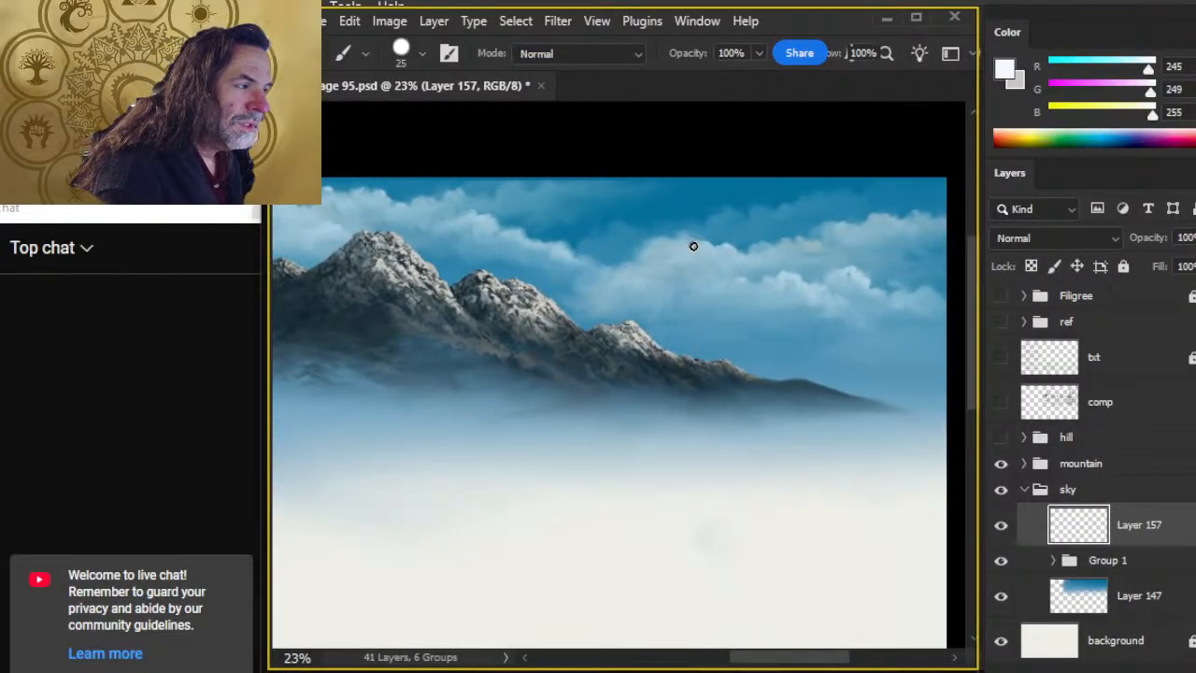
{"action": "left_click_drag", "start_coordinate": [759, 249], "coordinate": [791, 251]}
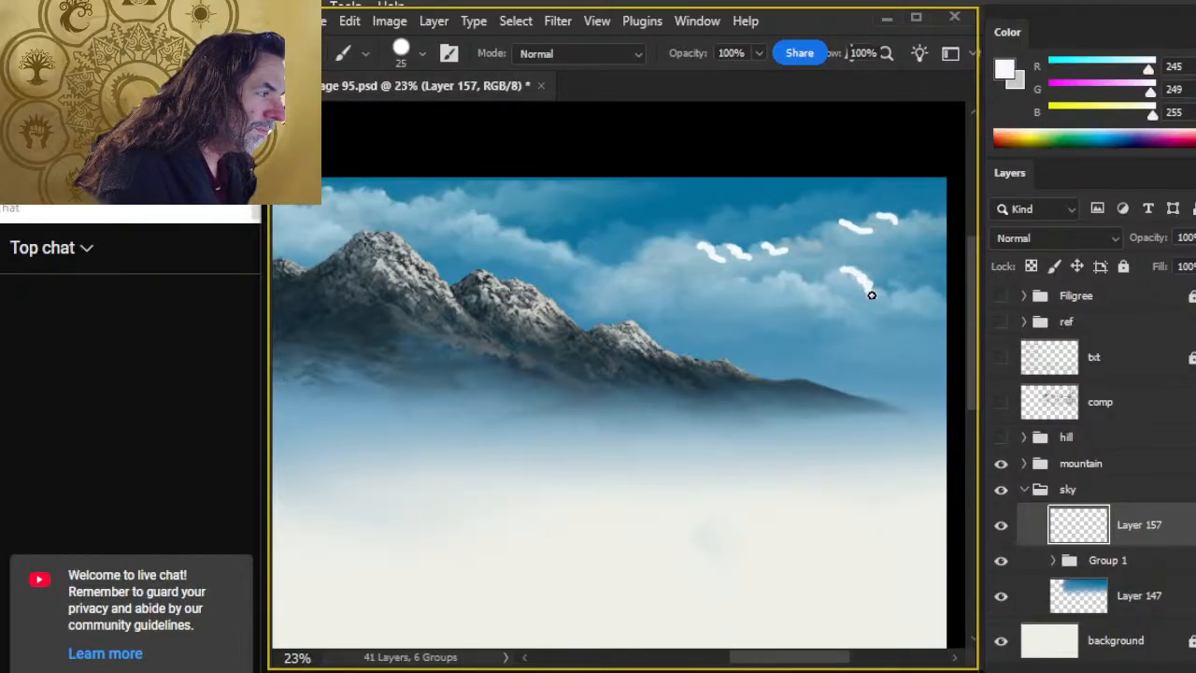
{"action": "left_click_drag", "start_coordinate": [827, 294], "coordinate": [851, 303]}
Step: Paint more white squiggles along the upper edges of the linking cloud and the left cloud
{"action": "left_click_drag", "start_coordinate": [544, 240], "coordinate": [632, 282]}
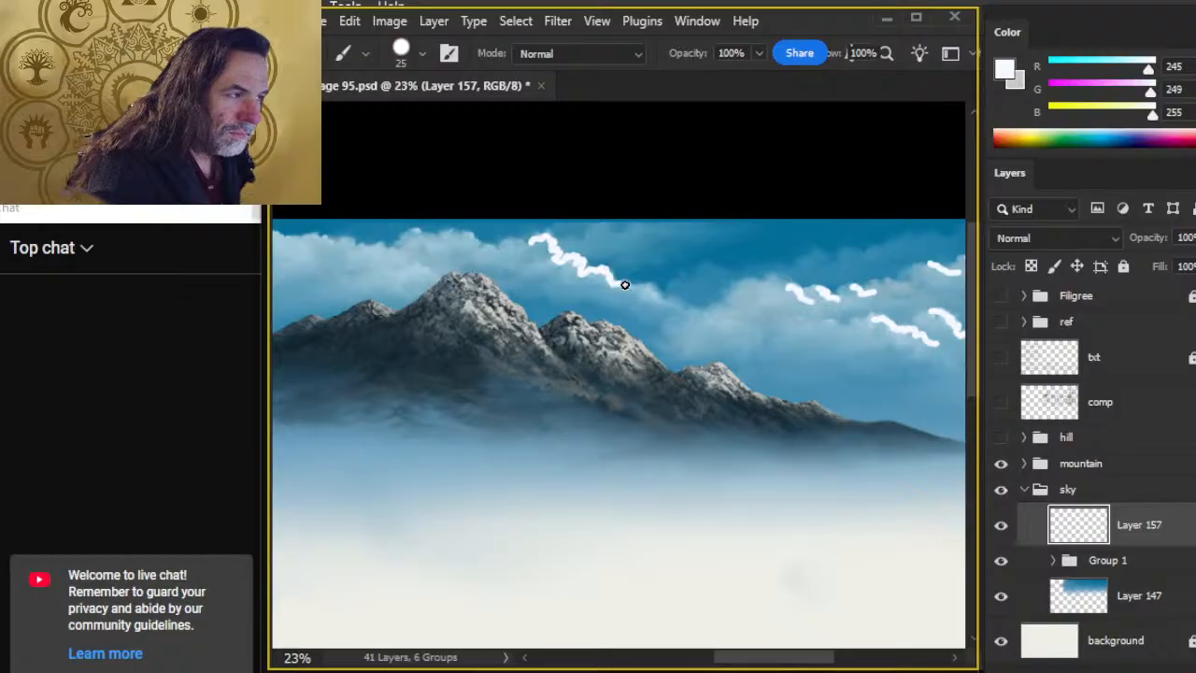
{"action": "left_click_drag", "start_coordinate": [650, 286], "coordinate": [666, 297]}
{"action": "left_click_drag", "start_coordinate": [387, 259], "coordinate": [568, 280]}
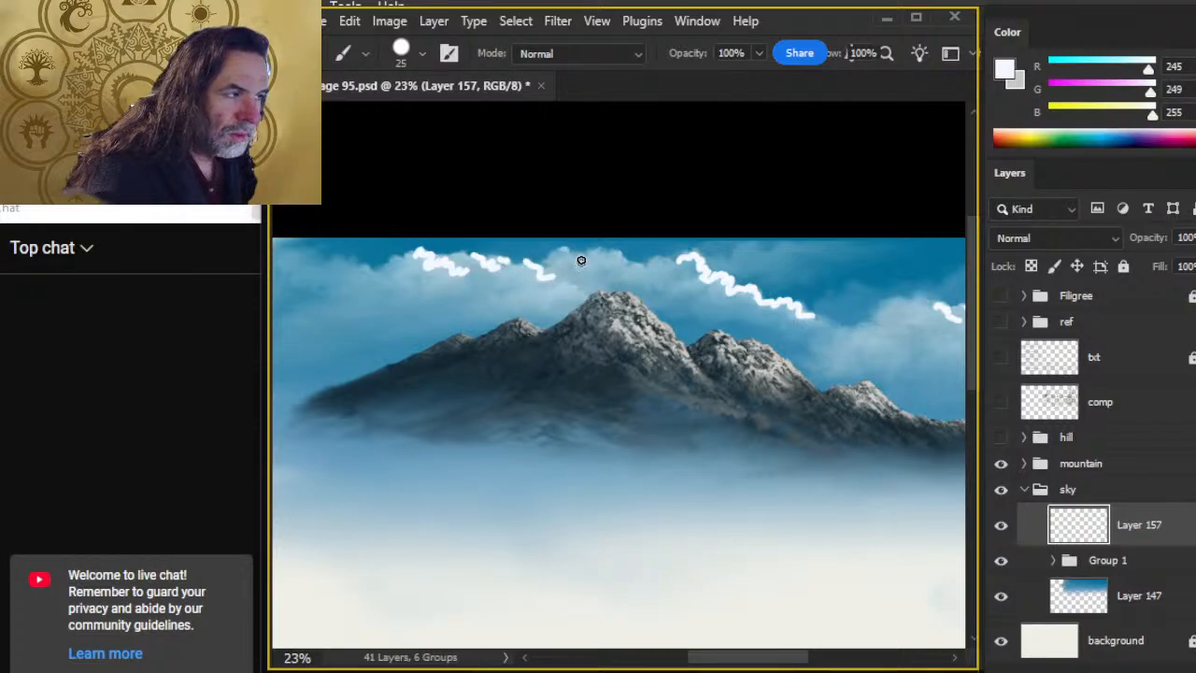
Step: Smudge the white marks on the left and linking clouds and the near end of the right cloud's crest at size 45, 60% strength
{"action": "key", "text": "r"}
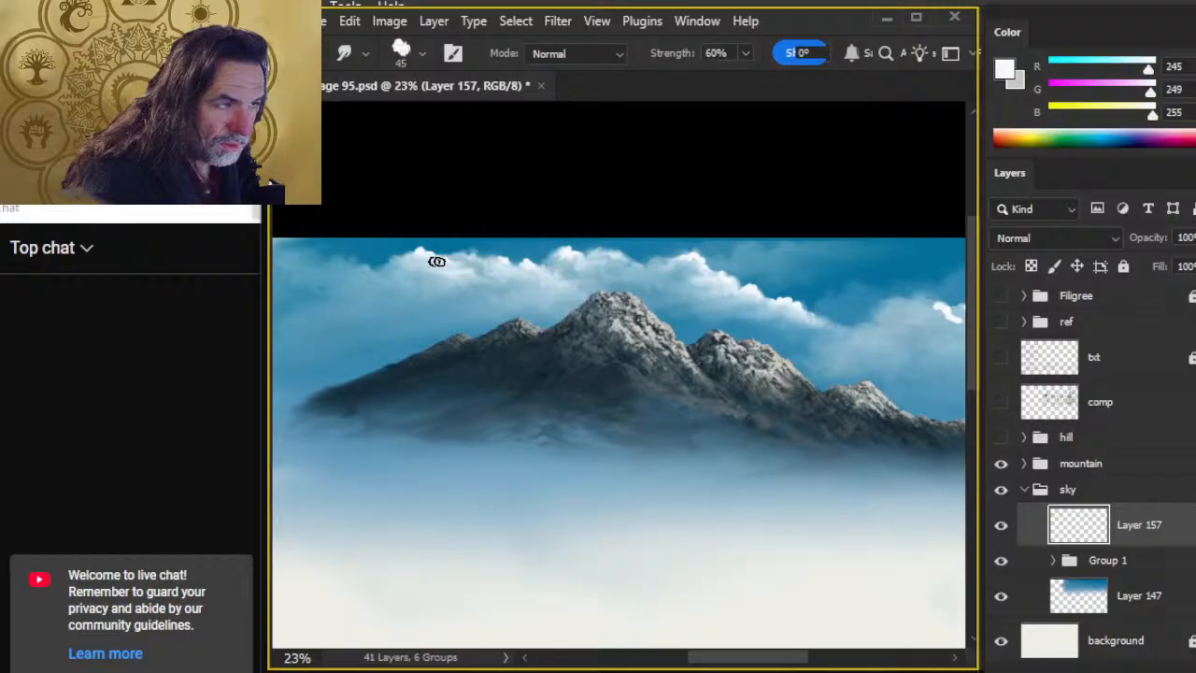
{"action": "left_click_drag", "start_coordinate": [727, 337], "coordinate": [548, 342]}
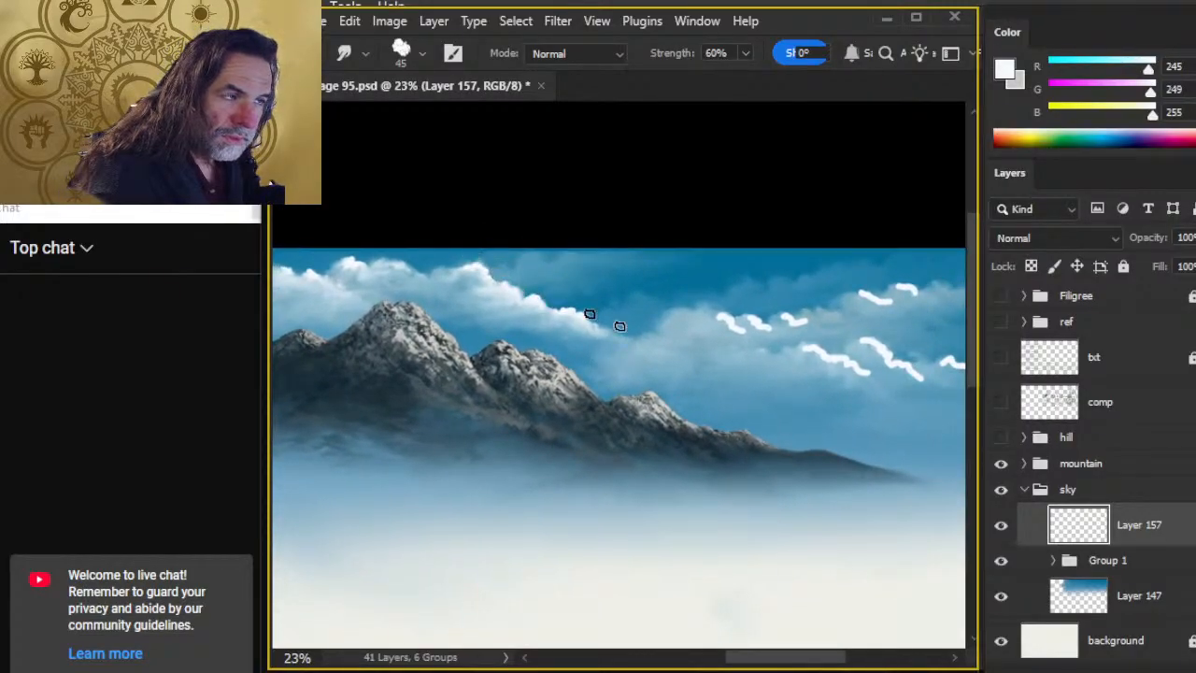
{"action": "left_click_drag", "start_coordinate": [678, 374], "coordinate": [539, 342]}
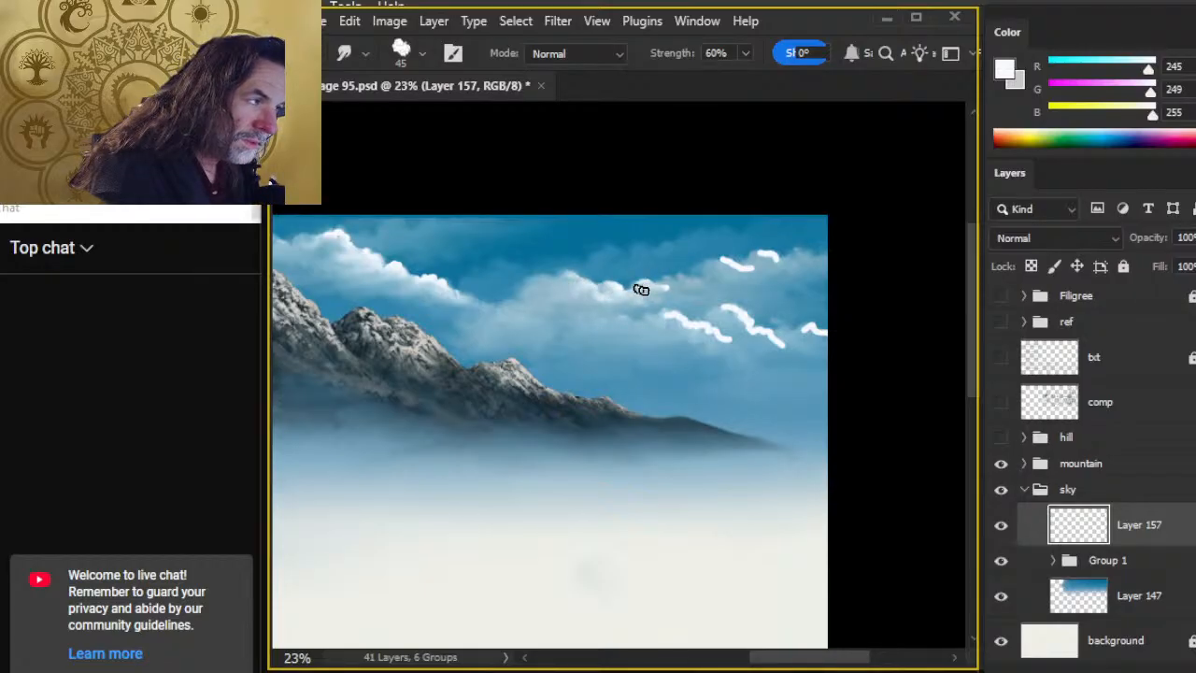
Step: Blend the right cloud's remaining white squiggles with the Smudge tool and erase the bright highlight at its upper far end
{"action": "mouse_move", "coordinate": [701, 270]}
{"action": "left_mouse_down"}
{"action": "mouse_move", "coordinate": [758, 281]}
{"action": "mouse_move", "coordinate": [724, 264]}
{"action": "mouse_move", "coordinate": [774, 287]}
{"action": "mouse_move", "coordinate": [733, 278]}
{"action": "mouse_move", "coordinate": [768, 273]}
{"action": "mouse_move", "coordinate": [791, 264]}
{"action": "left_mouse_up"}
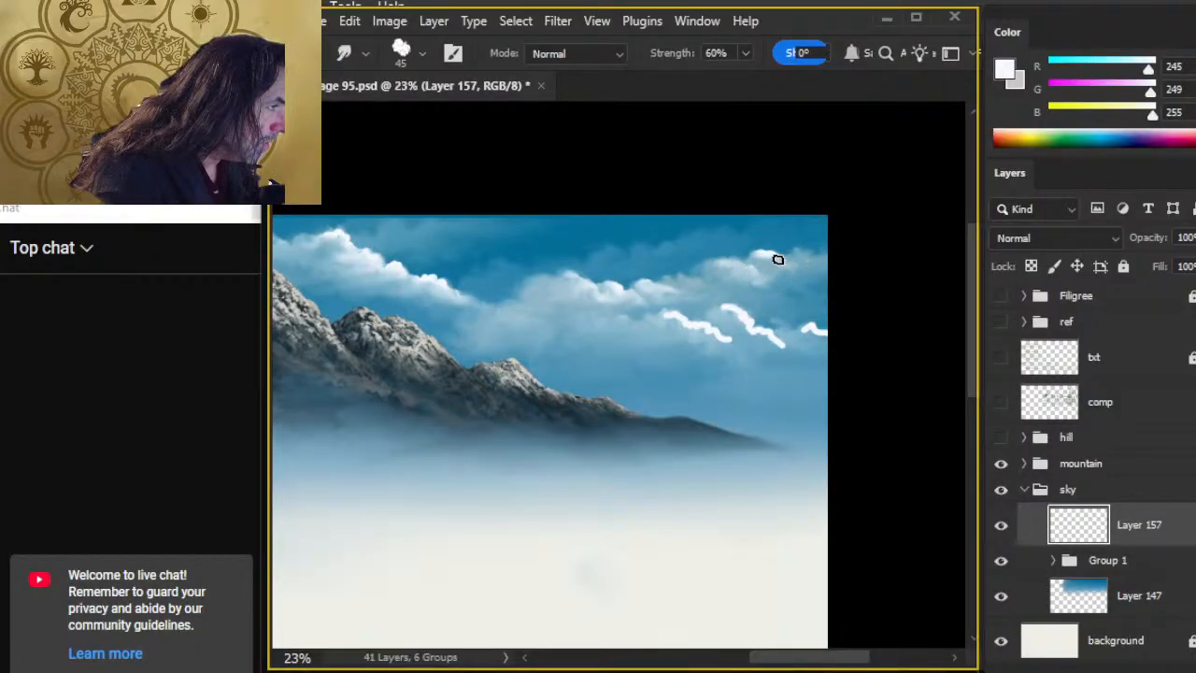
{"action": "key", "text": "e"}
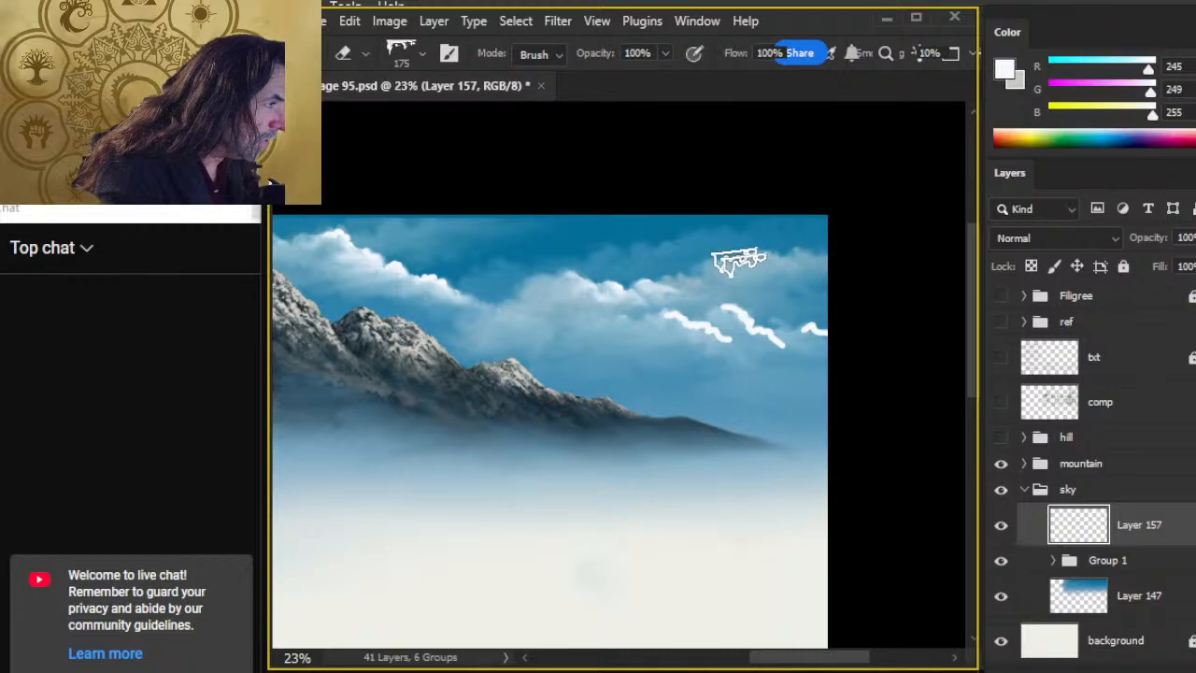
{"action": "key", "text": "r"}
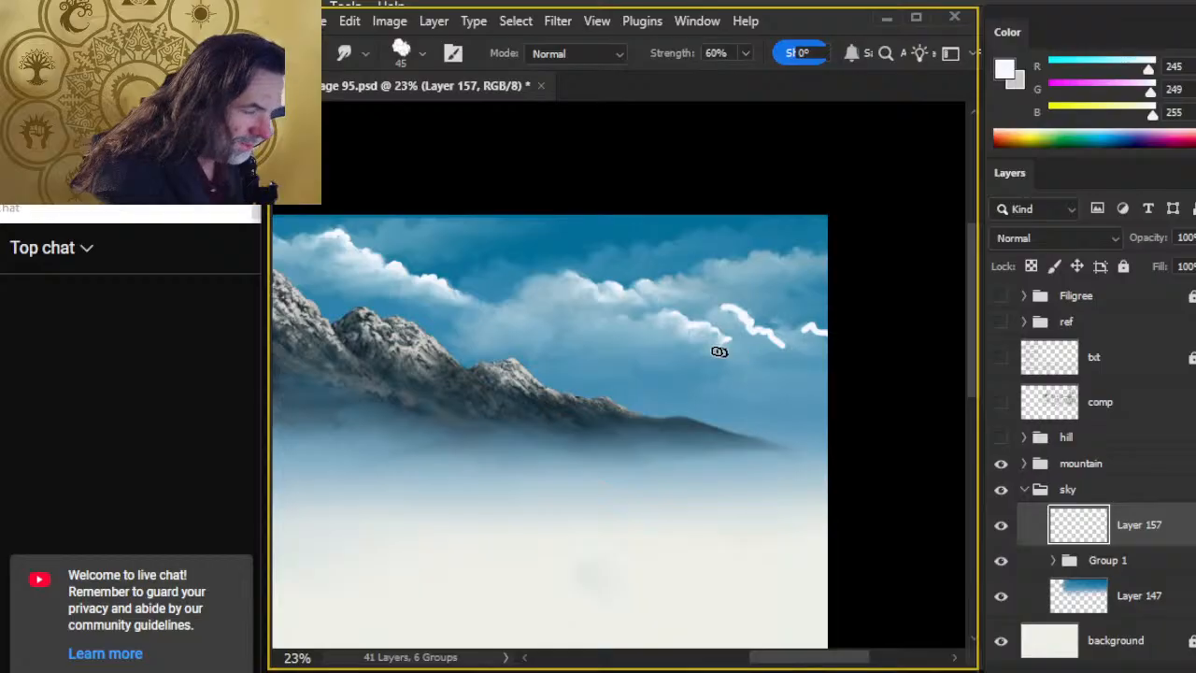
{"action": "mouse_move", "coordinate": [726, 316]}
{"action": "left_mouse_down"}
{"action": "mouse_move", "coordinate": [802, 335]}
{"action": "mouse_move", "coordinate": [720, 318]}
{"action": "mouse_move", "coordinate": [770, 343]}
{"action": "mouse_move", "coordinate": [778, 328]}
{"action": "mouse_move", "coordinate": [795, 339]}
{"action": "mouse_move", "coordinate": [774, 339]}
{"action": "mouse_move", "coordinate": [809, 327]}
{"action": "mouse_move", "coordinate": [748, 324]}
{"action": "mouse_move", "coordinate": [840, 345]}
{"action": "mouse_move", "coordinate": [785, 348]}
{"action": "mouse_move", "coordinate": [799, 354]}
{"action": "mouse_move", "coordinate": [815, 341]}
{"action": "mouse_move", "coordinate": [770, 346]}
{"action": "mouse_move", "coordinate": [709, 327]}
{"action": "mouse_move", "coordinate": [768, 350]}
{"action": "mouse_move", "coordinate": [692, 317]}
{"action": "mouse_move", "coordinate": [665, 325]}
{"action": "left_mouse_up"}
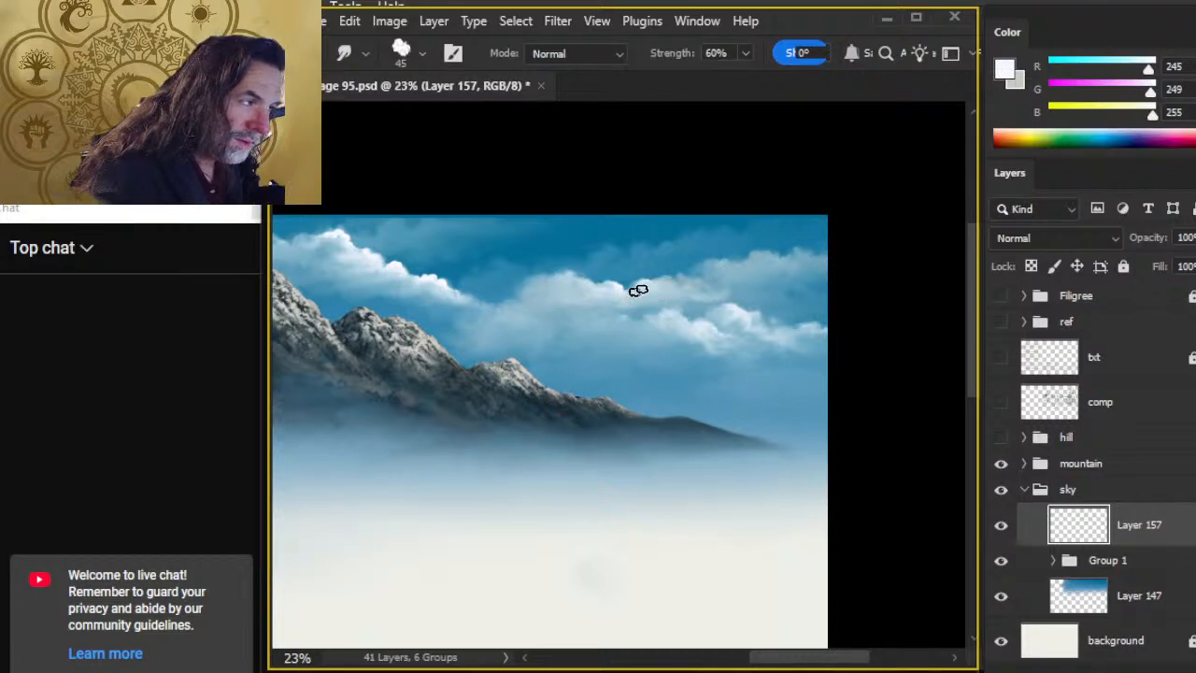
Step: Refine the linking cloud's bright edge above the second peak with small smudges
{"action": "key", "text": "z"}
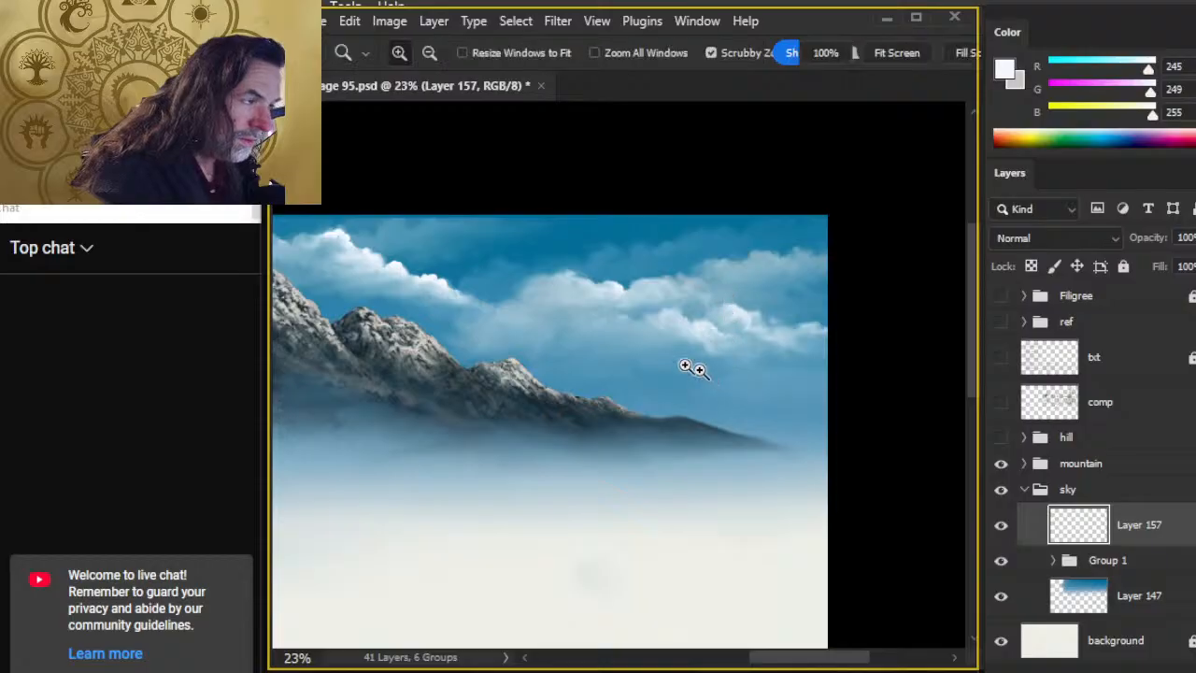
{"action": "left_click_drag", "start_coordinate": [700, 371], "coordinate": [561, 387]}
{"action": "mouse_move", "coordinate": [677, 269]}
{"action": "left_mouse_down"}
{"action": "mouse_move", "coordinate": [716, 267]}
{"action": "mouse_move", "coordinate": [700, 252]}
{"action": "left_mouse_up"}
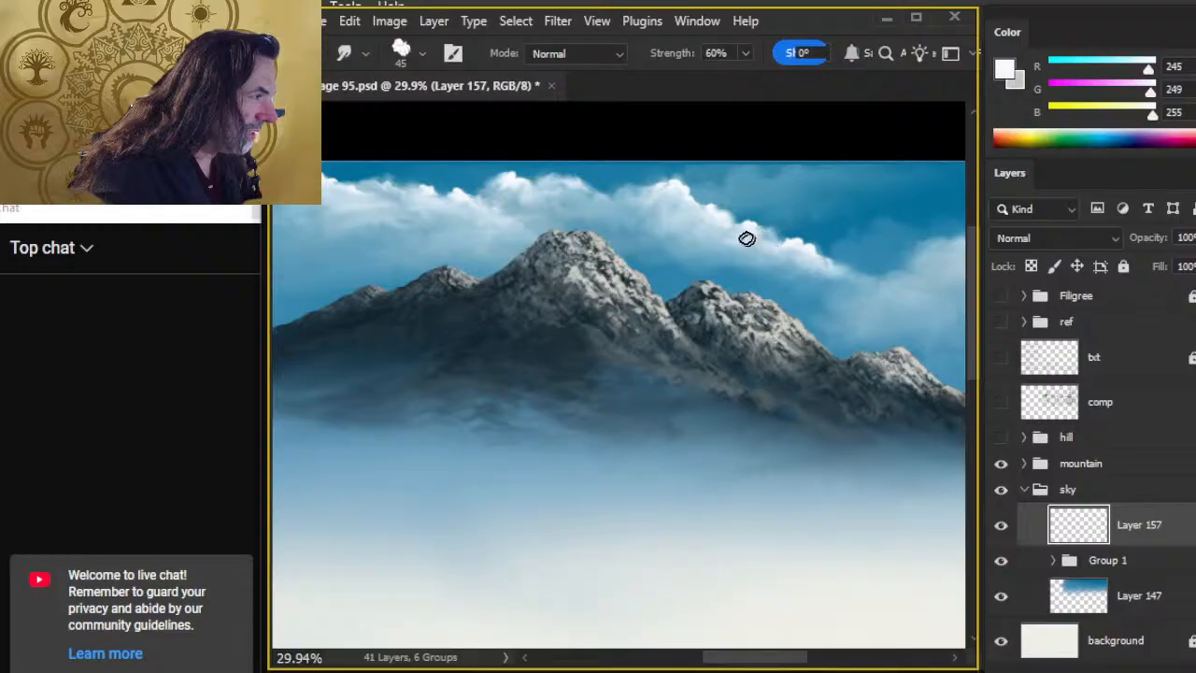
{"action": "key", "text": "b"}
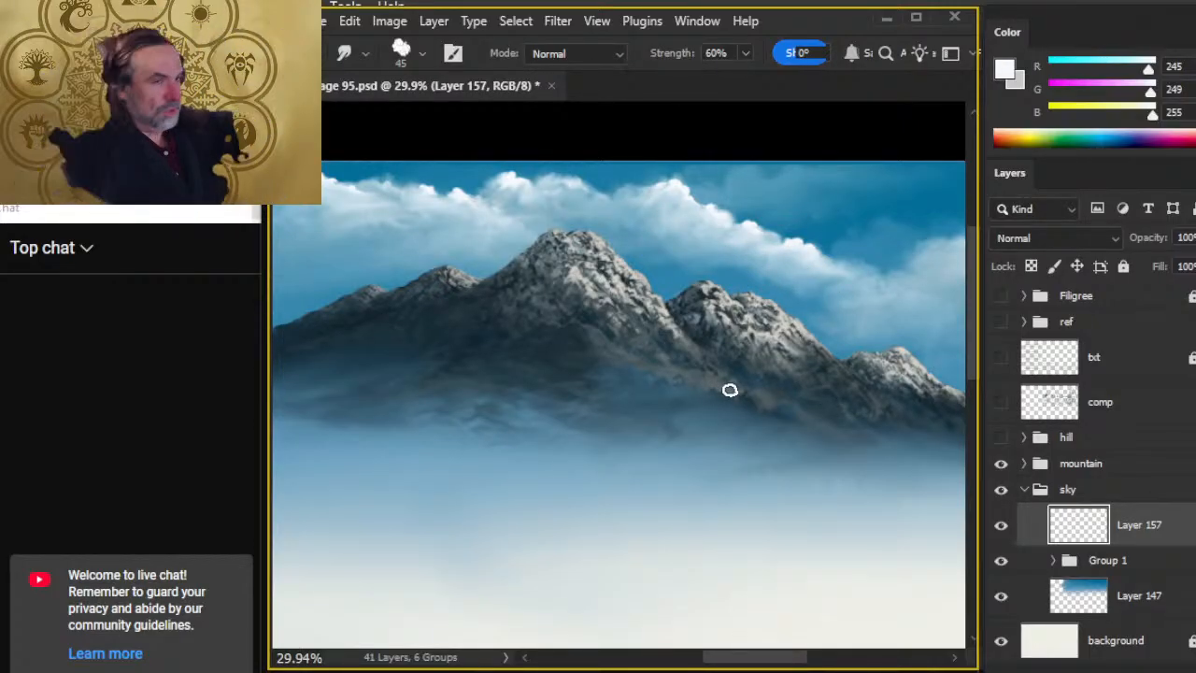
{"action": "scroll", "coordinate": [523, 271], "scroll_direction": "up", "scroll_amount": 1}
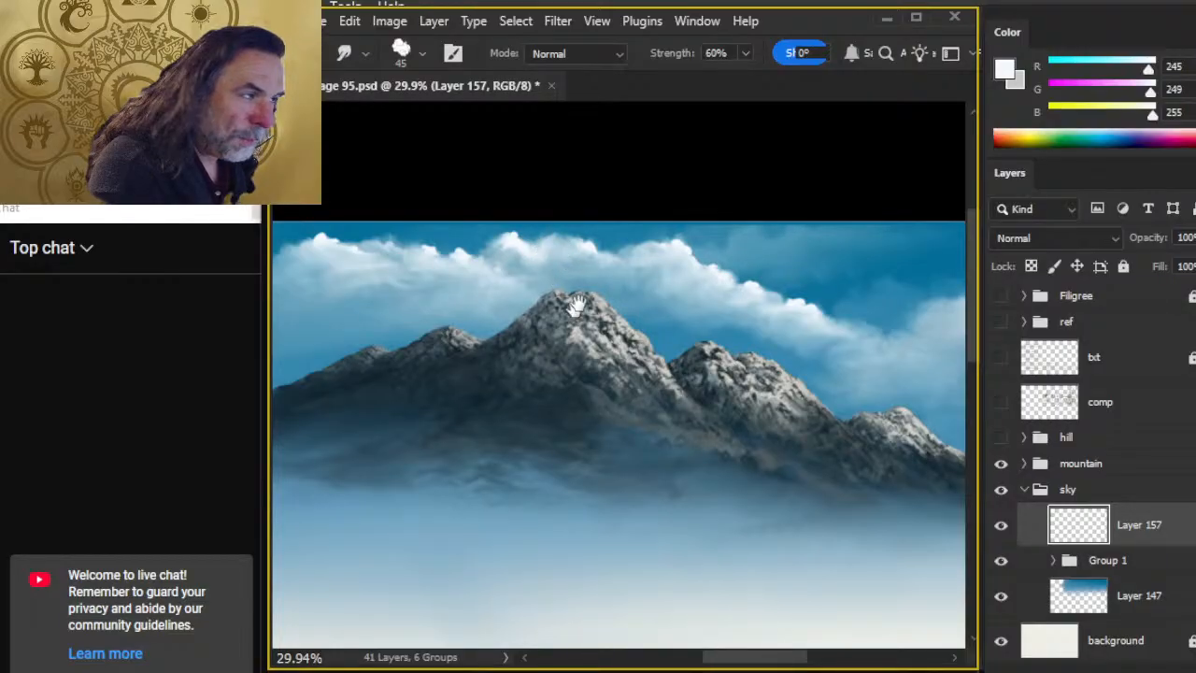
Step: Smudge the left cloud's puffy highlights above the main peak and the lower ridge into softer shapes
{"action": "left_click_drag", "start_coordinate": [631, 291], "coordinate": [702, 315]}
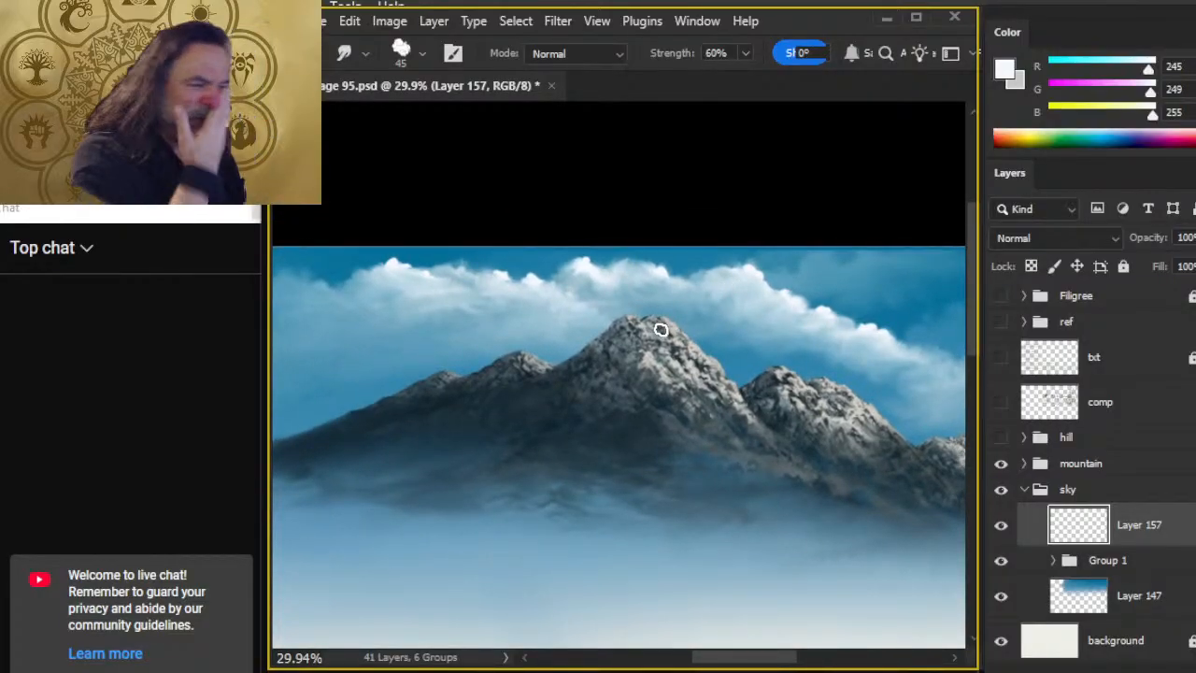
{"action": "left_click_drag", "start_coordinate": [445, 310], "coordinate": [546, 347]}
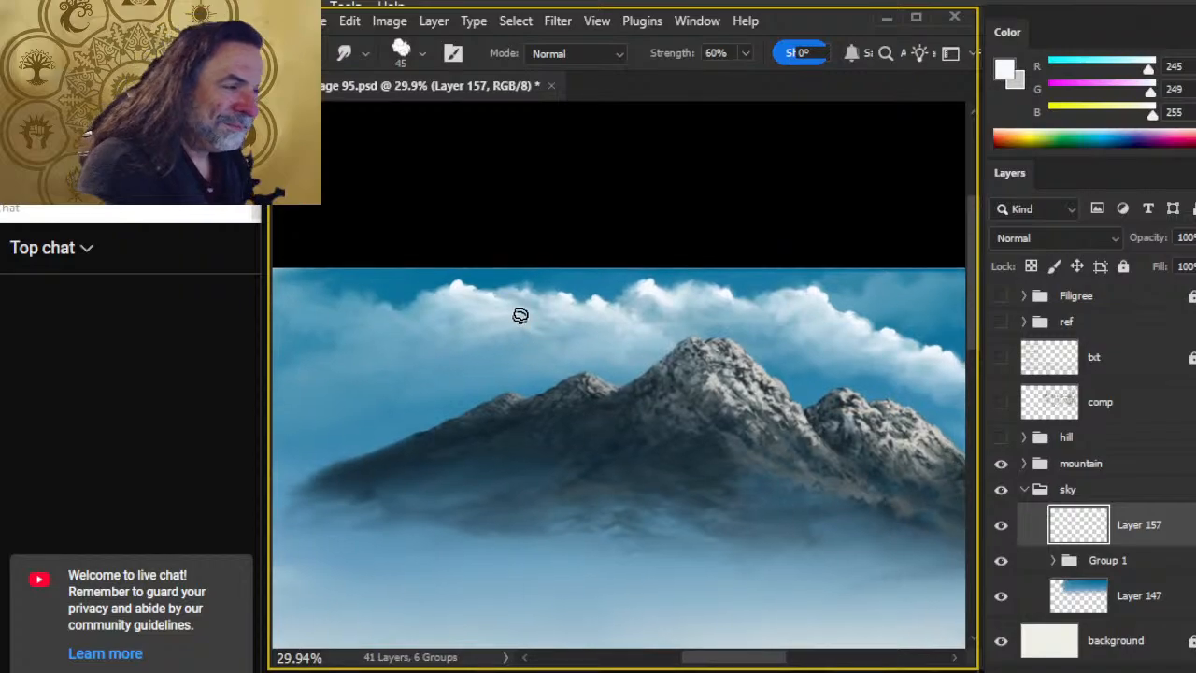
{"action": "left_click_drag", "start_coordinate": [462, 290], "coordinate": [484, 302]}
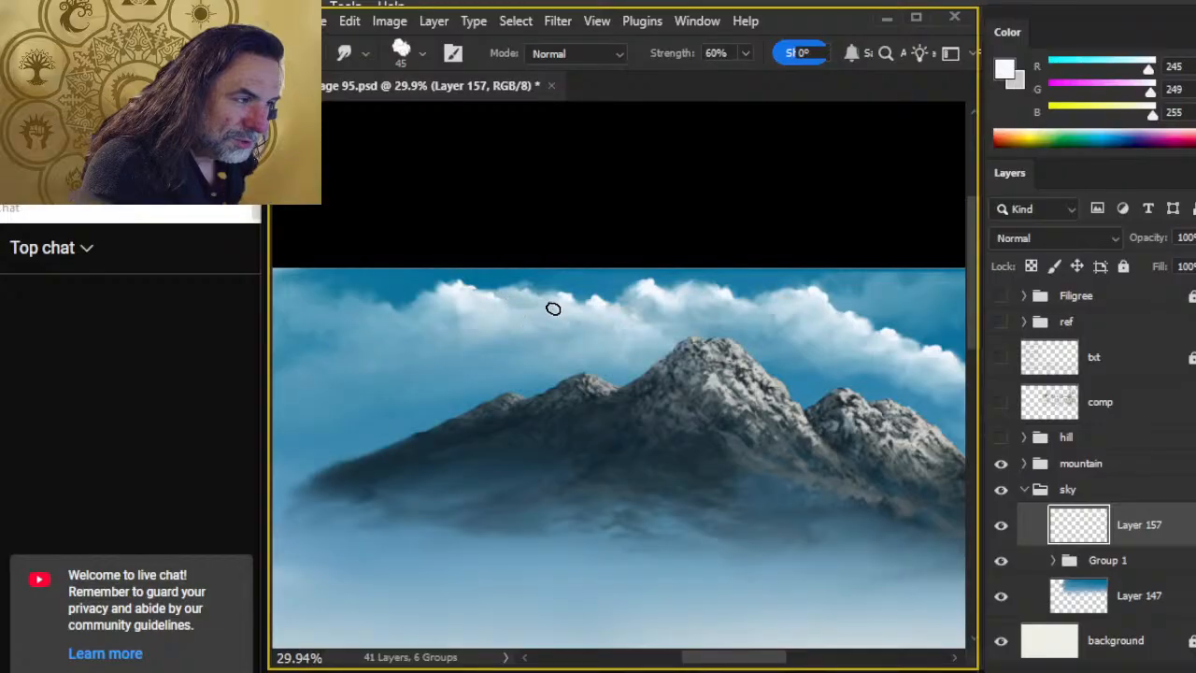
{"action": "left_click_drag", "start_coordinate": [561, 293], "coordinate": [592, 304]}
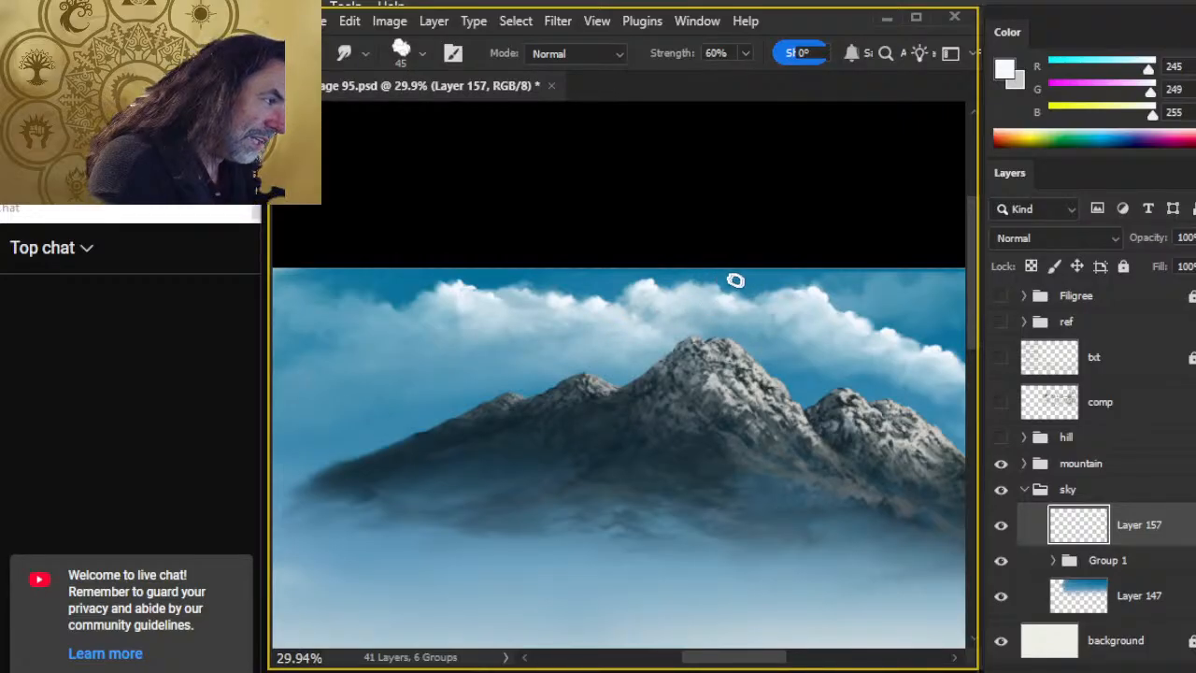
{"action": "mouse_move", "coordinate": [716, 297]}
{"action": "left_mouse_down"}
{"action": "mouse_move", "coordinate": [727, 318]}
{"action": "mouse_move", "coordinate": [756, 309]}
{"action": "mouse_move", "coordinate": [730, 321]}
{"action": "mouse_move", "coordinate": [759, 319]}
{"action": "left_mouse_up"}
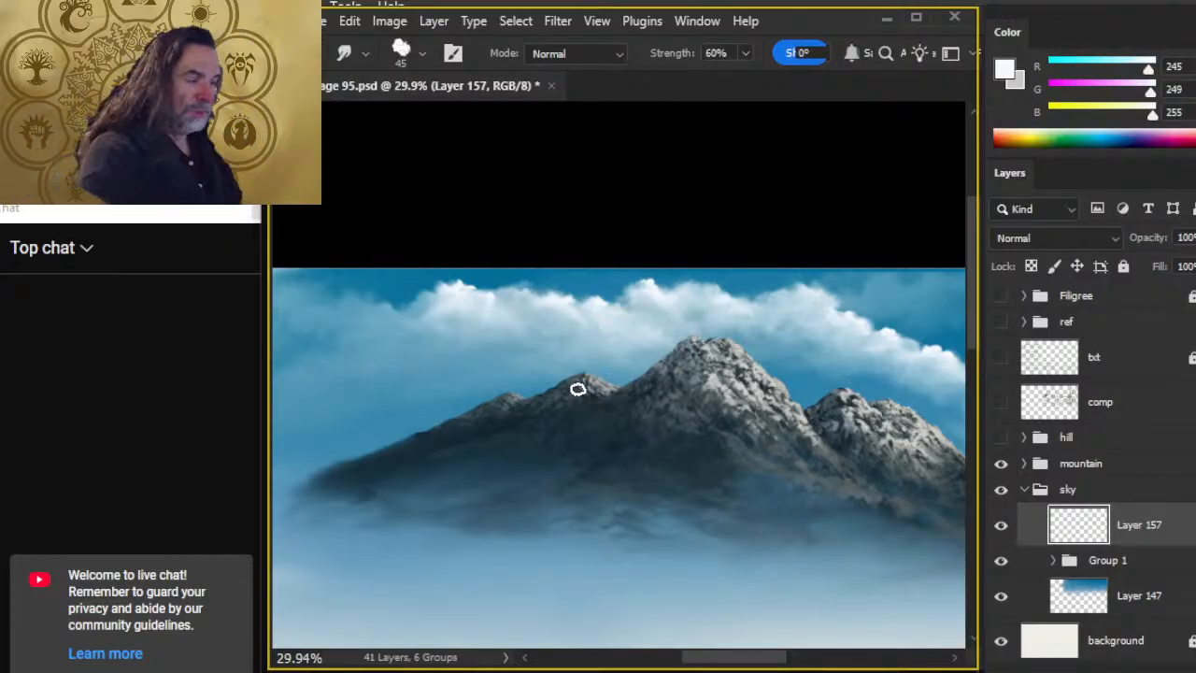
Step: Lower the opacity of the new highlight layer to 43%
{"action": "key", "text": "z"}
{"action": "mouse_move", "coordinate": [652, 433]}
{"action": "left_mouse_down"}
{"action": "mouse_move", "coordinate": [604, 408]}
{"action": "mouse_move", "coordinate": [606, 454]}
{"action": "left_mouse_up"}
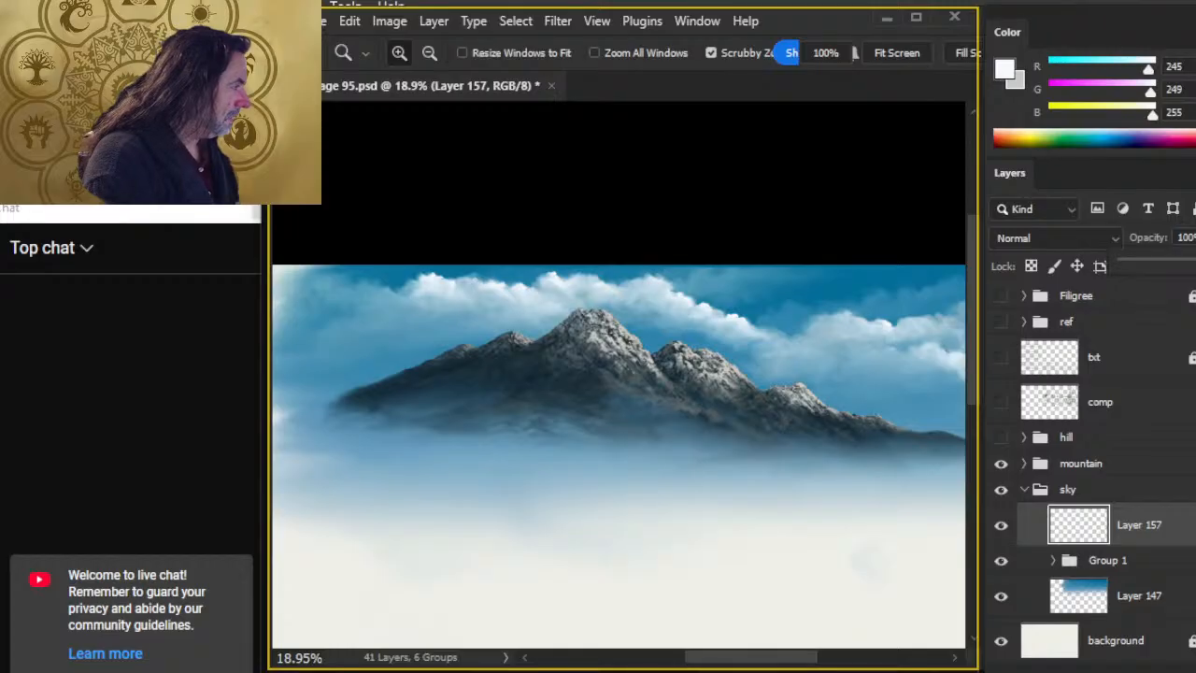
{"action": "key", "text": "7"}
{"action": "key", "text": "8"}
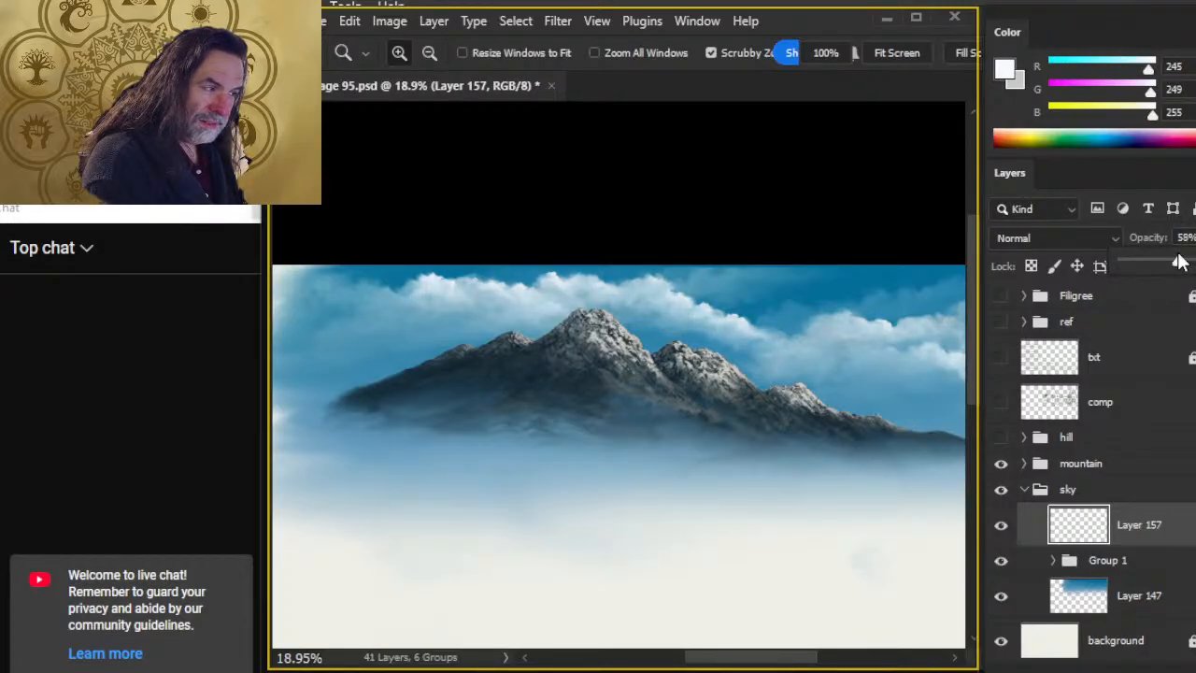
{"action": "left_click_drag", "start_coordinate": [1192, 269], "coordinate": [1163, 273]}
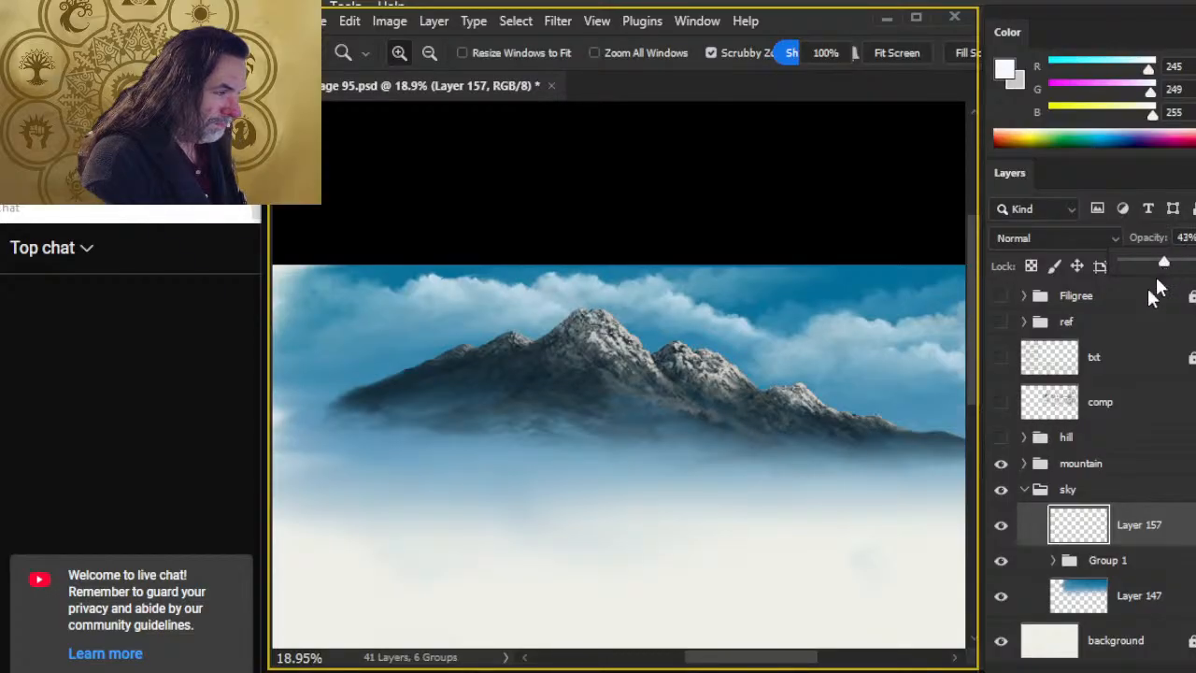
{"action": "left_click_drag", "start_coordinate": [760, 443], "coordinate": [726, 483]}
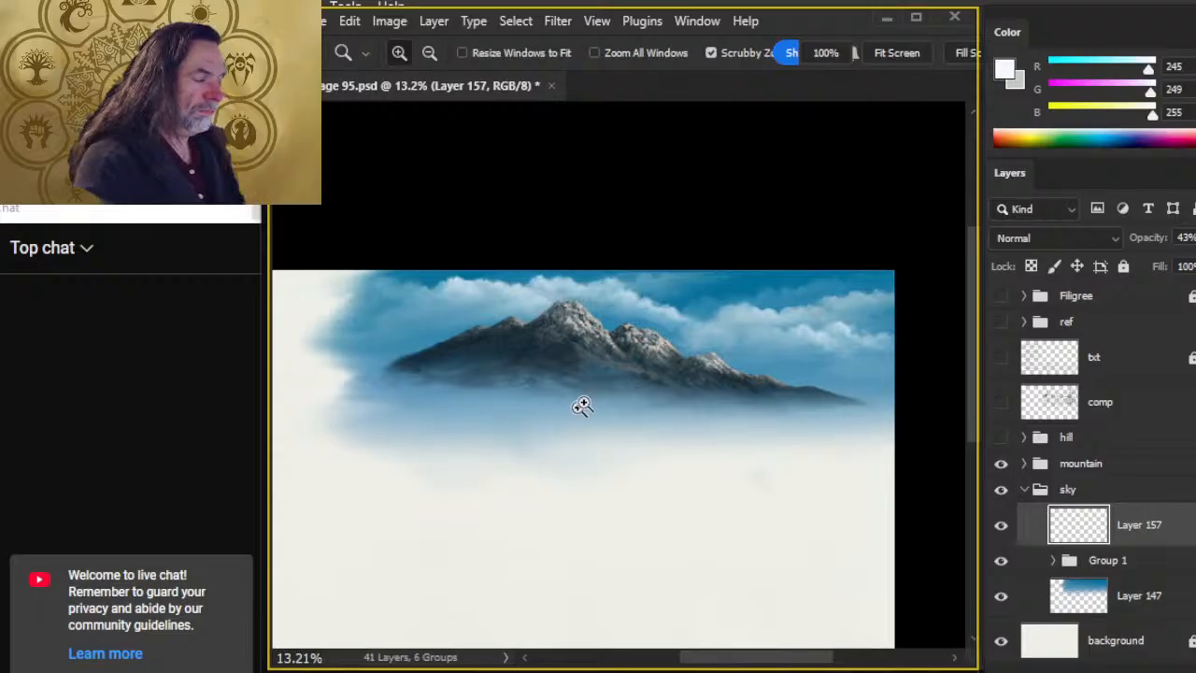
Step: Collapse the sky group and add a new empty layer directly above the mountain group
{"action": "left_click_drag", "start_coordinate": [611, 342], "coordinate": [663, 334]}
{"action": "left_click_drag", "start_coordinate": [629, 400], "coordinate": [598, 425]}
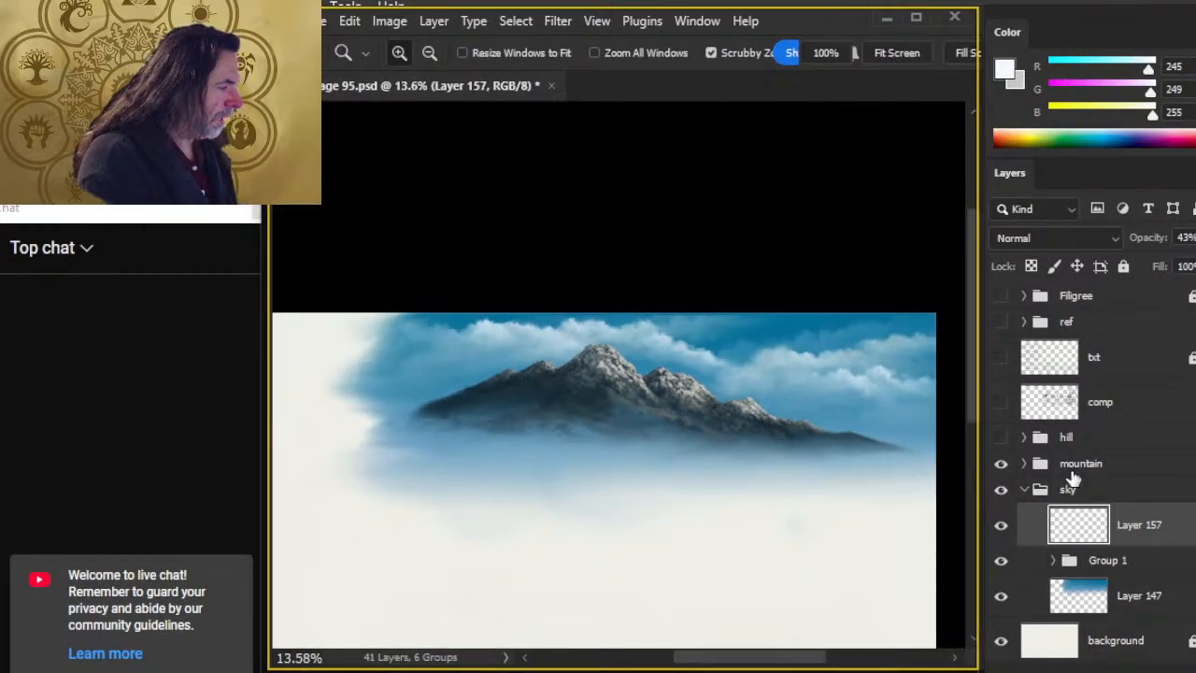
{"action": "left_click", "coordinate": [1023, 490]}
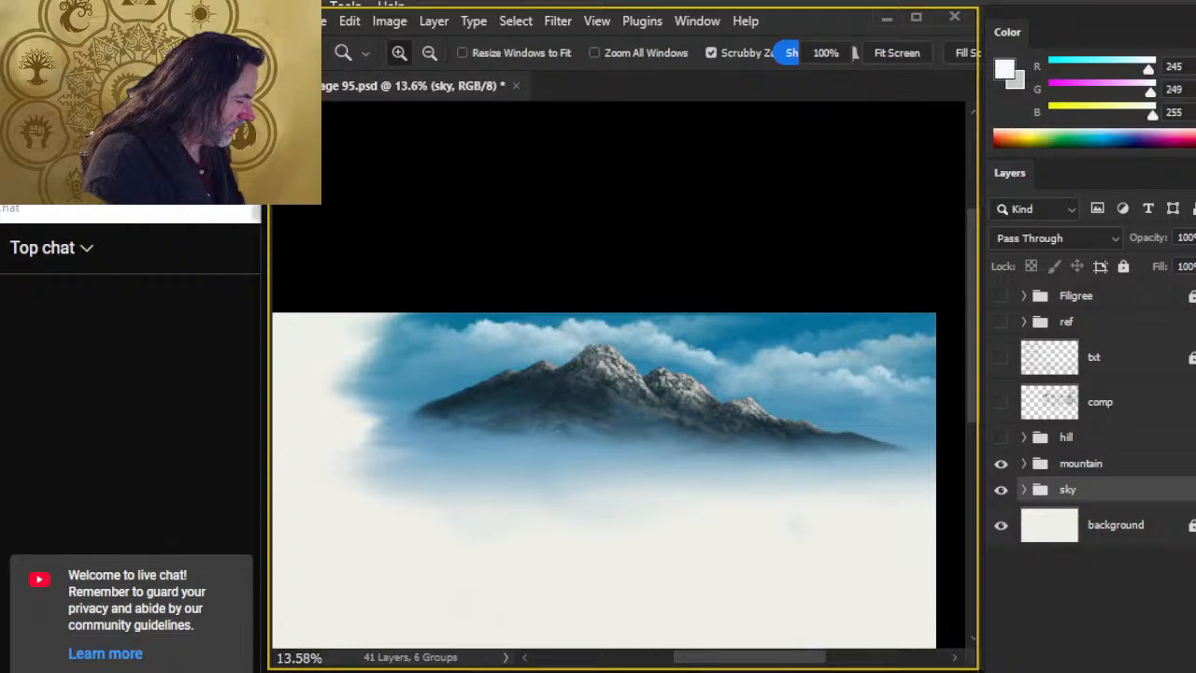
{"action": "left_click", "coordinate": [1115, 462]}
{"action": "key", "text": "ctrl+shift+alt+n"}
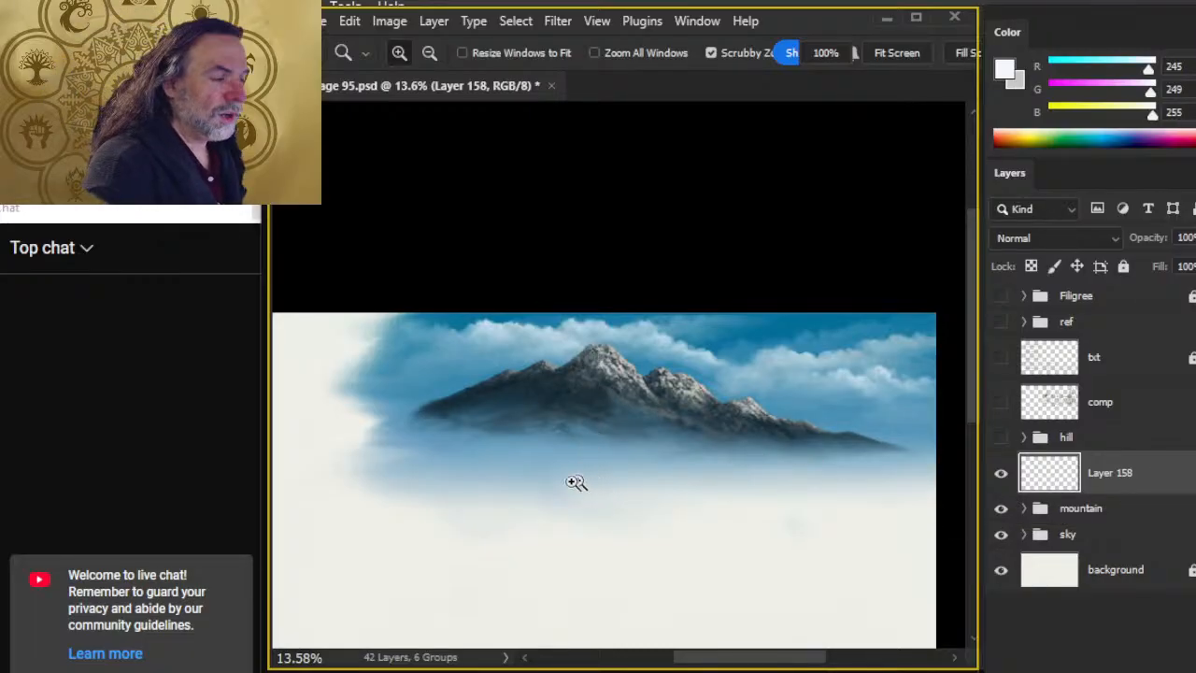
Step: Temporarily show the hill group to sample its dark green (RGB 36, 41, 22), and mix a lighter green of 59, 77, 59
{"action": "left_click_drag", "start_coordinate": [537, 417], "coordinate": [659, 481]}
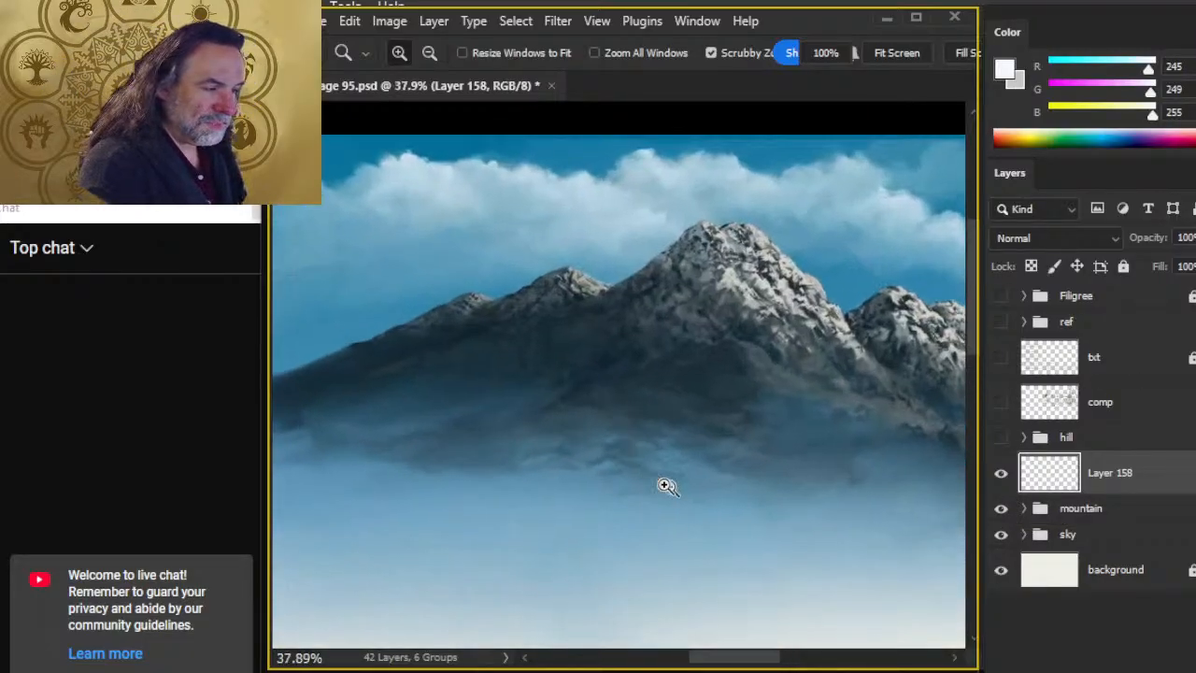
{"action": "left_click", "coordinate": [1001, 437]}
{"action": "mouse_move", "coordinate": [654, 527]}
{"action": "left_mouse_down"}
{"action": "mouse_move", "coordinate": [495, 387]}
{"action": "mouse_move", "coordinate": [527, 405]}
{"action": "mouse_move", "coordinate": [586, 367]}
{"action": "mouse_move", "coordinate": [604, 387]}
{"action": "mouse_move", "coordinate": [608, 309]}
{"action": "mouse_move", "coordinate": [614, 390]}
{"action": "mouse_move", "coordinate": [613, 361]}
{"action": "mouse_move", "coordinate": [591, 355]}
{"action": "left_mouse_up"}
{"action": "key", "text": "b"}
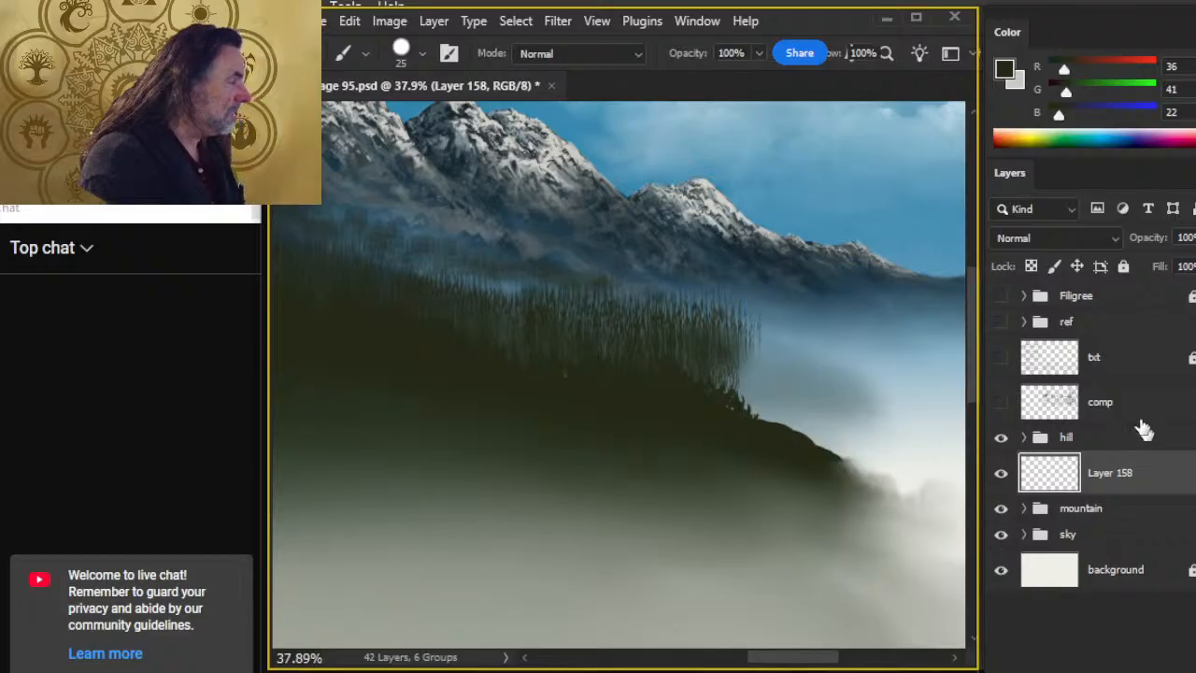
{"action": "key", "text": "x"}
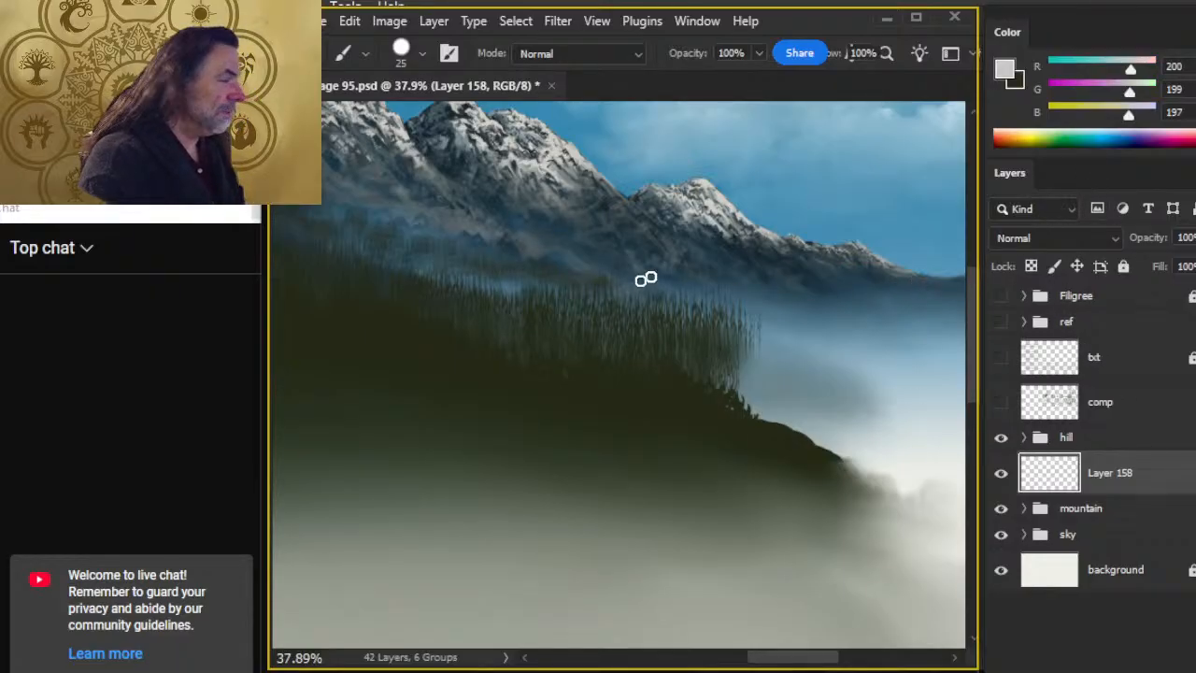
{"action": "left_click_drag", "start_coordinate": [553, 293], "coordinate": [482, 315]}
{"action": "left_click_drag", "start_coordinate": [1073, 96], "coordinate": [1068, 75]}
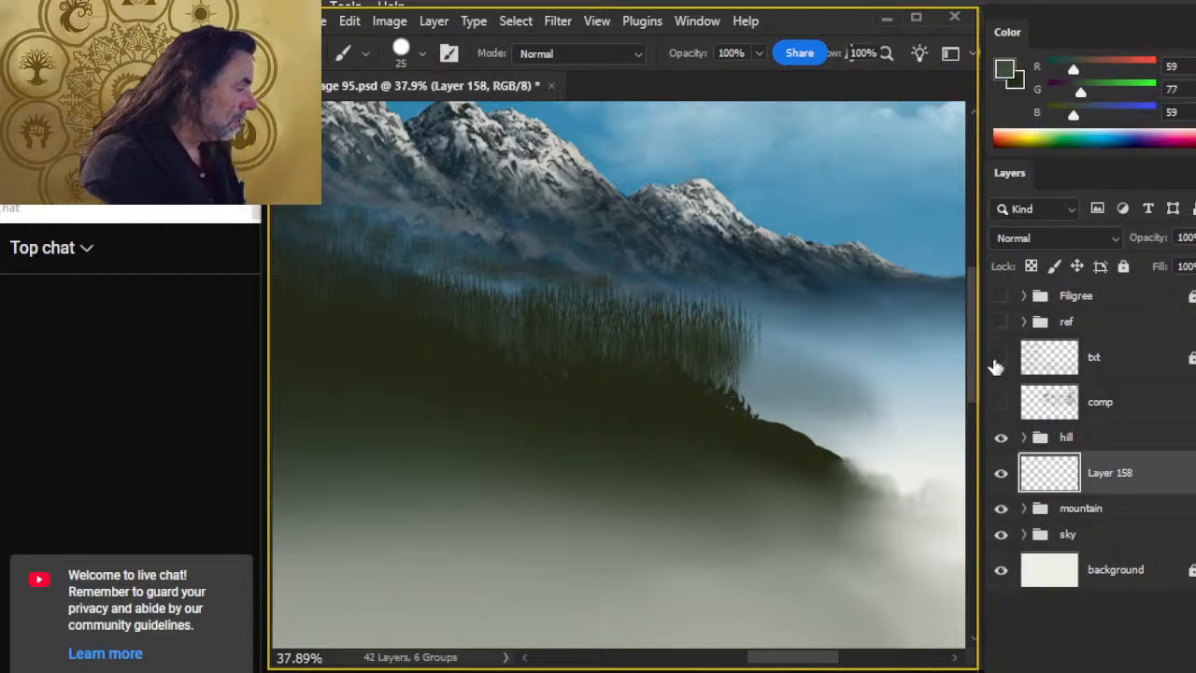
Step: Choose the treeline horizon brush for the mountain's lower slope and flatten its tip slightly
{"action": "key", "text": "z"}
{"action": "left_click_drag", "start_coordinate": [753, 479], "coordinate": [577, 401]}
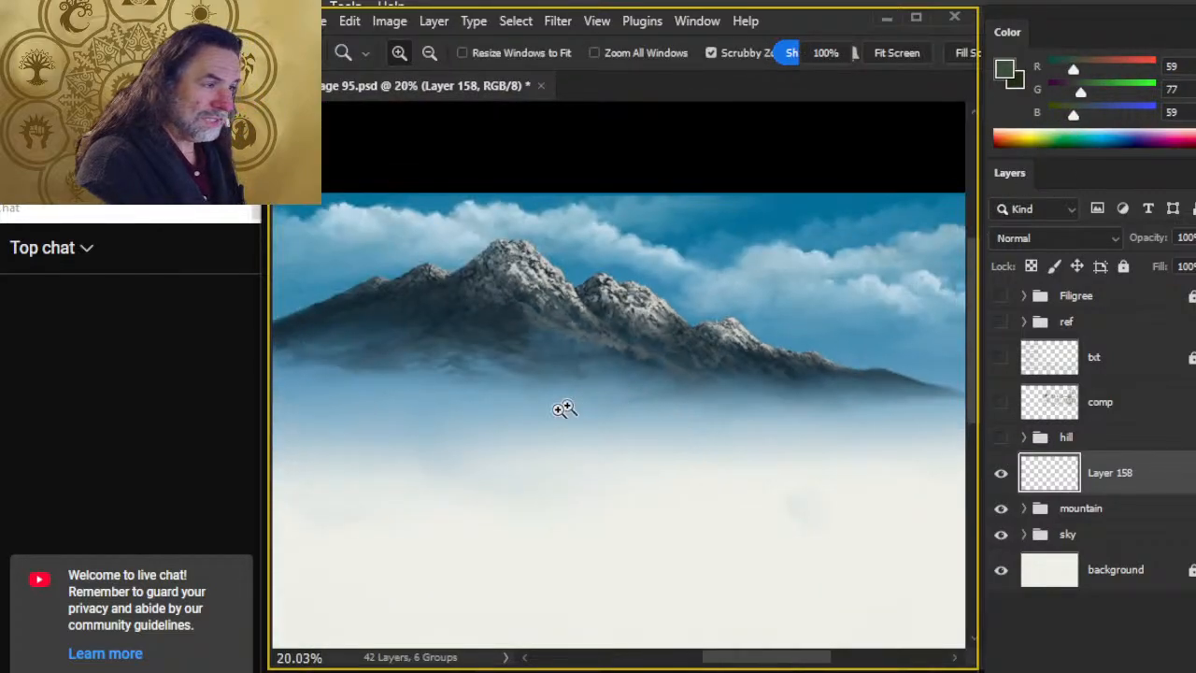
{"action": "left_click_drag", "start_coordinate": [388, 342], "coordinate": [494, 369]}
{"action": "key", "text": "b"}
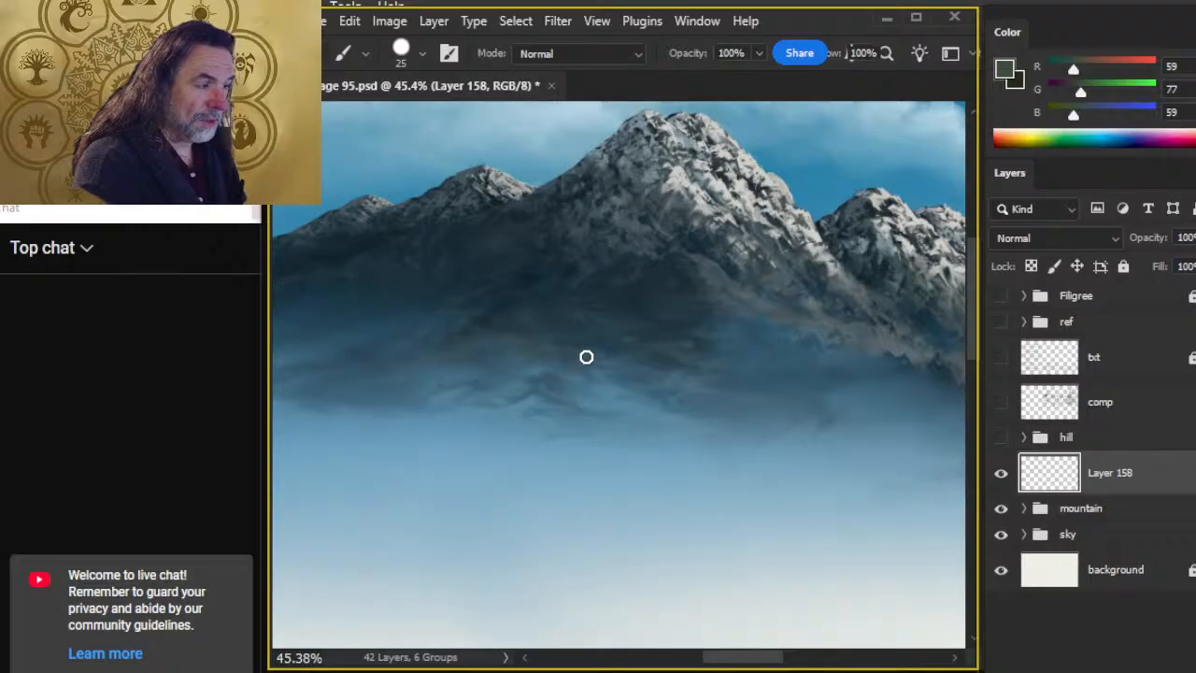
{"action": "right_click", "coordinate": [571, 380]}
{"action": "left_click_drag", "start_coordinate": [938, 546], "coordinate": [938, 648]}
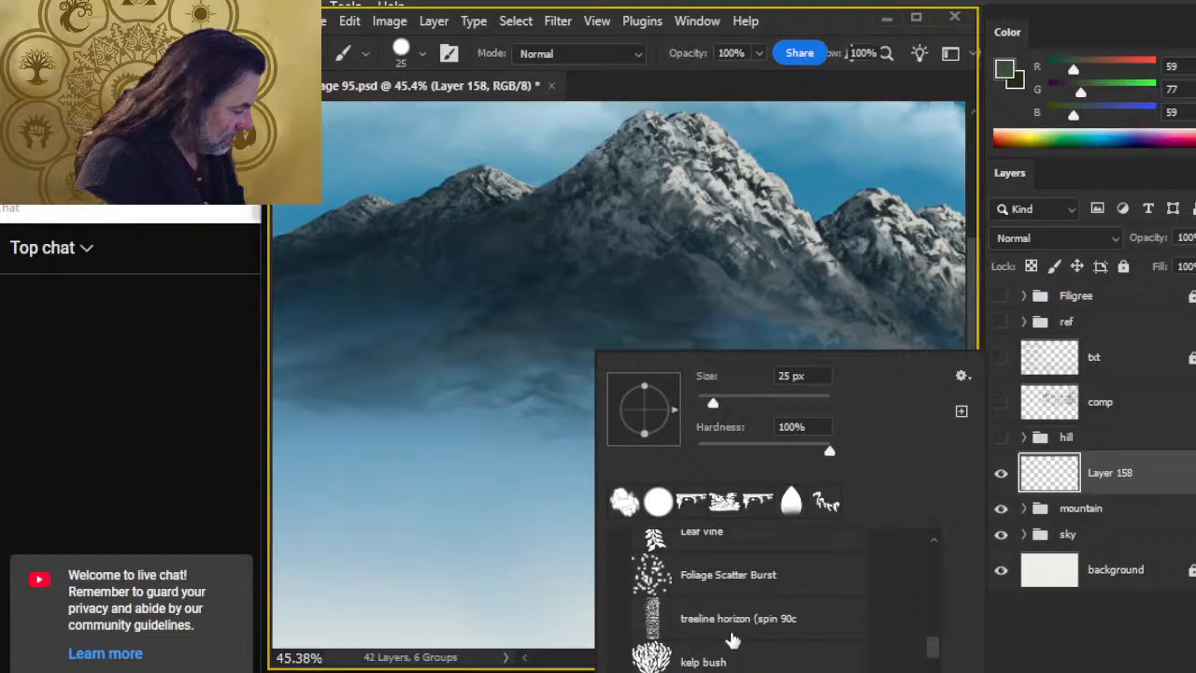
{"action": "left_click", "coordinate": [733, 624]}
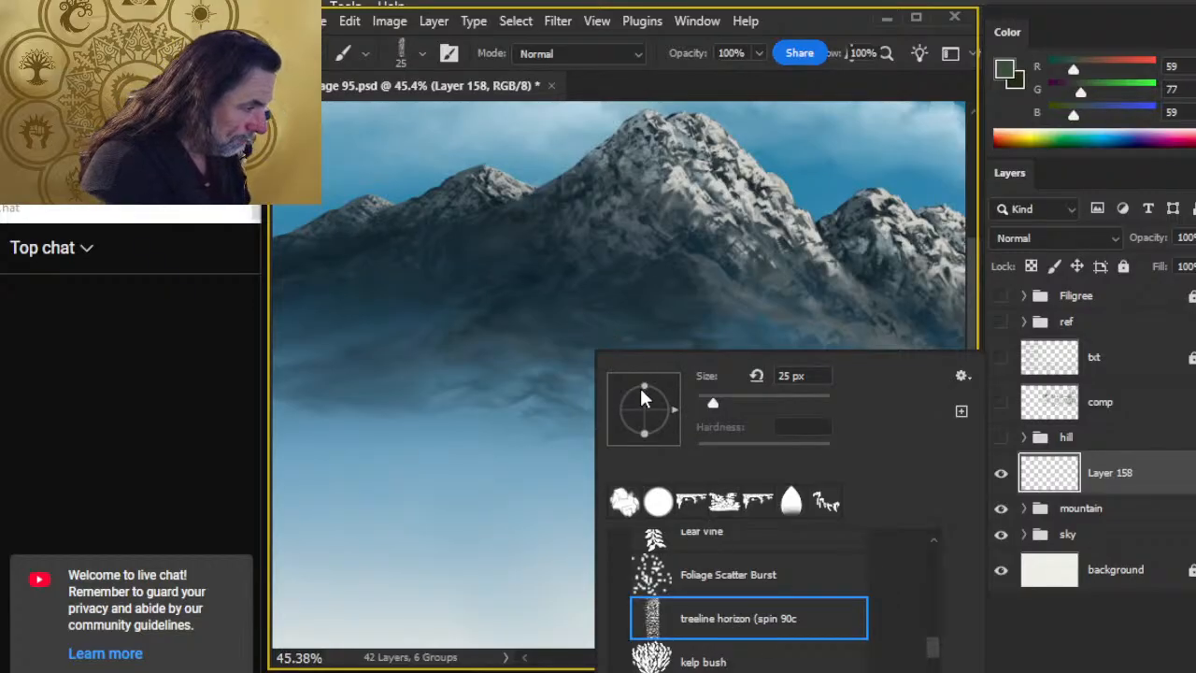
{"action": "left_click_drag", "start_coordinate": [643, 397], "coordinate": [644, 404]}
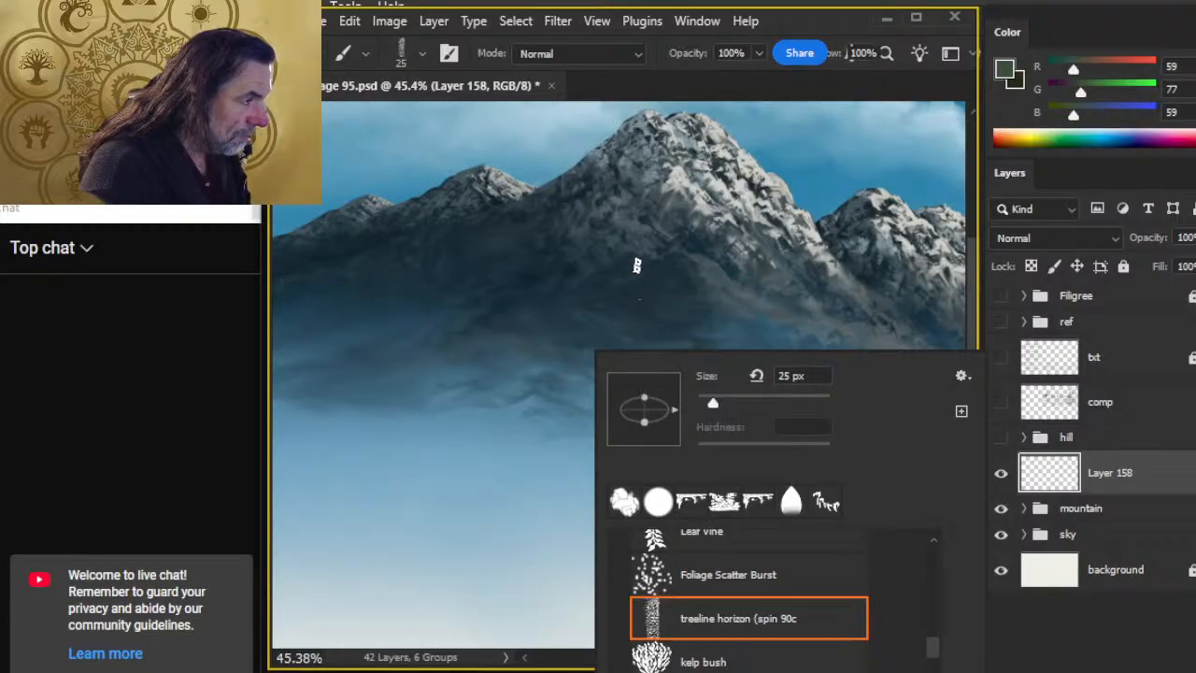
{"action": "left_click", "coordinate": [673, 96]}
Step: Resize the treeline brush to 125 px and paint a dark green band of trees across the main peak's lower slope
{"action": "key", "text": "bracketright"}
{"action": "key", "text": "bracketright"}
{"action": "key", "text": "bracketright"}
{"action": "key", "text": "bracketright"}
{"action": "key", "text": "bracketright"}
{"action": "key", "text": "bracketright"}
{"action": "key", "text": "bracketright"}
{"action": "key", "text": "bracketright"}
{"action": "key", "text": "bracketright"}
{"action": "key", "text": "bracketright"}
{"action": "key", "text": "bracketright"}
{"action": "key", "text": "bracketright"}
{"action": "key", "text": "bracketright"}
{"action": "key", "text": "bracketright"}
{"action": "key", "text": "bracketright"}
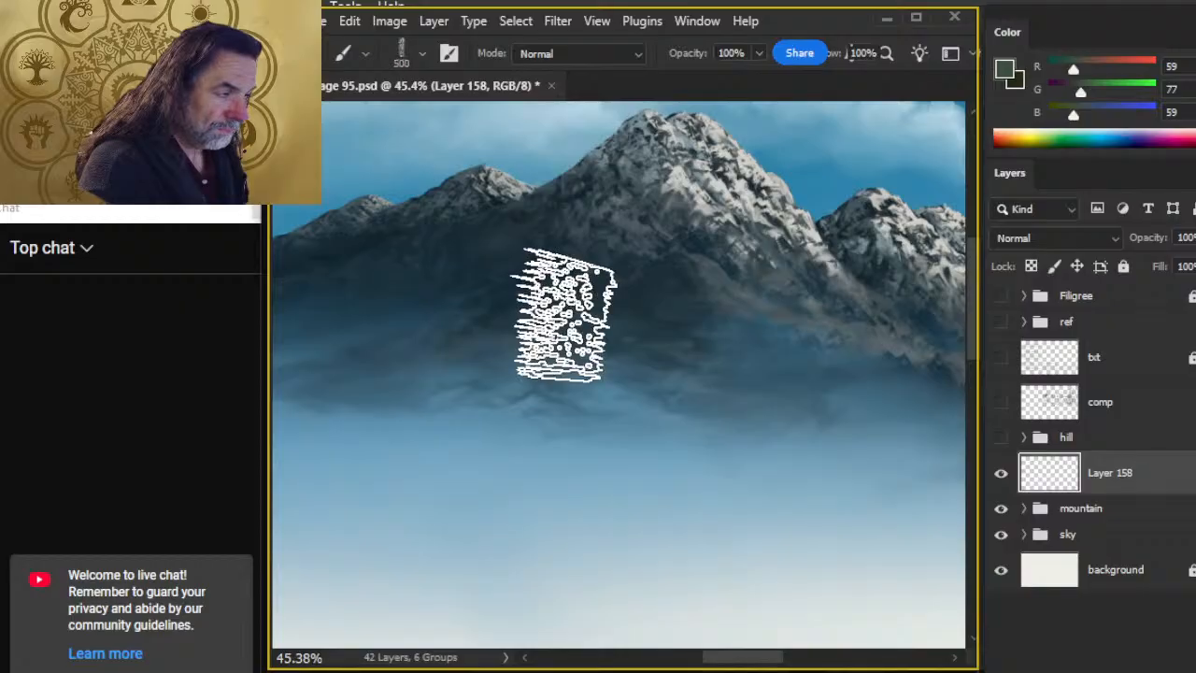
{"action": "left_click_drag", "start_coordinate": [548, 345], "coordinate": [627, 342]}
{"action": "key", "text": "bracketleft"}
{"action": "key", "text": "bracketleft"}
{"action": "key", "text": "bracketleft"}
{"action": "key", "text": "bracketleft"}
{"action": "key", "text": "bracketleft"}
{"action": "key", "text": "bracketleft"}
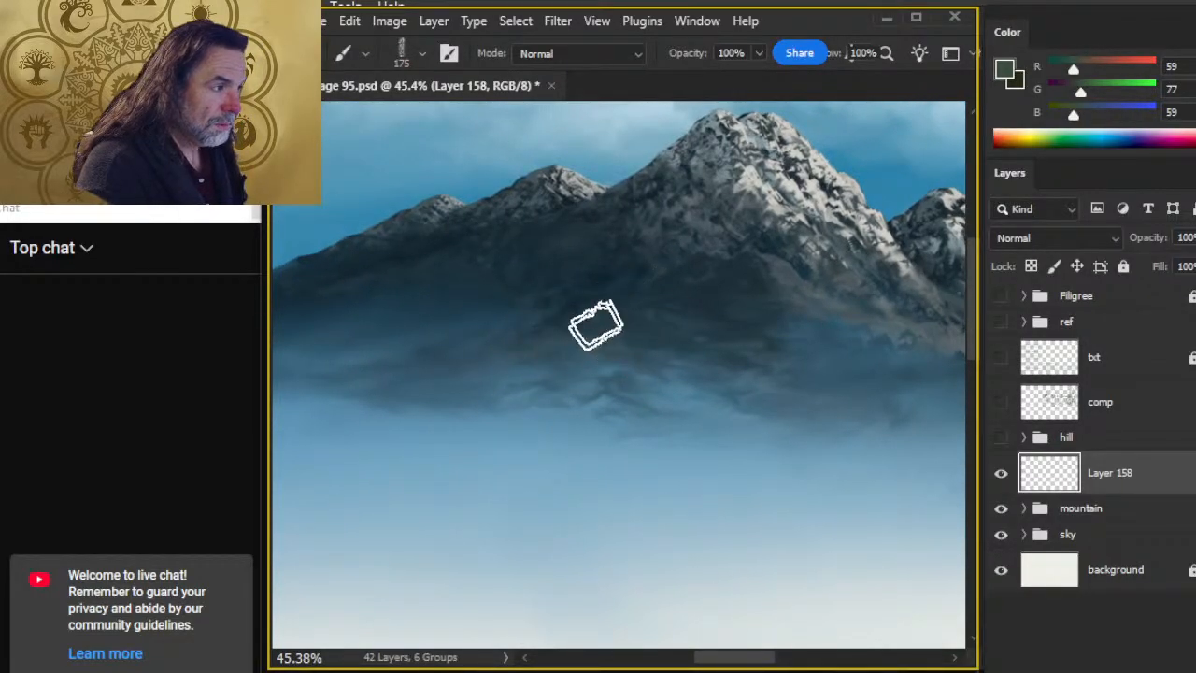
{"action": "key", "text": "bracketleft"}
{"action": "key", "text": "bracketleft"}
{"action": "left_click", "coordinate": [580, 329], "text": "alt"}
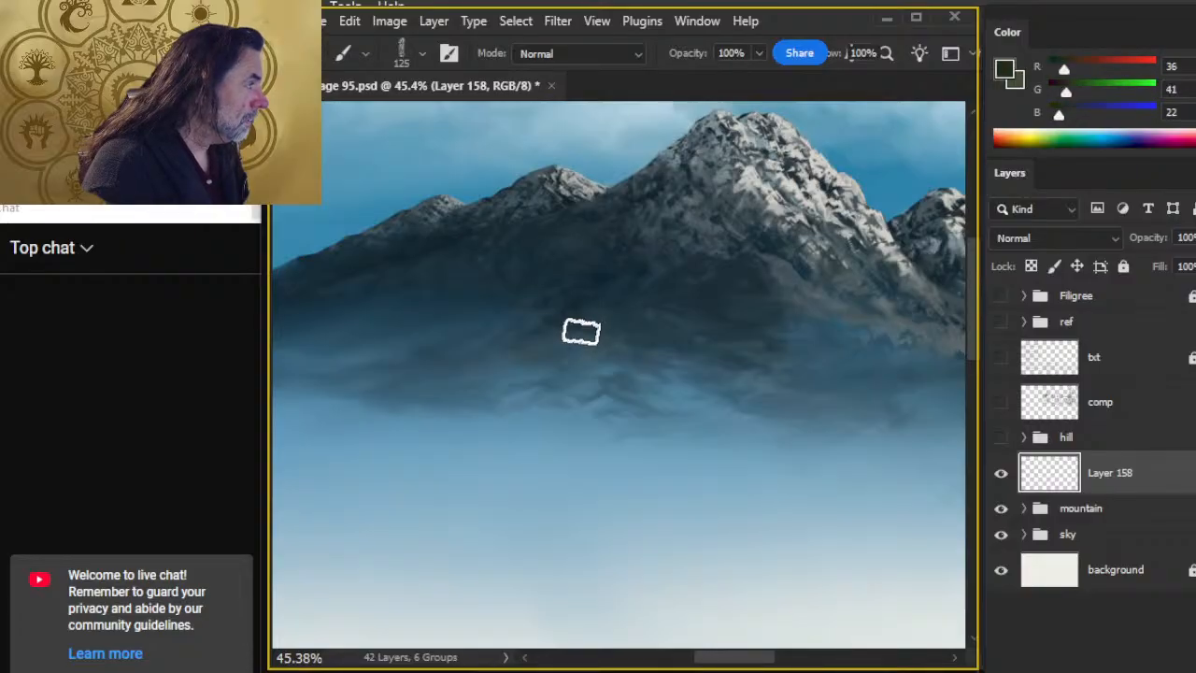
{"action": "mouse_move", "coordinate": [625, 335]}
{"action": "left_mouse_down"}
{"action": "mouse_move", "coordinate": [669, 292]}
{"action": "mouse_move", "coordinate": [681, 330]}
{"action": "mouse_move", "coordinate": [658, 304]}
{"action": "mouse_move", "coordinate": [693, 345]}
{"action": "mouse_move", "coordinate": [677, 287]}
{"action": "mouse_move", "coordinate": [688, 279]}
{"action": "mouse_move", "coordinate": [710, 308]}
{"action": "mouse_move", "coordinate": [709, 328]}
{"action": "mouse_move", "coordinate": [723, 279]}
{"action": "mouse_move", "coordinate": [737, 281]}
{"action": "mouse_move", "coordinate": [745, 332]}
{"action": "mouse_move", "coordinate": [751, 289]}
{"action": "mouse_move", "coordinate": [761, 315]}
{"action": "mouse_move", "coordinate": [737, 298]}
{"action": "mouse_move", "coordinate": [747, 278]}
{"action": "mouse_move", "coordinate": [788, 328]}
{"action": "mouse_move", "coordinate": [740, 312]}
{"action": "mouse_move", "coordinate": [763, 305]}
{"action": "mouse_move", "coordinate": [766, 279]}
{"action": "mouse_move", "coordinate": [787, 295]}
{"action": "mouse_move", "coordinate": [788, 280]}
{"action": "mouse_move", "coordinate": [869, 322]}
{"action": "left_mouse_up"}
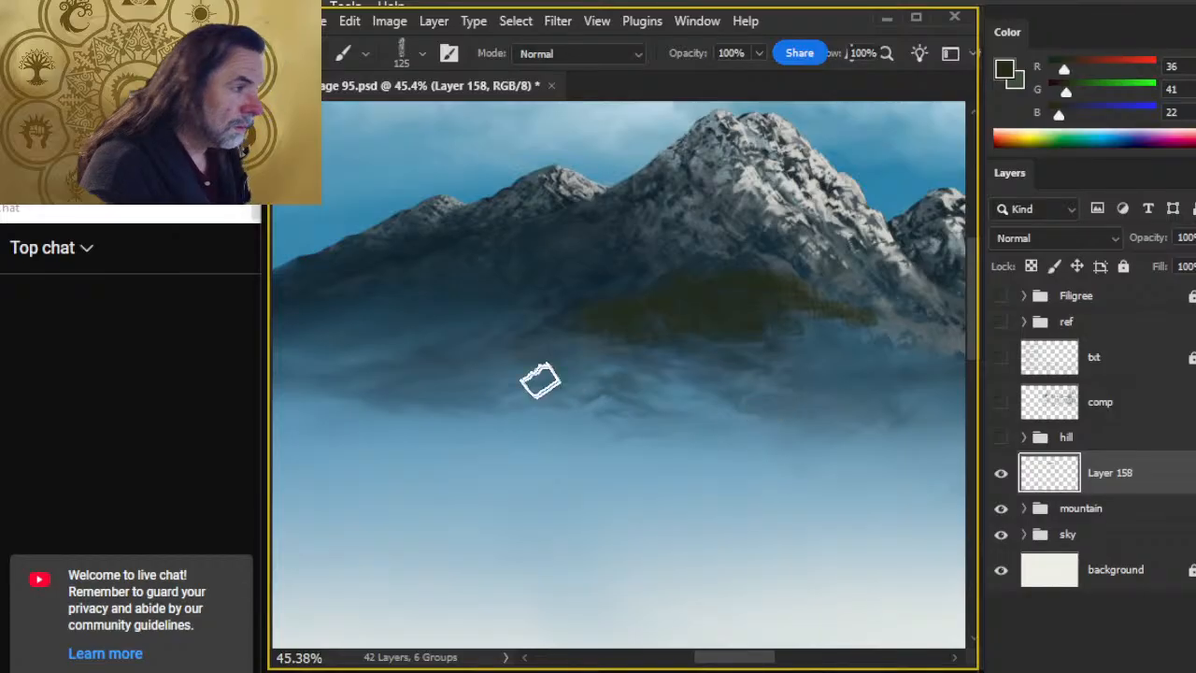
Step: Extend the treeline's left end further down the slope beneath the smaller ridge peaks
{"action": "key", "text": "e"}
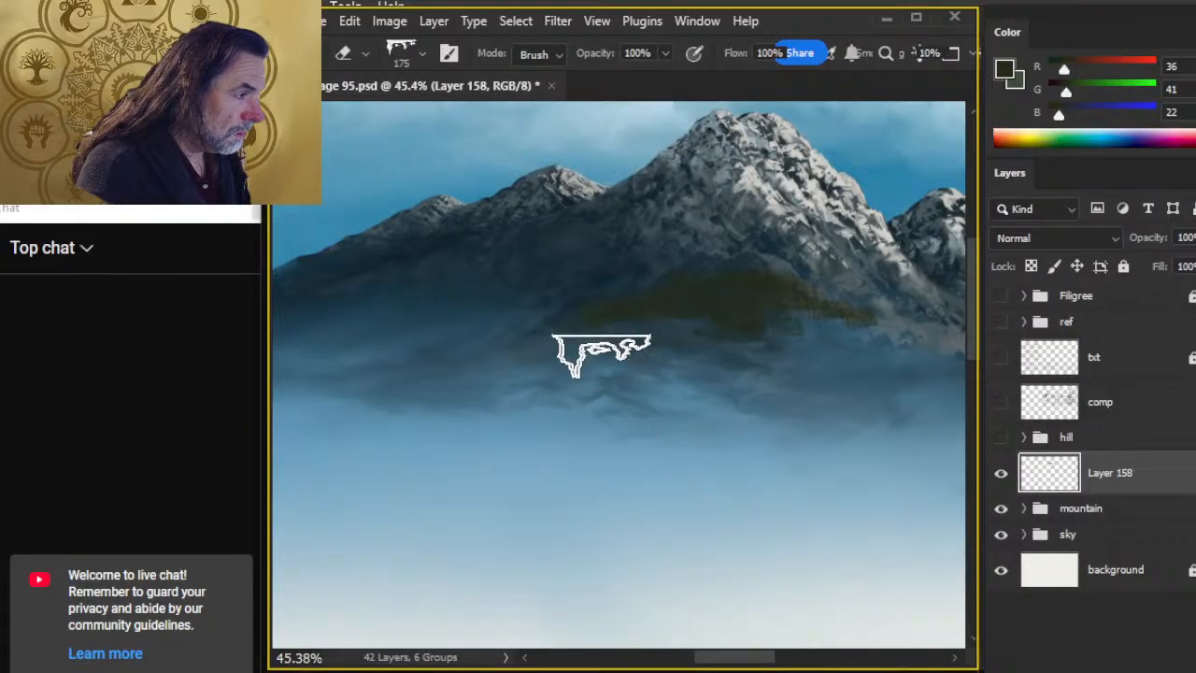
{"action": "left_click_drag", "start_coordinate": [634, 387], "coordinate": [703, 393]}
{"action": "key", "text": "b"}
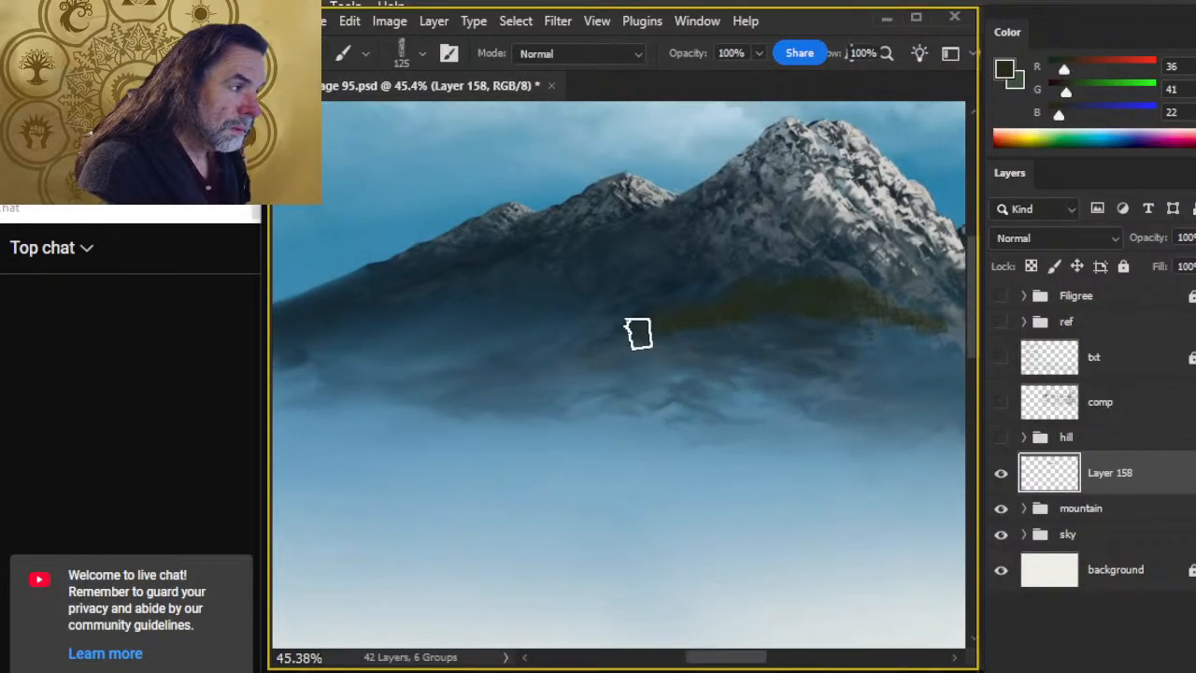
{"action": "mouse_move", "coordinate": [621, 319]}
{"action": "left_mouse_down"}
{"action": "mouse_move", "coordinate": [571, 345]}
{"action": "mouse_move", "coordinate": [579, 312]}
{"action": "mouse_move", "coordinate": [564, 325]}
{"action": "mouse_move", "coordinate": [670, 390]}
{"action": "mouse_move", "coordinate": [594, 356]}
{"action": "left_mouse_up"}
{"action": "key", "text": "z"}
{"action": "key", "text": "b"}
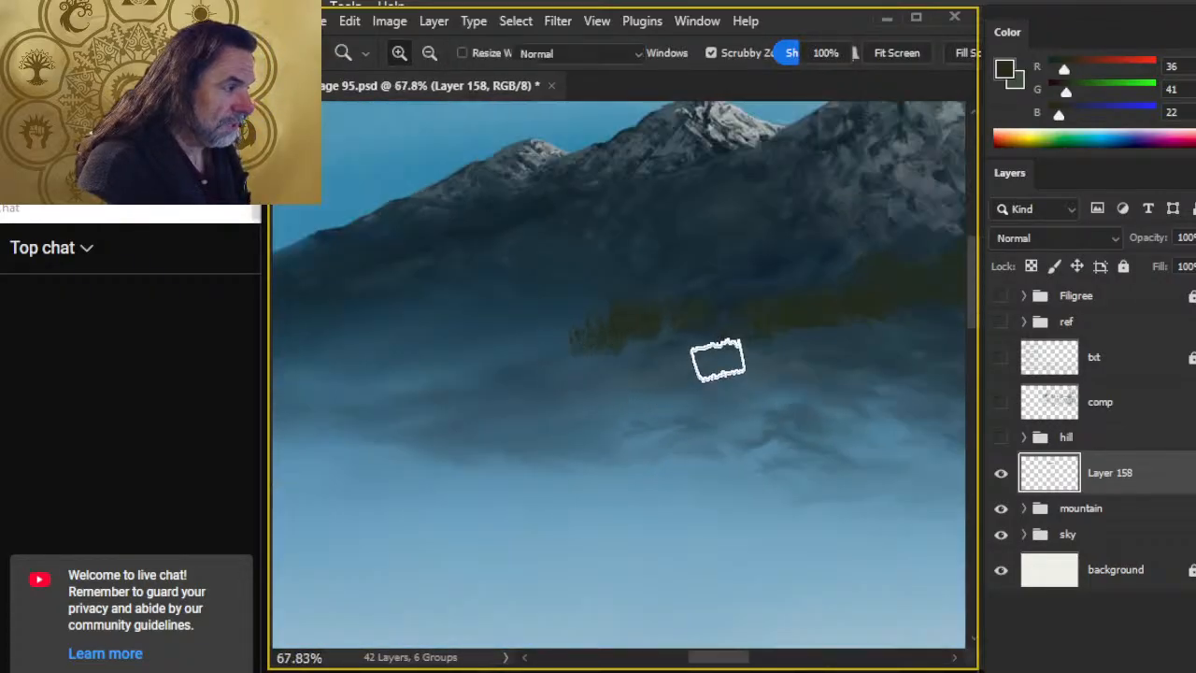
{"action": "left_click_drag", "start_coordinate": [710, 319], "coordinate": [768, 320]}
{"action": "key", "text": "z"}
{"action": "left_click_drag", "start_coordinate": [778, 377], "coordinate": [688, 416]}
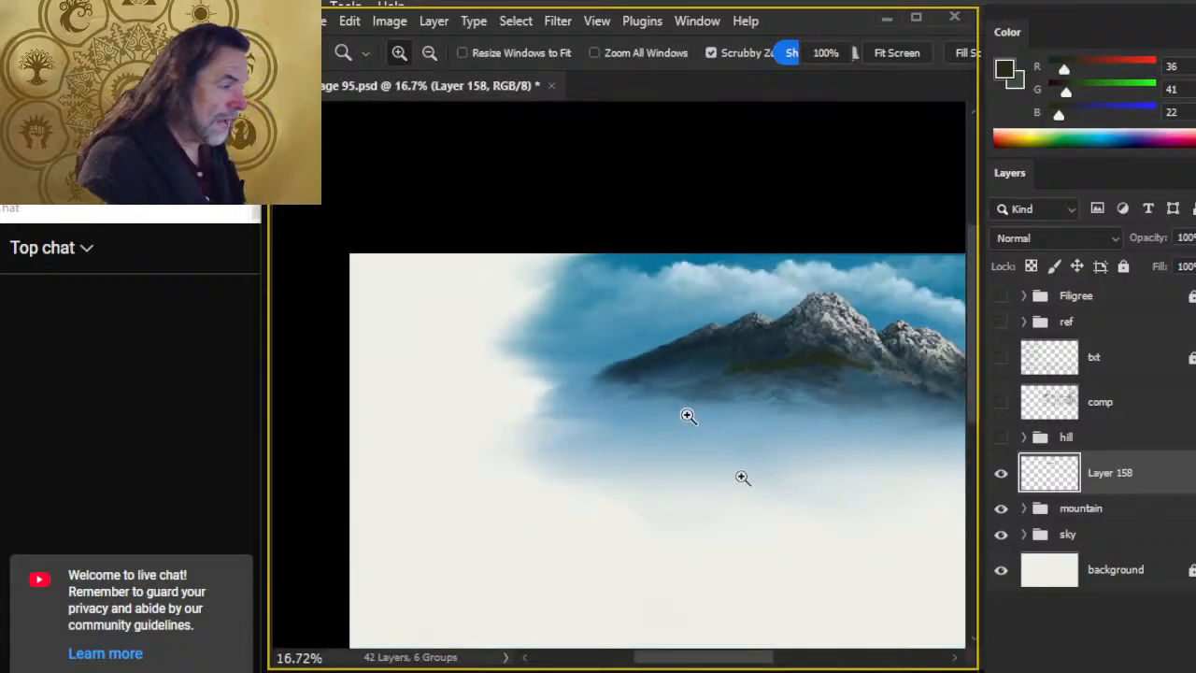
{"action": "left_click_drag", "start_coordinate": [783, 465], "coordinate": [841, 433]}
{"action": "key", "text": "b"}
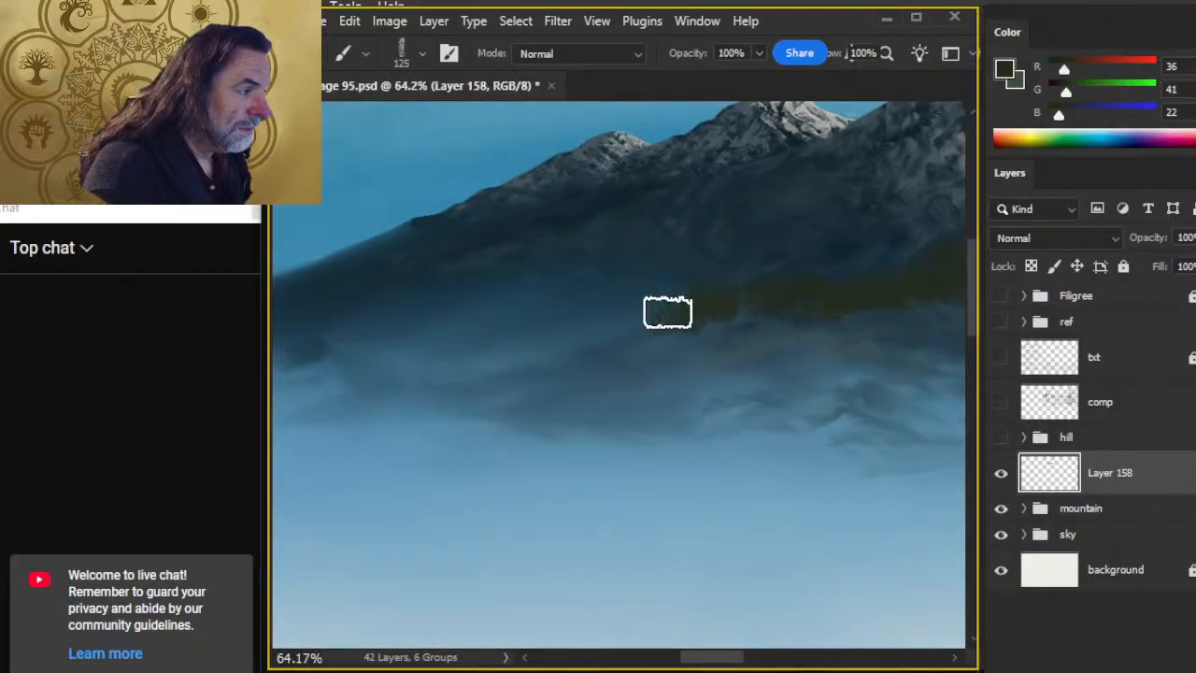
Step: Smudge the left part of the treeline's lower edge into downward streaks with the jagged 50 px brush at 70% strength
{"action": "key", "text": "r"}
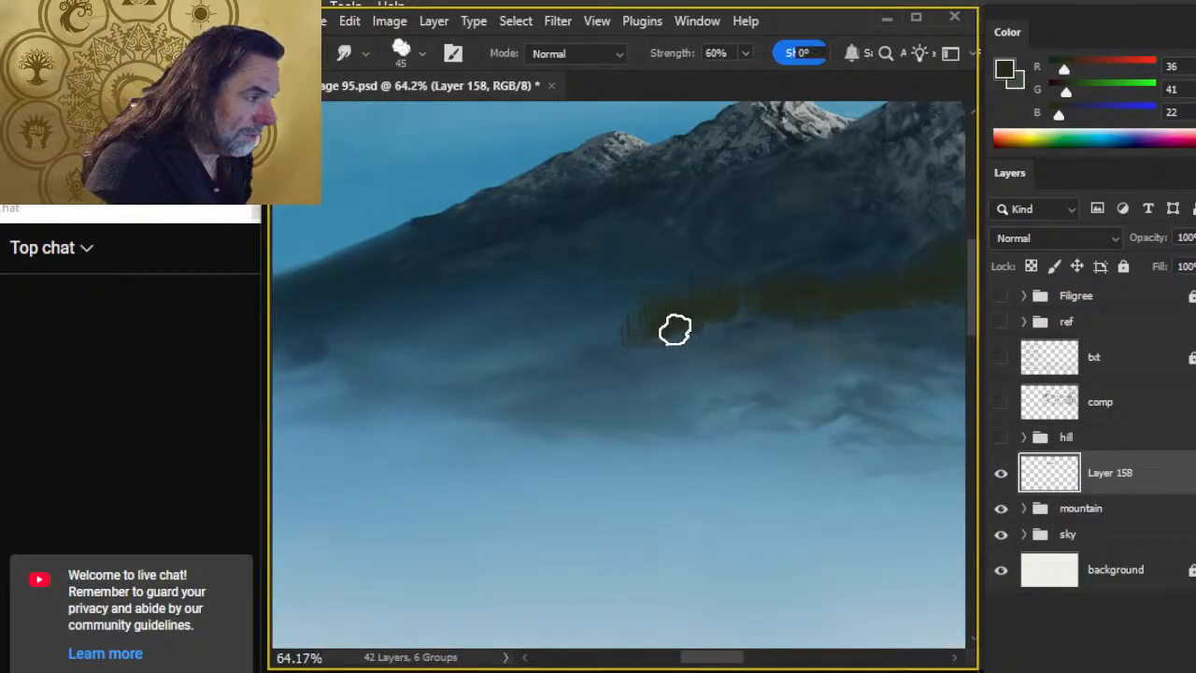
{"action": "right_click", "coordinate": [682, 363]}
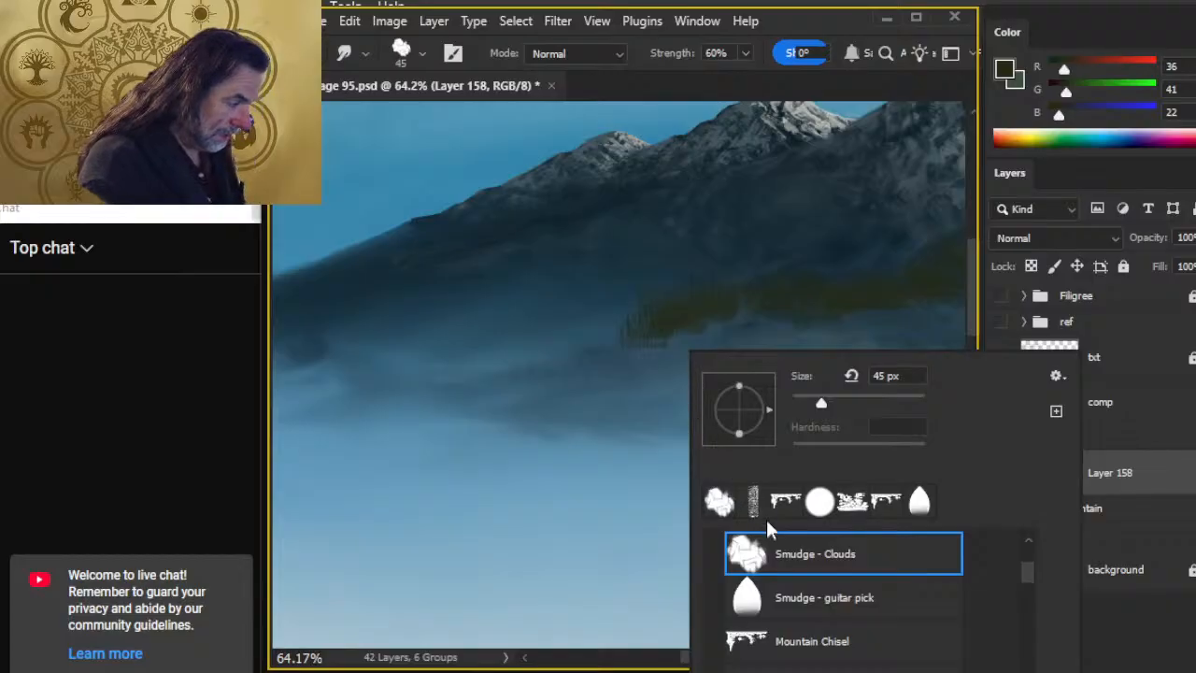
{"action": "left_click", "coordinate": [786, 504]}
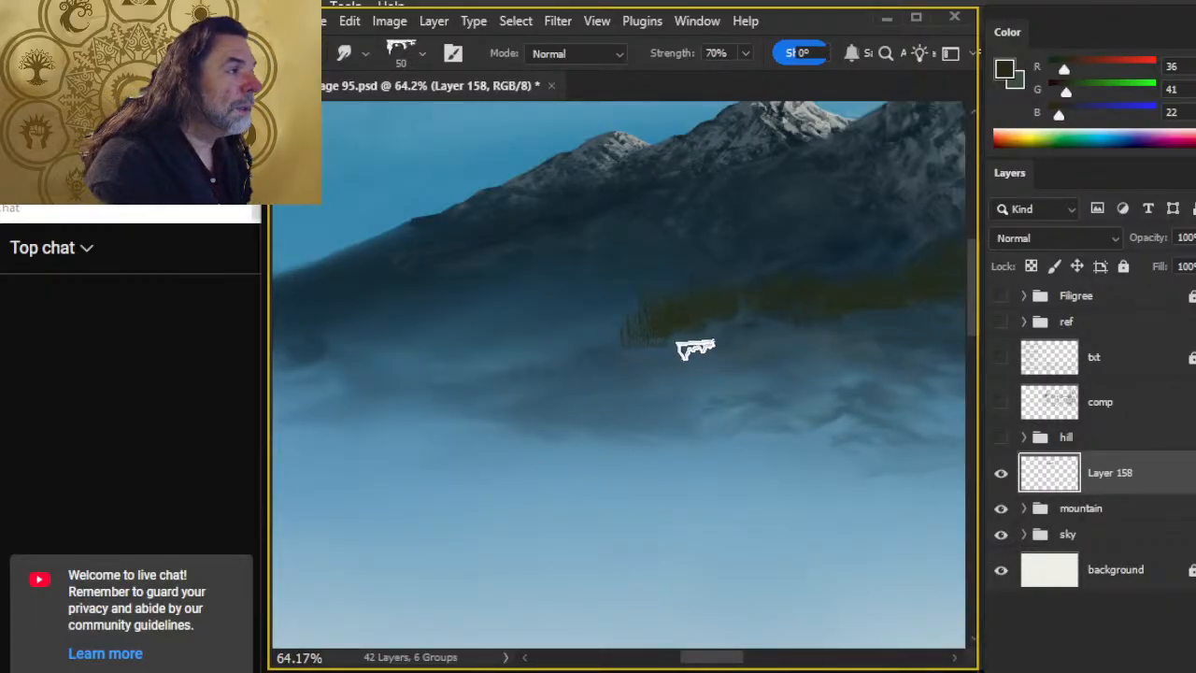
{"action": "left_click_drag", "start_coordinate": [722, 303], "coordinate": [710, 338]}
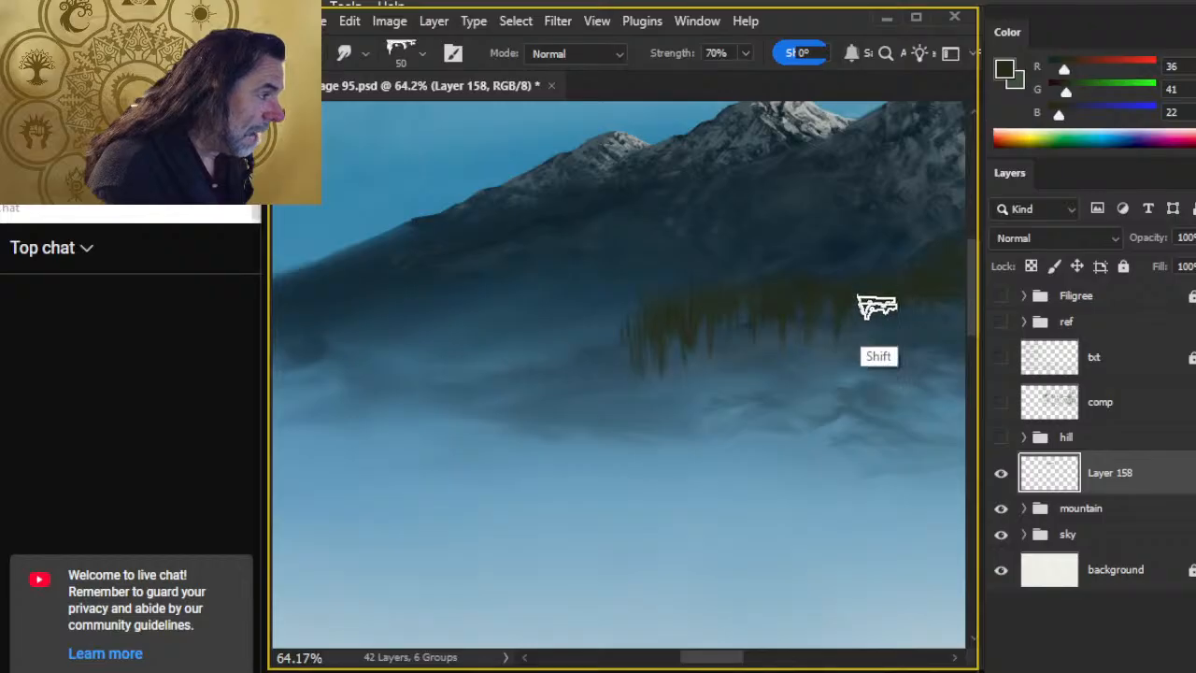
Step: Continue smudging downward streaks along the treeline's lower edge, from its middle to the right end below the main peak
{"action": "left_click_drag", "start_coordinate": [870, 411], "coordinate": [672, 378]}
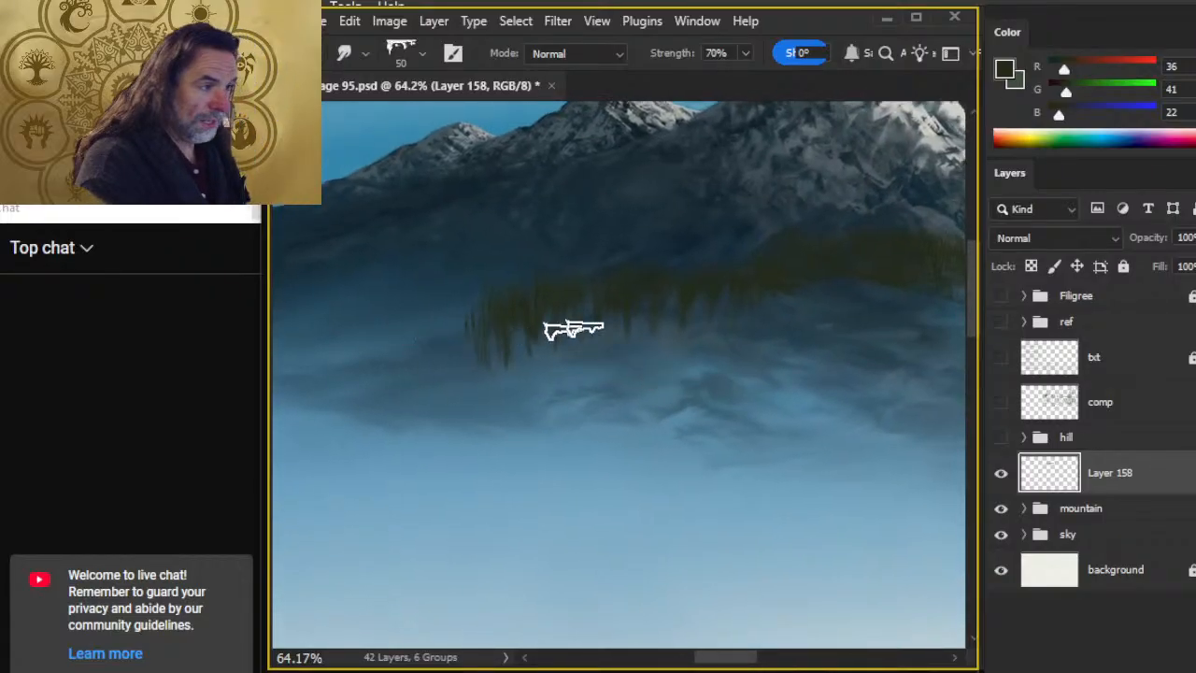
{"action": "left_click_drag", "start_coordinate": [773, 323], "coordinate": [707, 334]}
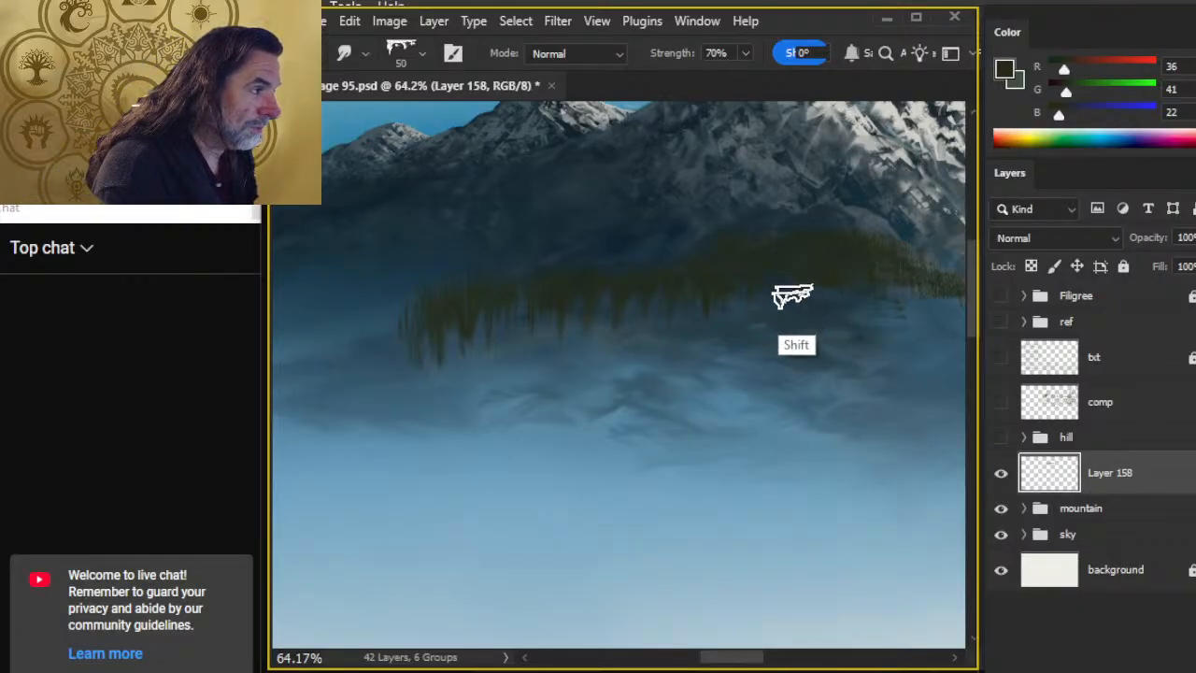
{"action": "key", "text": "shift"}
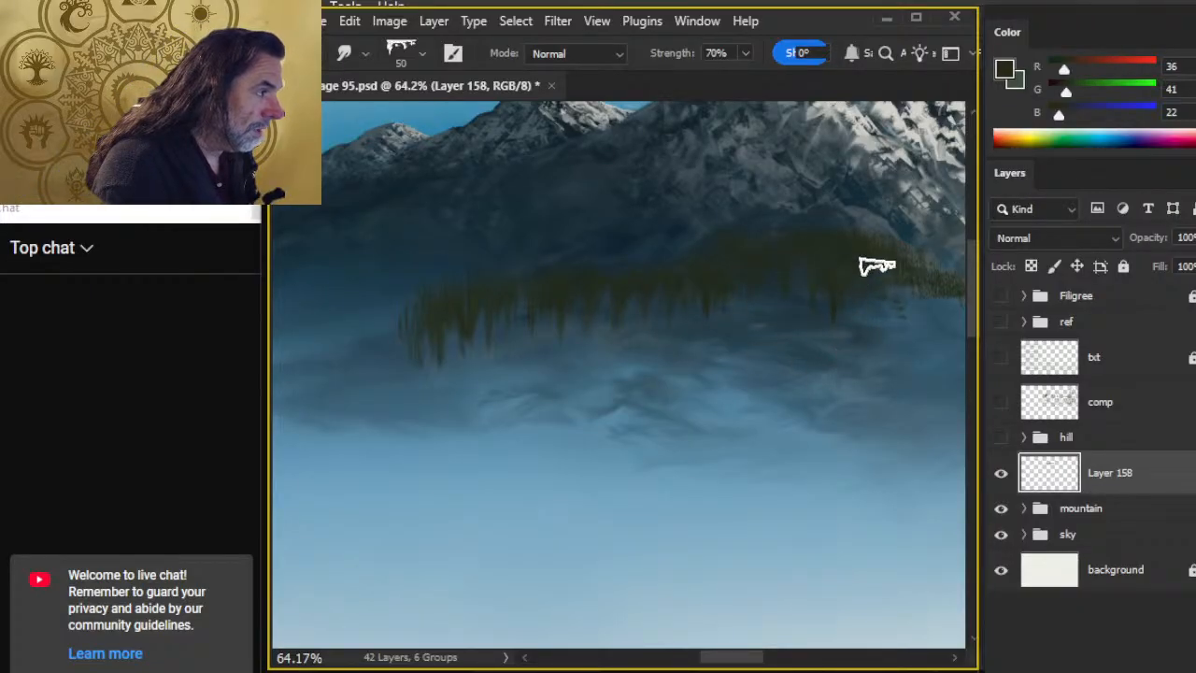
{"action": "left_click_drag", "start_coordinate": [903, 297], "coordinate": [700, 355]}
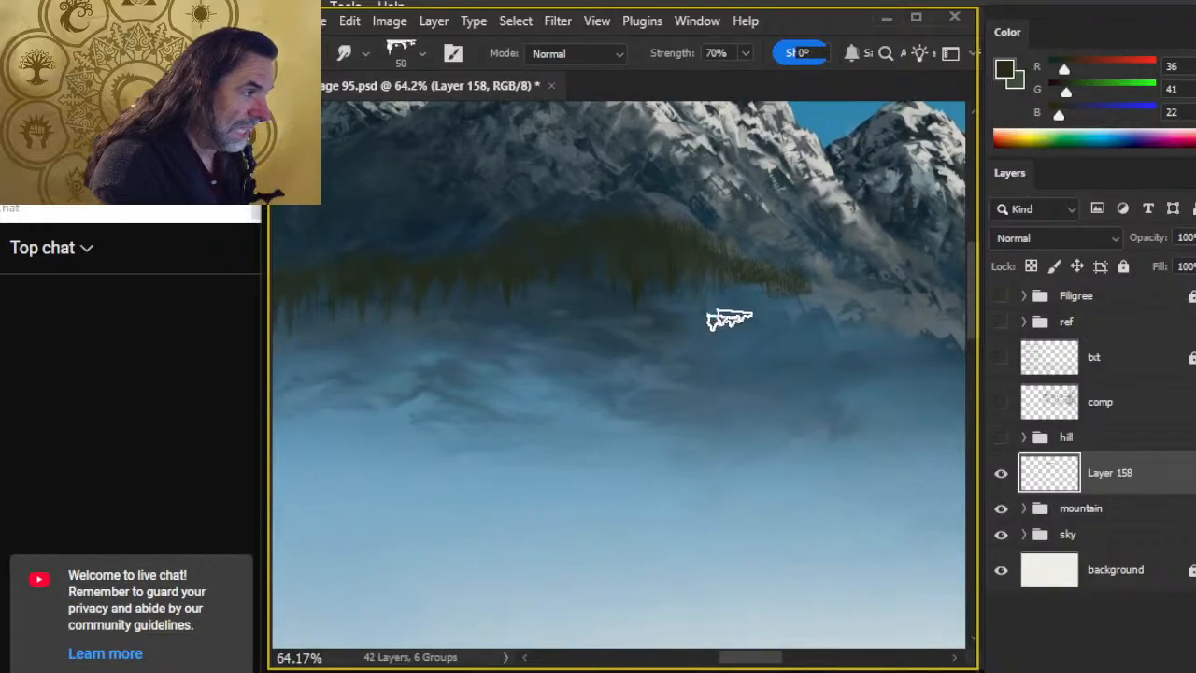
{"action": "key", "text": "shift"}
{"action": "mouse_move", "coordinate": [781, 281]}
{"action": "left_mouse_down"}
{"action": "mouse_move", "coordinate": [782, 324]}
{"action": "mouse_move", "coordinate": [809, 328]}
{"action": "mouse_move", "coordinate": [677, 387]}
{"action": "left_mouse_up"}
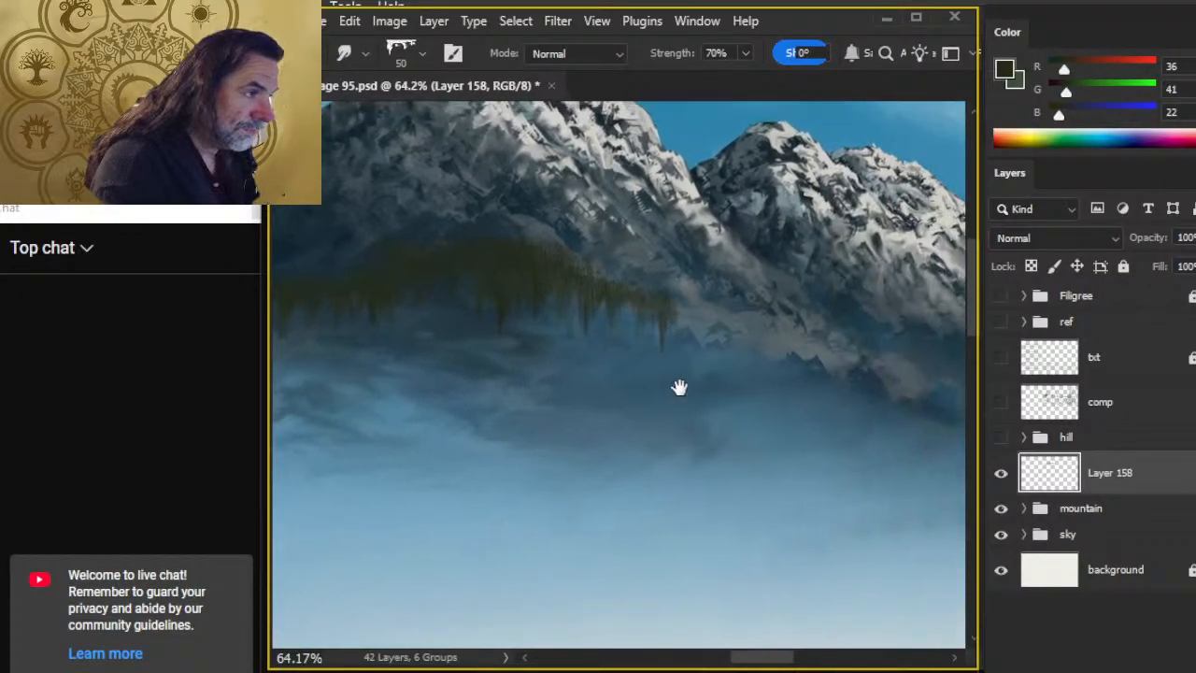
Step: Extend the treeline down the slope to the right of the main peak and smudge the added trees downward
{"action": "key", "text": "b"}
{"action": "mouse_move", "coordinate": [689, 315]}
{"action": "left_mouse_down"}
{"action": "mouse_move", "coordinate": [750, 347]}
{"action": "mouse_move", "coordinate": [776, 334]}
{"action": "mouse_move", "coordinate": [801, 351]}
{"action": "left_mouse_up"}
{"action": "key", "text": "r"}
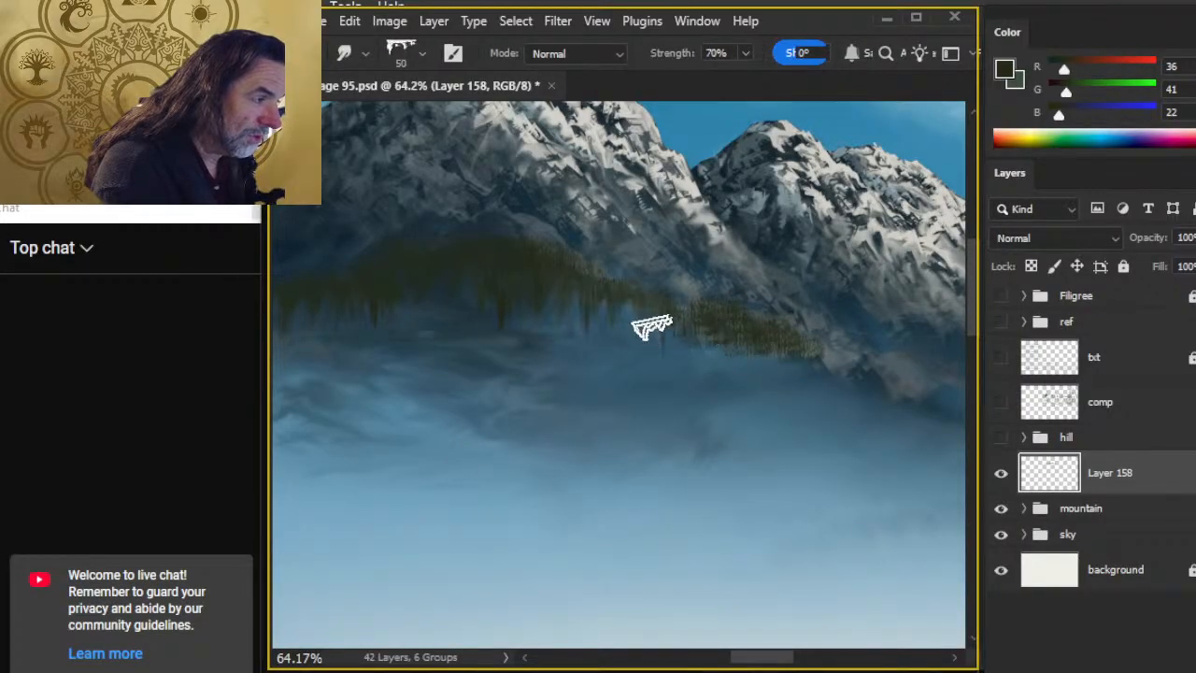
{"action": "mouse_move", "coordinate": [707, 321]}
{"action": "left_mouse_down"}
{"action": "mouse_move", "coordinate": [707, 370]}
{"action": "mouse_move", "coordinate": [723, 318]}
{"action": "mouse_move", "coordinate": [737, 373]}
{"action": "mouse_move", "coordinate": [750, 351]}
{"action": "mouse_move", "coordinate": [757, 385]}
{"action": "left_mouse_up"}
{"action": "mouse_move", "coordinate": [773, 334]}
{"action": "left_mouse_down"}
{"action": "mouse_move", "coordinate": [779, 386]}
{"action": "mouse_move", "coordinate": [792, 355]}
{"action": "mouse_move", "coordinate": [806, 399]}
{"action": "left_mouse_up"}
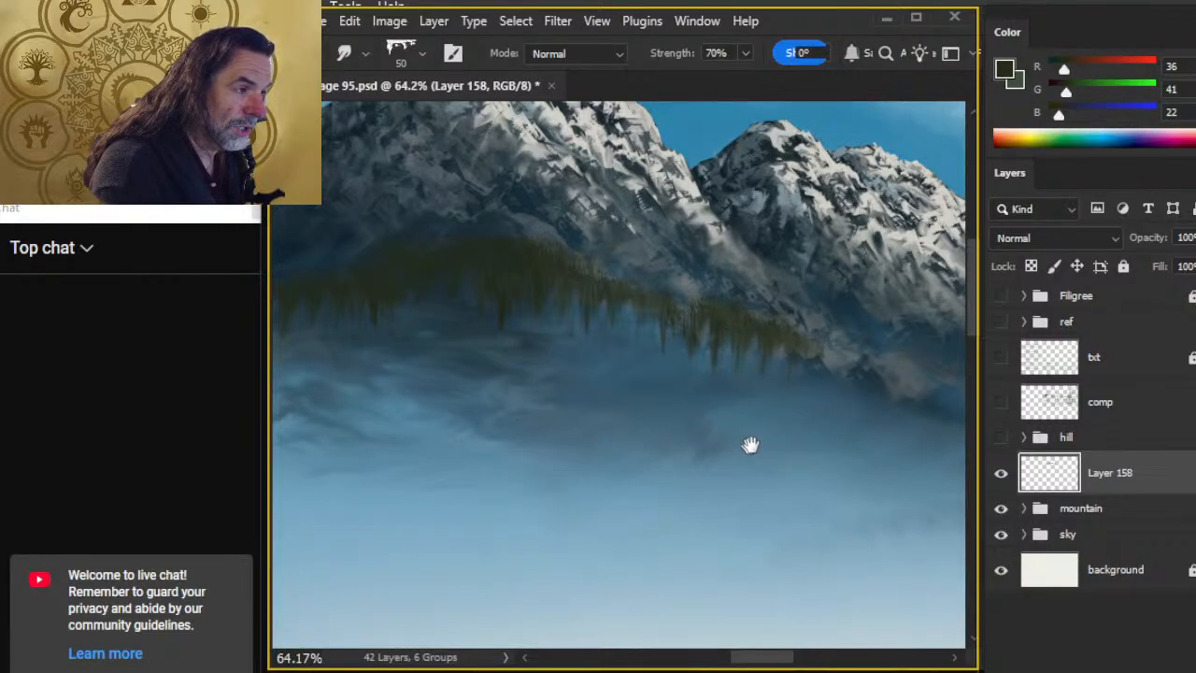
Step: Add another stretch of trees further down the slope beneath the second peak and smudge its lower edge
{"action": "left_click_drag", "start_coordinate": [743, 447], "coordinate": [590, 414]}
{"action": "key", "text": "b"}
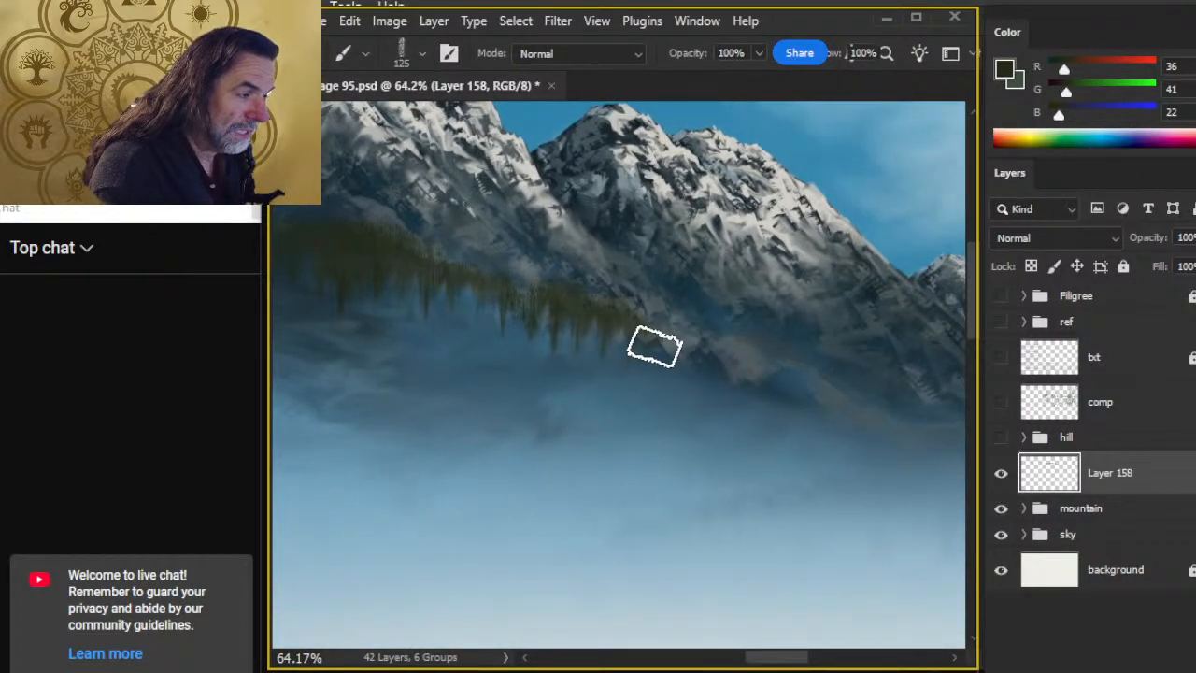
{"action": "left_click_drag", "start_coordinate": [765, 369], "coordinate": [793, 385]}
{"action": "key", "text": "r"}
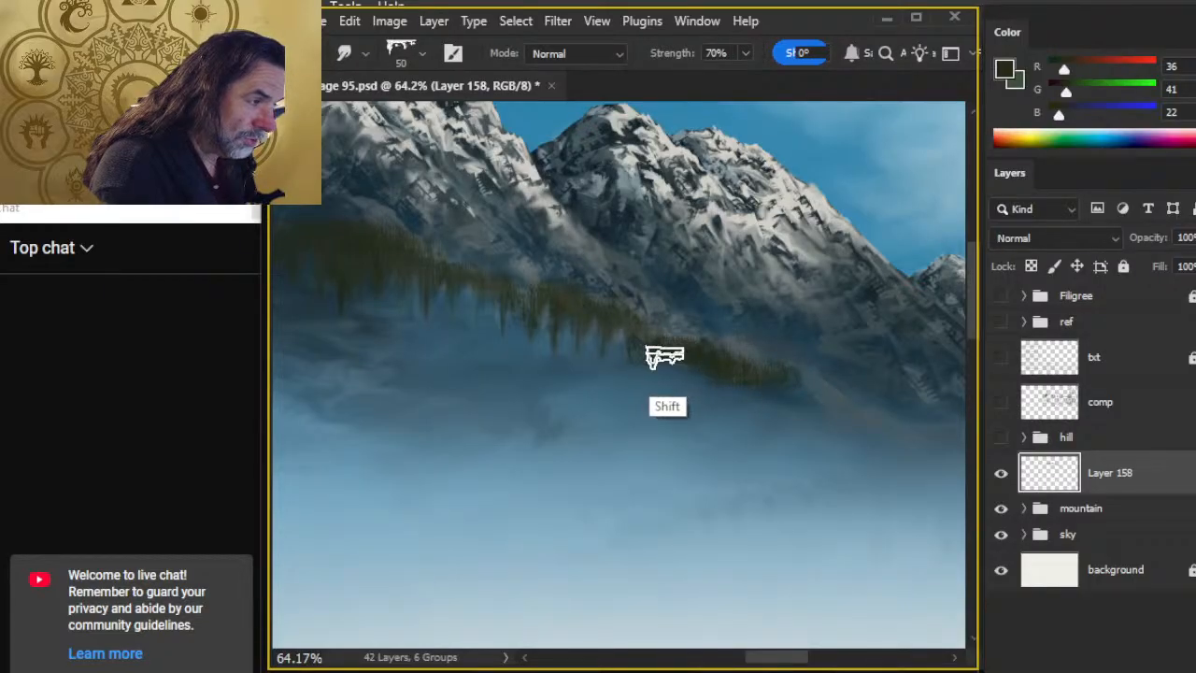
{"action": "right_click", "coordinate": [729, 397]}
{"action": "left_click", "coordinate": [734, 364]}
{"action": "mouse_move", "coordinate": [767, 370]}
{"action": "left_mouse_down"}
{"action": "mouse_move", "coordinate": [817, 429]}
{"action": "mouse_move", "coordinate": [721, 443]}
{"action": "mouse_move", "coordinate": [700, 429]}
{"action": "left_mouse_up"}
Step: Extend the treeline's left end farther down the slope and smudge the added trees downward
{"action": "left_click_drag", "start_coordinate": [756, 490], "coordinate": [725, 449]}
{"action": "left_click_drag", "start_coordinate": [520, 417], "coordinate": [636, 413]}
{"action": "left_click_drag", "start_coordinate": [486, 401], "coordinate": [635, 383]}
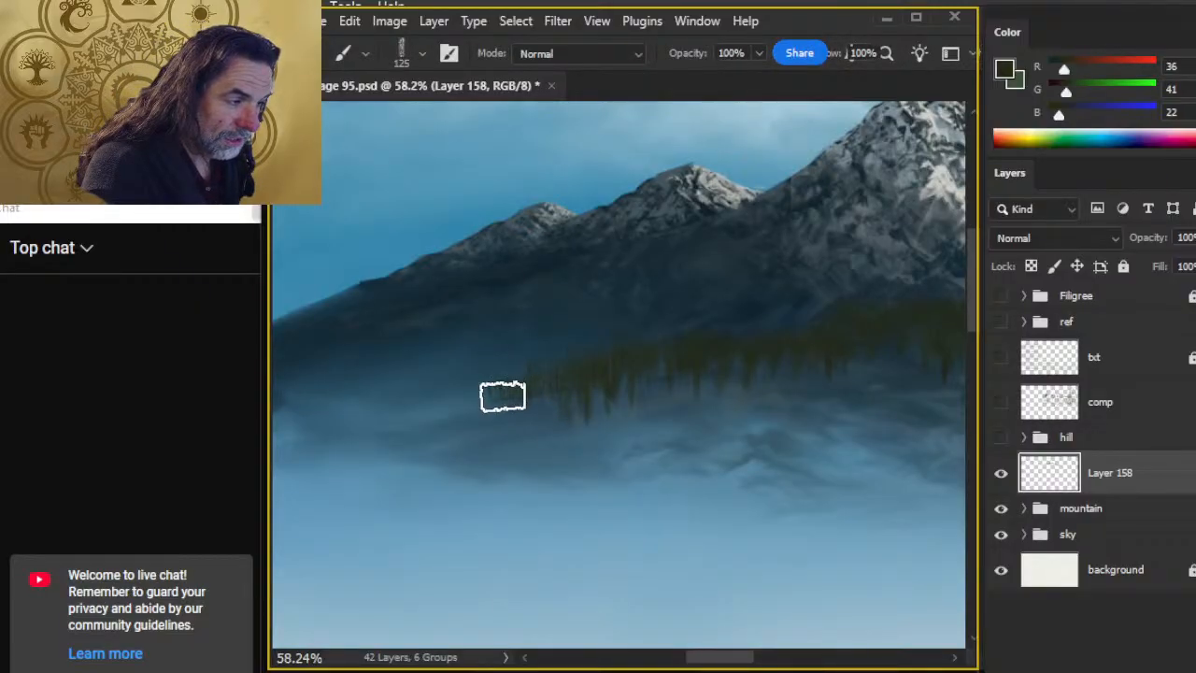
{"action": "key", "text": "r"}
{"action": "mouse_move", "coordinate": [473, 403]}
{"action": "left_mouse_down"}
{"action": "mouse_move", "coordinate": [564, 389]}
{"action": "mouse_move", "coordinate": [551, 380]}
{"action": "mouse_move", "coordinate": [559, 391]}
{"action": "mouse_move", "coordinate": [560, 376]}
{"action": "mouse_move", "coordinate": [560, 424]}
{"action": "mouse_move", "coordinate": [535, 386]}
{"action": "mouse_move", "coordinate": [536, 422]}
{"action": "mouse_move", "coordinate": [511, 423]}
{"action": "mouse_move", "coordinate": [511, 402]}
{"action": "mouse_move", "coordinate": [495, 438]}
{"action": "mouse_move", "coordinate": [489, 400]}
{"action": "mouse_move", "coordinate": [505, 411]}
{"action": "mouse_move", "coordinate": [438, 398]}
{"action": "mouse_move", "coordinate": [607, 359]}
{"action": "mouse_move", "coordinate": [730, 357]}
{"action": "mouse_move", "coordinate": [395, 302]}
{"action": "left_mouse_up"}
{"action": "key", "text": "shift"}
Step: Paint another stretch of trees down the right slope toward the third peak with the 125 px brush and smudge its lower edge downward
{"action": "key", "text": "b"}
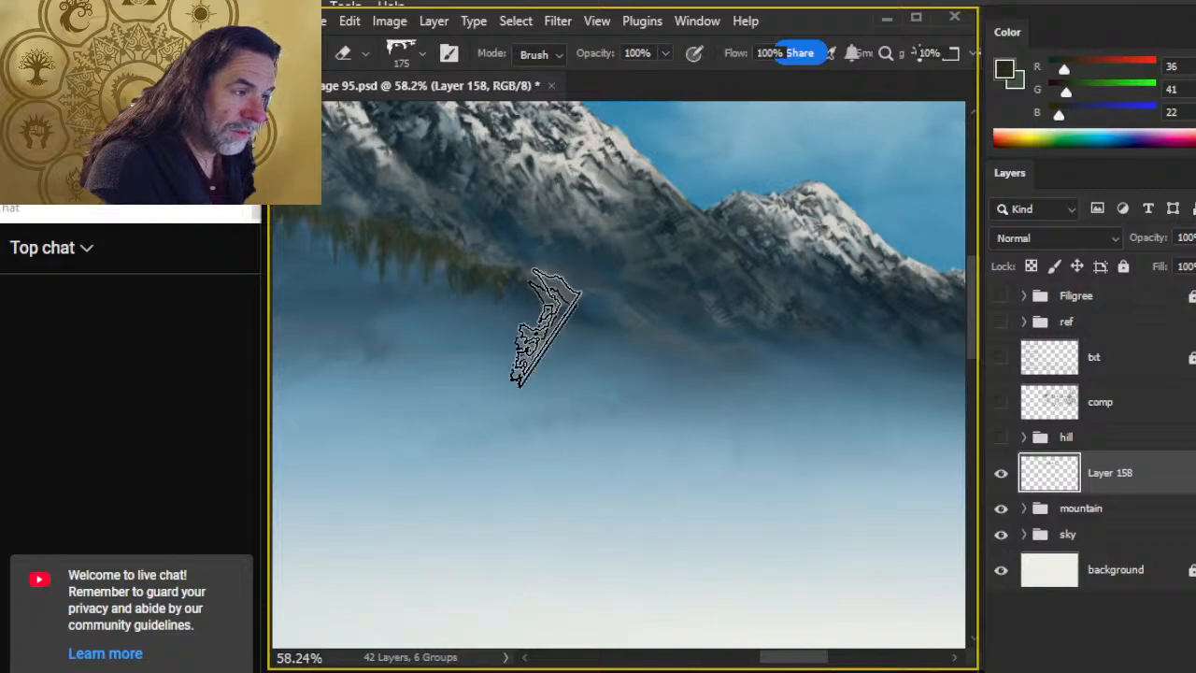
{"action": "key", "text": "e"}
{"action": "key", "text": "b"}
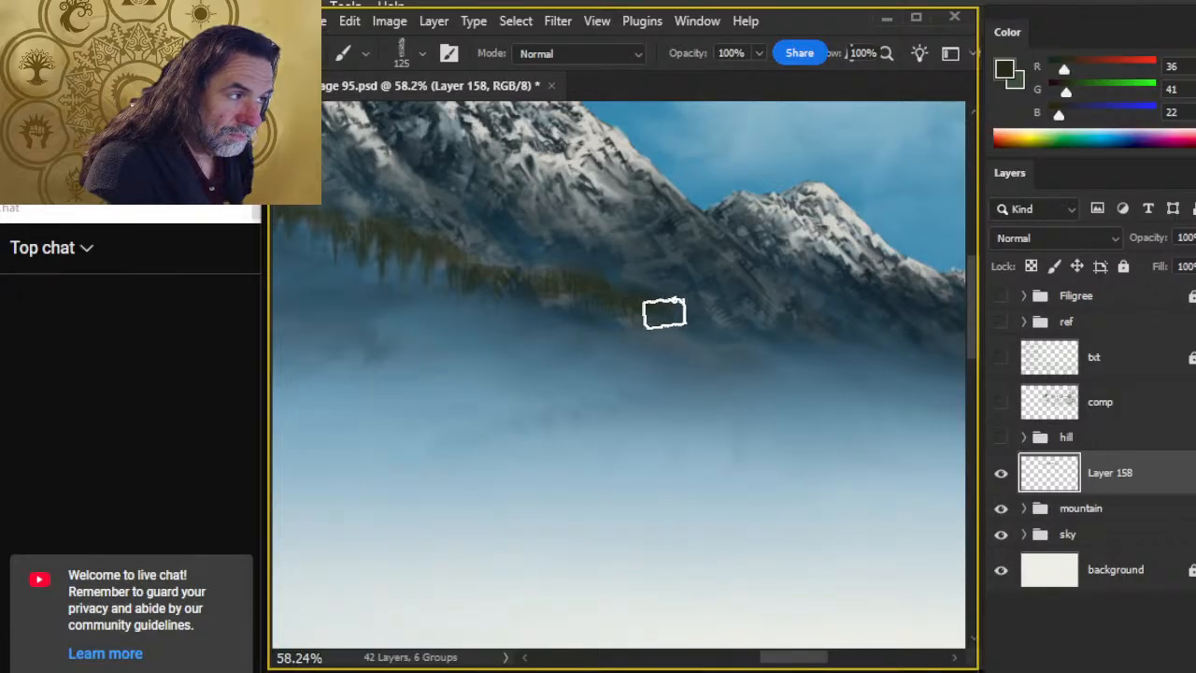
{"action": "key", "text": "r"}
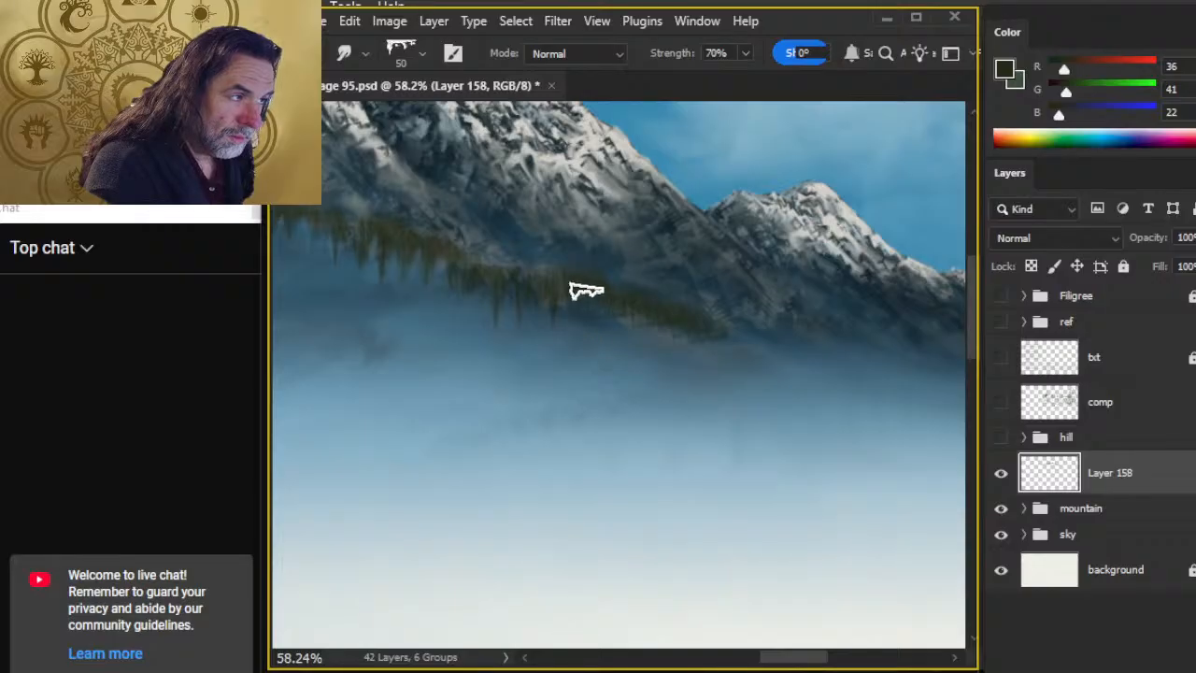
{"action": "key", "text": "shift"}
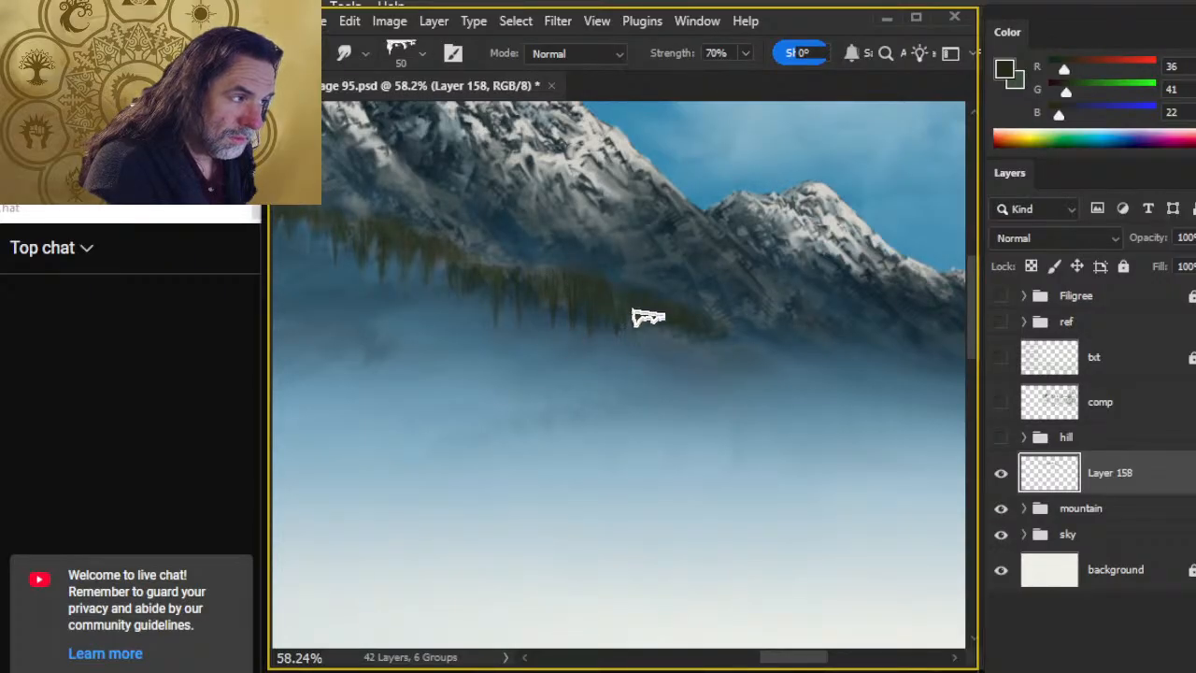
{"action": "mouse_move", "coordinate": [671, 309]}
{"action": "left_mouse_down"}
{"action": "mouse_move", "coordinate": [703, 363]}
{"action": "mouse_move", "coordinate": [722, 326]}
{"action": "mouse_move", "coordinate": [731, 378]}
{"action": "mouse_move", "coordinate": [756, 352]}
{"action": "mouse_move", "coordinate": [750, 371]}
{"action": "mouse_move", "coordinate": [609, 278]}
{"action": "left_mouse_up"}
Step: Add a last stretch of trees at the treeline's far right end beneath the third peak and smudge it downward
{"action": "key", "text": "b"}
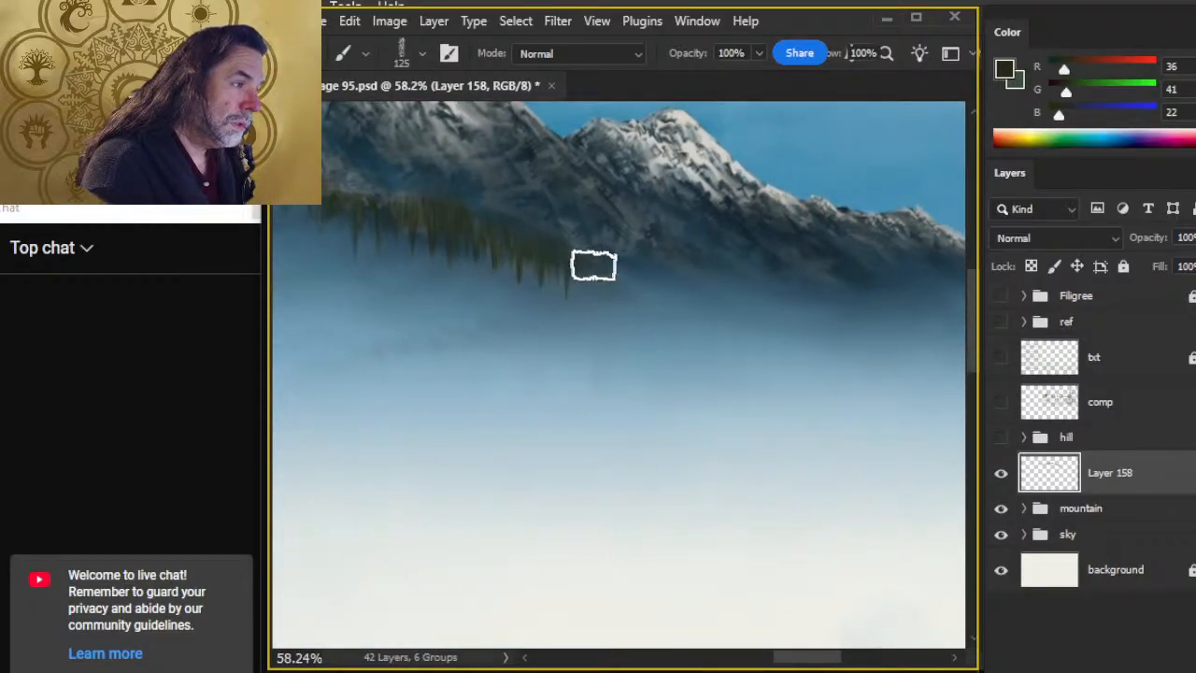
{"action": "key", "text": "r"}
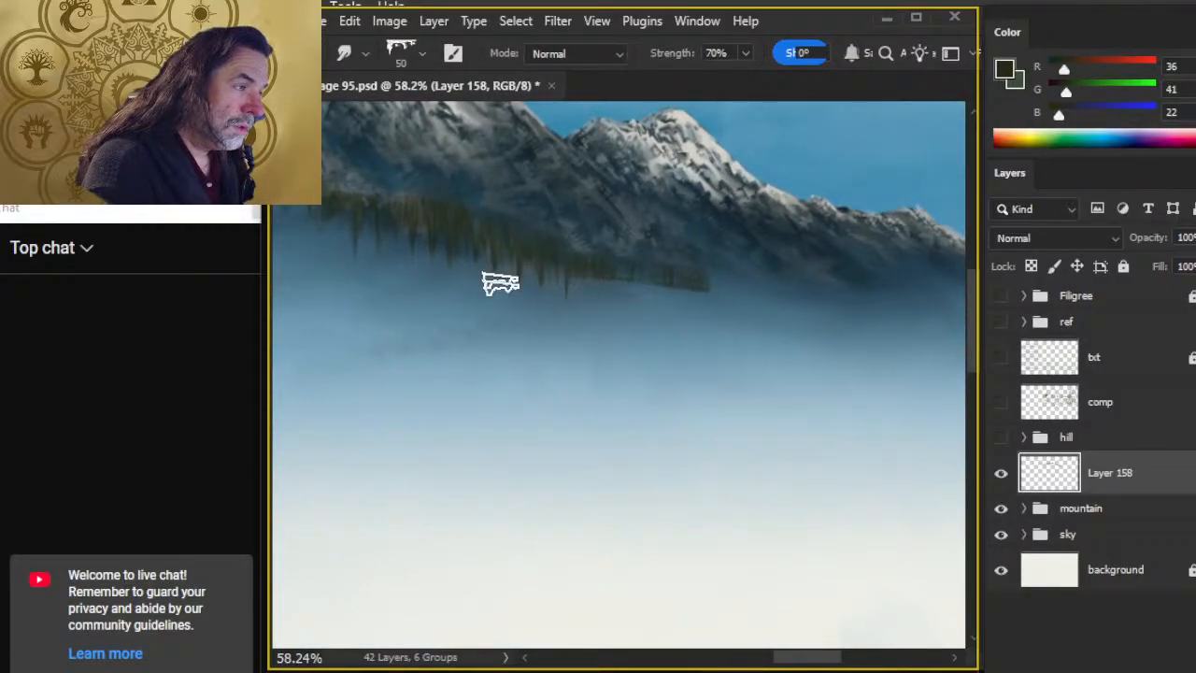
{"action": "key", "text": "shift"}
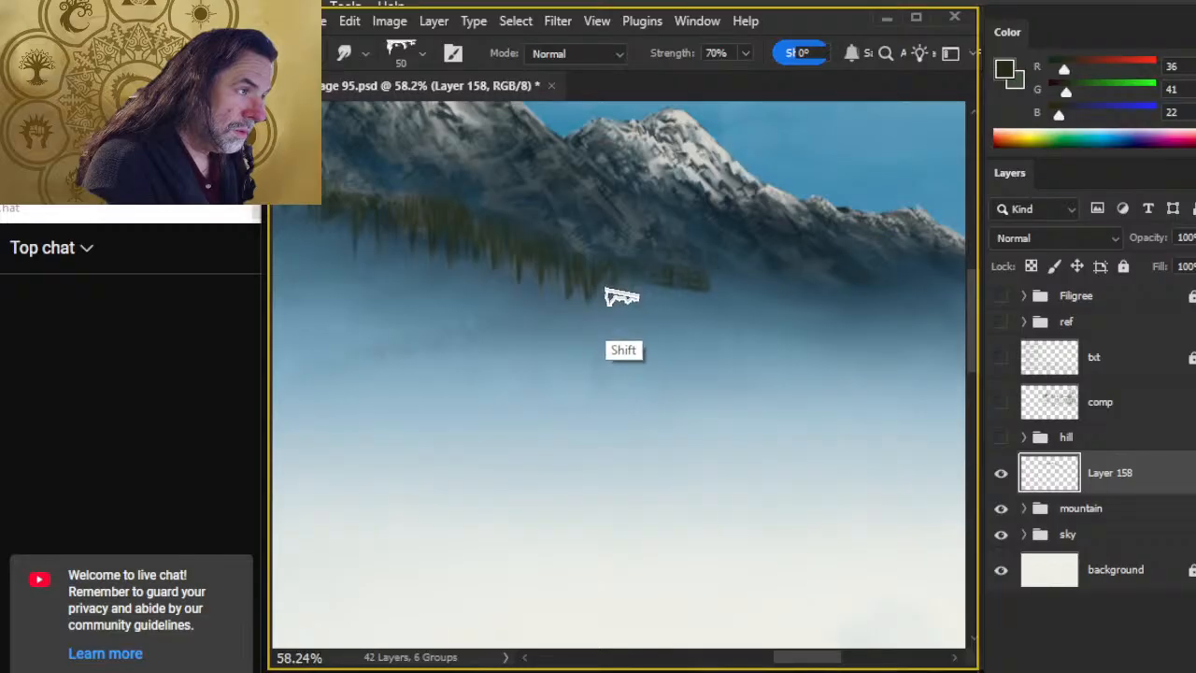
{"action": "key", "text": "z"}
{"action": "mouse_move", "coordinate": [612, 358]}
{"action": "left_mouse_down"}
{"action": "mouse_move", "coordinate": [585, 414]}
{"action": "mouse_move", "coordinate": [515, 470]}
{"action": "left_mouse_up"}
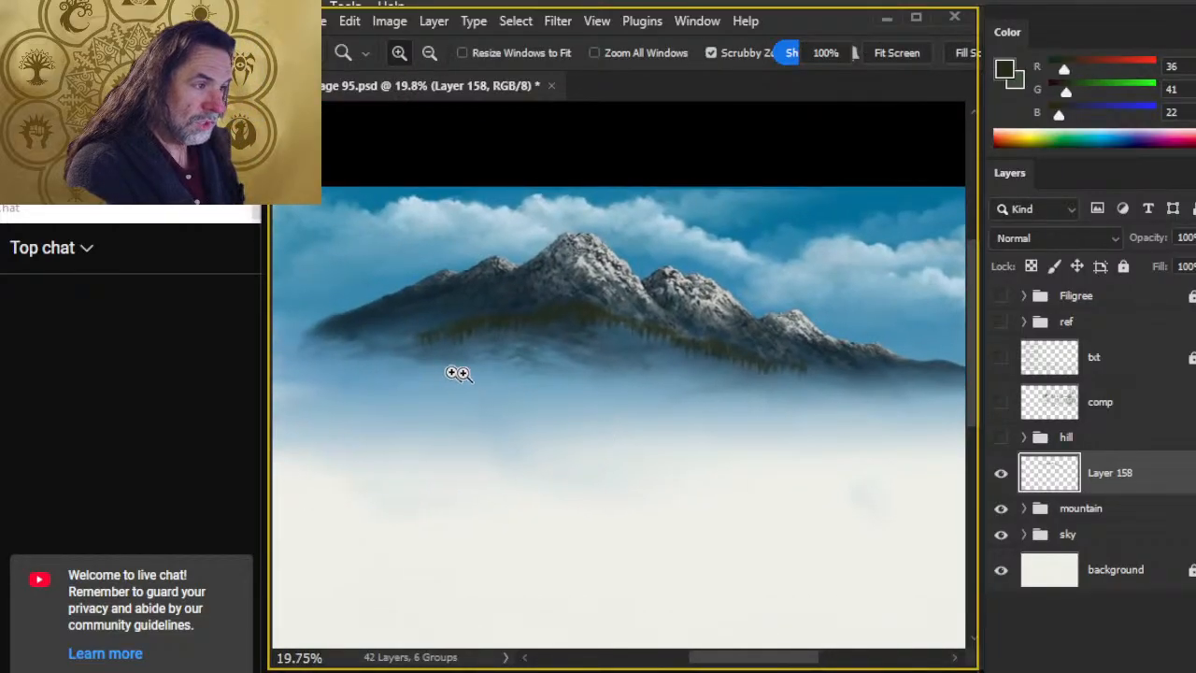
Step: Fade the lower edge of the treeline's left part with the jagged eraser at 20% opacity, reducing its size to 150 px
{"action": "left_click_drag", "start_coordinate": [447, 373], "coordinate": [490, 371]}
{"action": "key", "text": "e"}
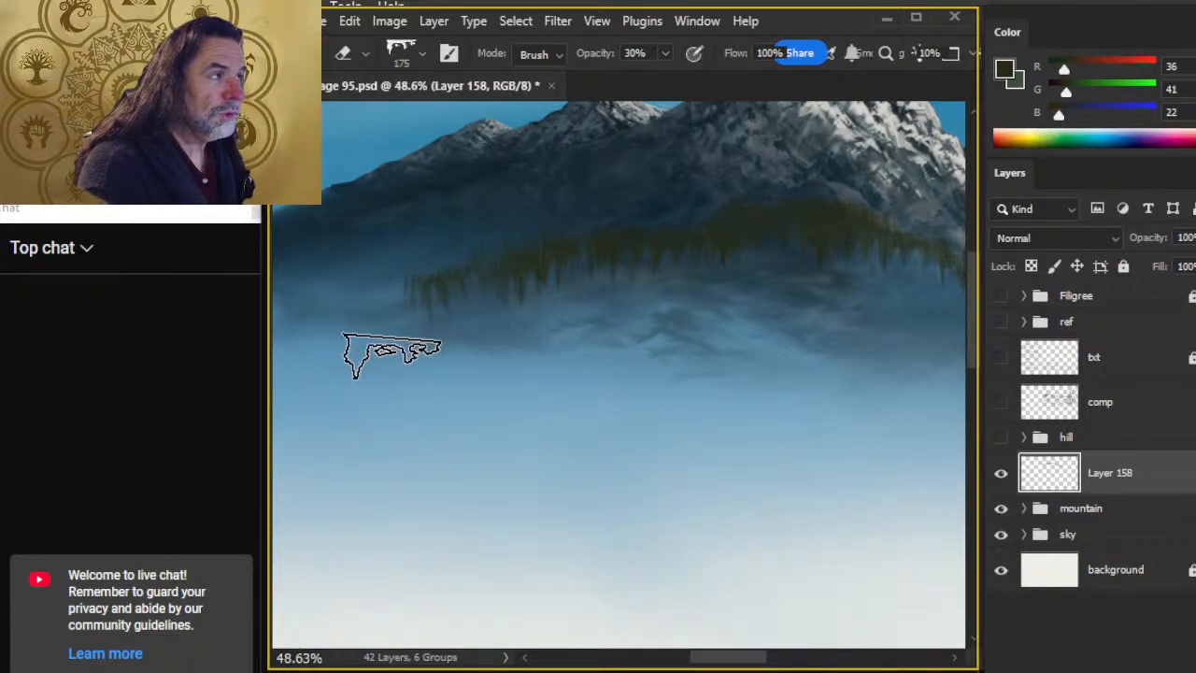
{"action": "key", "text": "2"}
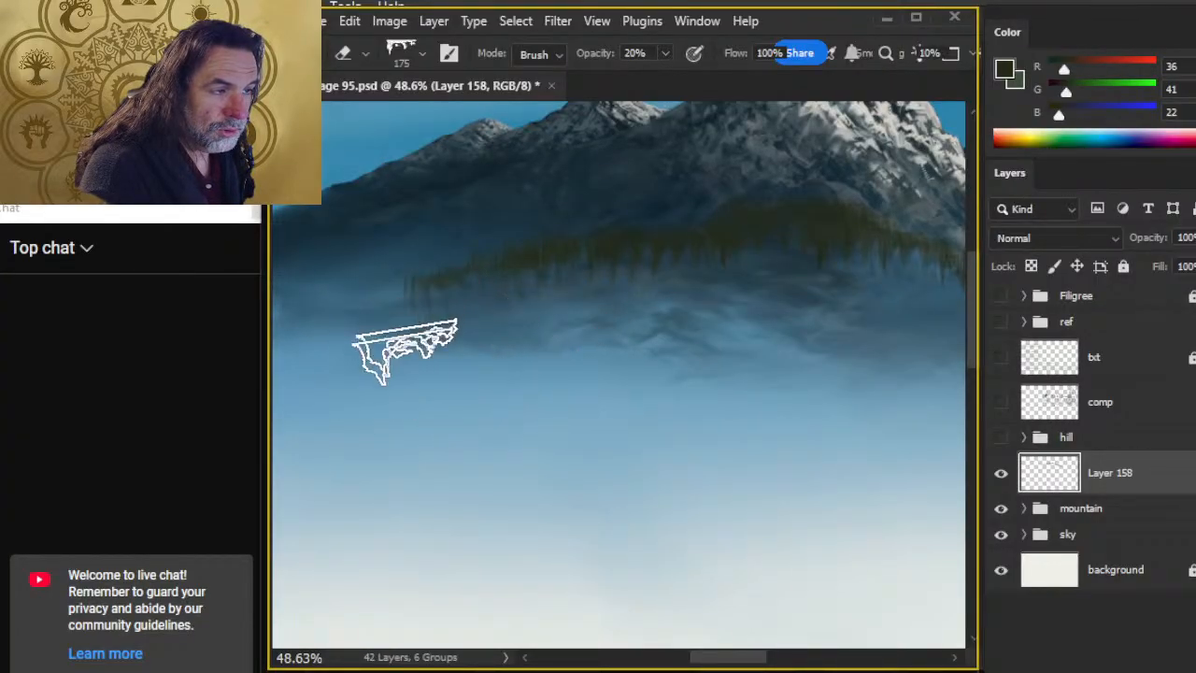
{"action": "key", "text": "bracketleft"}
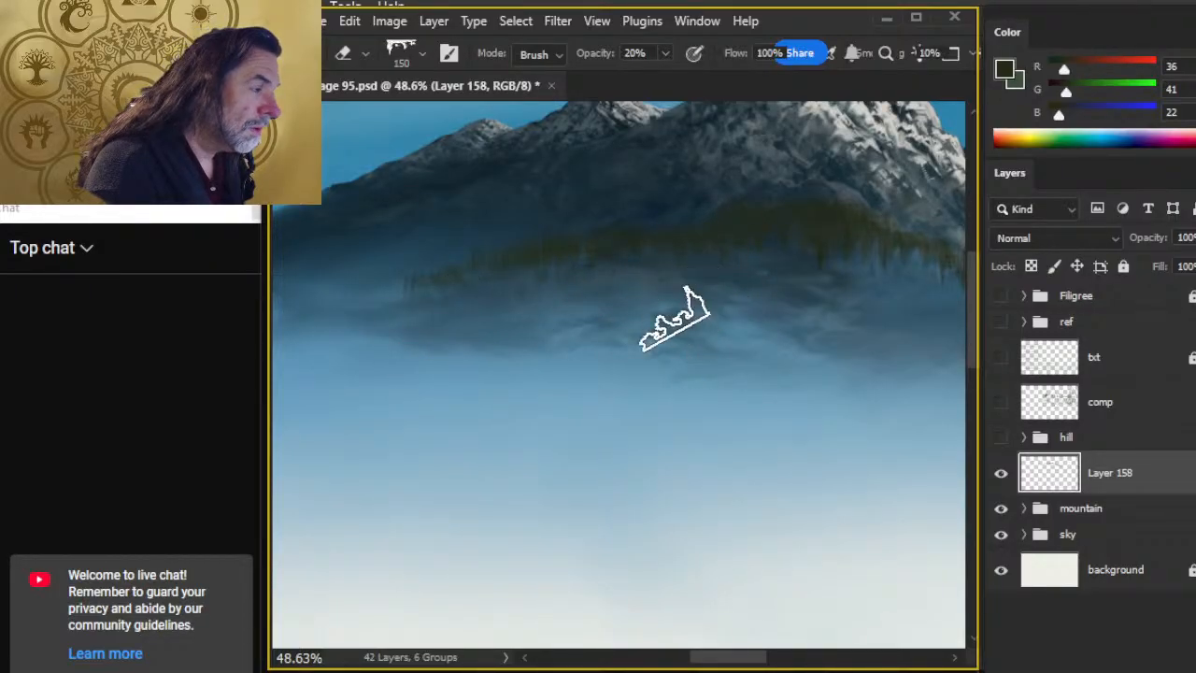
Step: Fade the lower edge of the trees from beneath the main peak down the right slope with the 150 px eraser at 20% opacity
{"action": "left_click_drag", "start_coordinate": [748, 367], "coordinate": [572, 363]}
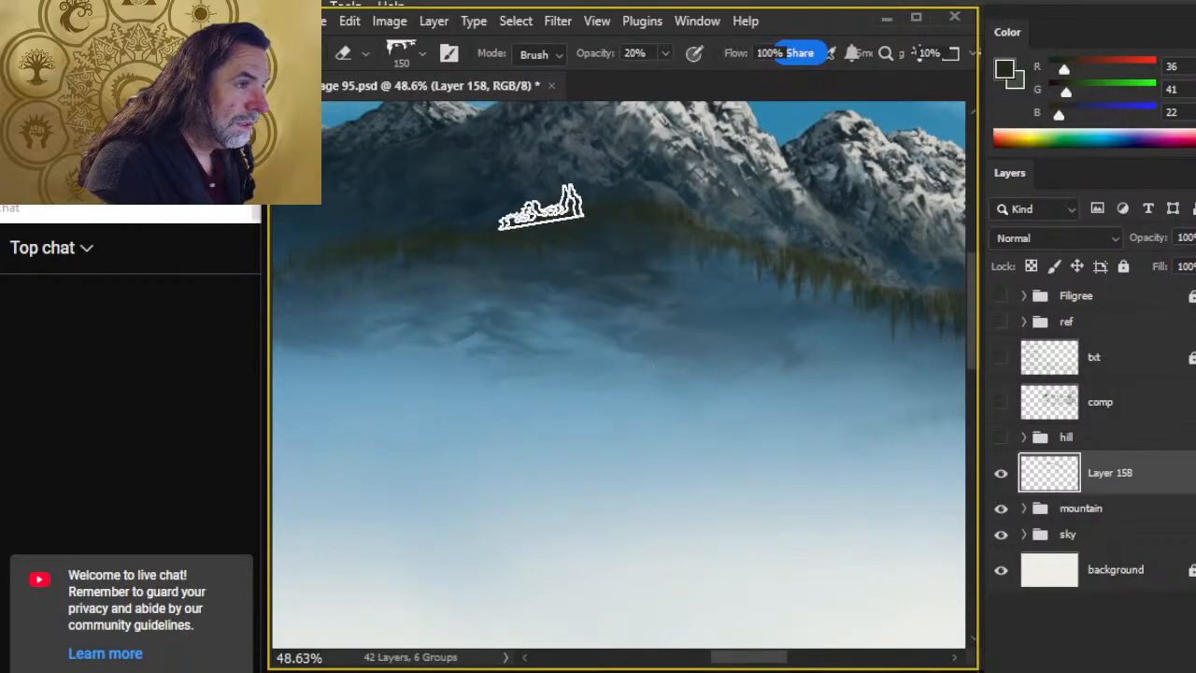
{"action": "left_click_drag", "start_coordinate": [759, 277], "coordinate": [619, 324]}
{"action": "mouse_move", "coordinate": [791, 387]}
{"action": "left_mouse_down"}
{"action": "mouse_move", "coordinate": [520, 406]}
{"action": "mouse_move", "coordinate": [680, 369]}
{"action": "left_mouse_up"}
{"action": "mouse_move", "coordinate": [761, 416]}
{"action": "left_mouse_down"}
{"action": "mouse_move", "coordinate": [571, 352]}
{"action": "mouse_move", "coordinate": [578, 360]}
{"action": "left_mouse_up"}
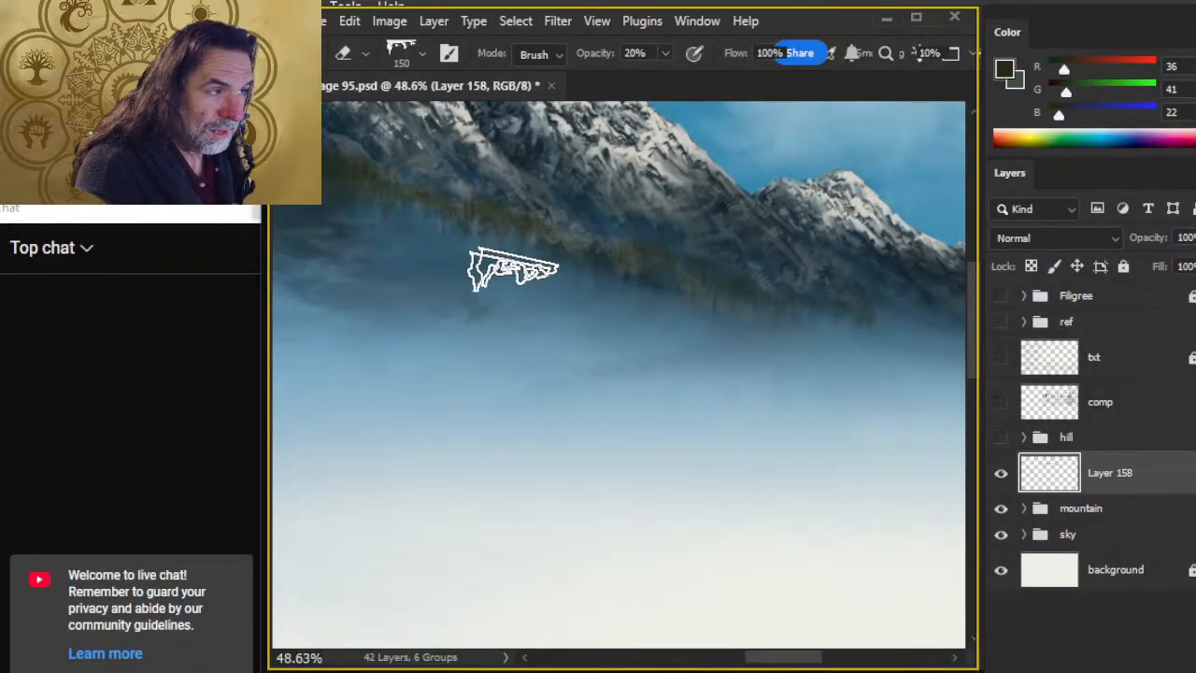
{"action": "left_click_drag", "start_coordinate": [521, 347], "coordinate": [601, 350]}
{"action": "left_click", "coordinate": [579, 300], "text": "ctrl"}
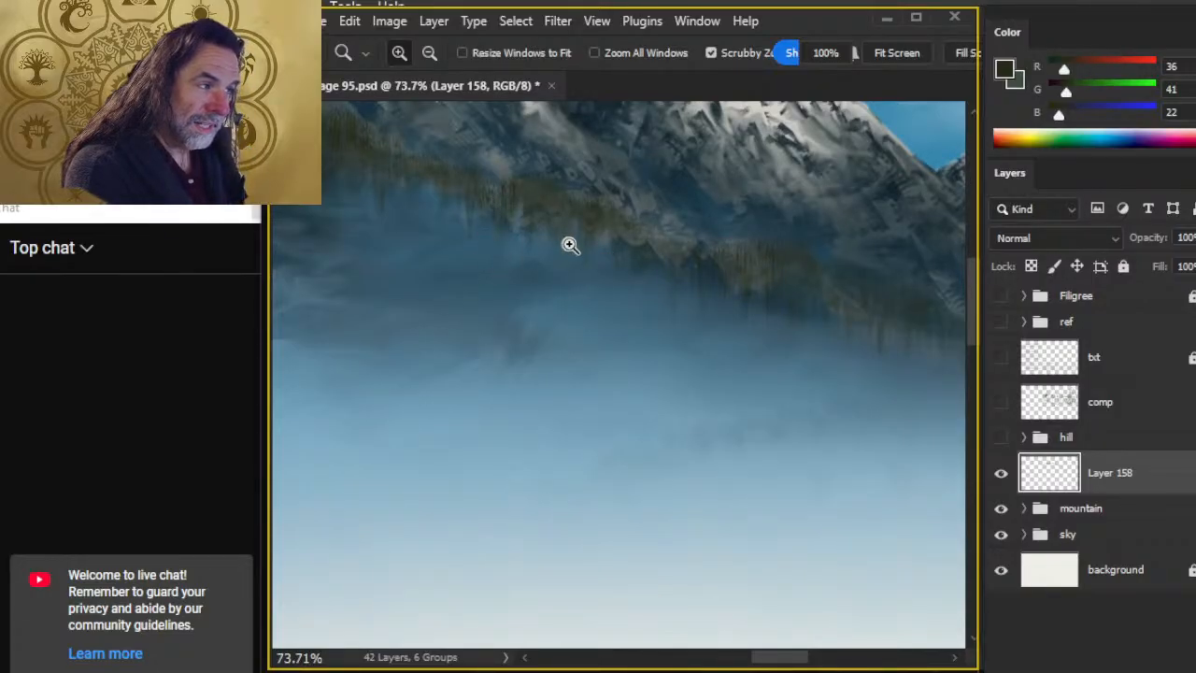
{"action": "left_click_drag", "start_coordinate": [621, 349], "coordinate": [557, 345]}
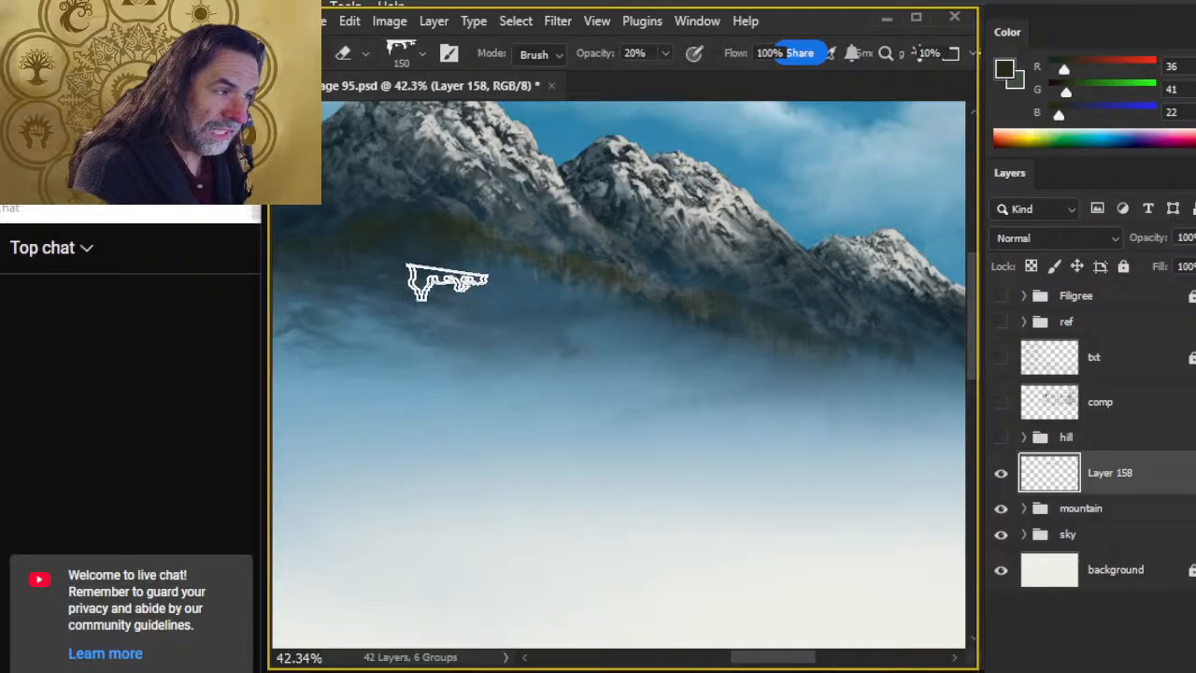
{"action": "left_click_drag", "start_coordinate": [447, 347], "coordinate": [548, 308]}
{"action": "left_click_drag", "start_coordinate": [361, 320], "coordinate": [548, 293]}
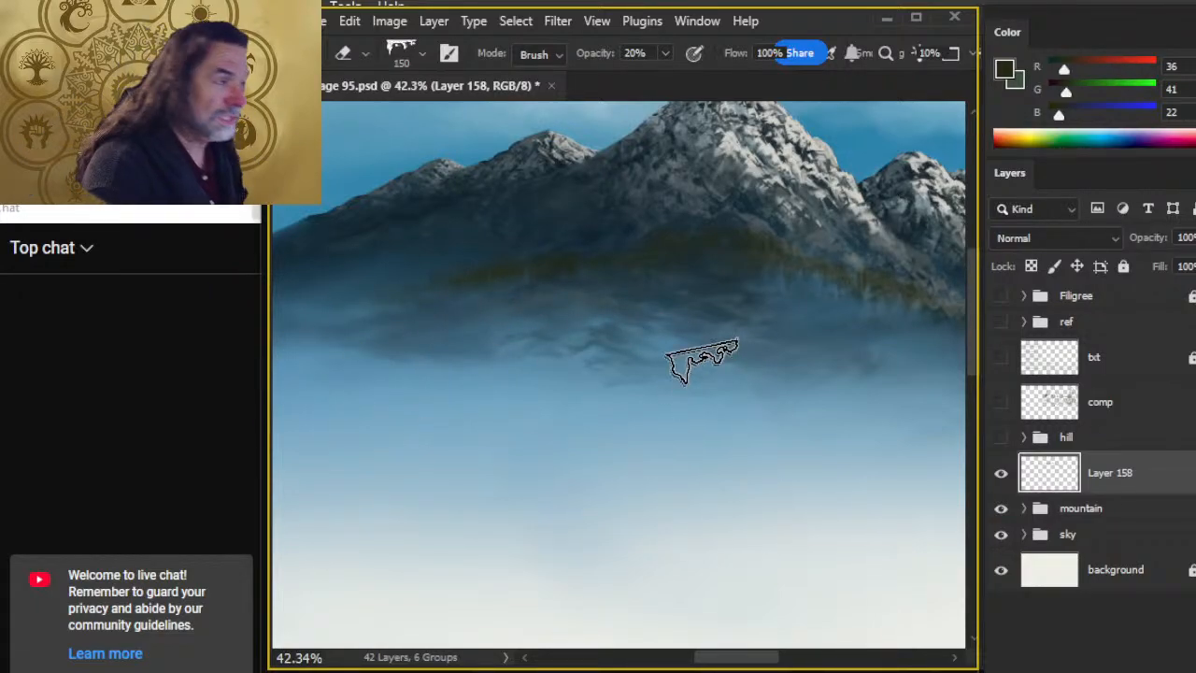
{"action": "left_click_drag", "start_coordinate": [787, 398], "coordinate": [612, 391]}
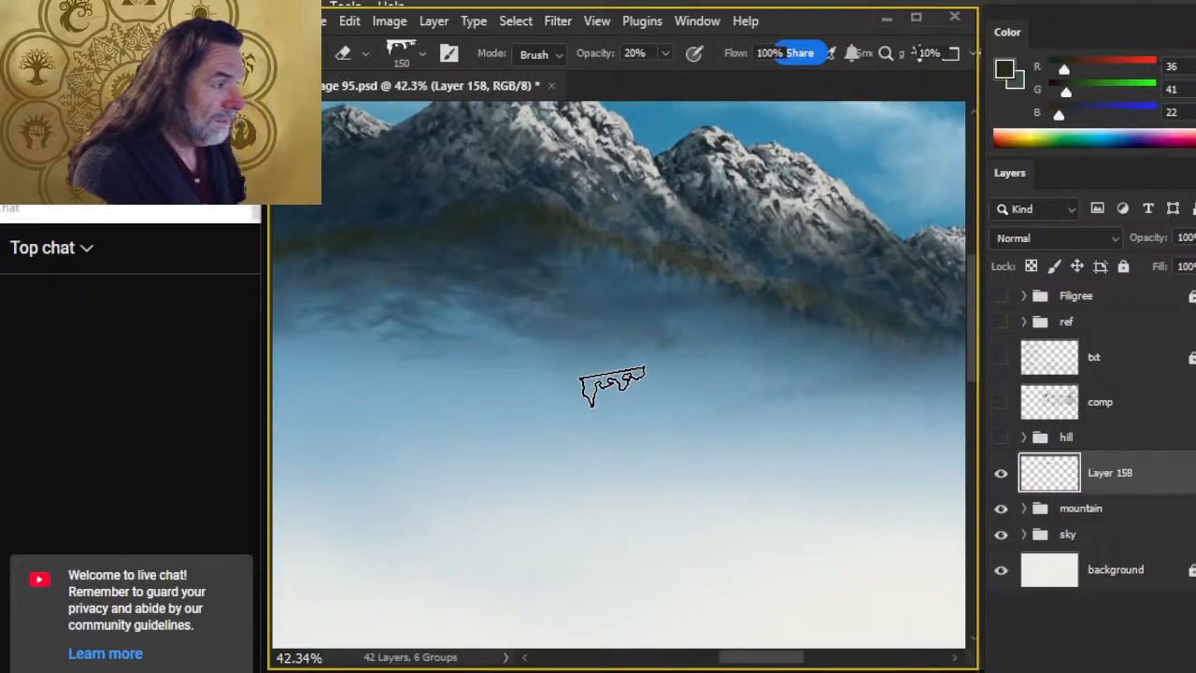
{"action": "left_click_drag", "start_coordinate": [733, 411], "coordinate": [694, 413]}
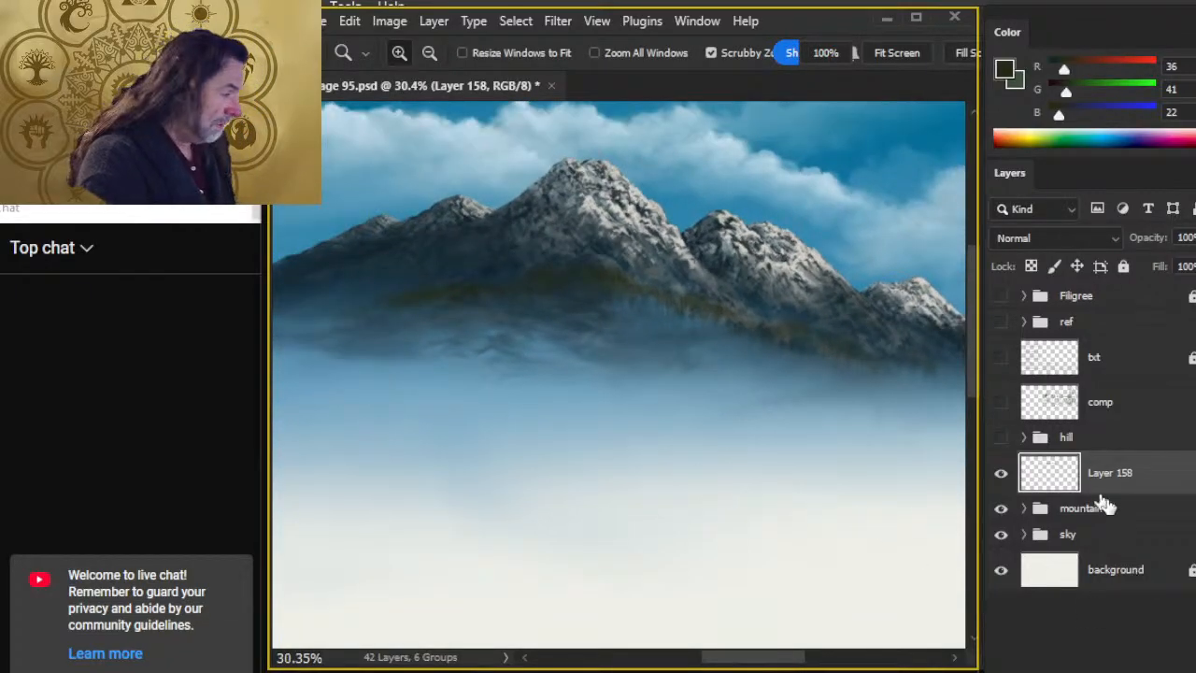
Step: Add a new layer above Layer 158 and start a second, lower row of dark green trees at the treeline's left end
{"action": "key", "text": "ctrl+shift+alt+n"}
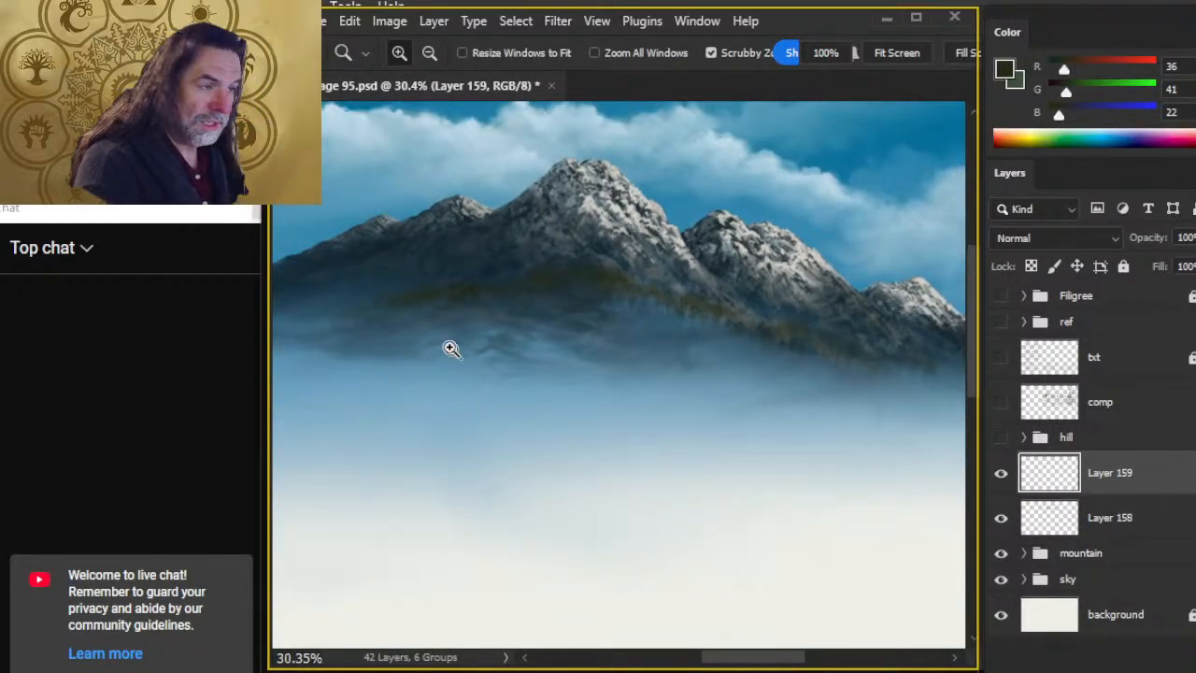
{"action": "left_click_drag", "start_coordinate": [454, 353], "coordinate": [464, 358]}
{"action": "left_click_drag", "start_coordinate": [414, 307], "coordinate": [510, 318]}
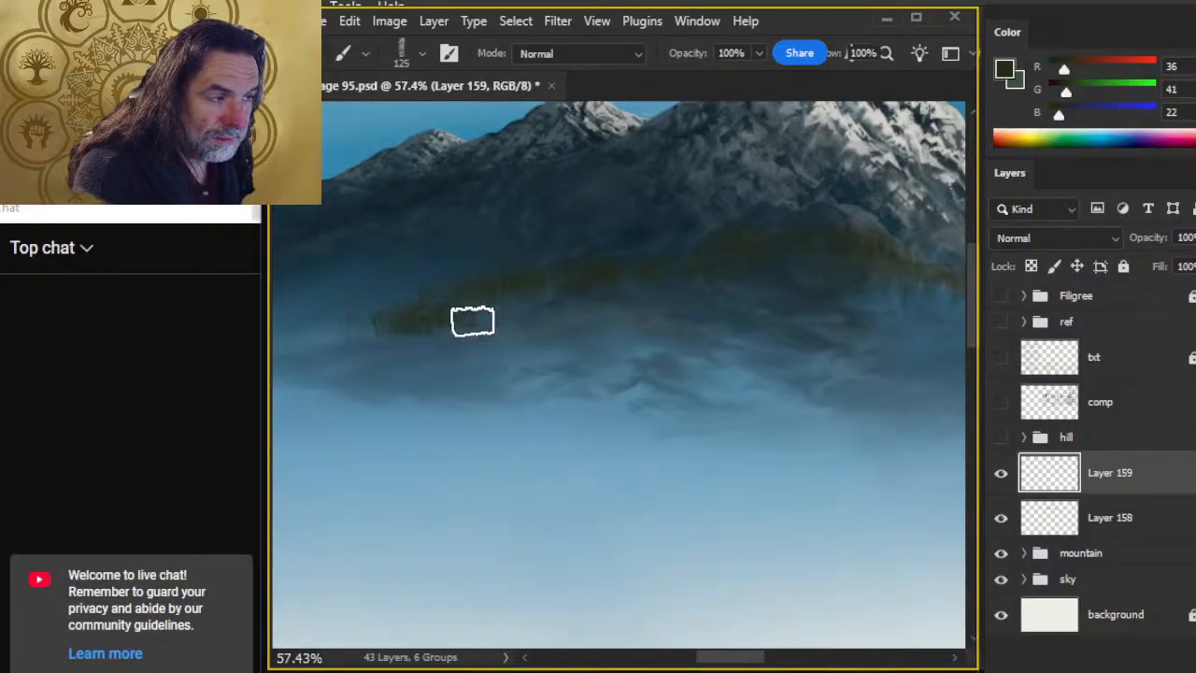
Step: On Layer 158, smudge and soften the faded trees just behind the new row's left end
{"action": "left_click", "coordinate": [1122, 531]}
{"action": "key", "text": "r"}
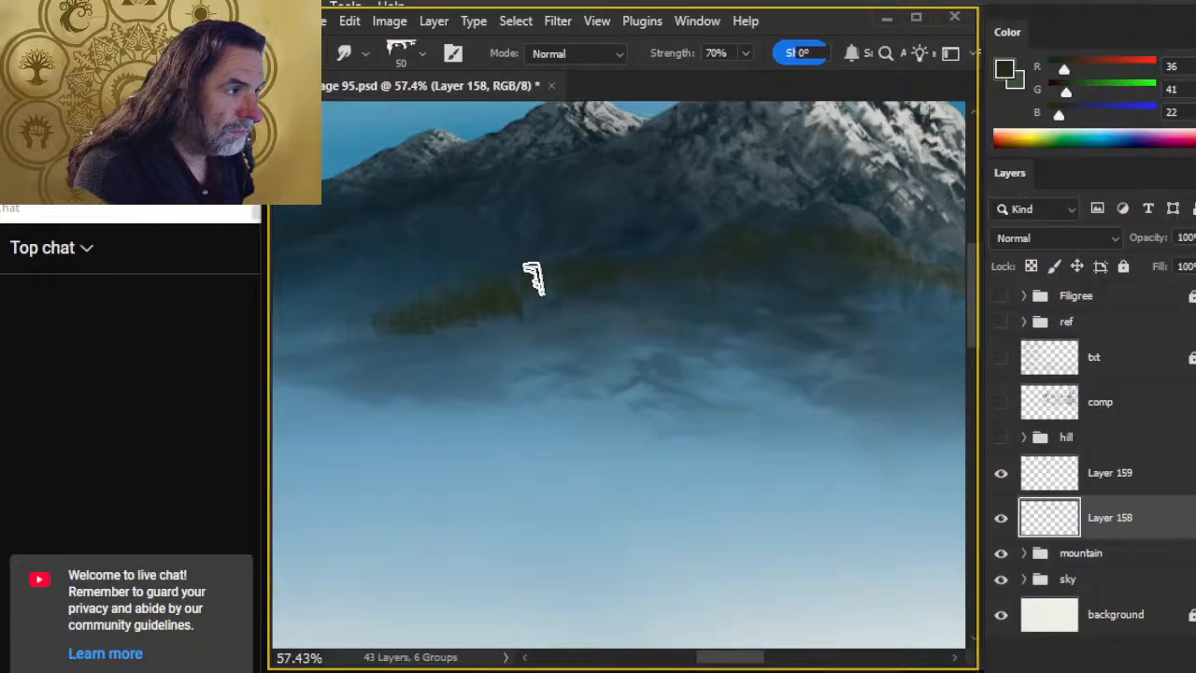
{"action": "key", "text": "e"}
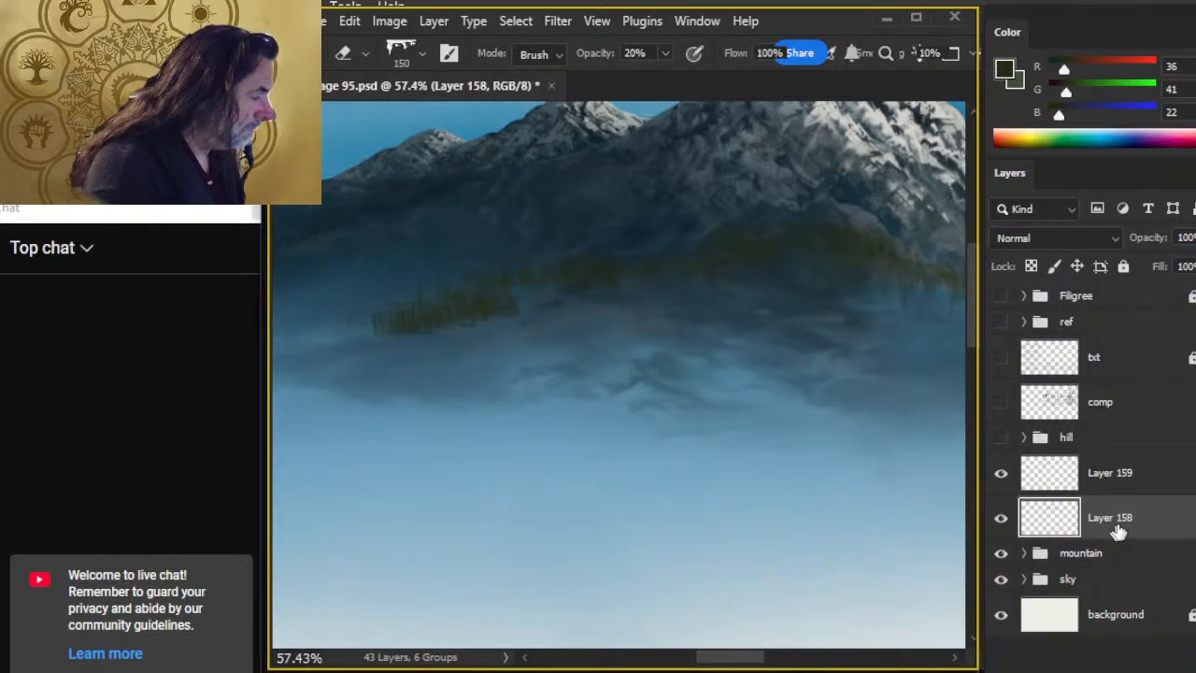
Step: On Layer 159, extend the second row of trees from its left end to beneath the main peak with the 125 px brush
{"action": "left_click", "coordinate": [1121, 477]}
{"action": "key", "text": "b"}
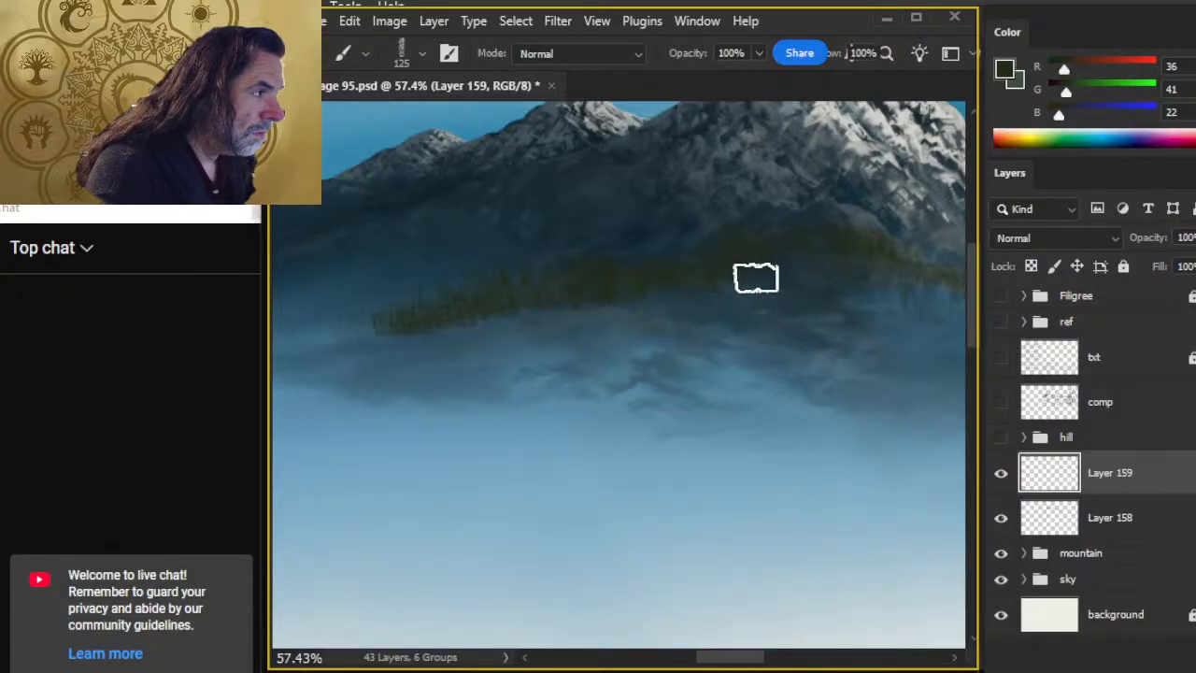
{"action": "left_click_drag", "start_coordinate": [729, 332], "coordinate": [579, 371]}
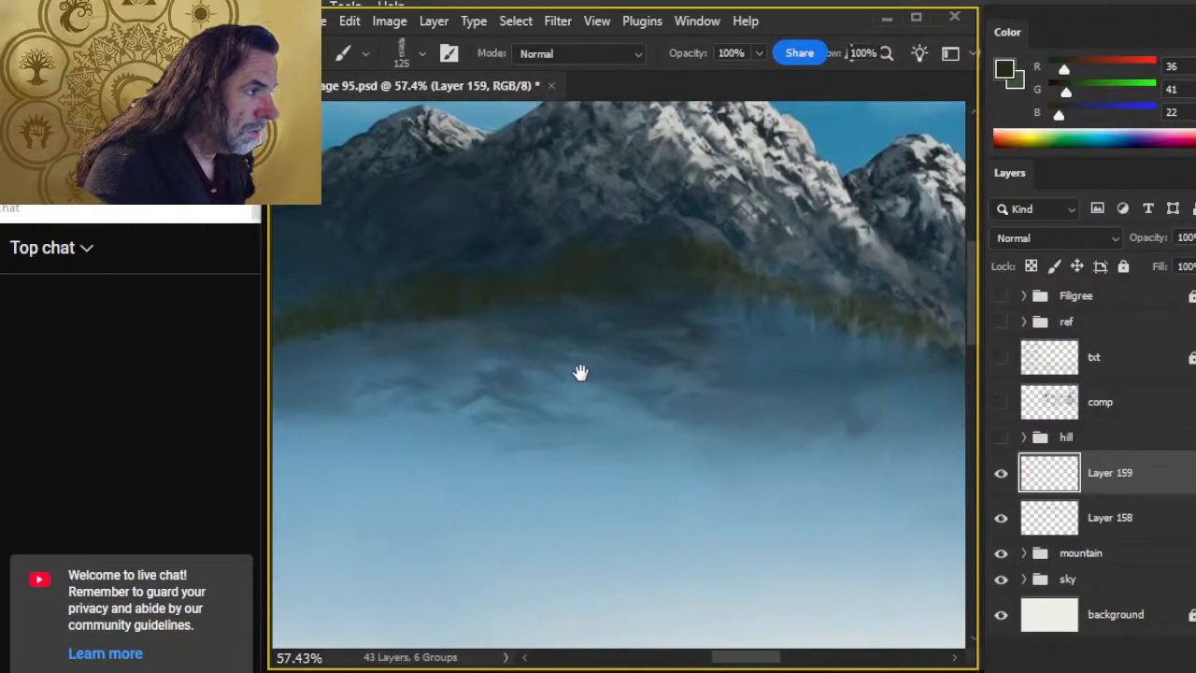
{"action": "key", "text": "b"}
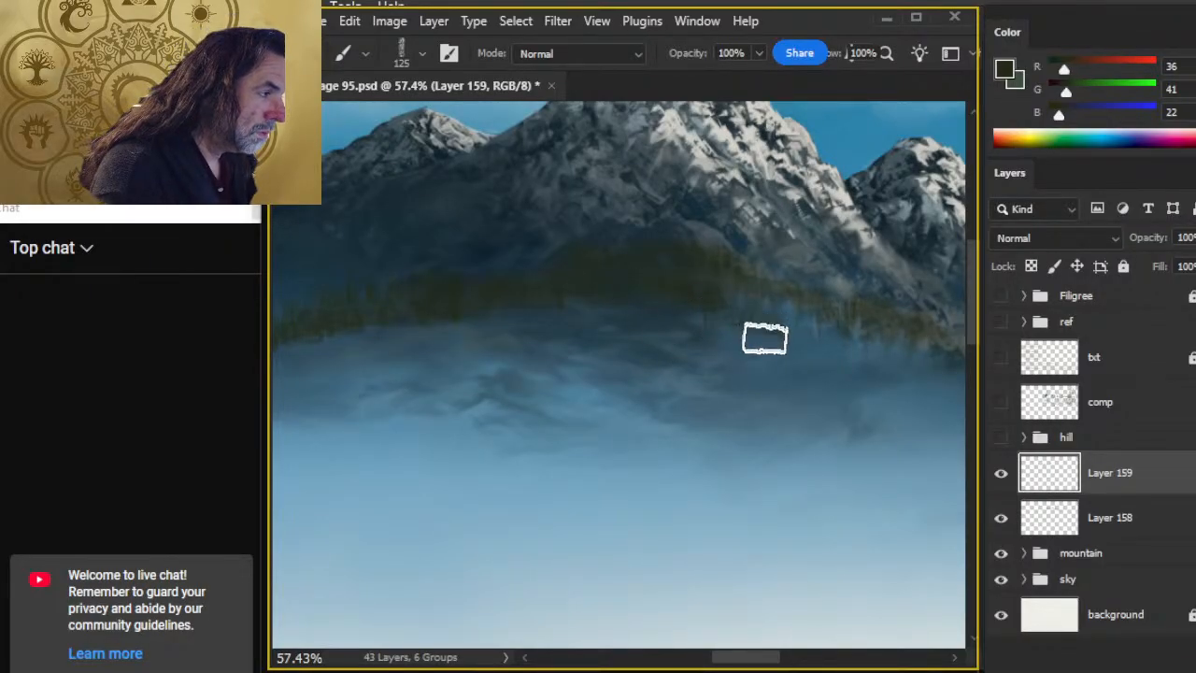
Step: Continue the second row as stepped clumps of trees down the slope to the right of the main peak
{"action": "mouse_move", "coordinate": [827, 338]}
{"action": "left_mouse_down"}
{"action": "mouse_move", "coordinate": [719, 383]}
{"action": "mouse_move", "coordinate": [626, 369]}
{"action": "mouse_move", "coordinate": [676, 368]}
{"action": "mouse_move", "coordinate": [697, 324]}
{"action": "mouse_move", "coordinate": [701, 354]}
{"action": "mouse_move", "coordinate": [735, 324]}
{"action": "mouse_move", "coordinate": [760, 352]}
{"action": "left_mouse_up"}
{"action": "left_click_drag", "start_coordinate": [774, 393], "coordinate": [685, 307]}
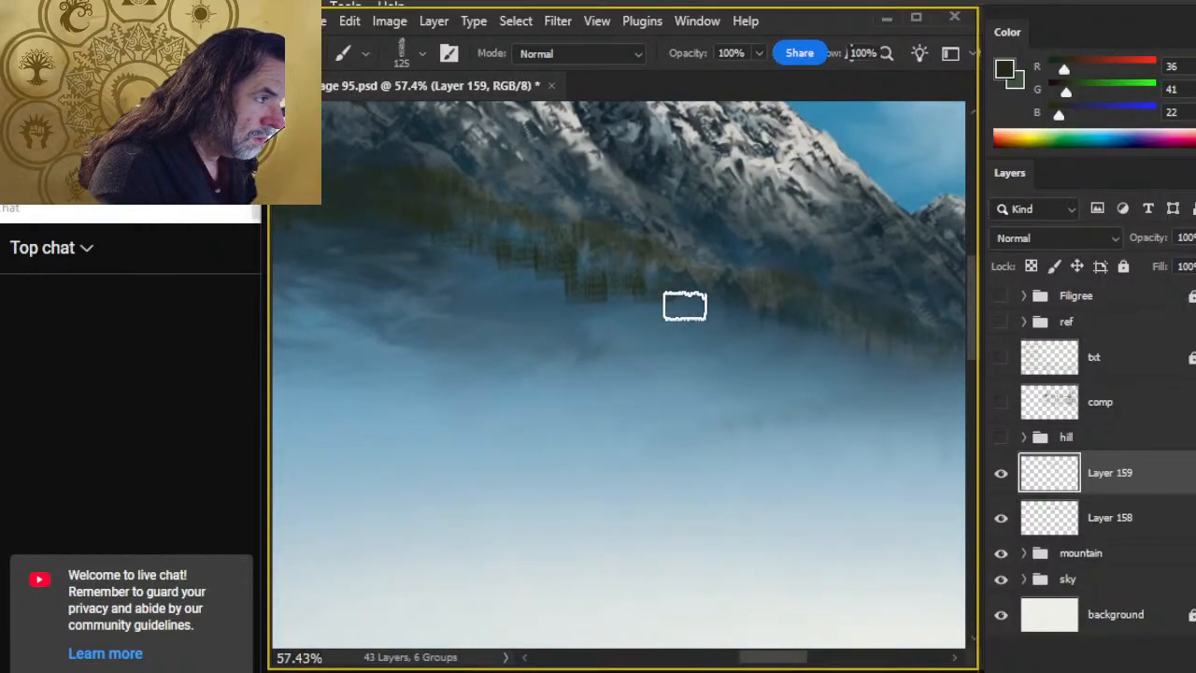
{"action": "left_click_drag", "start_coordinate": [746, 334], "coordinate": [754, 323]}
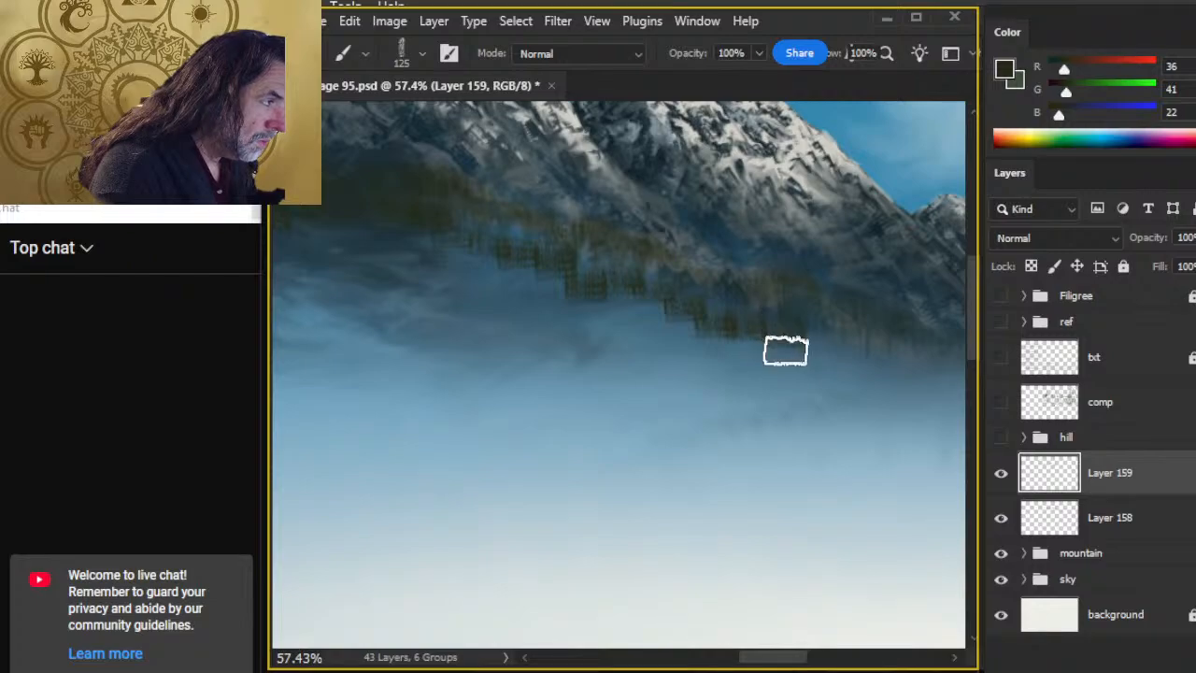
{"action": "mouse_move", "coordinate": [823, 348]}
{"action": "left_mouse_down"}
{"action": "mouse_move", "coordinate": [563, 369]}
{"action": "mouse_move", "coordinate": [701, 328]}
{"action": "mouse_move", "coordinate": [792, 357]}
{"action": "left_mouse_up"}
{"action": "left_click_drag", "start_coordinate": [884, 336], "coordinate": [902, 344]}
Step: Undo the last stroke and carry the second row of trees on to the slope's far end beyond the third peak
{"action": "left_click_drag", "start_coordinate": [791, 417], "coordinate": [706, 415]}
{"action": "key", "text": "ctrl+z"}
{"action": "left_click_drag", "start_coordinate": [783, 476], "coordinate": [570, 432]}
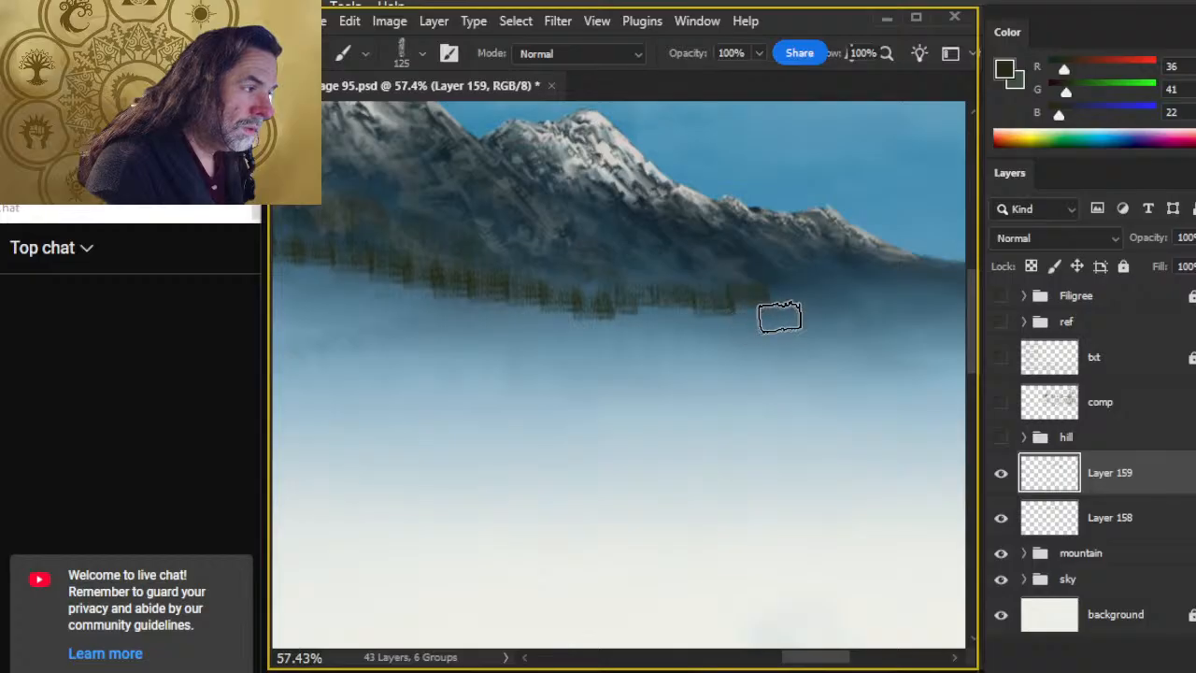
Step: Smudge the second row's trees into vertical streaks from the left end to beneath the main peak, using the jagged 50 px brush at 70% strength
{"action": "key", "text": "z"}
{"action": "left_click_drag", "start_coordinate": [797, 367], "coordinate": [526, 480]}
{"action": "left_click_drag", "start_coordinate": [547, 441], "coordinate": [713, 395]}
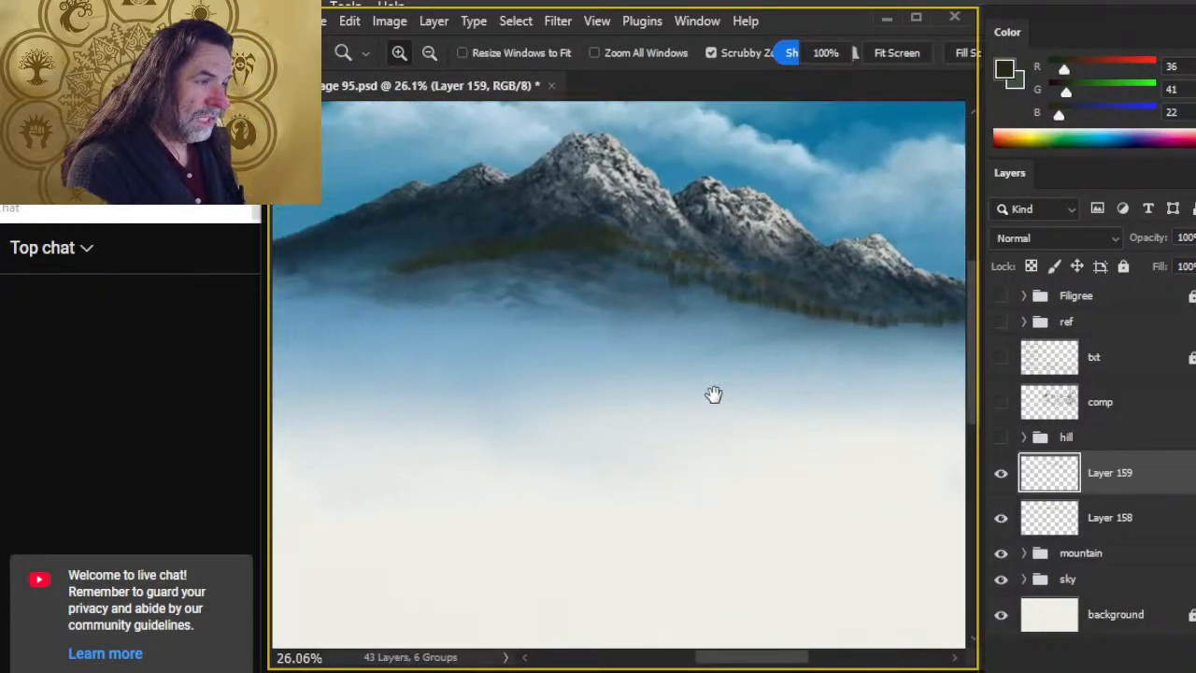
{"action": "left_click_drag", "start_coordinate": [400, 302], "coordinate": [449, 323]}
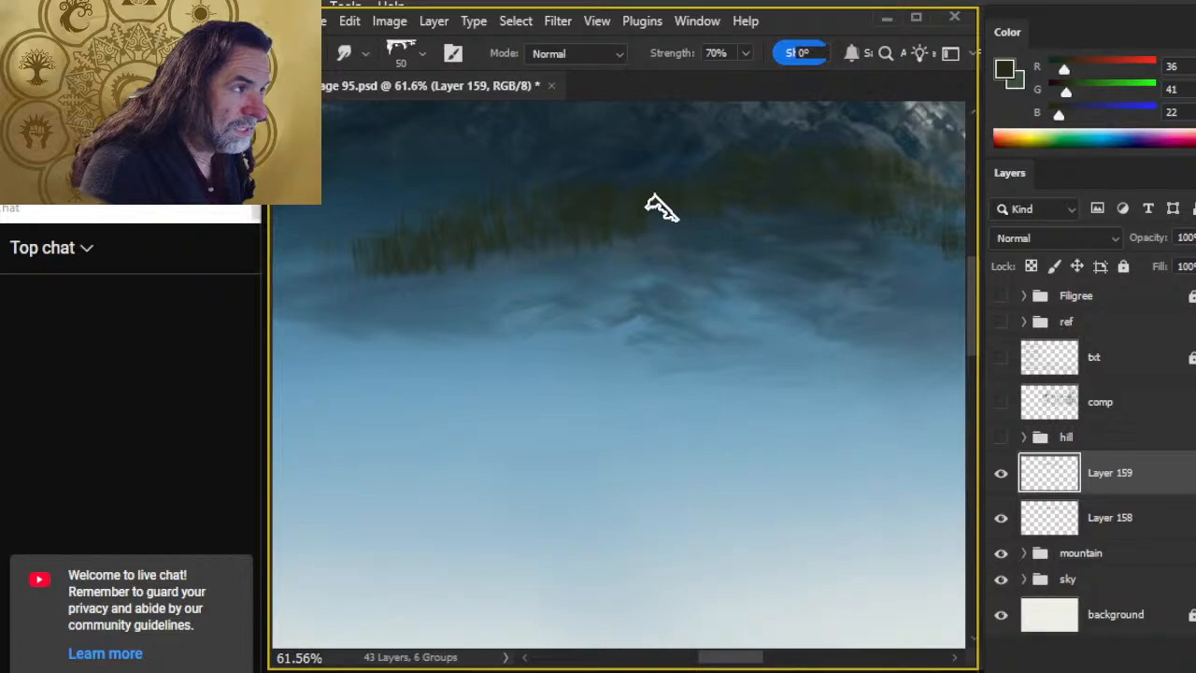
{"action": "left_click_drag", "start_coordinate": [787, 428], "coordinate": [609, 384]}
{"action": "left_click_drag", "start_coordinate": [571, 219], "coordinate": [561, 296]}
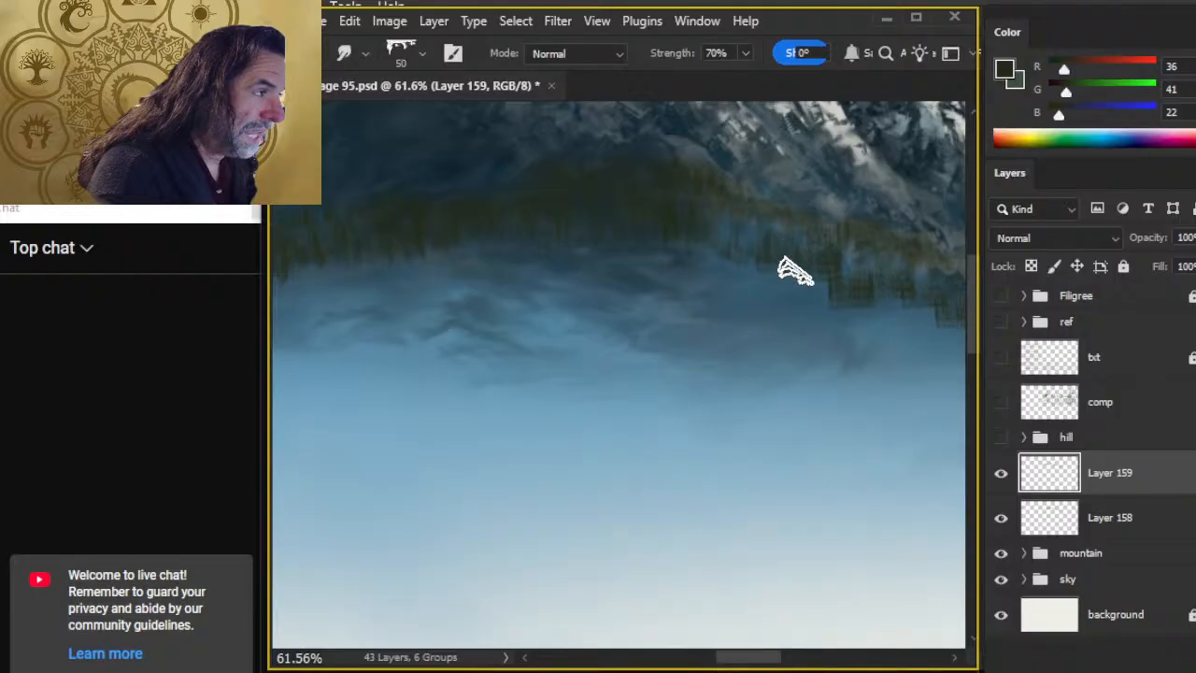
Step: Smudge the second row's trees into vertical streaks from the main peak's far slope to the row's end beyond the third peak
{"action": "left_click_drag", "start_coordinate": [780, 358], "coordinate": [568, 329]}
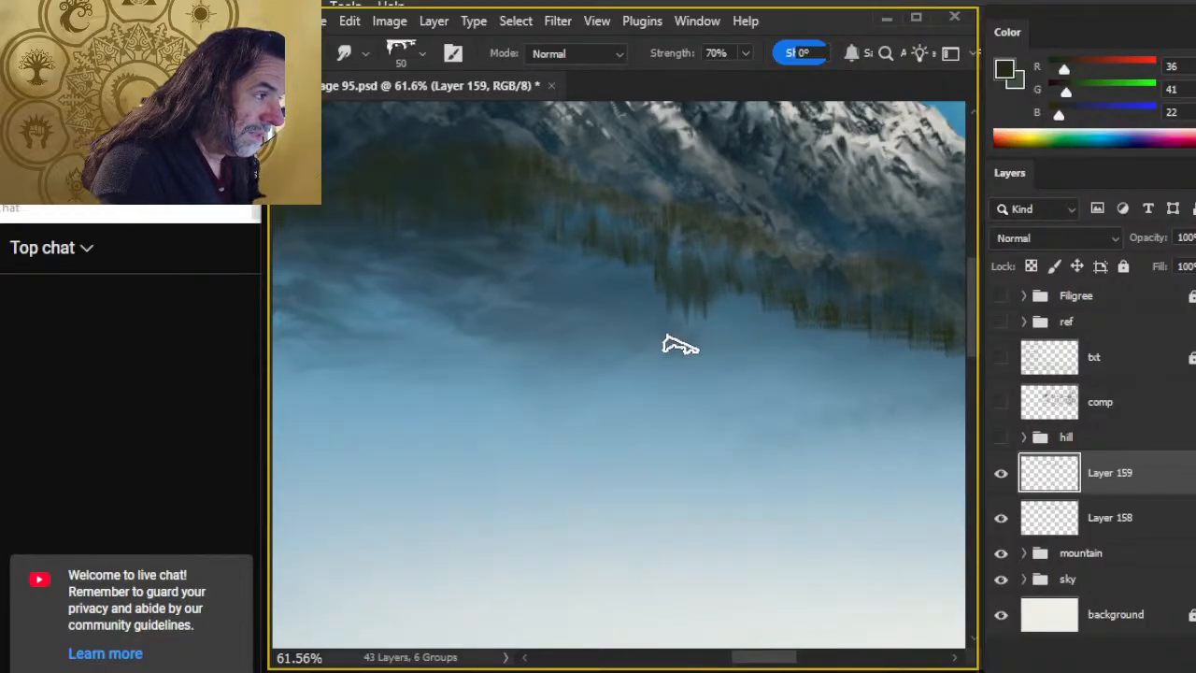
{"action": "left_click_drag", "start_coordinate": [655, 362], "coordinate": [680, 226]}
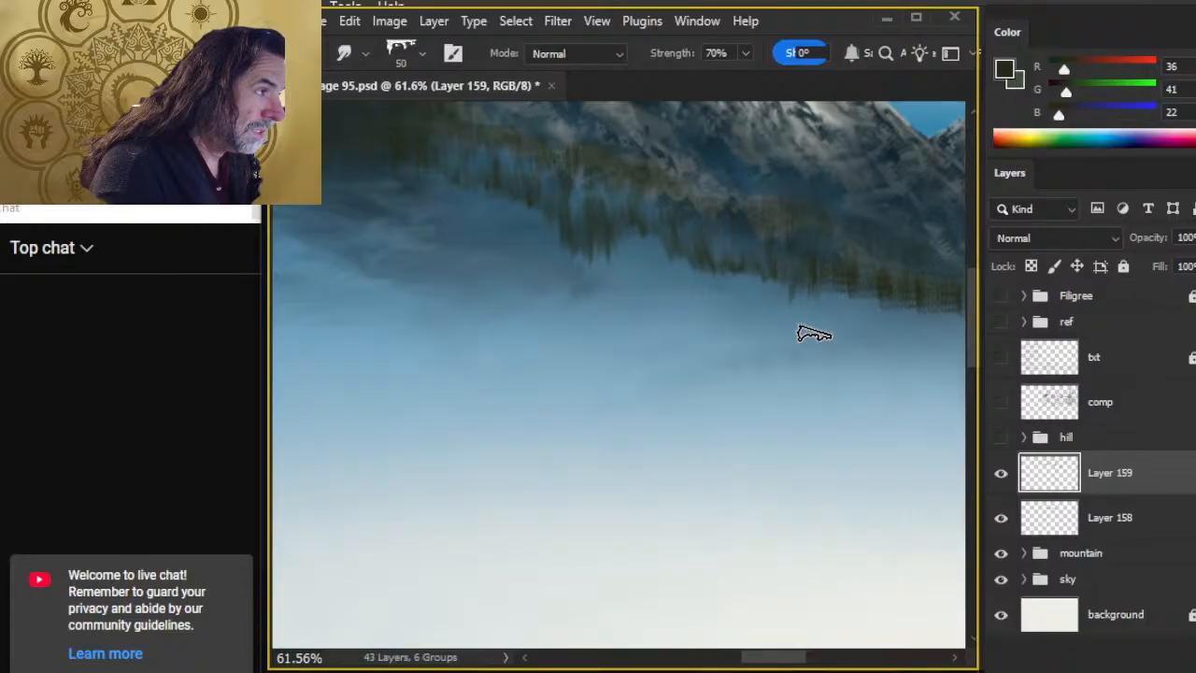
{"action": "left_click_drag", "start_coordinate": [813, 332], "coordinate": [673, 302]}
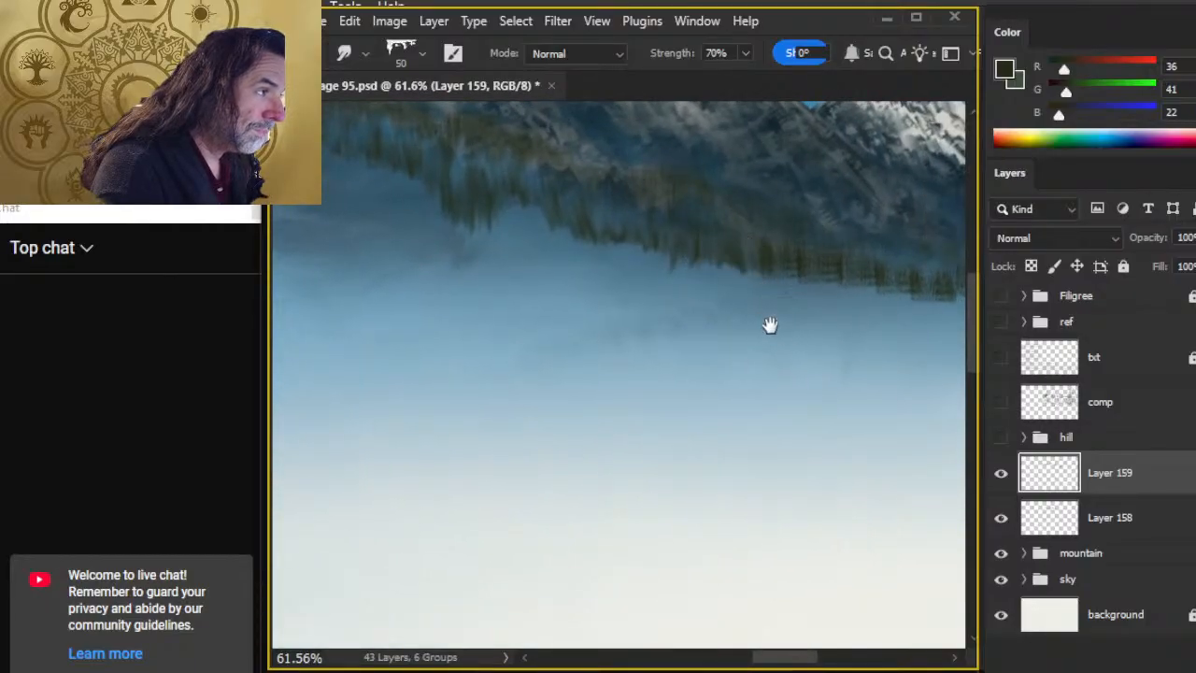
{"action": "left_click_drag", "start_coordinate": [770, 327], "coordinate": [635, 358]}
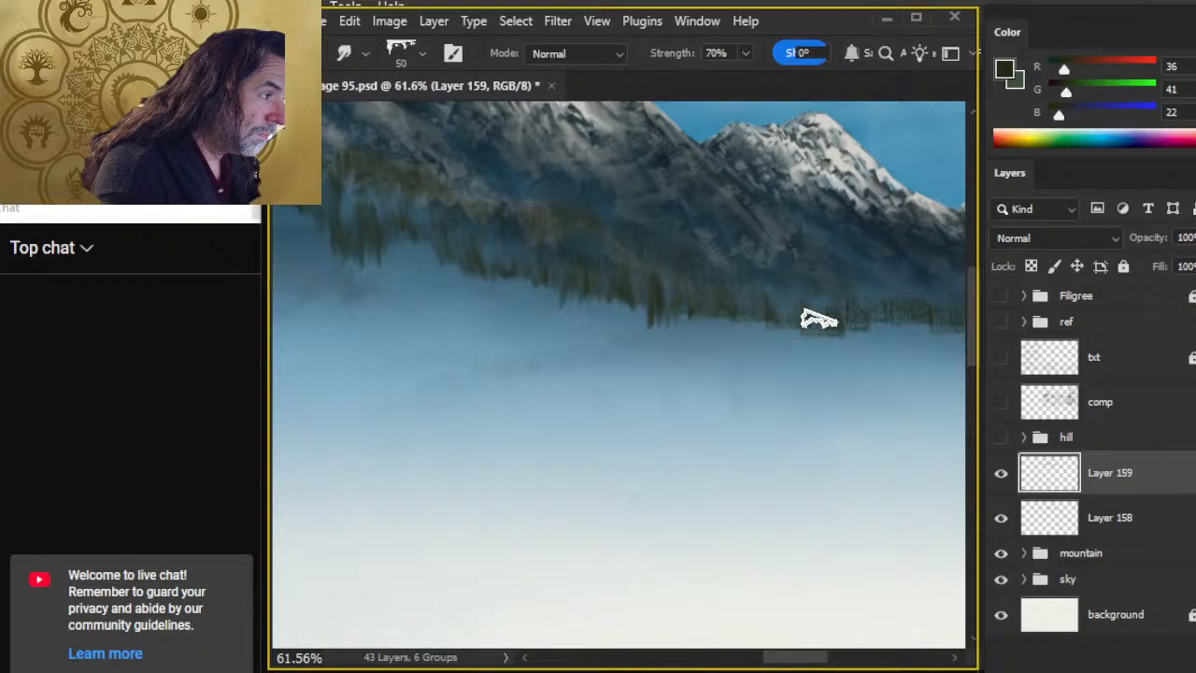
{"action": "left_click_drag", "start_coordinate": [844, 391], "coordinate": [663, 374]}
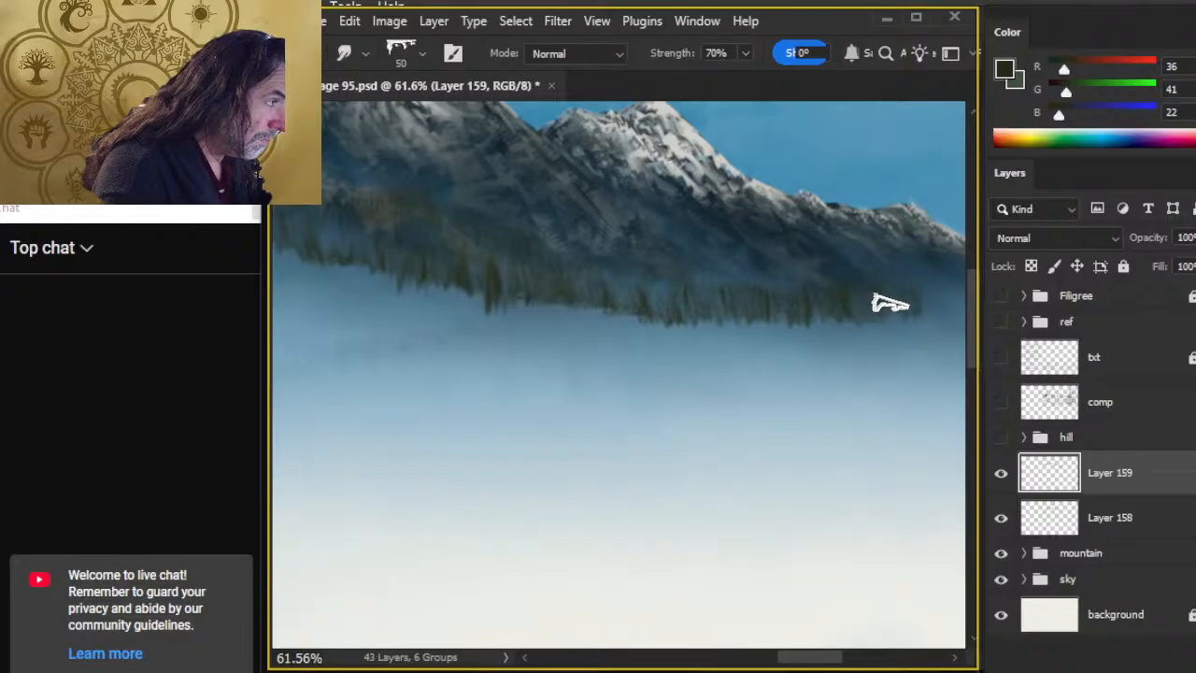
Step: Fade the trees at the second row's left end with the 150 px jagged Eraser at 20% opacity, reworking them with the 70% Smudge tool
{"action": "left_click_drag", "start_coordinate": [572, 371], "coordinate": [888, 409]}
{"action": "mouse_move", "coordinate": [461, 374]}
{"action": "left_mouse_down"}
{"action": "mouse_move", "coordinate": [726, 374]}
{"action": "mouse_move", "coordinate": [684, 376]}
{"action": "left_mouse_up"}
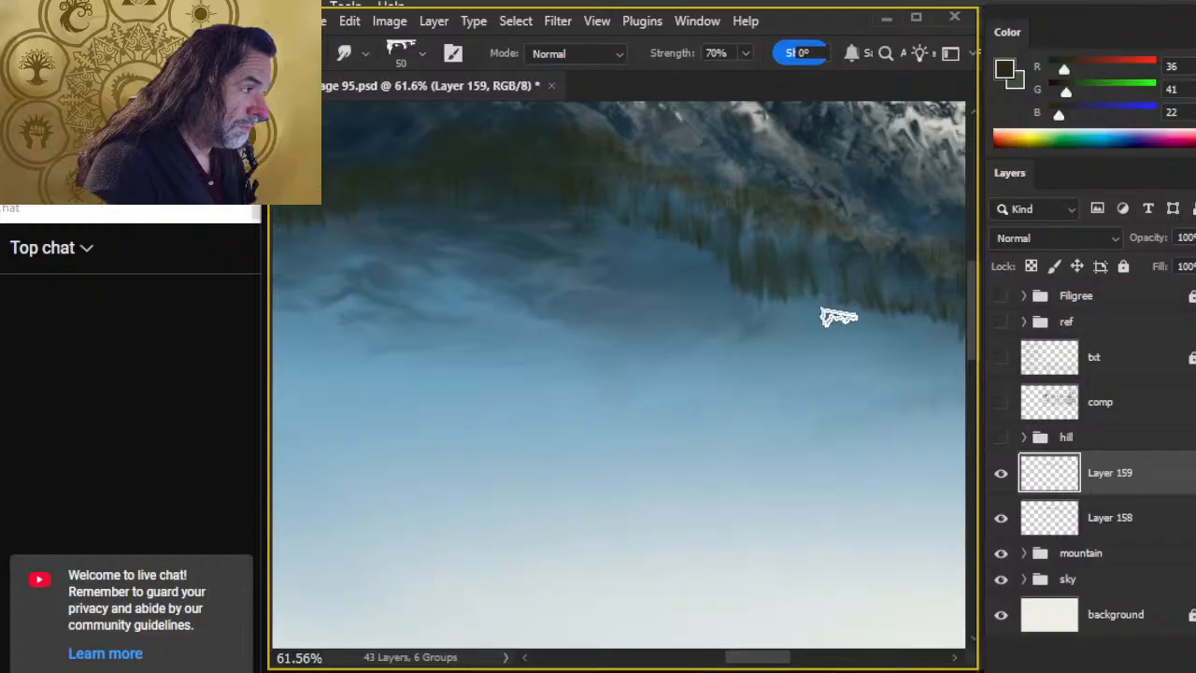
{"action": "left_click_drag", "start_coordinate": [660, 273], "coordinate": [738, 357]}
{"action": "left_click_drag", "start_coordinate": [467, 315], "coordinate": [588, 315]}
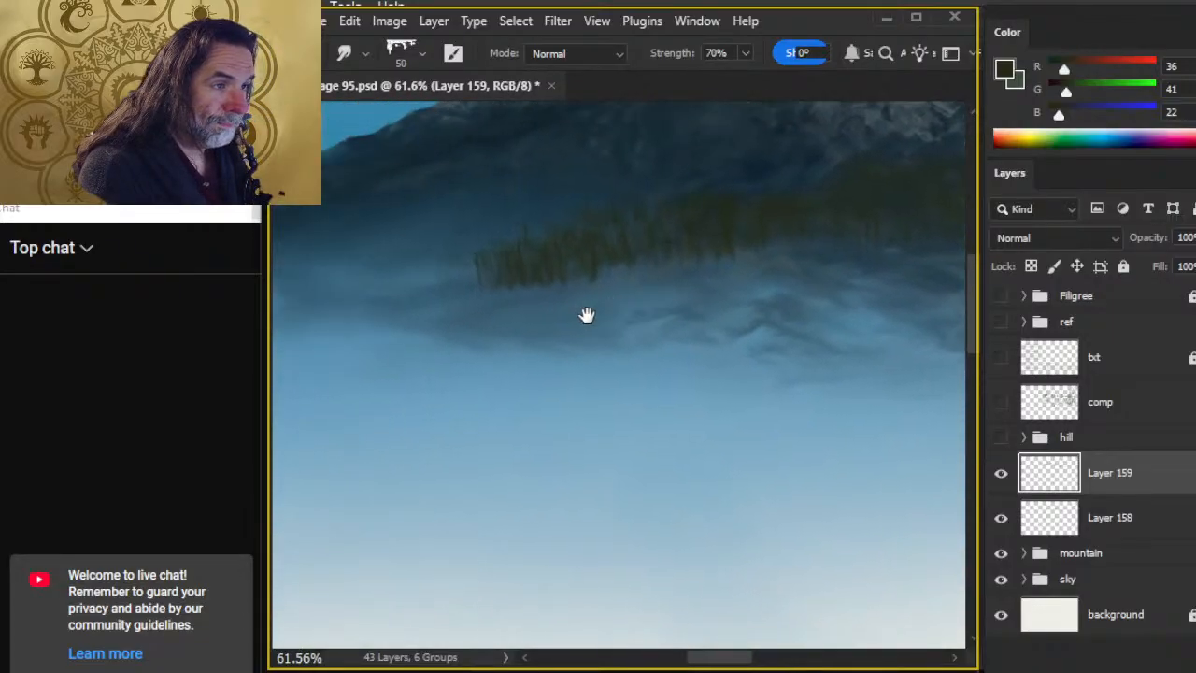
{"action": "key", "text": "e"}
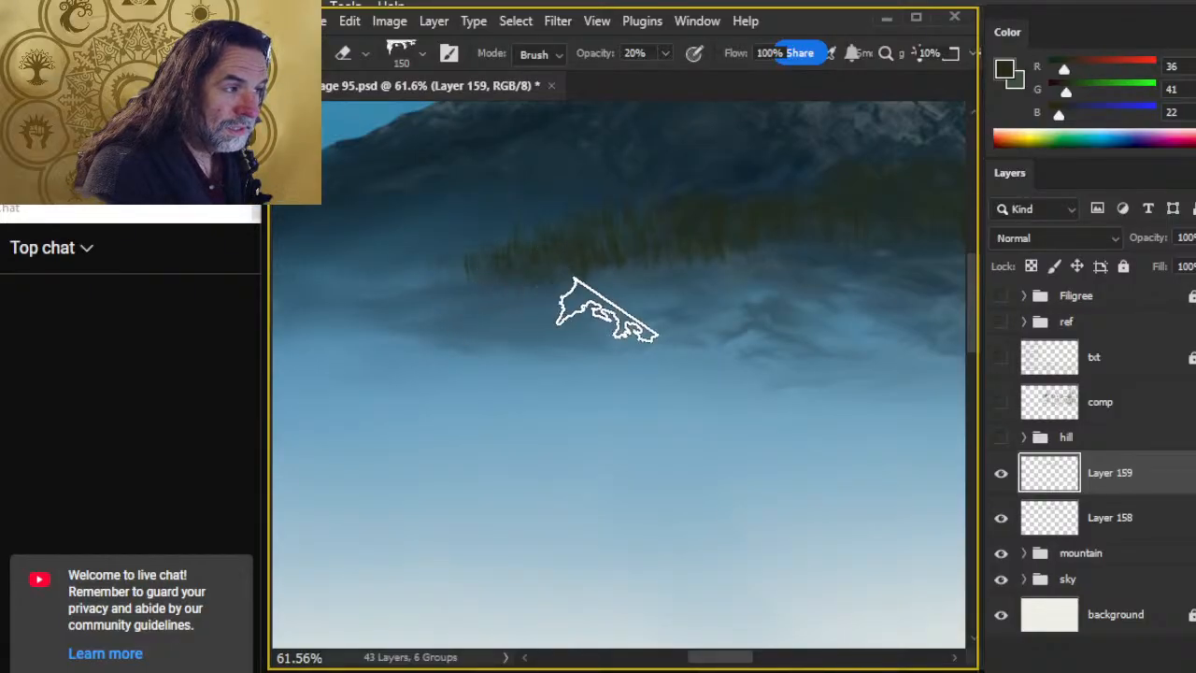
{"action": "key", "text": "r"}
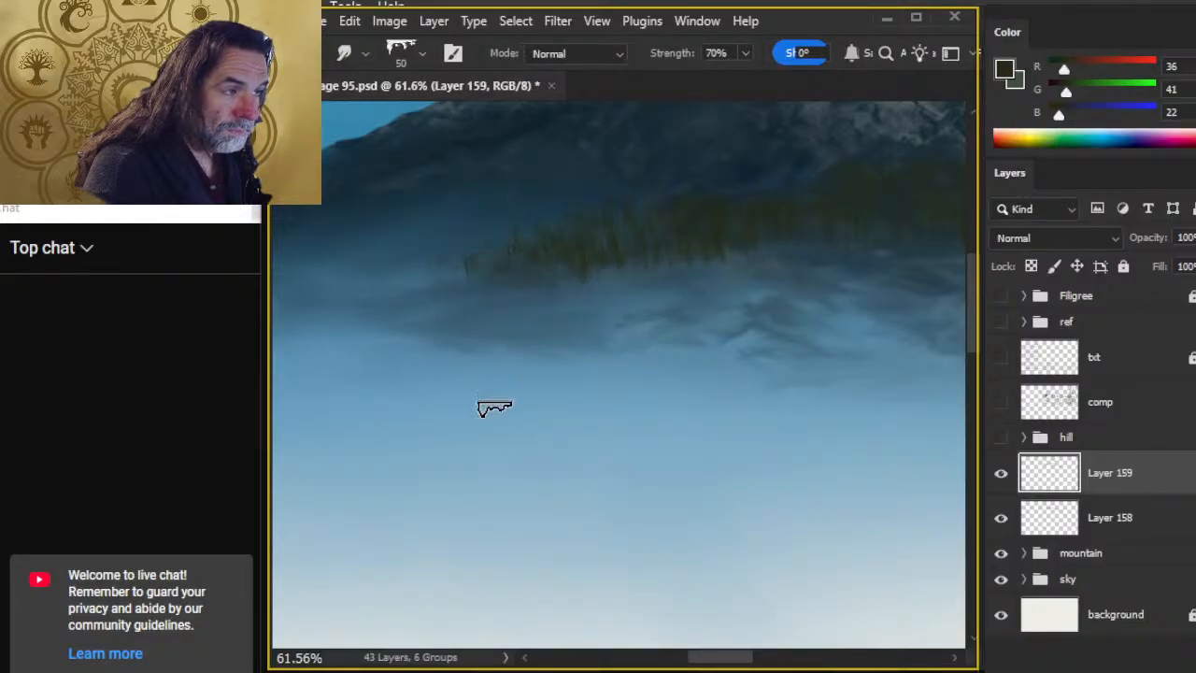
{"action": "key", "text": "e"}
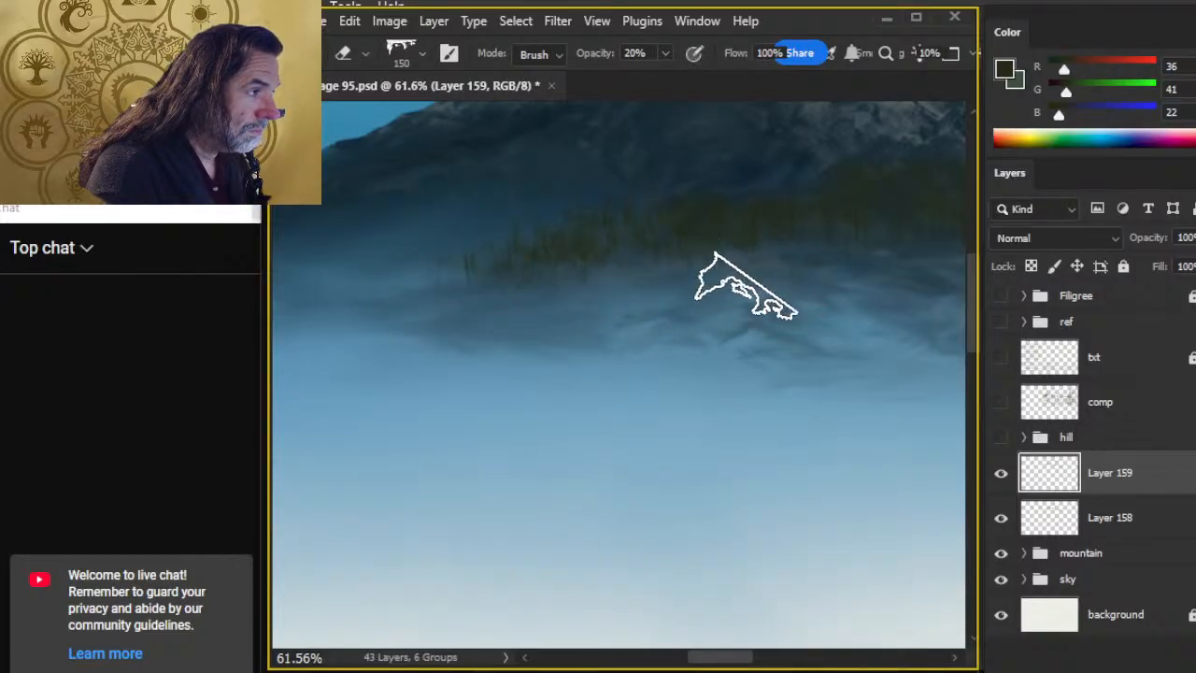
Step: Fade the second row's lower edge from beneath the main peak down its far slope using the 20% Eraser
{"action": "left_click_drag", "start_coordinate": [801, 334], "coordinate": [517, 393]}
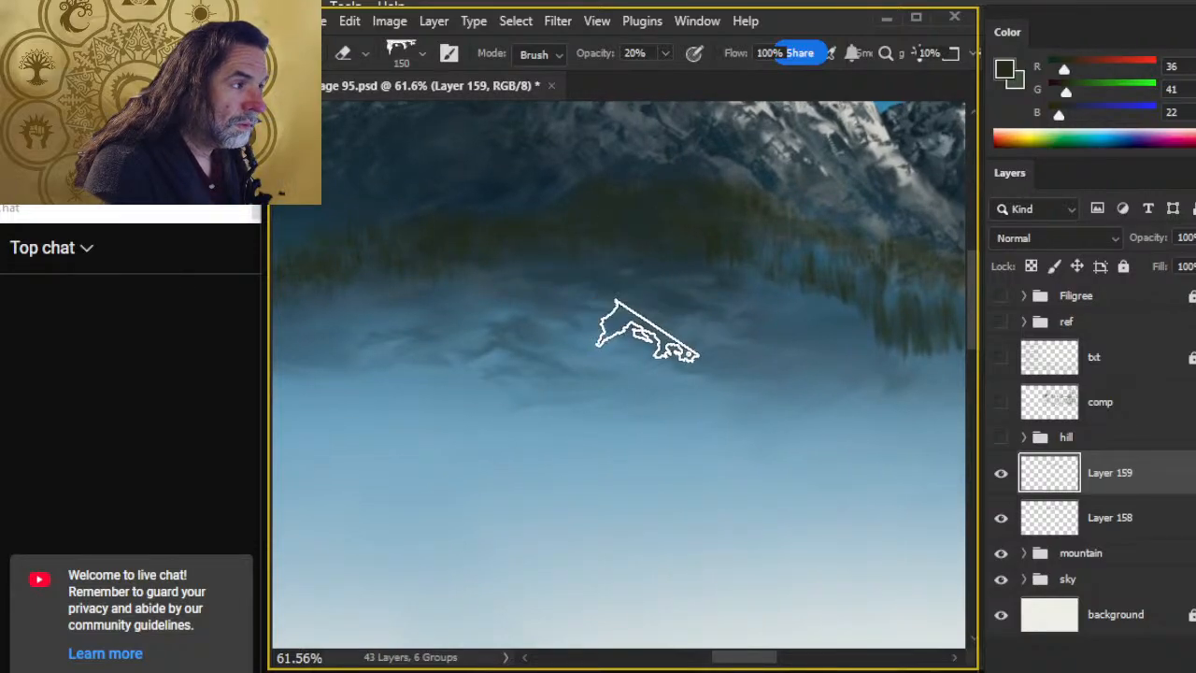
{"action": "left_click_drag", "start_coordinate": [757, 266], "coordinate": [552, 374]}
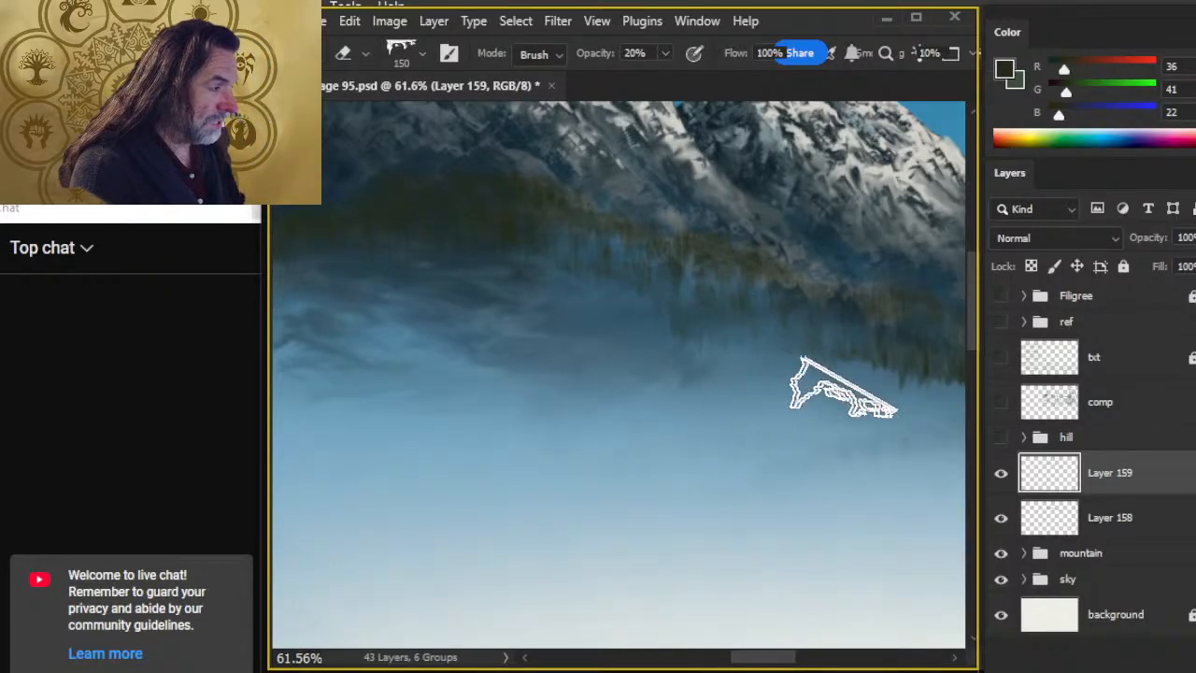
{"action": "left_click_drag", "start_coordinate": [804, 476], "coordinate": [654, 321]}
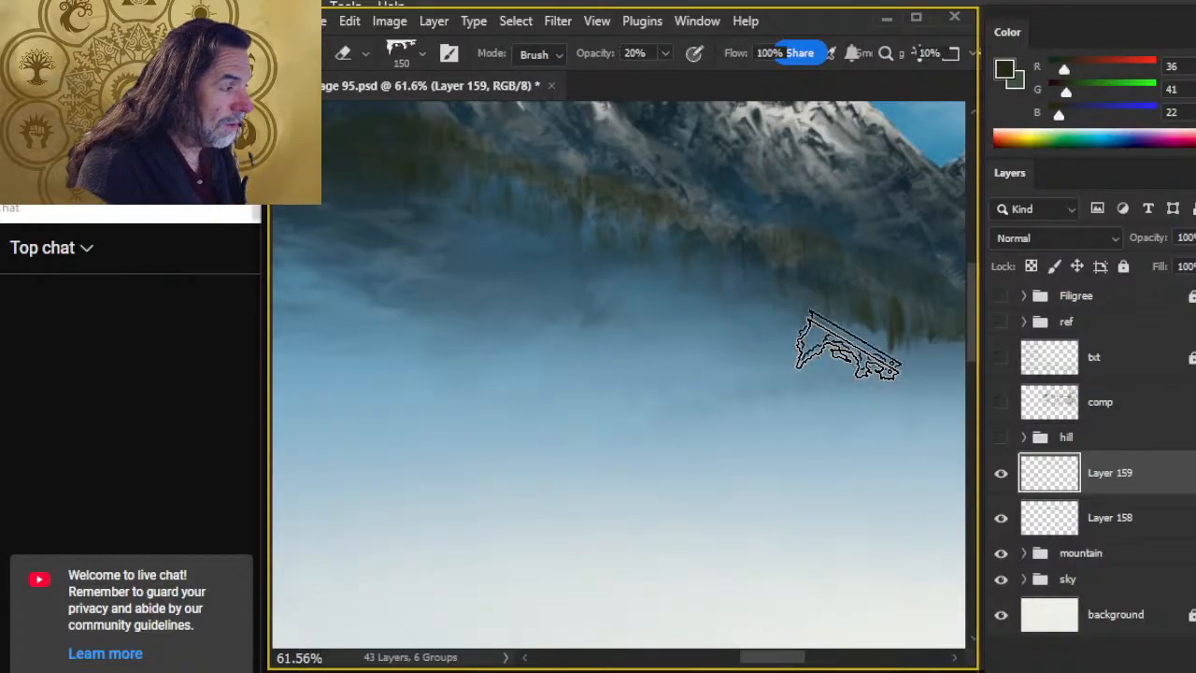
{"action": "left_click_drag", "start_coordinate": [876, 368], "coordinate": [641, 382]}
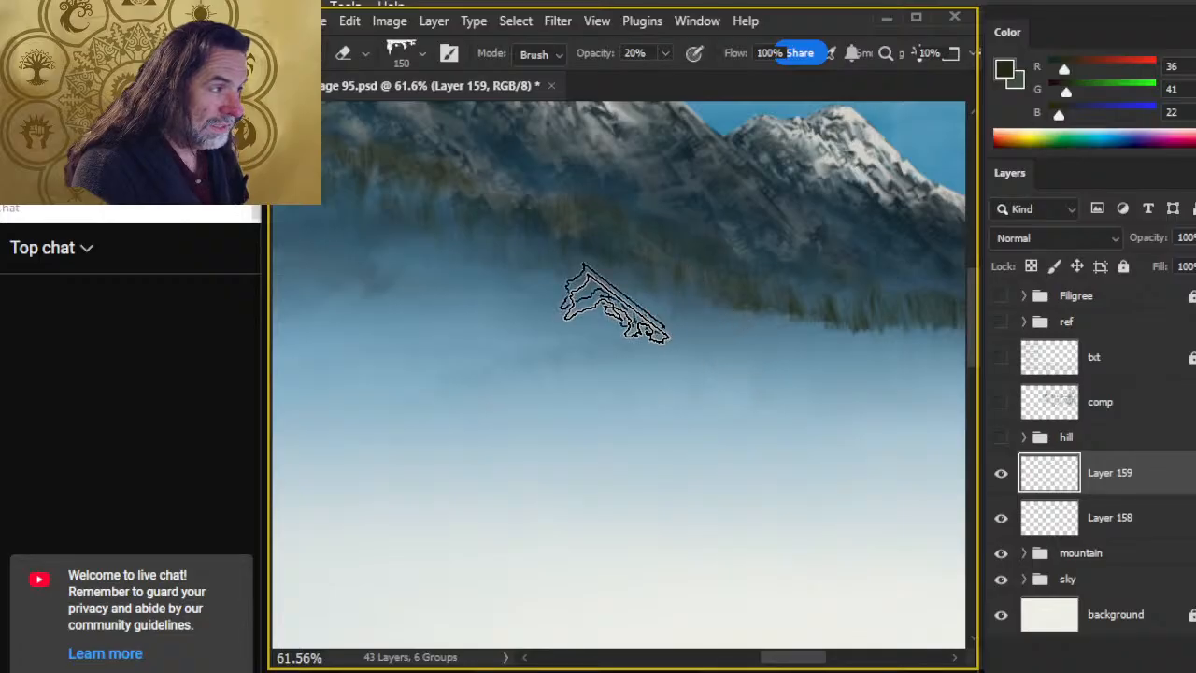
Step: Smudge new vertical streaks into the trees below the third peak's near slope and soften their bases with the 20% Eraser
{"action": "key", "text": "s"}
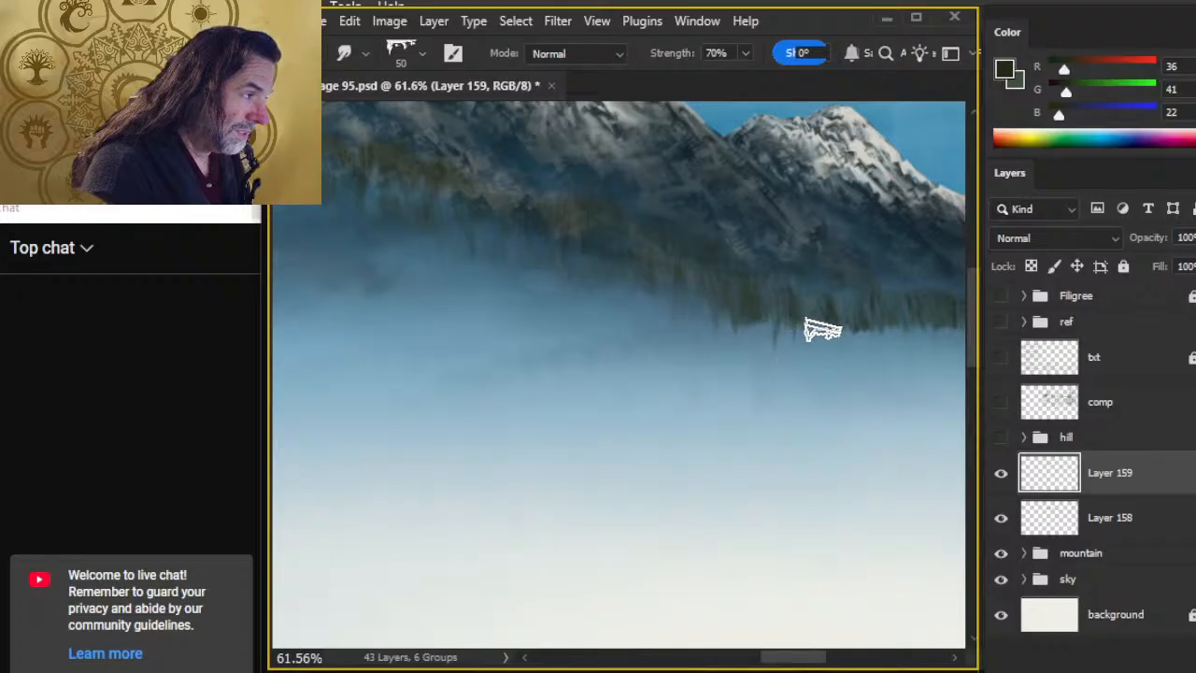
{"action": "key", "text": "e"}
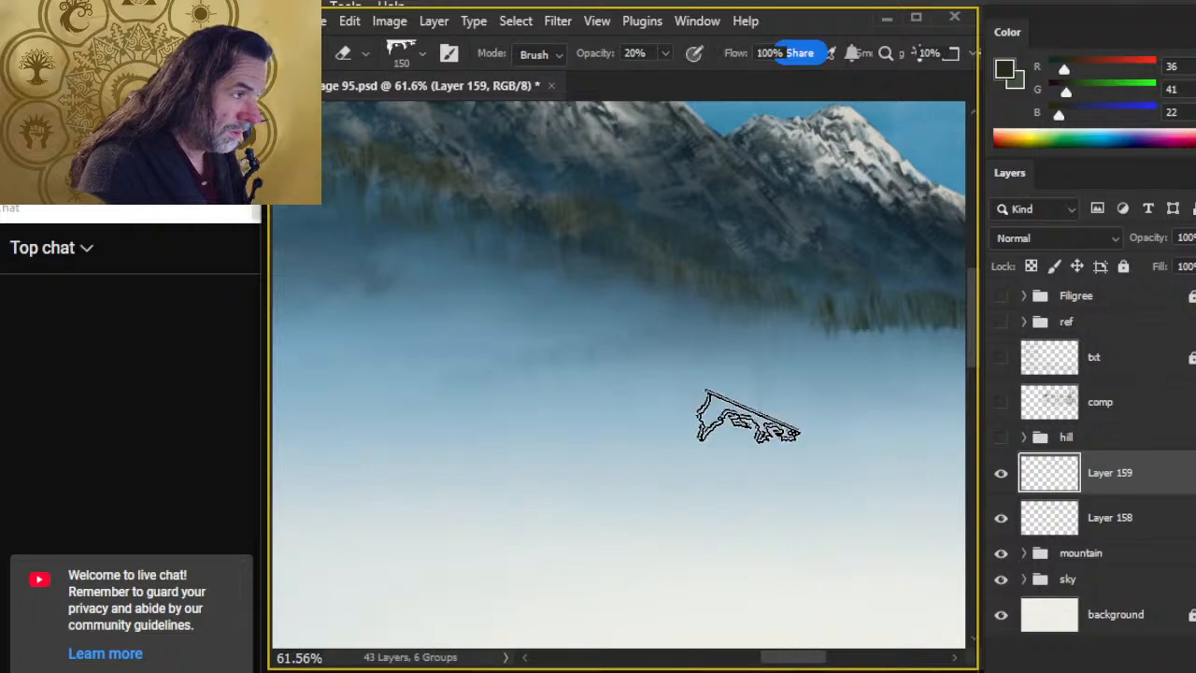
{"action": "left_click_drag", "start_coordinate": [738, 403], "coordinate": [520, 345]}
{"action": "key", "text": "r"}
{"action": "key", "text": "e"}
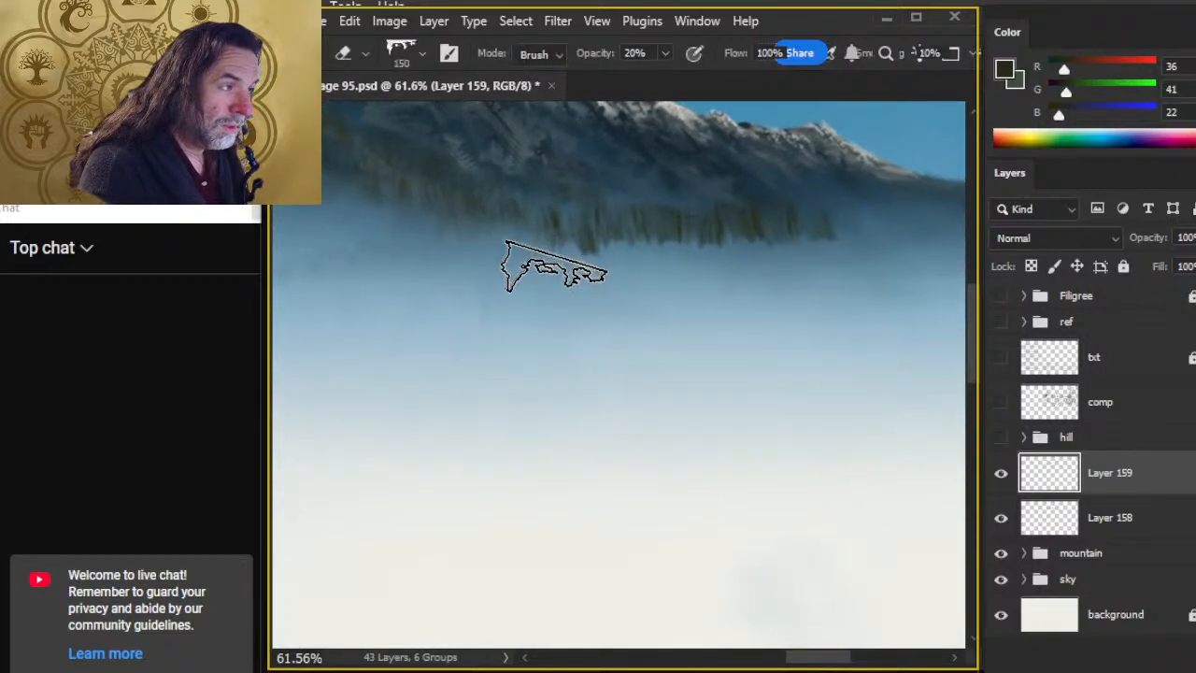
Step: Check the Epidemic Sound browser window and OBS, and return to Photoshop
{"action": "key", "text": "alt+Tab"}
{"action": "key", "text": "alt+Tab"}
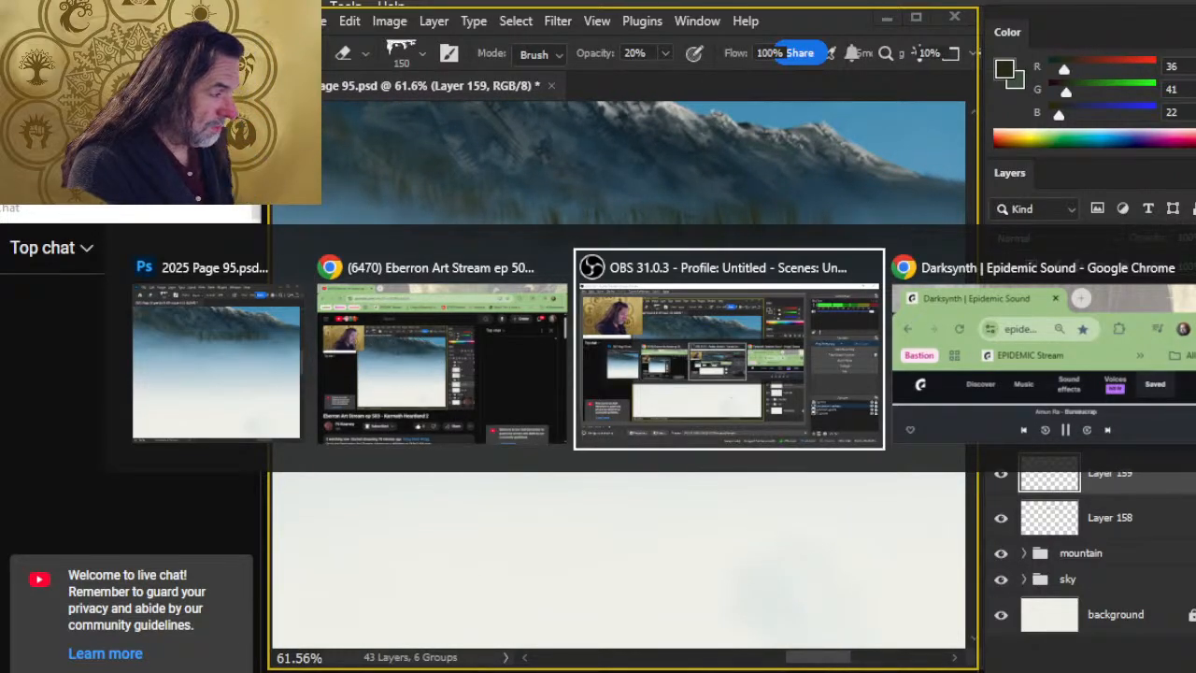
{"action": "key", "text": "alt+Tab"}
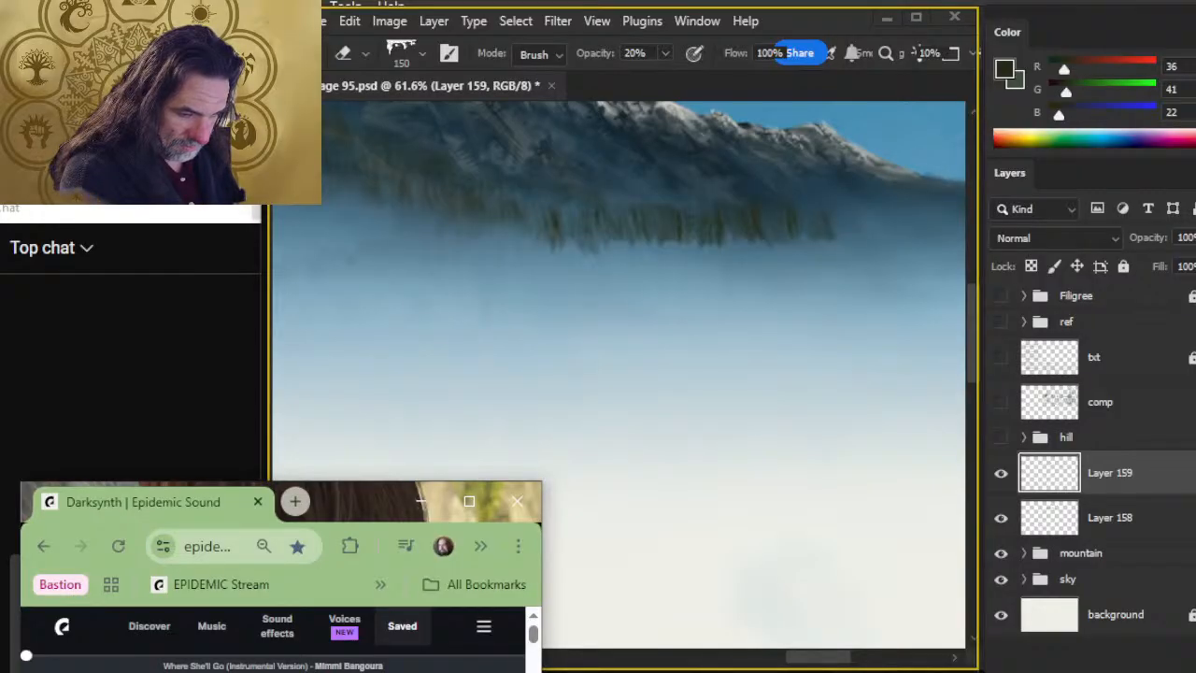
{"action": "key", "text": "alt+Tab"}
{"action": "key", "text": "alt+Tab"}
{"action": "key", "text": "alt+Tab"}
{"action": "key", "text": "alt+Tab"}
{"action": "key", "text": "alt+Tab"}
{"action": "key", "text": "alt+Tab"}
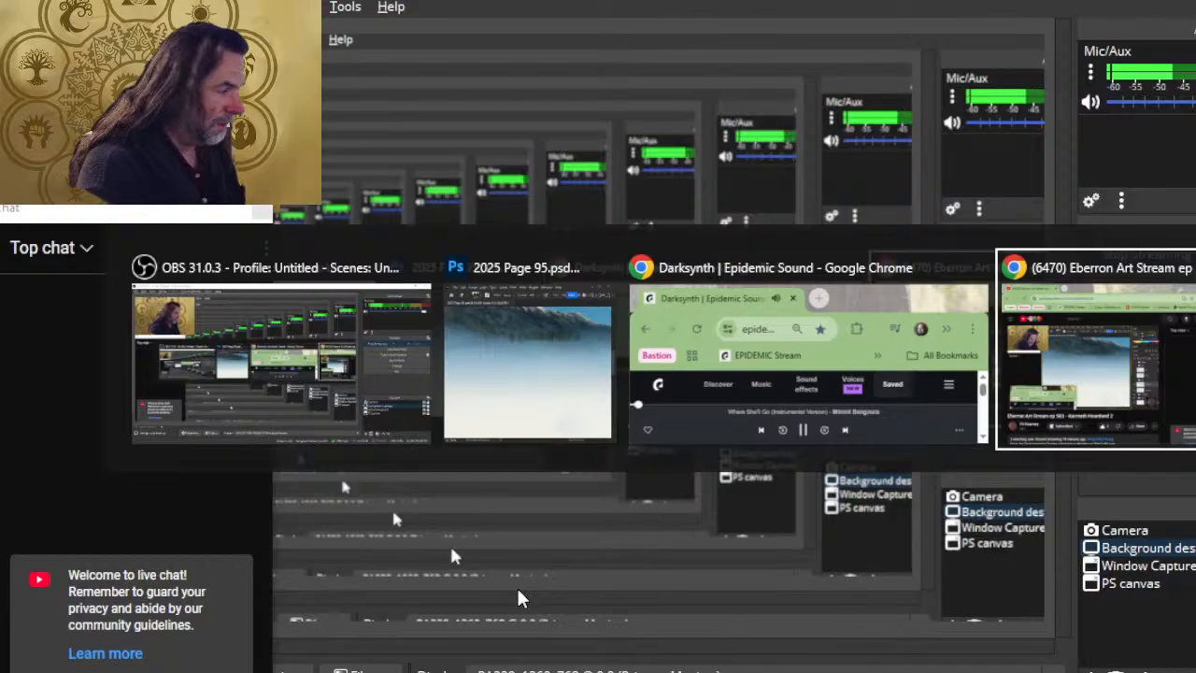
{"action": "key", "text": "alt+Tab"}
{"action": "key", "text": "alt+Tab"}
Step: Soften the second row's far end beyond the third peak, alternating the 70% Smudge tool with the 150 px Eraser at 20% opacity
{"action": "key", "text": "r"}
{"action": "key", "text": "e"}
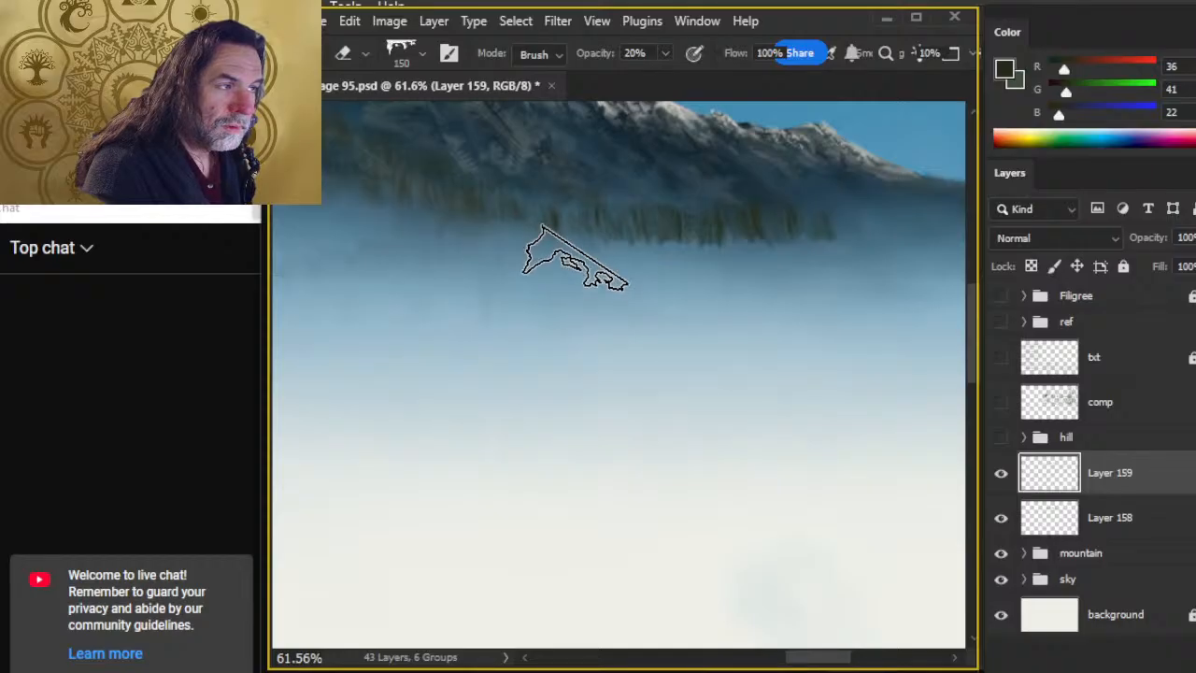
{"action": "key", "text": "r"}
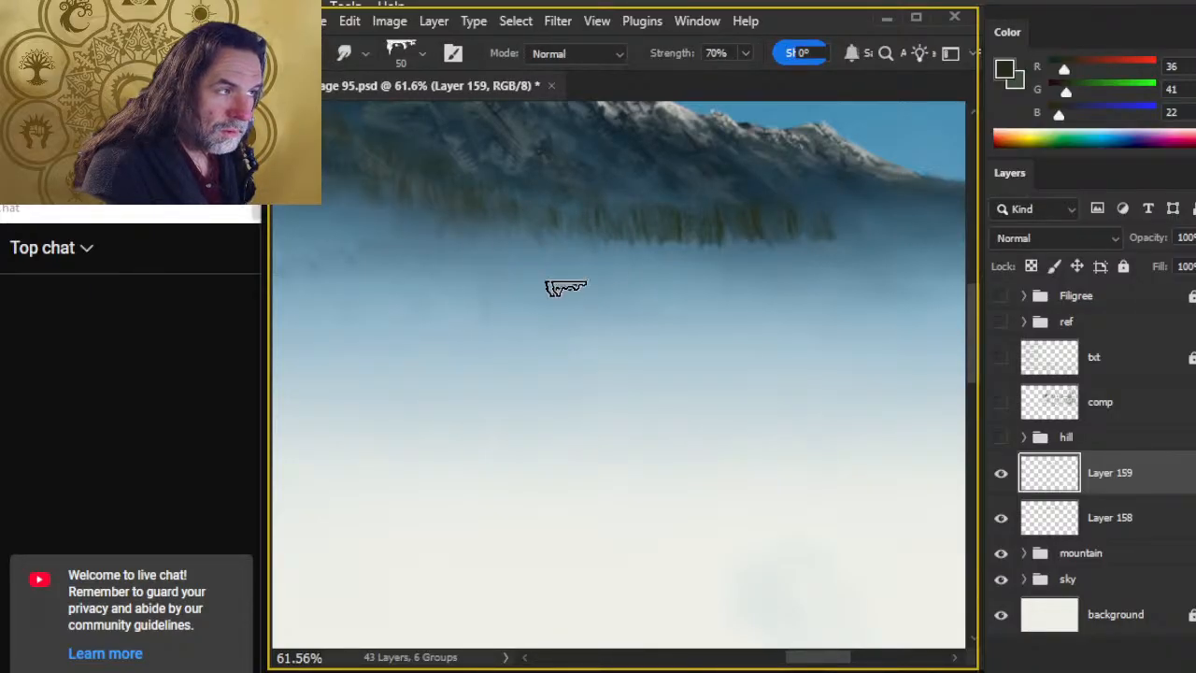
{"action": "key", "text": "e"}
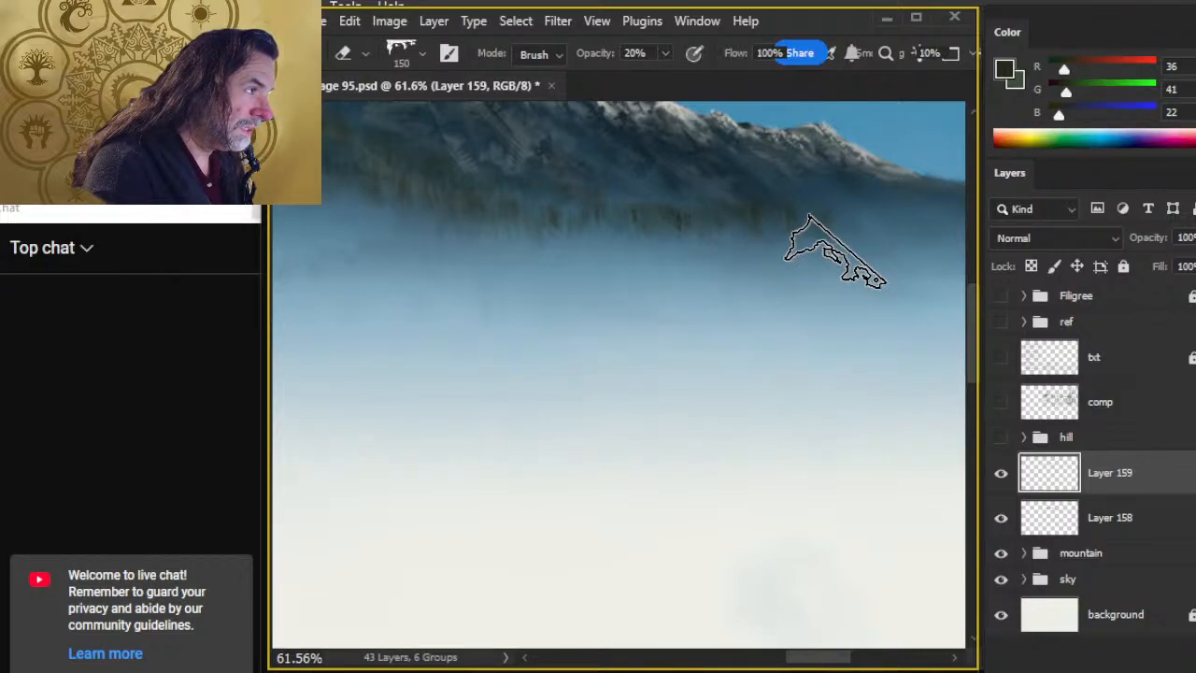
Step: Pull short vertical streaks down from the far-end trees with the 50 px Smudge tool and fade them with the 20% Eraser
{"action": "key", "text": "r"}
{"action": "mouse_move", "coordinate": [634, 205]}
{"action": "left_mouse_down"}
{"action": "mouse_move", "coordinate": [636, 250]}
{"action": "mouse_move", "coordinate": [661, 242]}
{"action": "mouse_move", "coordinate": [654, 222]}
{"action": "mouse_move", "coordinate": [680, 211]}
{"action": "mouse_move", "coordinate": [656, 255]}
{"action": "left_mouse_up"}
{"action": "mouse_move", "coordinate": [680, 213]}
{"action": "left_mouse_down"}
{"action": "mouse_move", "coordinate": [678, 252]}
{"action": "mouse_move", "coordinate": [700, 265]}
{"action": "left_mouse_up"}
{"action": "left_click_drag", "start_coordinate": [716, 206], "coordinate": [740, 252]}
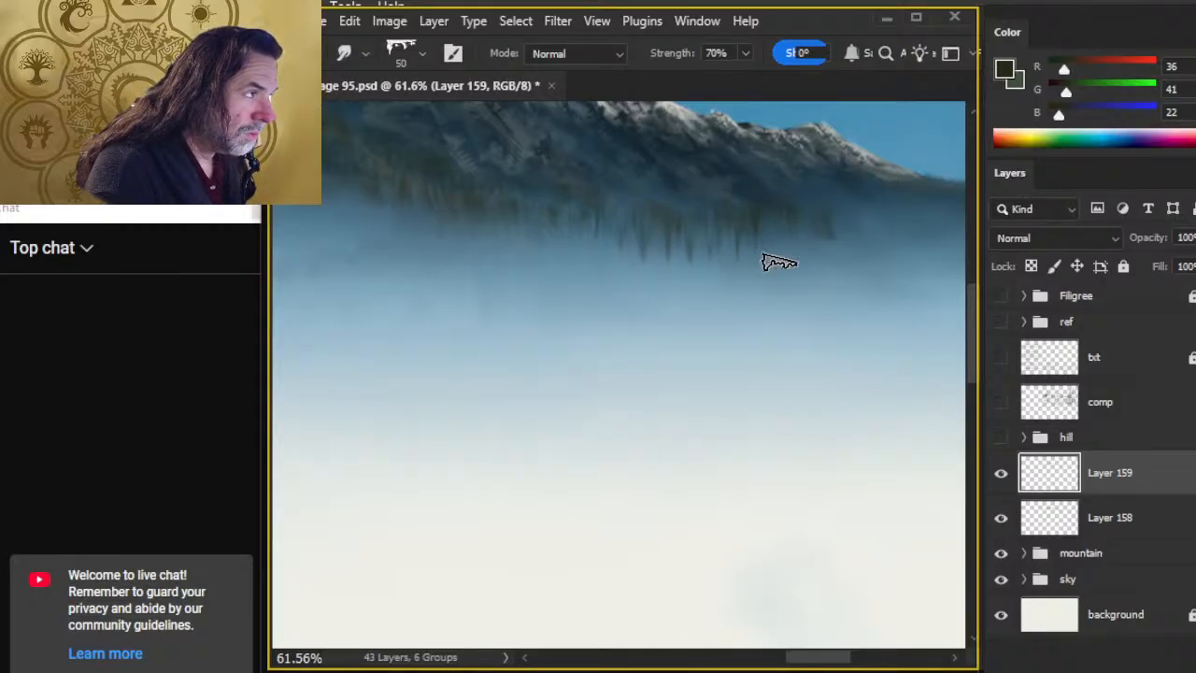
{"action": "left_click_drag", "start_coordinate": [777, 196], "coordinate": [784, 250]}
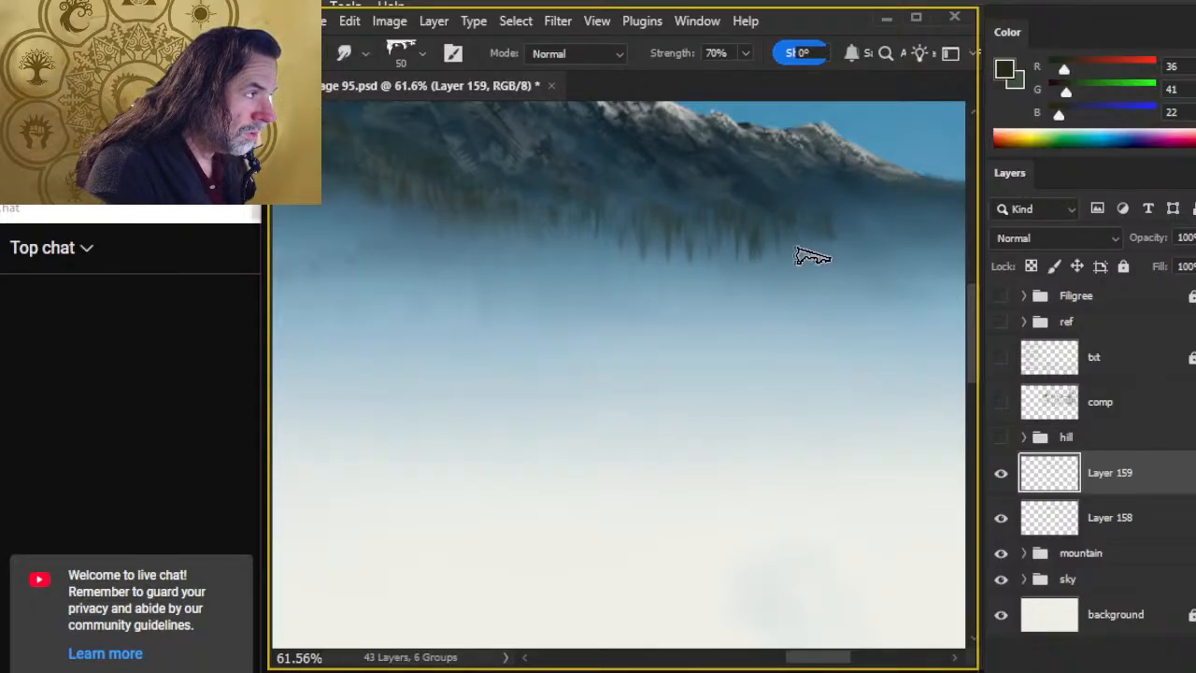
{"action": "mouse_move", "coordinate": [825, 203]}
{"action": "left_mouse_down"}
{"action": "mouse_move", "coordinate": [848, 270]}
{"action": "mouse_move", "coordinate": [878, 229]}
{"action": "mouse_move", "coordinate": [850, 211]}
{"action": "mouse_move", "coordinate": [833, 271]}
{"action": "left_mouse_up"}
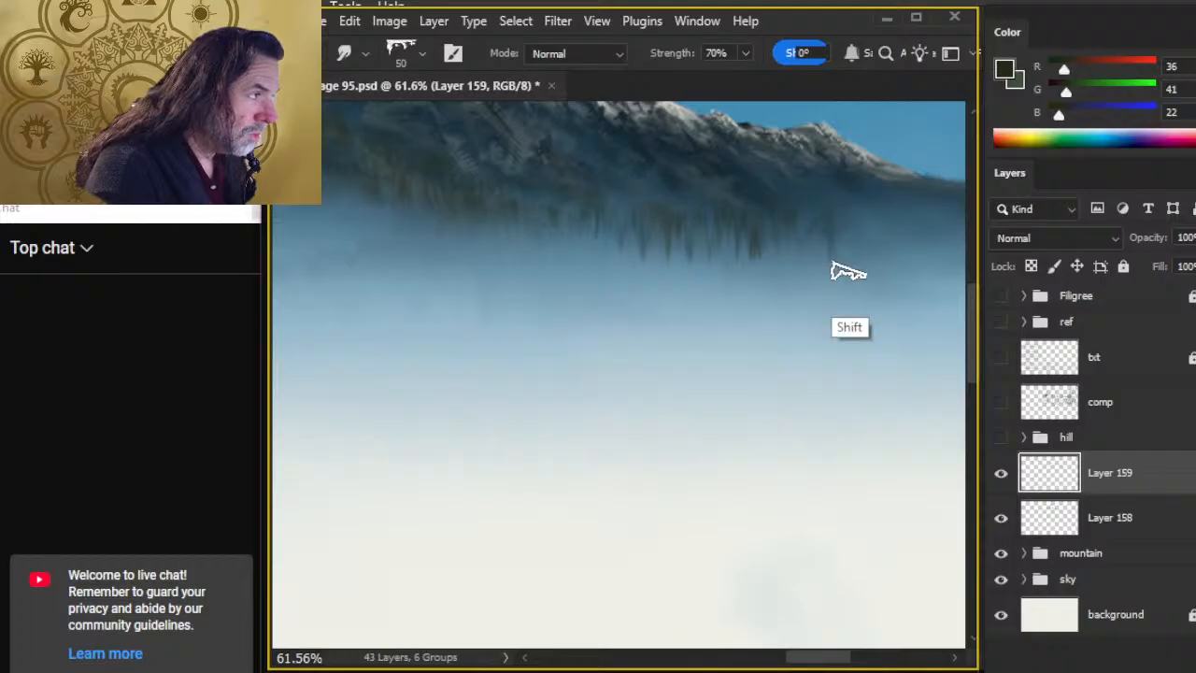
{"action": "key", "text": "e"}
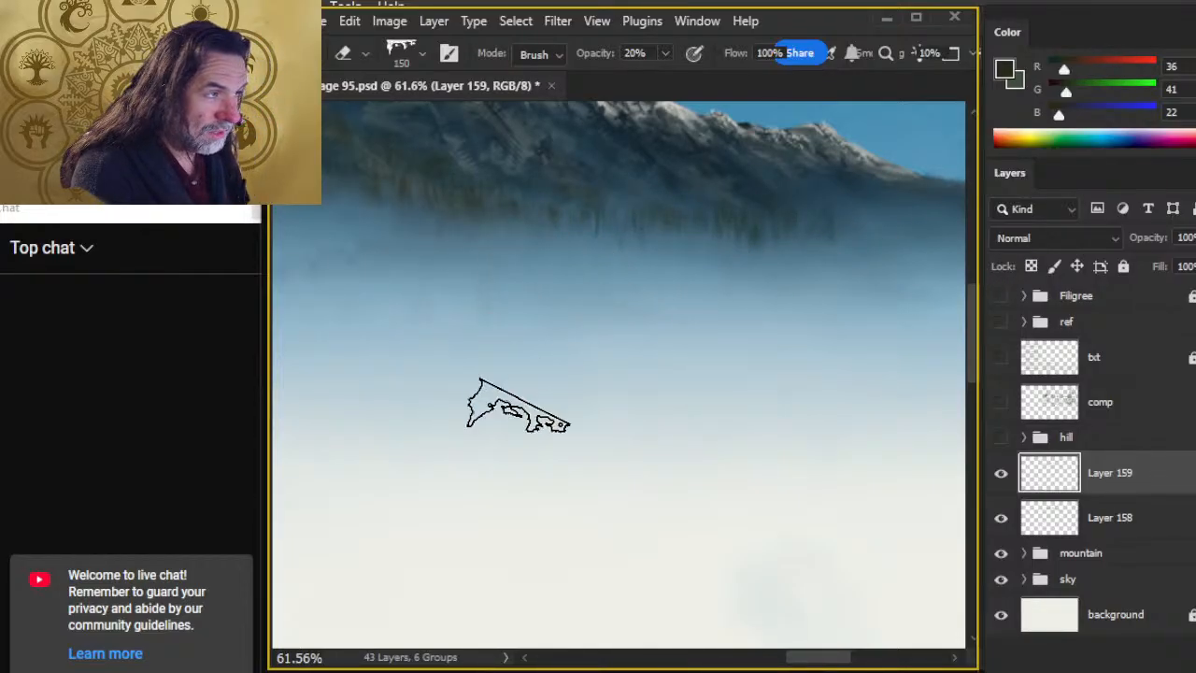
Step: Smudge faint vertical streaks along the treeline between the main and third peaks and fade its lower edge with the 20% Eraser
{"action": "left_click_drag", "start_coordinate": [522, 374], "coordinate": [699, 395]}
{"action": "key", "text": "r"}
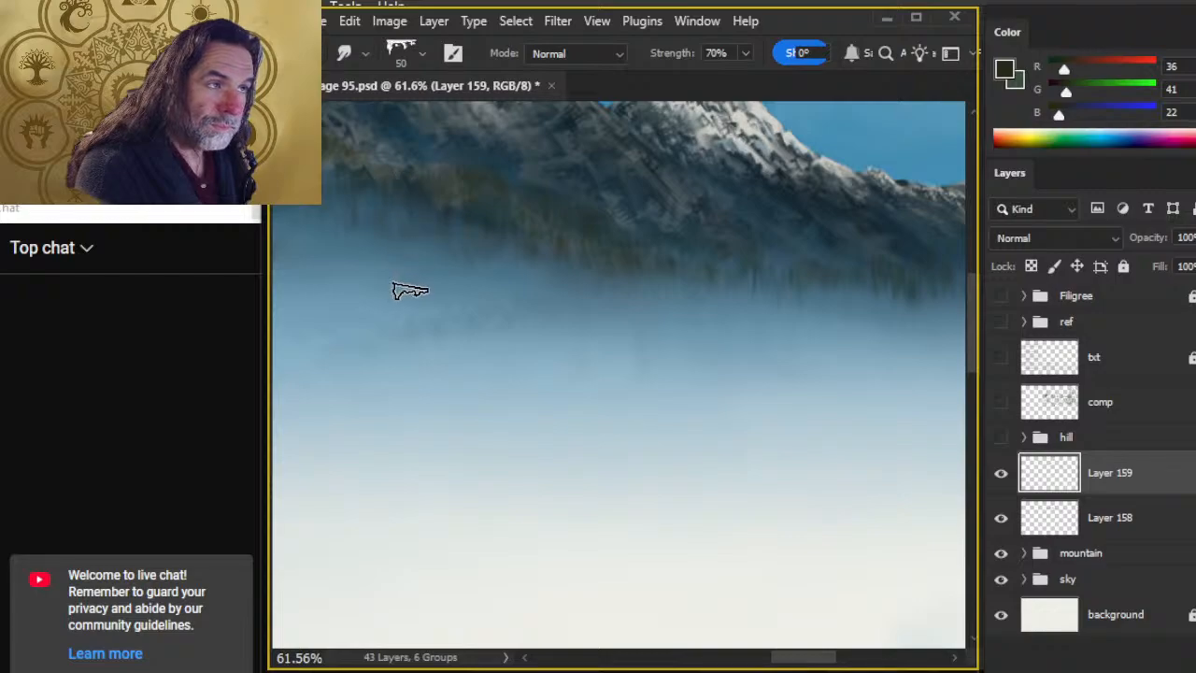
{"action": "left_click_drag", "start_coordinate": [405, 288], "coordinate": [565, 344]}
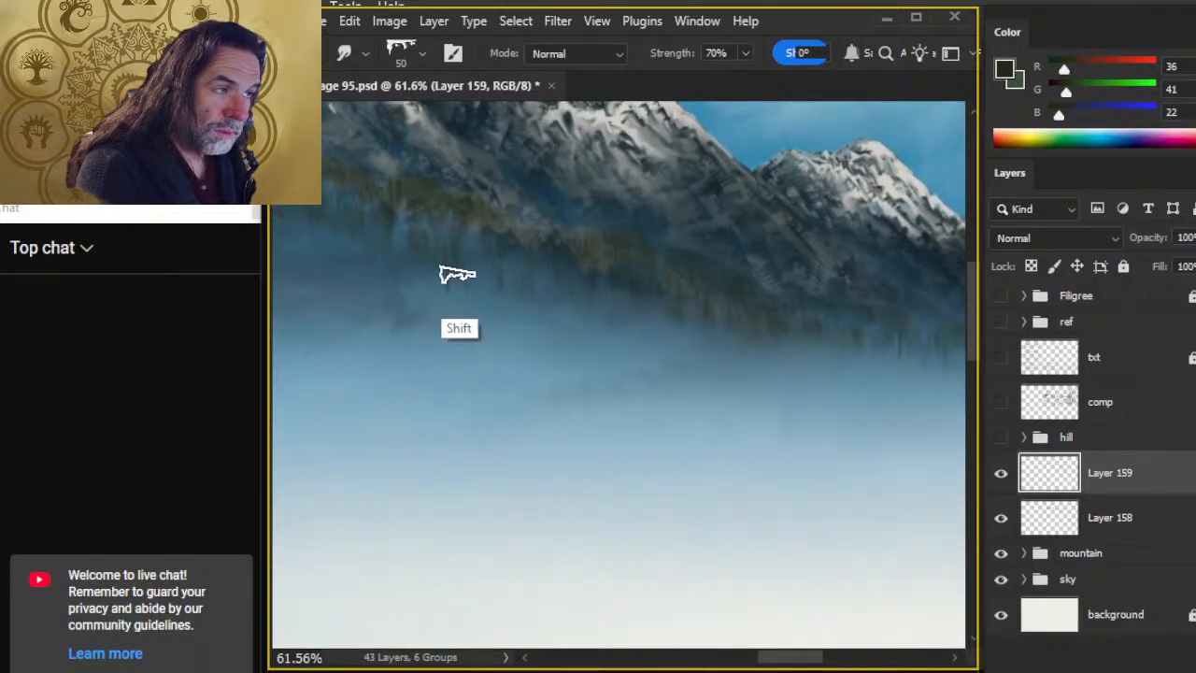
{"action": "key", "text": "e"}
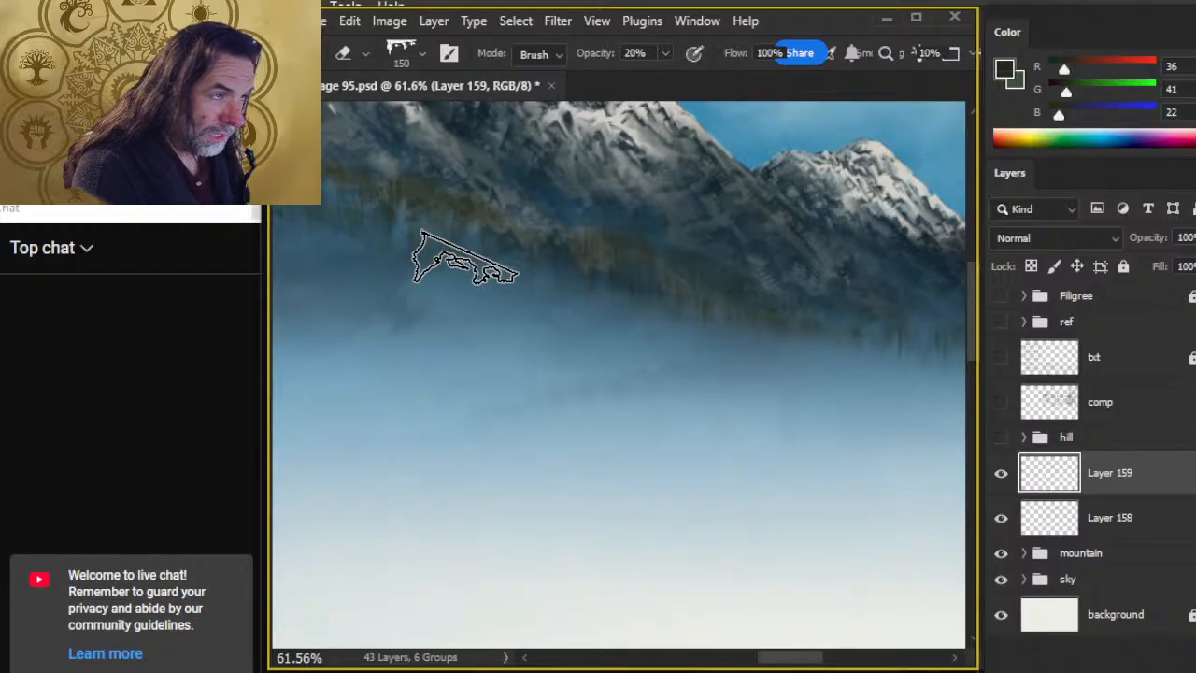
{"action": "left_click_drag", "start_coordinate": [422, 347], "coordinate": [635, 400]}
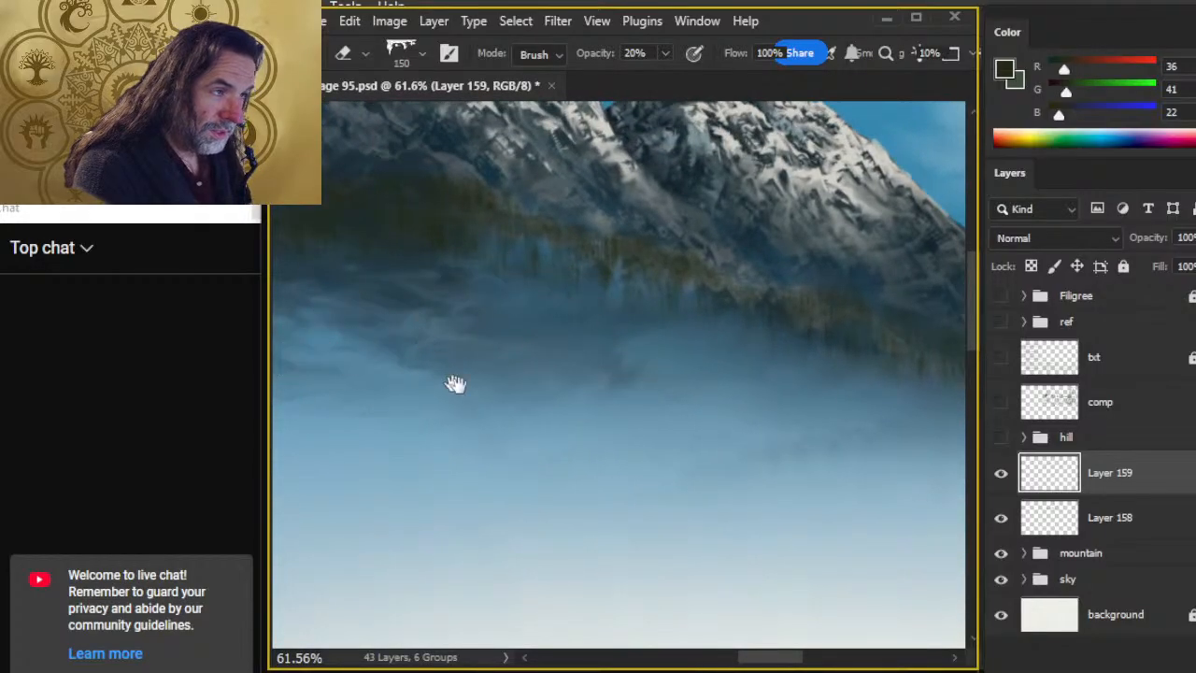
Step: Streak the trees beneath the main peak with the 70% Smudge tool and soften their lower edge with the 20% Eraser
{"action": "left_click_drag", "start_coordinate": [443, 379], "coordinate": [620, 428]}
{"action": "key", "text": "r"}
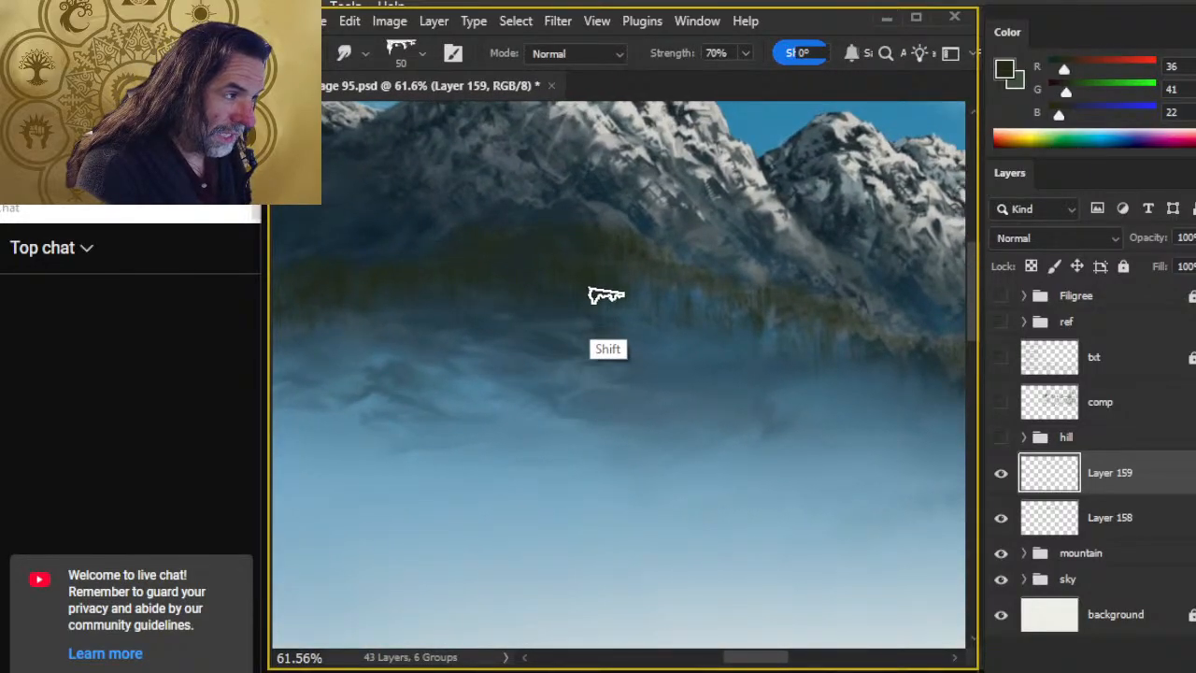
{"action": "key", "text": "e"}
Step: Smudge the trees at the second row's left end into the mist, fade their bases with the 20% Eraser, and review the whole treeline
{"action": "left_click_drag", "start_coordinate": [452, 391], "coordinate": [643, 419]}
{"action": "mouse_move", "coordinate": [430, 379]}
{"action": "left_mouse_down"}
{"action": "mouse_move", "coordinate": [619, 405]}
{"action": "mouse_move", "coordinate": [561, 365]}
{"action": "left_mouse_up"}
{"action": "key", "text": "r"}
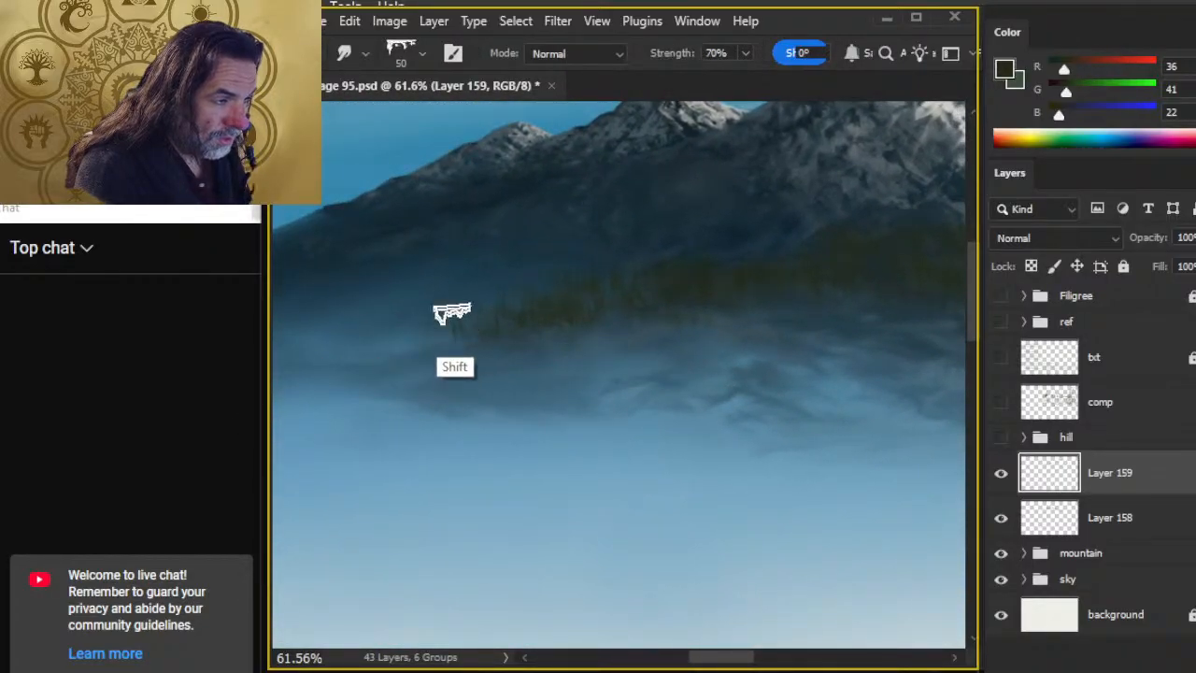
{"action": "key", "text": "e"}
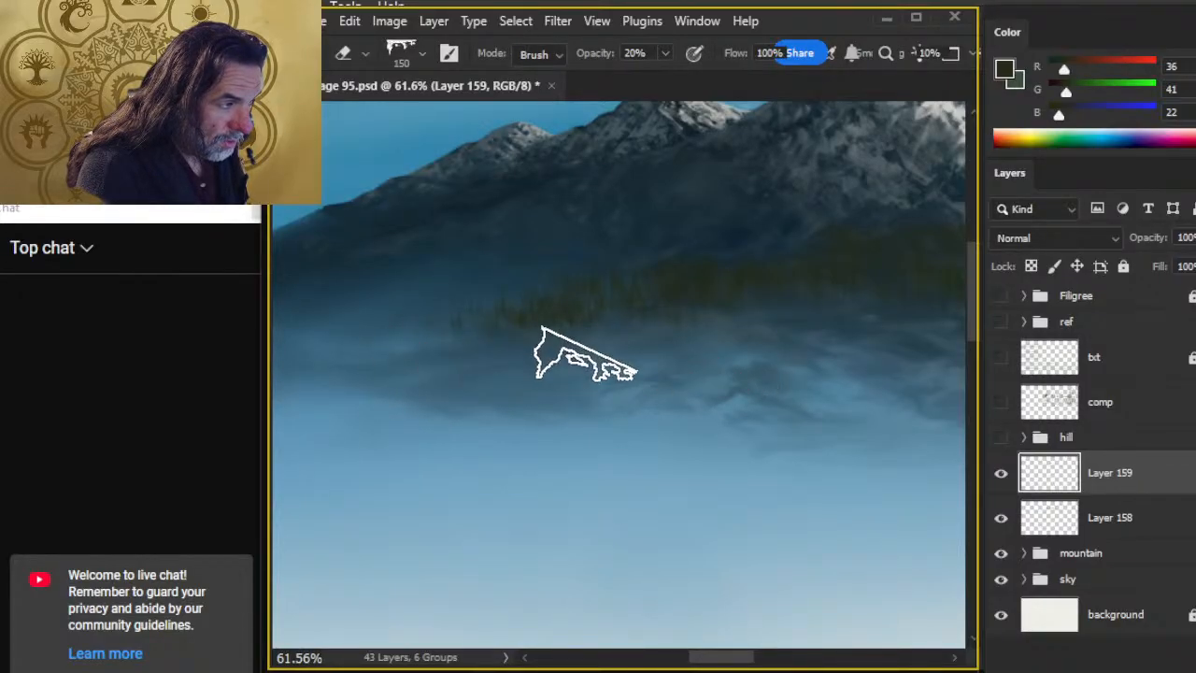
{"action": "key", "text": "ctrl+space"}
{"action": "left_click_drag", "start_coordinate": [774, 541], "coordinate": [729, 532]}
{"action": "left_click_drag", "start_coordinate": [826, 564], "coordinate": [564, 422]}
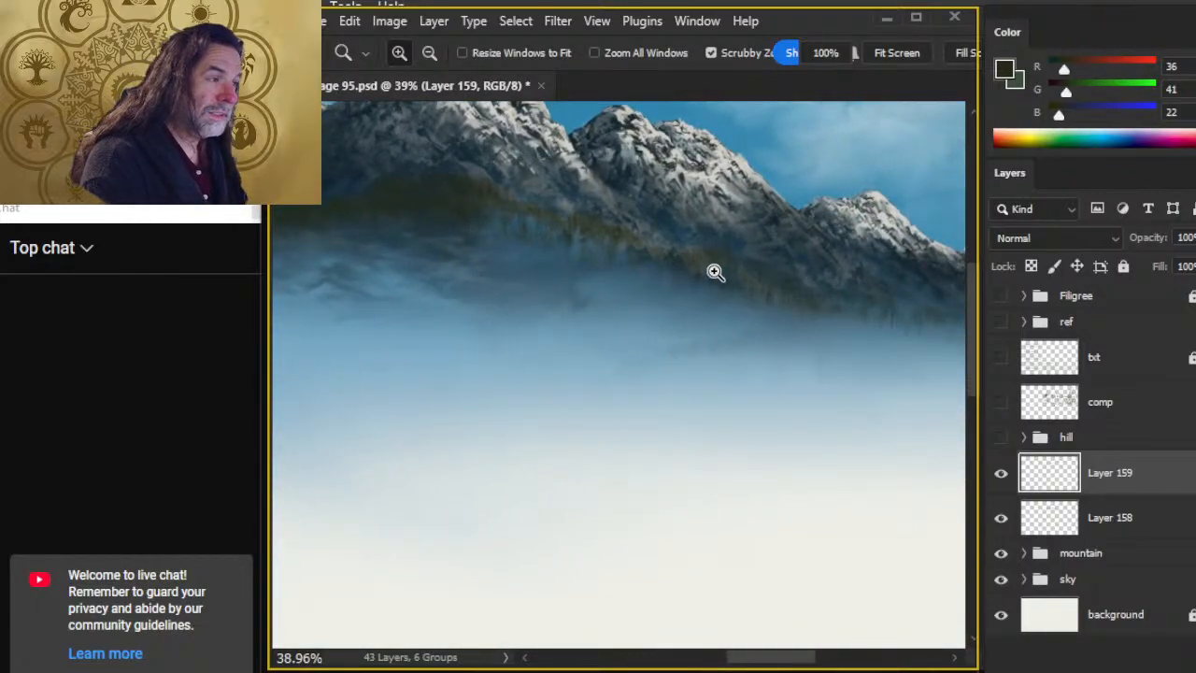
Step: Blend the rock texture on the second peak's lower slope on Layer 150 in the mountain group, using the 35 px Smudge tool at 70%
{"action": "left_click_drag", "start_coordinate": [715, 273], "coordinate": [783, 260]}
{"action": "left_click_drag", "start_coordinate": [797, 348], "coordinate": [595, 385]}
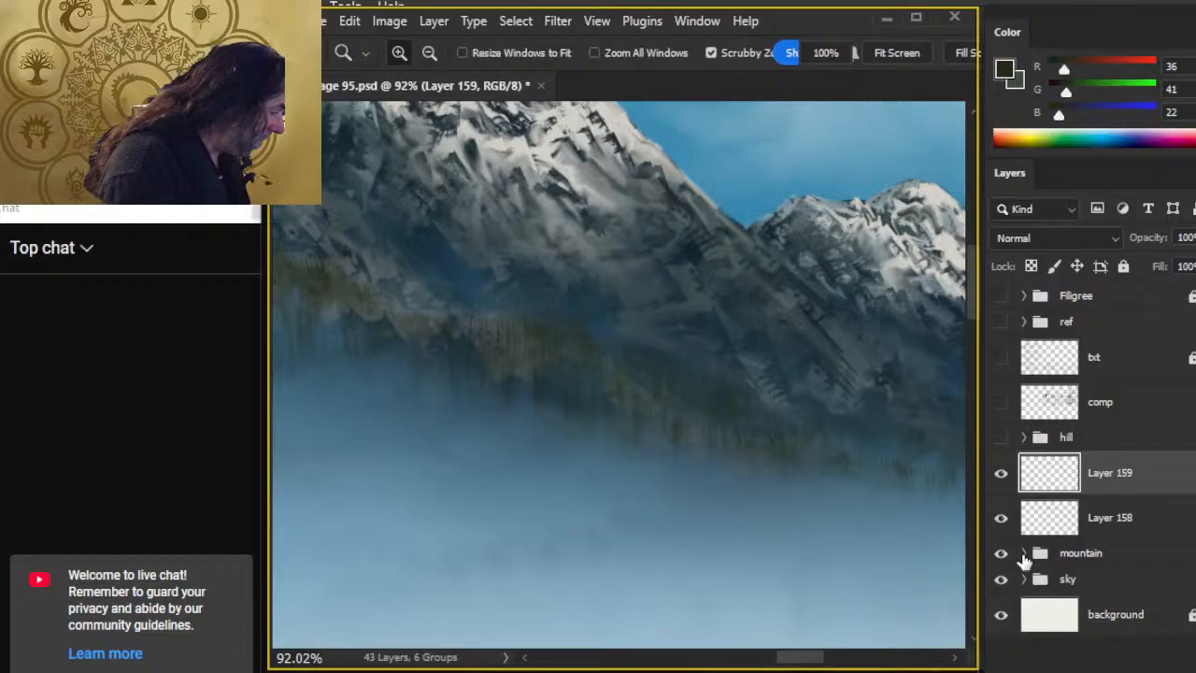
{"action": "left_click", "coordinate": [1024, 553]}
{"action": "scroll", "coordinate": [1122, 553], "scroll_direction": "down", "scroll_amount": 2}
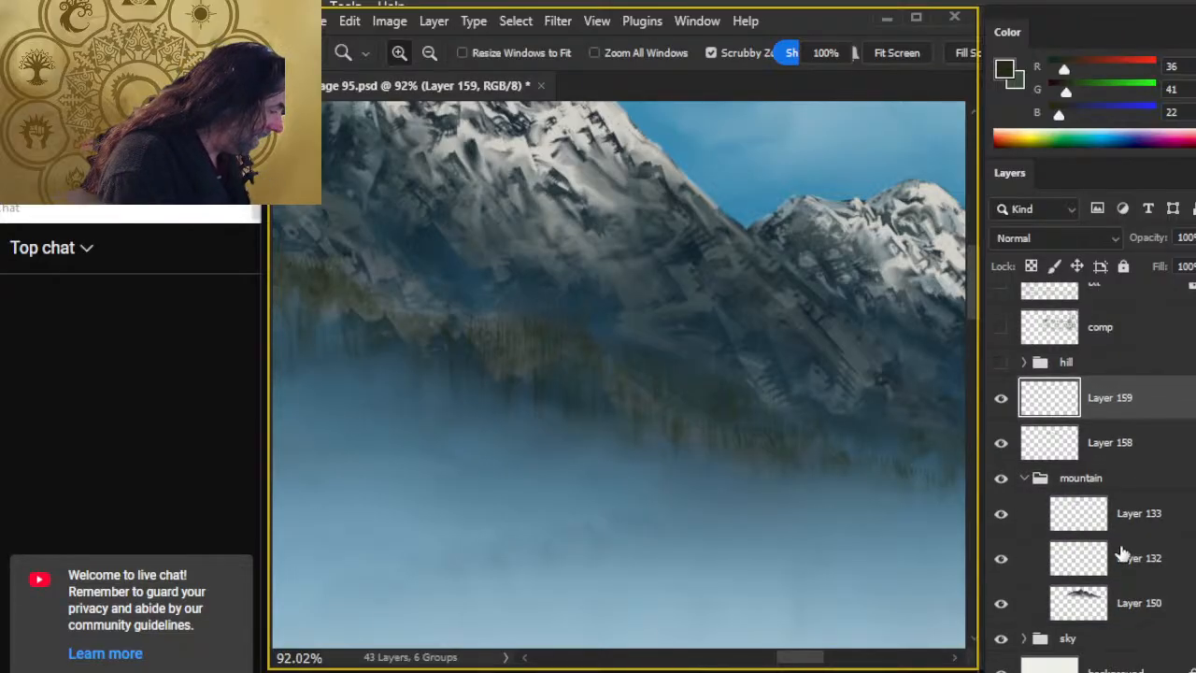
{"action": "left_click", "coordinate": [1002, 606]}
{"action": "left_click", "coordinate": [1002, 605]}
{"action": "left_click", "coordinate": [1047, 605]}
{"action": "key", "text": "r"}
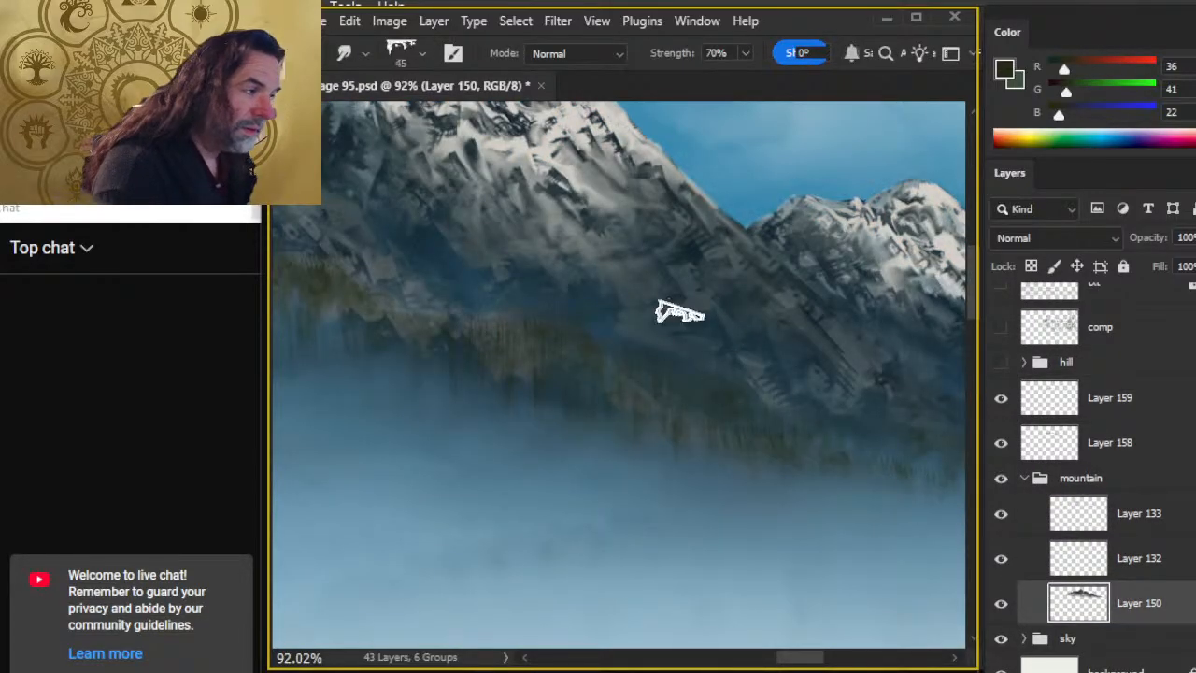
{"action": "key", "text": "bracketleft"}
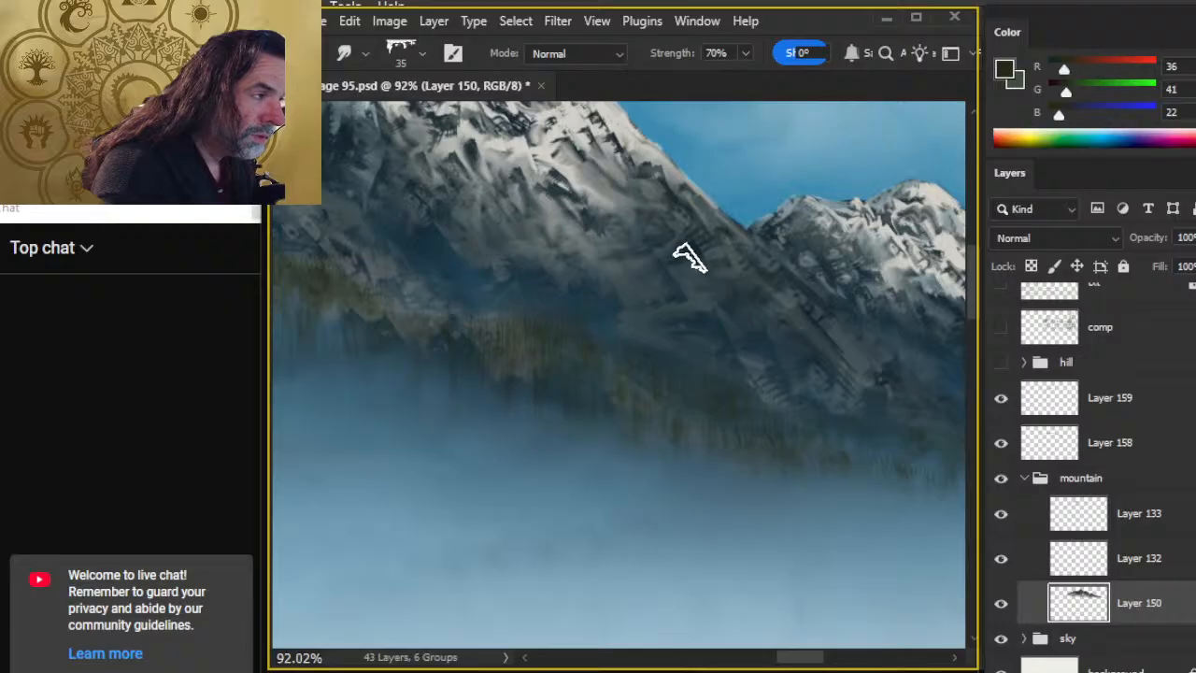
{"action": "key", "text": "e"}
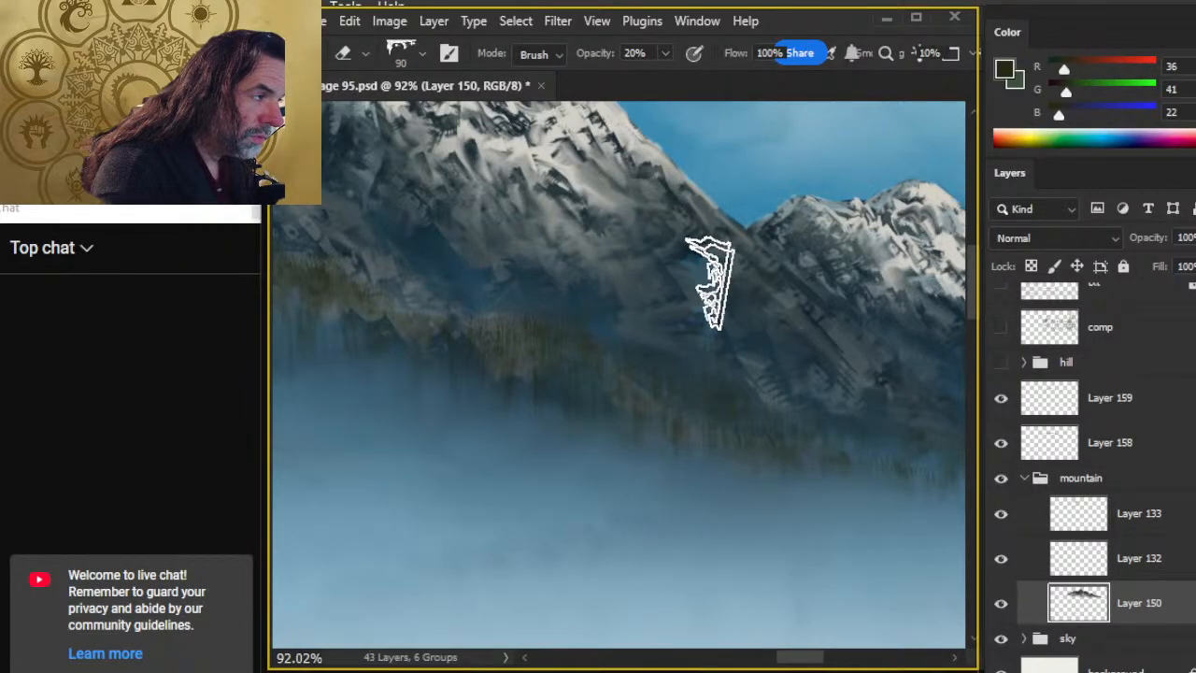
{"action": "key", "text": "r"}
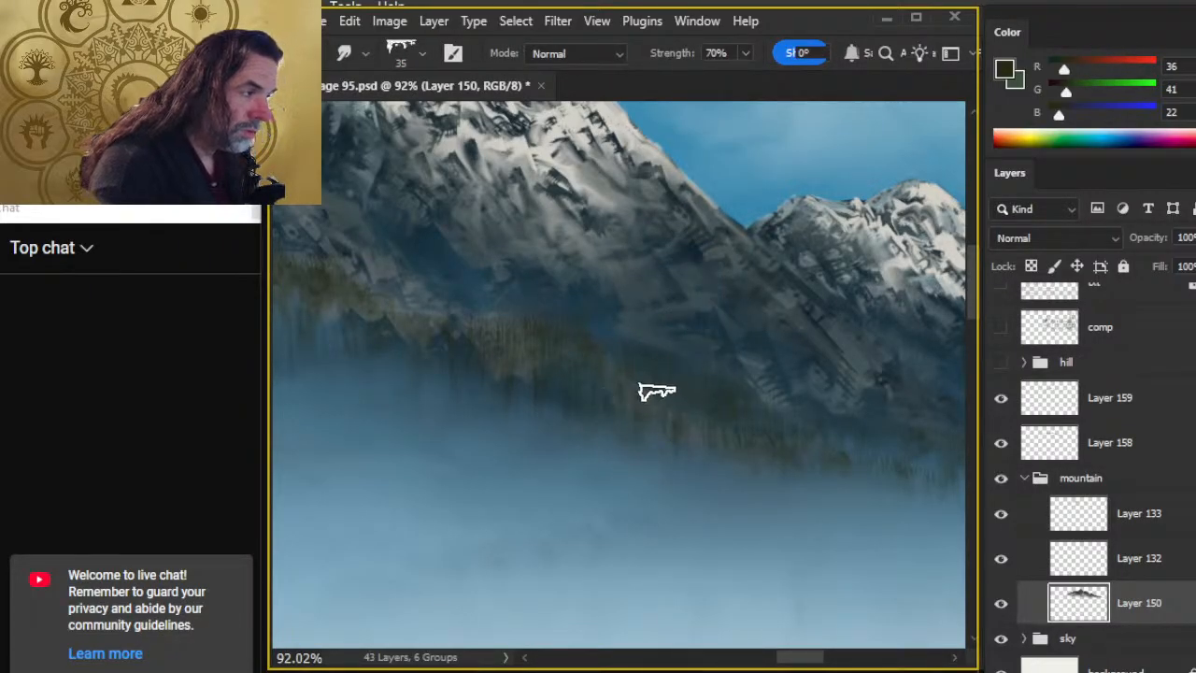
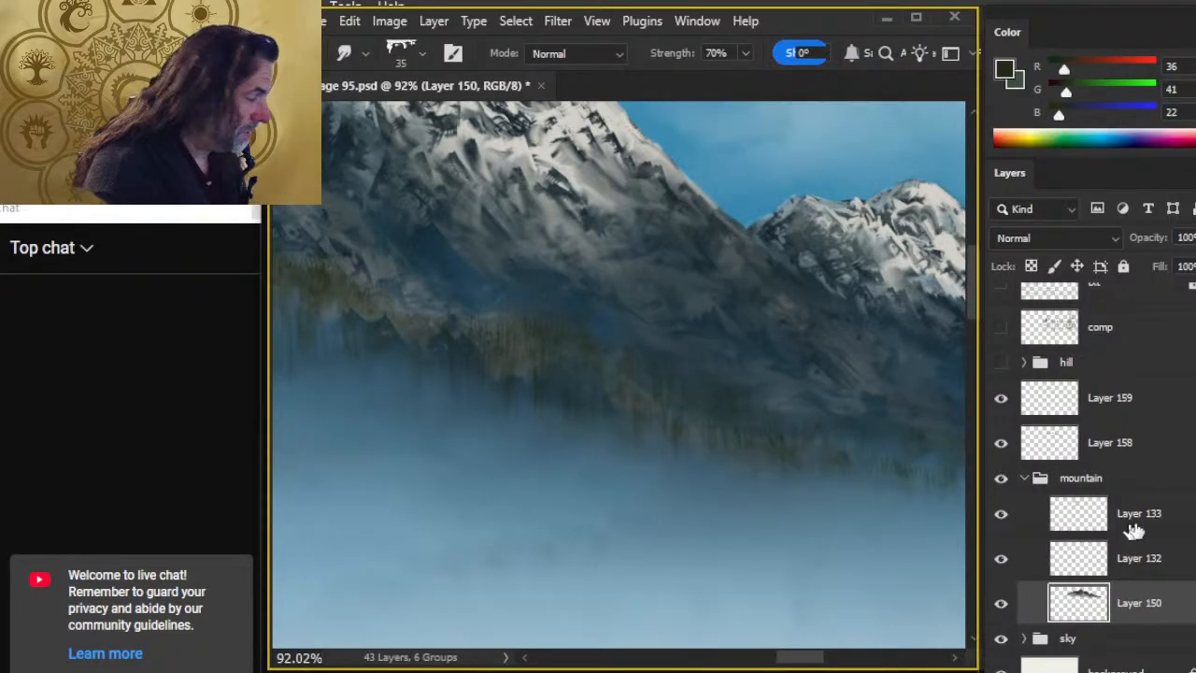
Step: Soften the snow and rock marks on the second peak's far slope on Layers 133 and 132 with a 25 px Smudge tool at 70%
{"action": "left_click", "coordinate": [1001, 560]}
{"action": "left_click", "coordinate": [1001, 561]}
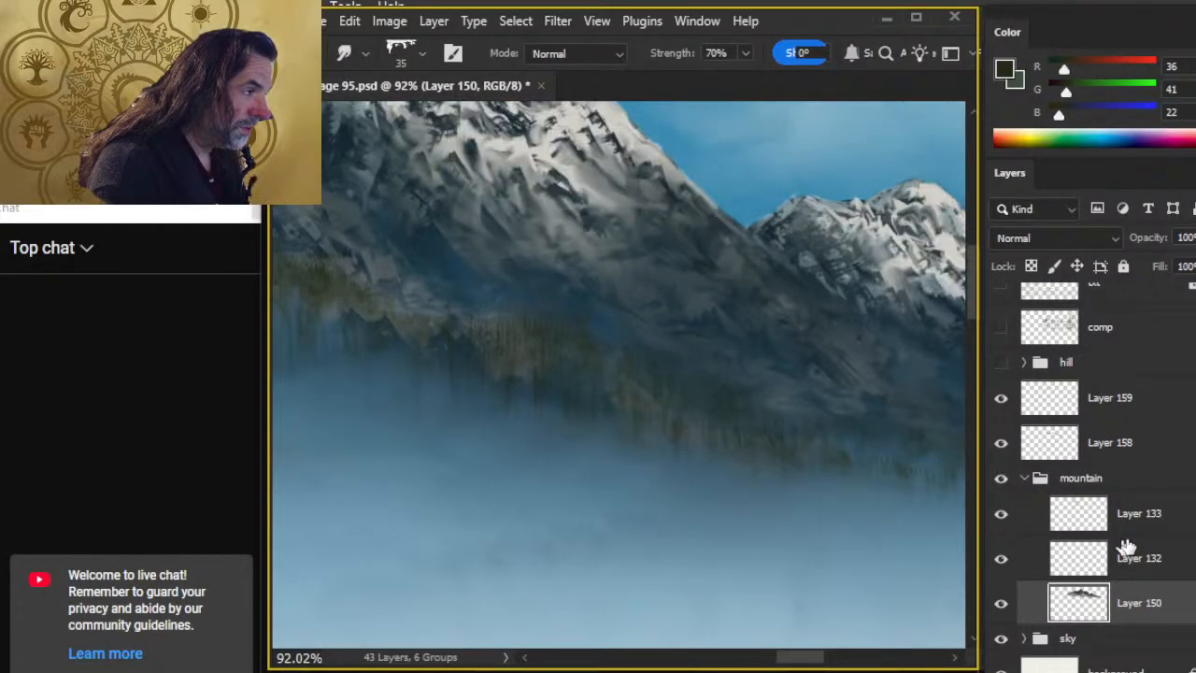
{"action": "left_click", "coordinate": [1122, 515]}
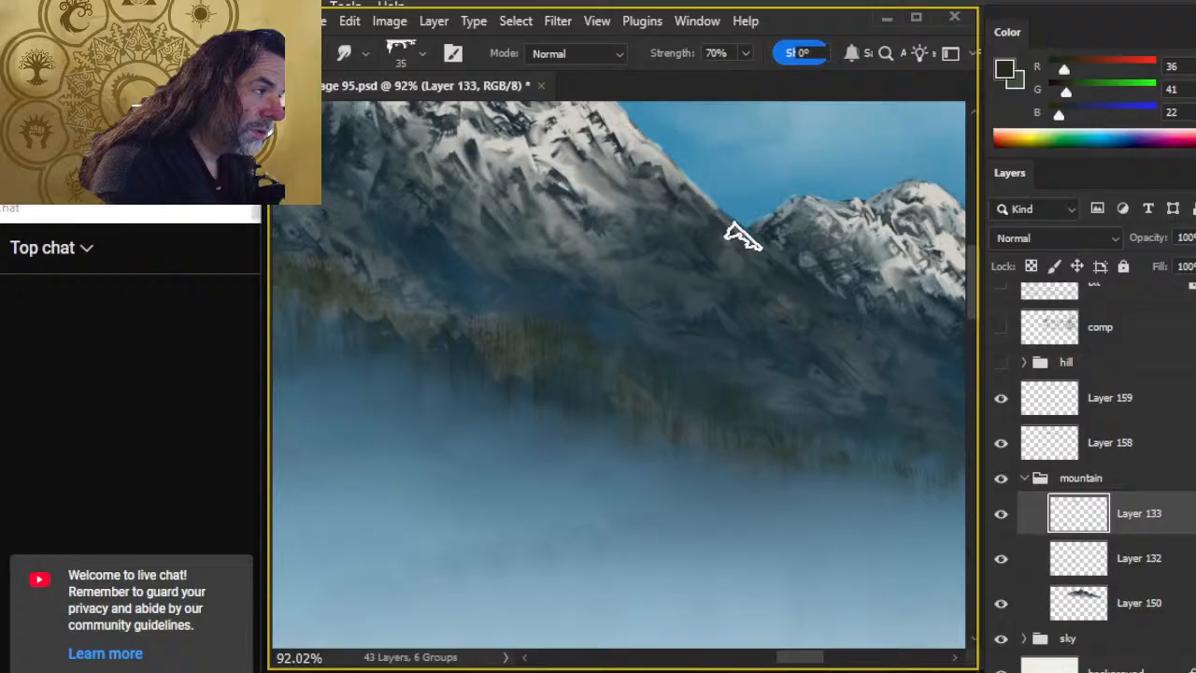
{"action": "left_click", "coordinate": [1075, 557]}
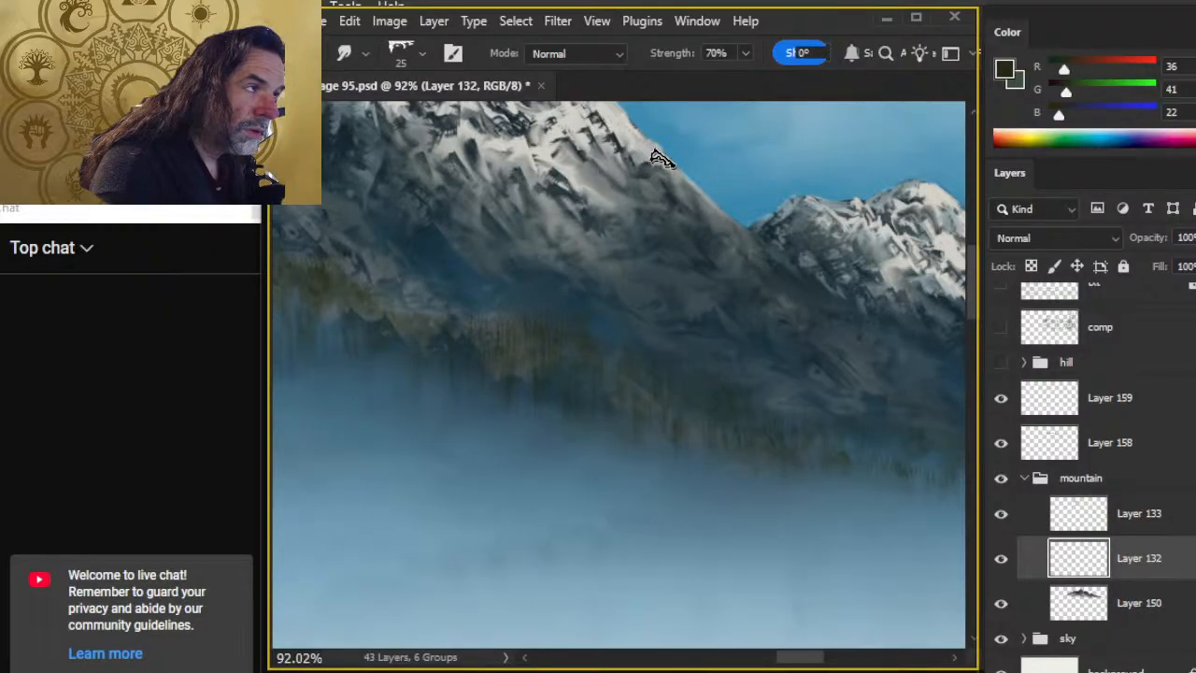
{"action": "key", "text": "e"}
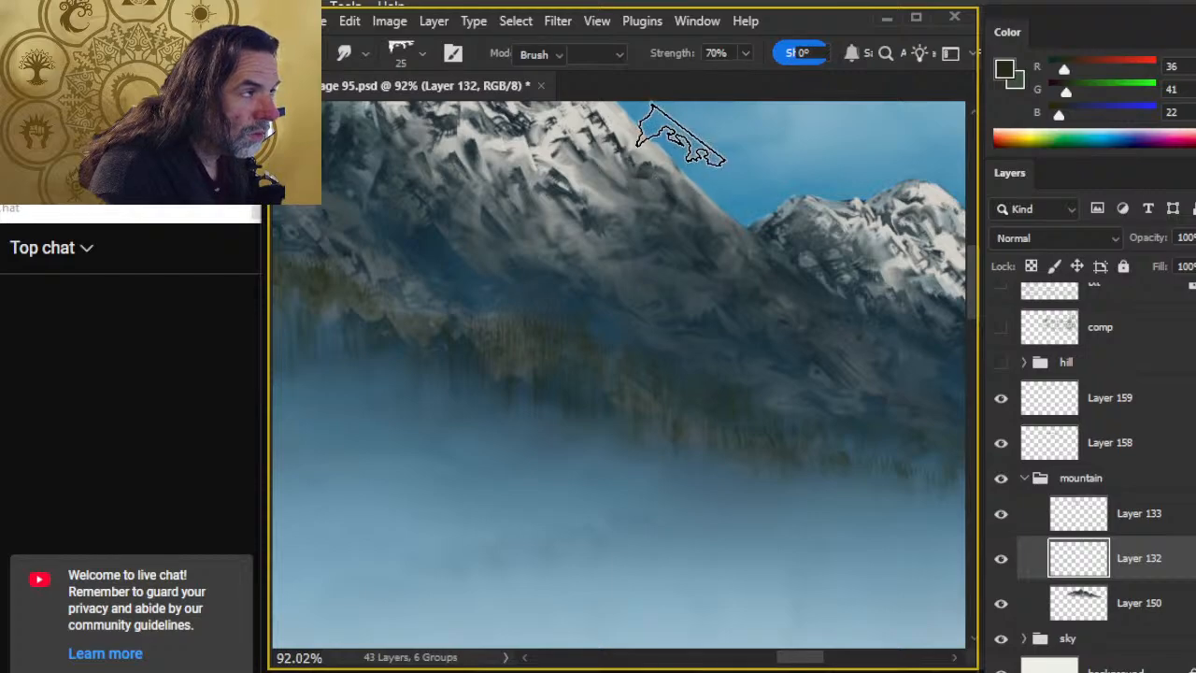
{"action": "key", "text": "r"}
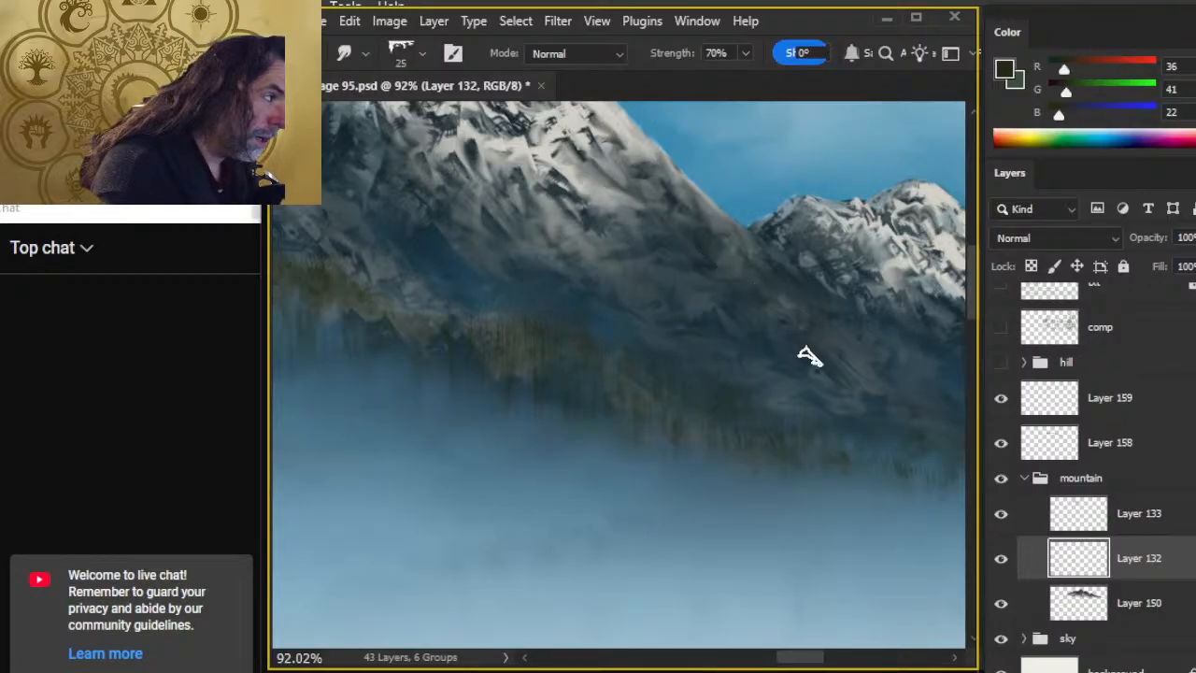
Step: Blend the remaining rock marks across the second peak on Layers 150 and 132 with the 25 px Smudge tool, and review the whole range
{"action": "left_click", "coordinate": [1140, 600]}
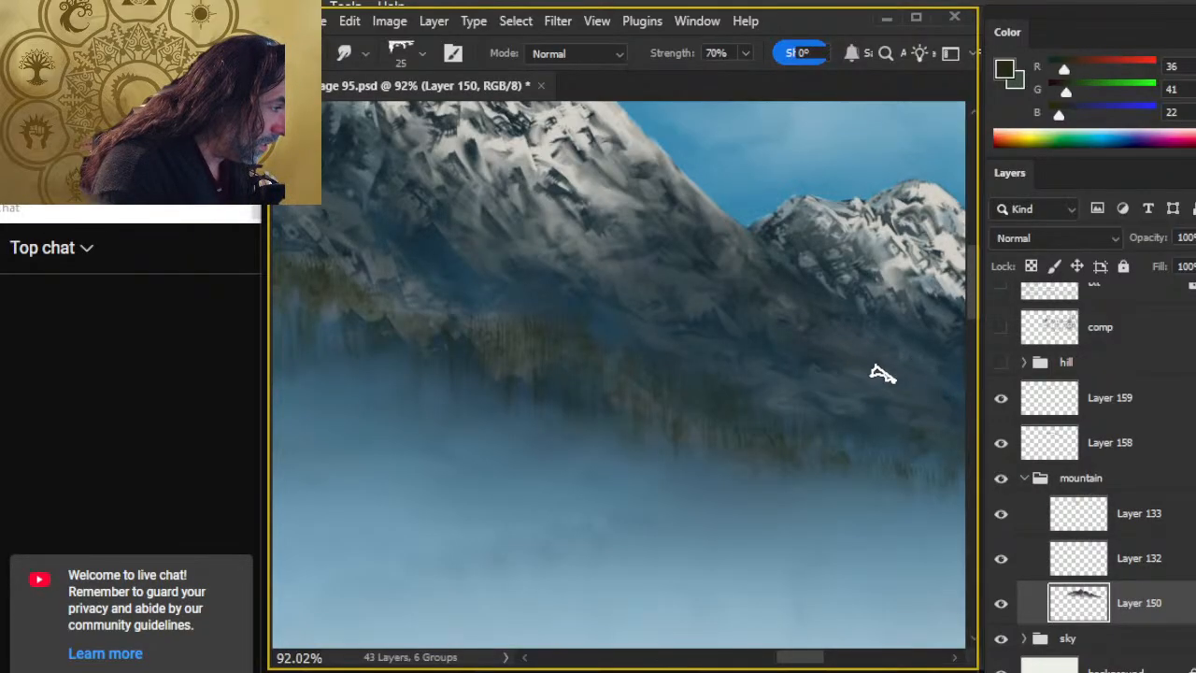
{"action": "key", "text": "z"}
{"action": "mouse_move", "coordinate": [785, 446]}
{"action": "left_mouse_down"}
{"action": "mouse_move", "coordinate": [619, 411]}
{"action": "mouse_move", "coordinate": [569, 373]}
{"action": "left_mouse_up"}
{"action": "key", "text": "r"}
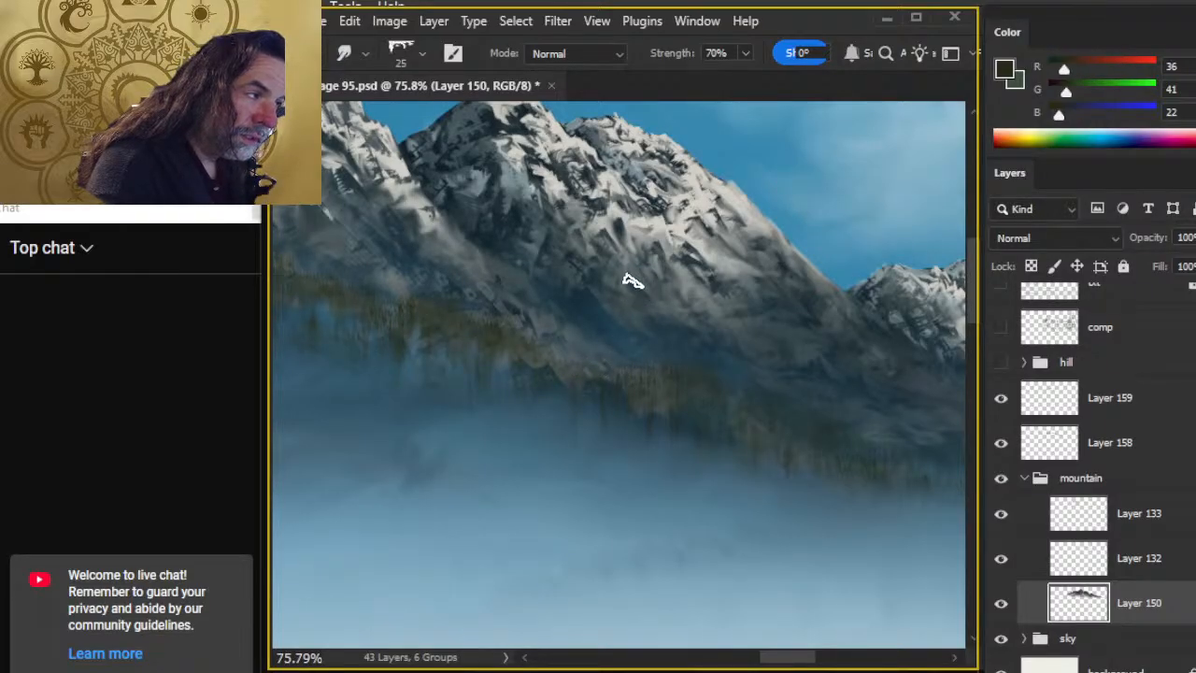
{"action": "left_click", "coordinate": [1101, 559]}
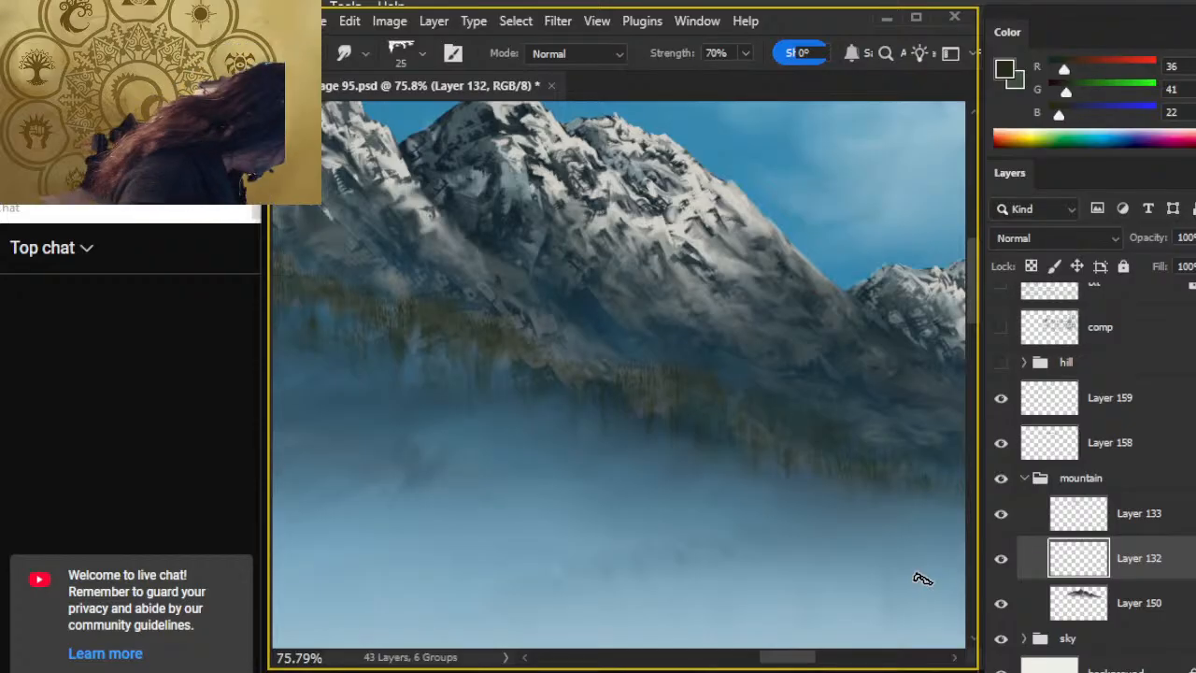
{"action": "key", "text": "z"}
{"action": "left_click_drag", "start_coordinate": [665, 419], "coordinate": [594, 419]}
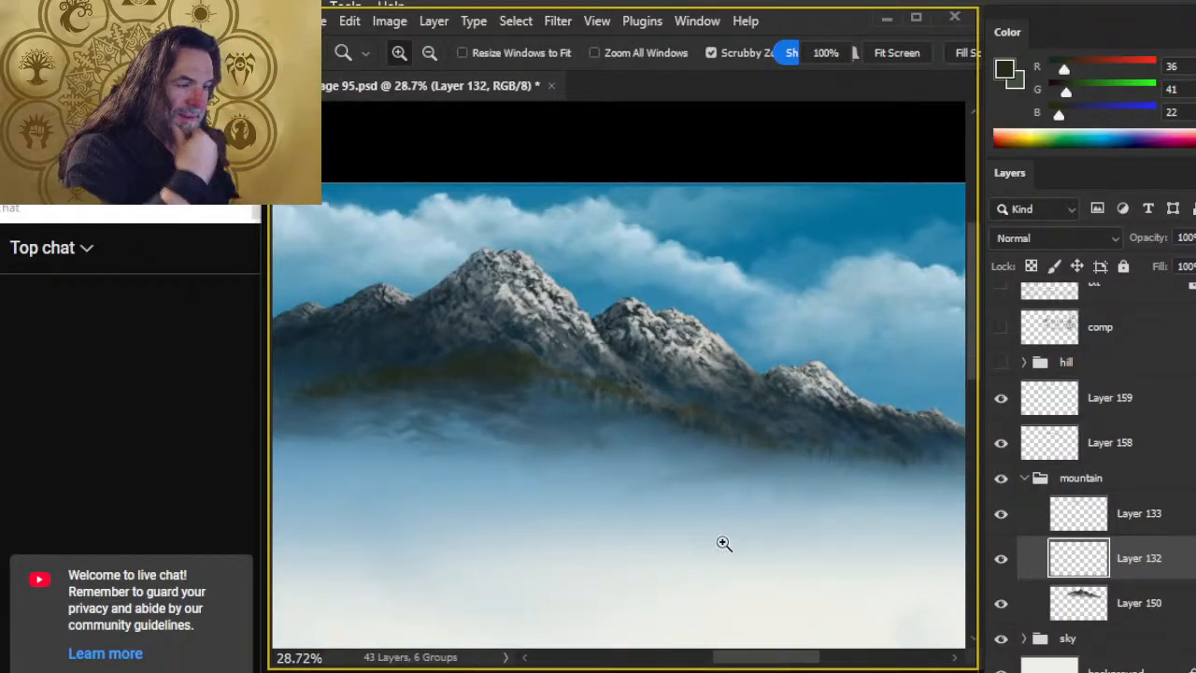
Step: Collapse the mountain group, add a new layer above Layer 159, and paint trees below the treeline's left end with the 125 px brush
{"action": "left_click", "coordinate": [1023, 478]}
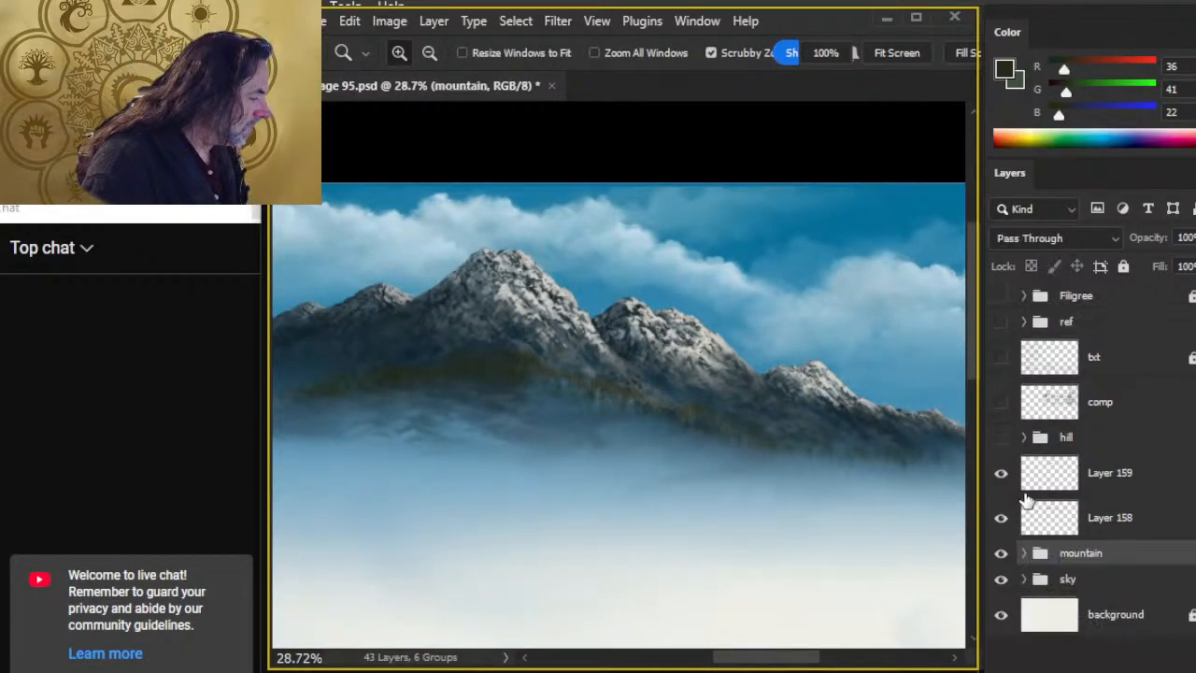
{"action": "left_click", "coordinate": [1154, 481]}
{"action": "key", "text": "ctrl+shift+alt+n"}
{"action": "left_click_drag", "start_coordinate": [564, 492], "coordinate": [635, 390]}
{"action": "left_click_drag", "start_coordinate": [417, 355], "coordinate": [470, 389]}
{"action": "key", "text": "b"}
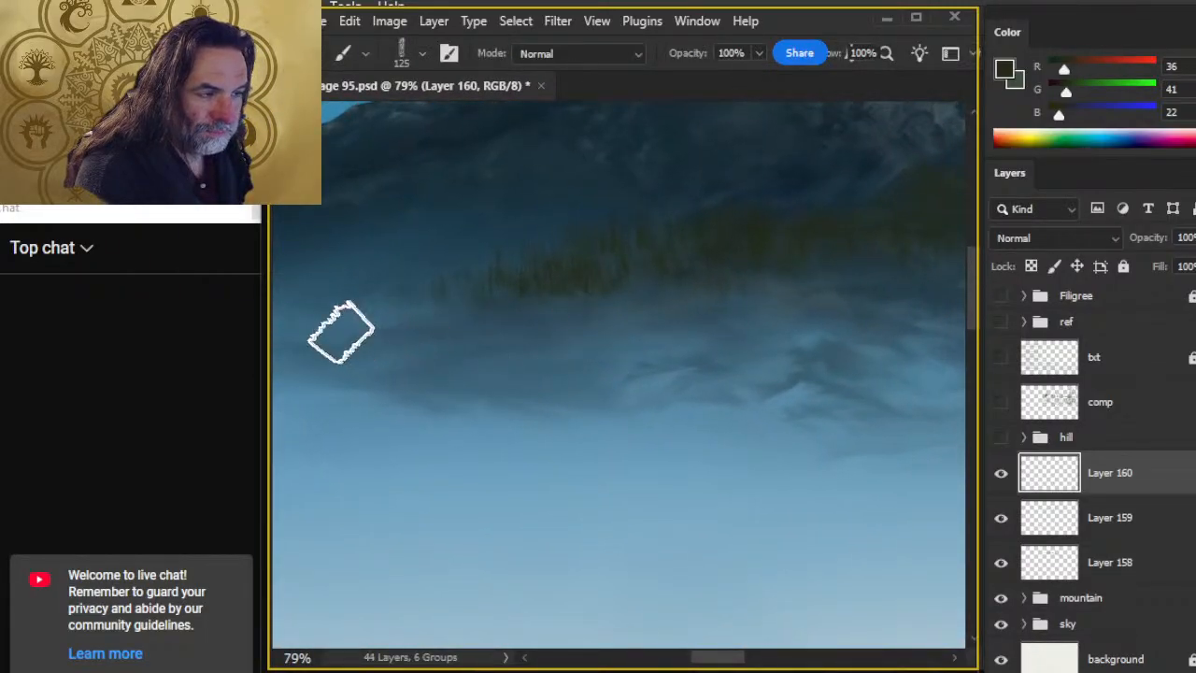
{"action": "mouse_move", "coordinate": [409, 322]}
{"action": "left_mouse_down"}
{"action": "mouse_move", "coordinate": [492, 310]}
{"action": "mouse_move", "coordinate": [490, 322]}
{"action": "mouse_move", "coordinate": [484, 307]}
{"action": "mouse_move", "coordinate": [524, 337]}
{"action": "mouse_move", "coordinate": [515, 302]}
{"action": "mouse_move", "coordinate": [548, 316]}
{"action": "mouse_move", "coordinate": [589, 276]}
{"action": "mouse_move", "coordinate": [628, 295]}
{"action": "mouse_move", "coordinate": [622, 305]}
{"action": "mouse_move", "coordinate": [593, 297]}
{"action": "mouse_move", "coordinate": [655, 279]}
{"action": "mouse_move", "coordinate": [683, 303]}
{"action": "mouse_move", "coordinate": [677, 271]}
{"action": "mouse_move", "coordinate": [736, 323]}
{"action": "mouse_move", "coordinate": [639, 311]}
{"action": "mouse_move", "coordinate": [601, 263]}
{"action": "mouse_move", "coordinate": [628, 278]}
{"action": "mouse_move", "coordinate": [644, 251]}
{"action": "left_mouse_up"}
{"action": "key", "text": "space"}
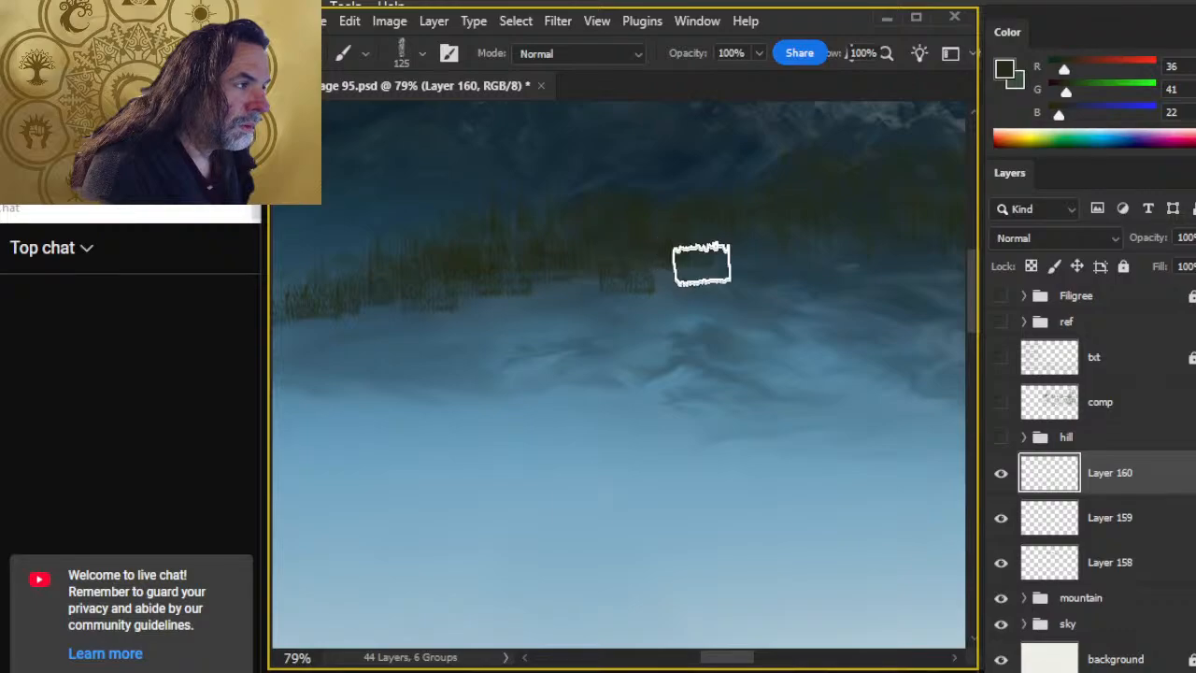
Step: Extend the new dark green tree row along the base of the wooded hill and down the main peak's right foot with the 125 px brush
{"action": "key", "text": "space"}
{"action": "left_click_drag", "start_coordinate": [760, 324], "coordinate": [633, 365]}
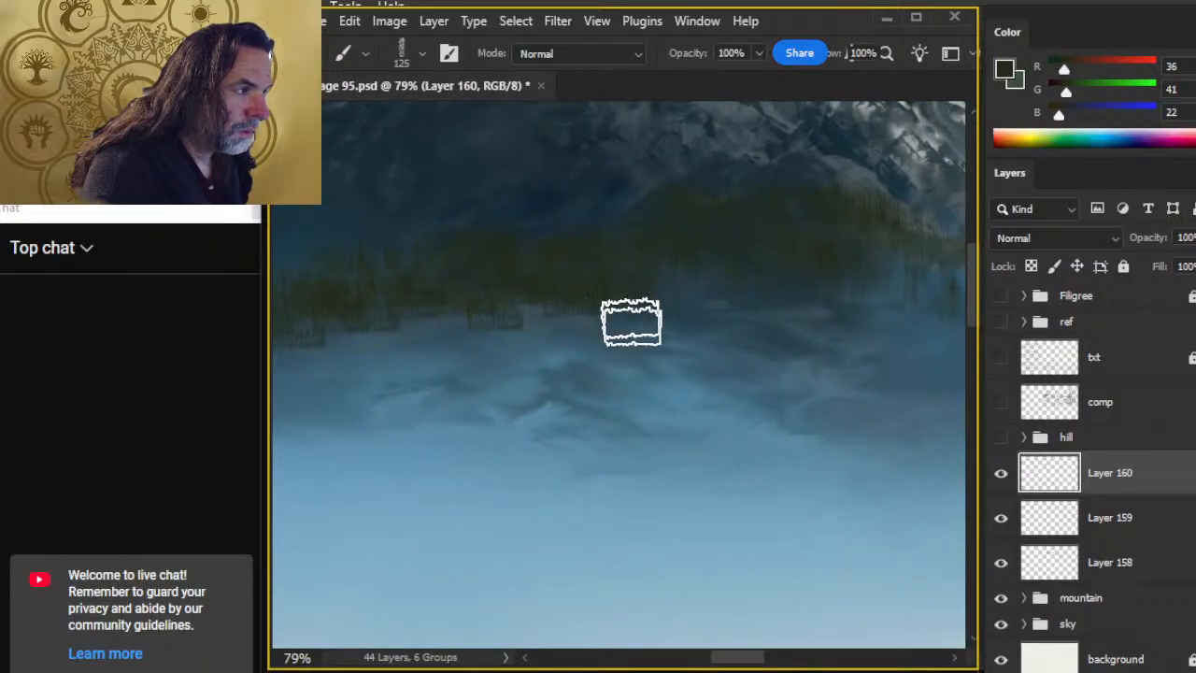
{"action": "key", "text": "space"}
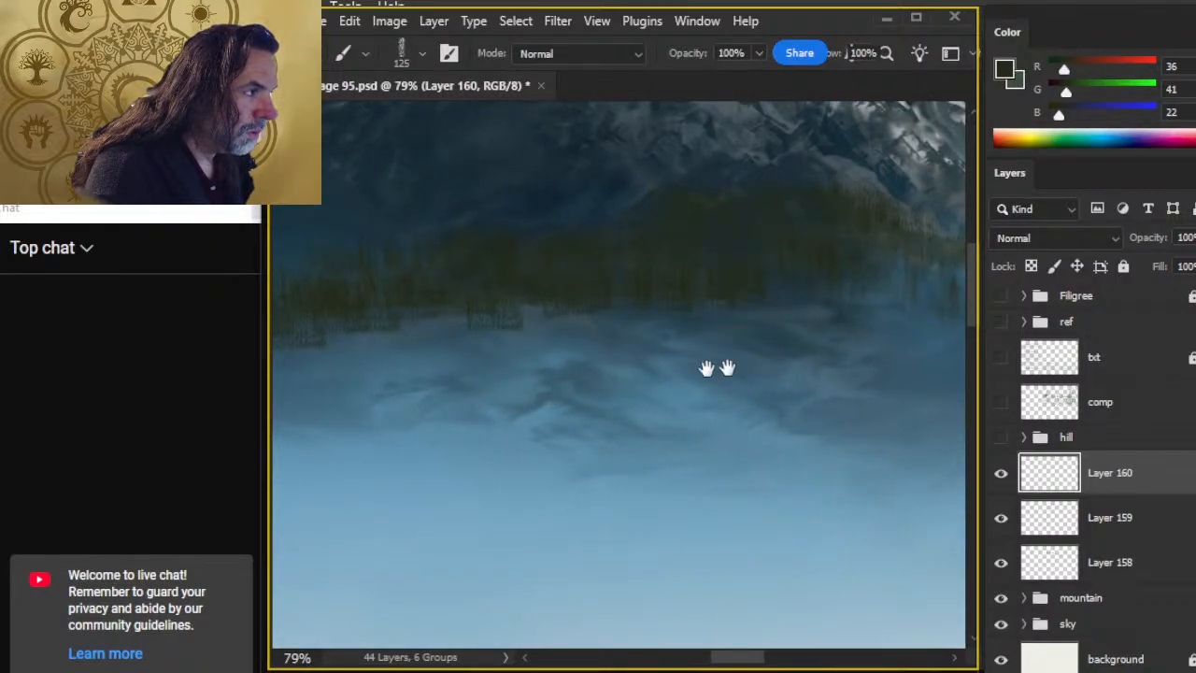
{"action": "left_click_drag", "start_coordinate": [748, 356], "coordinate": [562, 373]}
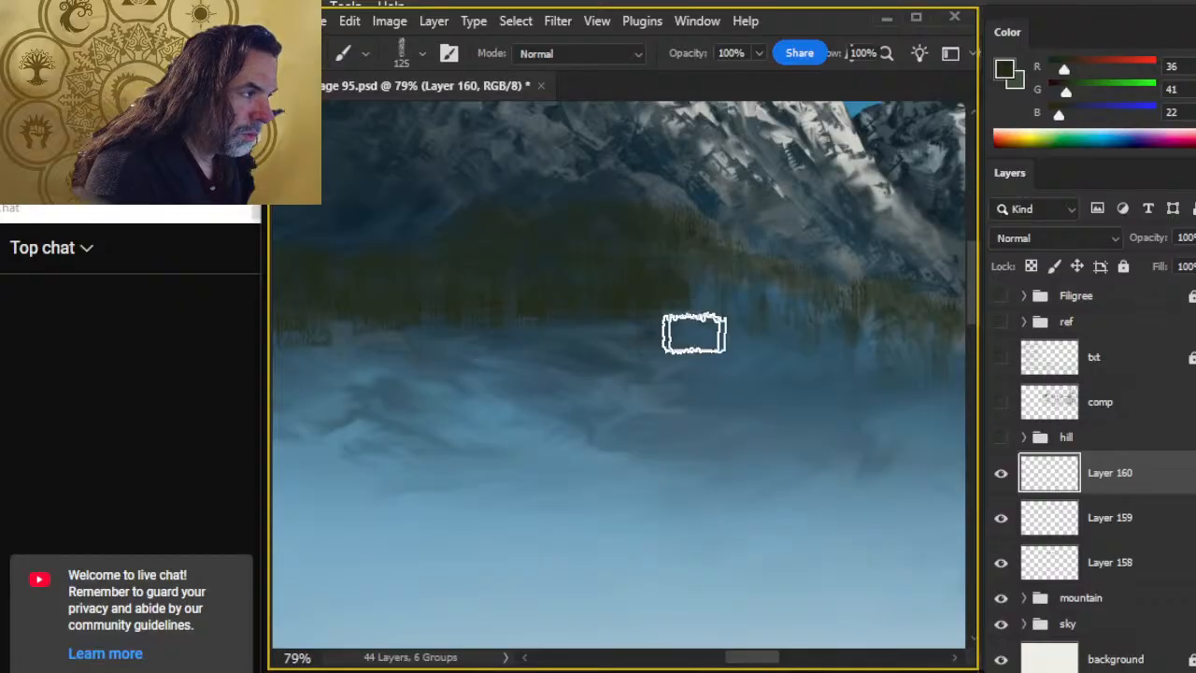
{"action": "left_click_drag", "start_coordinate": [788, 320], "coordinate": [794, 327]}
{"action": "key", "text": "space"}
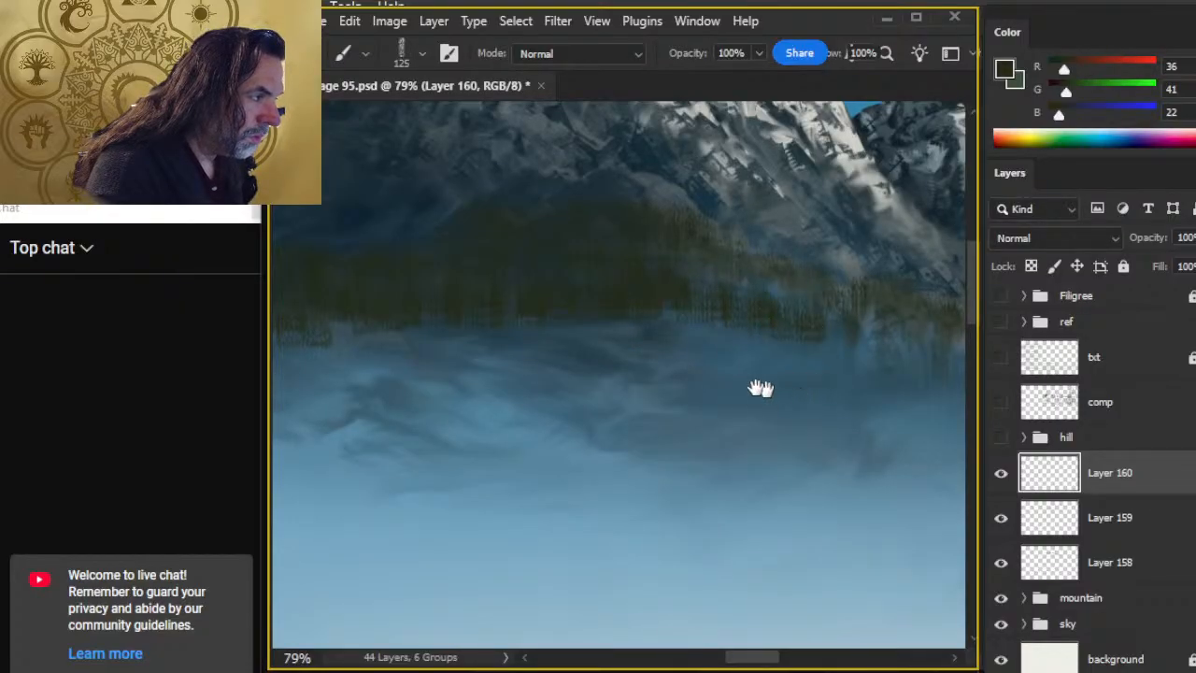
{"action": "left_click_drag", "start_coordinate": [804, 395], "coordinate": [620, 360]}
{"action": "left_click_drag", "start_coordinate": [656, 299], "coordinate": [661, 310]}
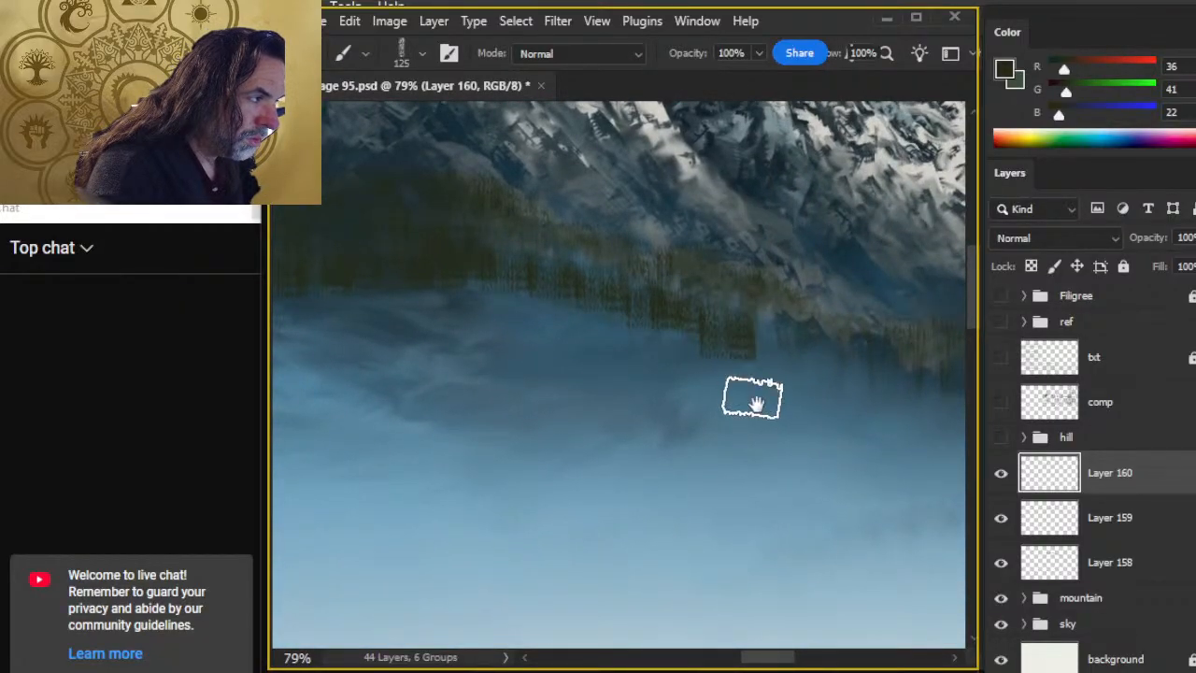
Step: Continue painting the new tree row beneath the second and third peaks to the range's far right end on Layer 160
{"action": "key", "text": "space"}
{"action": "left_click_drag", "start_coordinate": [750, 392], "coordinate": [591, 299]}
{"action": "key", "text": "space"}
{"action": "mouse_move", "coordinate": [779, 401]}
{"action": "left_mouse_down"}
{"action": "mouse_move", "coordinate": [569, 333]}
{"action": "mouse_move", "coordinate": [660, 323]}
{"action": "mouse_move", "coordinate": [697, 347]}
{"action": "mouse_move", "coordinate": [812, 368]}
{"action": "mouse_move", "coordinate": [832, 393]}
{"action": "left_mouse_up"}
{"action": "key", "text": "space"}
{"action": "mouse_move", "coordinate": [832, 393]}
{"action": "left_mouse_down"}
{"action": "mouse_move", "coordinate": [797, 413]}
{"action": "mouse_move", "coordinate": [616, 391]}
{"action": "mouse_move", "coordinate": [652, 350]}
{"action": "mouse_move", "coordinate": [819, 375]}
{"action": "left_mouse_up"}
{"action": "key", "text": "space"}
{"action": "mouse_move", "coordinate": [738, 417]}
{"action": "left_mouse_down"}
{"action": "mouse_move", "coordinate": [695, 380]}
{"action": "mouse_move", "coordinate": [728, 361]}
{"action": "mouse_move", "coordinate": [901, 355]}
{"action": "left_mouse_up"}
{"action": "key", "text": "space"}
{"action": "left_click_drag", "start_coordinate": [849, 414], "coordinate": [632, 419]}
{"action": "left_click_drag", "start_coordinate": [750, 346], "coordinate": [822, 368]}
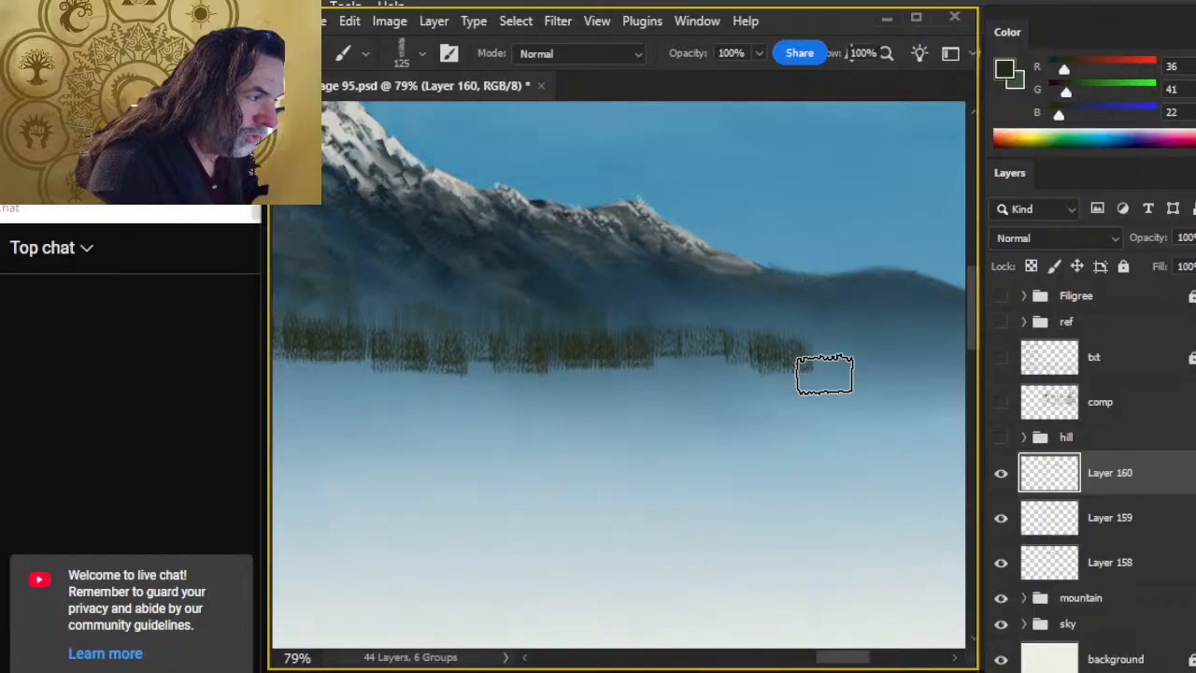
Step: Pull the trees at the new row's left end into short vertical streaks with the Smudge tool at 70%
{"action": "key", "text": "z"}
{"action": "mouse_move", "coordinate": [767, 489]}
{"action": "left_mouse_down"}
{"action": "mouse_move", "coordinate": [685, 462]}
{"action": "mouse_move", "coordinate": [590, 532]}
{"action": "mouse_move", "coordinate": [643, 508]}
{"action": "mouse_move", "coordinate": [713, 501]}
{"action": "mouse_move", "coordinate": [681, 480]}
{"action": "mouse_move", "coordinate": [592, 464]}
{"action": "mouse_move", "coordinate": [515, 504]}
{"action": "mouse_move", "coordinate": [419, 452]}
{"action": "mouse_move", "coordinate": [673, 394]}
{"action": "mouse_move", "coordinate": [536, 358]}
{"action": "left_mouse_up"}
{"action": "key", "text": "space"}
{"action": "key", "text": "space"}
{"action": "left_click_drag", "start_coordinate": [405, 331], "coordinate": [710, 365]}
{"action": "key", "text": "space"}
{"action": "left_click_drag", "start_coordinate": [455, 328], "coordinate": [586, 346]}
{"action": "key", "text": "r"}
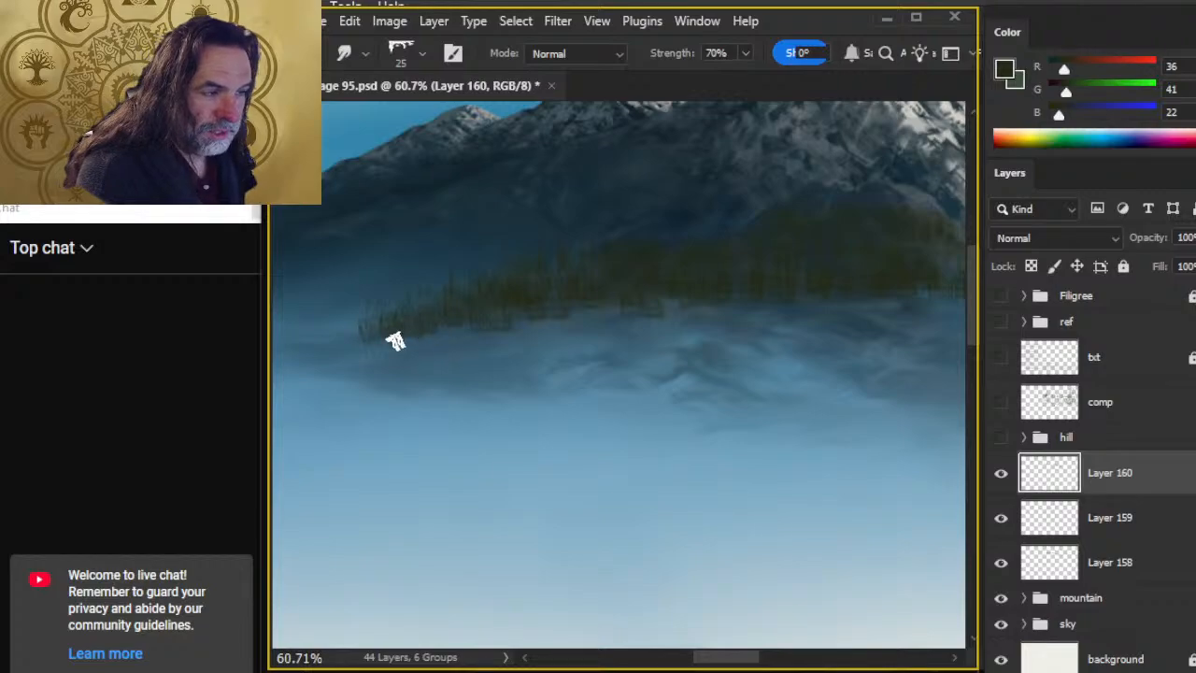
{"action": "left_click_drag", "start_coordinate": [373, 341], "coordinate": [376, 358]}
{"action": "mouse_move", "coordinate": [384, 309]}
{"action": "left_mouse_down"}
{"action": "mouse_move", "coordinate": [401, 361]}
{"action": "mouse_move", "coordinate": [413, 310]}
{"action": "mouse_move", "coordinate": [415, 348]}
{"action": "mouse_move", "coordinate": [445, 332]}
{"action": "mouse_move", "coordinate": [433, 299]}
{"action": "mouse_move", "coordinate": [444, 349]}
{"action": "mouse_move", "coordinate": [444, 305]}
{"action": "mouse_move", "coordinate": [455, 348]}
{"action": "mouse_move", "coordinate": [461, 296]}
{"action": "mouse_move", "coordinate": [477, 342]}
{"action": "mouse_move", "coordinate": [483, 307]}
{"action": "mouse_move", "coordinate": [505, 333]}
{"action": "mouse_move", "coordinate": [503, 299]}
{"action": "mouse_move", "coordinate": [525, 337]}
{"action": "mouse_move", "coordinate": [516, 297]}
{"action": "mouse_move", "coordinate": [530, 335]}
{"action": "mouse_move", "coordinate": [533, 287]}
{"action": "mouse_move", "coordinate": [558, 325]}
{"action": "mouse_move", "coordinate": [565, 287]}
{"action": "mouse_move", "coordinate": [584, 334]}
{"action": "mouse_move", "coordinate": [573, 298]}
{"action": "mouse_move", "coordinate": [542, 294]}
{"action": "mouse_move", "coordinate": [543, 327]}
{"action": "mouse_move", "coordinate": [608, 315]}
{"action": "mouse_move", "coordinate": [583, 277]}
{"action": "mouse_move", "coordinate": [600, 316]}
{"action": "mouse_move", "coordinate": [614, 297]}
{"action": "mouse_move", "coordinate": [604, 276]}
{"action": "mouse_move", "coordinate": [621, 327]}
{"action": "mouse_move", "coordinate": [624, 274]}
{"action": "mouse_move", "coordinate": [636, 331]}
{"action": "left_mouse_up"}
Step: Smudge the lower edge of the trees left of the wooded hill into vertical streaks with the 30 px Smudge tool at 70%
{"action": "mouse_move", "coordinate": [641, 272]}
{"action": "left_mouse_down"}
{"action": "mouse_move", "coordinate": [651, 330]}
{"action": "mouse_move", "coordinate": [658, 285]}
{"action": "mouse_move", "coordinate": [679, 321]}
{"action": "left_mouse_up"}
{"action": "mouse_move", "coordinate": [668, 272]}
{"action": "left_mouse_down"}
{"action": "mouse_move", "coordinate": [668, 334]}
{"action": "mouse_move", "coordinate": [692, 304]}
{"action": "mouse_move", "coordinate": [689, 277]}
{"action": "mouse_move", "coordinate": [707, 321]}
{"action": "left_mouse_up"}
{"action": "left_click_drag", "start_coordinate": [726, 281], "coordinate": [712, 332]}
{"action": "left_click", "coordinate": [703, 289]}
{"action": "left_click", "coordinate": [709, 323], "text": "shift"}
{"action": "left_click", "coordinate": [720, 285]}
{"action": "left_click", "coordinate": [722, 328], "text": "shift"}
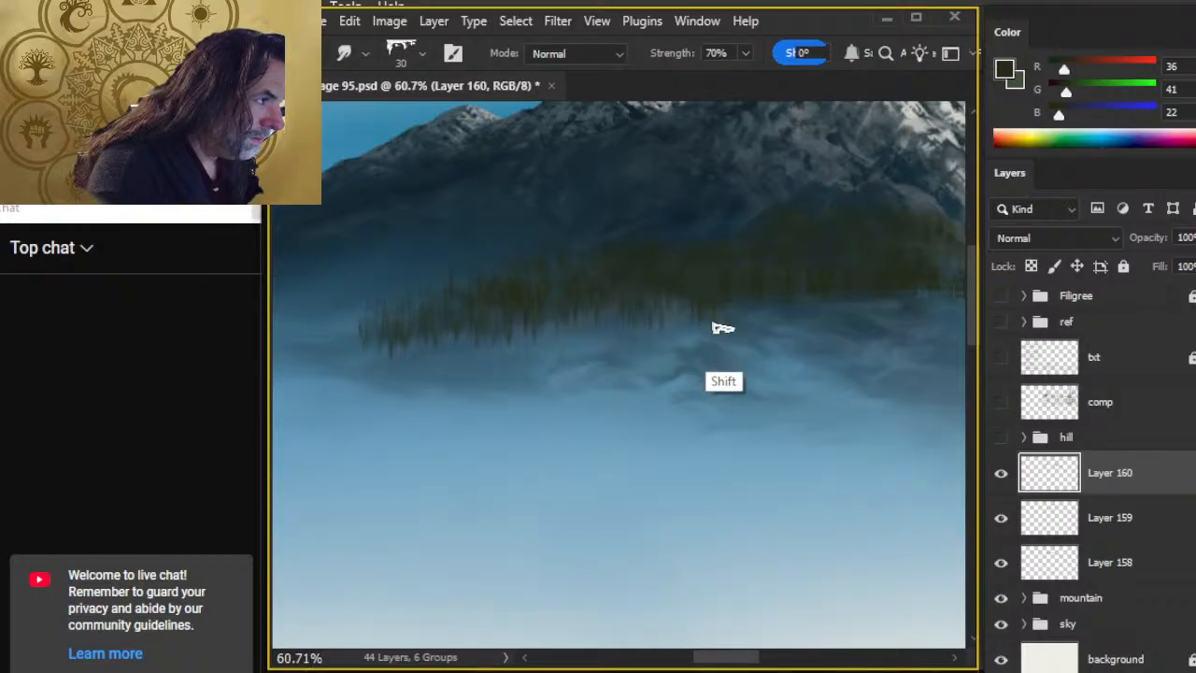
{"action": "left_click", "coordinate": [734, 281]}
{"action": "left_click", "coordinate": [739, 324], "text": "shift"}
{"action": "left_click", "coordinate": [756, 283]}
{"action": "left_click", "coordinate": [763, 319], "text": "shift"}
{"action": "left_click", "coordinate": [774, 283]}
{"action": "left_click", "coordinate": [774, 316], "text": "shift"}
{"action": "left_click", "coordinate": [799, 277]}
{"action": "left_click", "coordinate": [809, 326], "text": "shift"}
{"action": "left_click", "coordinate": [820, 283]}
{"action": "left_click", "coordinate": [813, 329], "text": "shift"}
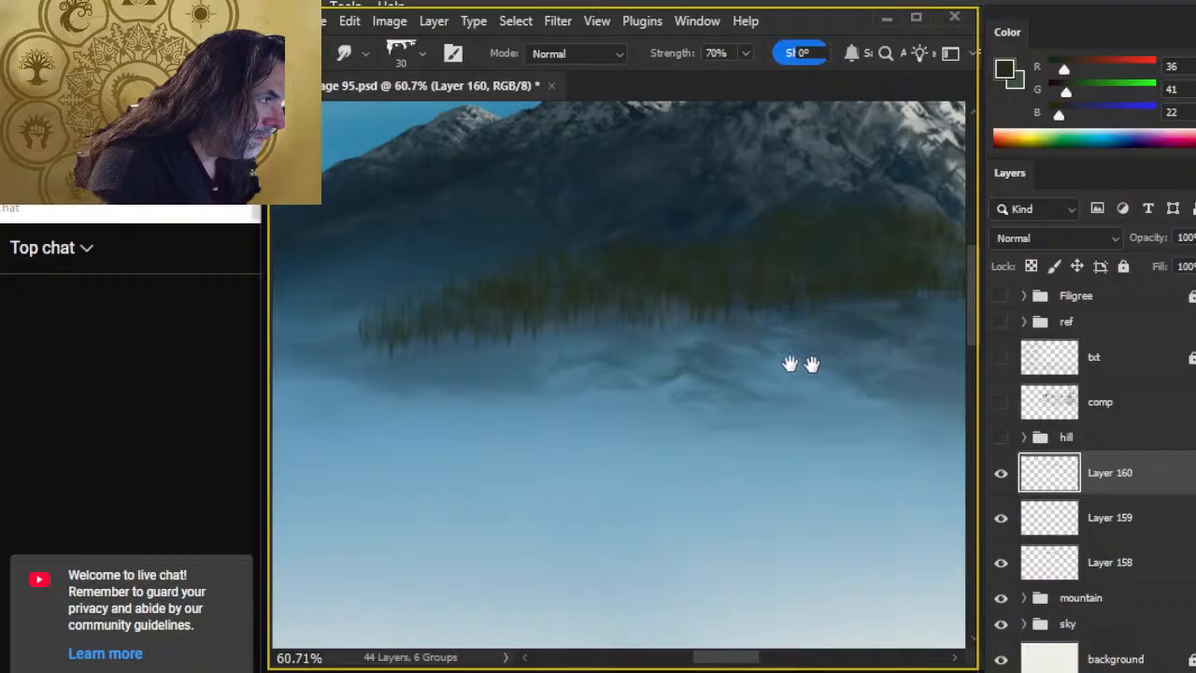
Step: Streak the new row's lower edge downward from the wooded hill's base to the second peak's left foot with the 30 px Smudge tool
{"action": "left_click_drag", "start_coordinate": [806, 364], "coordinate": [597, 330]}
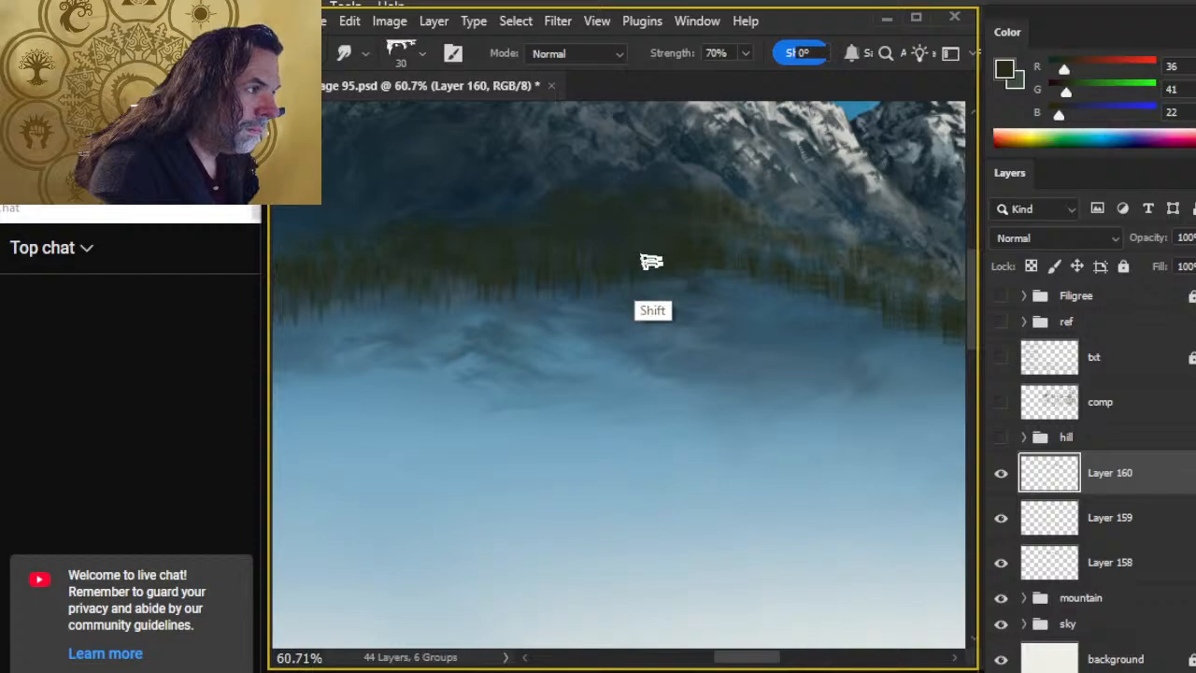
{"action": "key", "text": "shift"}
{"action": "mouse_move", "coordinate": [733, 258]}
{"action": "left_mouse_down"}
{"action": "mouse_move", "coordinate": [745, 296]}
{"action": "mouse_move", "coordinate": [774, 305]}
{"action": "mouse_move", "coordinate": [541, 342]}
{"action": "left_mouse_up"}
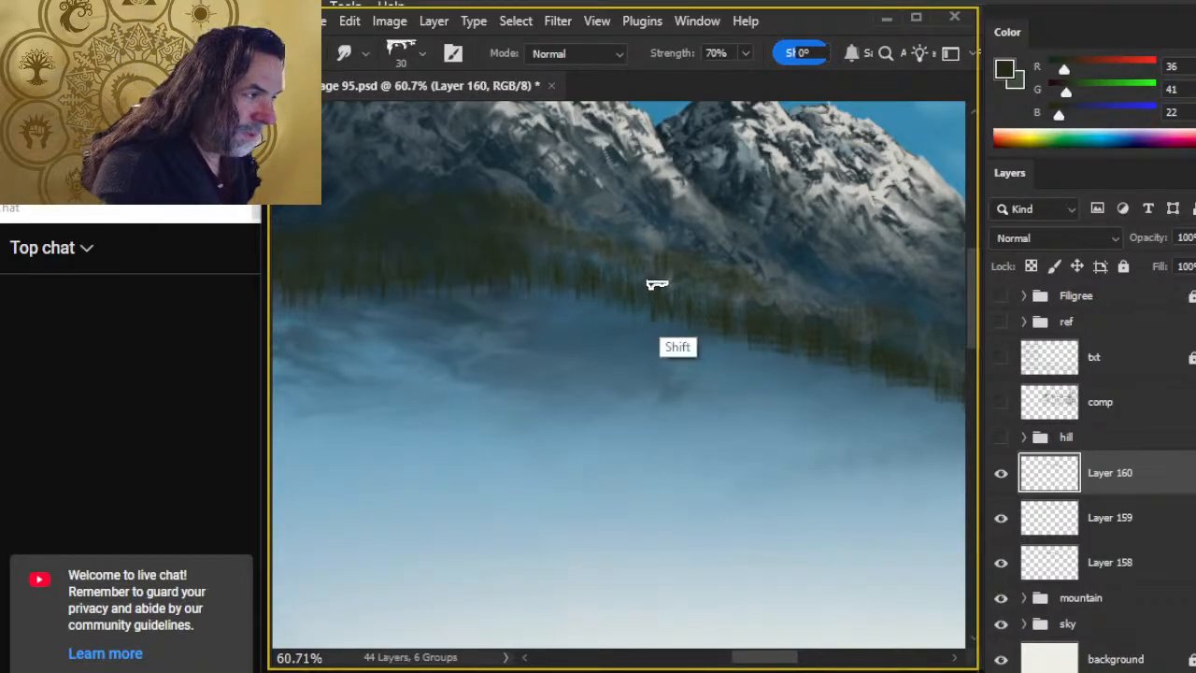
{"action": "key", "text": "shift"}
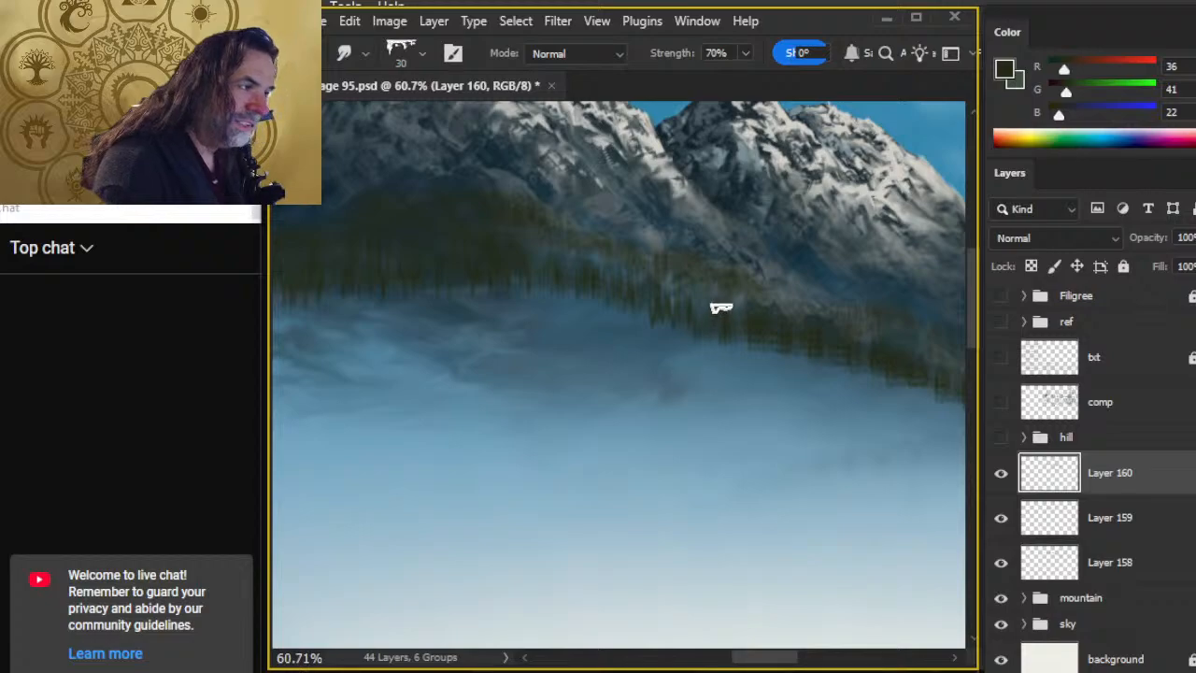
{"action": "key", "text": "shift"}
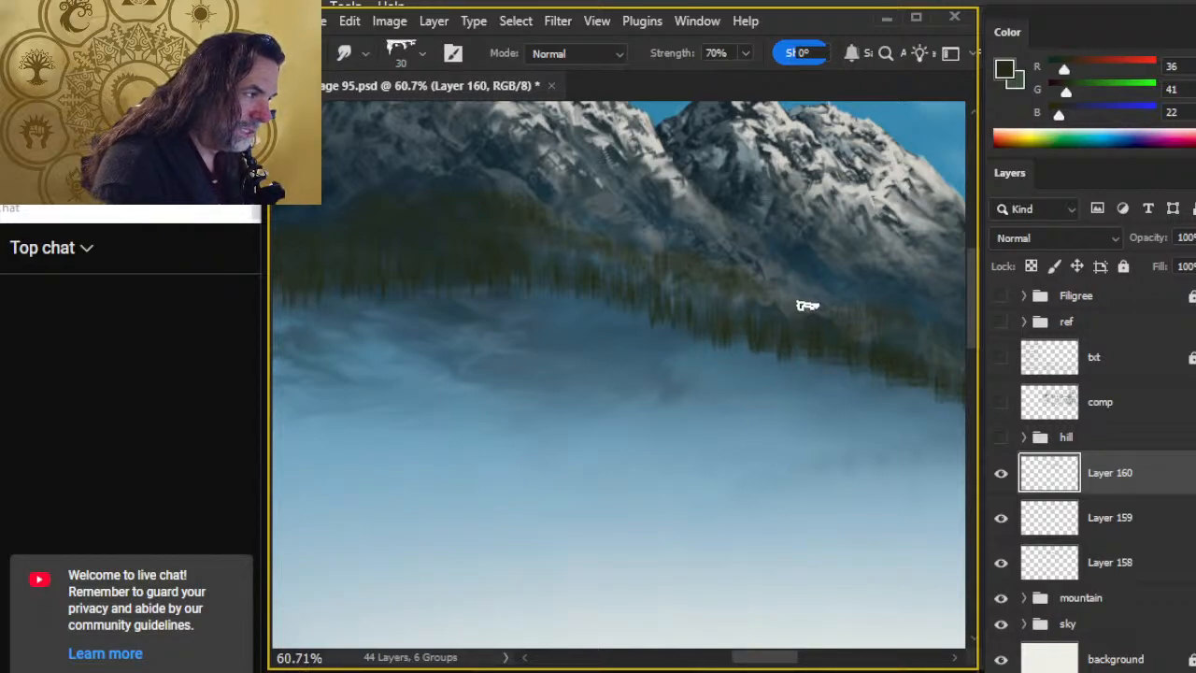
Step: Continue smudging the new row's lower edge into vertical streaks beneath the second and third peaks at 30 px and 70% strength
{"action": "mouse_move", "coordinate": [839, 409]}
{"action": "left_mouse_down"}
{"action": "mouse_move", "coordinate": [639, 376]}
{"action": "mouse_move", "coordinate": [669, 290]}
{"action": "left_mouse_up"}
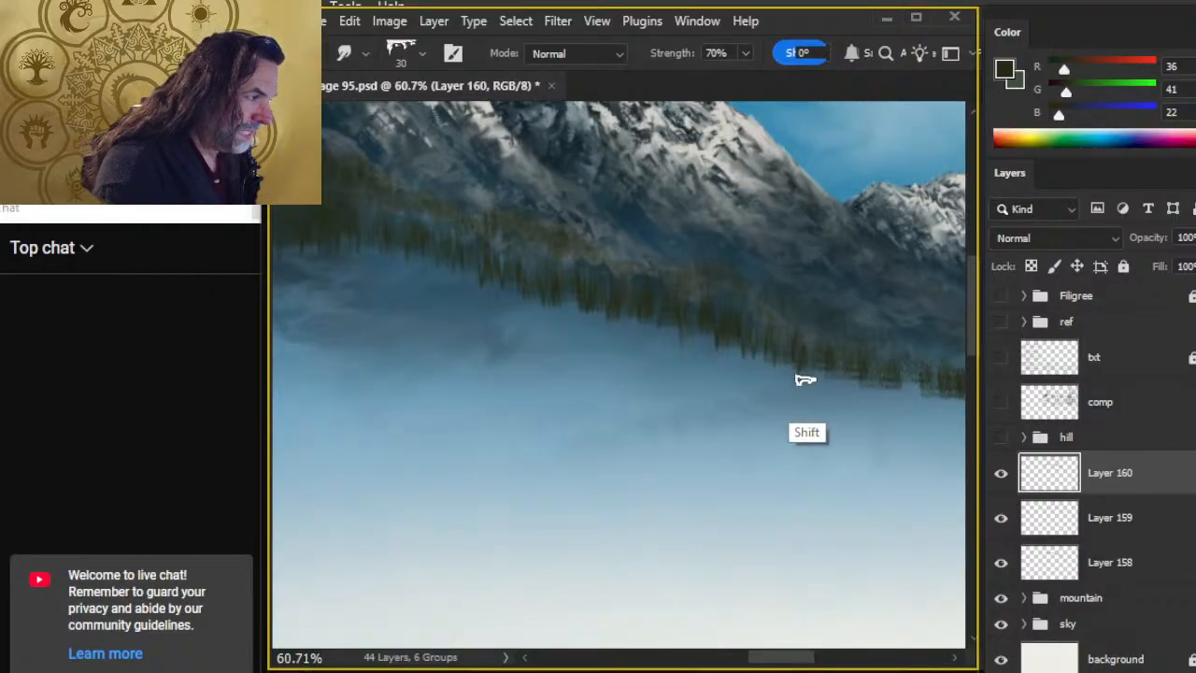
{"action": "left_click_drag", "start_coordinate": [846, 347], "coordinate": [665, 385]}
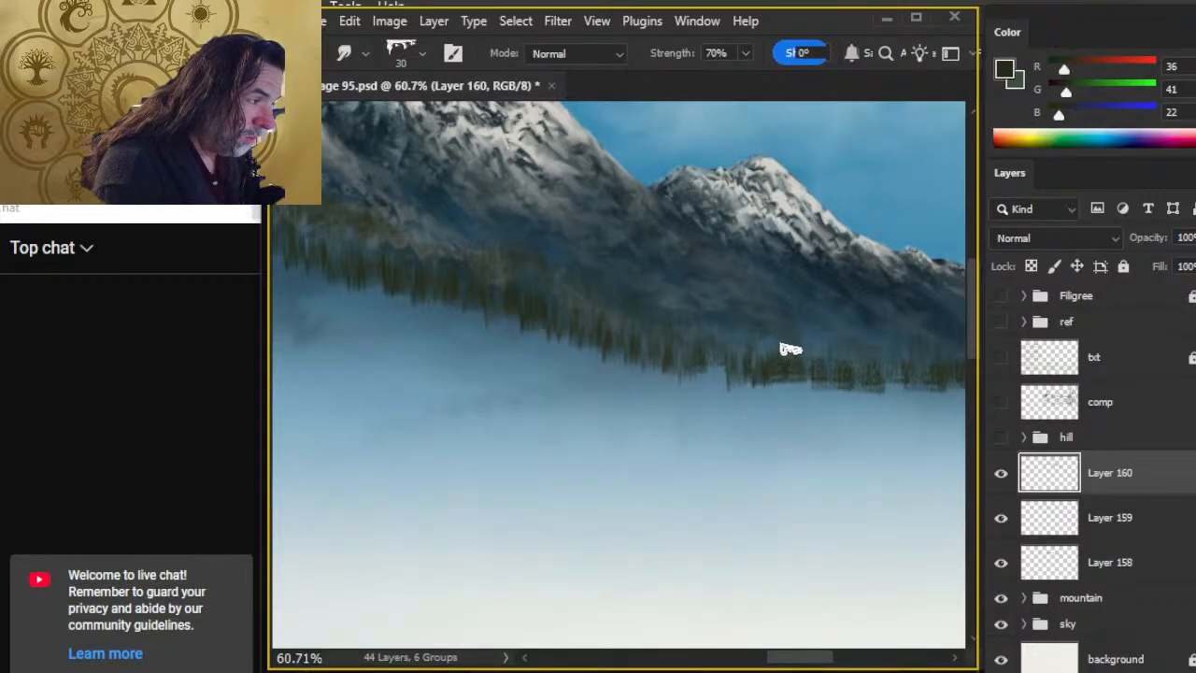
{"action": "key", "text": "shift"}
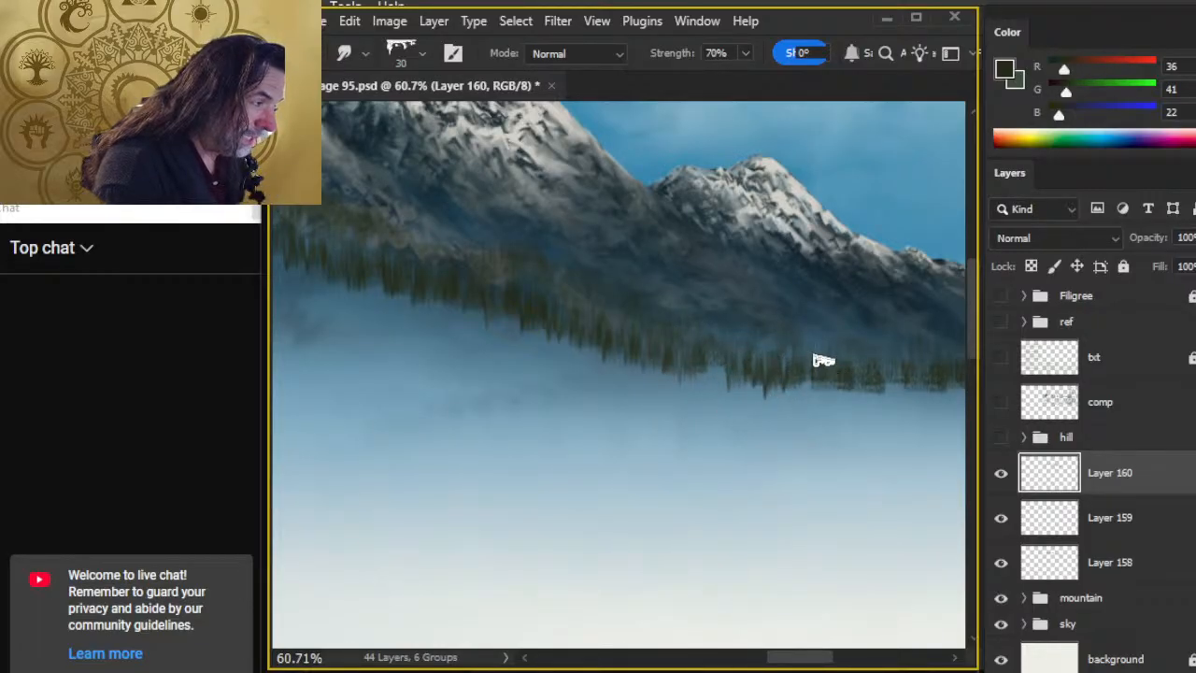
{"action": "left_click_drag", "start_coordinate": [849, 421], "coordinate": [738, 405]}
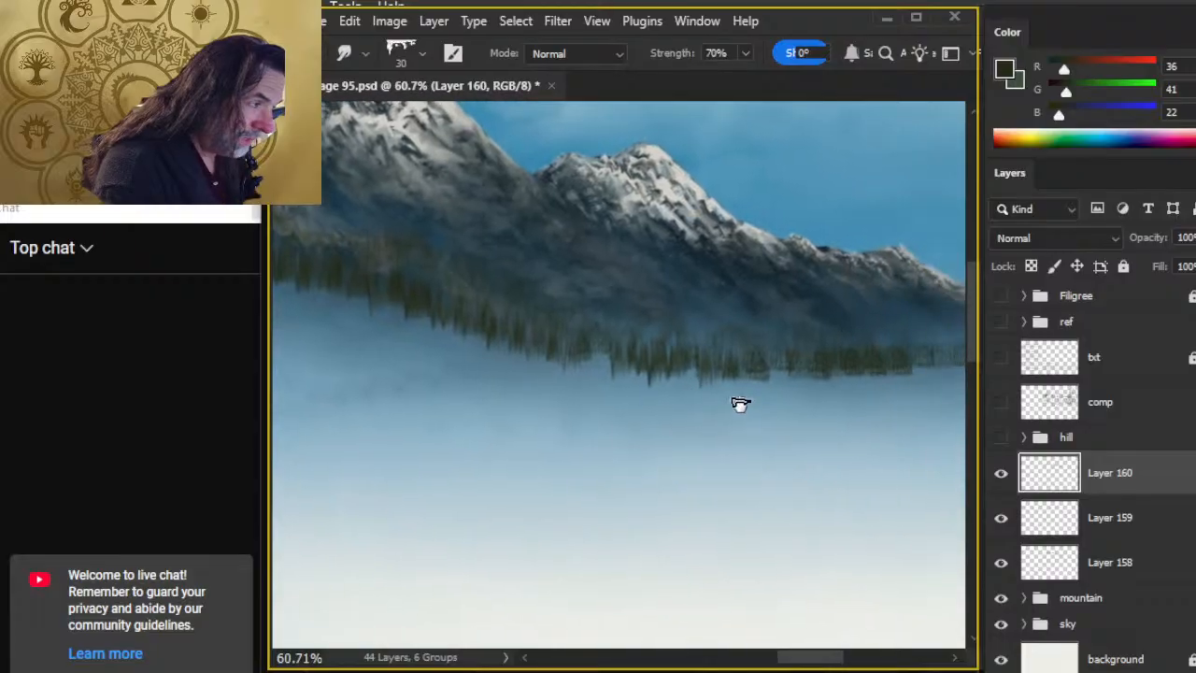
{"action": "key", "text": "shift"}
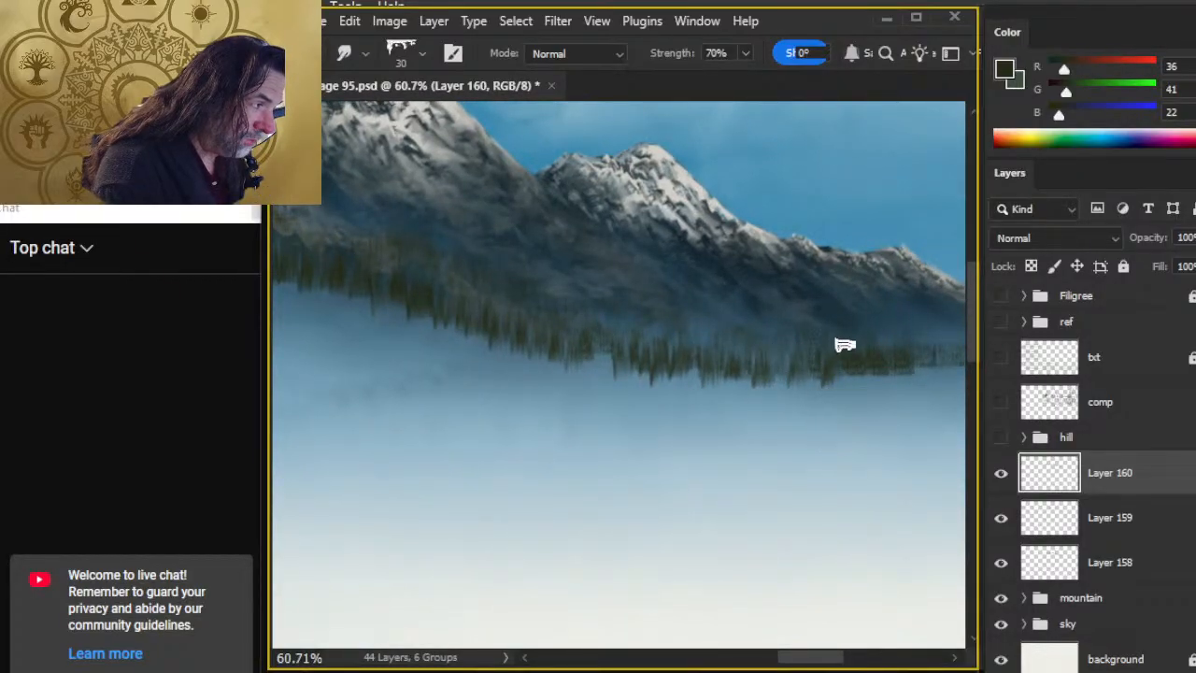
Step: Streak the remaining trees at the new row's far right end downward with the 30 px Smudge tool at 70%
{"action": "key", "text": "shift"}
{"action": "key", "text": "shift"}
{"action": "mouse_move", "coordinate": [905, 333]}
{"action": "left_mouse_down"}
{"action": "mouse_move", "coordinate": [894, 383]}
{"action": "mouse_move", "coordinate": [733, 420]}
{"action": "left_mouse_up"}
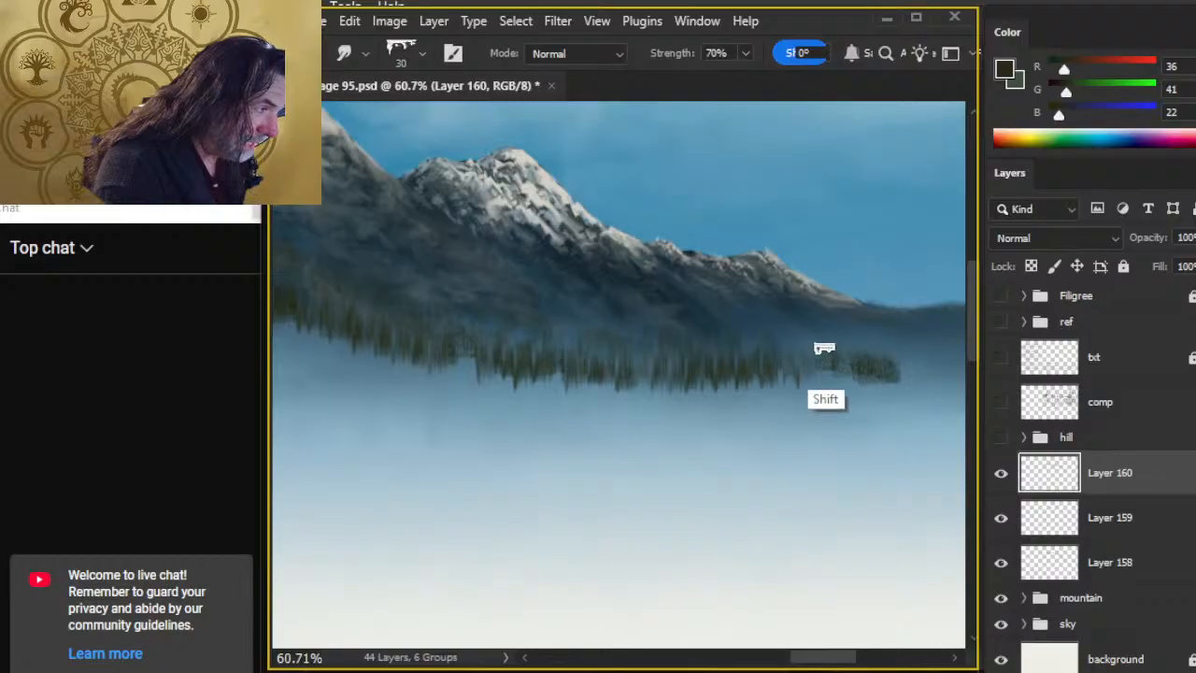
{"action": "key", "text": "shift"}
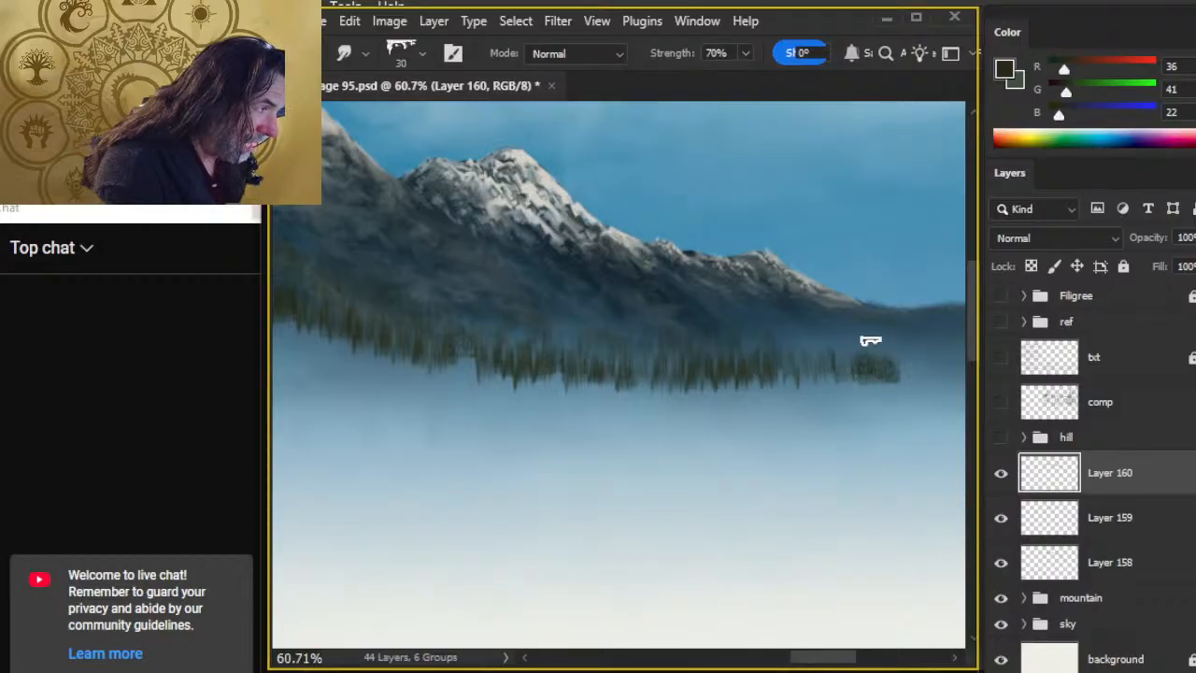
{"action": "key", "text": "shift"}
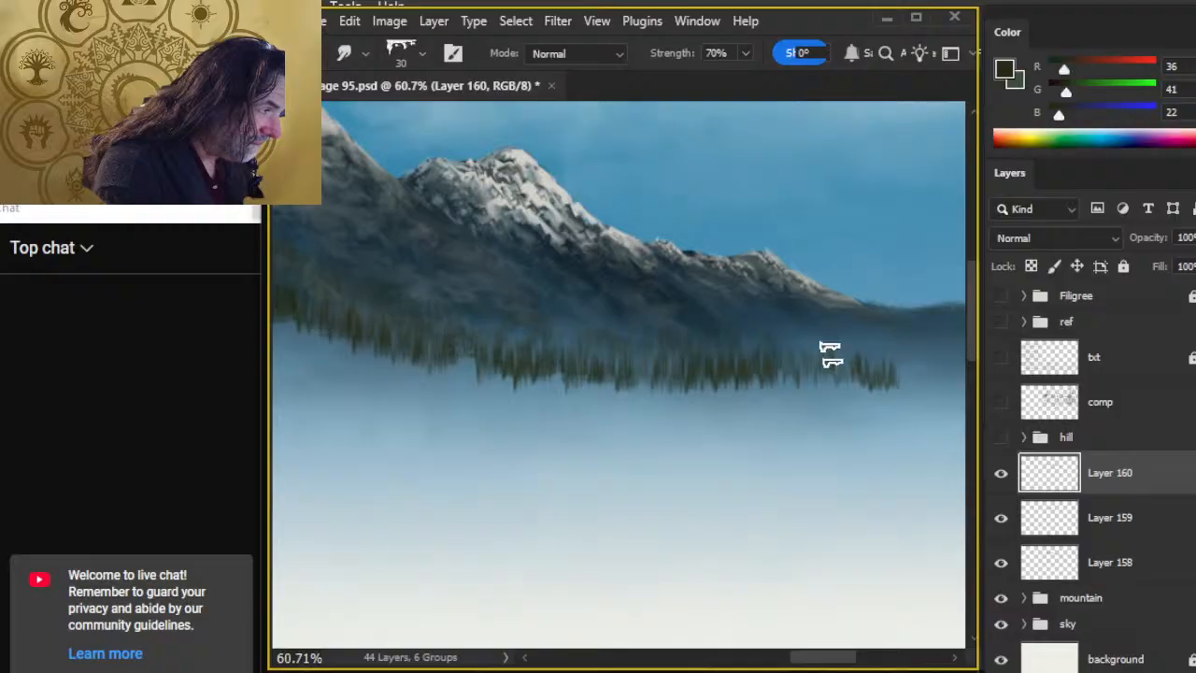
{"action": "left_click_drag", "start_coordinate": [779, 455], "coordinate": [739, 435]}
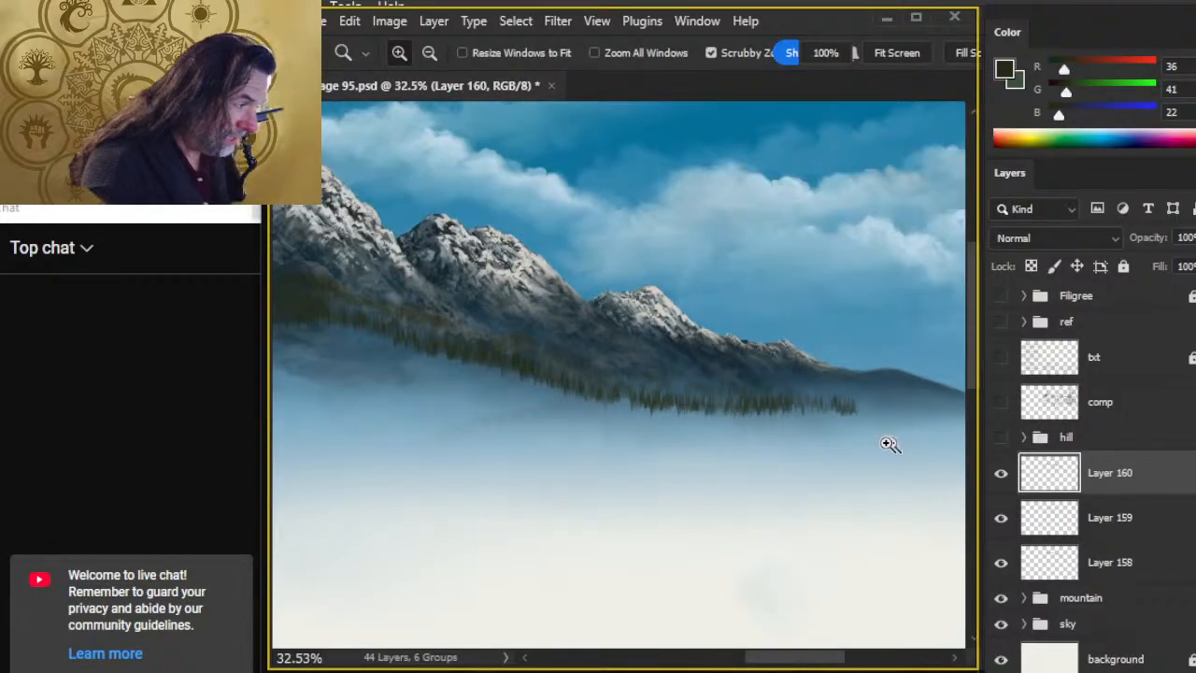
Step: Fade the tree row's lower edge from its left end to beneath the second peak with a 125 px Eraser at 20% opacity
{"action": "left_click_drag", "start_coordinate": [638, 414], "coordinate": [747, 434]}
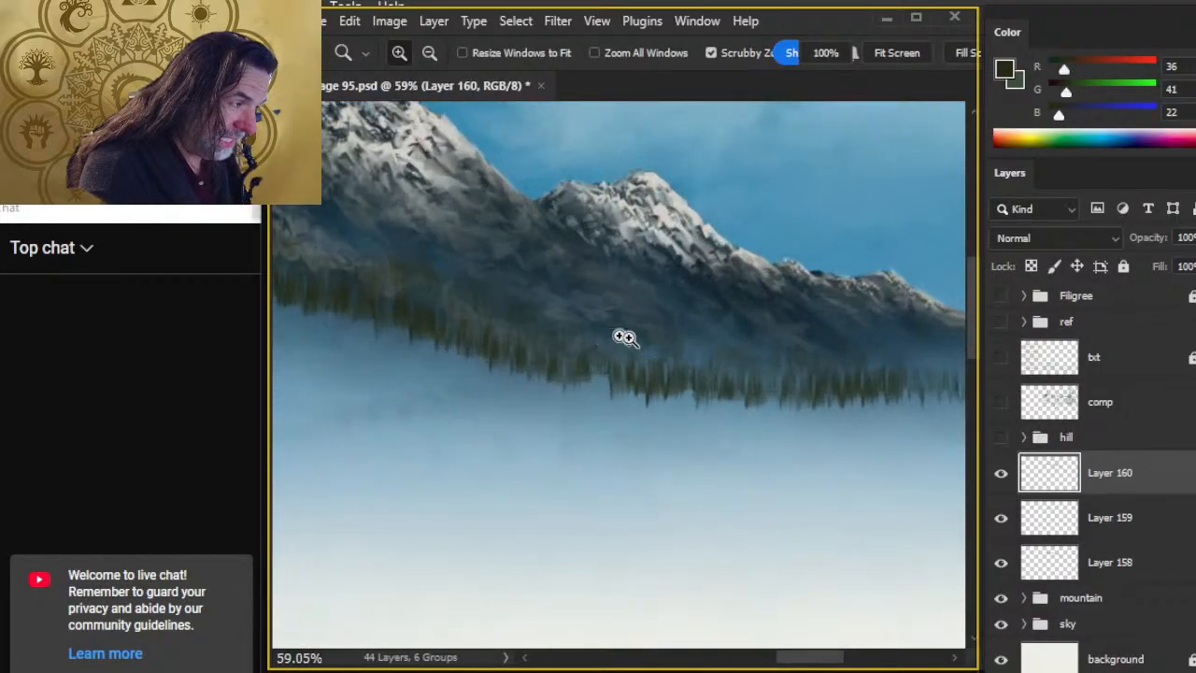
{"action": "mouse_move", "coordinate": [911, 411]}
{"action": "left_mouse_down"}
{"action": "mouse_move", "coordinate": [583, 408]}
{"action": "mouse_move", "coordinate": [694, 374]}
{"action": "mouse_move", "coordinate": [723, 346]}
{"action": "mouse_move", "coordinate": [495, 386]}
{"action": "mouse_move", "coordinate": [515, 383]}
{"action": "left_mouse_up"}
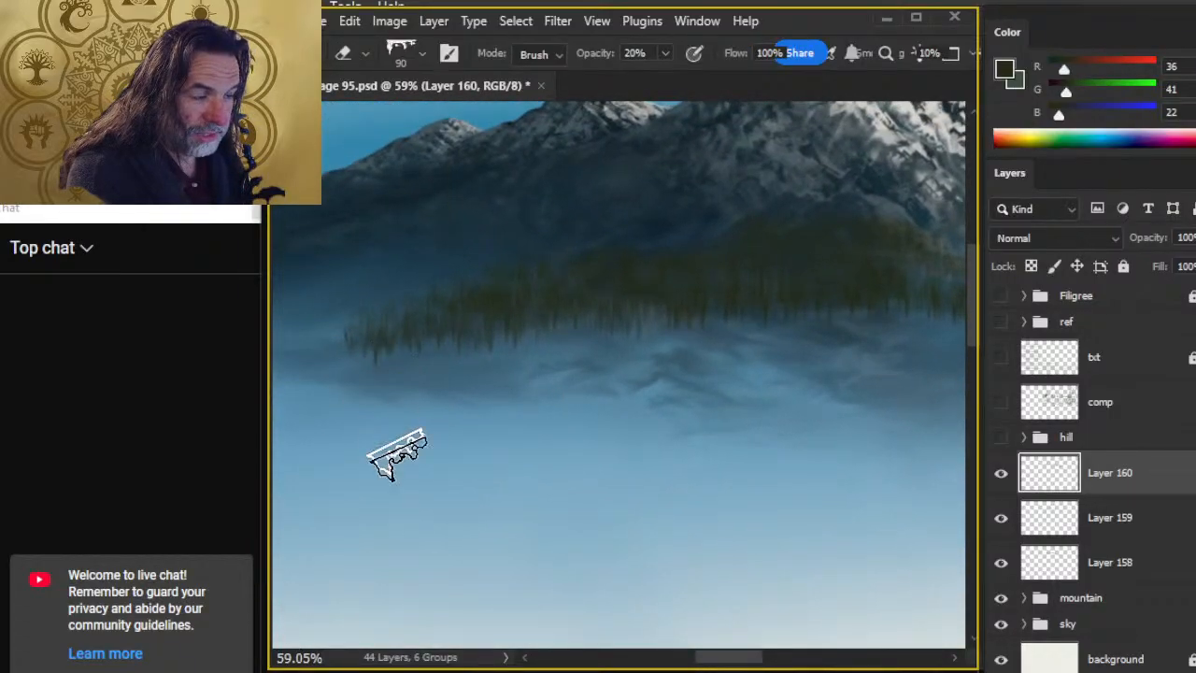
{"action": "key", "text": "e"}
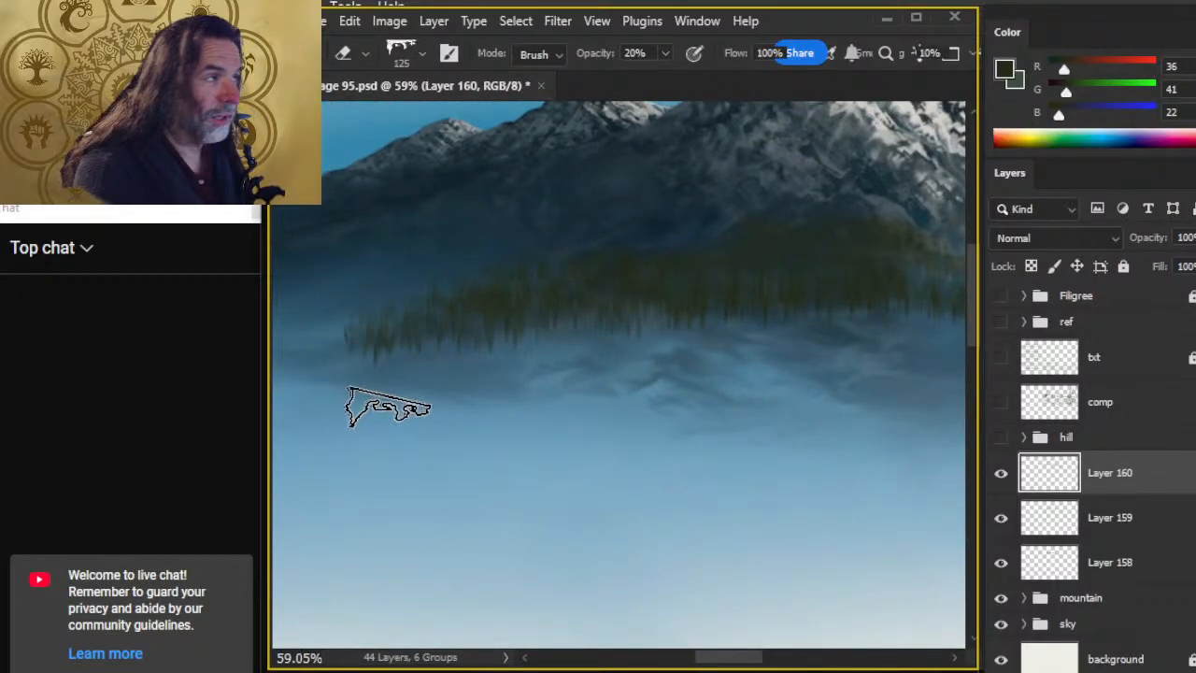
{"action": "mouse_move", "coordinate": [413, 359]}
{"action": "left_mouse_down"}
{"action": "mouse_move", "coordinate": [385, 376]}
{"action": "mouse_move", "coordinate": [399, 365]}
{"action": "mouse_move", "coordinate": [409, 393]}
{"action": "mouse_move", "coordinate": [413, 365]}
{"action": "mouse_move", "coordinate": [374, 405]}
{"action": "mouse_move", "coordinate": [406, 342]}
{"action": "mouse_move", "coordinate": [446, 384]}
{"action": "mouse_move", "coordinate": [460, 348]}
{"action": "mouse_move", "coordinate": [495, 392]}
{"action": "mouse_move", "coordinate": [524, 366]}
{"action": "mouse_move", "coordinate": [507, 346]}
{"action": "mouse_move", "coordinate": [536, 402]}
{"action": "mouse_move", "coordinate": [565, 400]}
{"action": "mouse_move", "coordinate": [562, 344]}
{"action": "mouse_move", "coordinate": [533, 406]}
{"action": "mouse_move", "coordinate": [502, 370]}
{"action": "mouse_move", "coordinate": [571, 387]}
{"action": "mouse_move", "coordinate": [609, 328]}
{"action": "mouse_move", "coordinate": [671, 381]}
{"action": "mouse_move", "coordinate": [707, 374]}
{"action": "mouse_move", "coordinate": [716, 326]}
{"action": "mouse_move", "coordinate": [763, 382]}
{"action": "mouse_move", "coordinate": [748, 356]}
{"action": "mouse_move", "coordinate": [760, 347]}
{"action": "mouse_move", "coordinate": [787, 414]}
{"action": "mouse_move", "coordinate": [720, 355]}
{"action": "mouse_move", "coordinate": [618, 414]}
{"action": "mouse_move", "coordinate": [720, 342]}
{"action": "mouse_move", "coordinate": [580, 363]}
{"action": "left_mouse_up"}
{"action": "left_click_drag", "start_coordinate": [820, 449], "coordinate": [592, 408]}
{"action": "key", "text": "r"}
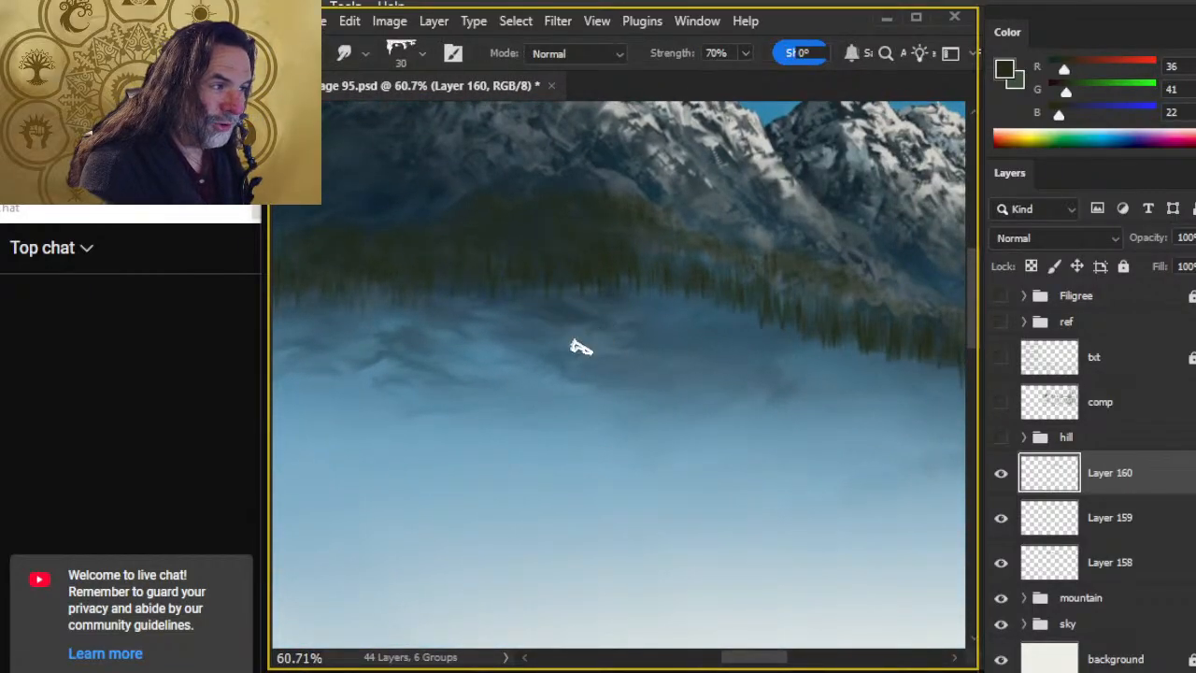
{"action": "key", "text": "e"}
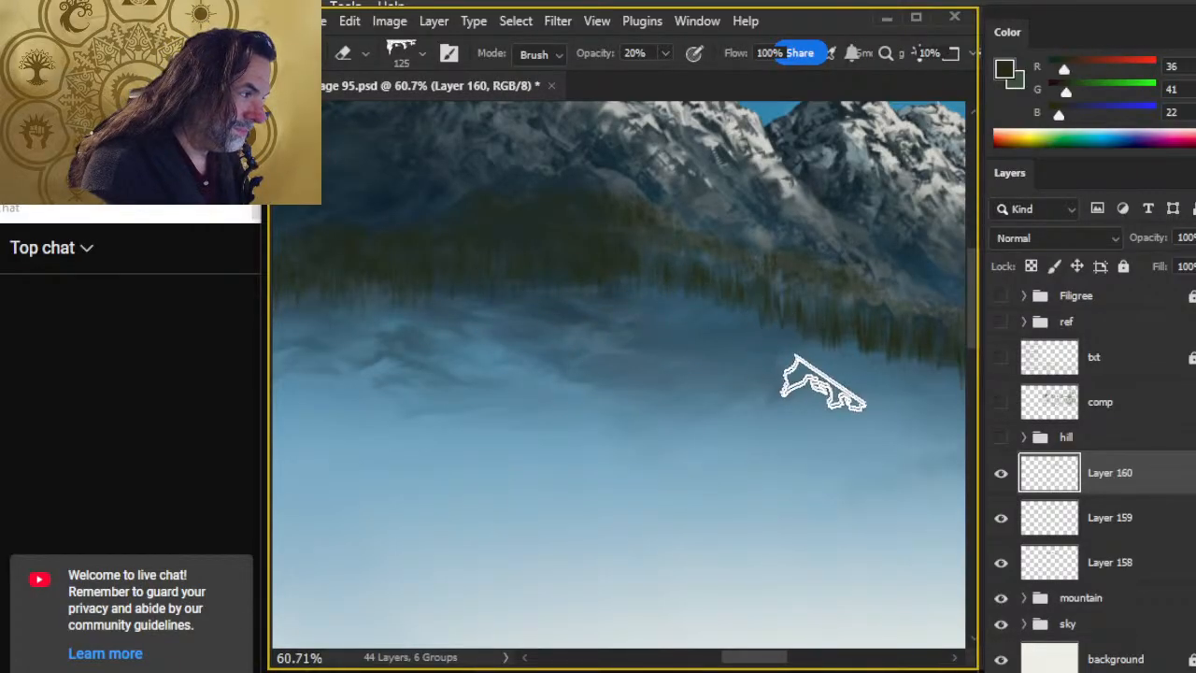
{"action": "left_click_drag", "start_coordinate": [830, 441], "coordinate": [647, 394]}
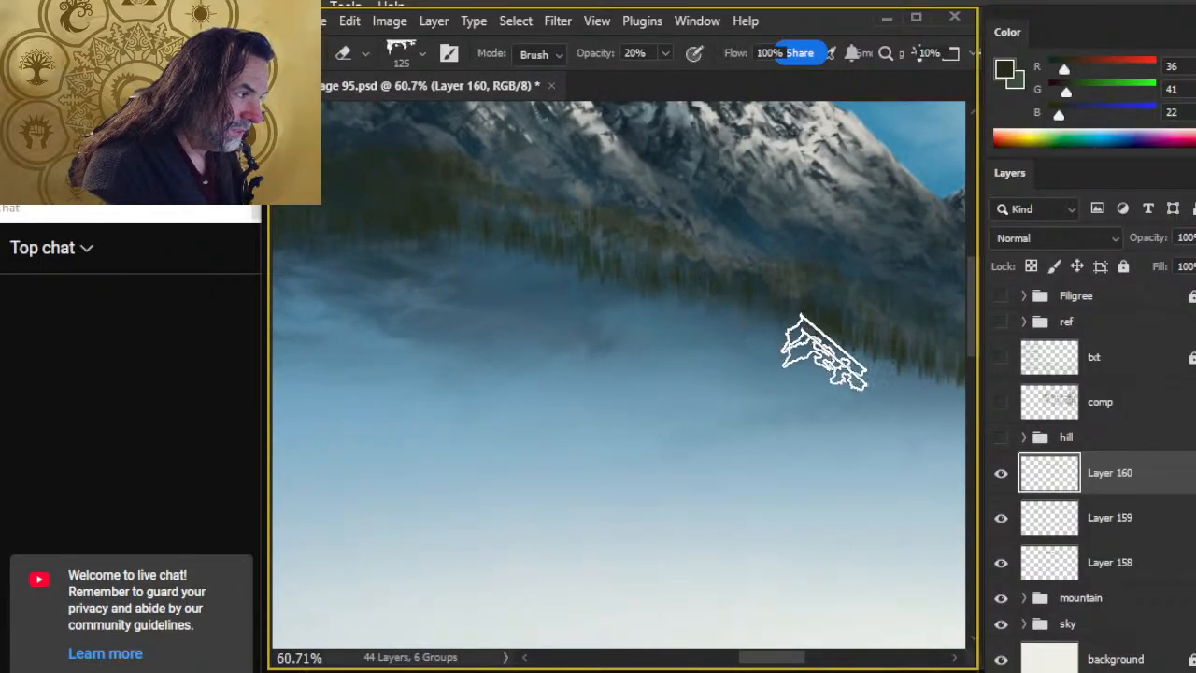
{"action": "left_click_drag", "start_coordinate": [868, 355], "coordinate": [641, 361]}
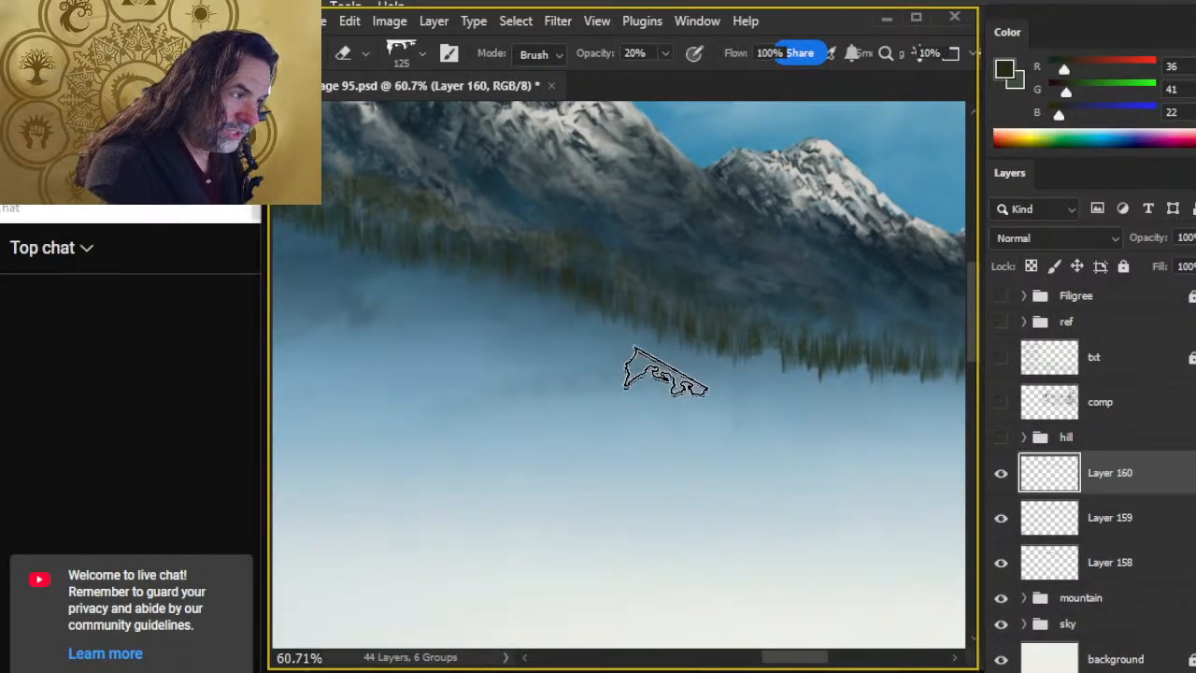
Step: Set the Eraser's opacity to 10% and soften the tree row's base beneath the third peak to the far right end
{"action": "key", "text": "1"}
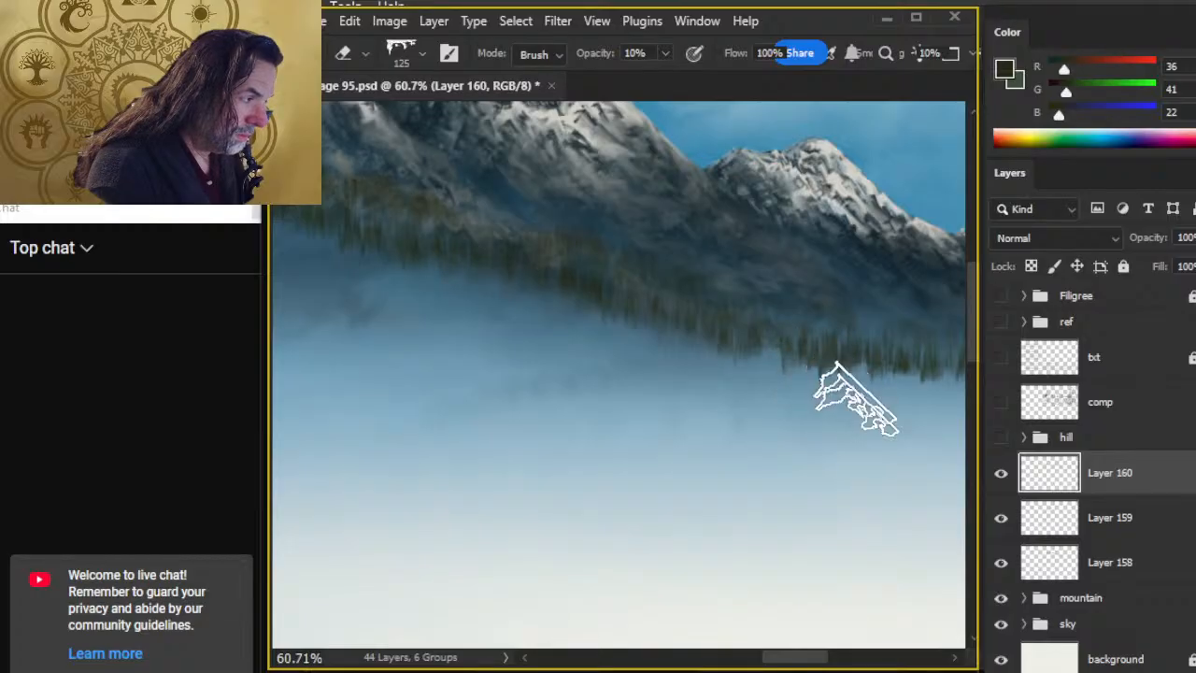
{"action": "mouse_move", "coordinate": [750, 407]}
{"action": "left_mouse_down"}
{"action": "mouse_move", "coordinate": [644, 427]}
{"action": "mouse_move", "coordinate": [591, 387]}
{"action": "left_mouse_up"}
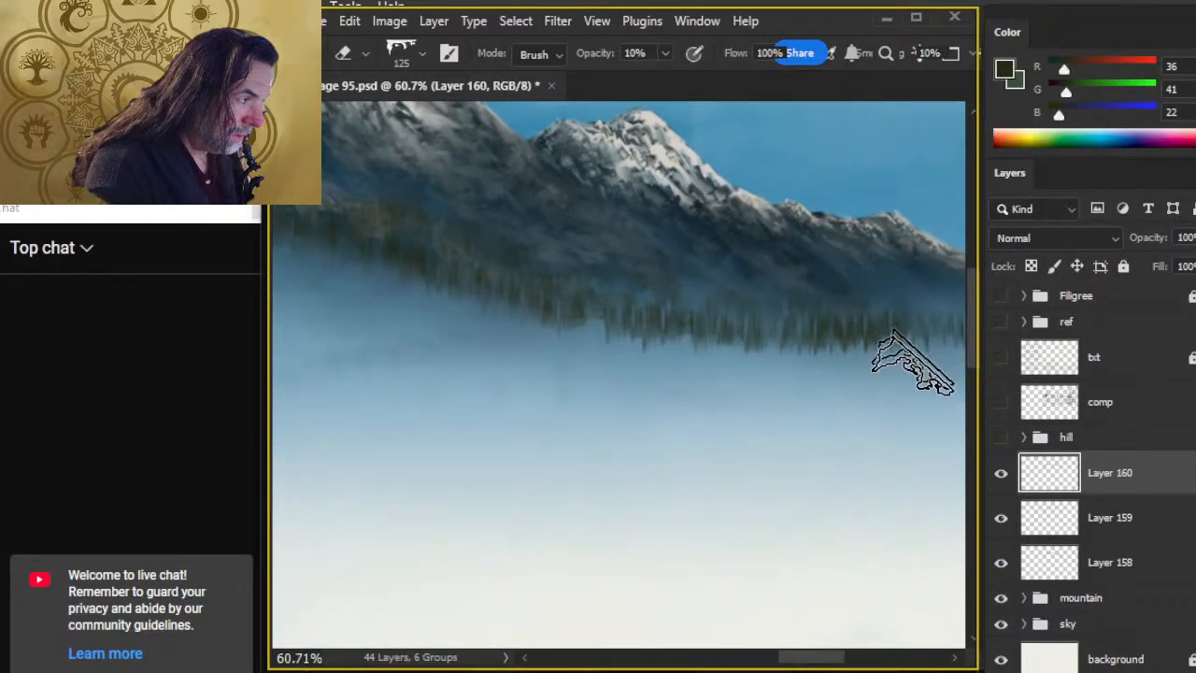
{"action": "left_click_drag", "start_coordinate": [795, 430], "coordinate": [659, 427]}
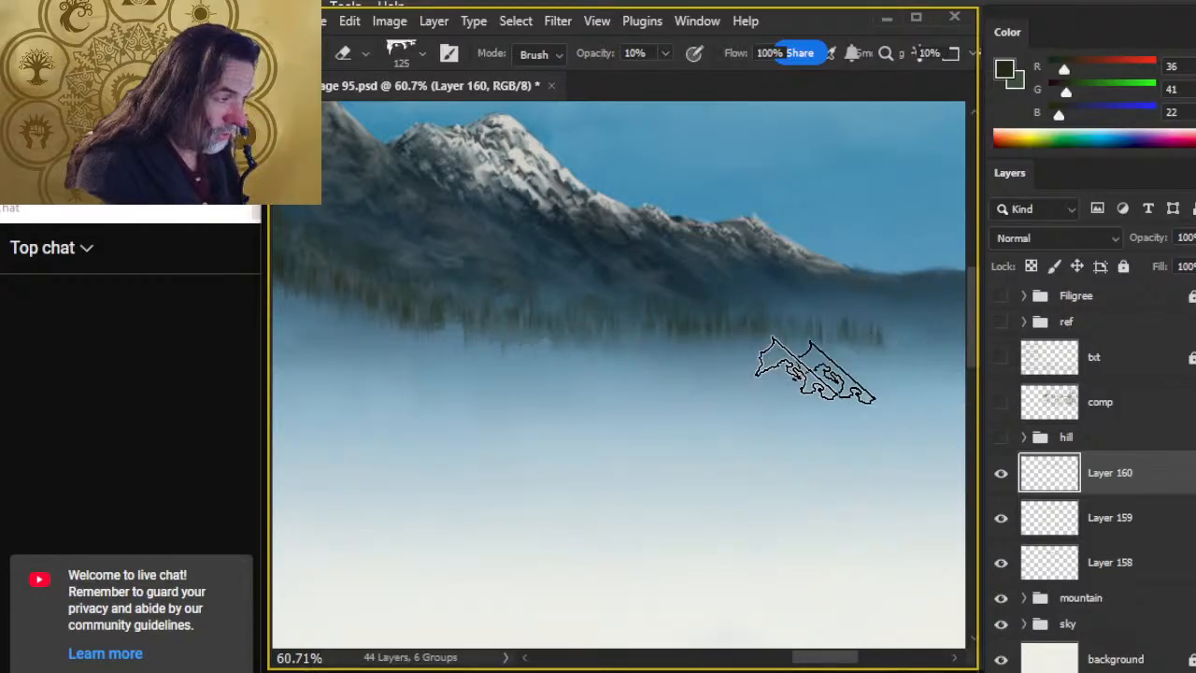
{"action": "left_click_drag", "start_coordinate": [542, 462], "coordinate": [738, 480]}
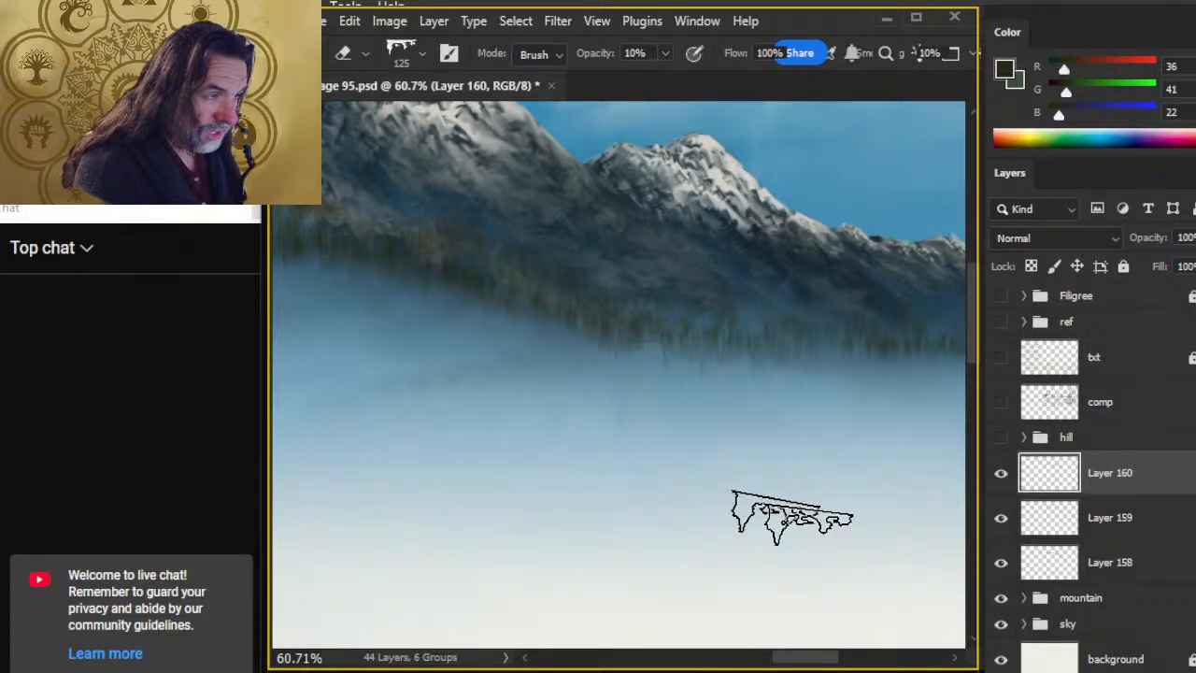
Step: Soften the lower edge of the trees back from the third peak to the row's left end with the 10% Eraser
{"action": "left_click_drag", "start_coordinate": [584, 426], "coordinate": [784, 445]}
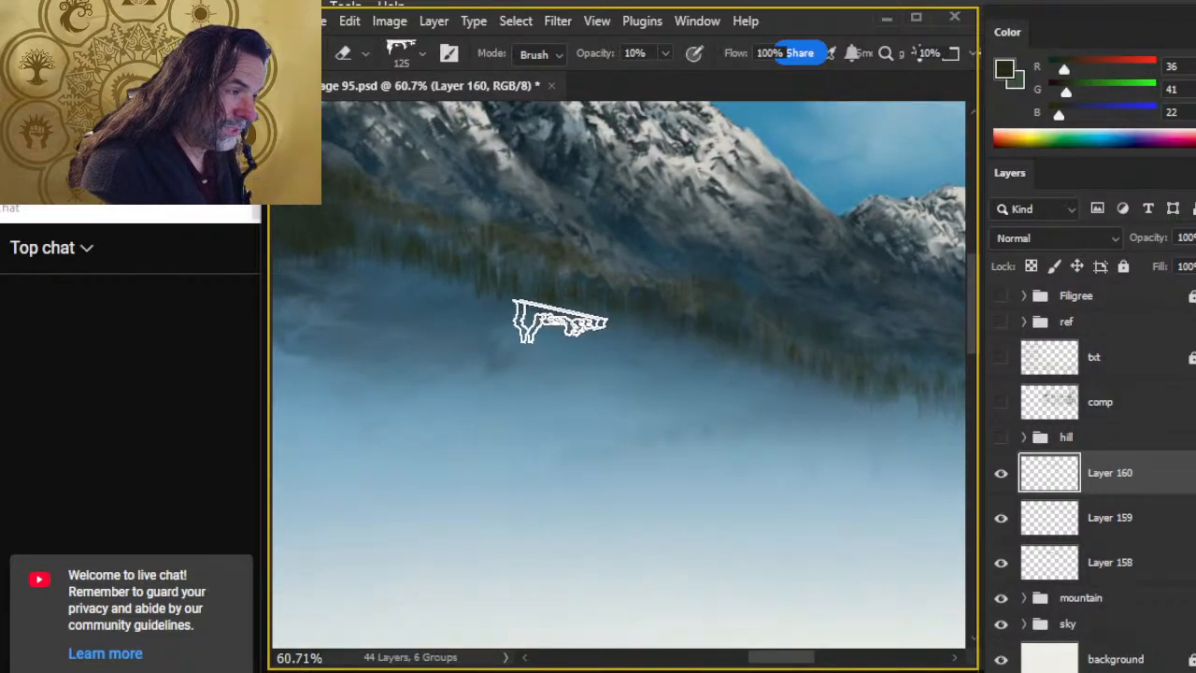
{"action": "left_click_drag", "start_coordinate": [557, 418], "coordinate": [734, 450]}
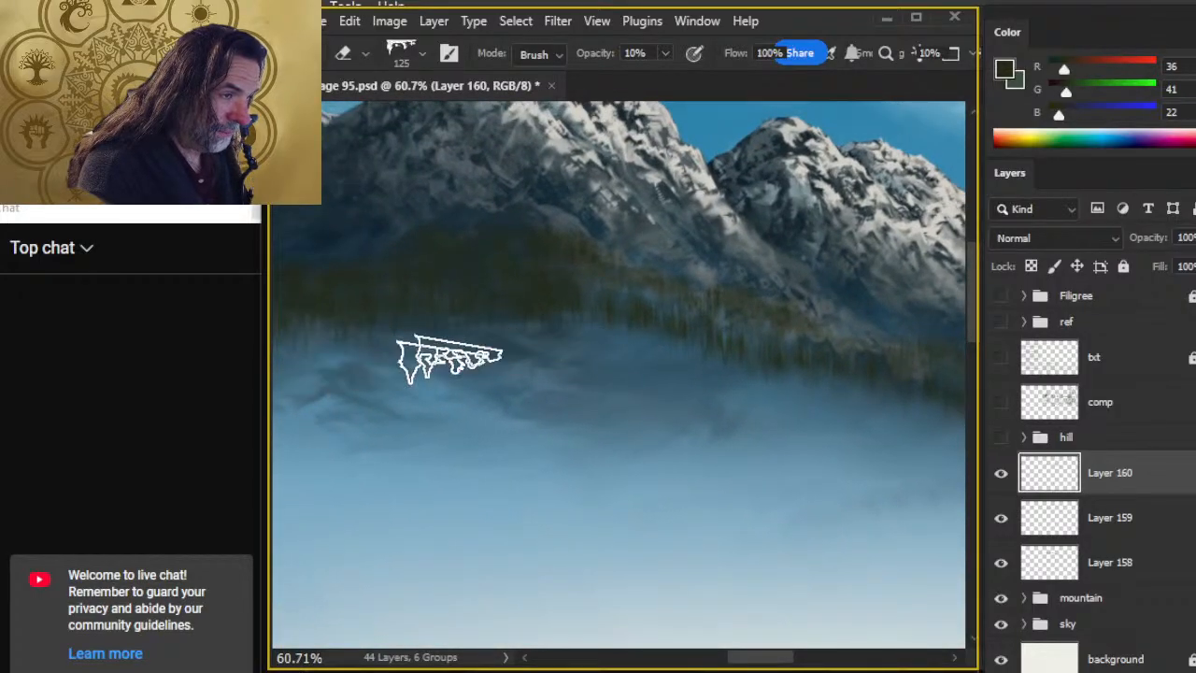
{"action": "left_click_drag", "start_coordinate": [502, 414], "coordinate": [748, 430]}
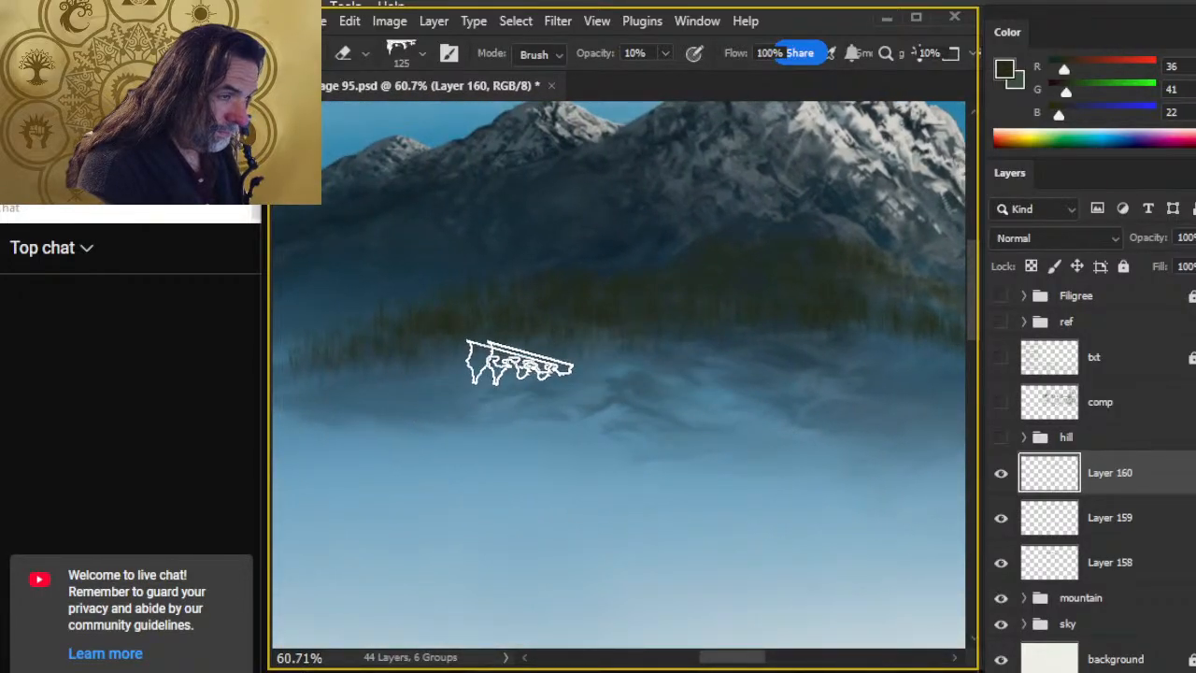
{"action": "left_click_drag", "start_coordinate": [498, 412], "coordinate": [657, 375]}
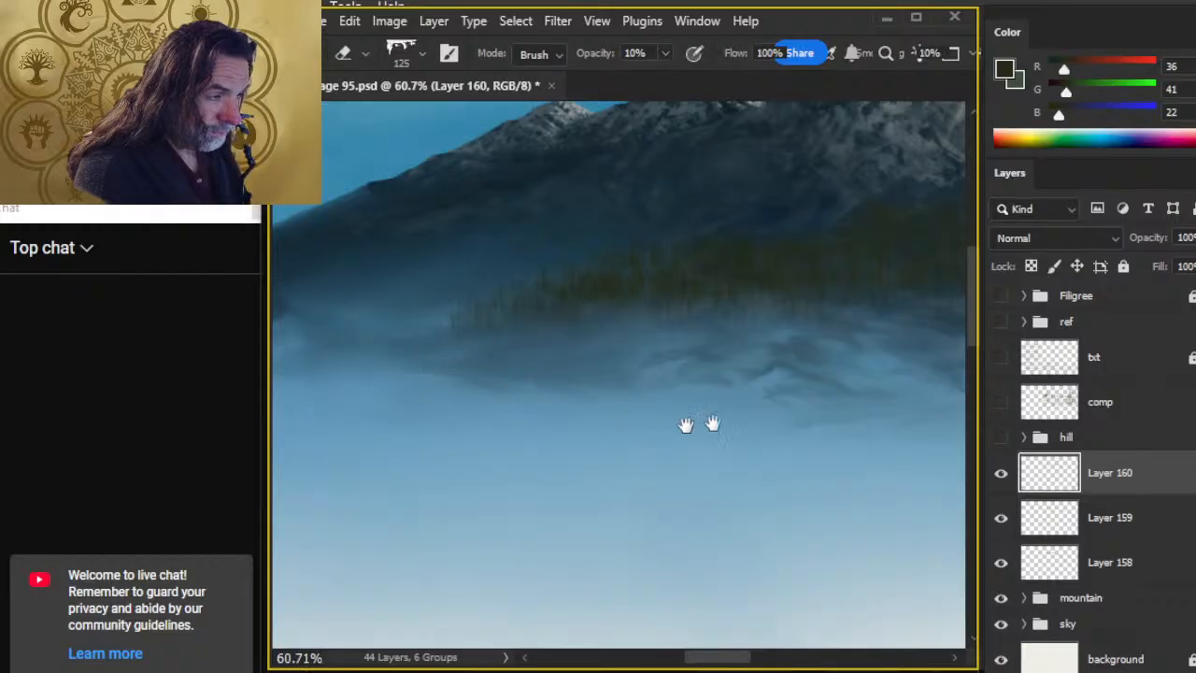
Step: Make another fading pass rightward along the tree row's base to the range's far right end with the 125 px Eraser at 10%
{"action": "left_click_drag", "start_coordinate": [662, 428], "coordinate": [524, 414]}
{"action": "left_click_drag", "start_coordinate": [755, 403], "coordinate": [552, 387]}
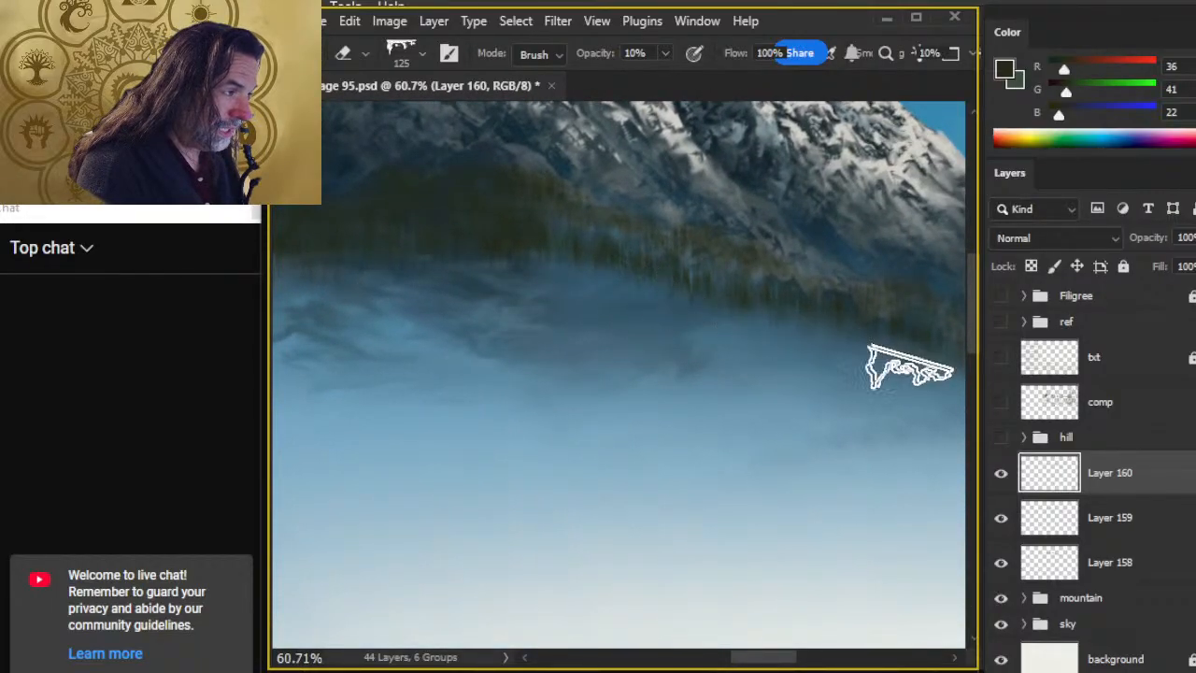
{"action": "left_click_drag", "start_coordinate": [765, 425], "coordinate": [558, 392]}
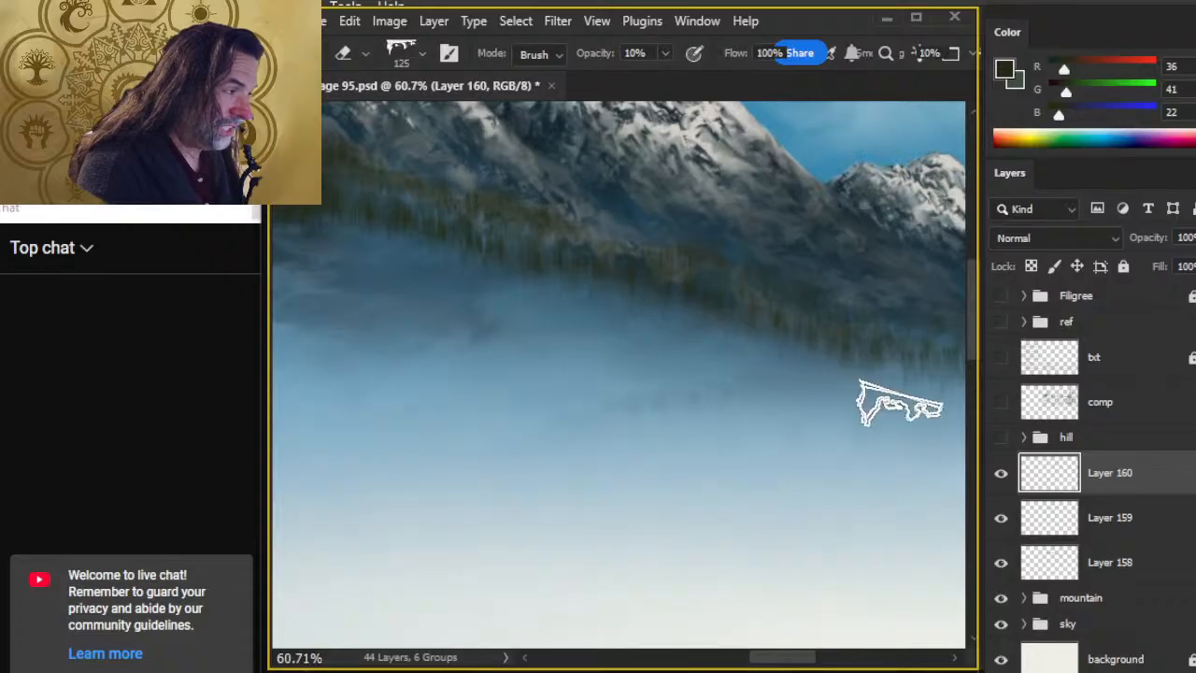
{"action": "mouse_move", "coordinate": [809, 467]}
{"action": "left_mouse_down"}
{"action": "mouse_move", "coordinate": [753, 430]}
{"action": "mouse_move", "coordinate": [711, 432]}
{"action": "left_mouse_up"}
{"action": "mouse_move", "coordinate": [808, 483]}
{"action": "left_mouse_down"}
{"action": "mouse_move", "coordinate": [673, 436]}
{"action": "mouse_move", "coordinate": [648, 390]}
{"action": "mouse_move", "coordinate": [787, 421]}
{"action": "mouse_move", "coordinate": [638, 365]}
{"action": "left_mouse_up"}
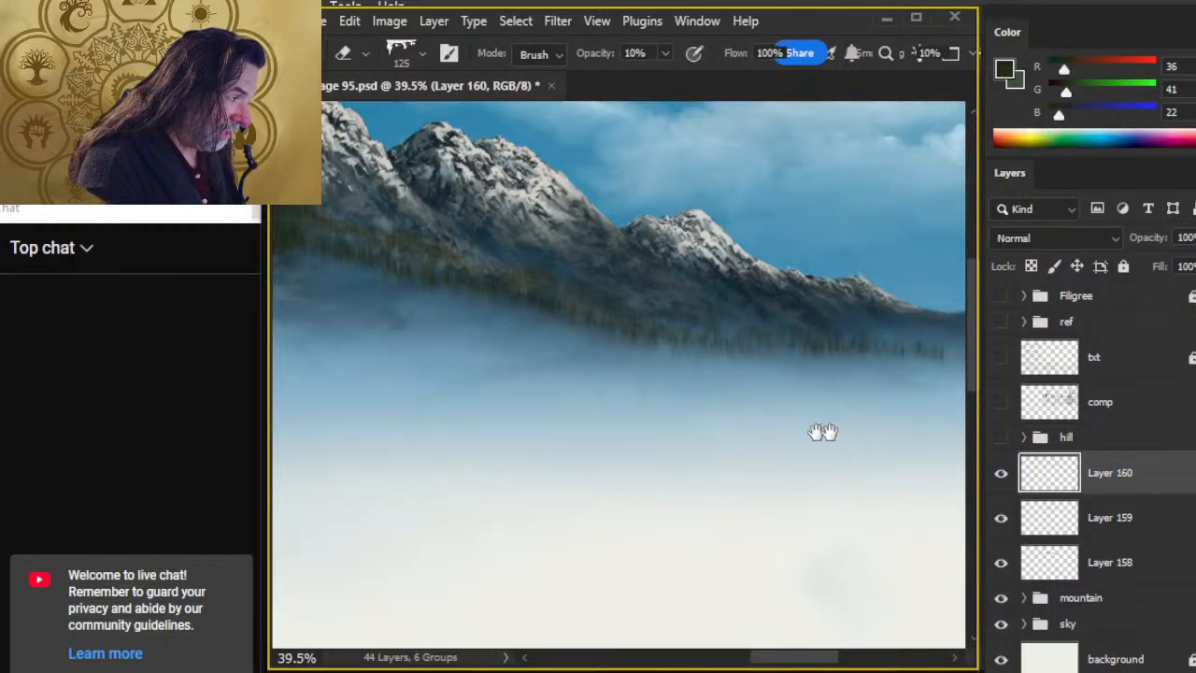
{"action": "left_click_drag", "start_coordinate": [830, 431], "coordinate": [738, 399]}
{"action": "left_click_drag", "start_coordinate": [765, 358], "coordinate": [851, 350]}
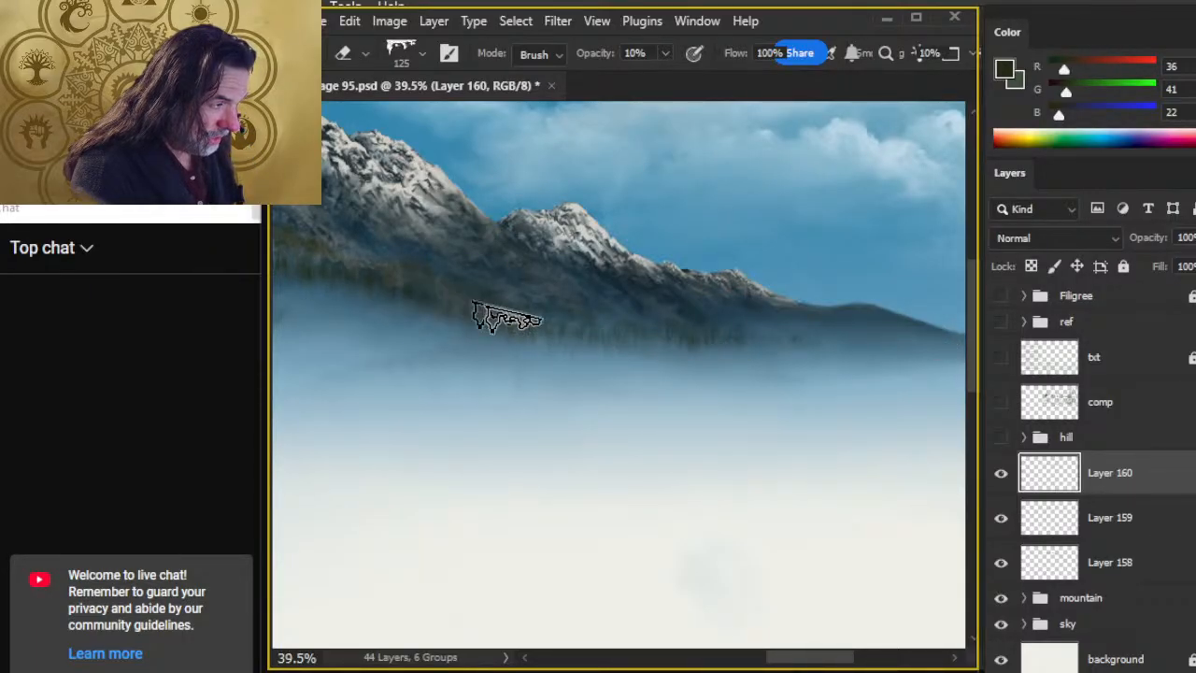
Step: Examine the faded tree row against the whole mountain range and up close around the wooded hill
{"action": "key", "text": "z"}
{"action": "left_click_drag", "start_coordinate": [710, 477], "coordinate": [626, 507]}
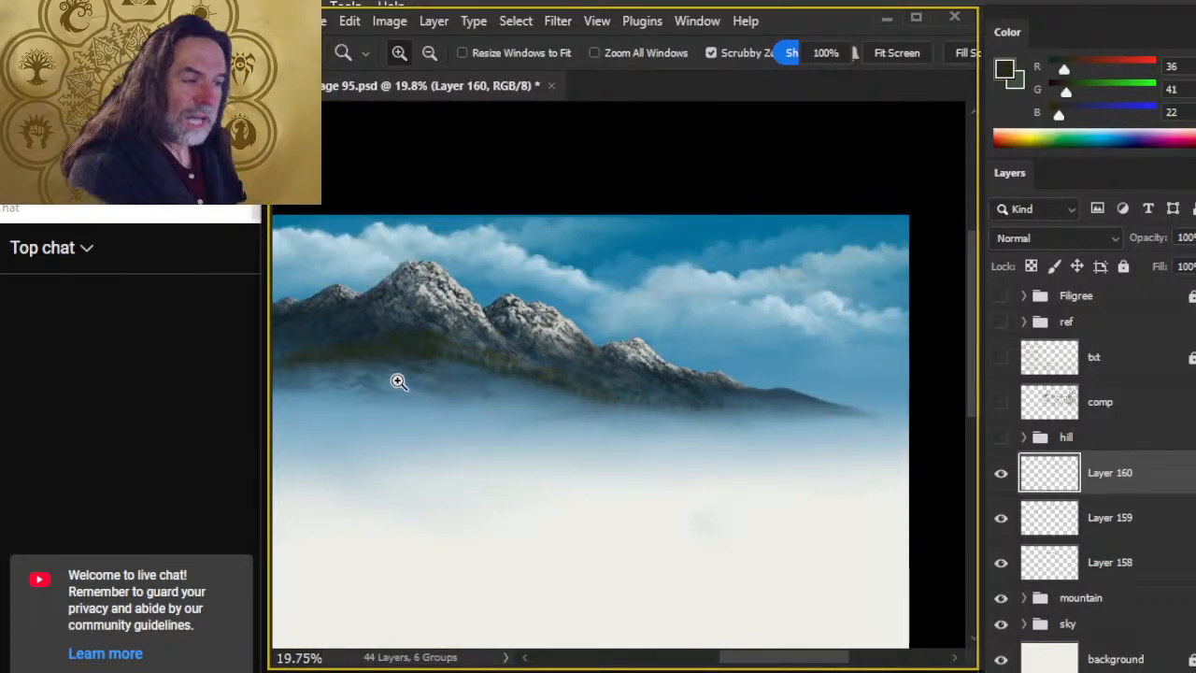
{"action": "left_click_drag", "start_coordinate": [393, 366], "coordinate": [482, 369]}
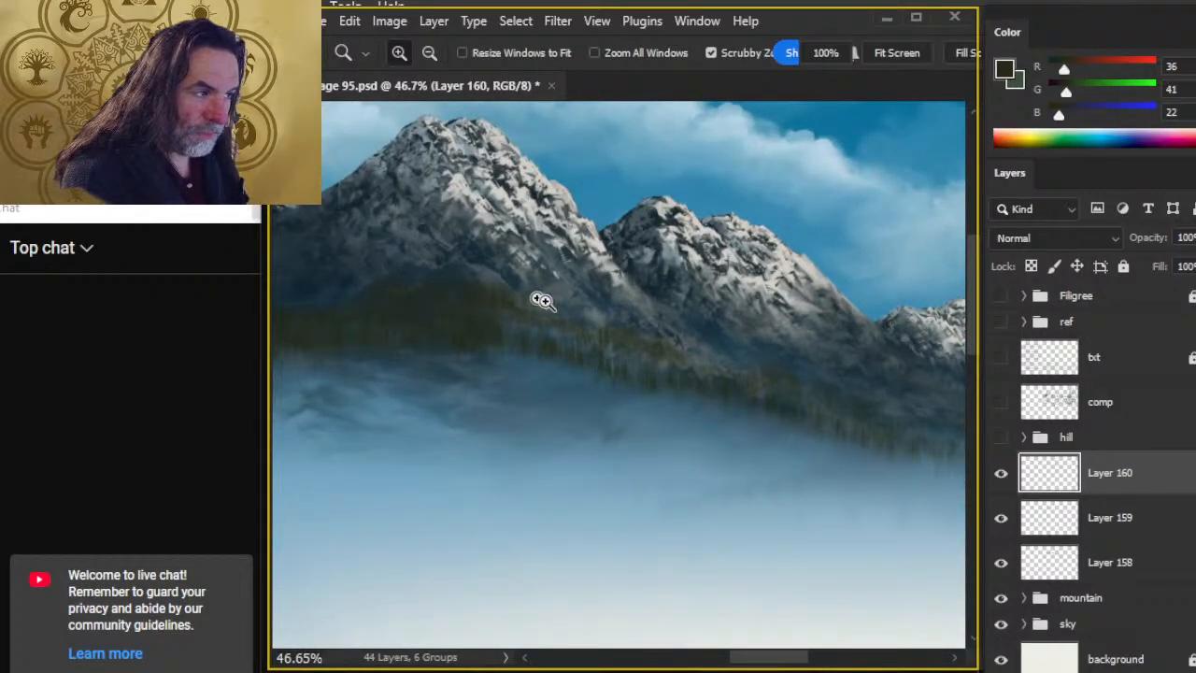
{"action": "key", "text": "b"}
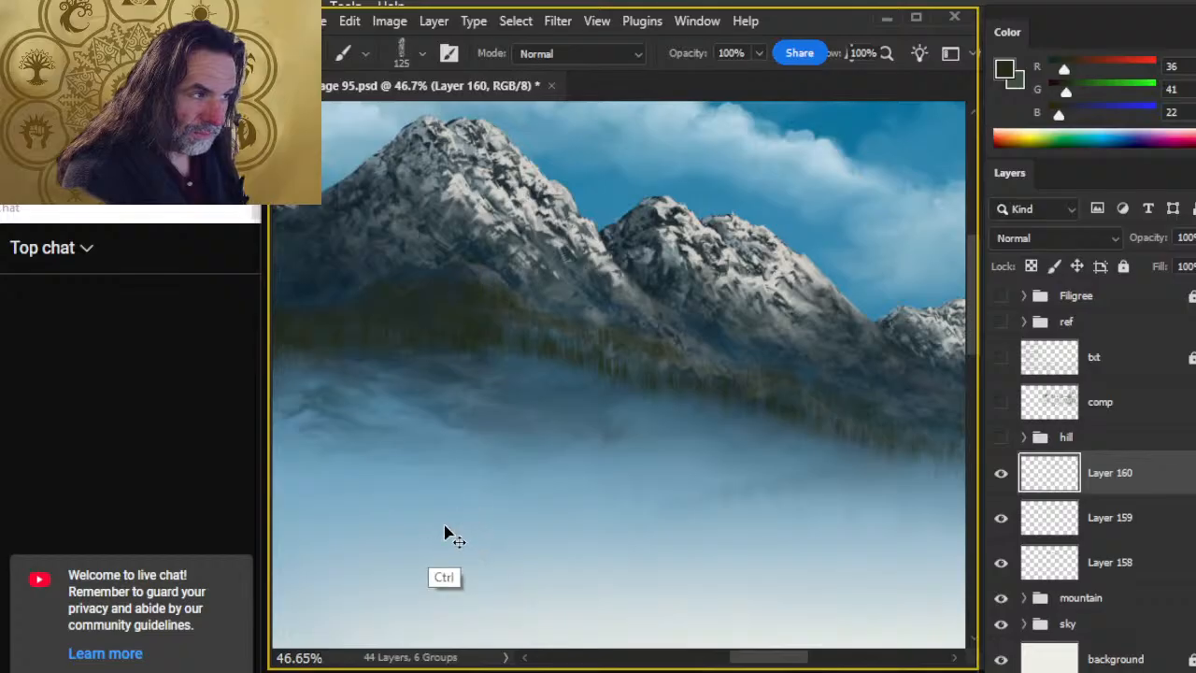
{"action": "key", "text": "z"}
{"action": "left_click_drag", "start_coordinate": [768, 513], "coordinate": [686, 537]}
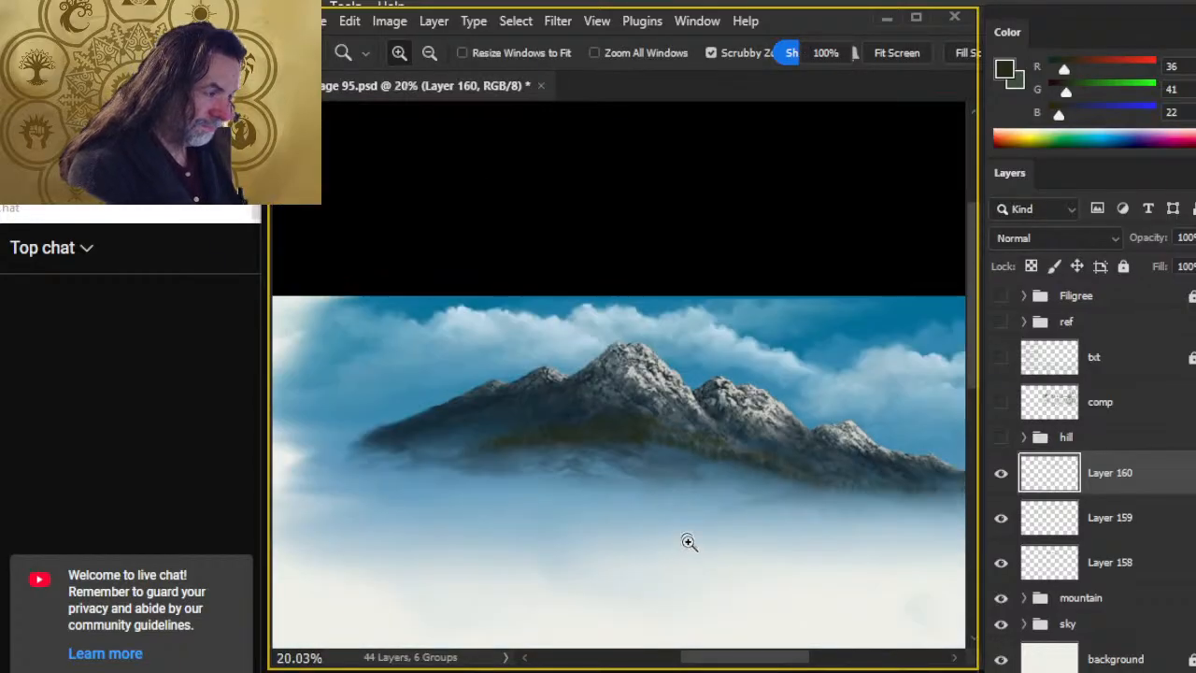
Step: Hide and reshow Layer 159 and Layer 158 in turn to compare their trees, and make Layer 158 active
{"action": "left_click", "coordinate": [1001, 520]}
{"action": "left_click", "coordinate": [1000, 519]}
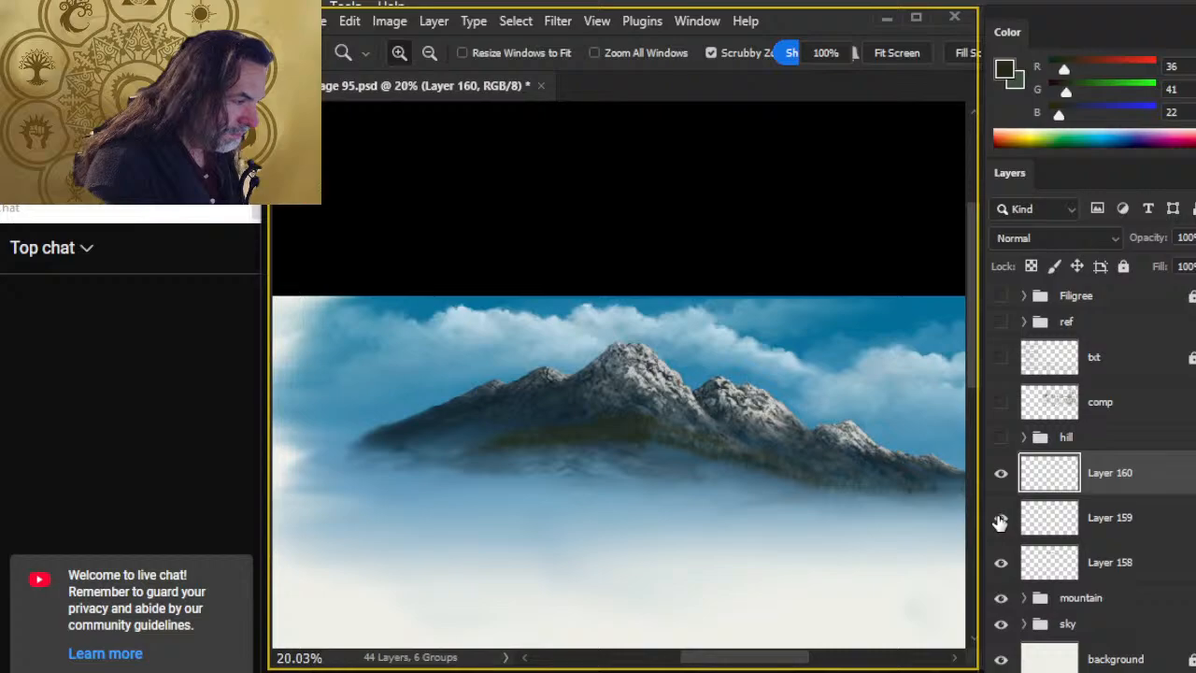
{"action": "left_click", "coordinate": [1002, 564]}
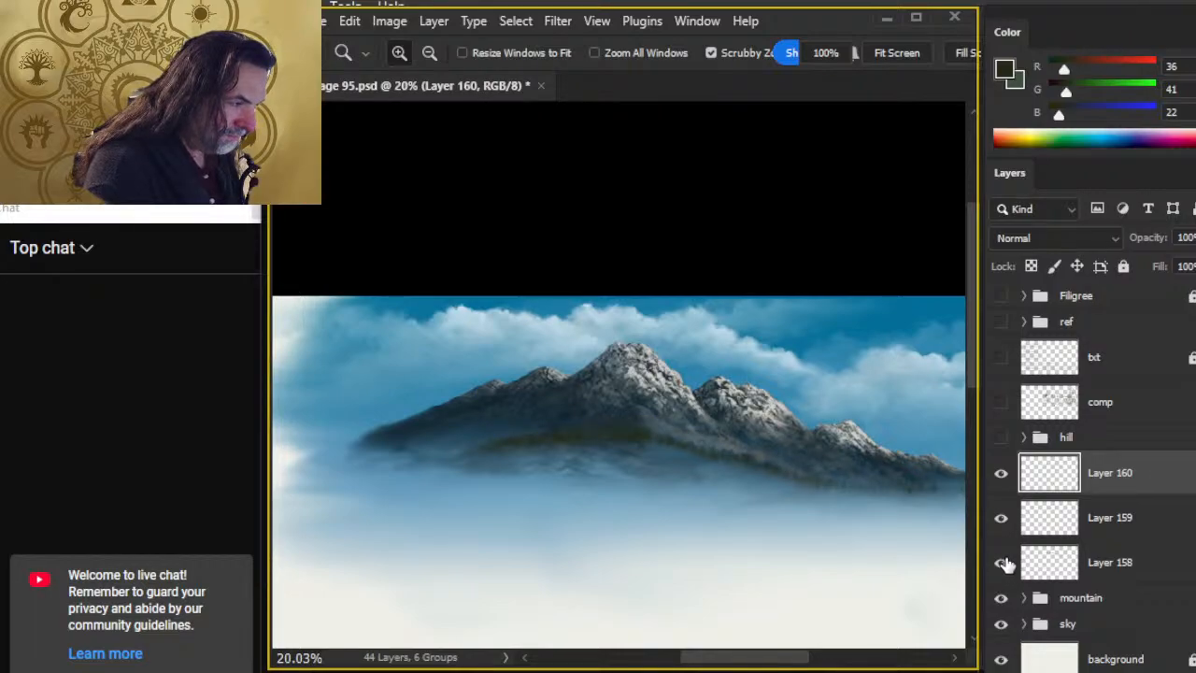
{"action": "left_click", "coordinate": [1001, 565]}
{"action": "left_click", "coordinate": [1089, 570]}
{"action": "left_click_drag", "start_coordinate": [681, 473], "coordinate": [789, 475]}
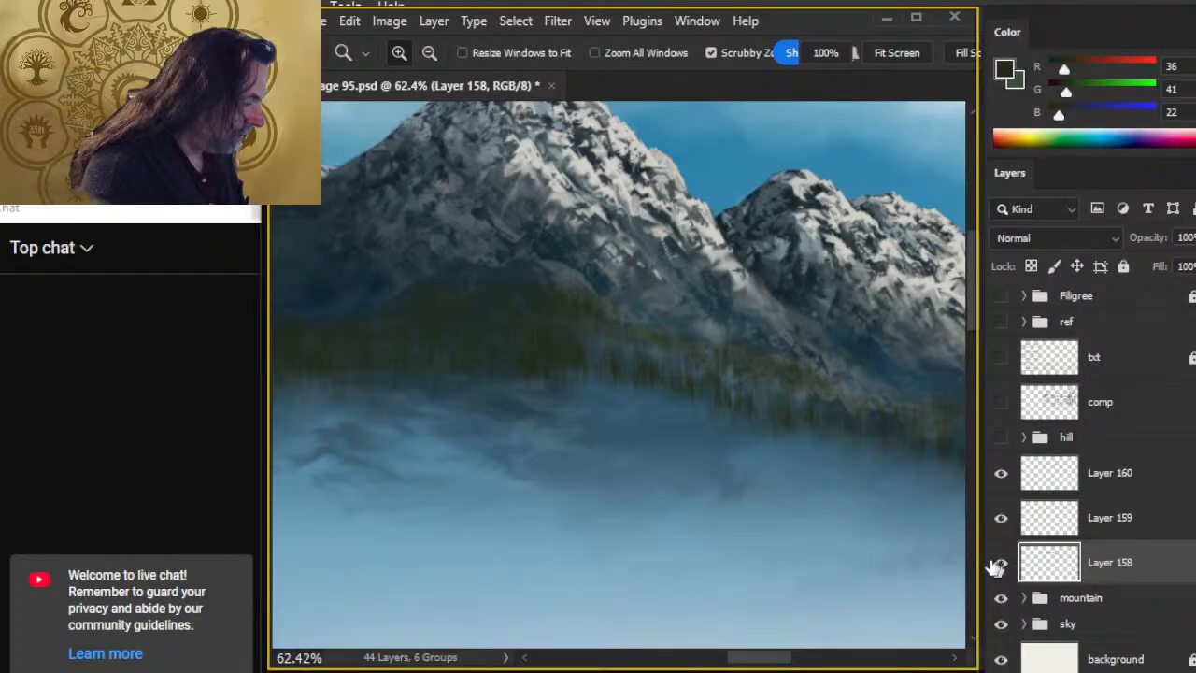
Step: Hide and reshow Layer 158, then Layer 160, to compare the trees each contributes along the mountain slopes
{"action": "left_click", "coordinate": [1001, 564]}
{"action": "left_click", "coordinate": [1003, 562]}
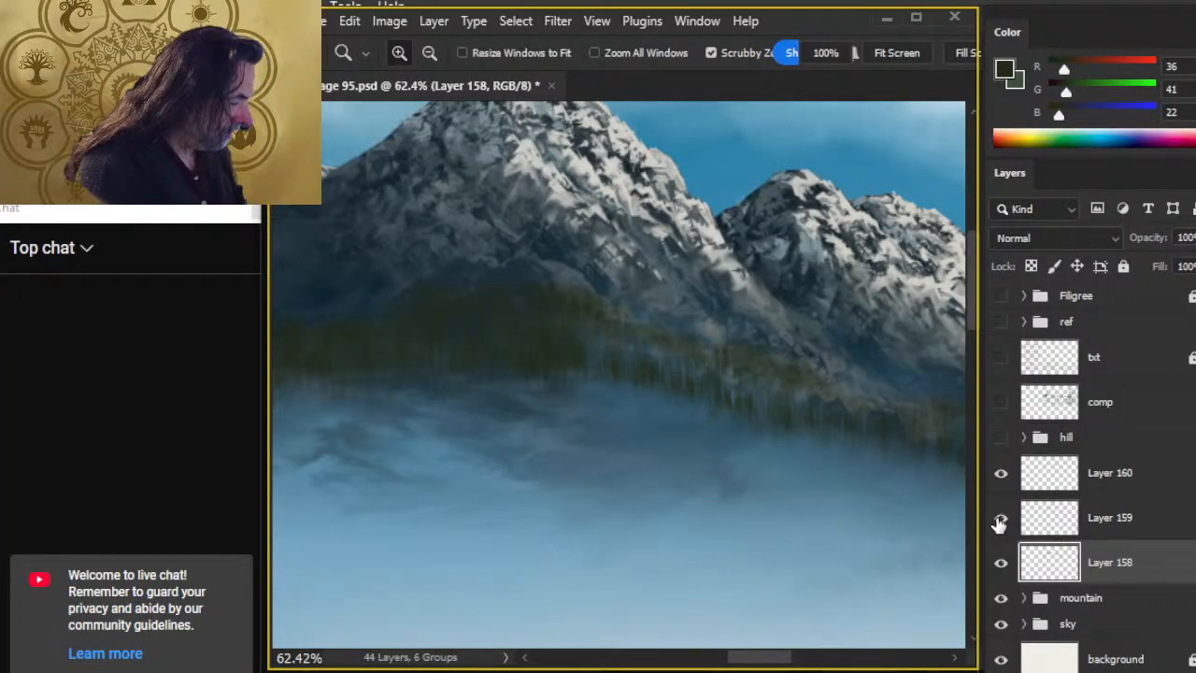
{"action": "left_click", "coordinate": [1001, 473]}
{"action": "left_click", "coordinate": [1002, 474]}
Step: Save the painting with the faded treelines and fit the whole spread in view
{"action": "left_click_drag", "start_coordinate": [953, 514], "coordinate": [854, 584]}
{"action": "left_click_drag", "start_coordinate": [756, 555], "coordinate": [623, 460]}
{"action": "key", "text": "ctrl+s"}
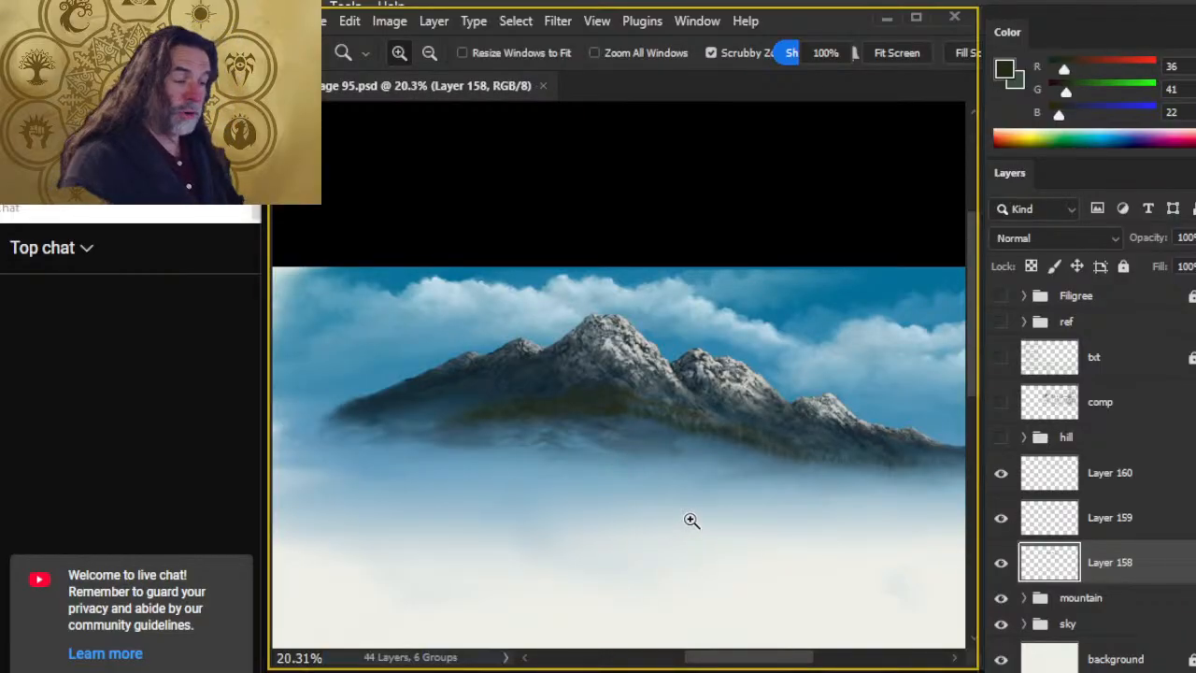
{"action": "left_click_drag", "start_coordinate": [756, 540], "coordinate": [789, 504]}
{"action": "key", "text": "ctrl+minus"}
{"action": "key", "text": "ctrl+minus"}
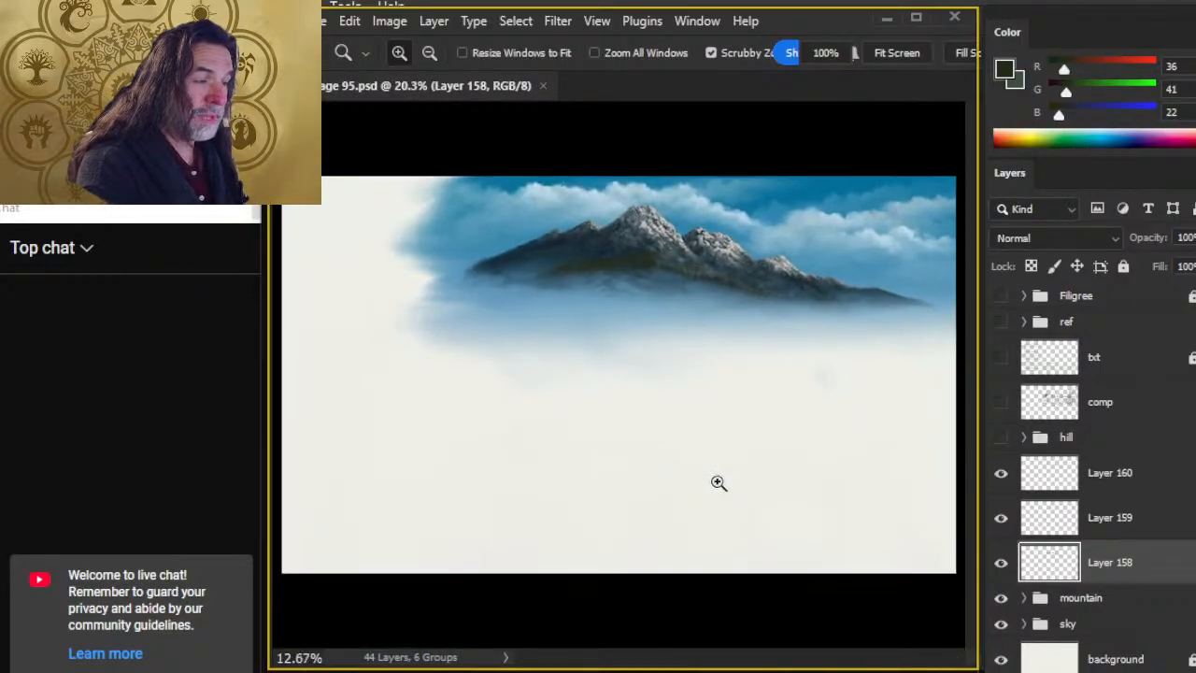
Step: Show the txt layer over the painting and view the spread in full-screen mode
{"action": "key", "text": "f"}
{"action": "key", "text": "f"}
{"action": "left_click_drag", "start_coordinate": [738, 465], "coordinate": [777, 468]}
{"action": "key", "text": "f"}
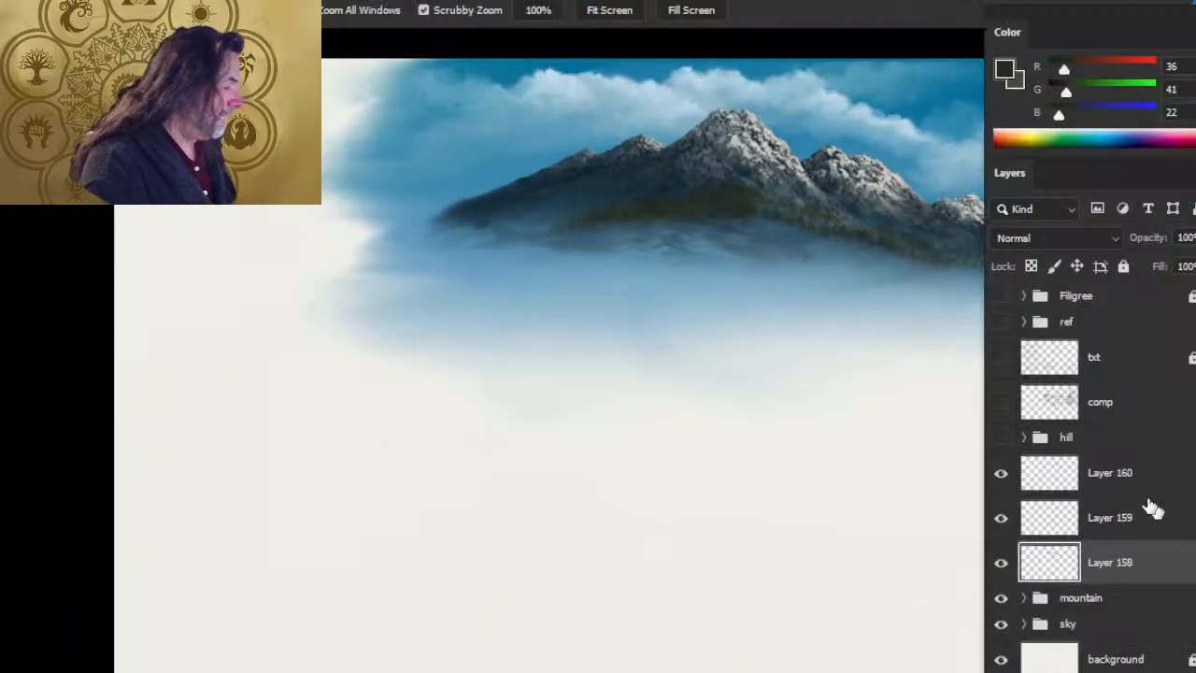
{"action": "left_click", "coordinate": [1001, 391]}
{"action": "key", "text": "f"}
{"action": "key", "text": "f"}
{"action": "left_click_drag", "start_coordinate": [828, 488], "coordinate": [1009, 420]}
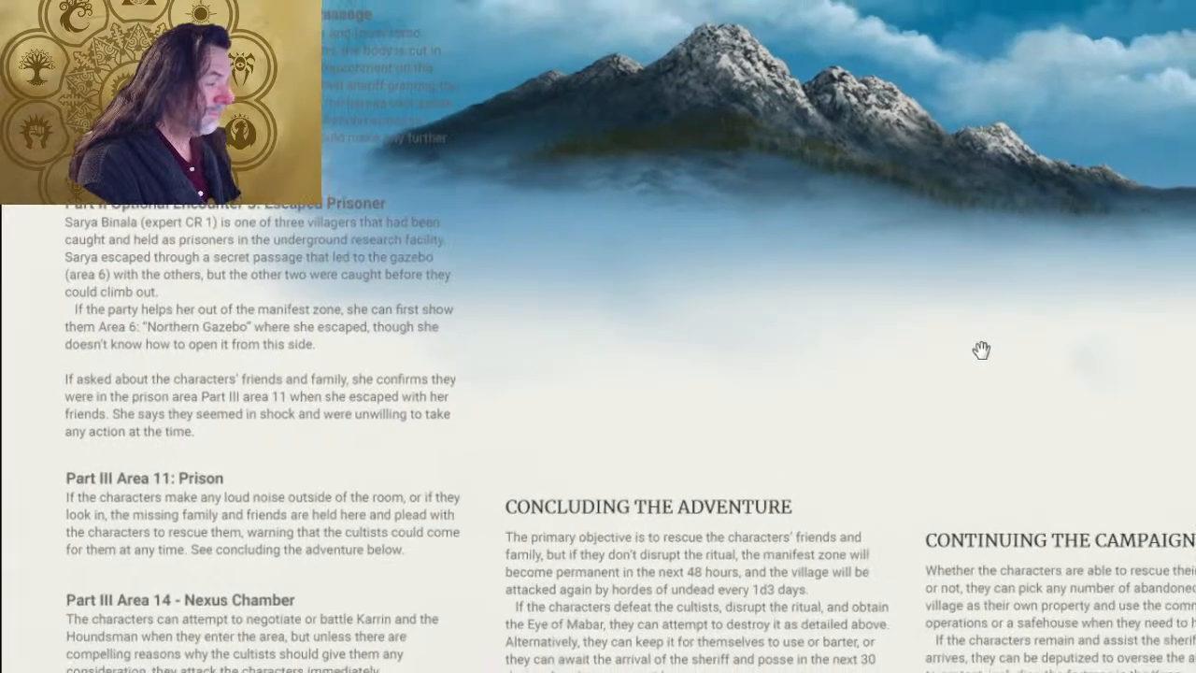
{"action": "left_click_drag", "start_coordinate": [981, 349], "coordinate": [977, 378]}
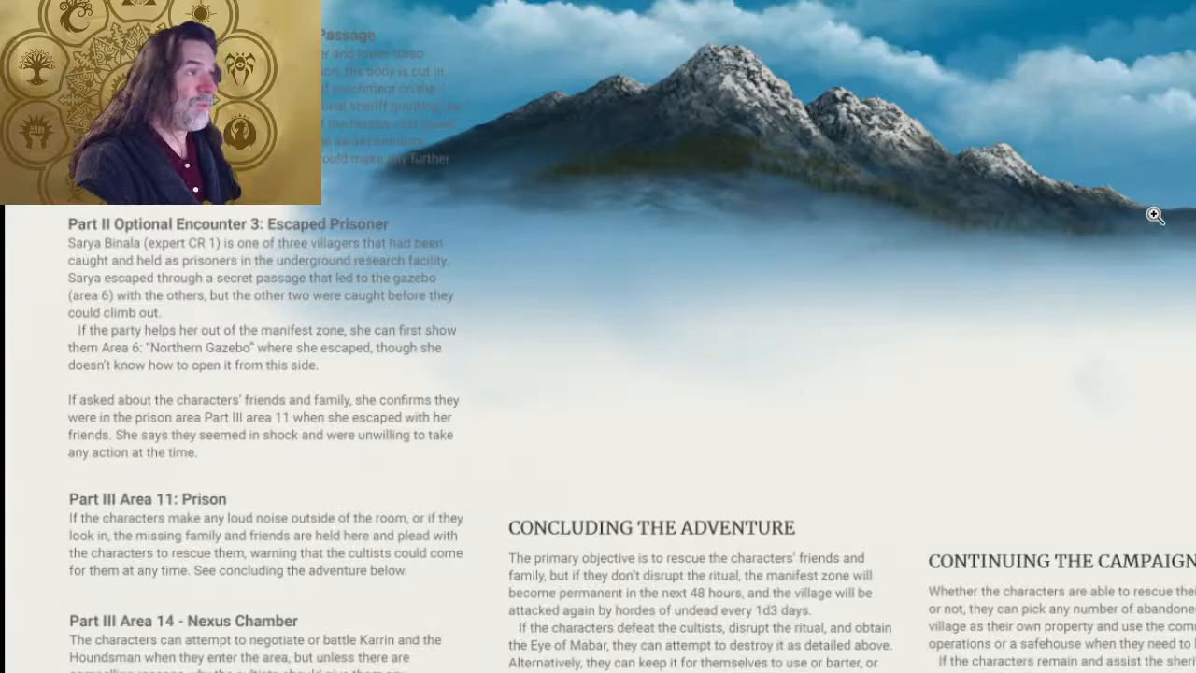
Step: Show the comp layer's sketch over the painting in full-screen mode and examine its trees, buildings and foreground
{"action": "key", "text": "Tab"}
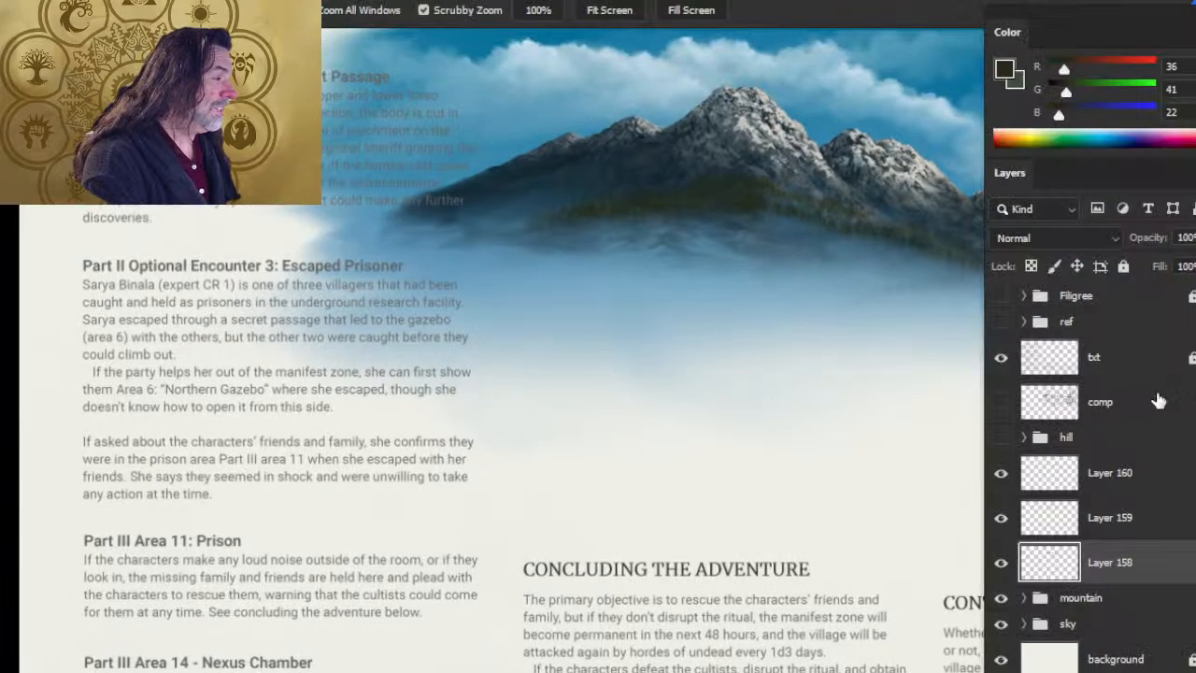
{"action": "left_click", "coordinate": [1001, 436]}
{"action": "key", "text": "Tab"}
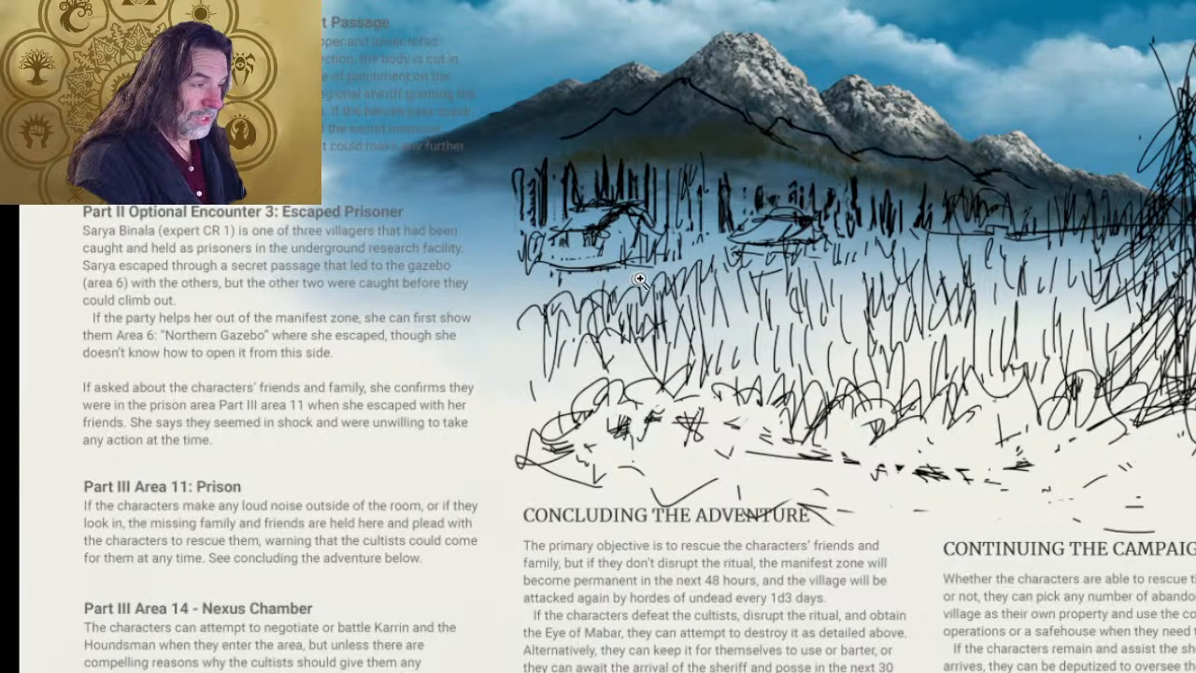
{"action": "left_click", "coordinate": [729, 247]}
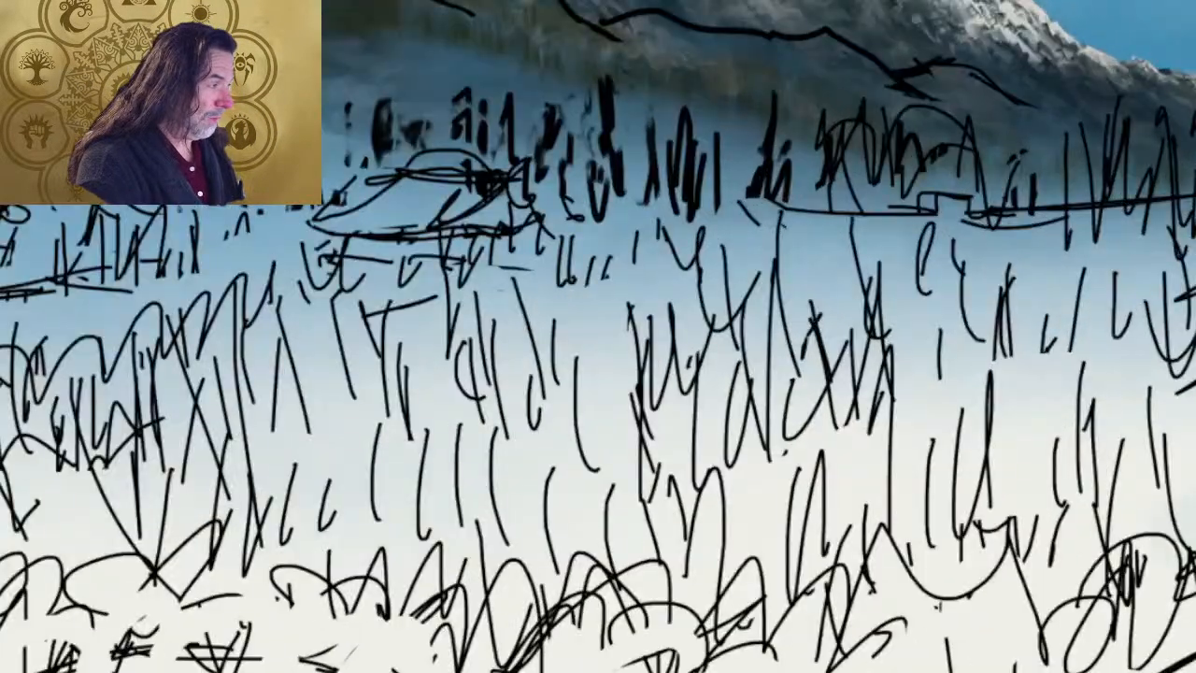
{"action": "left_click", "coordinate": [1130, 290], "text": "alt"}
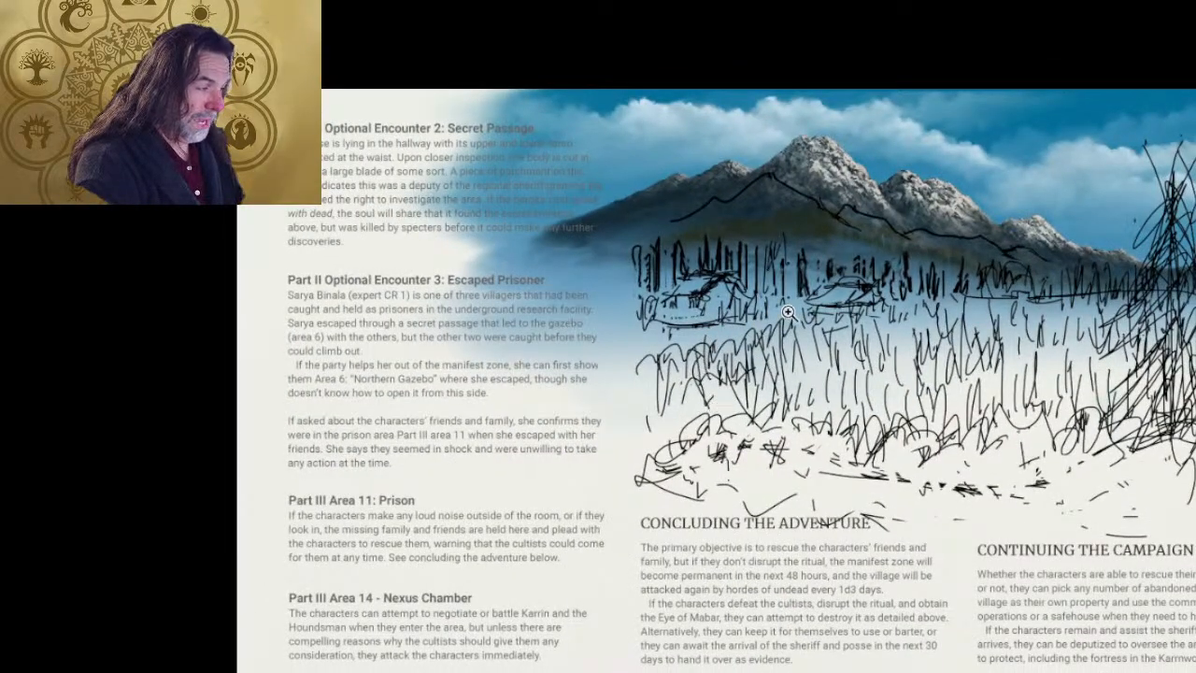
{"action": "mouse_move", "coordinate": [741, 344]}
{"action": "left_mouse_down"}
{"action": "mouse_move", "coordinate": [955, 325]}
{"action": "mouse_move", "coordinate": [823, 320]}
{"action": "left_mouse_up"}
Step: Outline the sketch's foreground grass and tall tree with the Lasso, then clear the selection
{"action": "mouse_move", "coordinate": [869, 425]}
{"action": "left_mouse_down"}
{"action": "mouse_move", "coordinate": [544, 372]}
{"action": "mouse_move", "coordinate": [505, 467]}
{"action": "mouse_move", "coordinate": [934, 442]}
{"action": "mouse_move", "coordinate": [1085, 266]}
{"action": "mouse_move", "coordinate": [925, 158]}
{"action": "mouse_move", "coordinate": [799, 367]}
{"action": "mouse_move", "coordinate": [664, 327]}
{"action": "left_mouse_up"}
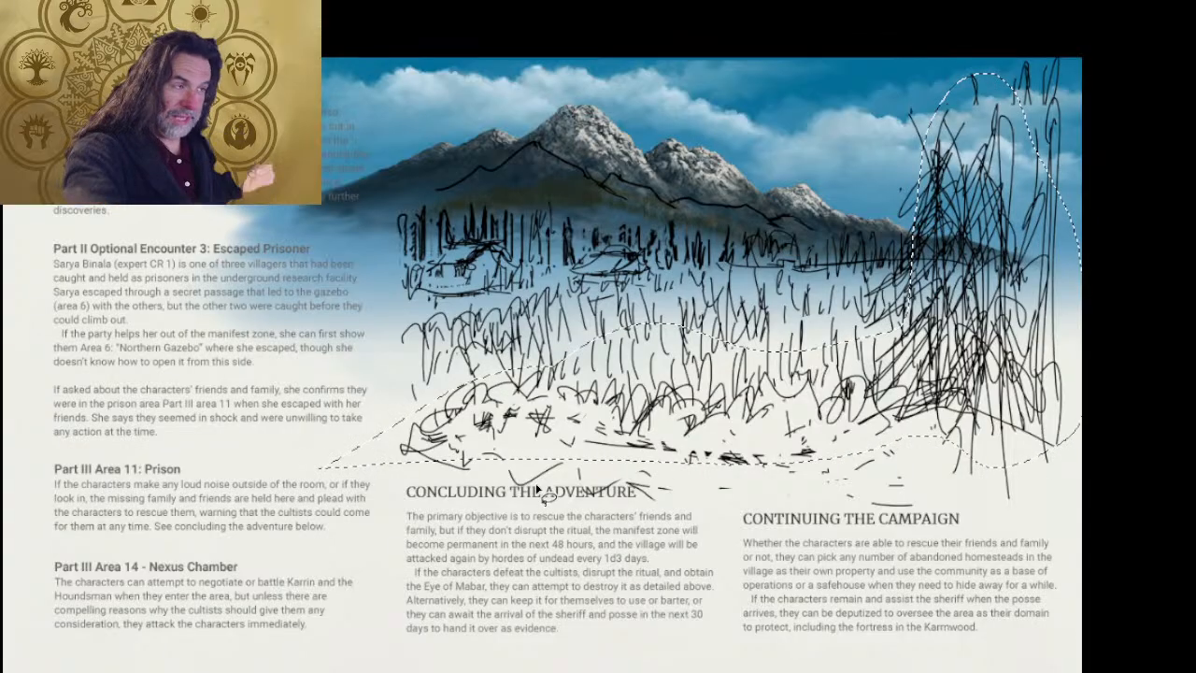
{"action": "left_click", "coordinate": [635, 493]}
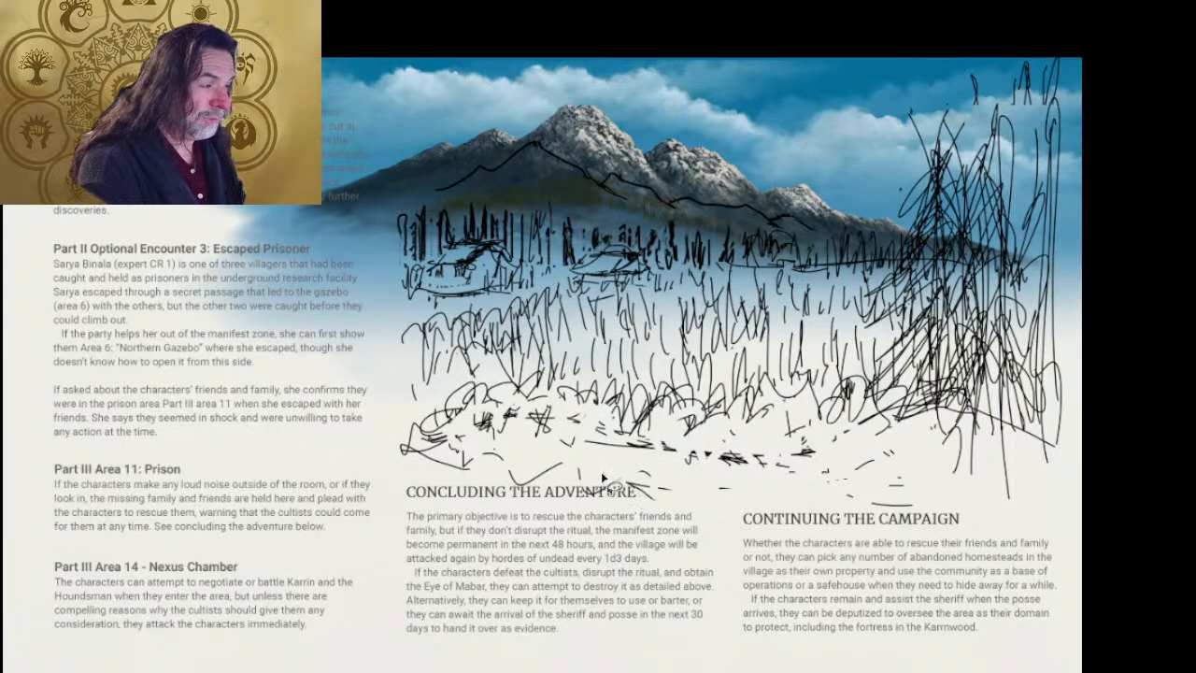
{"action": "left_click_drag", "start_coordinate": [633, 485], "coordinate": [602, 460]}
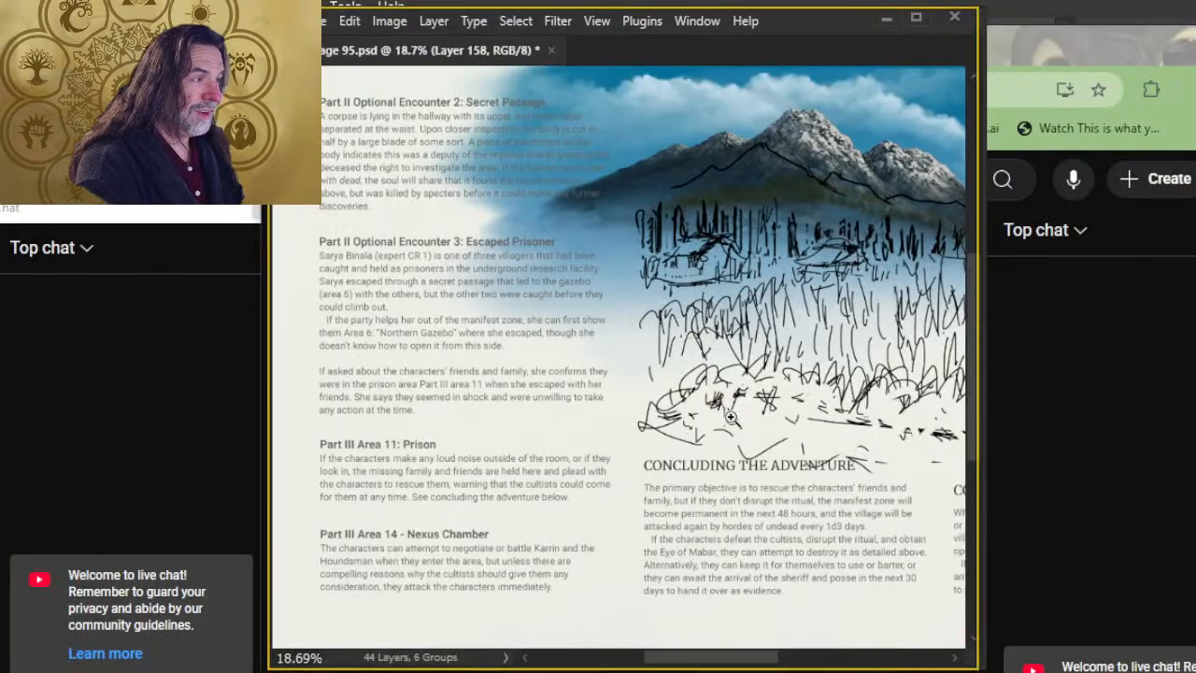
Step: Leave full-screen mode, hide the comp layer, and bring the mist below the wooded hill into close view
{"action": "left_click_drag", "start_coordinate": [750, 403], "coordinate": [729, 404]}
{"action": "key", "text": "Tab"}
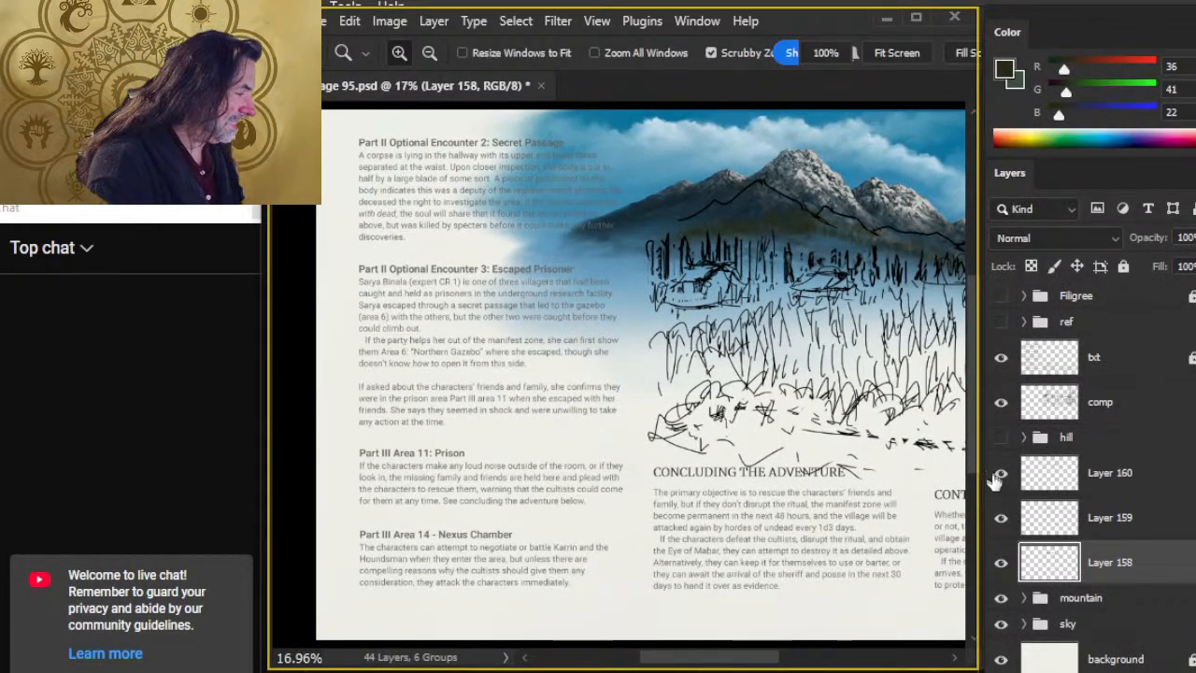
{"action": "left_click", "coordinate": [1000, 403]}
{"action": "left_click_drag", "start_coordinate": [813, 508], "coordinate": [758, 489]}
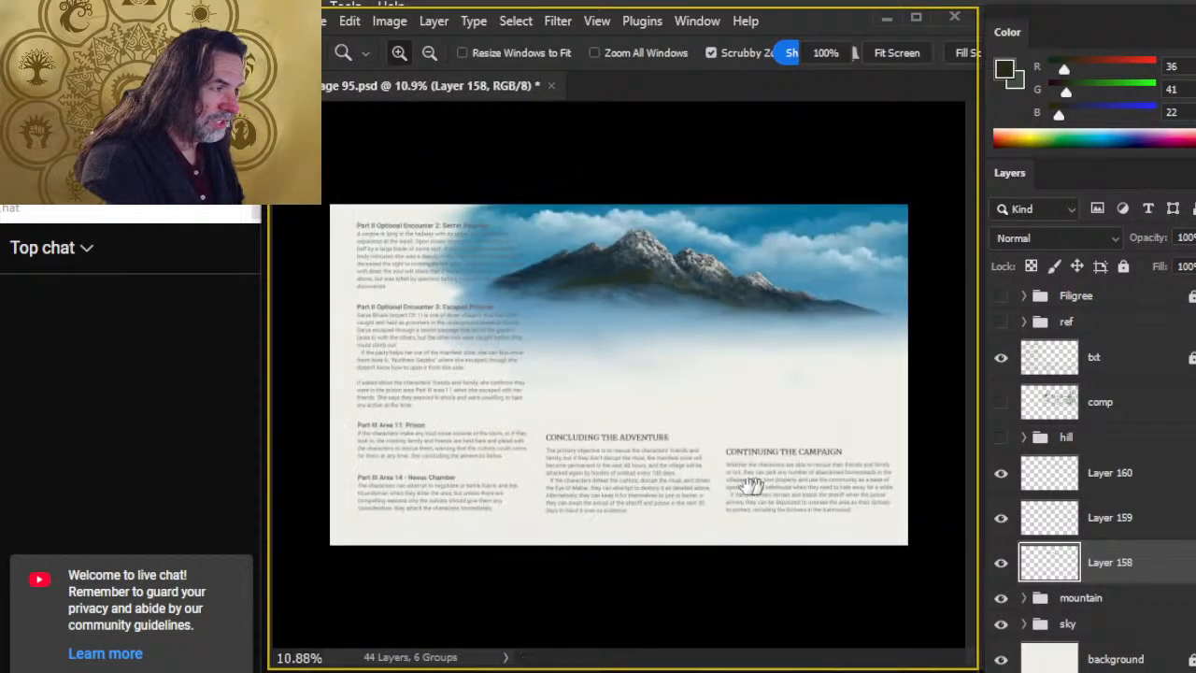
{"action": "left_click_drag", "start_coordinate": [683, 336], "coordinate": [732, 365]}
{"action": "left_click_drag", "start_coordinate": [655, 301], "coordinate": [739, 289]}
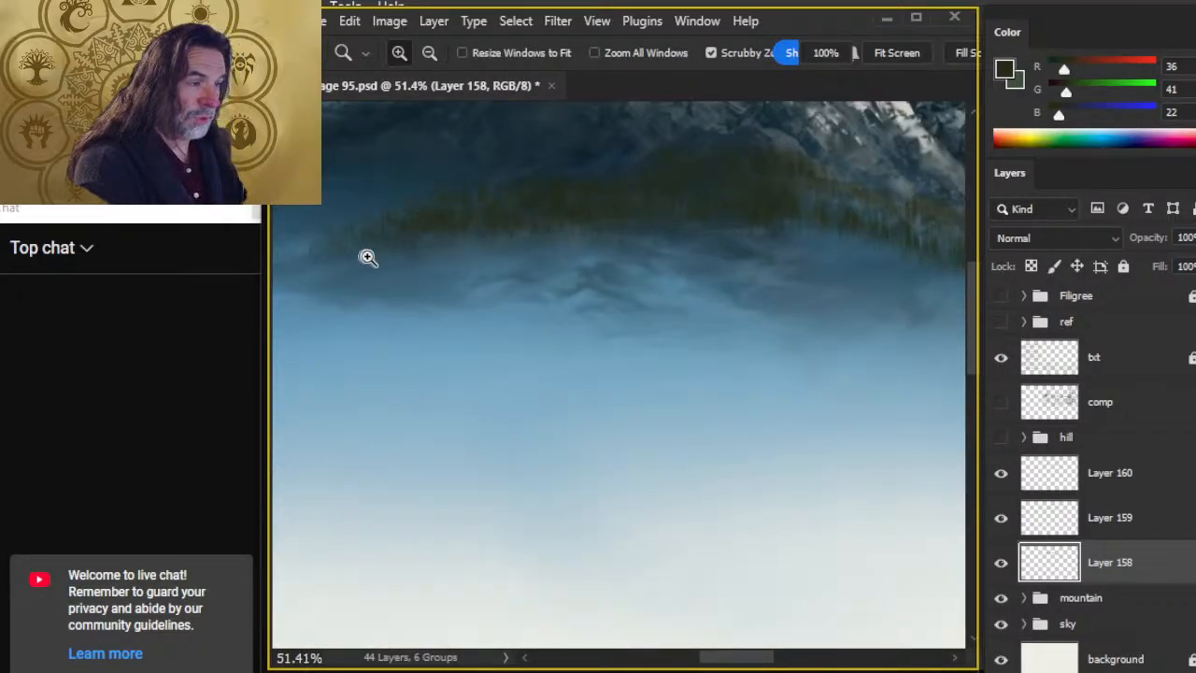
Step: Try outlining the area along the wooded hill's base with the Lasso, then clear the selection
{"action": "key", "text": "b"}
{"action": "key", "text": "l"}
{"action": "mouse_move", "coordinate": [529, 218]}
{"action": "left_mouse_down"}
{"action": "mouse_move", "coordinate": [298, 276]}
{"action": "mouse_move", "coordinate": [1028, 340]}
{"action": "mouse_move", "coordinate": [731, 209]}
{"action": "left_mouse_up"}
{"action": "key", "text": "z"}
{"action": "left_click_drag", "start_coordinate": [796, 439], "coordinate": [766, 441]}
{"action": "left_click_drag", "start_coordinate": [745, 431], "coordinate": [398, 379]}
{"action": "key", "text": "ctrl+d"}
{"action": "key", "text": "l"}
{"action": "key", "text": "z"}
{"action": "left_click_drag", "start_coordinate": [792, 396], "coordinate": [778, 395]}
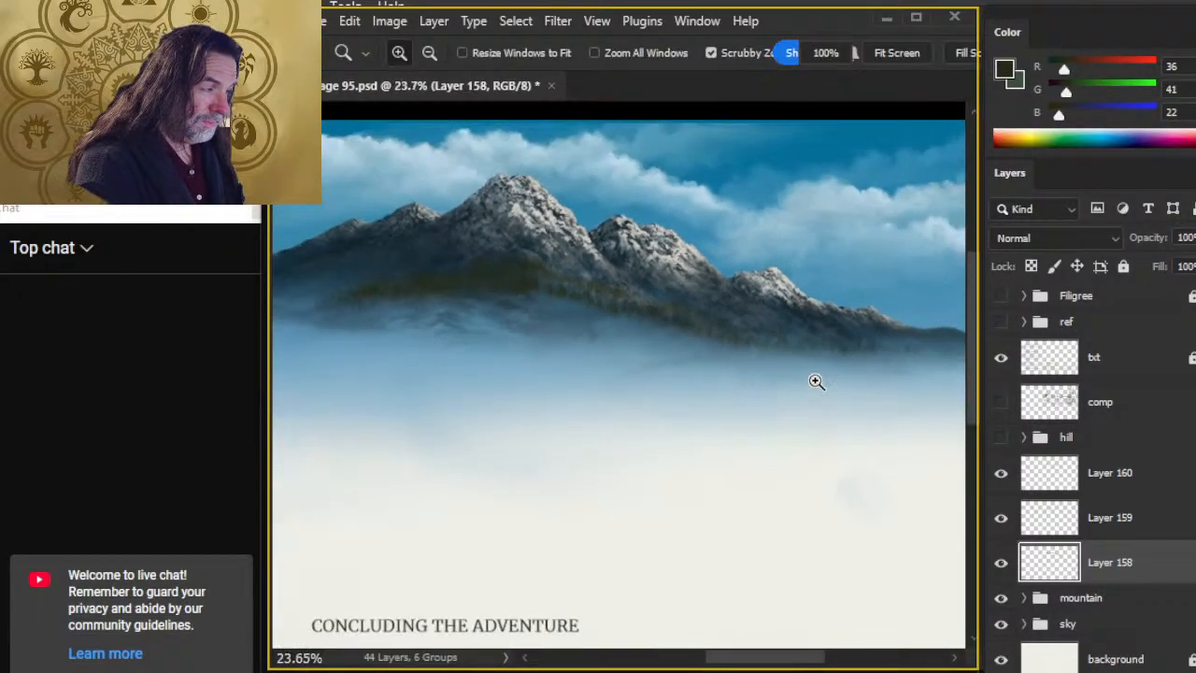
Step: Outline the long misty band beneath the treeline with the Lasso, then clear the selection
{"action": "key", "text": "l"}
{"action": "mouse_move", "coordinate": [912, 350]}
{"action": "left_mouse_down"}
{"action": "mouse_move", "coordinate": [793, 365]}
{"action": "mouse_move", "coordinate": [598, 312]}
{"action": "mouse_move", "coordinate": [488, 302]}
{"action": "mouse_move", "coordinate": [339, 311]}
{"action": "left_mouse_up"}
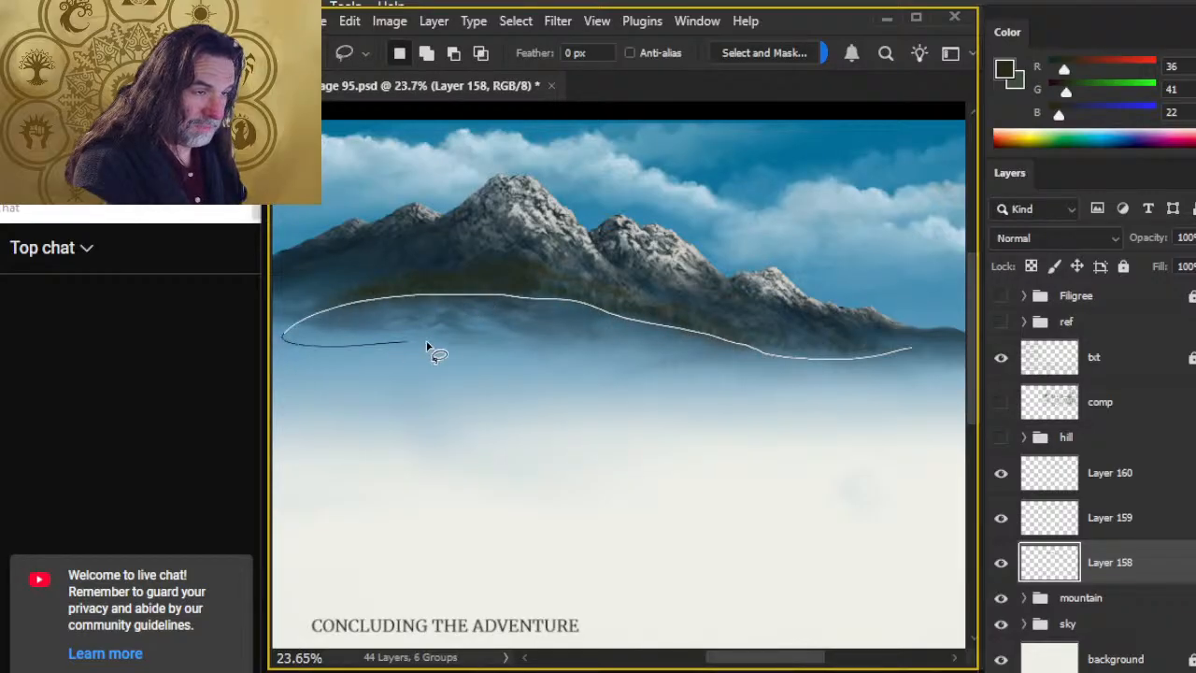
{"action": "left_click_drag", "start_coordinate": [676, 349], "coordinate": [748, 355]}
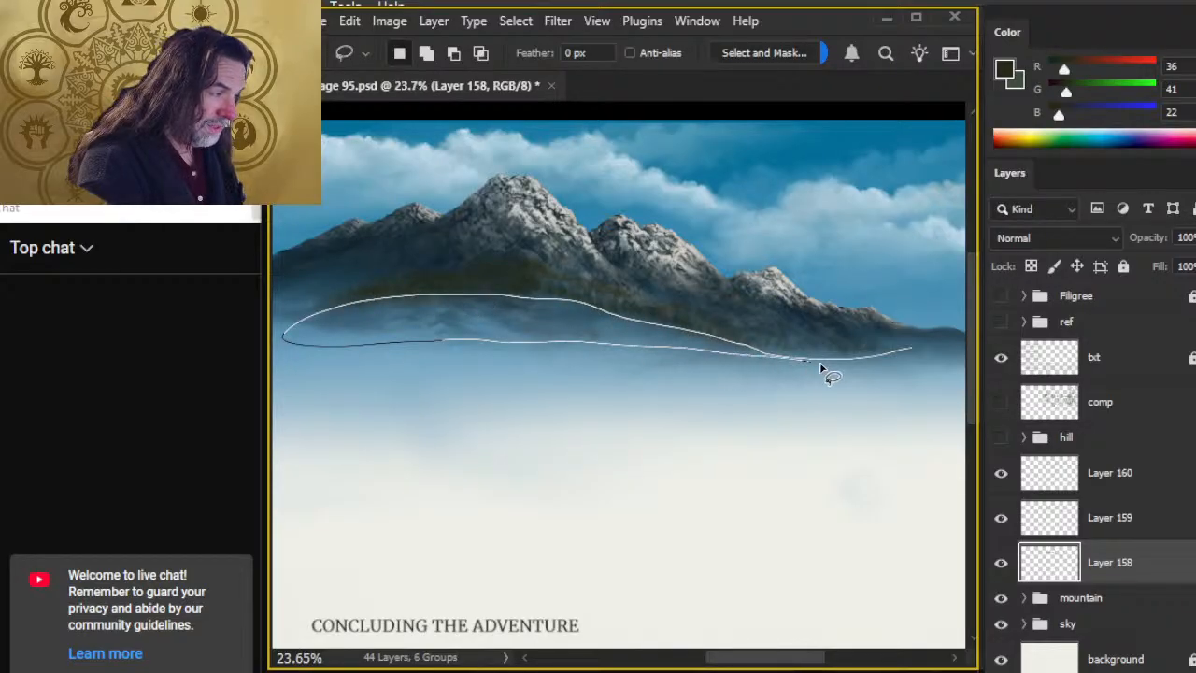
{"action": "left_click_drag", "start_coordinate": [916, 358], "coordinate": [912, 355]}
{"action": "key", "text": "z"}
{"action": "left_click_drag", "start_coordinate": [782, 433], "coordinate": [766, 421]}
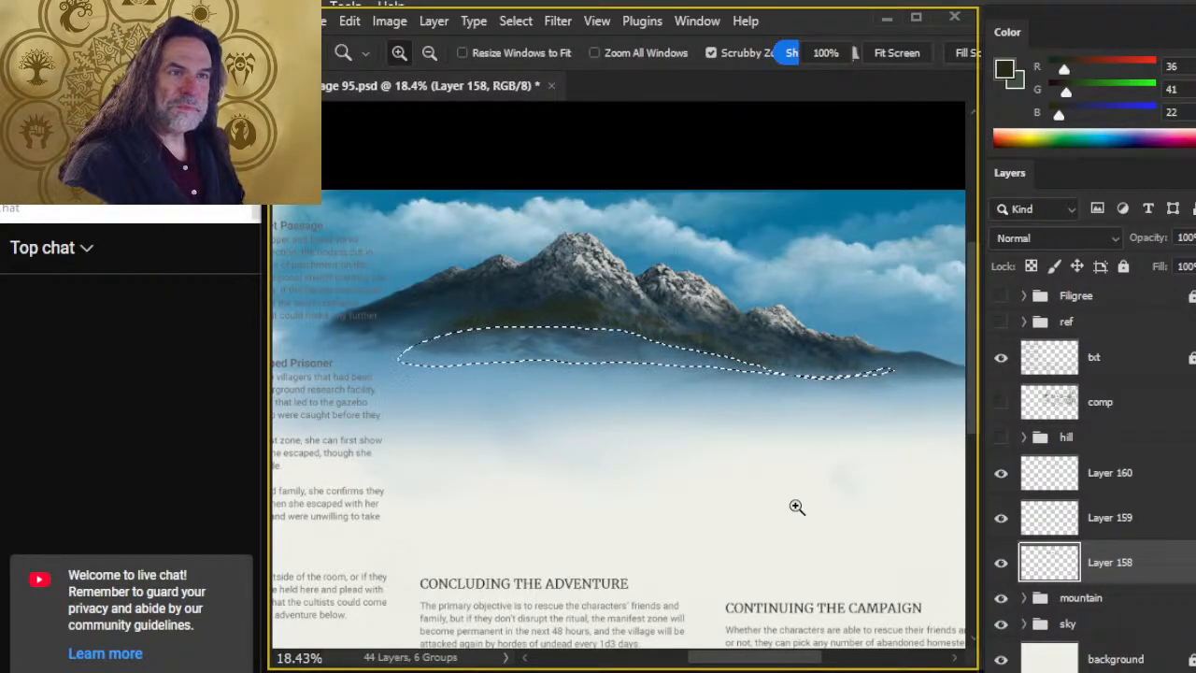
{"action": "key", "text": "ctrl+d"}
Step: Save the document with the txt layer shown and the comp layer hidden
{"action": "key", "text": "l"}
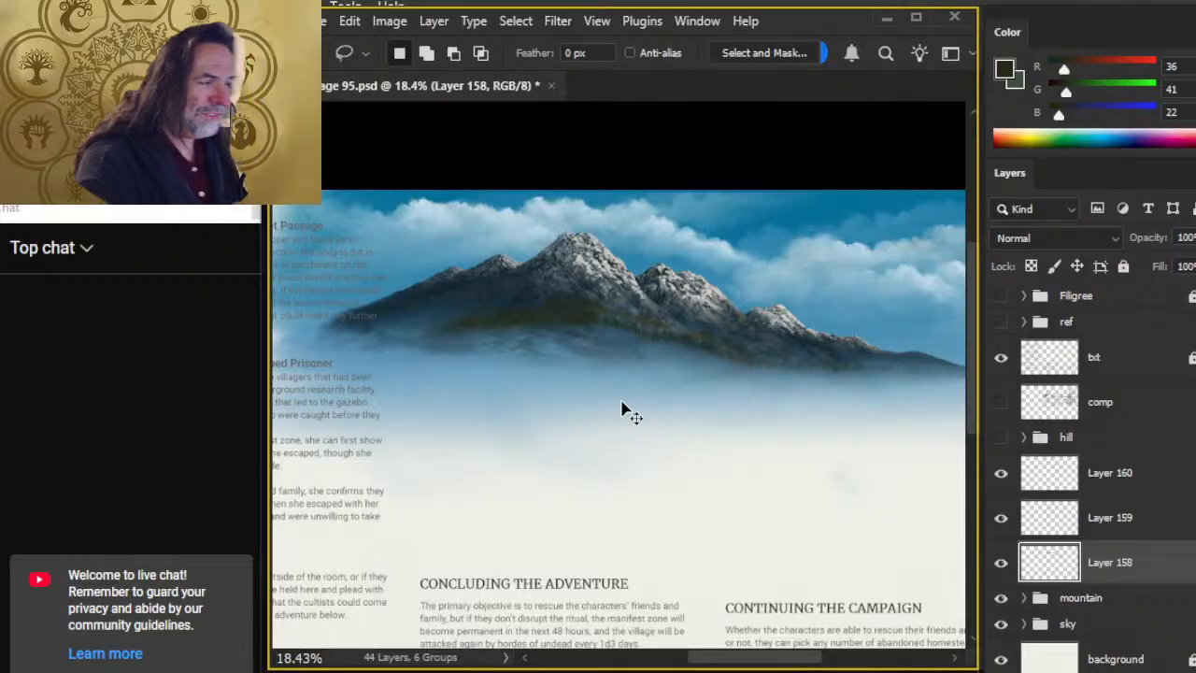
{"action": "key", "text": "ctrl+s"}
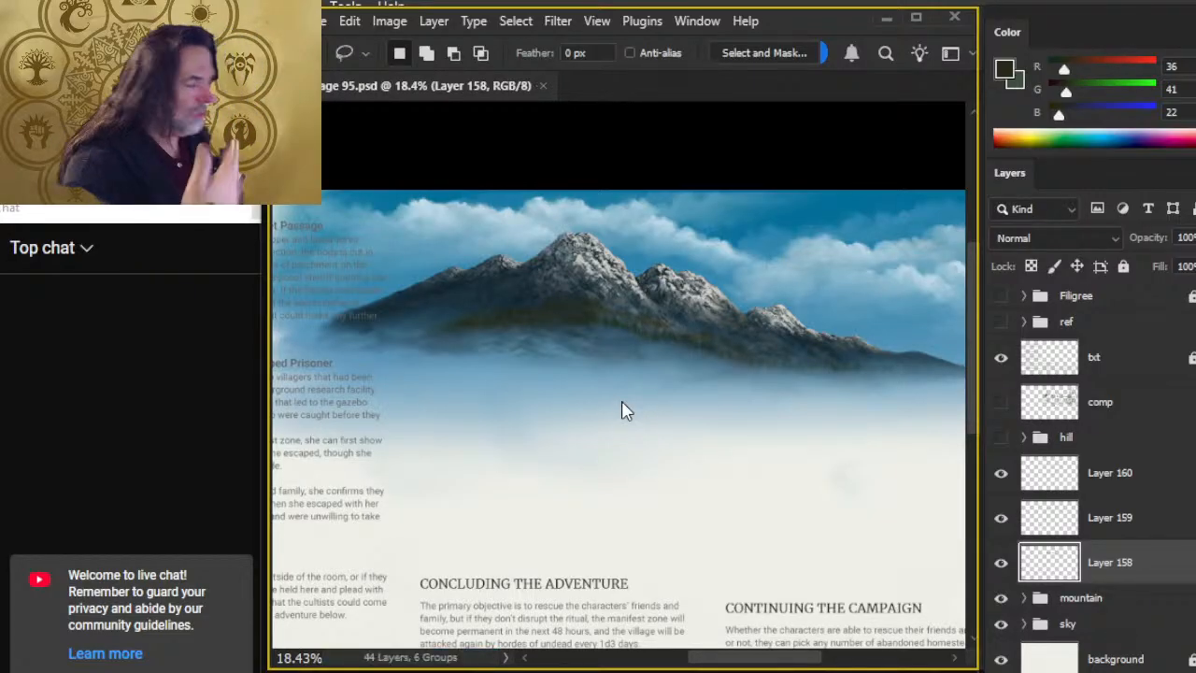